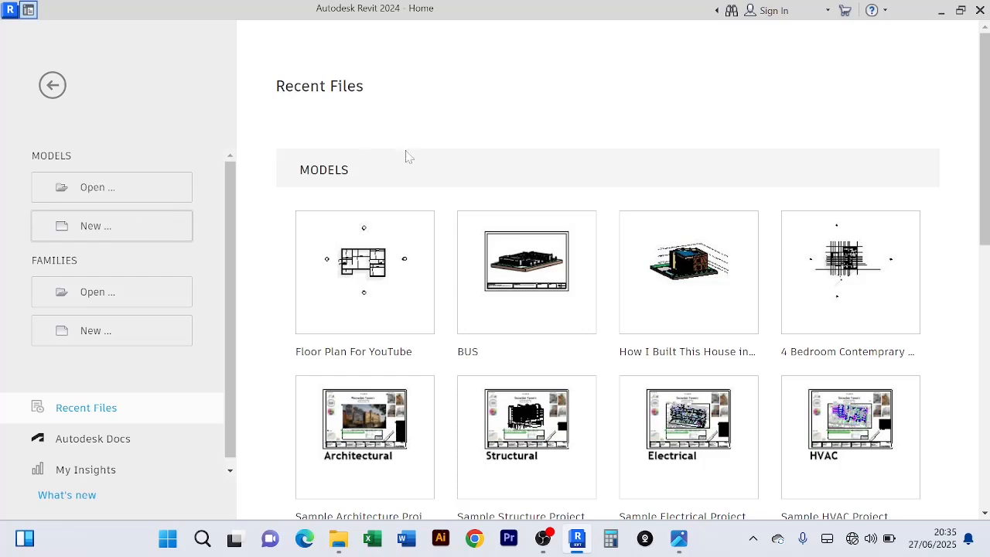
Begin a new project and set its template file to Architectural Template
click(115, 230)
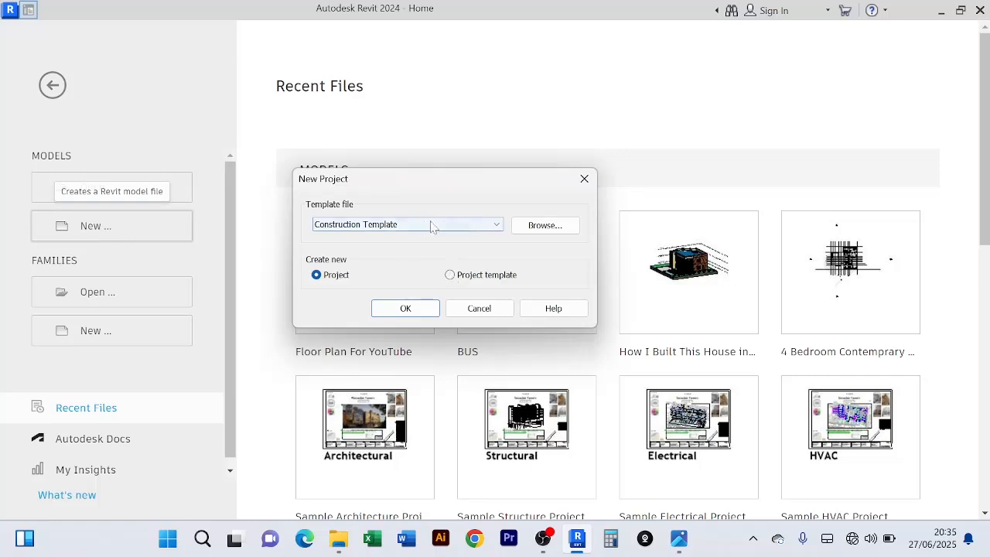
click(498, 225)
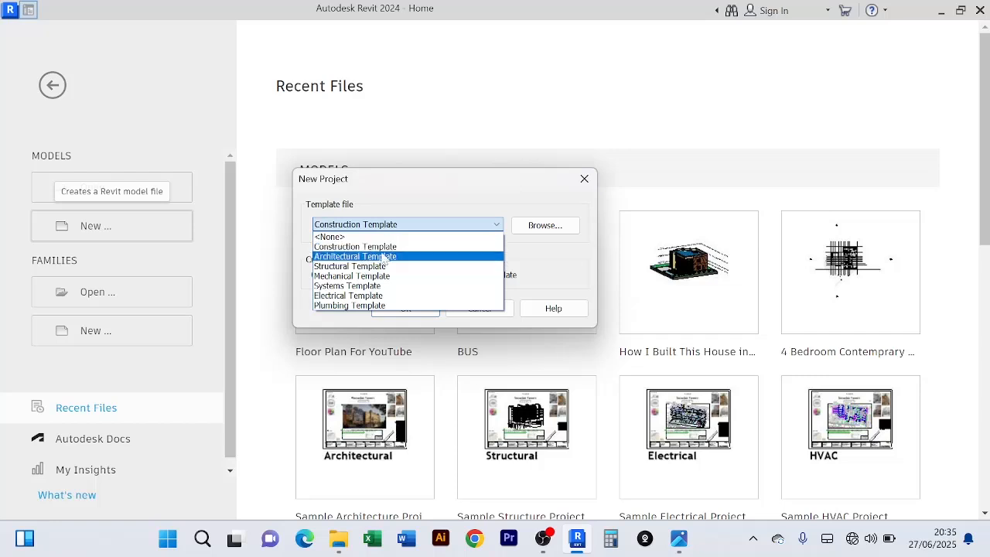
click(366, 257)
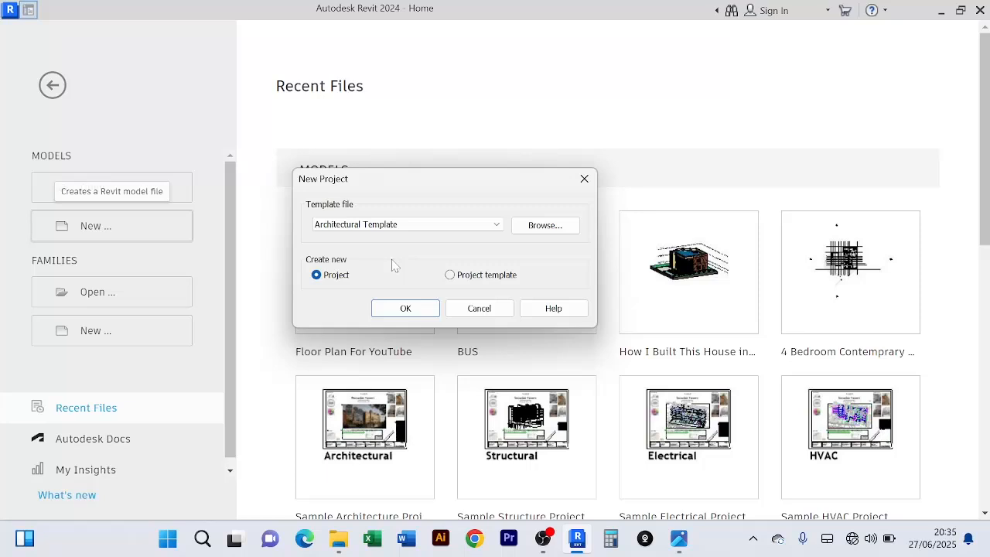
click(499, 226)
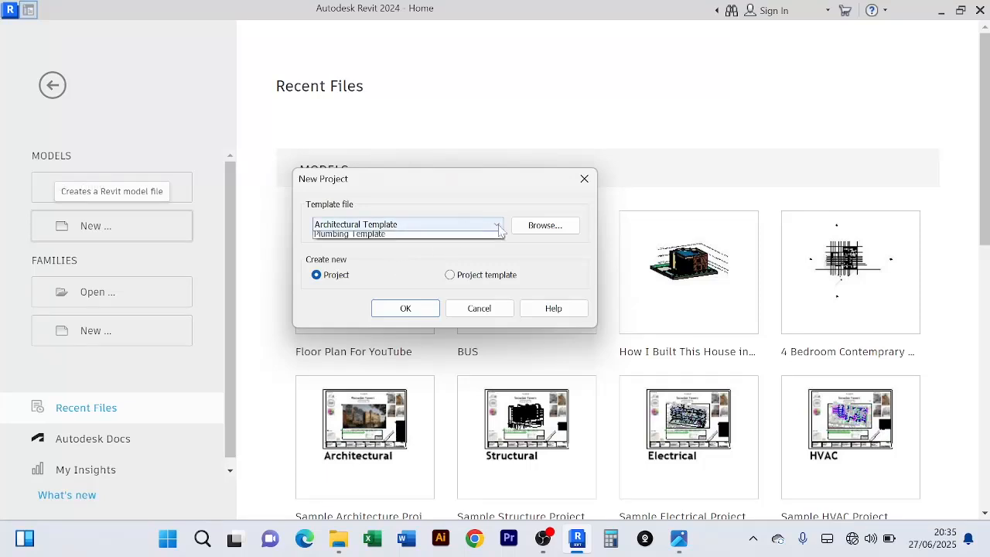
click(551, 272)
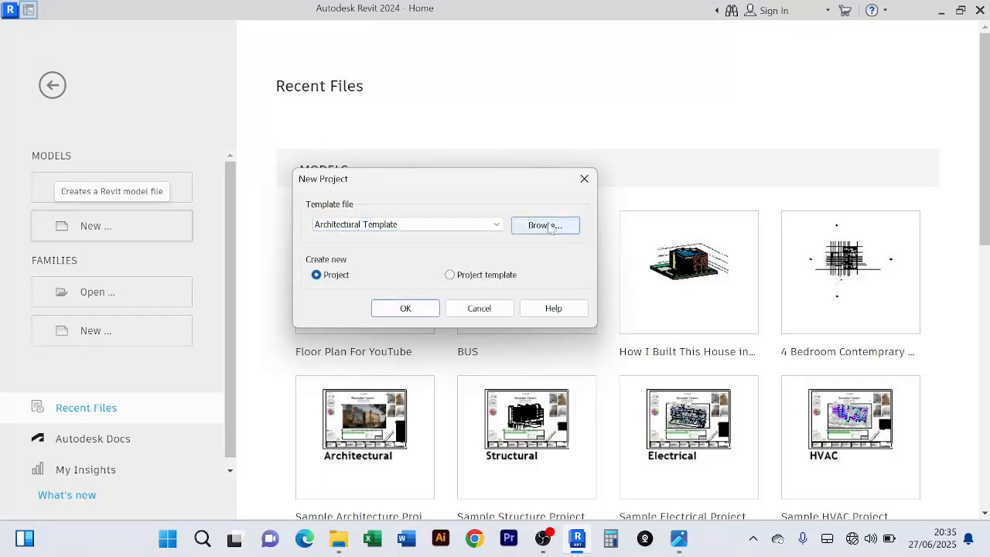
Set the template file to DefaultMetric from the English templates folder and create the project
click(554, 233)
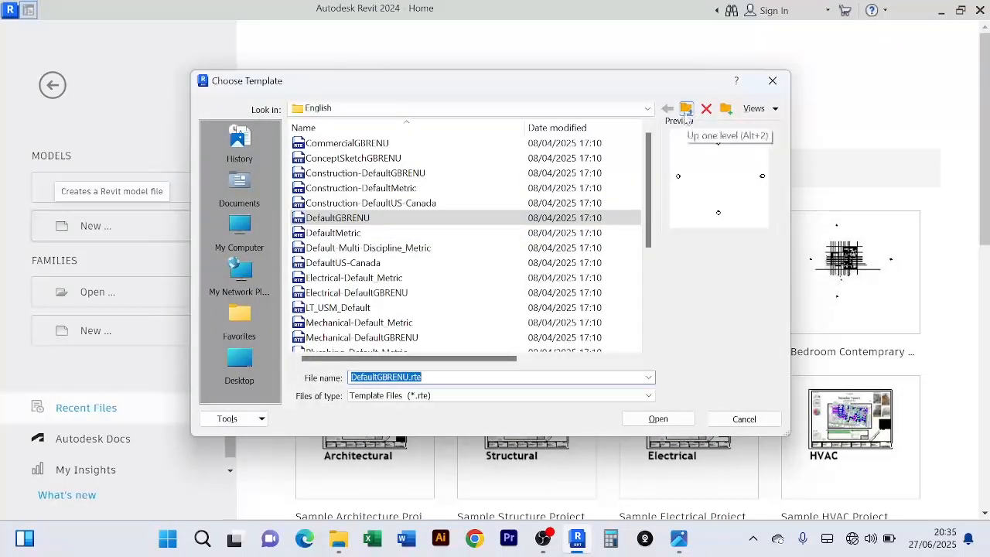
click(686, 109)
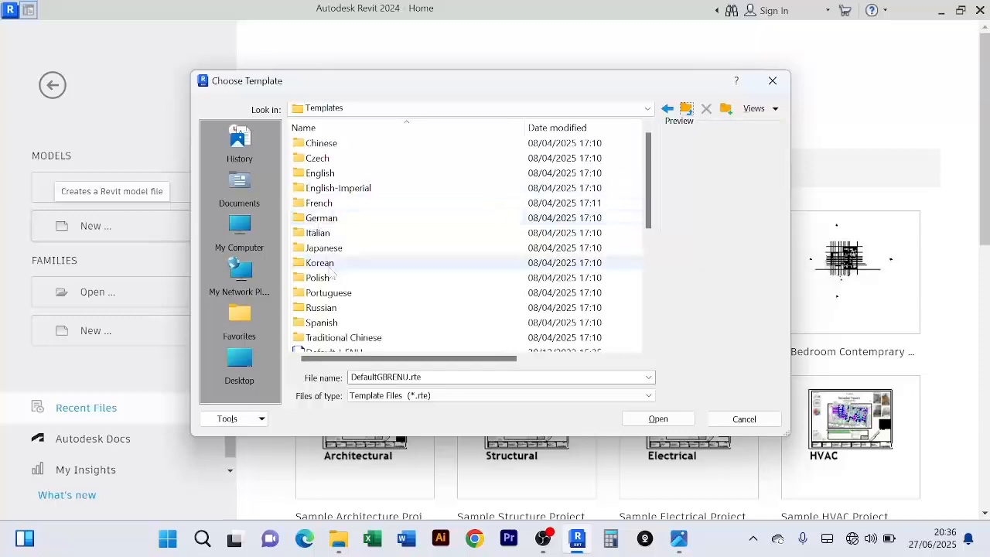
click(325, 218)
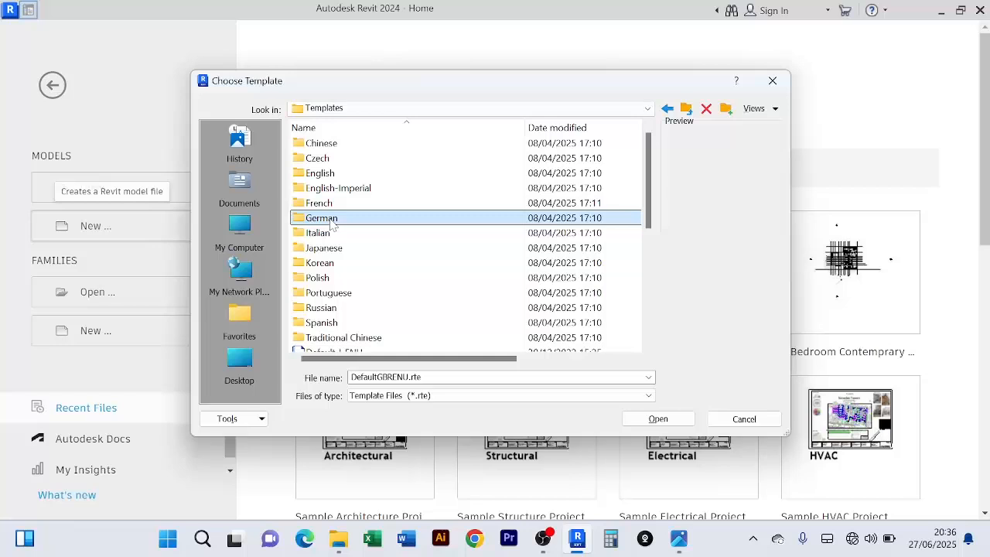
click(329, 175)
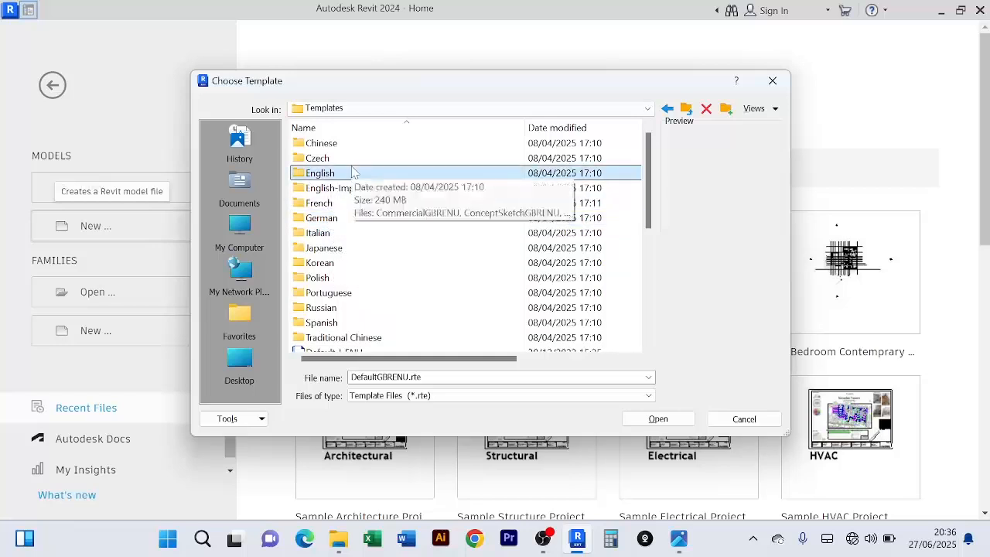
click(659, 419)
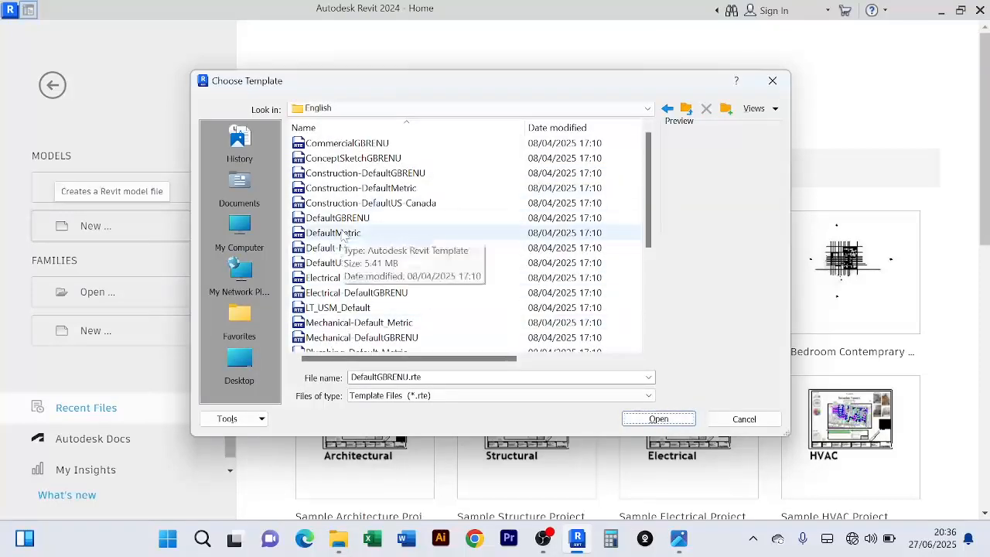
click(341, 234)
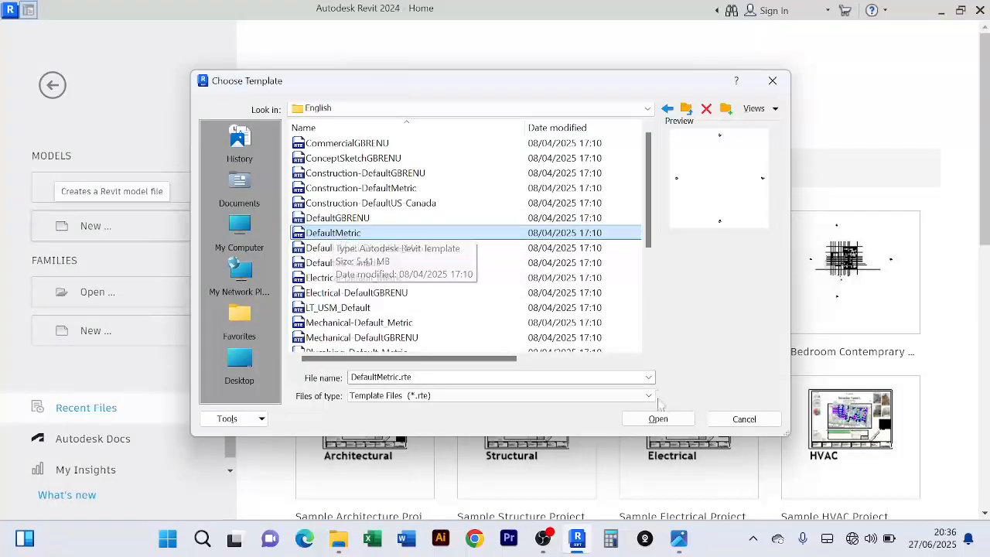
click(665, 421)
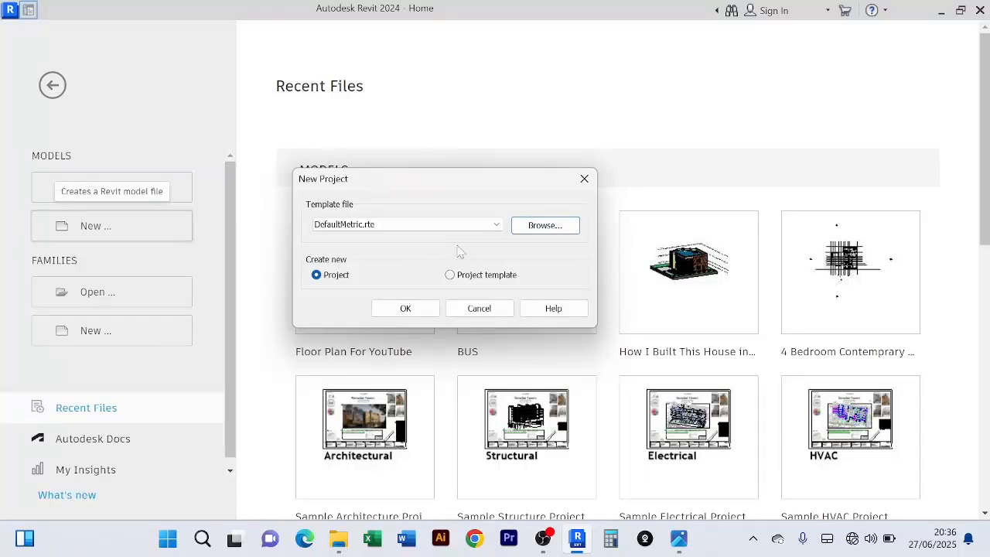
click(411, 307)
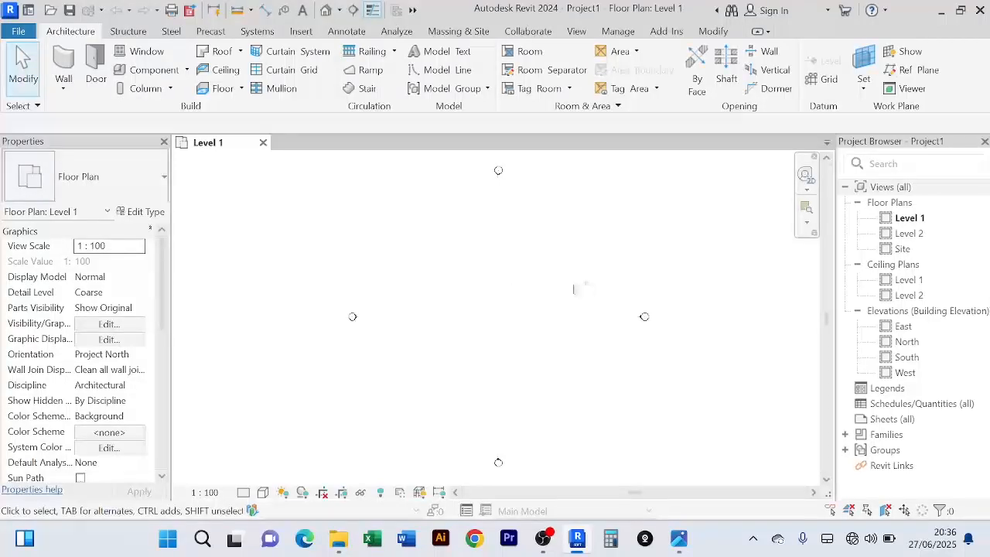
Examine the elevation markers around the Level 1 floor plan by window-selecting them one after another
scroll(569, 289, down, 2)
scroll(544, 326, up, 2)
scroll(526, 301, down, 3)
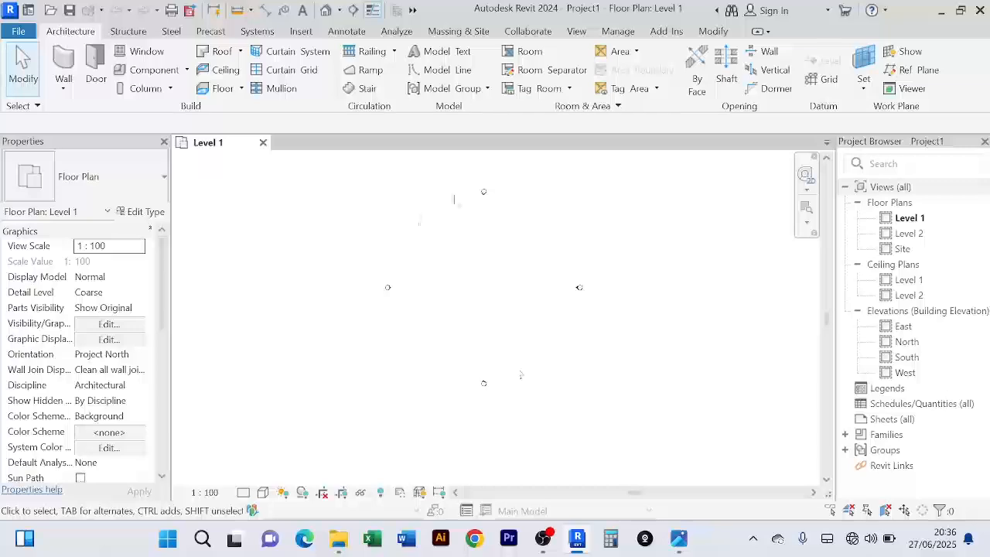
drag(467, 183, 521, 224)
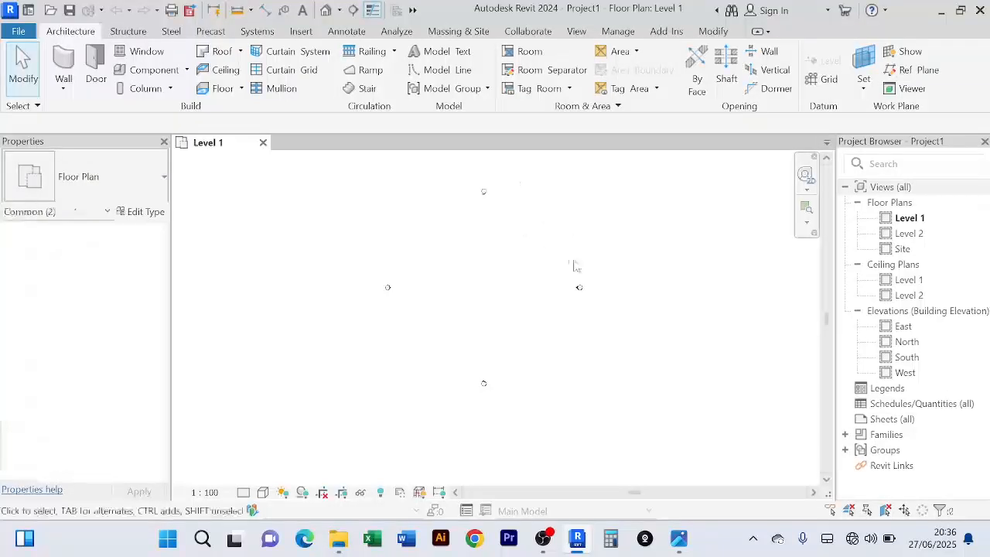
drag(549, 259, 646, 337)
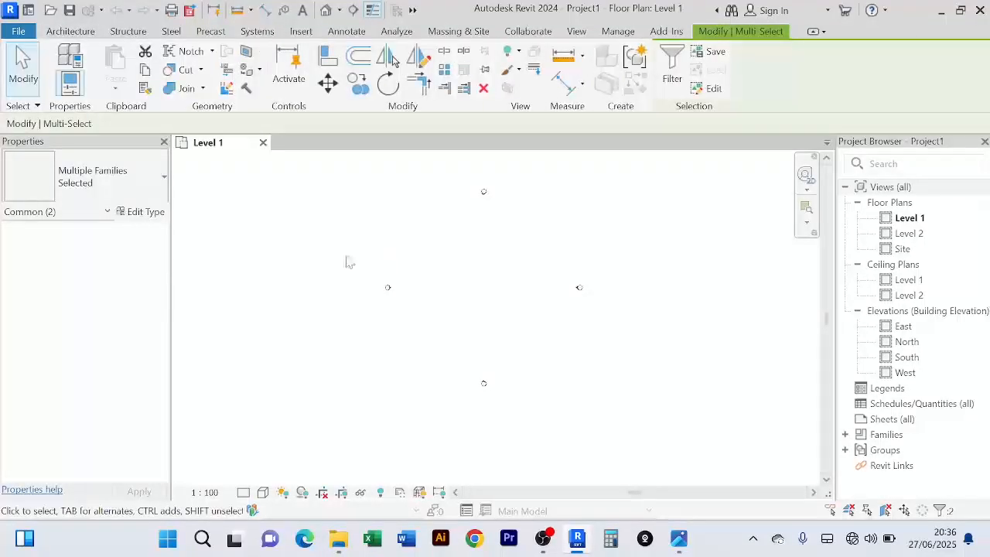
mouse_move(346, 257)
mouse_down()
mouse_move(436, 317)
mouse_move(445, 377)
mouse_move(556, 426)
mouse_up()
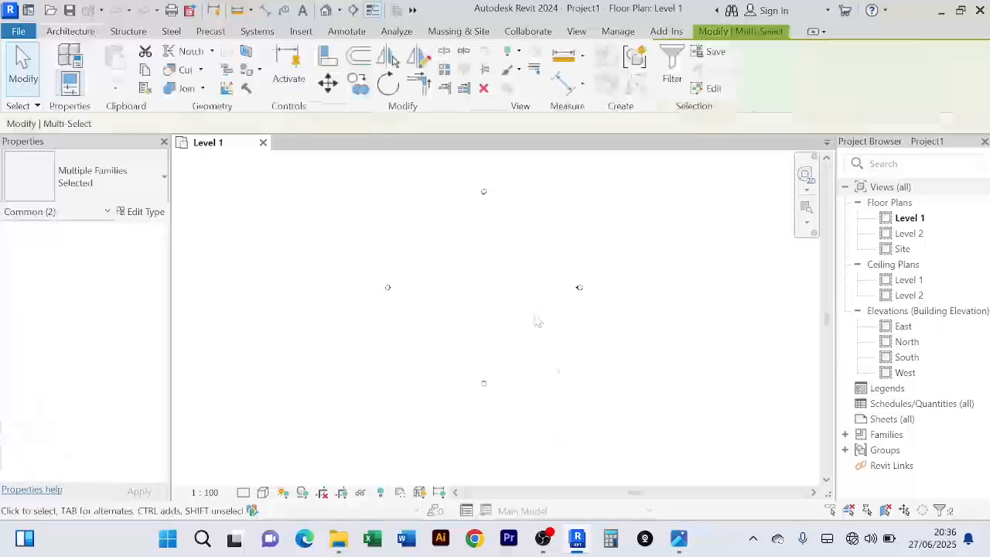
drag(542, 258, 646, 342)
drag(457, 183, 520, 216)
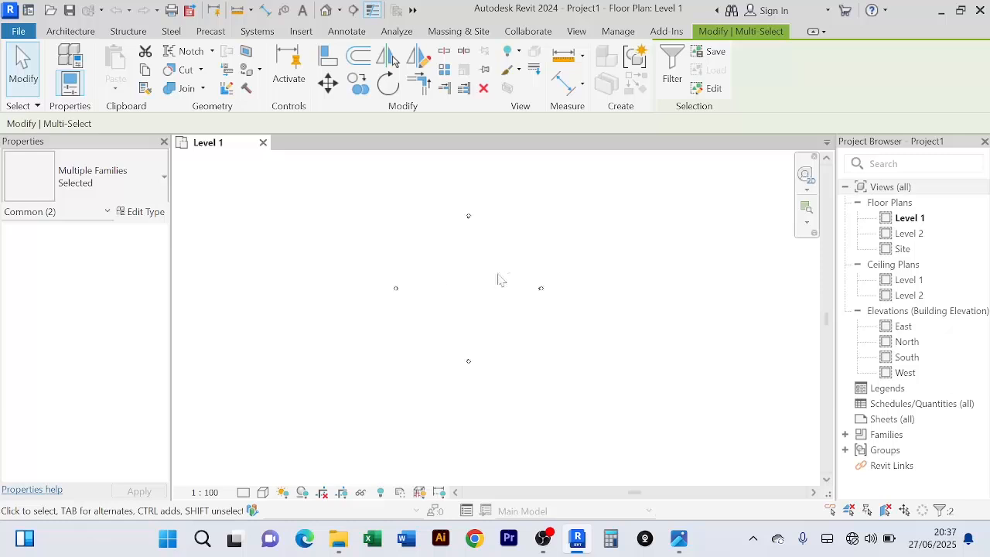
Inspect the empty drawing area enclosed by the four elevation markers and clear the marker selection
scroll(483, 271, up, 3)
drag(462, 239, 483, 328)
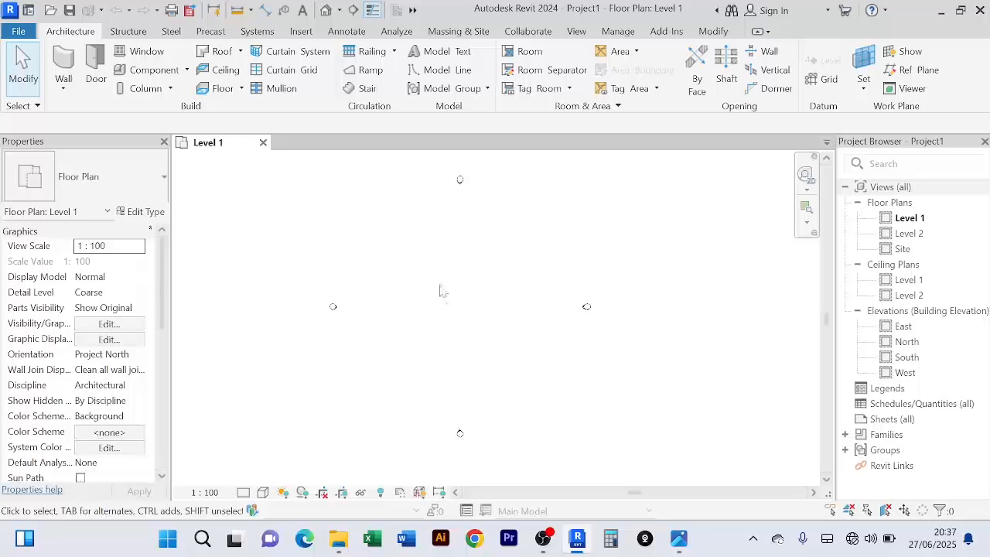
scroll(441, 288, down, 2)
scroll(452, 306, up, 3)
scroll(452, 304, down, 4)
scroll(450, 286, up, 1)
mouse_move(468, 302)
middle_down()
mouse_move(467, 335)
mouse_move(455, 250)
mouse_move(471, 310)
middle_up()
scroll(437, 308, up, 3)
scroll(455, 301, down, 4)
scroll(468, 281, up, 1)
drag(330, 298, 429, 358)
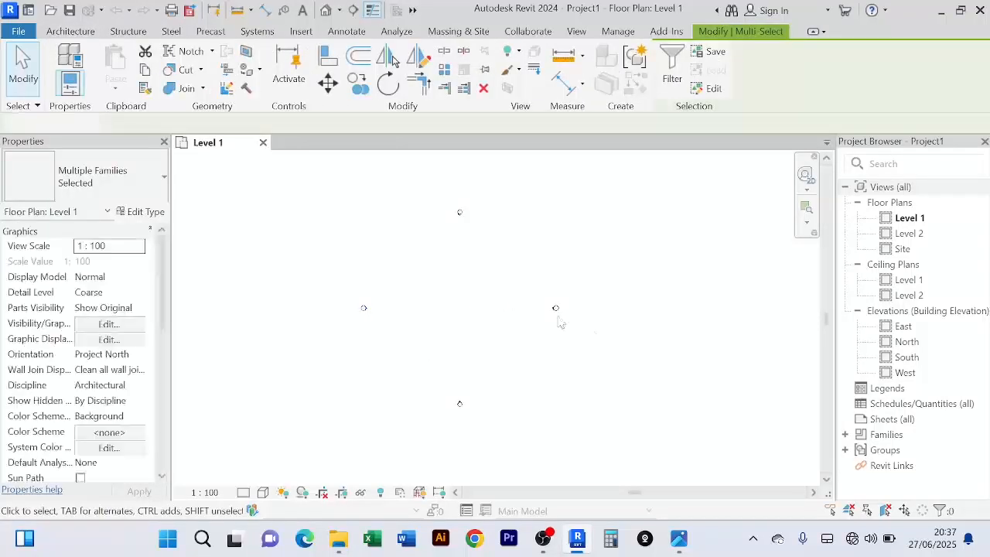
middle_drag(478, 288, 478, 292)
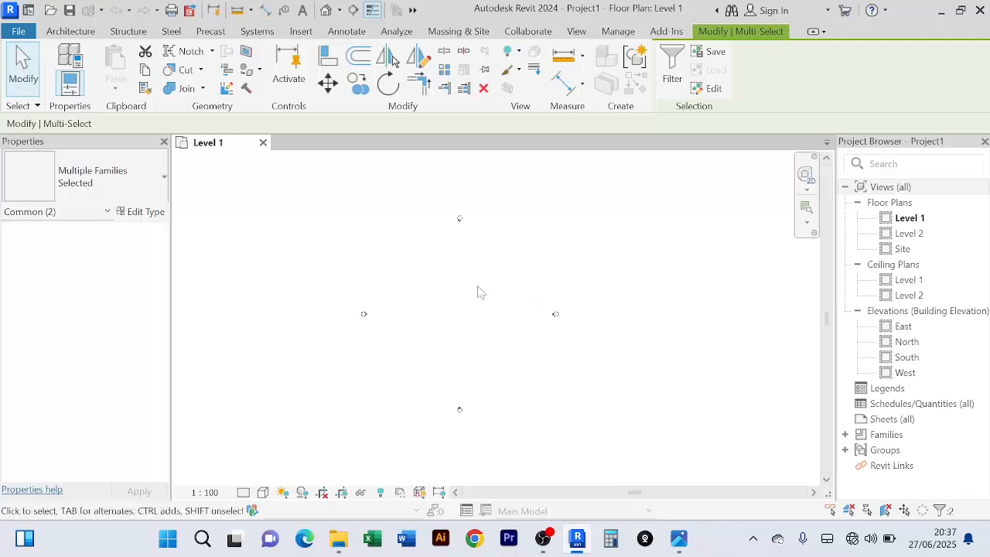
scroll(544, 277, down, 1)
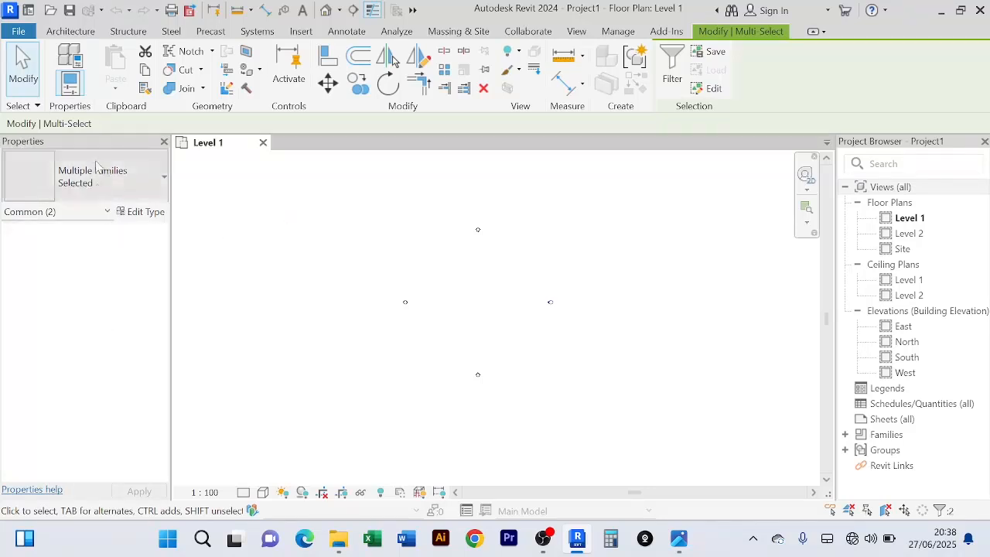
click(367, 282)
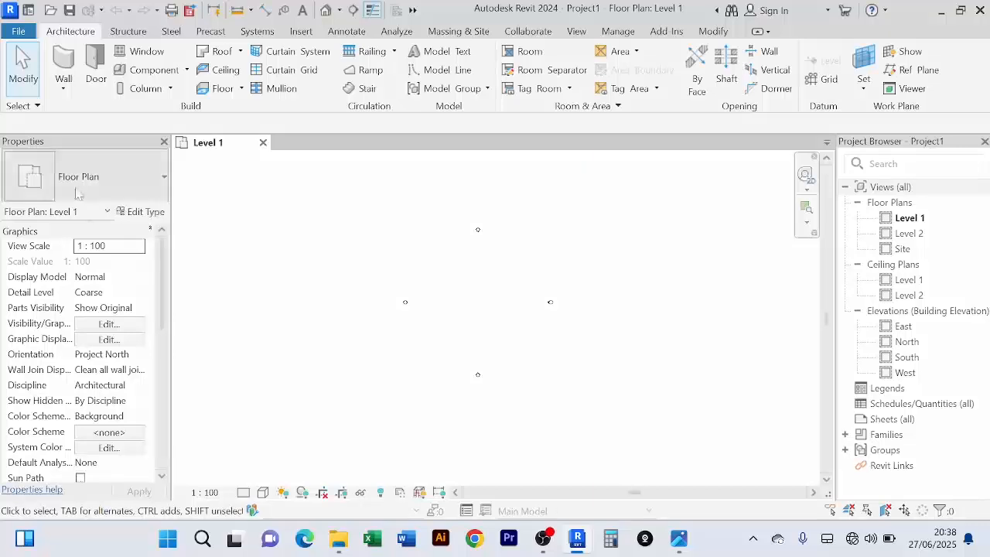
Look through the view properties of the Level 1 floor plan, from Graphics down to Identity Data
scroll(70, 347, down, 5)
scroll(54, 345, up, 5)
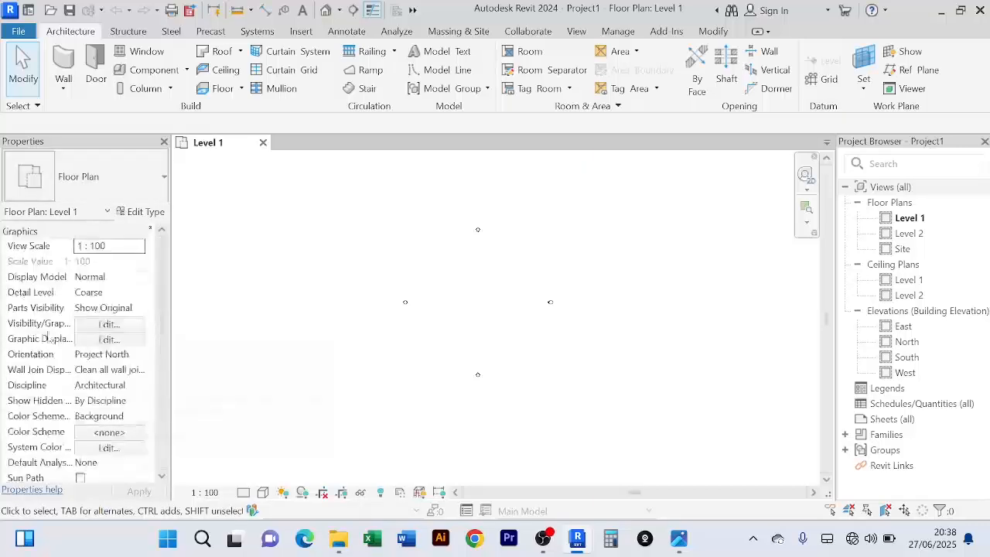
scroll(69, 295, down, 5)
scroll(345, 302, up, 3)
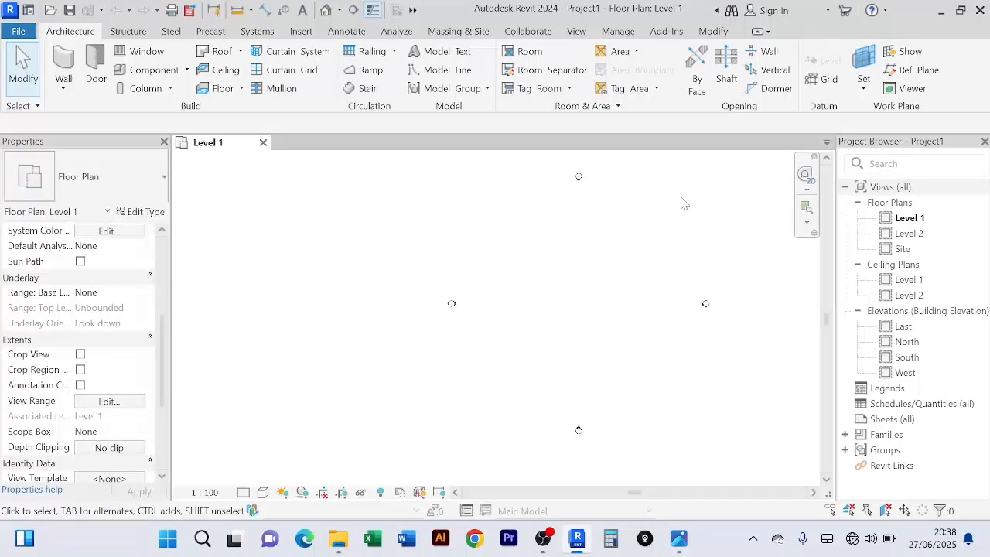
scroll(695, 232, down, 2)
middle_drag(700, 232, 592, 237)
scroll(572, 259, up, 1)
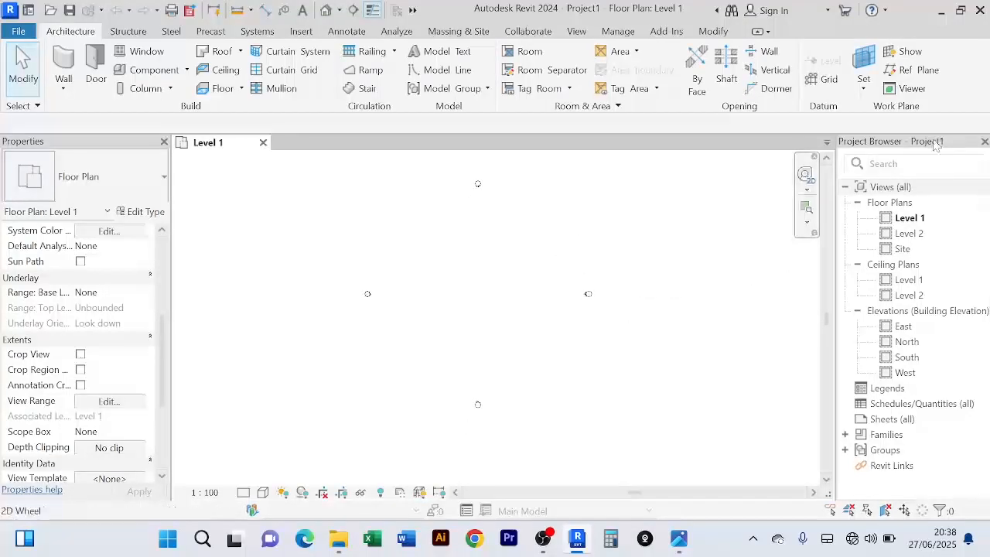
Dock the Project Browser beneath the Properties palette and return it to the opposite side of the drawing area
drag(927, 147, 45, 474)
mouse_move(89, 481)
mouse_down()
mouse_move(111, 488)
mouse_move(144, 468)
mouse_move(110, 506)
mouse_move(101, 487)
mouse_move(118, 497)
mouse_up()
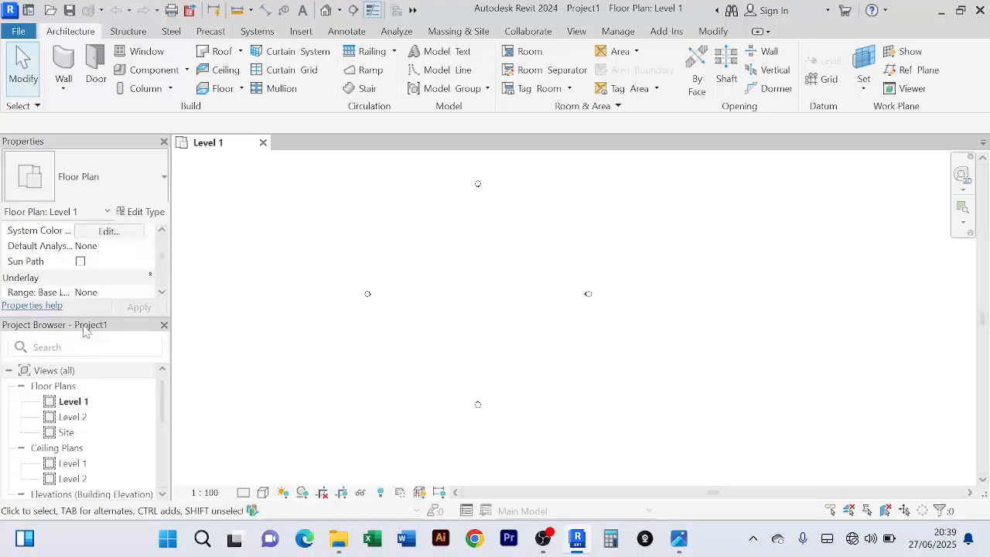
drag(85, 331, 989, 288)
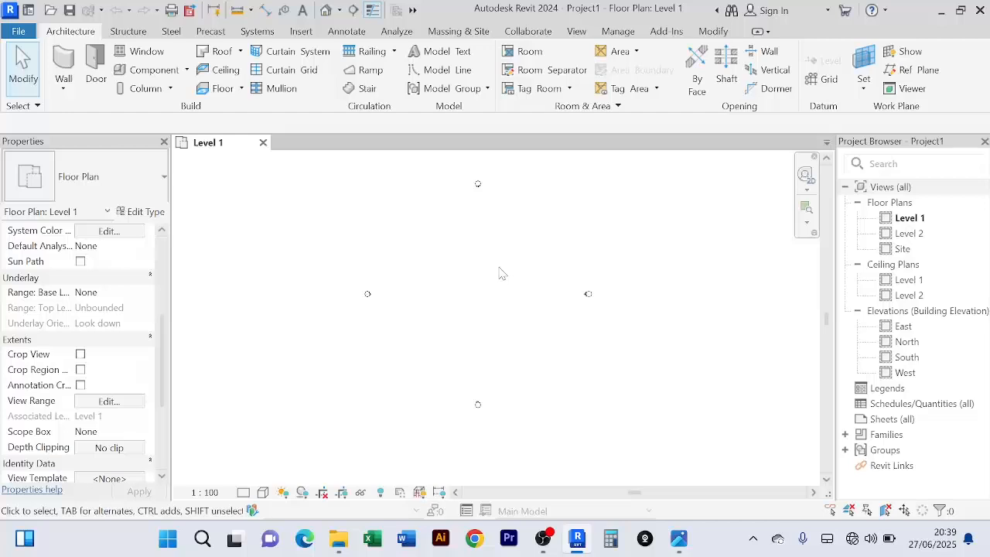
Collapse the Floor Plans, Ceiling Plans and Elevations groups in the Project Browser, and fold and unfold the Views (all) branch
scroll(501, 273, down, 1)
scroll(542, 265, down, 1)
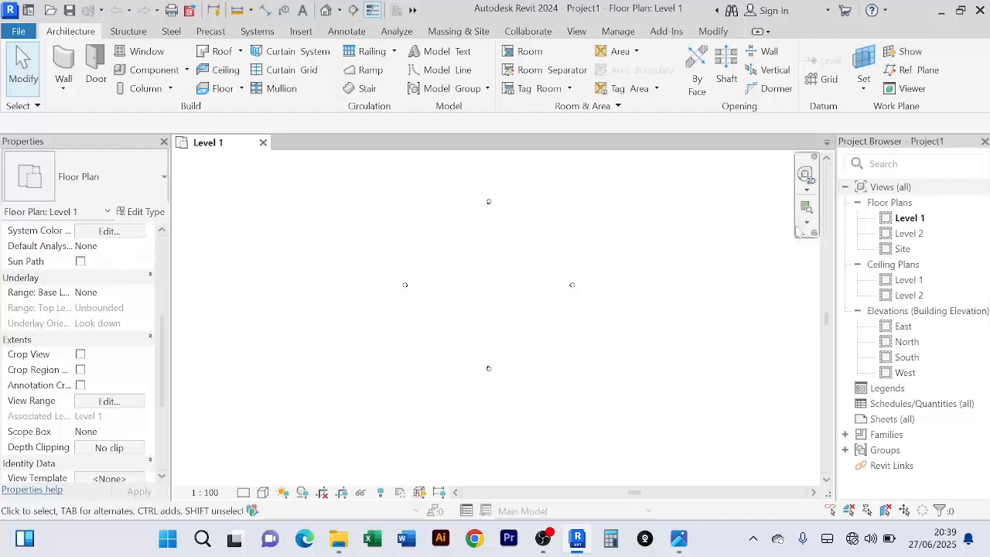
click(857, 202)
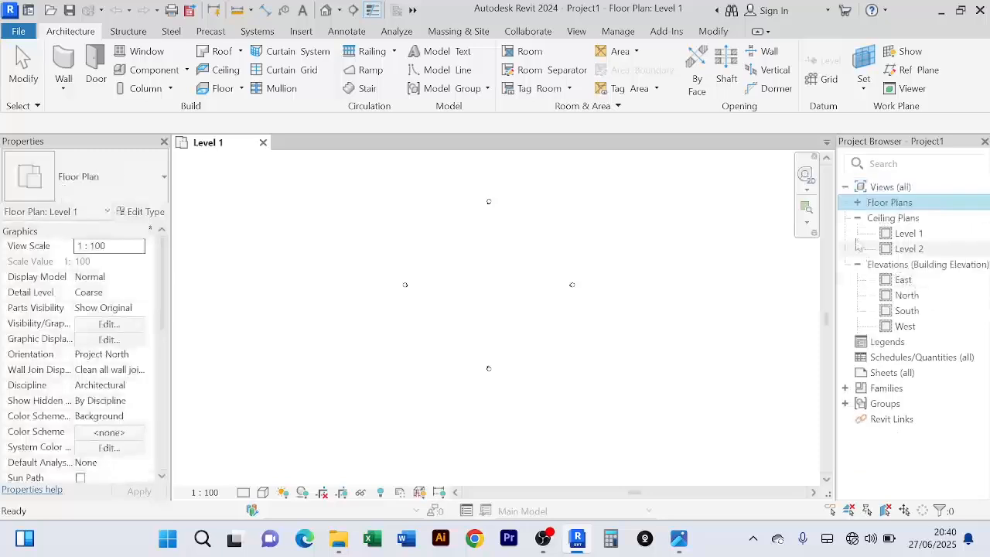
click(857, 219)
click(857, 234)
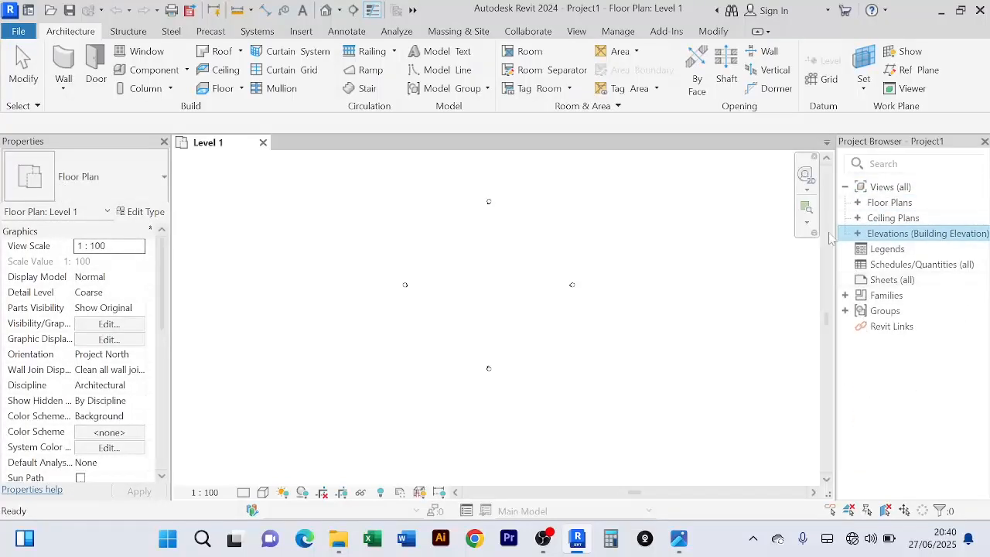
click(847, 188)
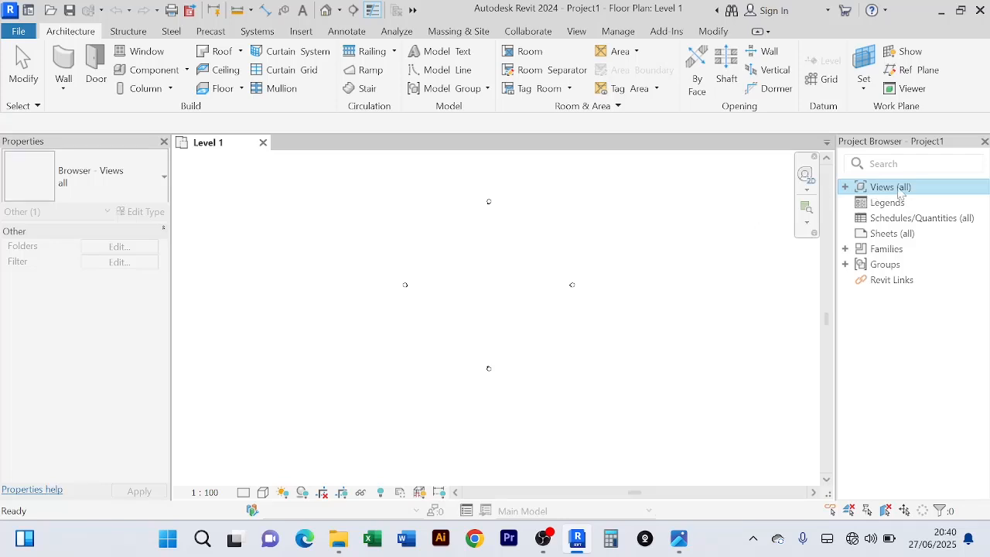
click(845, 187)
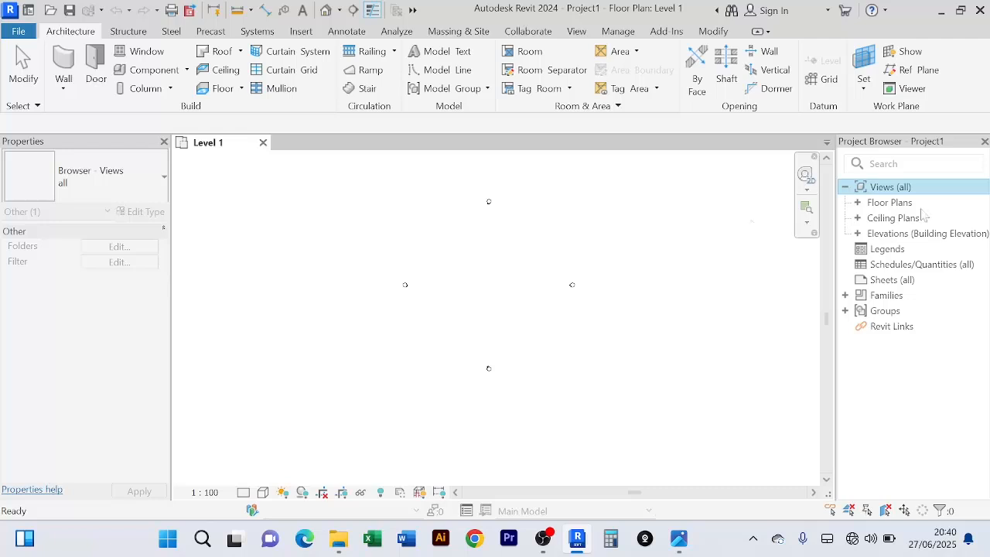
Expand the Elevations (Building Elevation) group and open the East elevation view
double_click(859, 234)
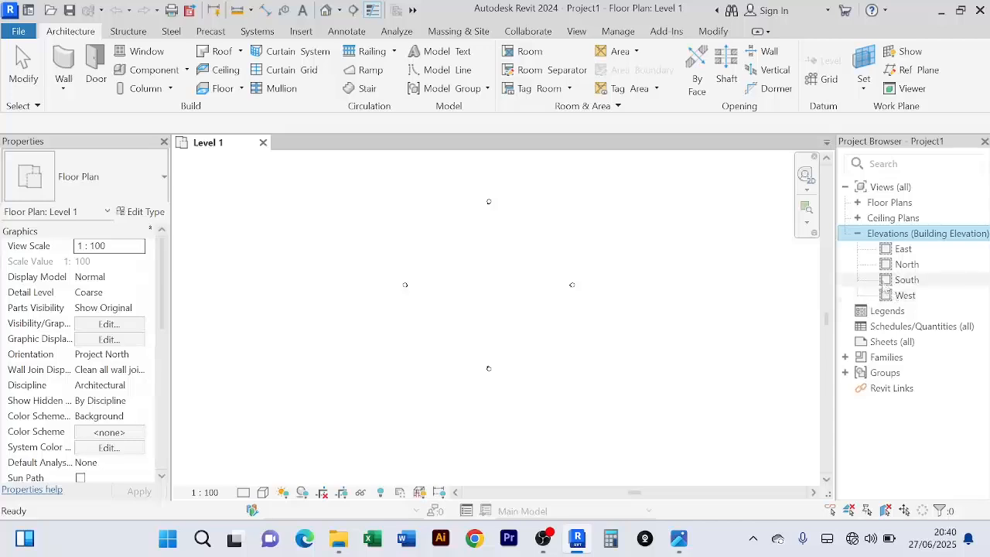
double_click(903, 250)
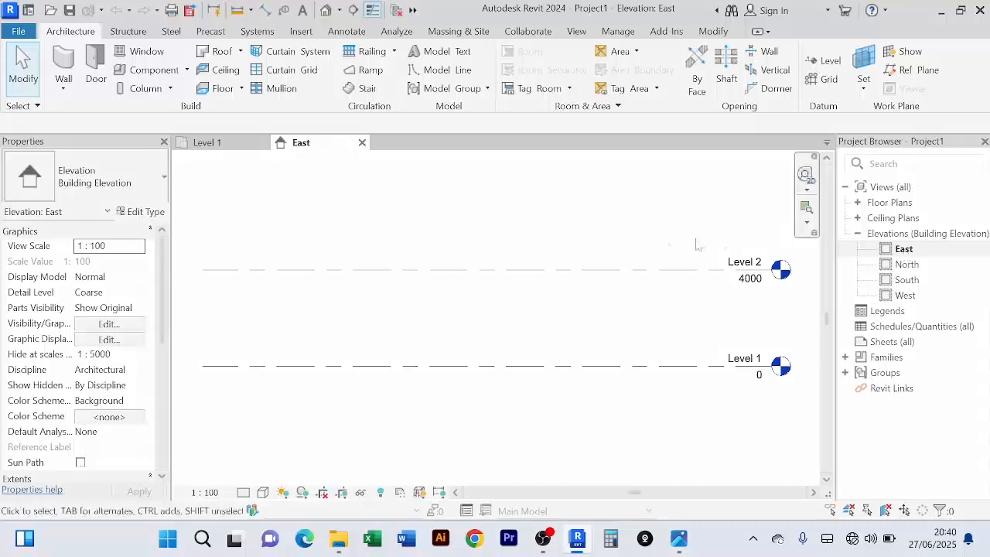
Examine the Level 1 and Level 2 lines, their names and their elevation values in the East elevation
scroll(658, 232, down, 1)
middle_drag(663, 237, 572, 236)
scroll(603, 257, up, 3)
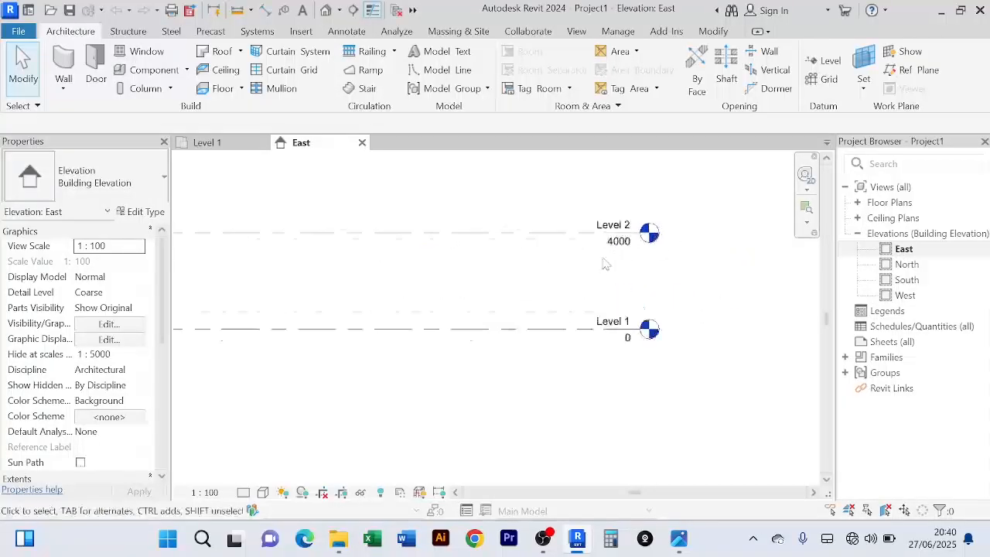
scroll(699, 242, down, 3)
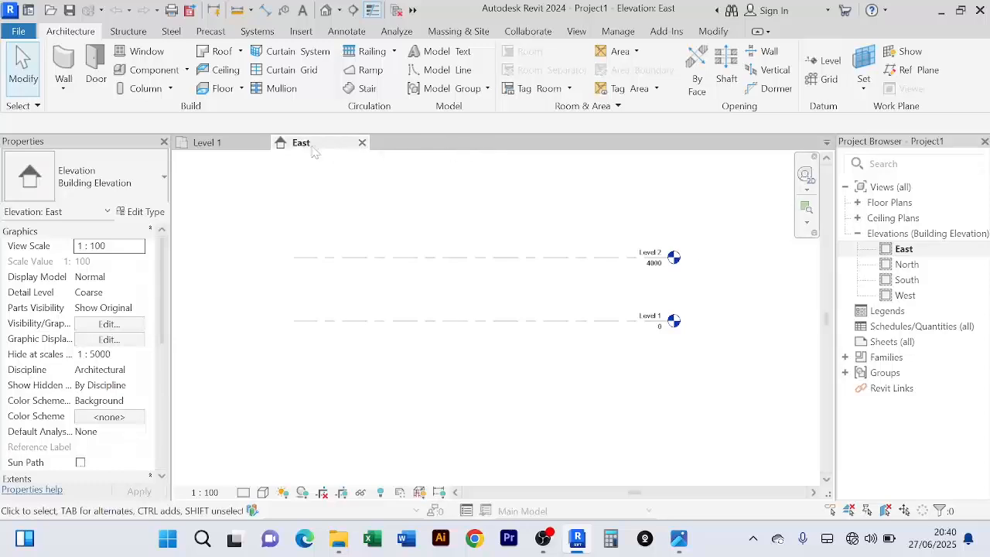
drag(275, 226, 818, 418)
click(739, 302)
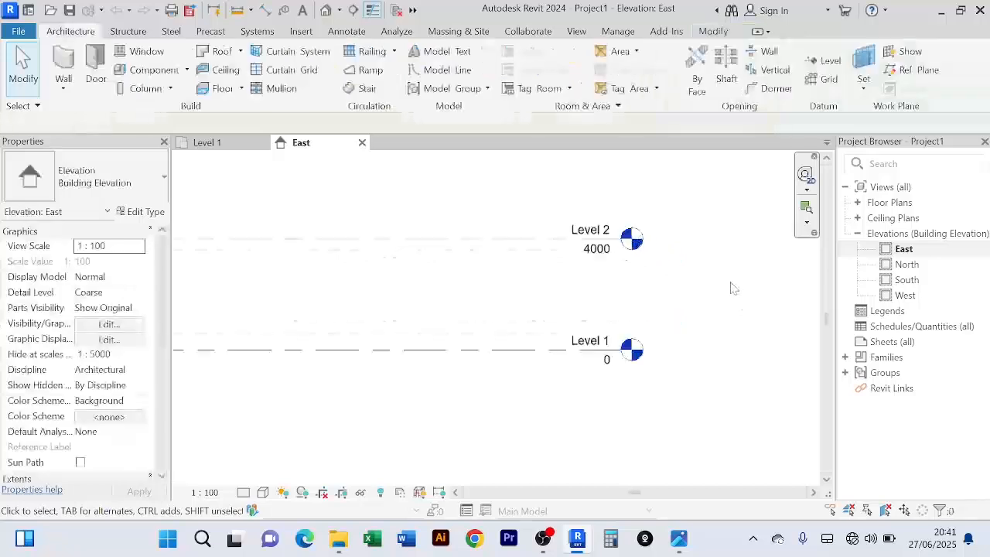
scroll(644, 332, up, 2)
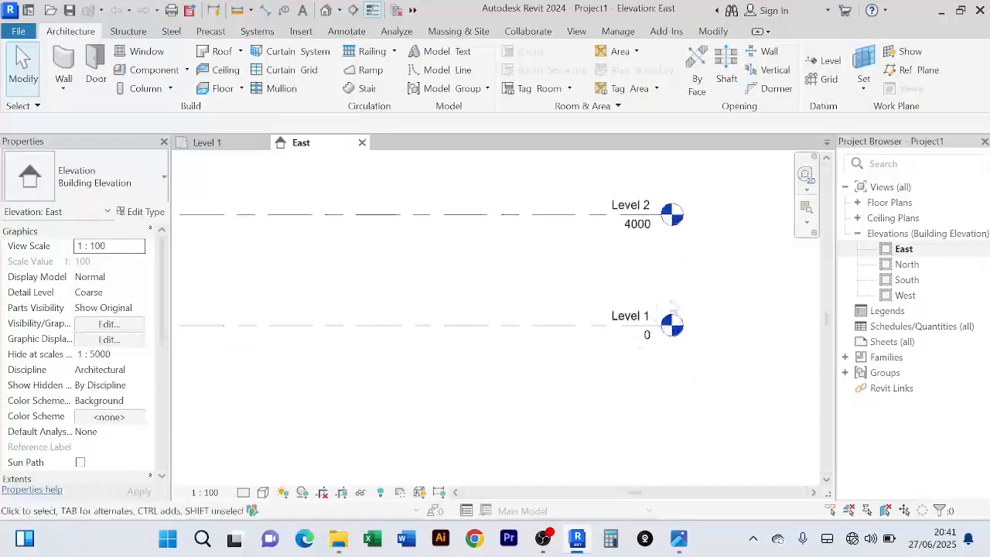
scroll(728, 285, down, 1)
middle_drag(731, 287, 706, 249)
scroll(631, 268, up, 2)
scroll(731, 340, down, 1)
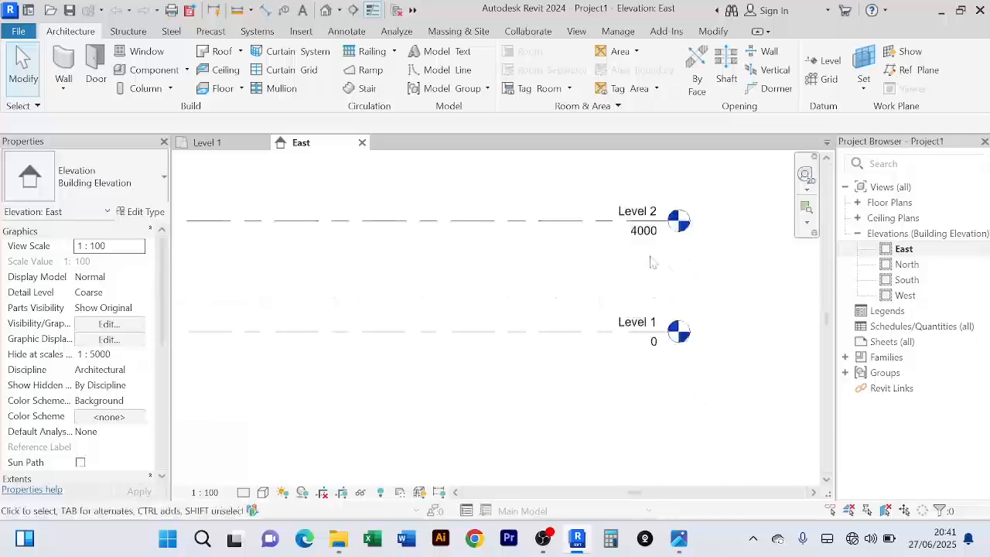
scroll(681, 276, down, 1)
middle_drag(692, 287, 693, 299)
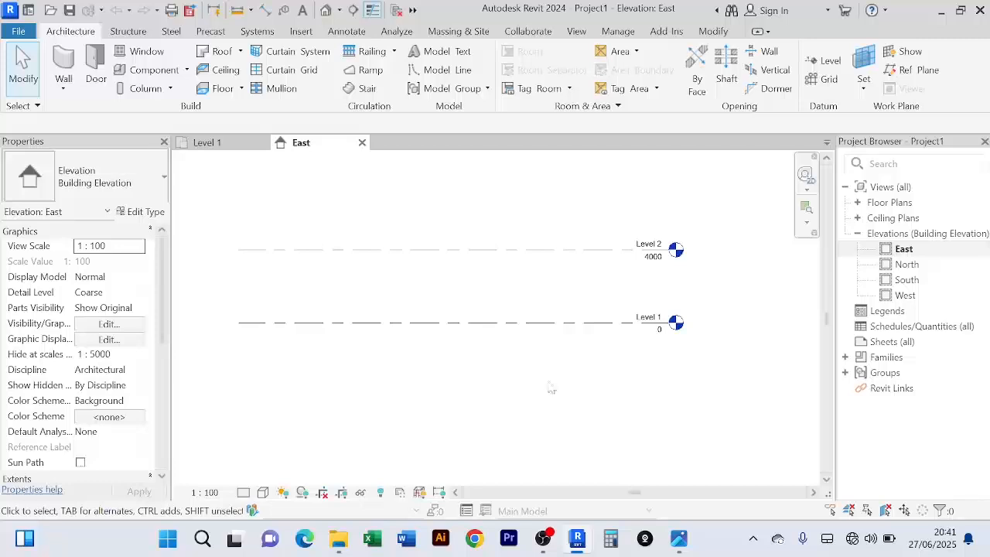
scroll(611, 360, up, 3)
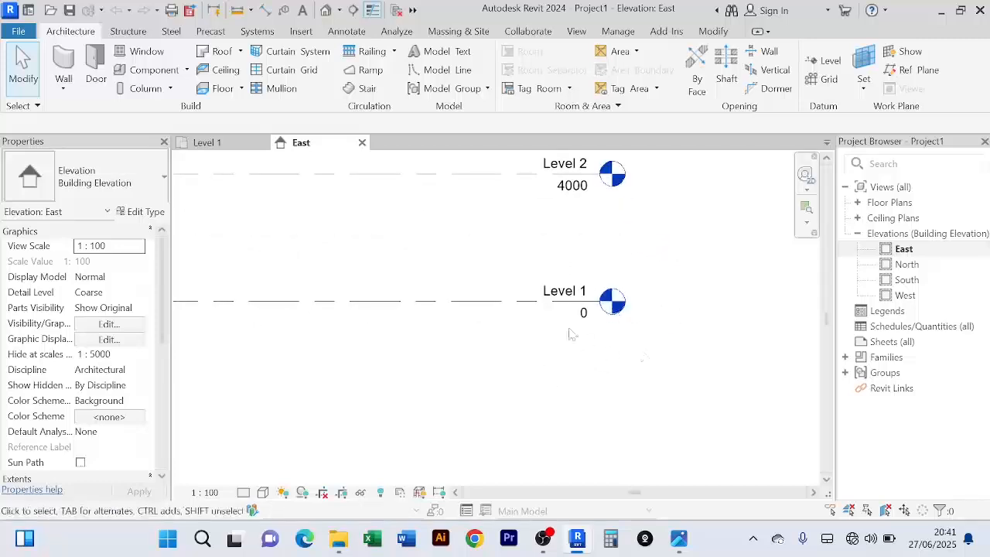
scroll(701, 288, down, 2)
middle_drag(702, 289, 698, 351)
scroll(595, 309, up, 2)
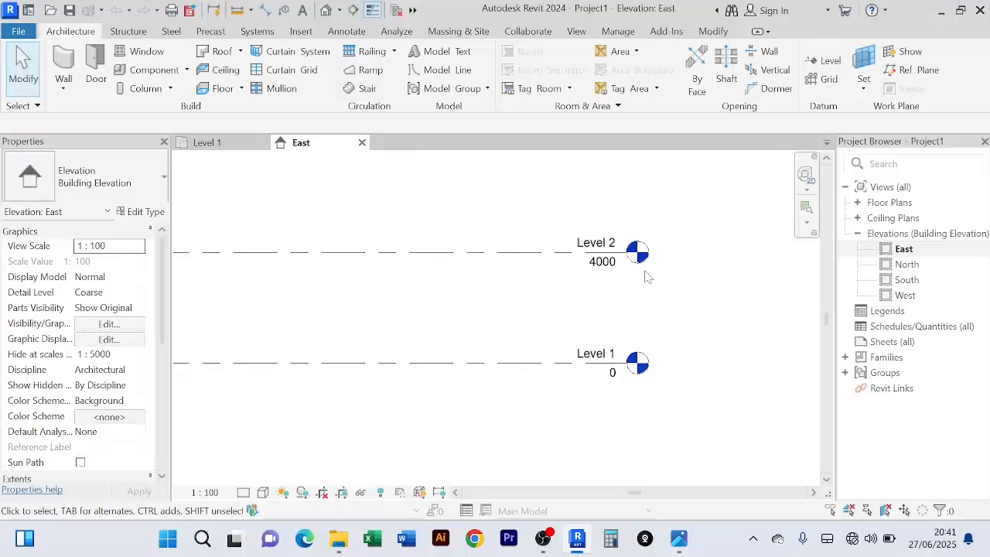
scroll(725, 225, down, 1)
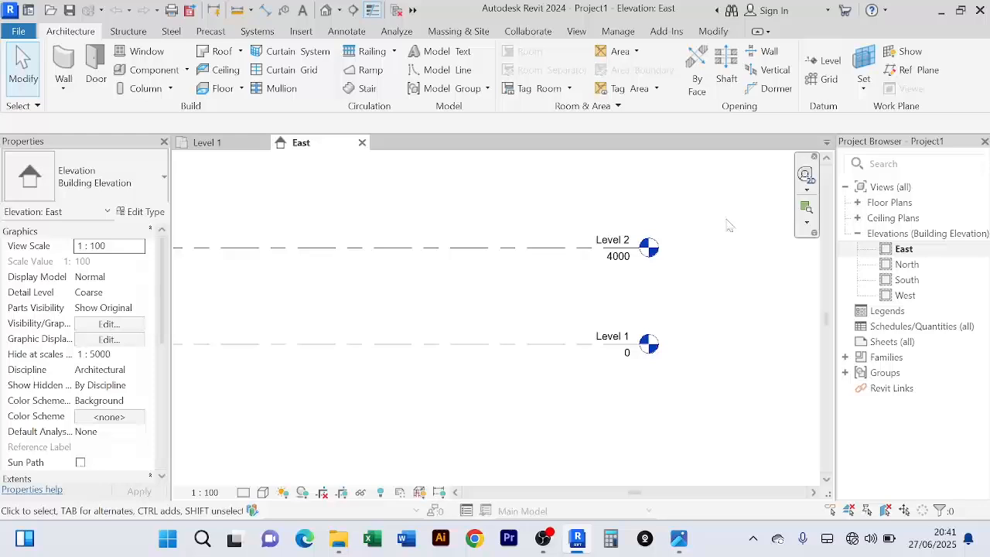
scroll(727, 225, down, 3)
middle_drag(654, 338, 586, 345)
scroll(587, 328, up, 1)
scroll(582, 317, down, 1)
scroll(596, 295, up, 2)
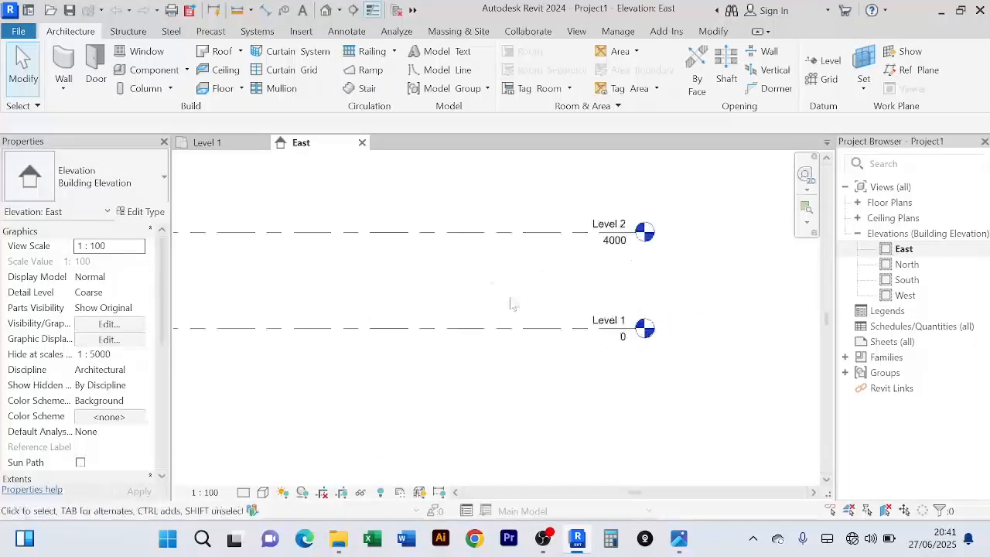
drag(472, 212, 509, 402)
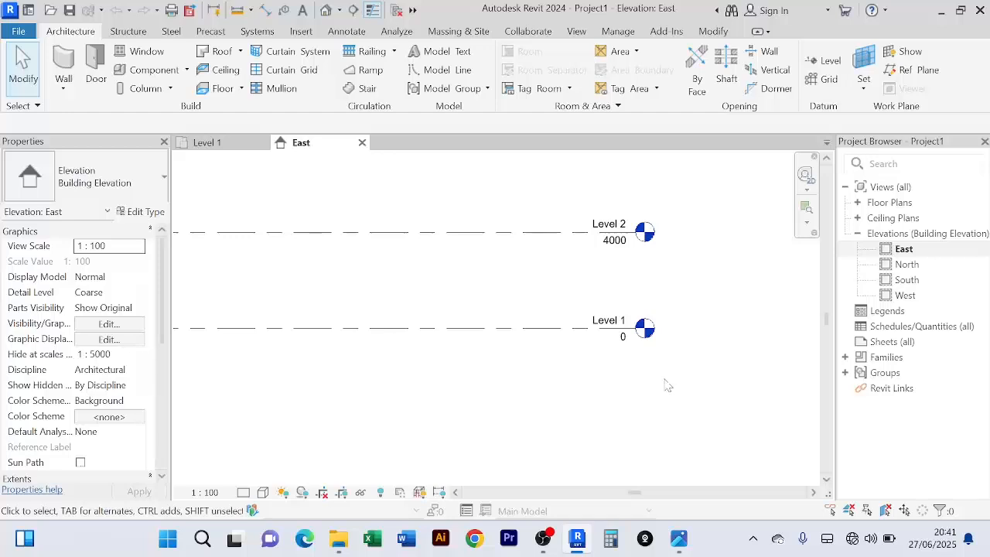
Rename Level 1 as Ground Floor in the East elevation
scroll(663, 349, down, 1)
middle_drag(680, 358, 688, 360)
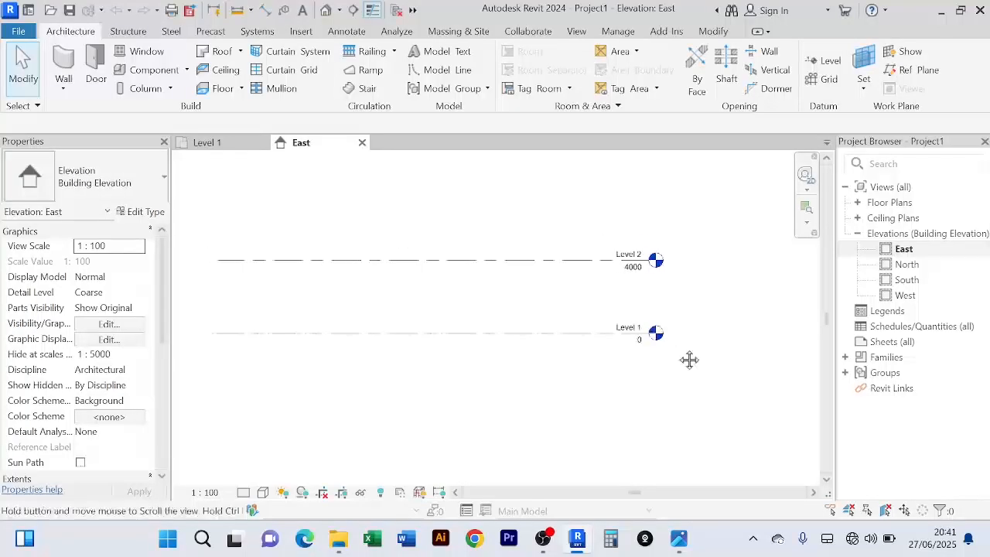
click(457, 334)
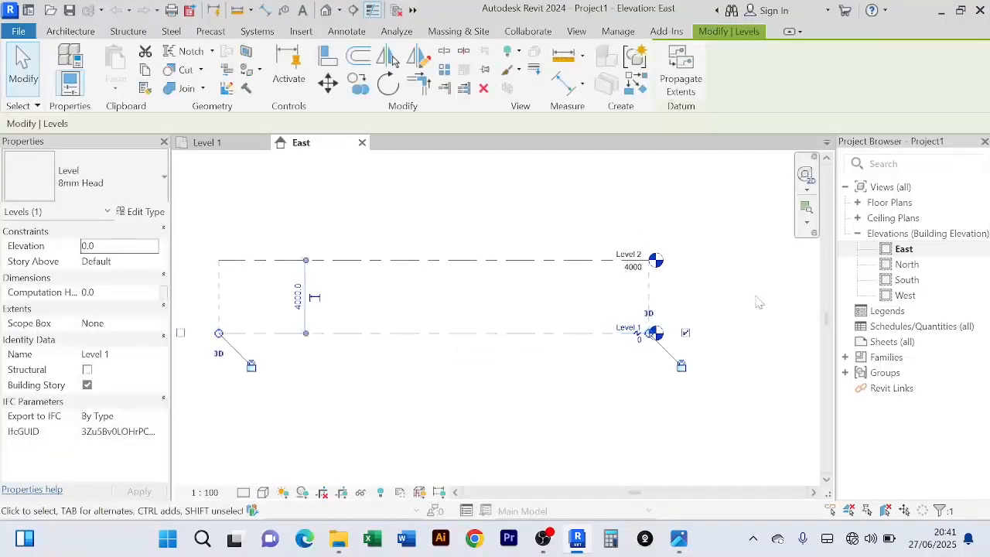
click(628, 328)
text(Ground)
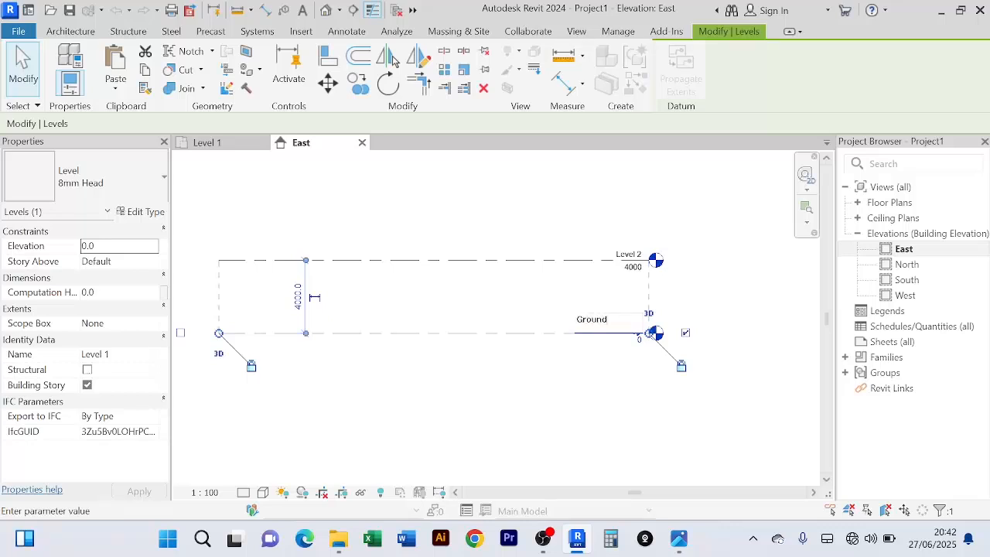
text( Floor)
click(600, 380)
click(602, 381)
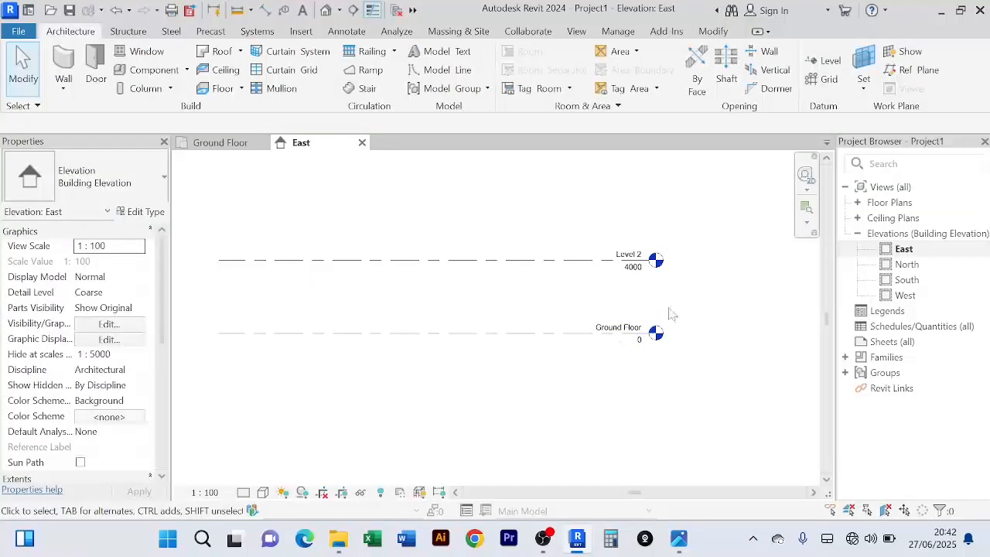
click(506, 334)
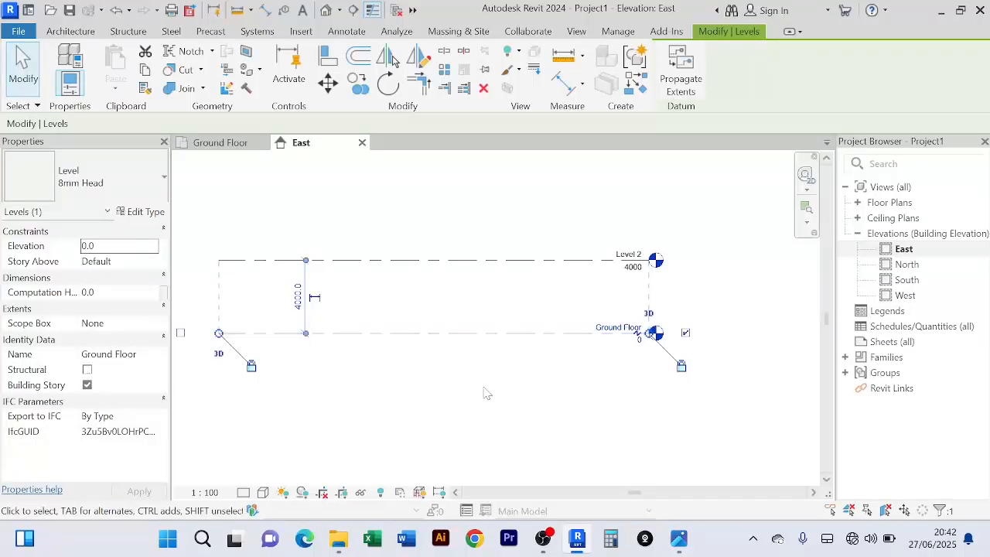
click(485, 393)
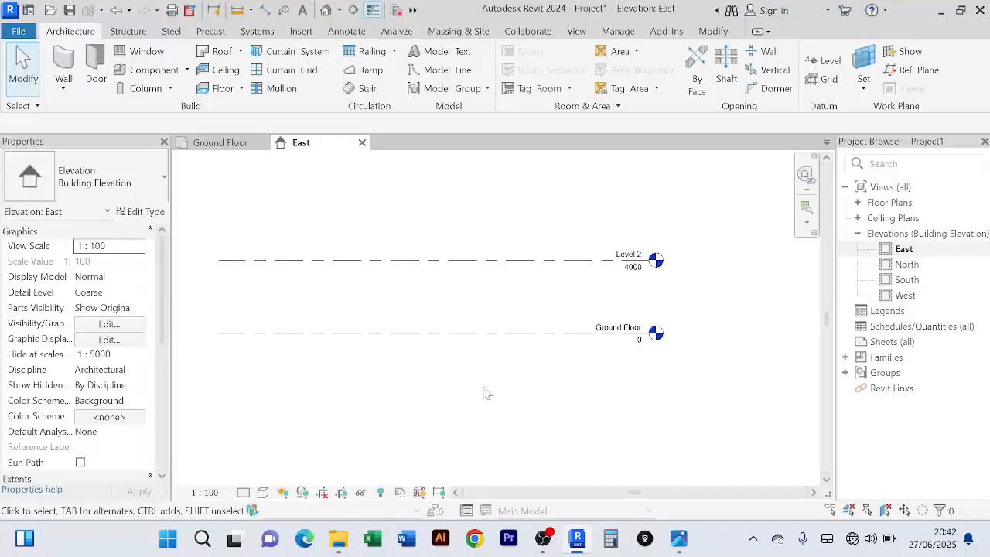
click(490, 334)
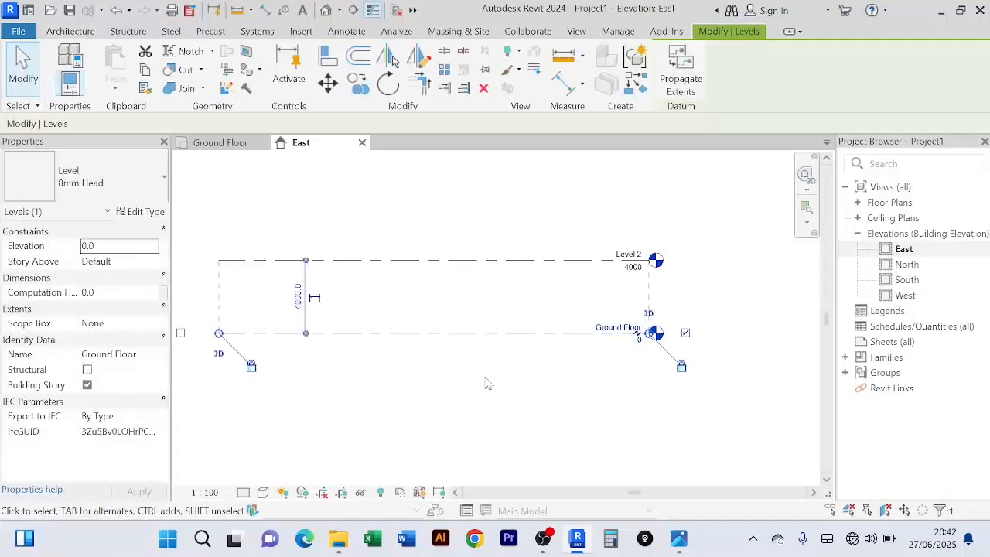
right_click(423, 213)
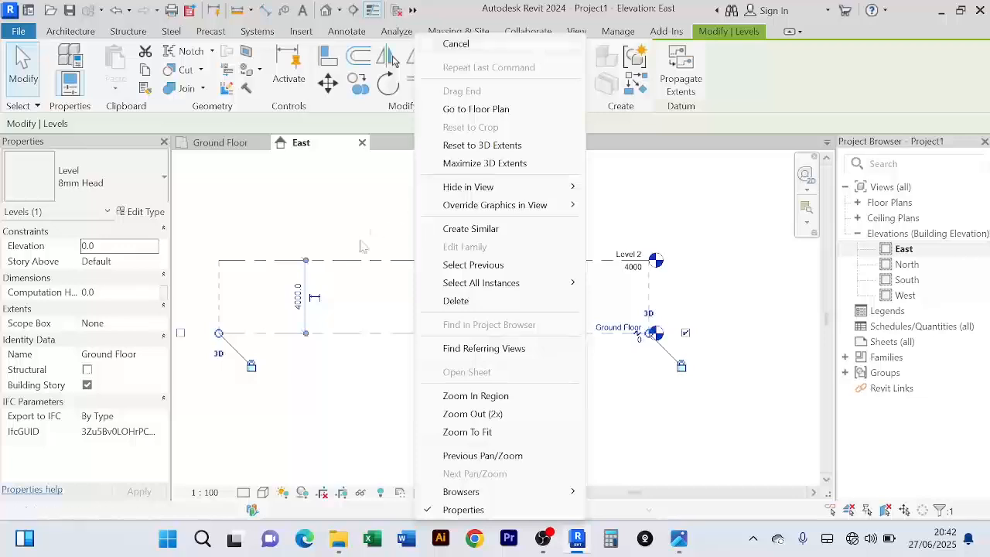
click(455, 45)
right_click(378, 410)
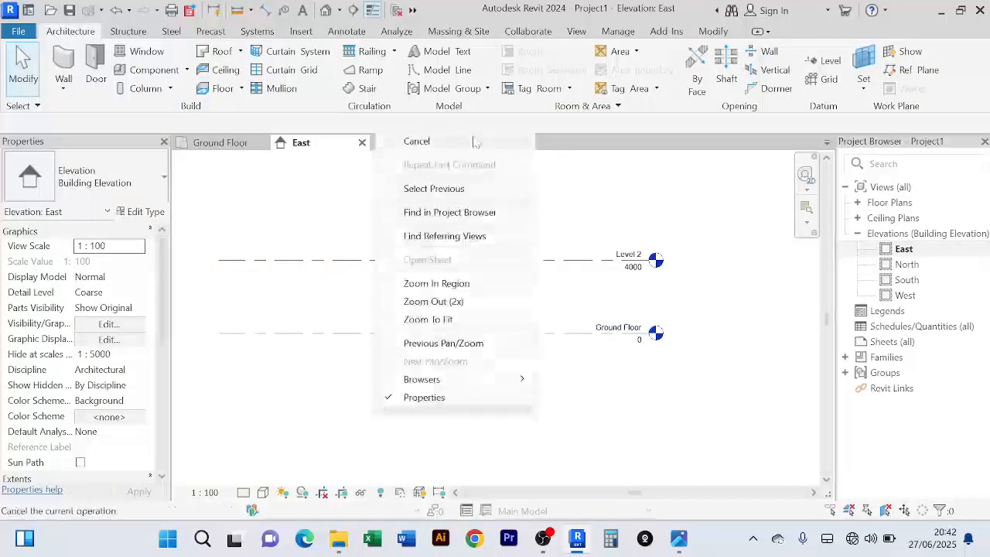
click(451, 151)
right_click(394, 424)
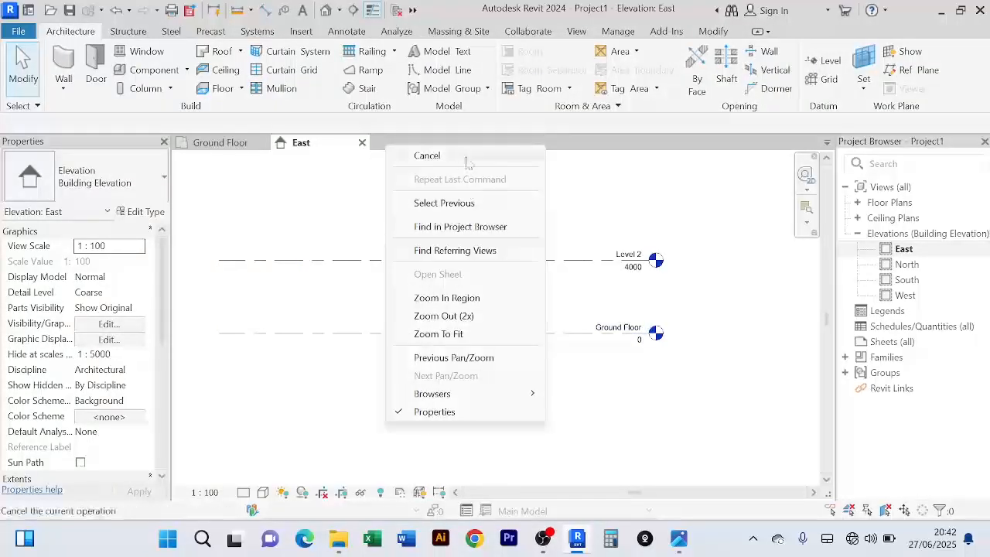
click(418, 154)
scroll(462, 406, up, 2)
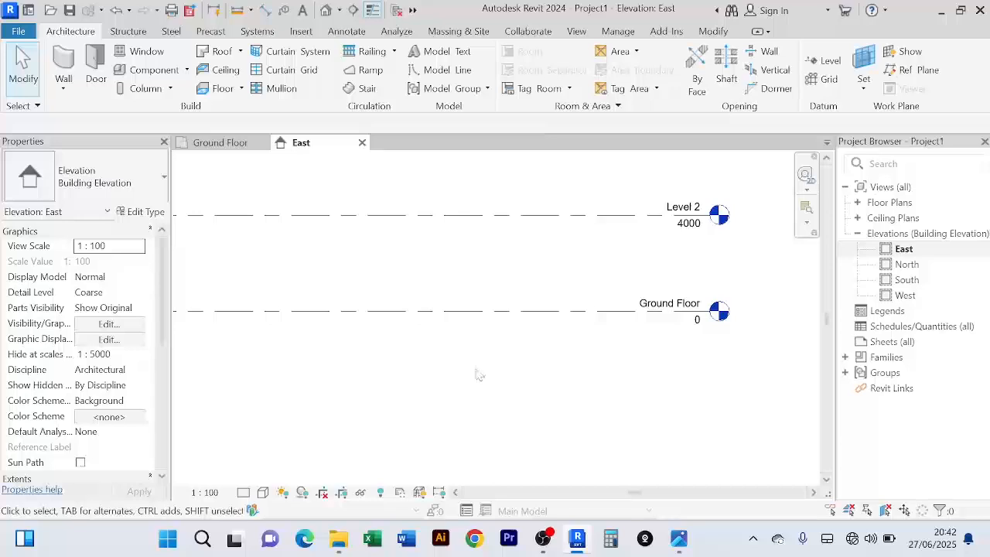
scroll(477, 374, up, 2)
scroll(477, 376, down, 2)
scroll(389, 394, down, 2)
mouse_move(420, 400)
middle_down()
mouse_move(442, 402)
mouse_move(430, 399)
middle_up()
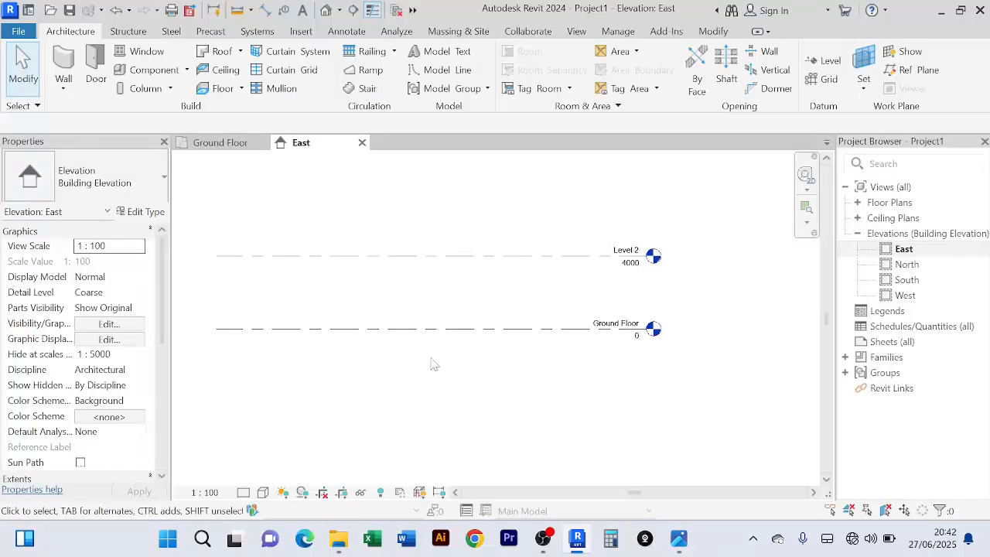
Rename Level 2 as Roof Plan in the East elevation
click(449, 265)
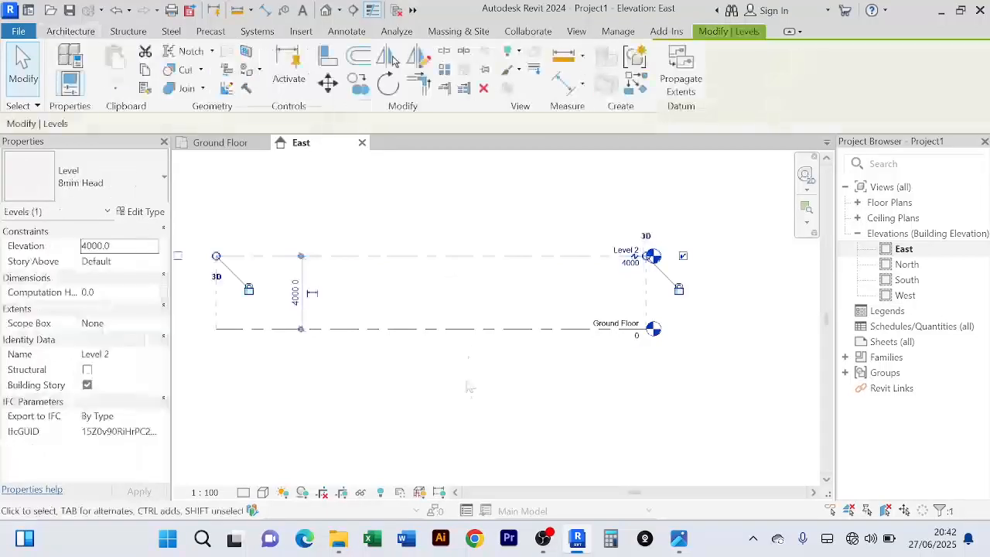
scroll(641, 232, up, 2)
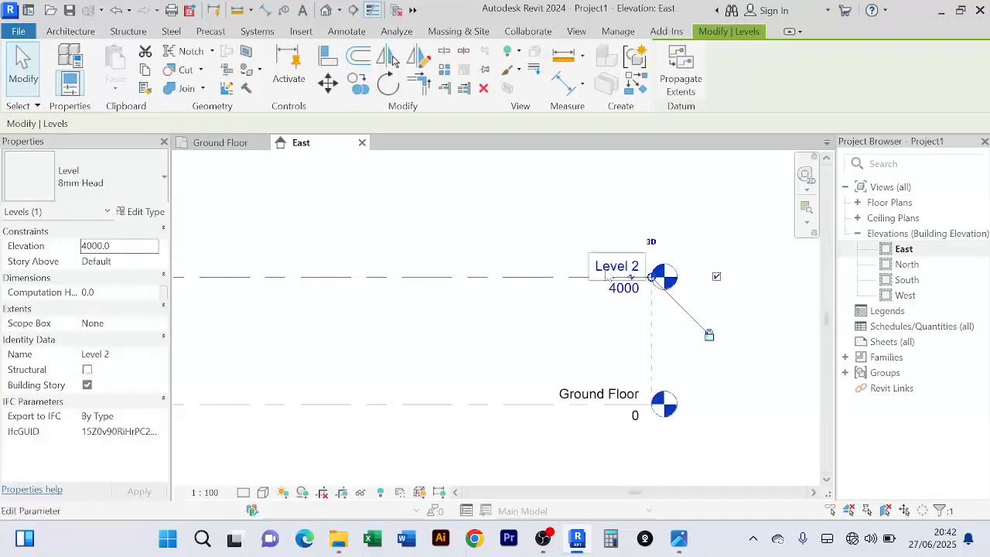
click(615, 266)
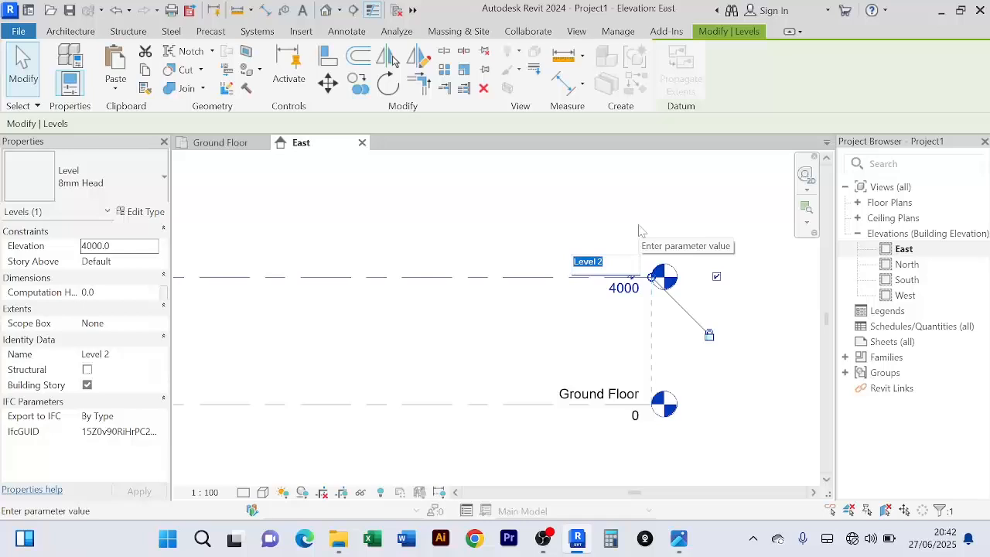
text(Ro)
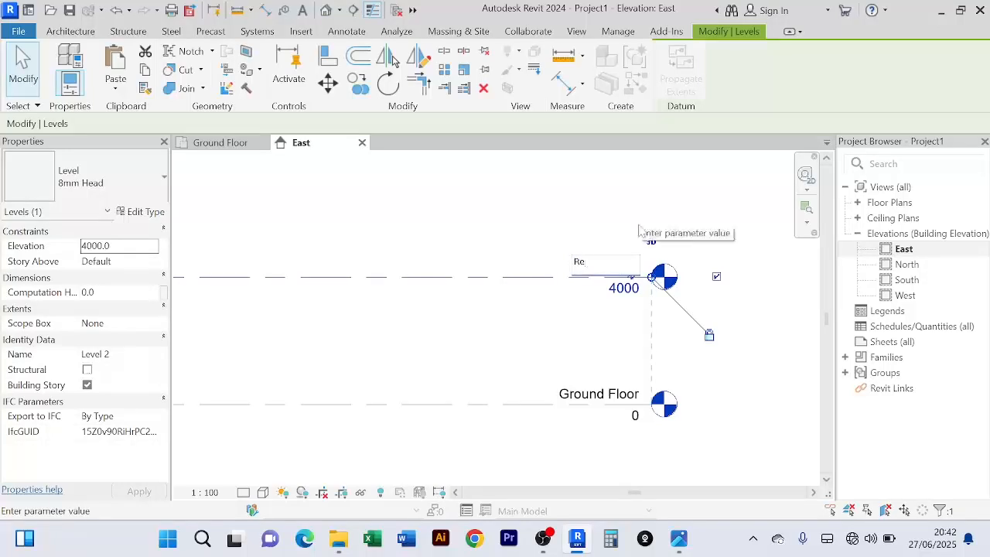
key(BackSpace)
text(oof Plan)
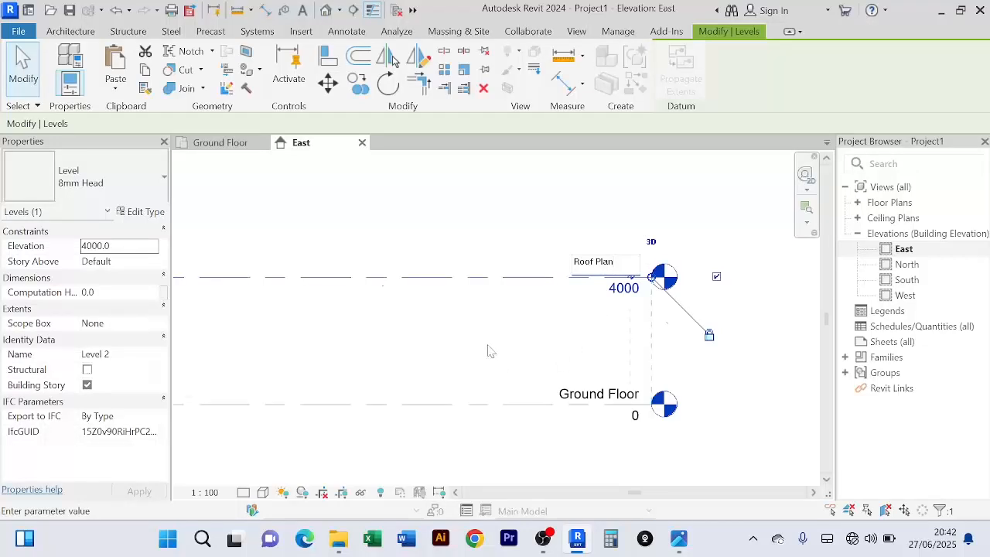
Set the elevation of the Roof Plan level to 3500 and deselect the level
scroll(621, 291, up, 2)
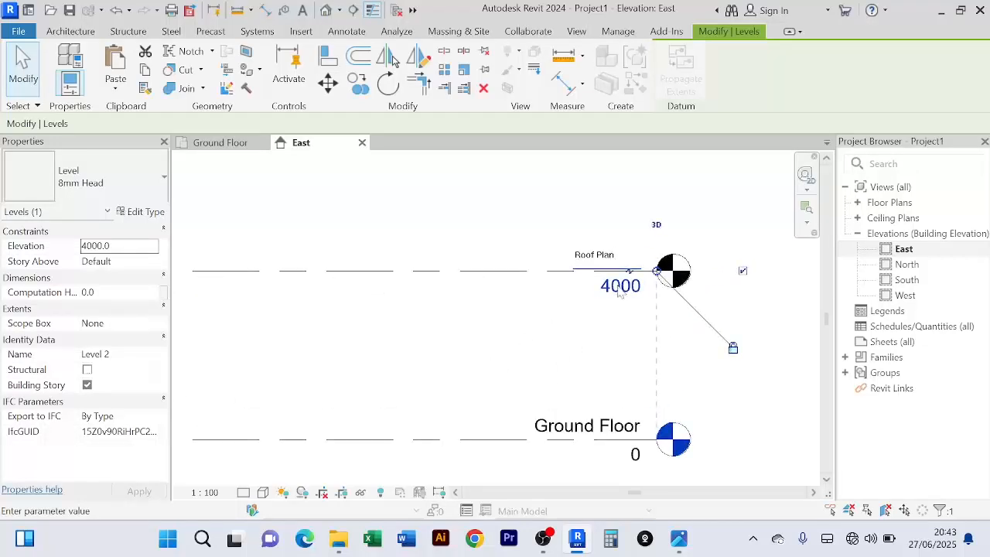
click(619, 291)
click(619, 288)
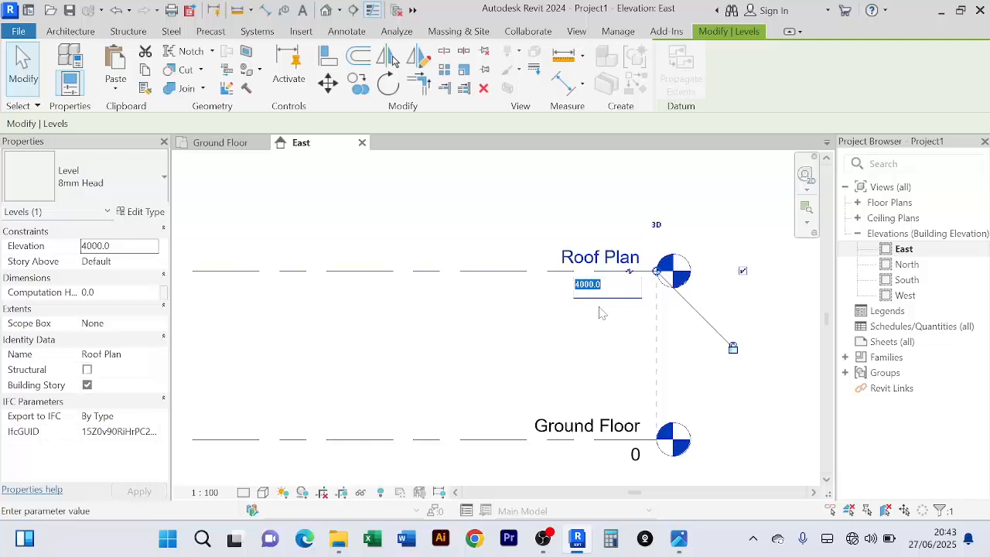
text(3500)
key(Return)
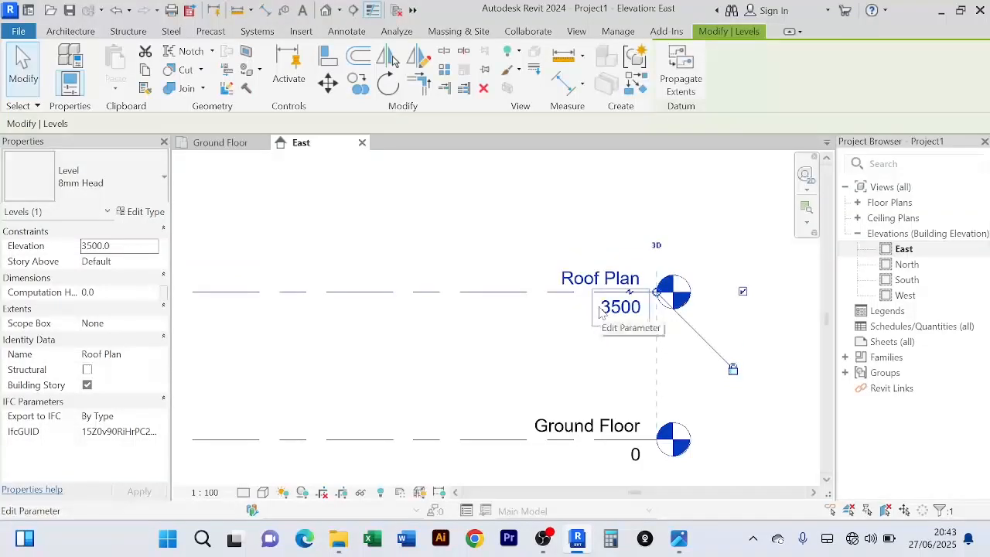
click(557, 254)
Review the names and elevation values on the Roof Plan and Ground Floor level heads
scroll(574, 222, down, 3)
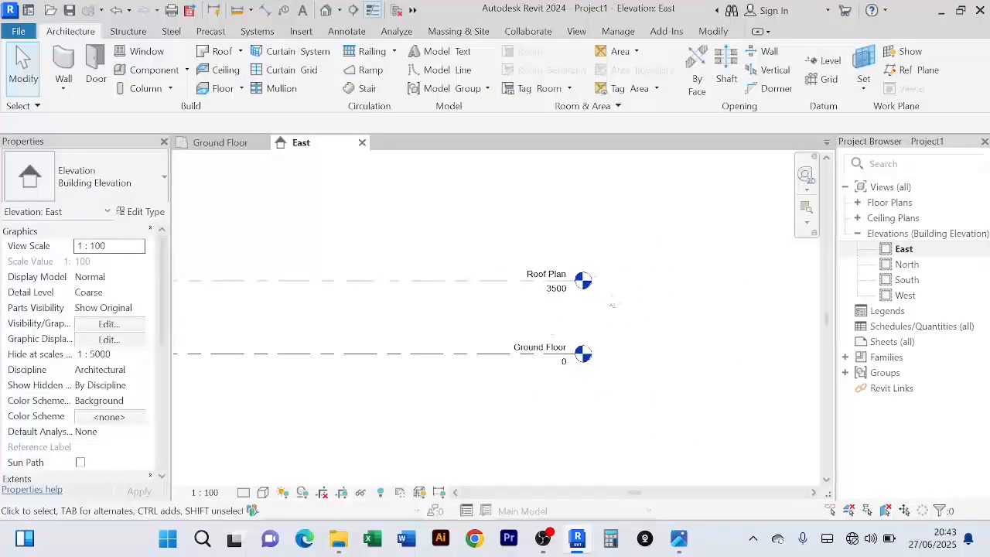
middle_drag(714, 272, 732, 266)
scroll(621, 338, up, 3)
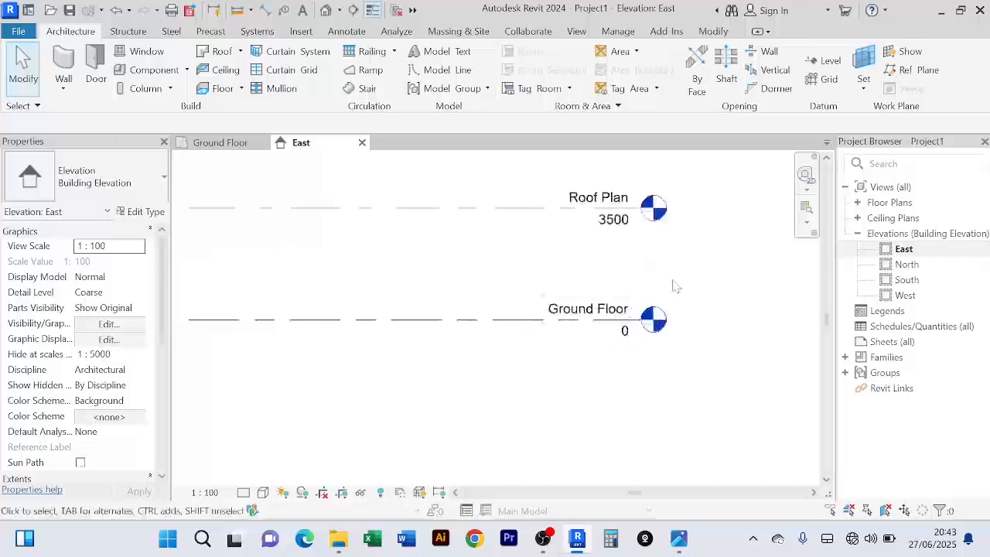
scroll(676, 284, down, 2)
middle_drag(679, 283, 630, 337)
scroll(574, 297, up, 3)
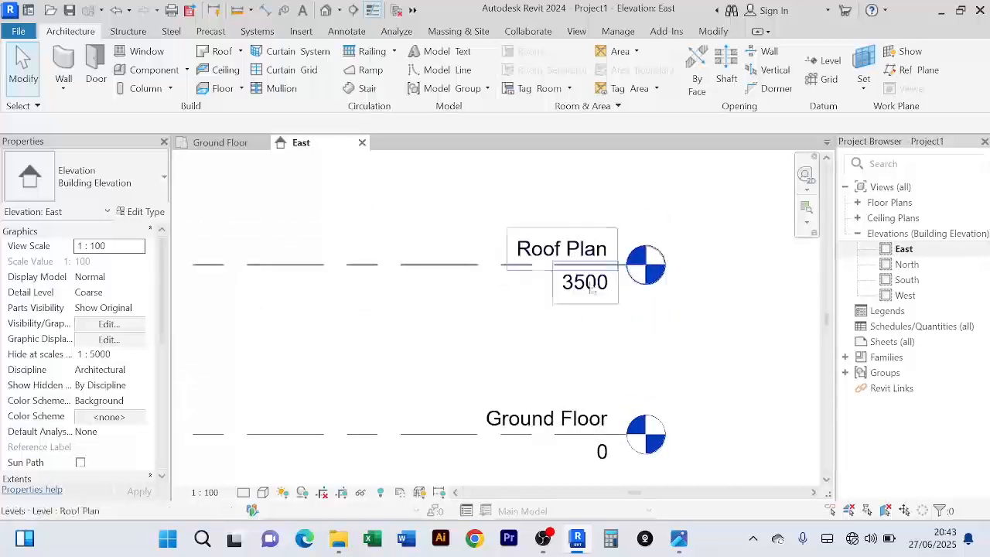
scroll(606, 327, down, 2)
middle_drag(611, 319, 642, 299)
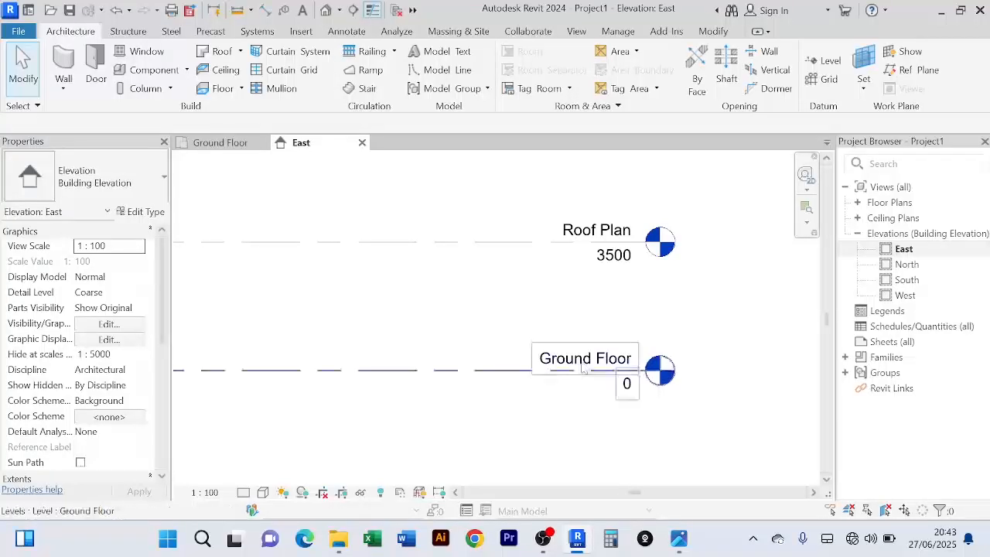
scroll(688, 331, down, 2)
middle_drag(700, 327, 708, 325)
scroll(692, 318, down, 3)
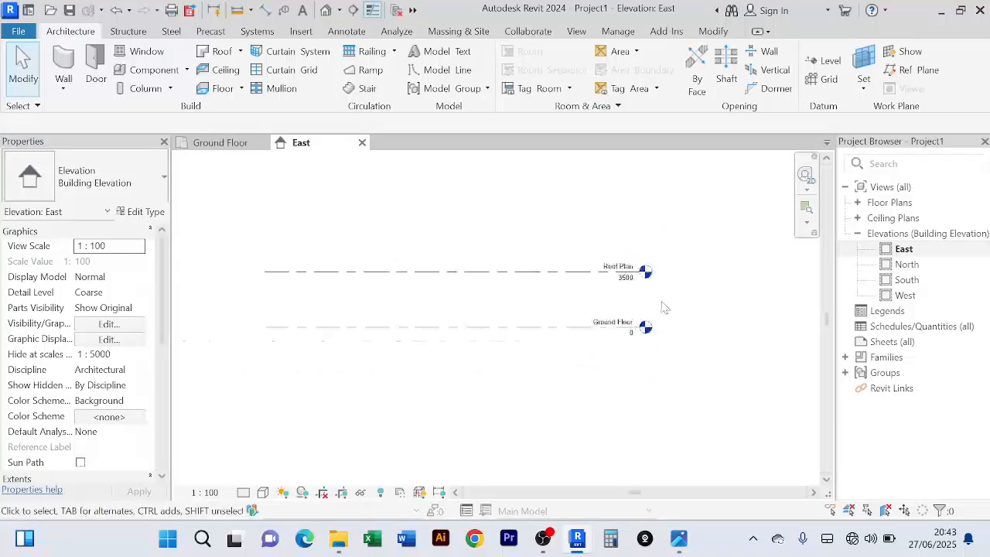
middle_drag(621, 383, 607, 384)
scroll(603, 364, up, 3)
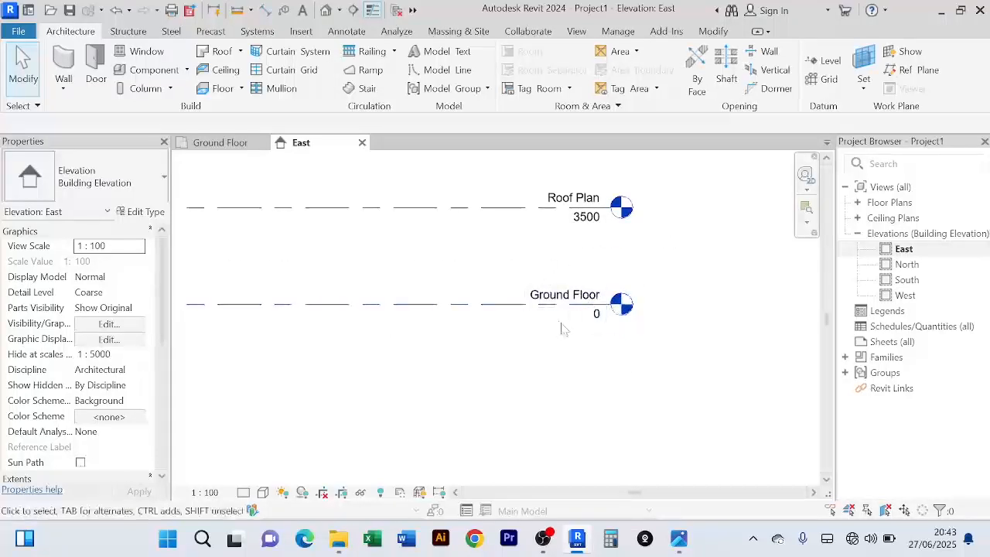
scroll(654, 354, down, 3)
mouse_move(666, 346)
middle_down()
mouse_move(669, 334)
mouse_move(669, 342)
middle_up()
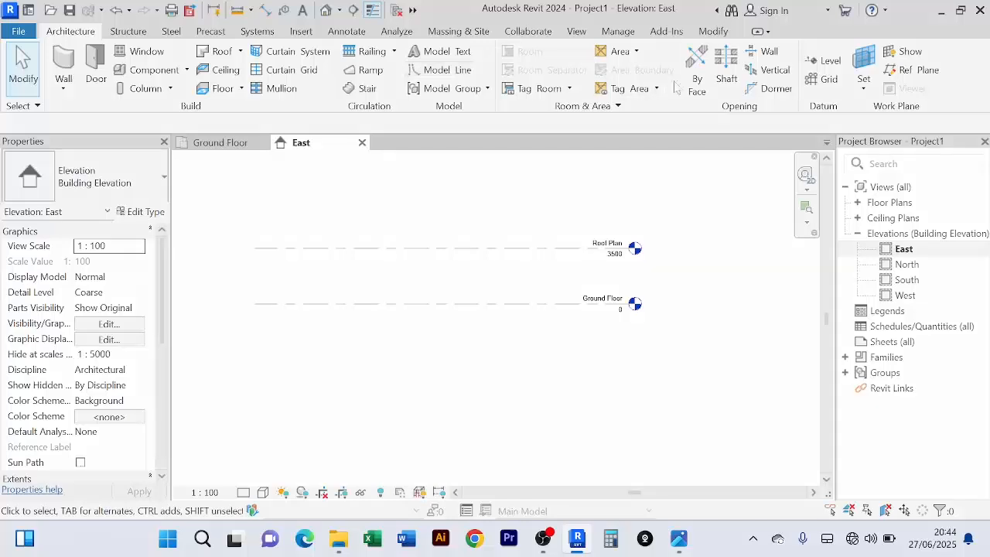
Draw a new level about 2800 below Ground Floor, aligning both ends with the existing levels, and finish placing levels
click(826, 62)
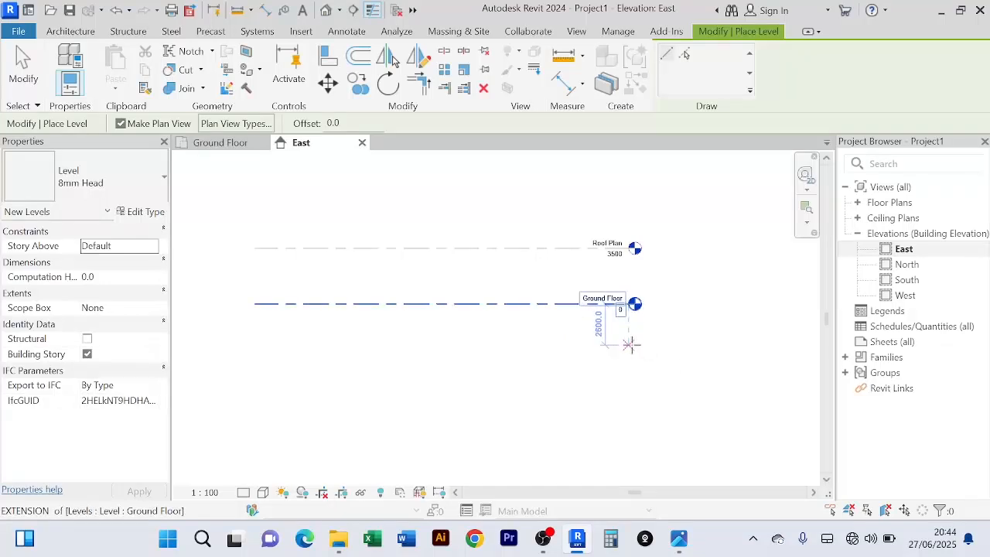
scroll(630, 341, up, 2)
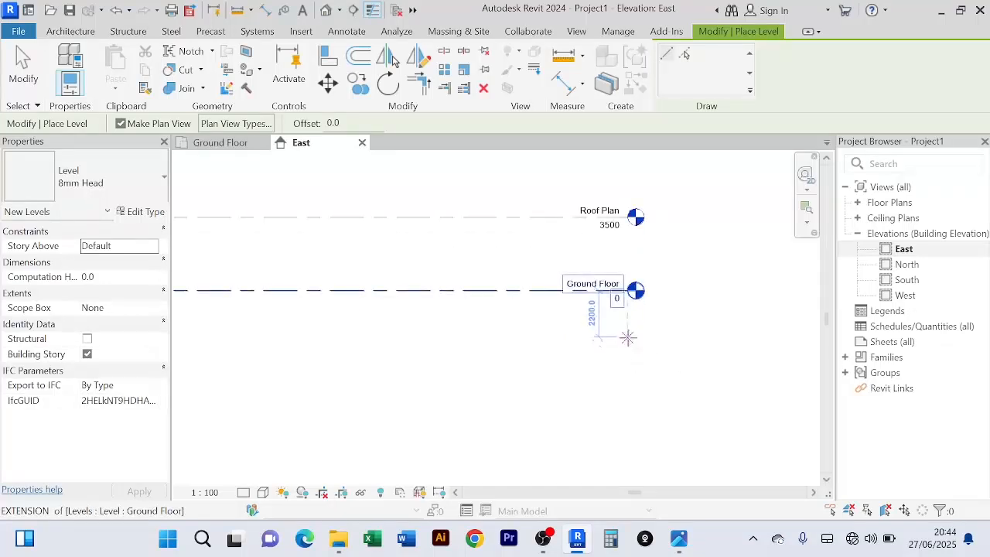
scroll(628, 338, down, 1)
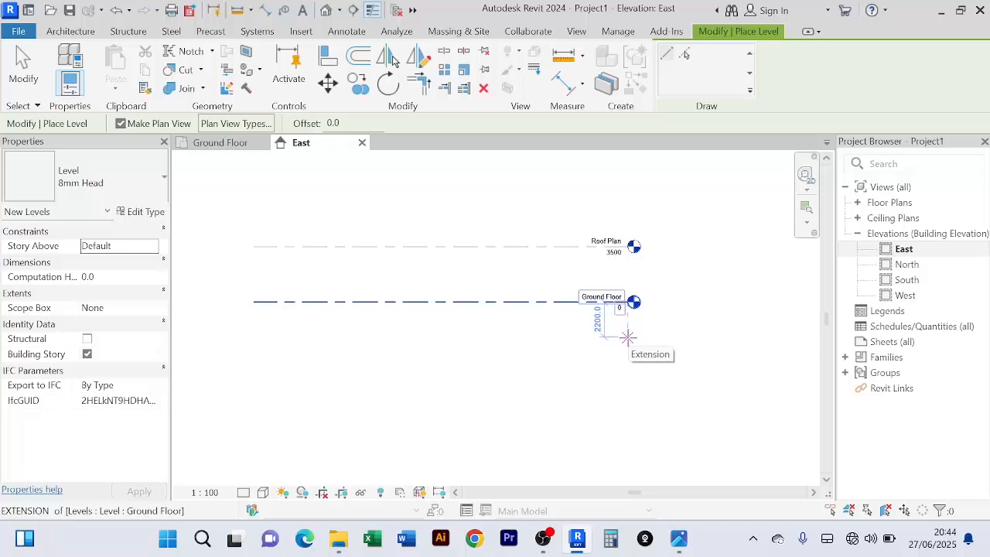
click(627, 338)
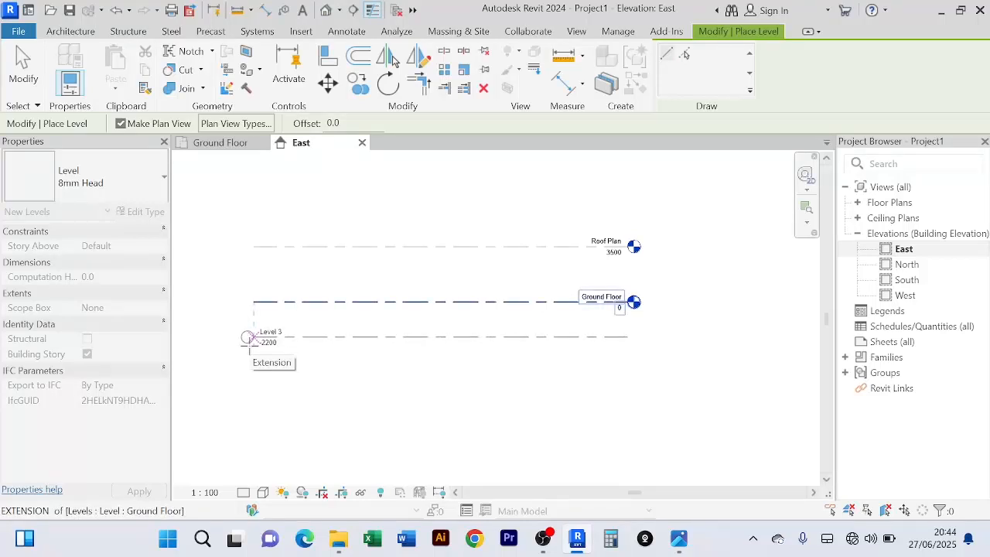
key(Escape)
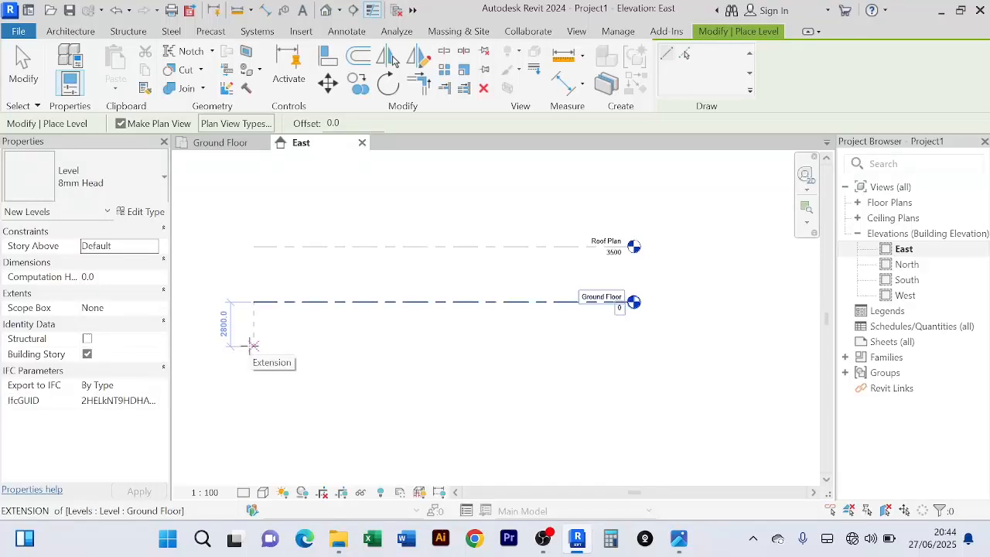
click(253, 344)
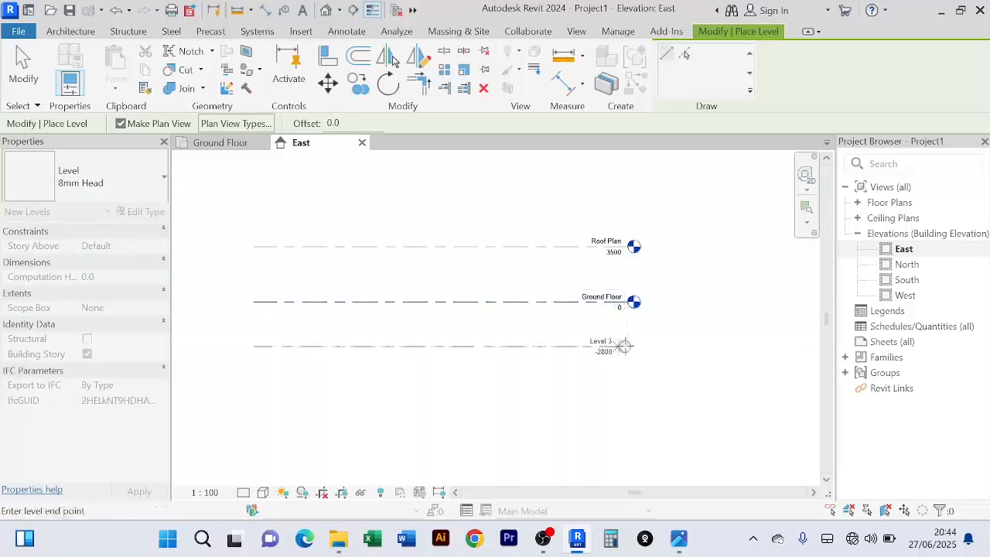
scroll(628, 346, up, 3)
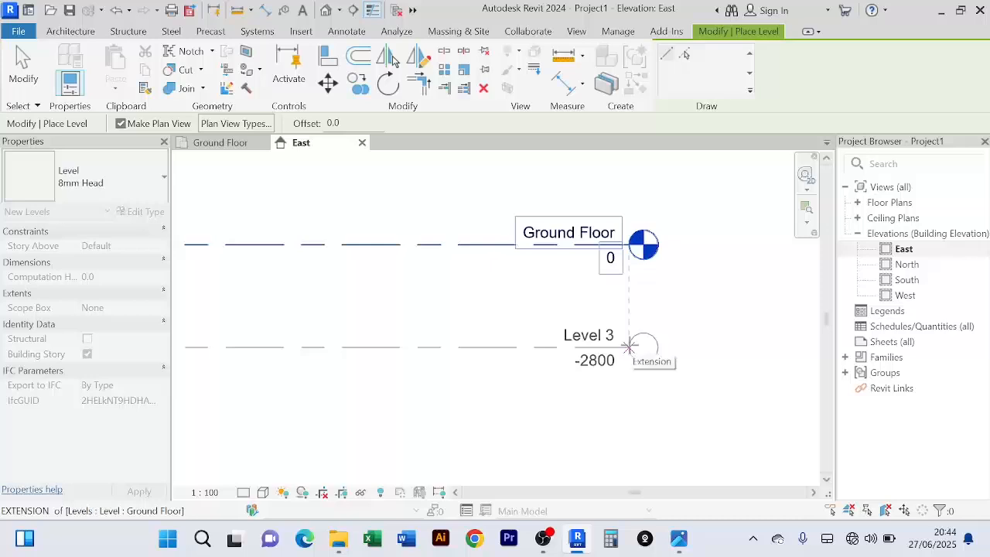
click(628, 346)
scroll(689, 273, down, 3)
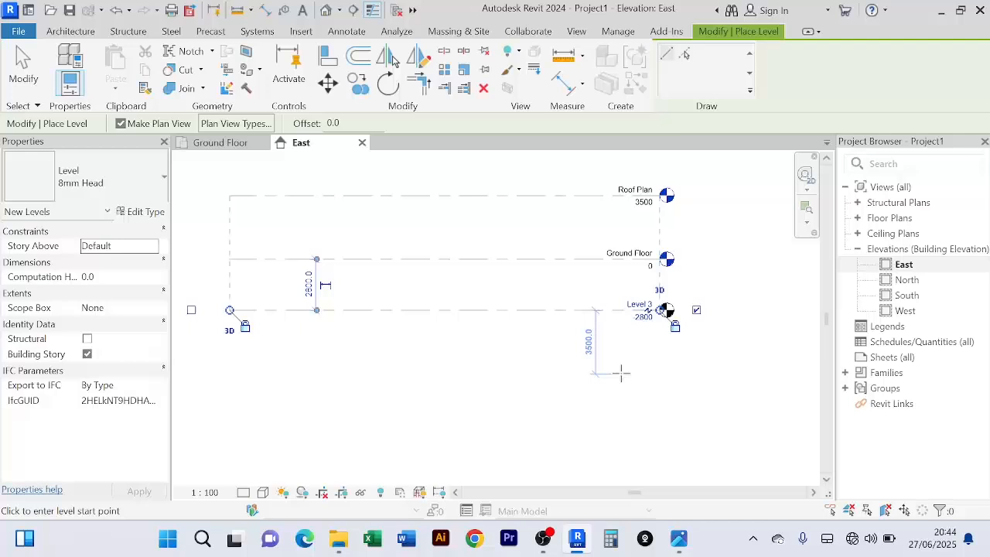
scroll(621, 373, down, 2)
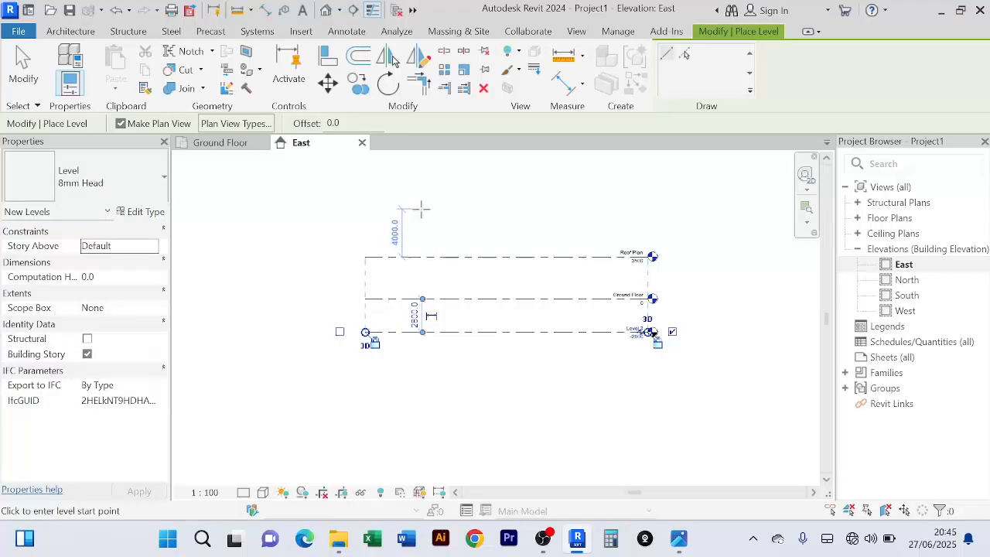
key(Escape)
key(Escape)
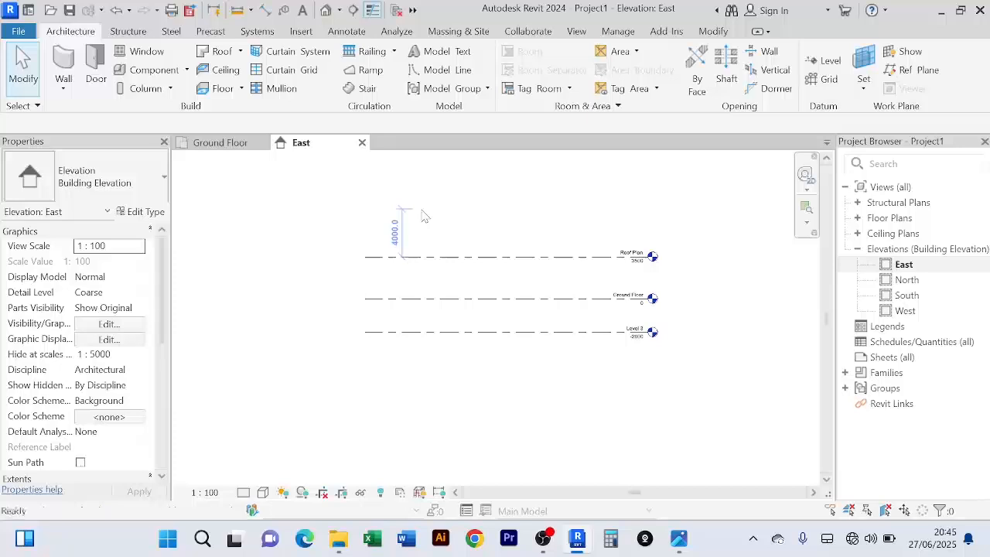
Examine the heads of the Roof Plan, Ground Floor and newly drawn levels in the East elevation
scroll(511, 408, down, 2)
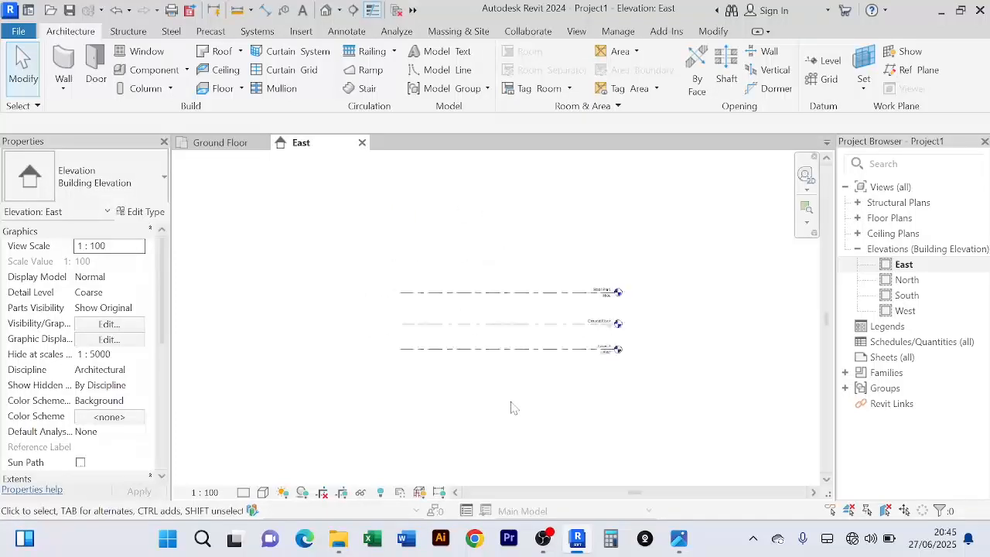
scroll(458, 374, up, 2)
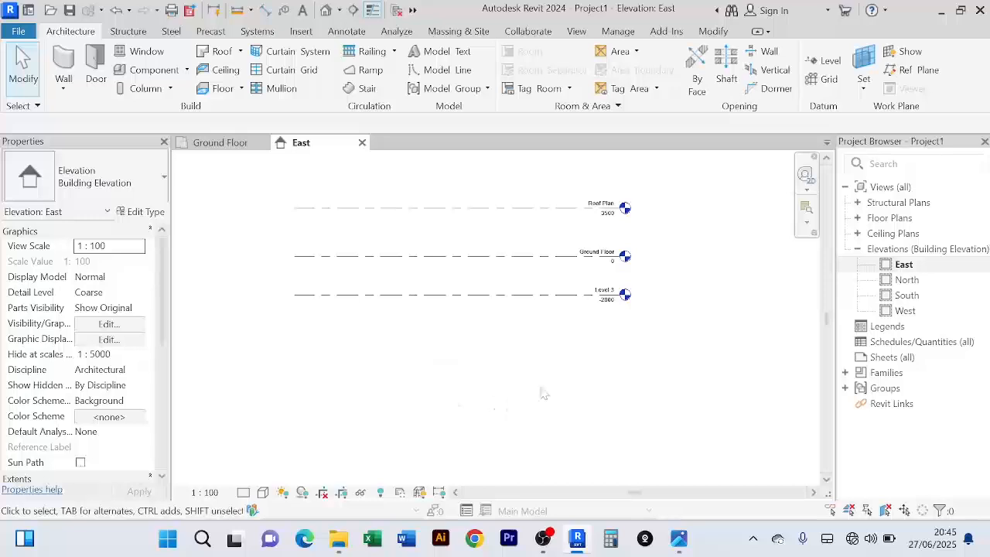
scroll(628, 292, up, 3)
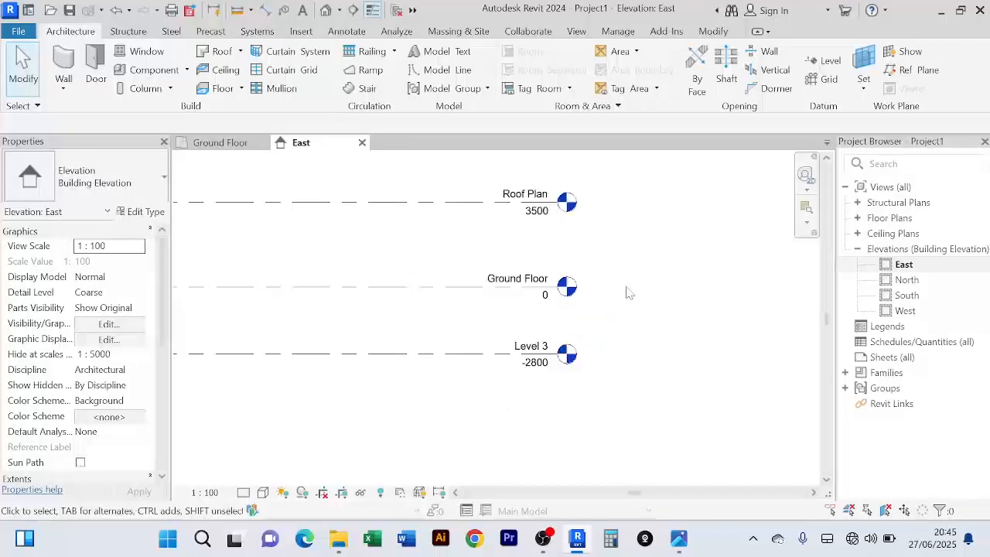
scroll(629, 293, up, 1)
scroll(657, 290, down, 1)
scroll(602, 354, down, 2)
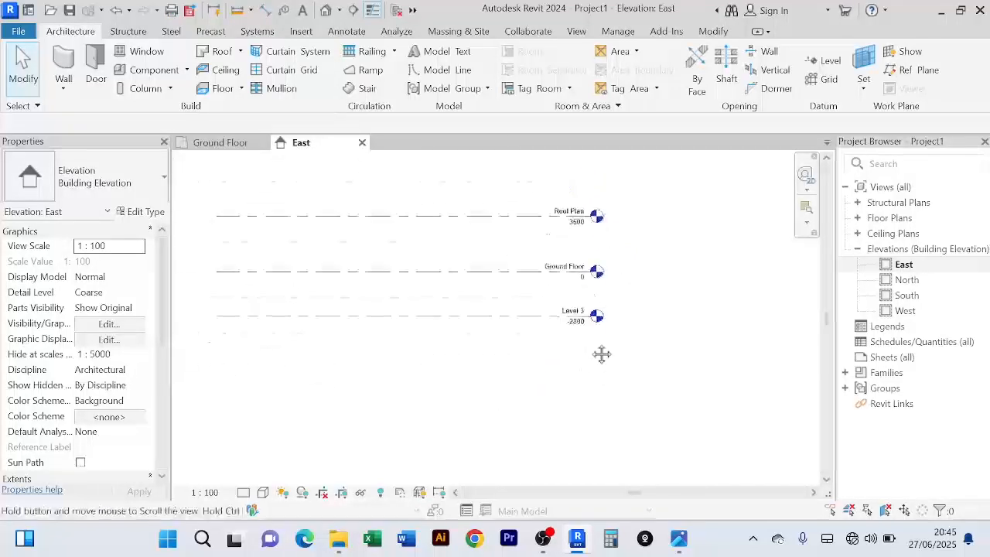
scroll(589, 335, up, 1)
scroll(584, 341, up, 2)
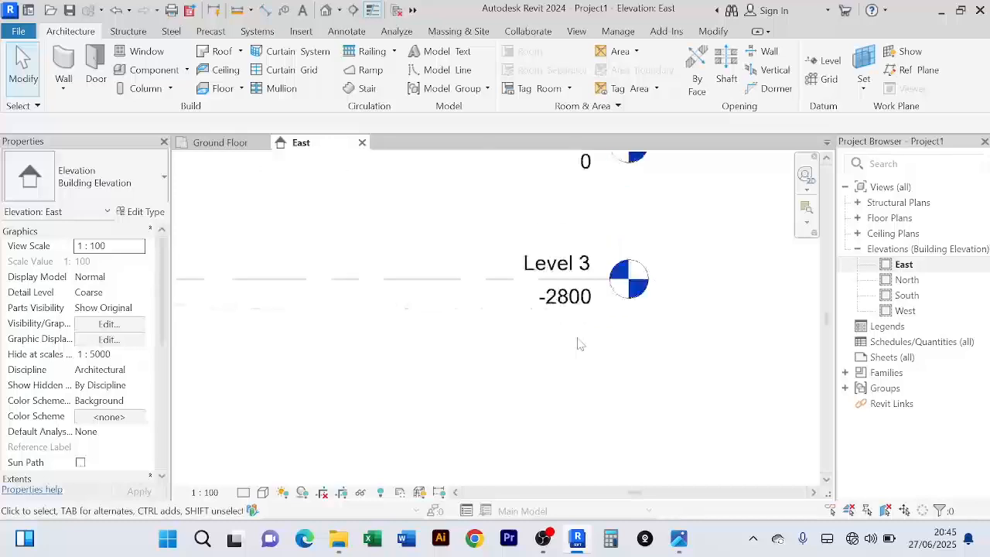
scroll(572, 348, down, 1)
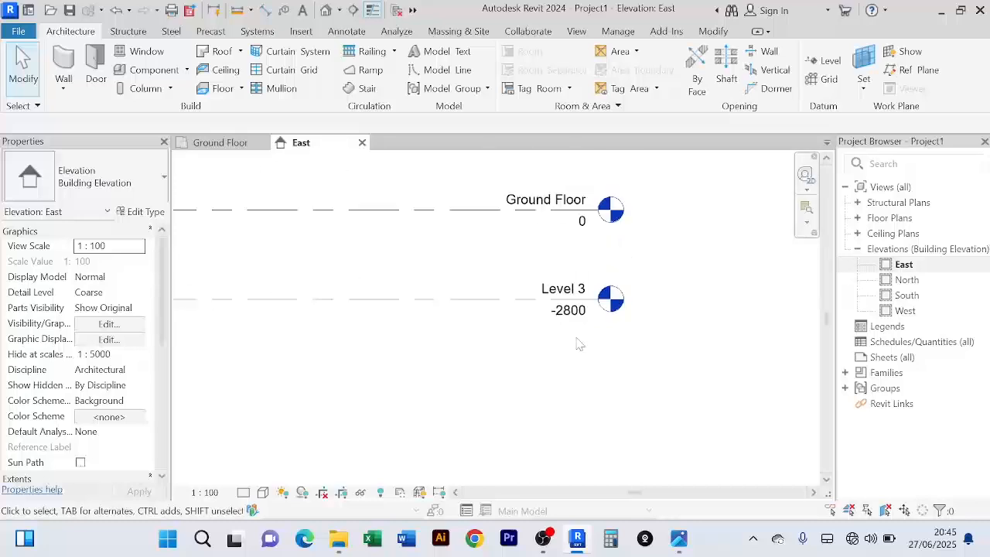
Rename the new level below Ground Floor as Foundation Level
click(399, 303)
scroll(546, 303, up, 1)
click(546, 303)
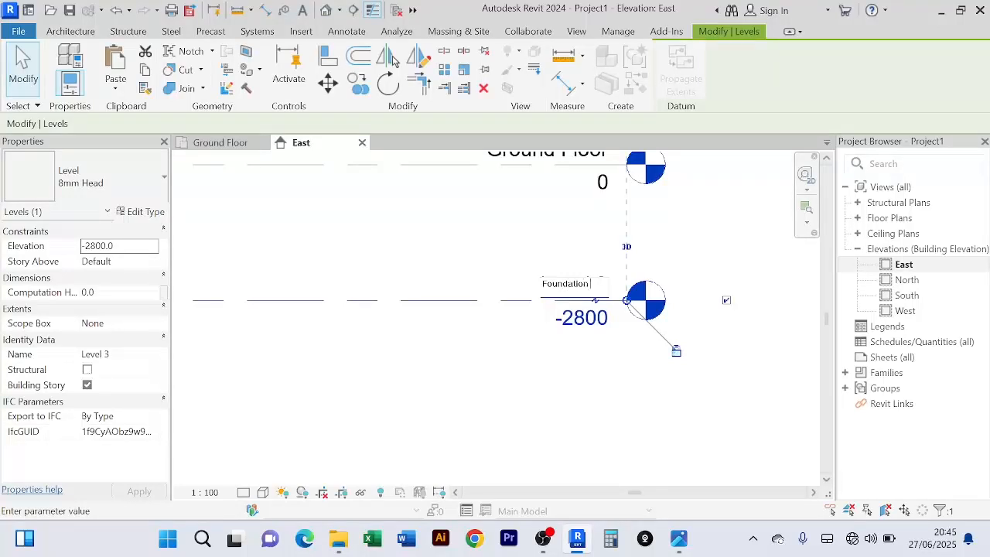
text(evel)
click(585, 329)
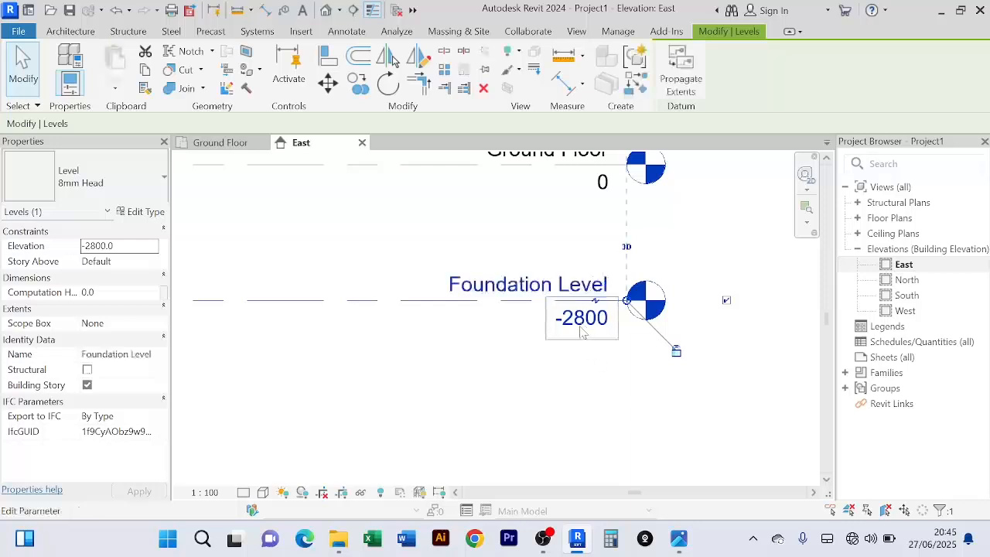
Set the elevation of Foundation Level to -1500 and deselect the level
click(586, 330)
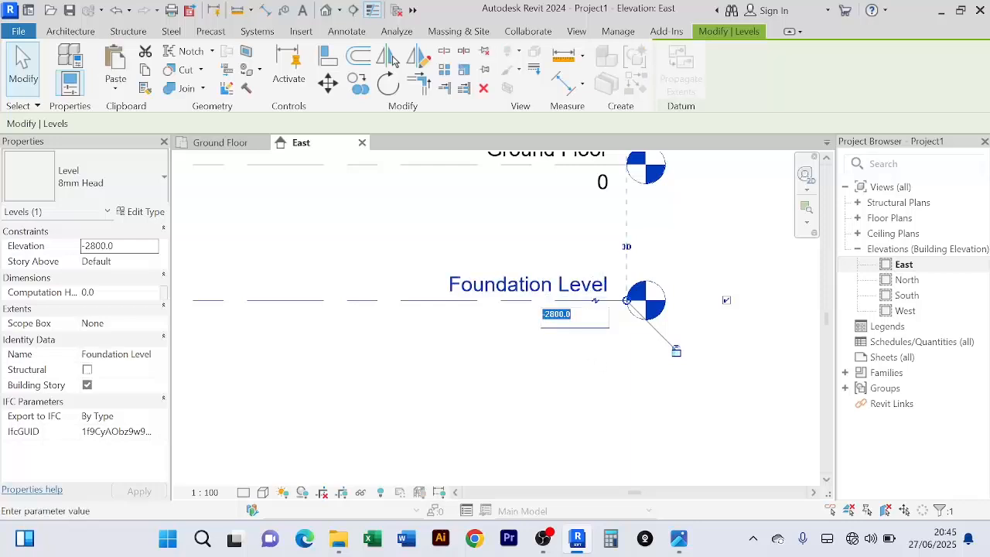
key(BackSpace)
text(-1500)
key(Return)
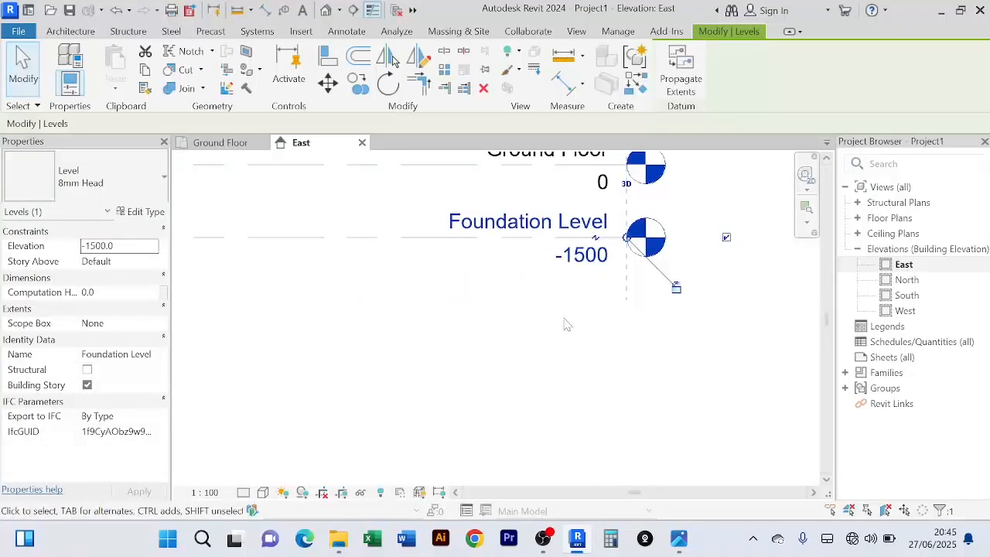
click(561, 313)
Review the names, elevation values and spacing of the Roof Plan, Ground Floor and Foundation Level levels
scroll(658, 310, down, 4)
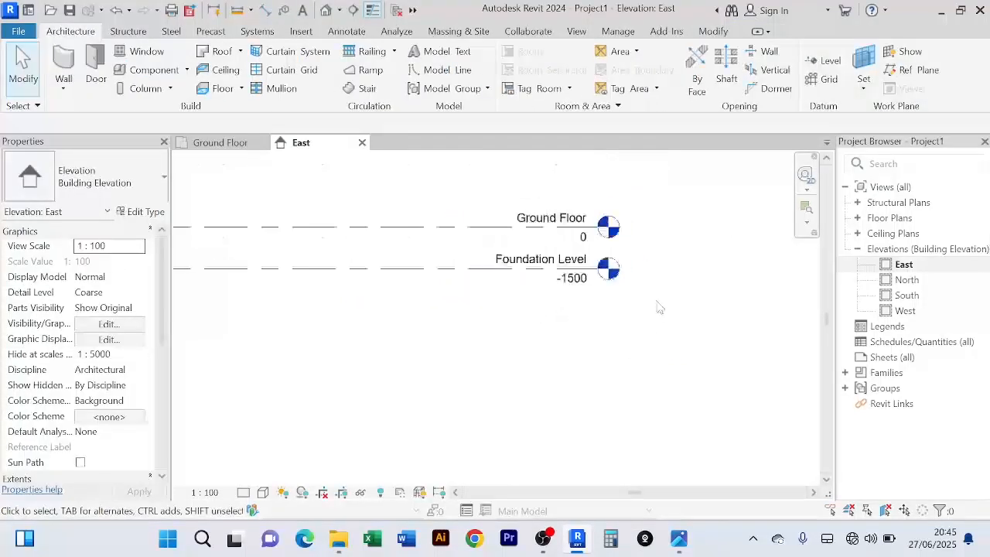
scroll(658, 305, up, 5)
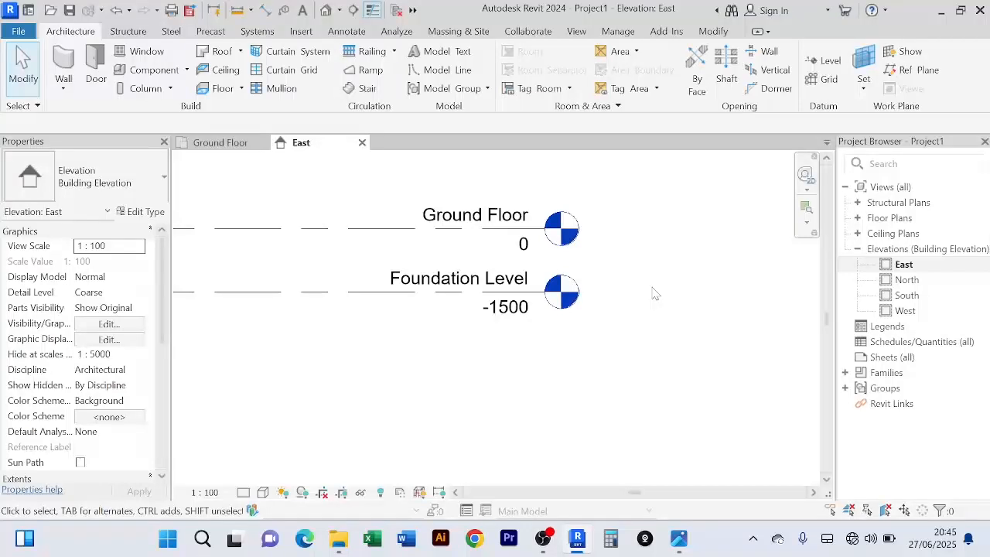
scroll(670, 318, down, 1)
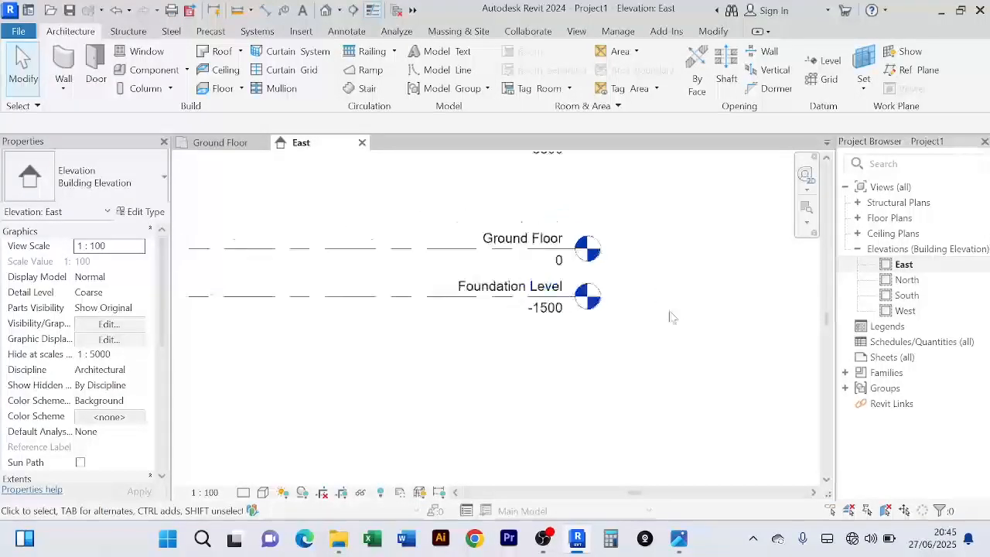
scroll(584, 298, up, 3)
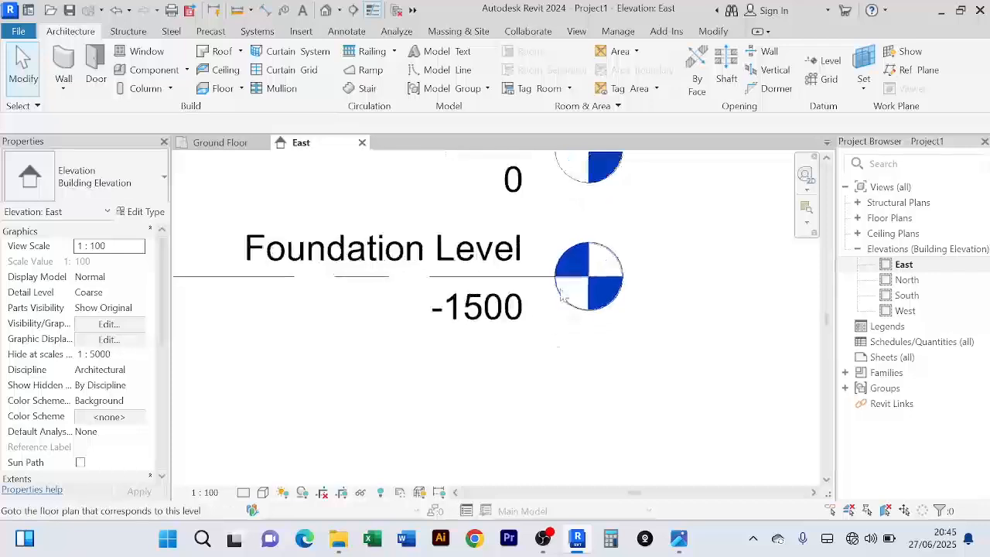
scroll(584, 371, down, 3)
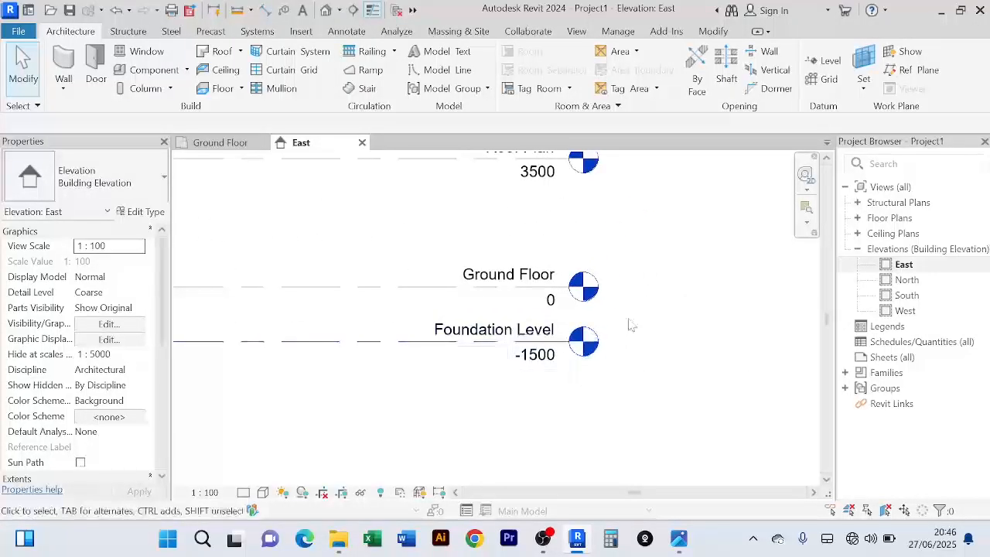
scroll(630, 319, down, 3)
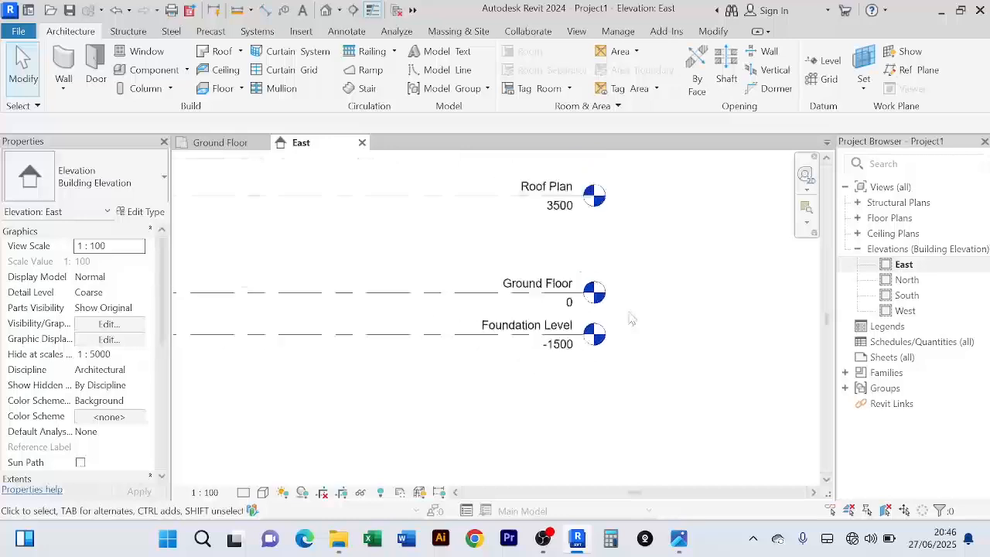
scroll(642, 288, down, 2)
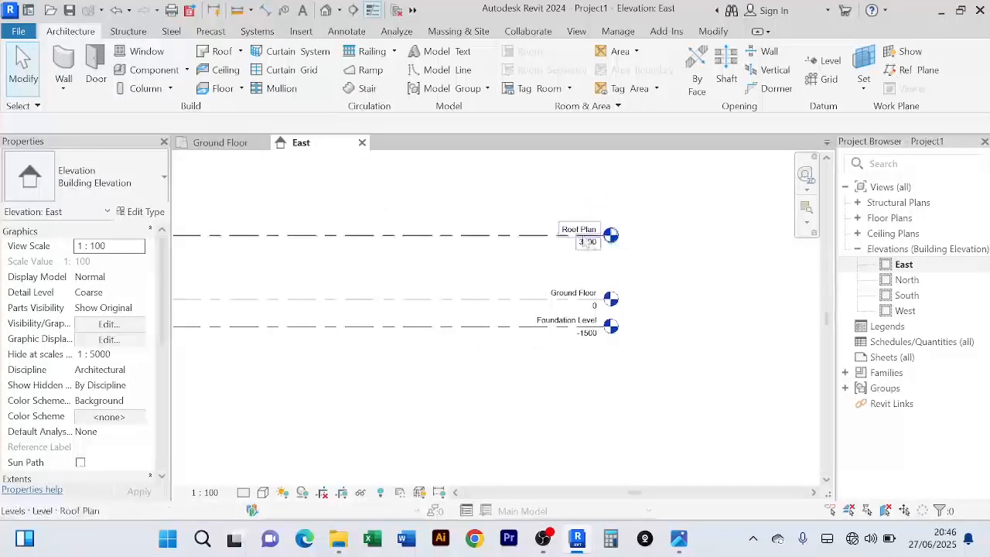
scroll(639, 294, up, 3)
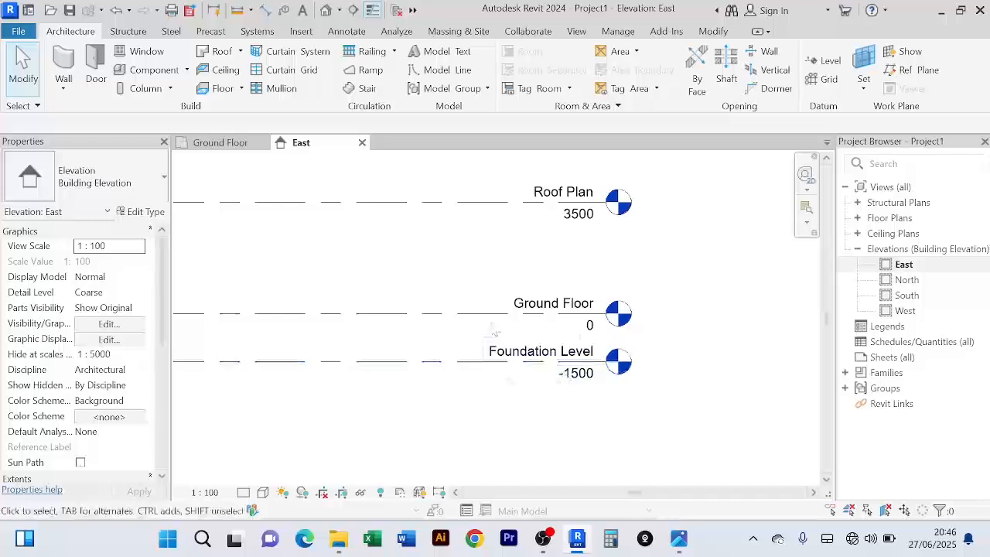
scroll(481, 302, up, 2)
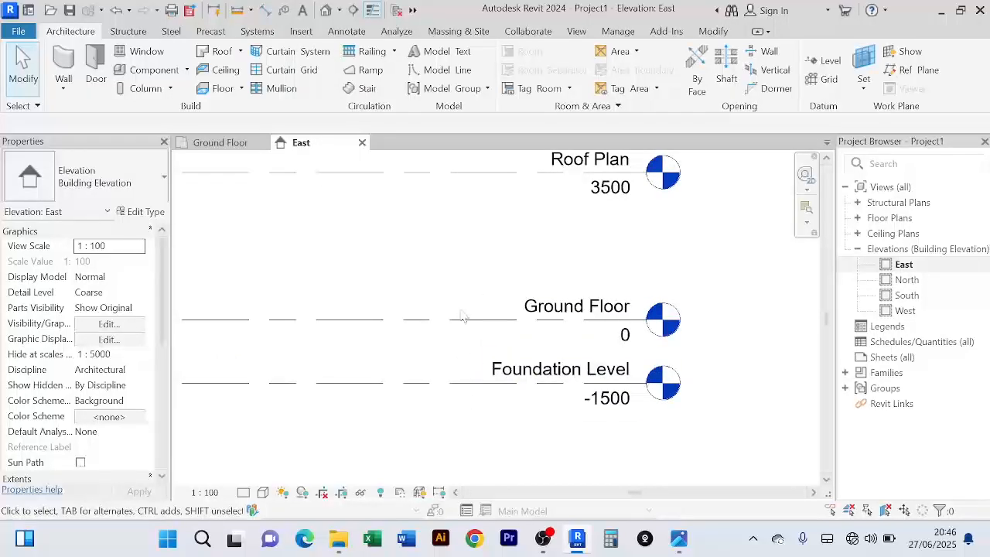
scroll(457, 315, down, 3)
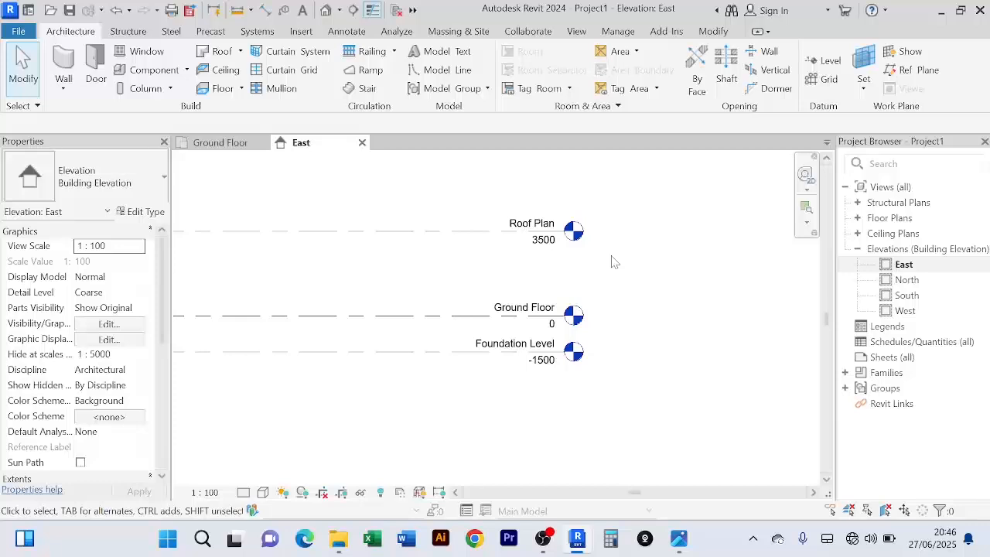
scroll(611, 262, down, 2)
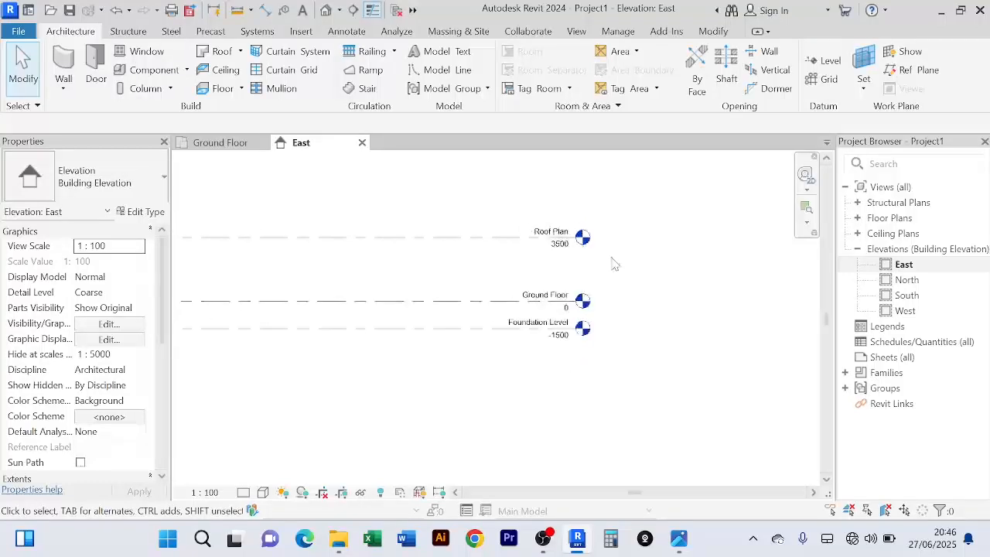
Collapse the group of building elevation views in the project's view list
click(861, 252)
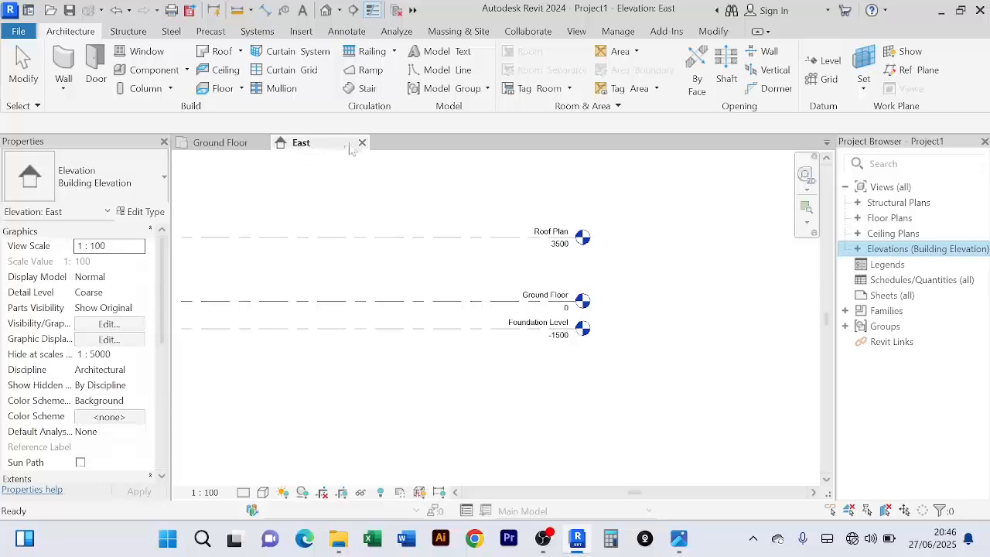
Close the East elevation view and expand the list of floor plans
click(362, 143)
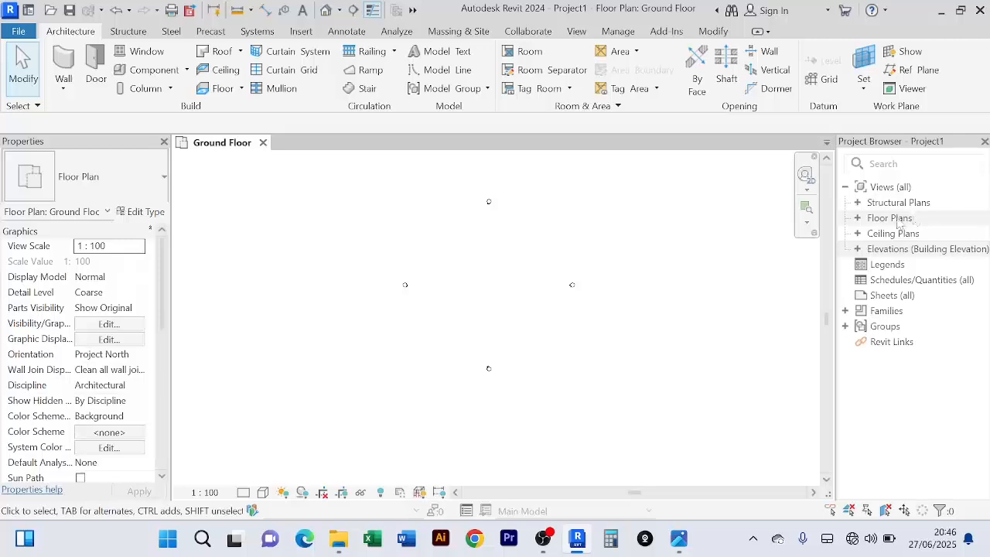
click(859, 221)
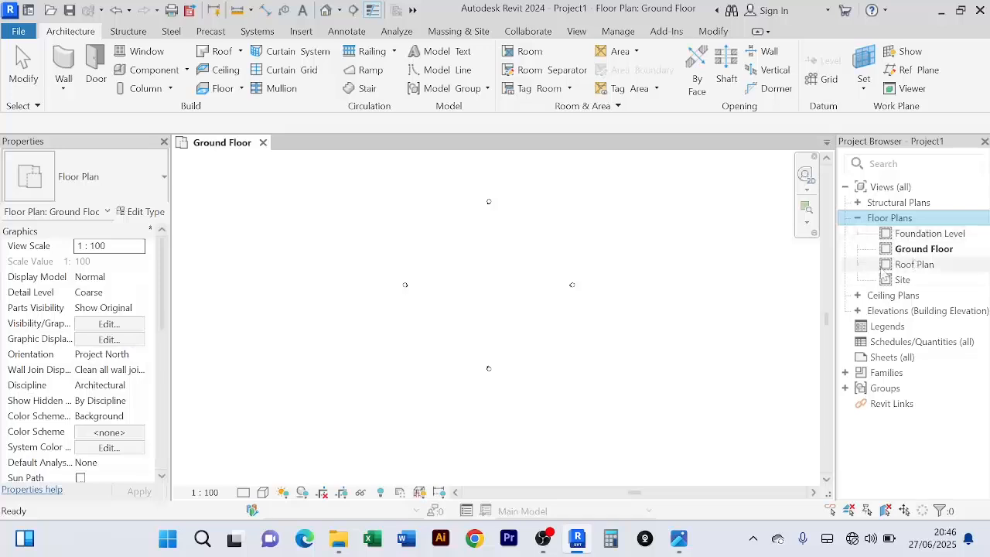
Examine the Ground Floor plan and the area enclosed by its four elevation markers
scroll(482, 269, down, 1)
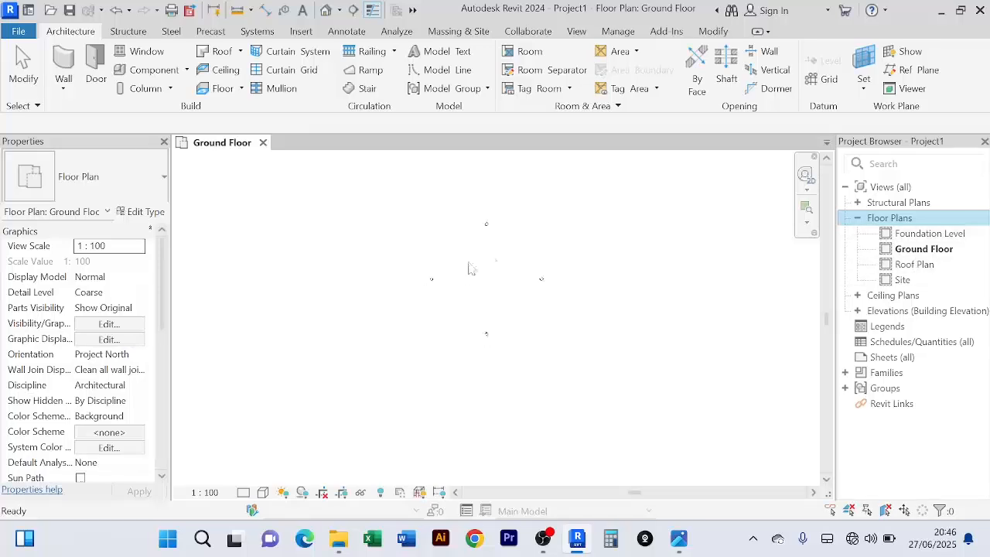
scroll(502, 256, up, 1)
scroll(499, 262, down, 1)
scroll(468, 263, up, 1)
scroll(467, 261, down, 1)
scroll(476, 244, up, 1)
scroll(476, 245, down, 2)
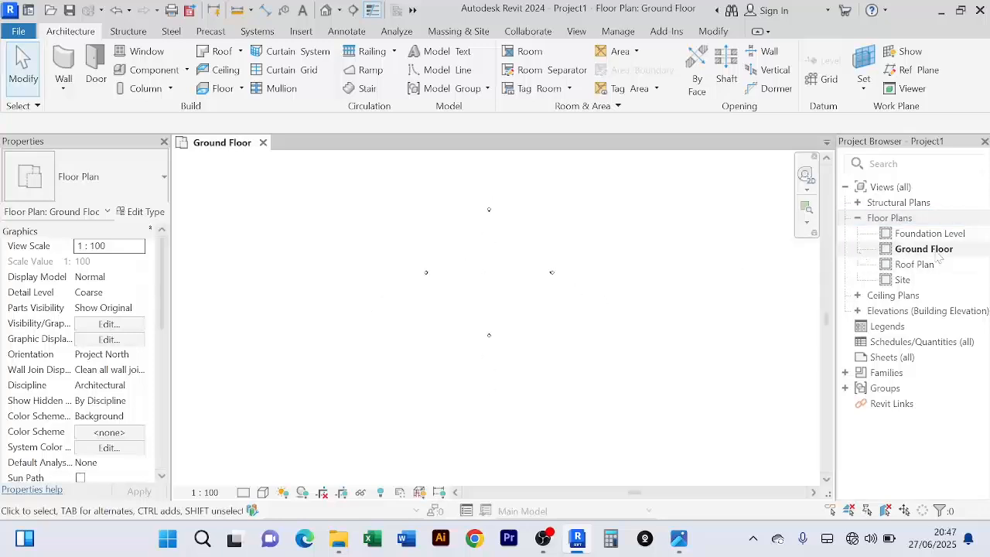
scroll(502, 272, up, 1)
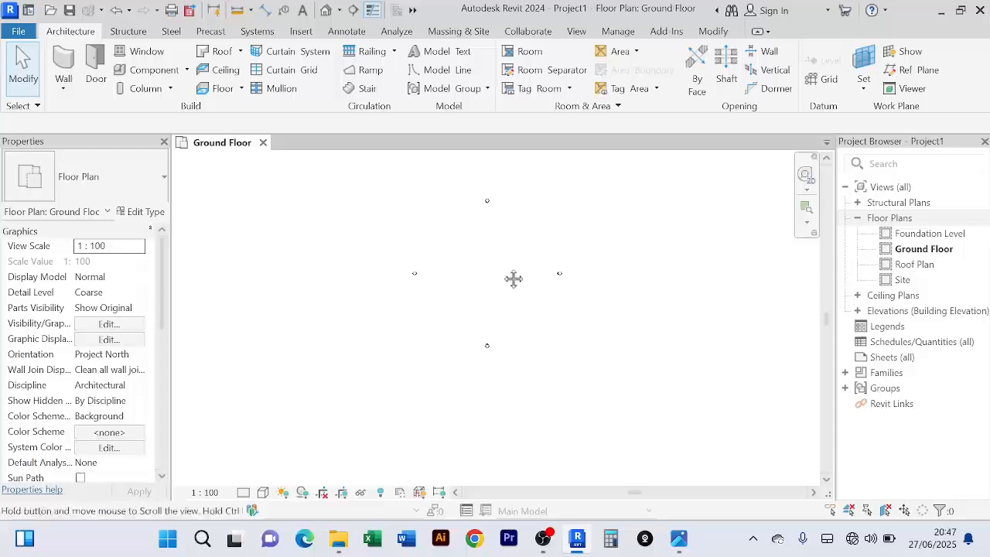
middle_drag(513, 276, 505, 313)
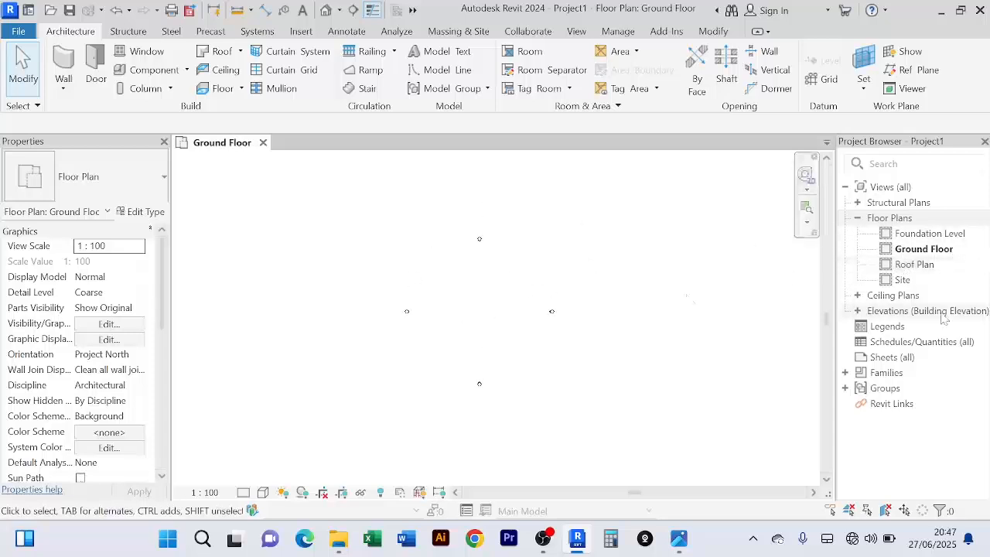
middle_drag(540, 286, 548, 261)
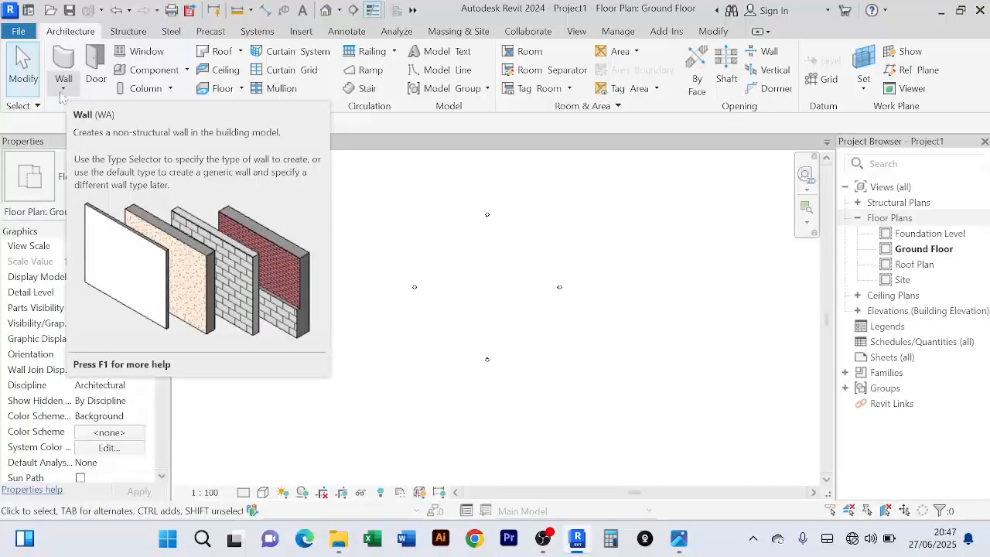
Draw three separate trial architectural walls about 18000, 17000 and 18000 mm long in the Ground Floor plan
click(63, 90)
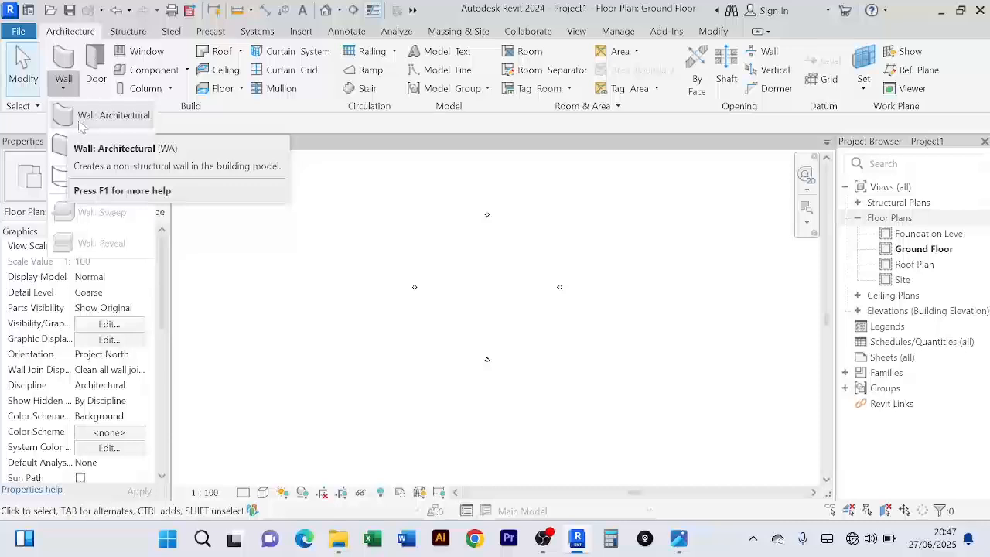
click(80, 126)
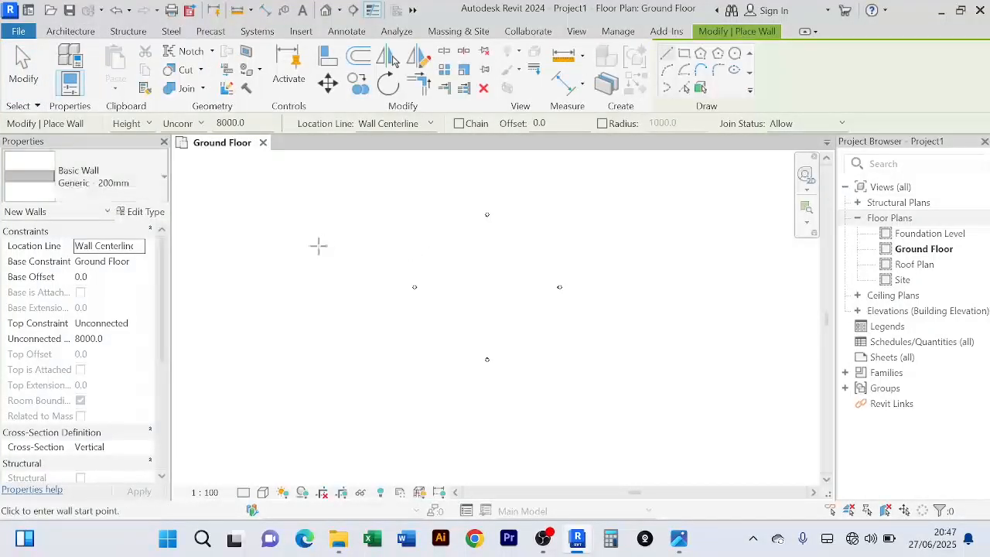
scroll(317, 245, up, 3)
scroll(313, 245, down, 4)
scroll(447, 263, up, 4)
scroll(441, 256, down, 2)
click(413, 245)
click(482, 245)
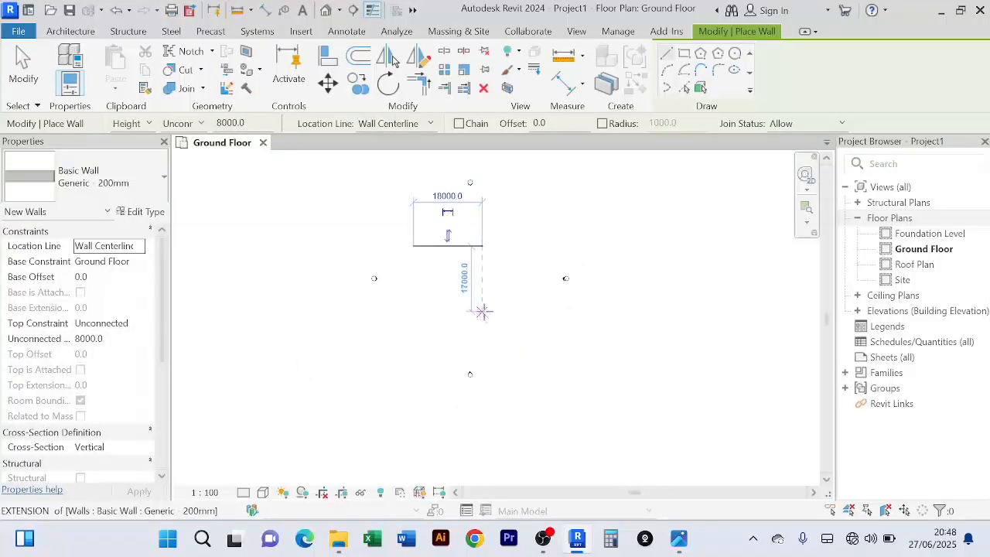
click(483, 292)
click(543, 314)
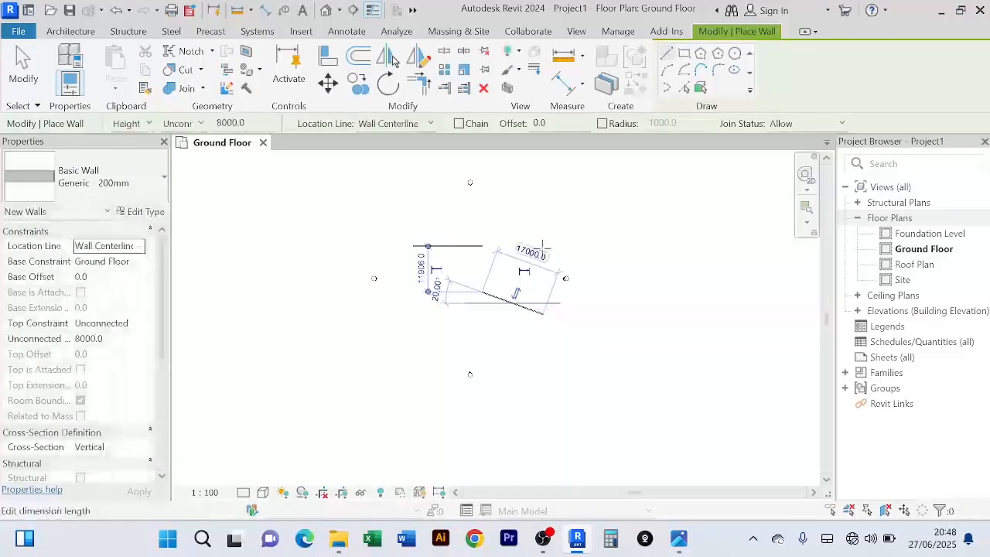
click(580, 213)
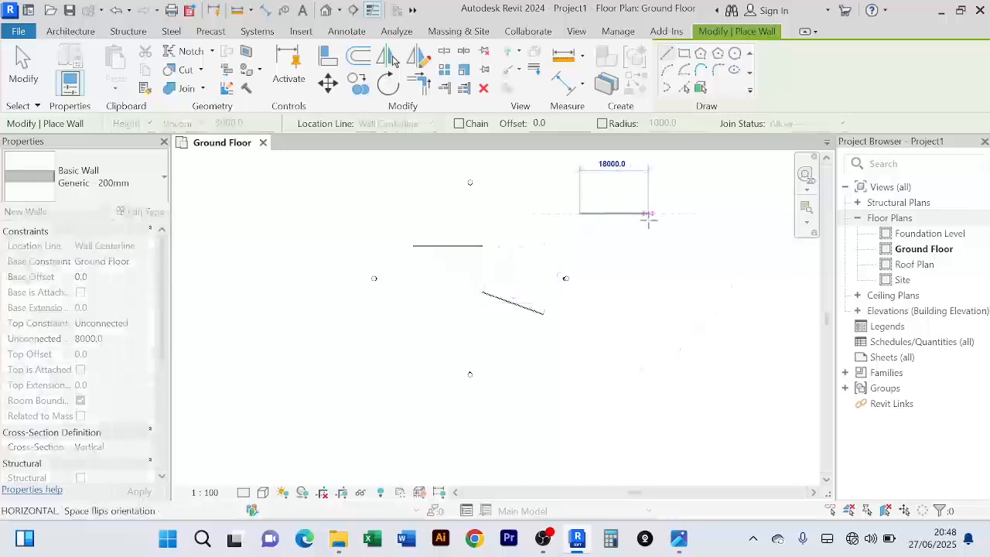
click(648, 214)
Cancel the fourth trial wall, leave the Wall command and delete the trial walls from the plan
click(622, 282)
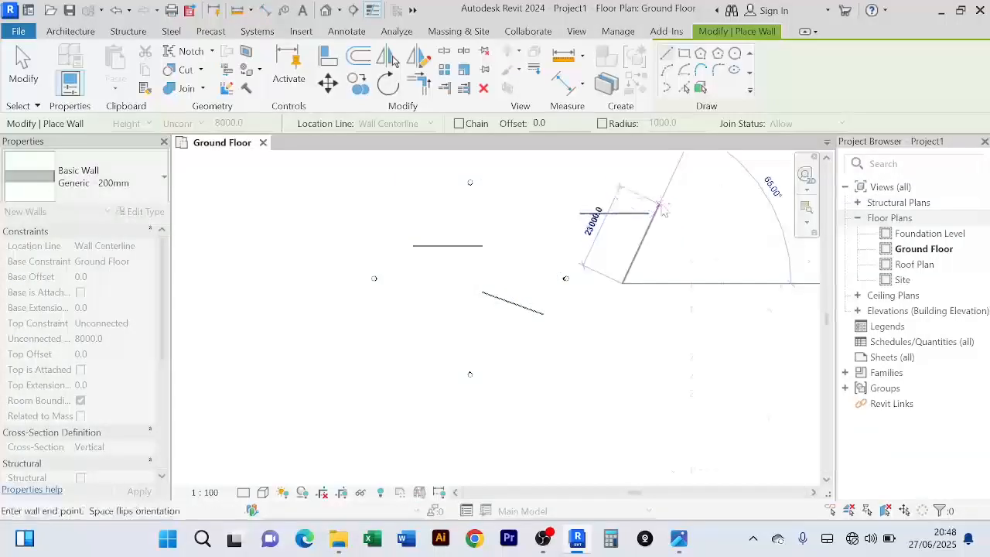
right_click(663, 207)
click(692, 215)
right_click(546, 206)
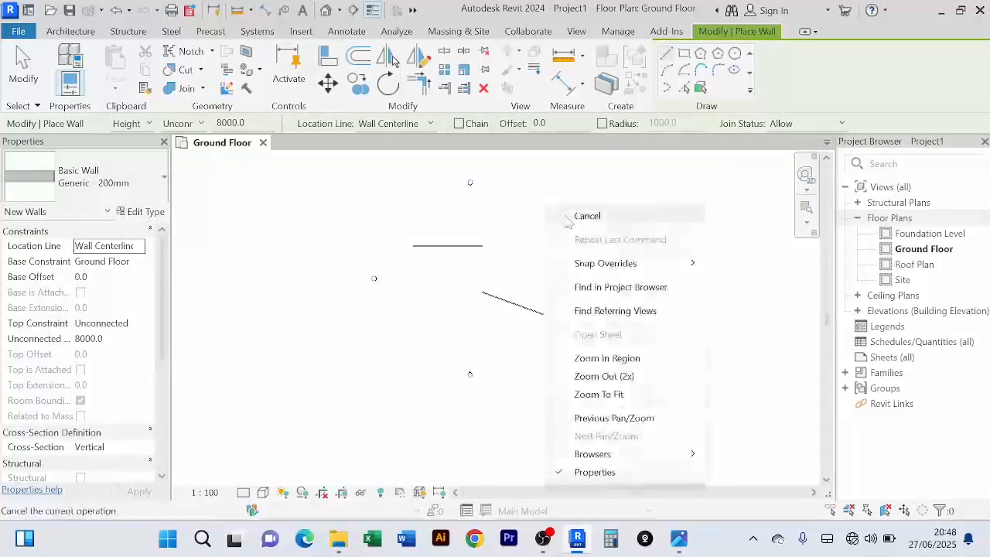
click(586, 216)
click(619, 214)
key(Delete)
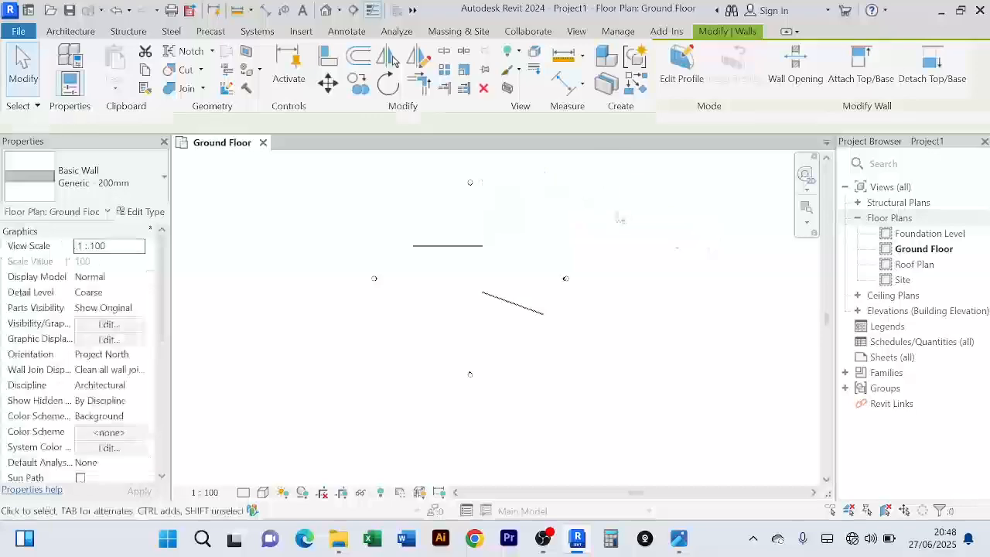
click(544, 314)
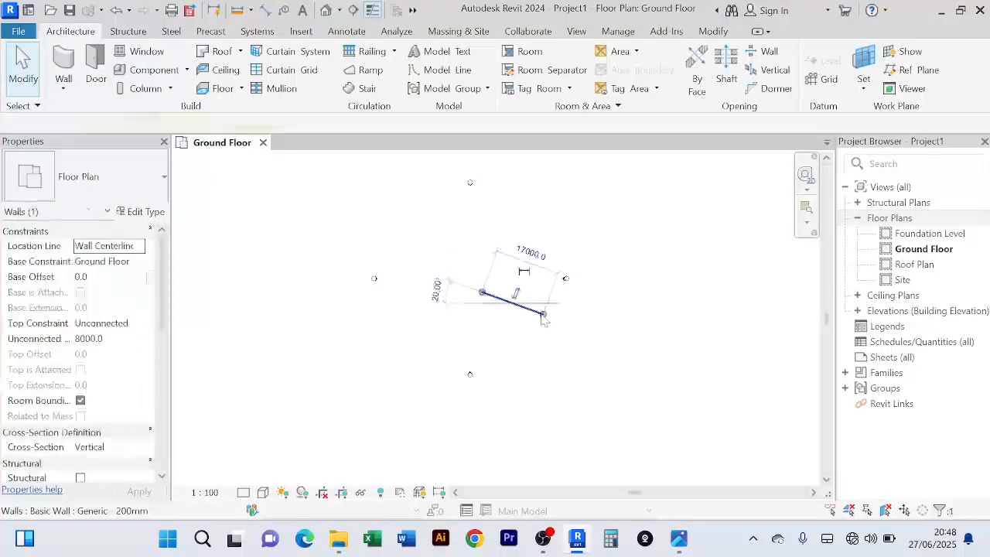
key(Delete)
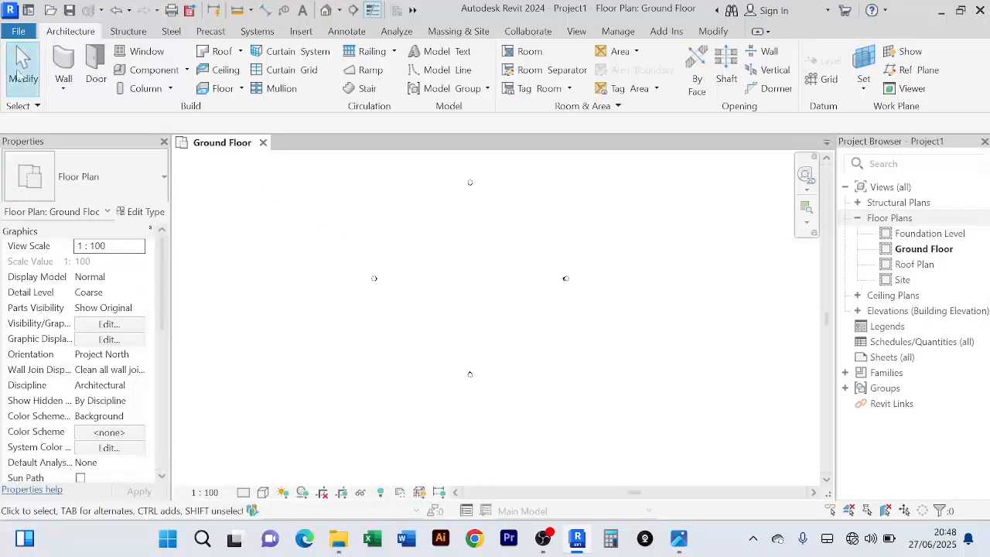
Start an architectural wall and duplicate its Generic - 200mm type under the name Main Wall
click(63, 91)
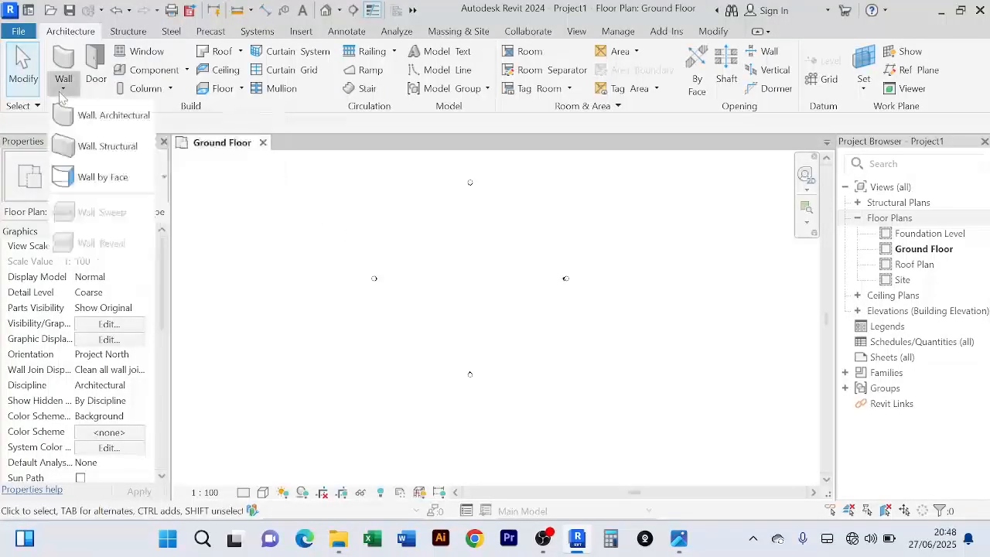
click(89, 123)
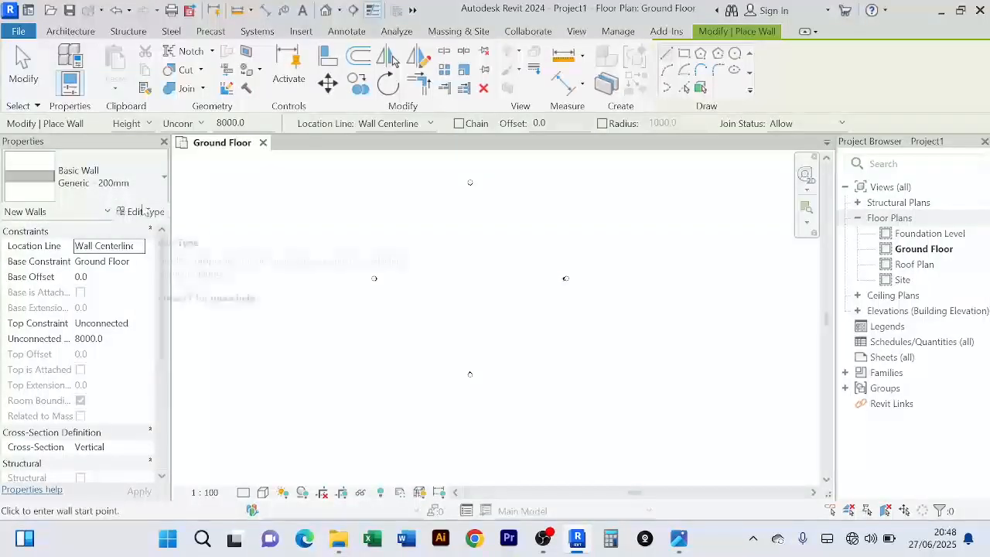
click(138, 212)
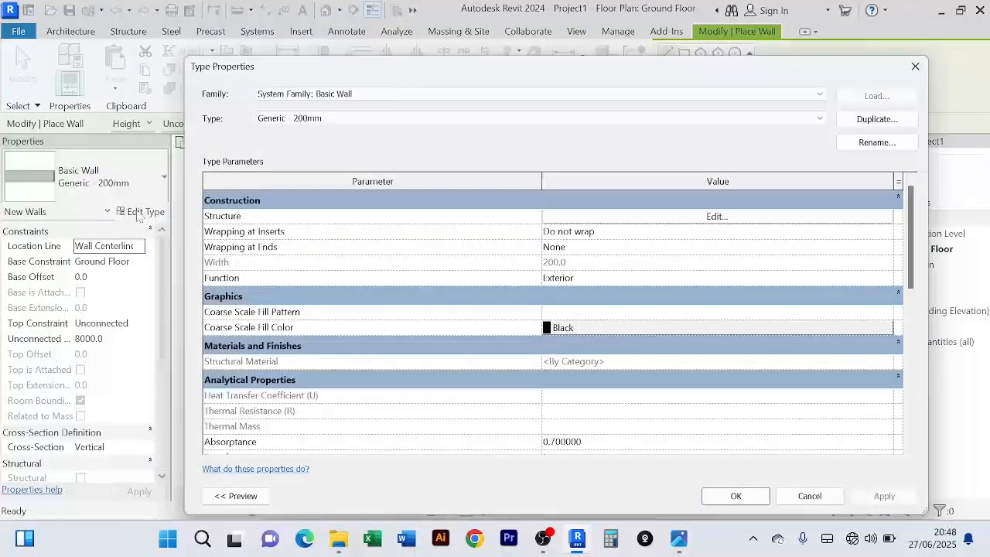
click(877, 119)
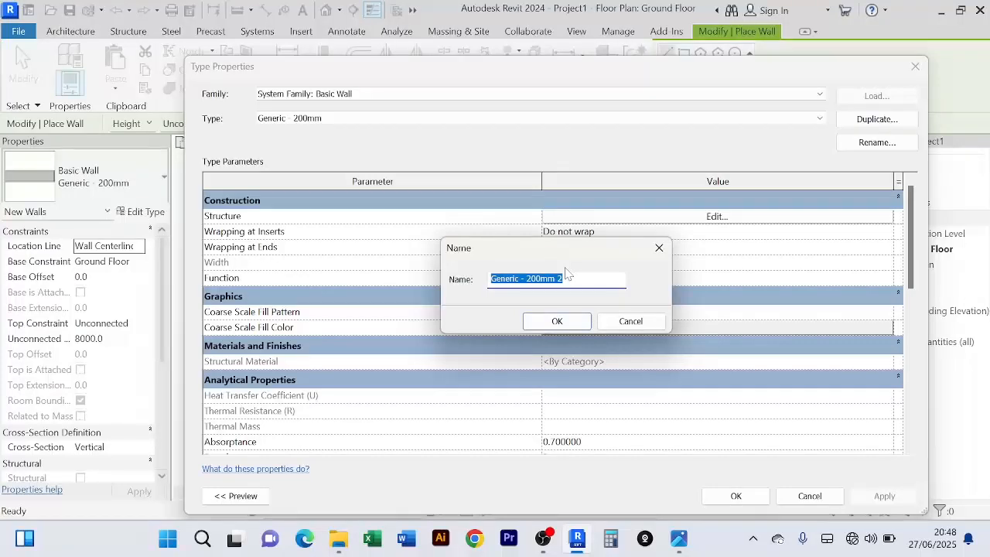
text(Main Wall)
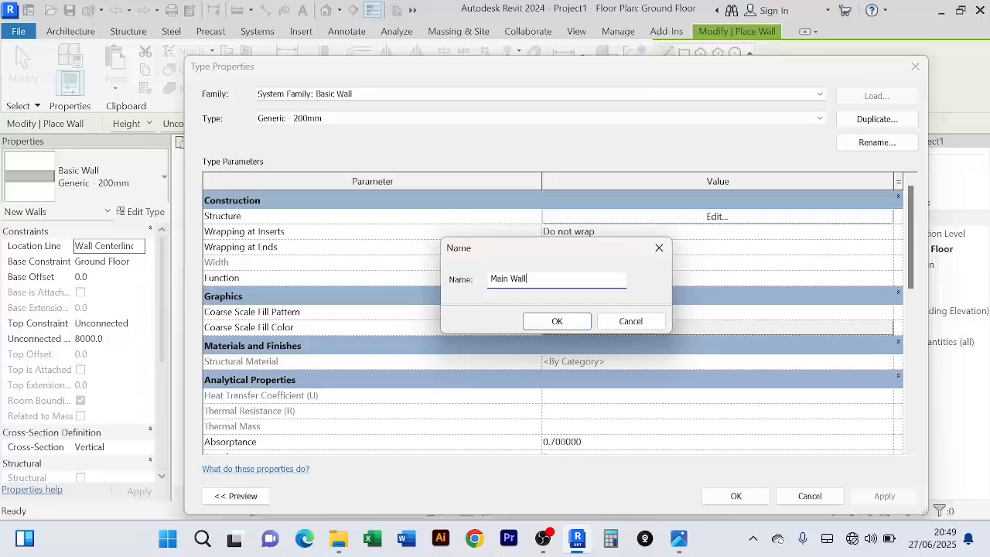
click(548, 321)
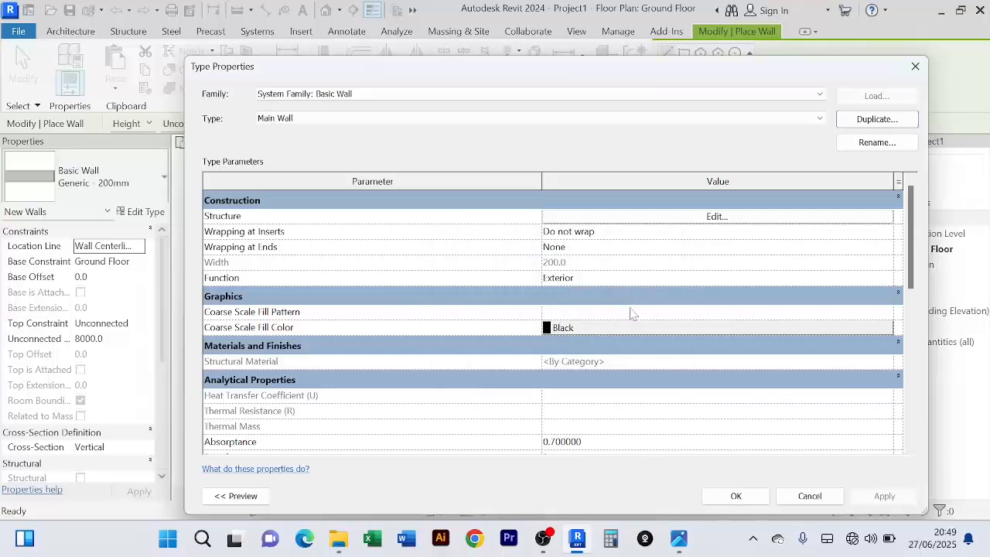
Insert two new layers above the existing structure layer in the Main Wall assembly
click(701, 217)
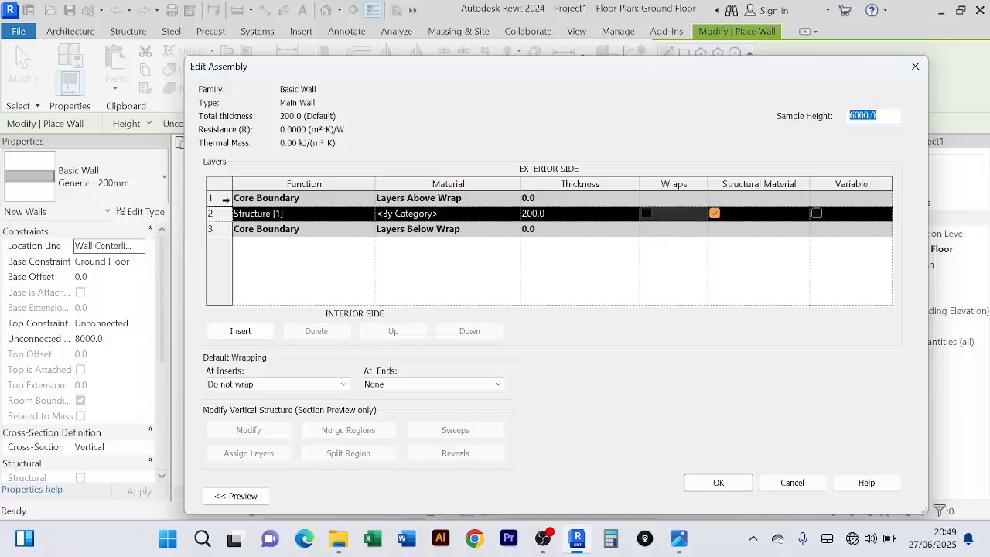
click(226, 198)
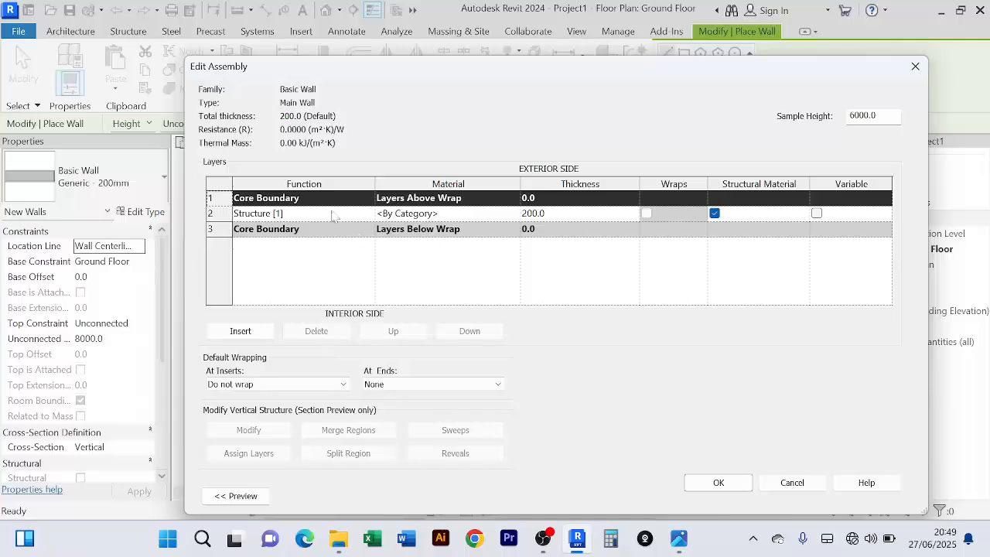
click(224, 229)
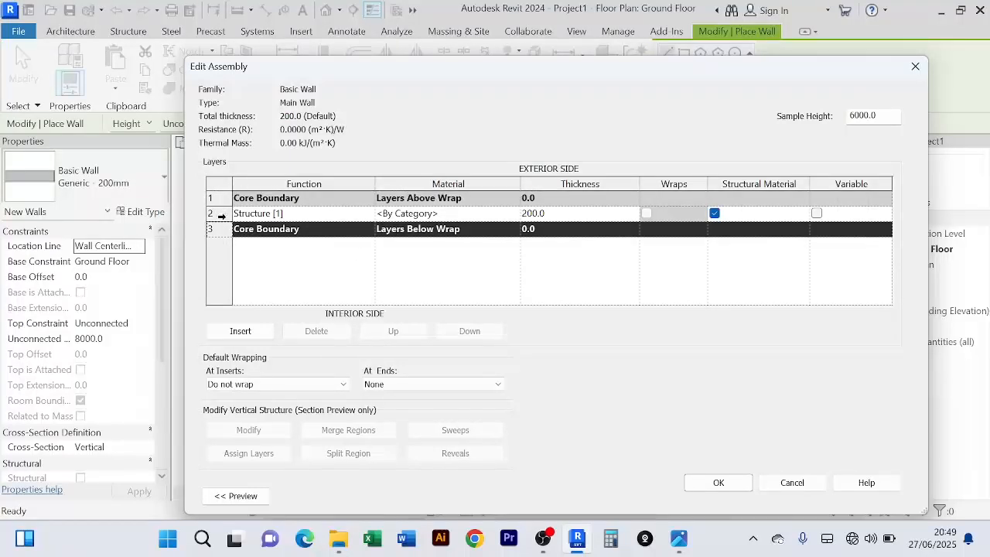
click(222, 216)
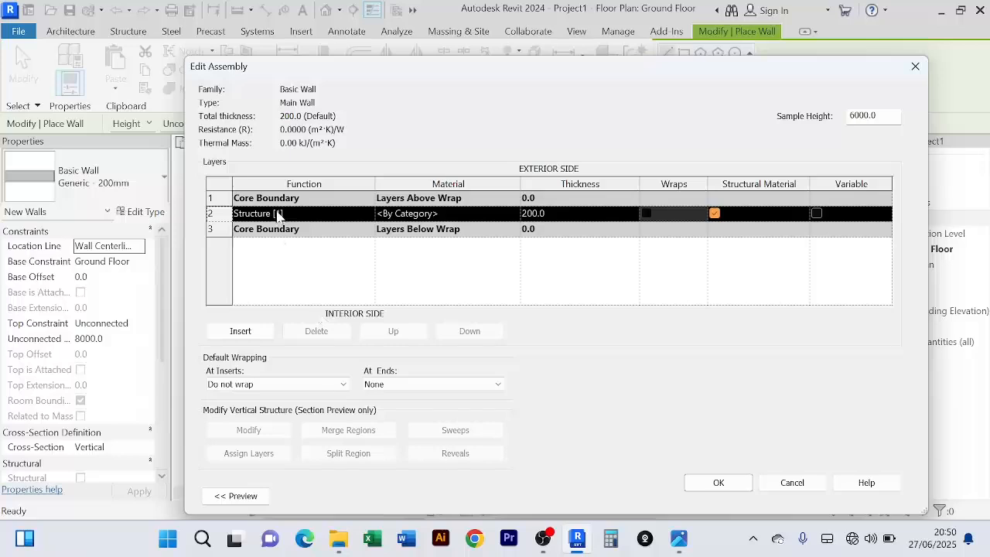
click(241, 331)
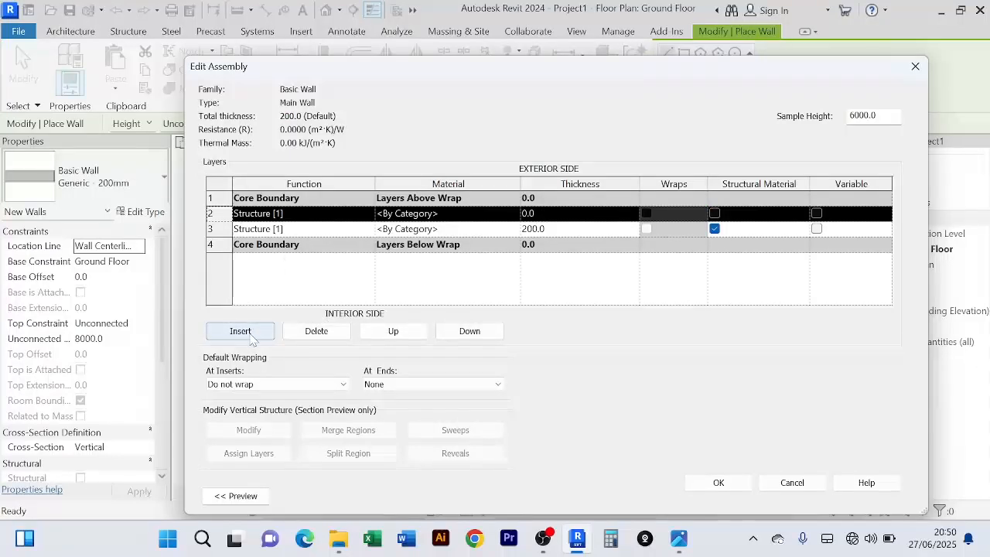
click(247, 335)
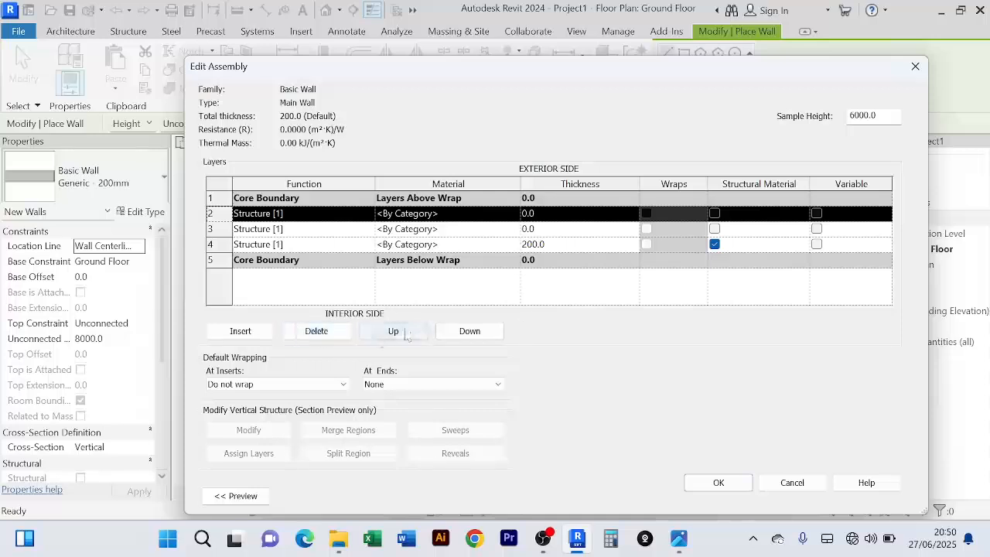
Set the function of the 200 mm layer in row 4 to Finish 2 [5]
click(225, 232)
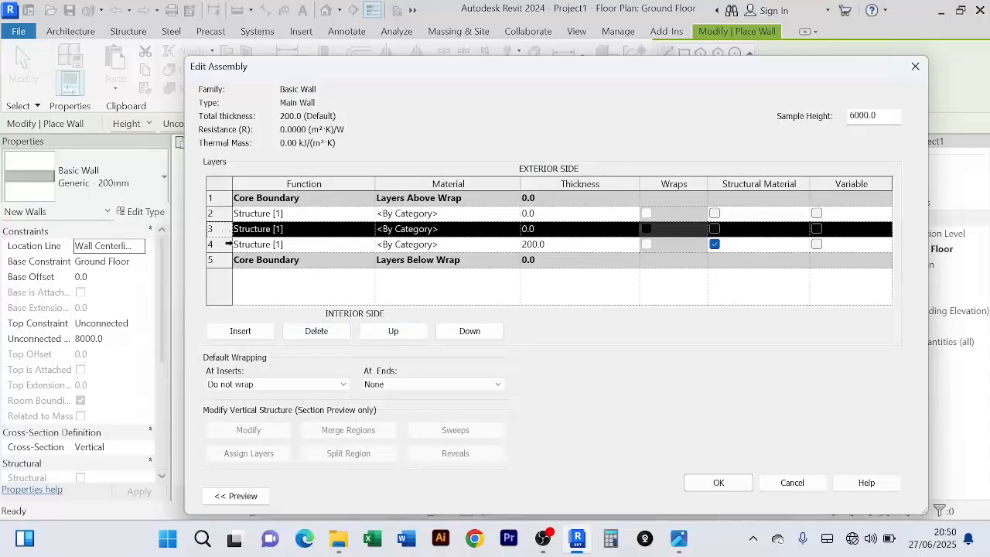
click(223, 245)
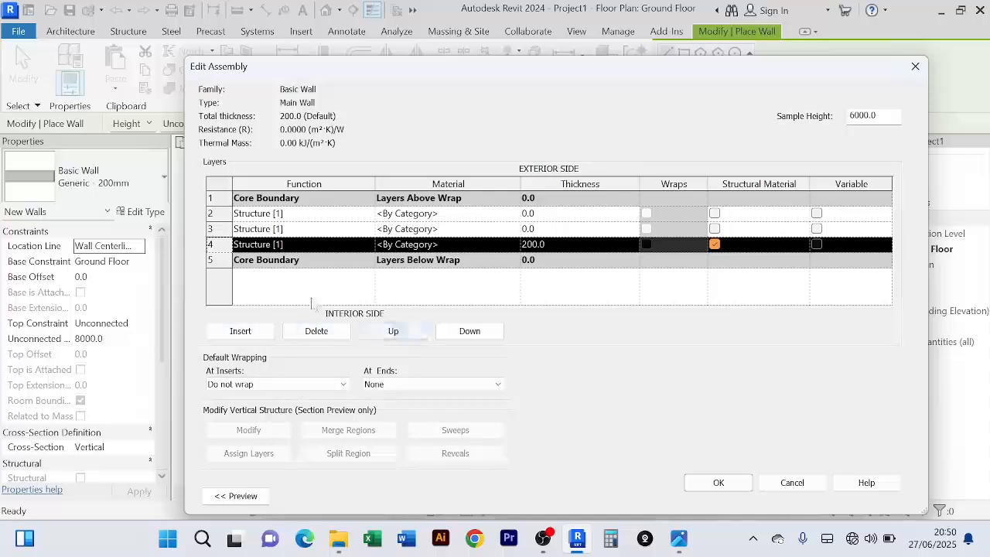
click(364, 247)
click(369, 245)
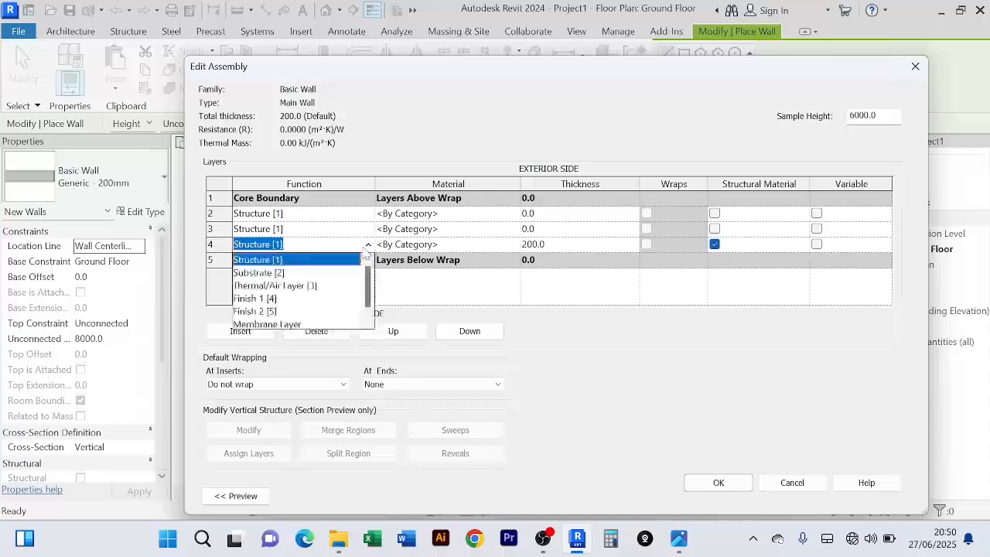
click(280, 312)
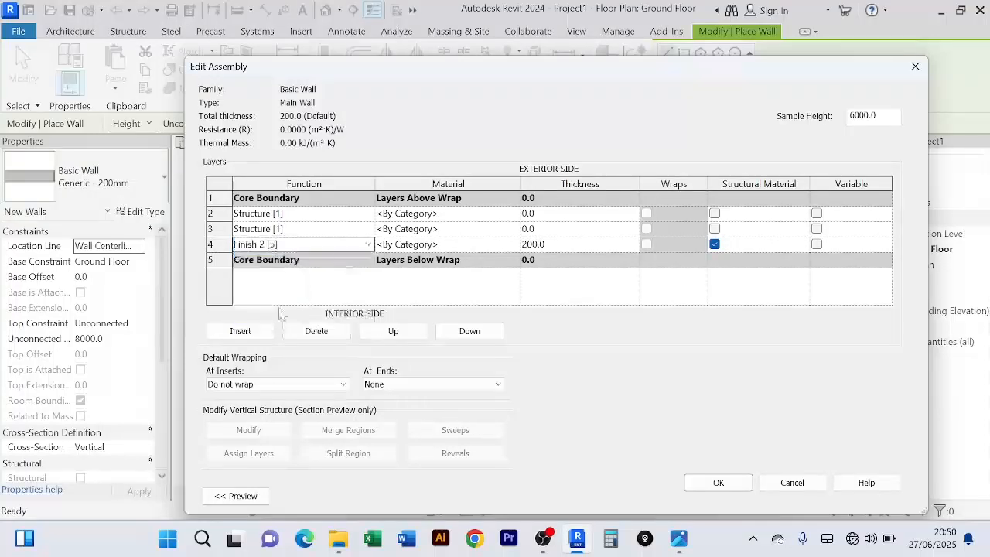
Set the function of the layer in row 2 to Finish 1 [4]
click(371, 216)
click(368, 215)
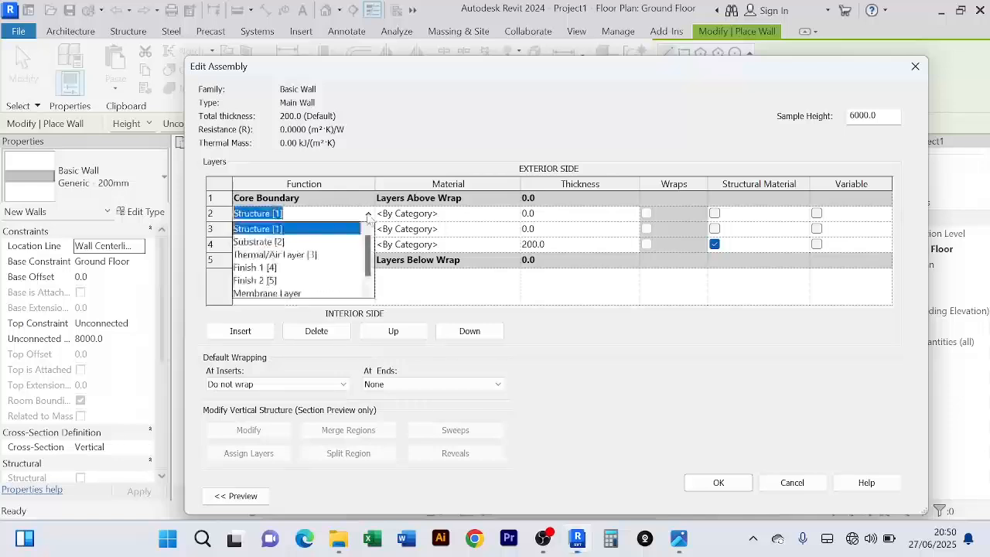
click(288, 267)
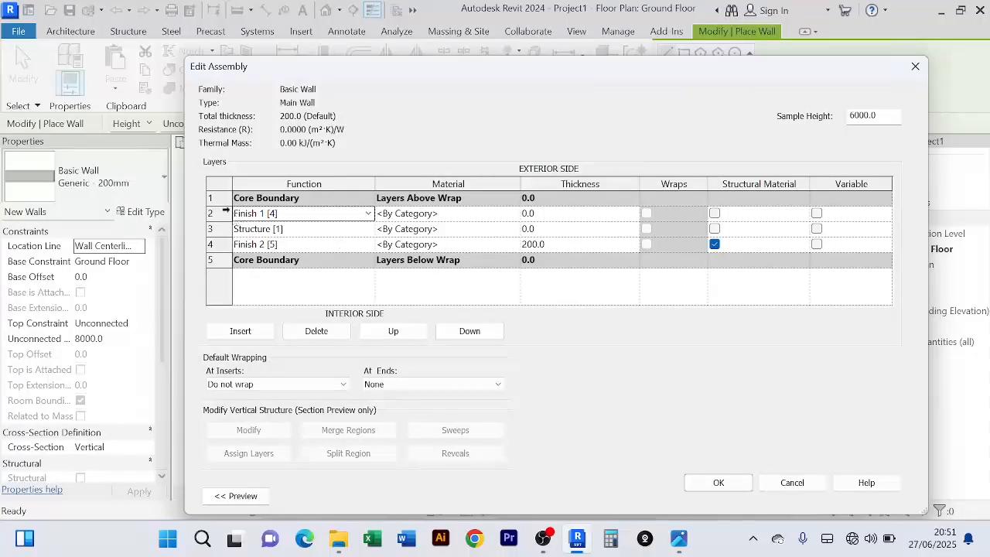
Set the Main Wall layer thicknesses to 180 for Structure [1] and 10 for both the Finish 1 [4] and Finish 2 [5] layers
click(226, 212)
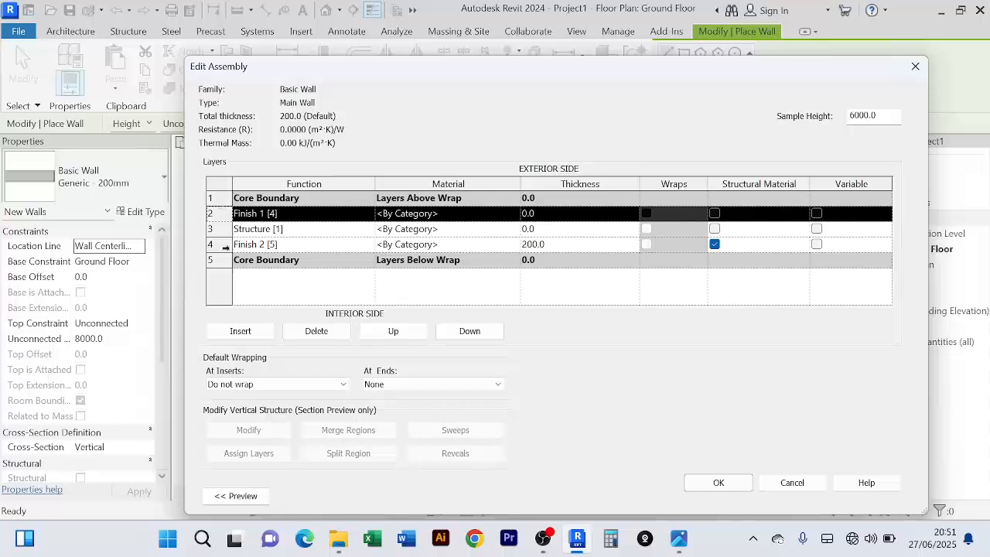
click(224, 245)
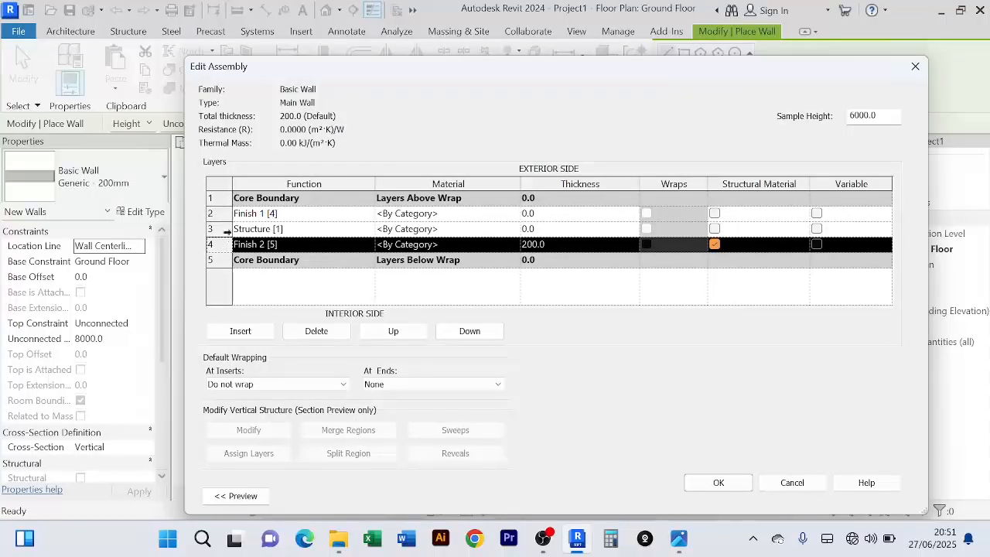
click(224, 229)
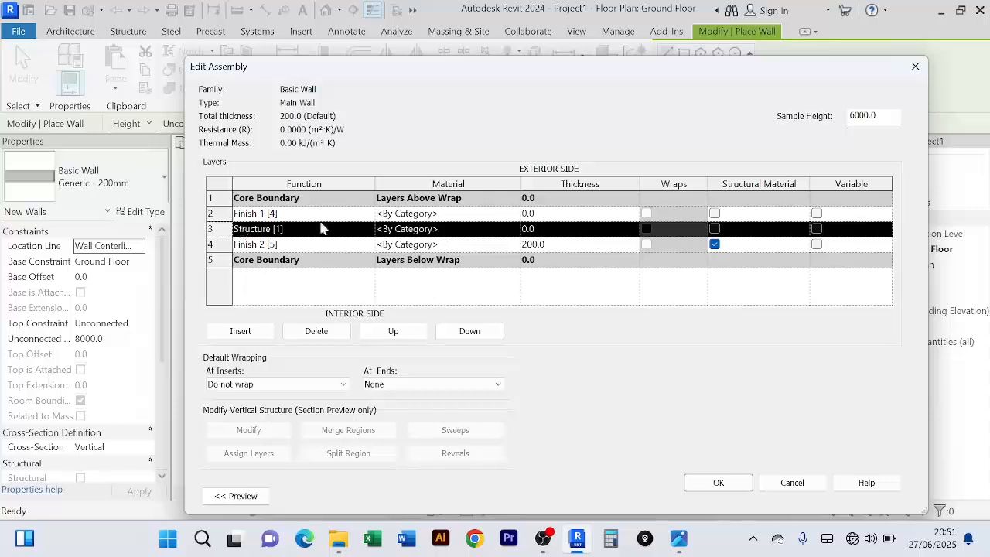
click(547, 232)
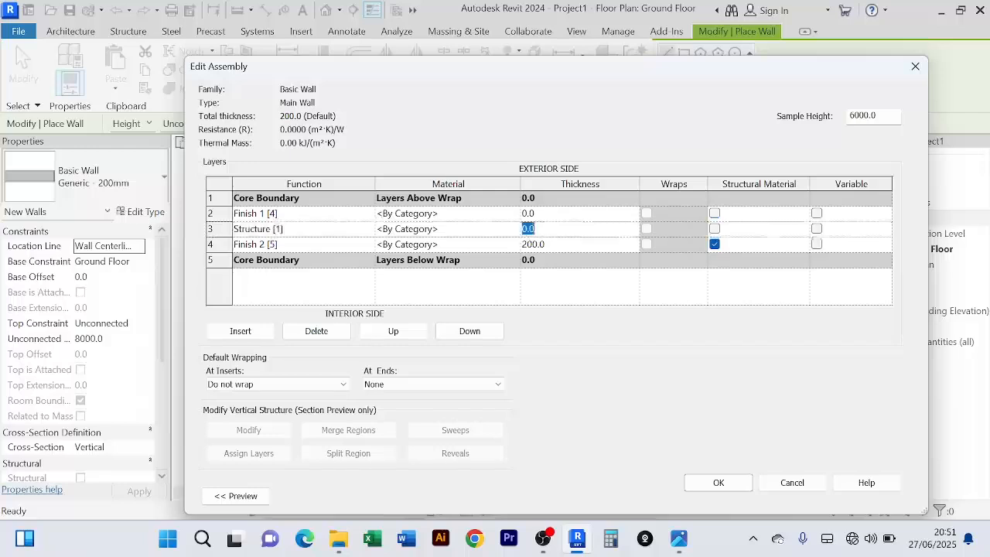
text(180)
click(563, 248)
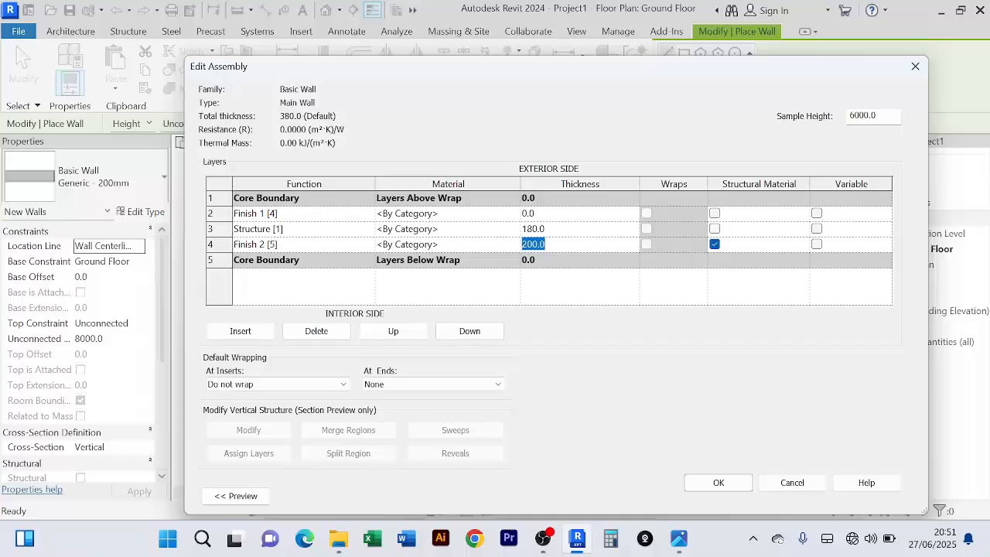
text(10)
click(556, 218)
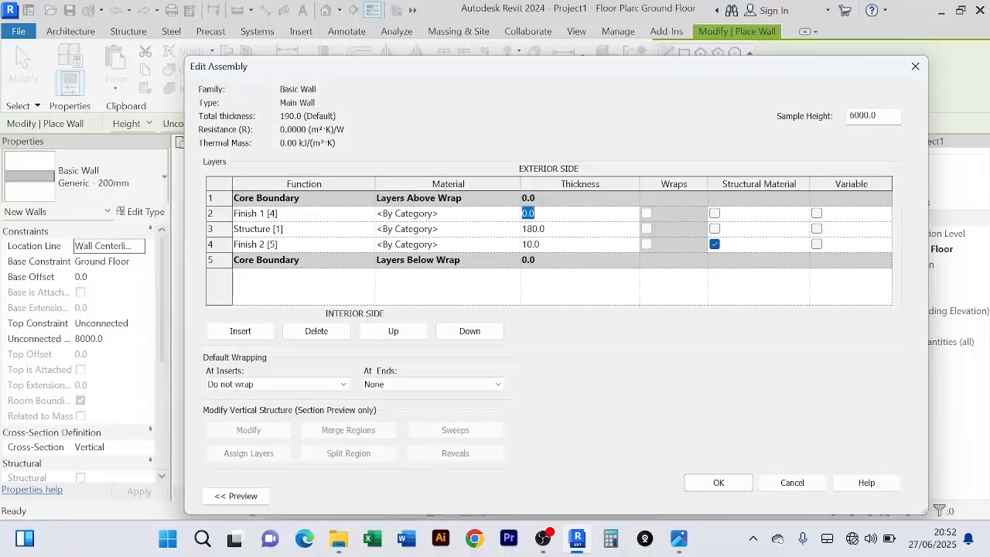
text(10)
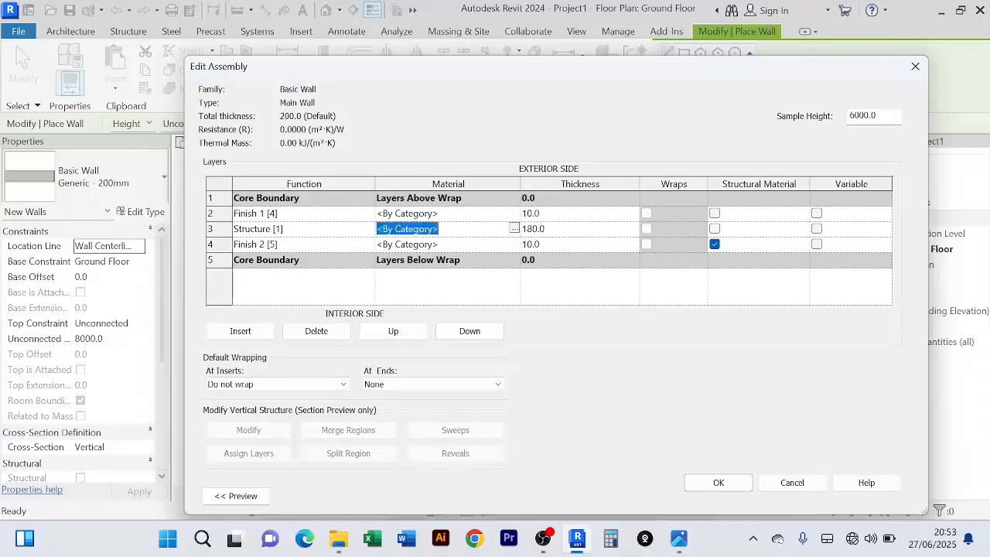
Create a new material for the Structure [1] layer and rename it Brick
click(512, 232)
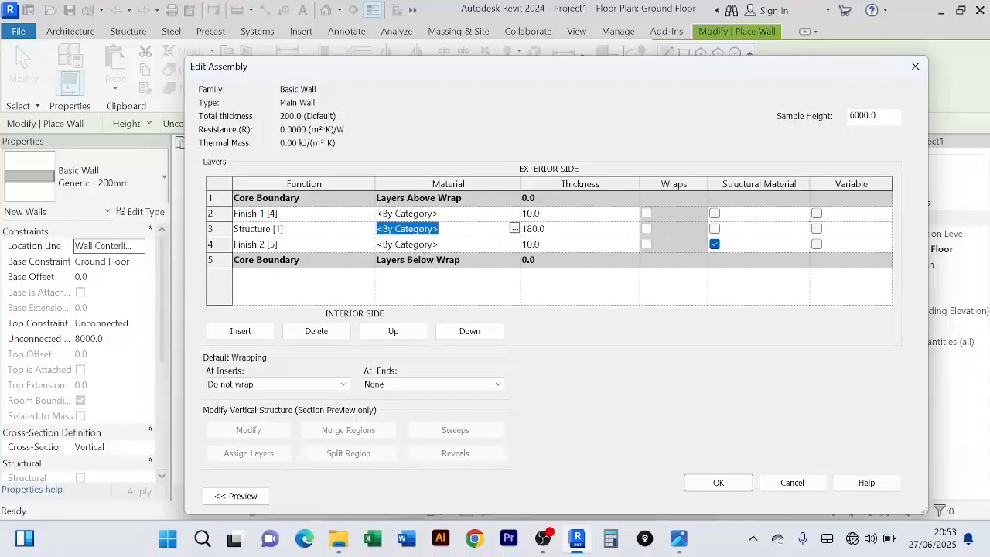
click(515, 230)
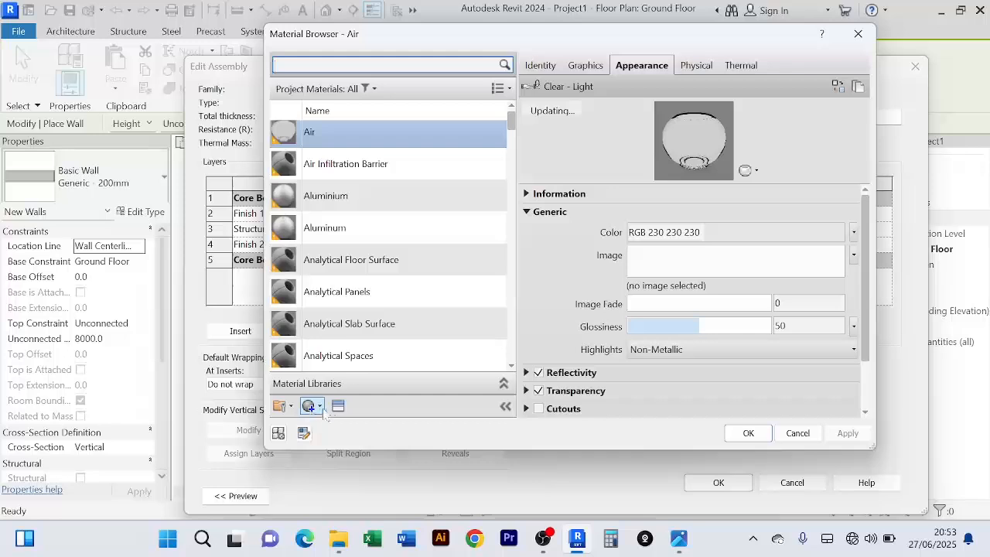
click(320, 410)
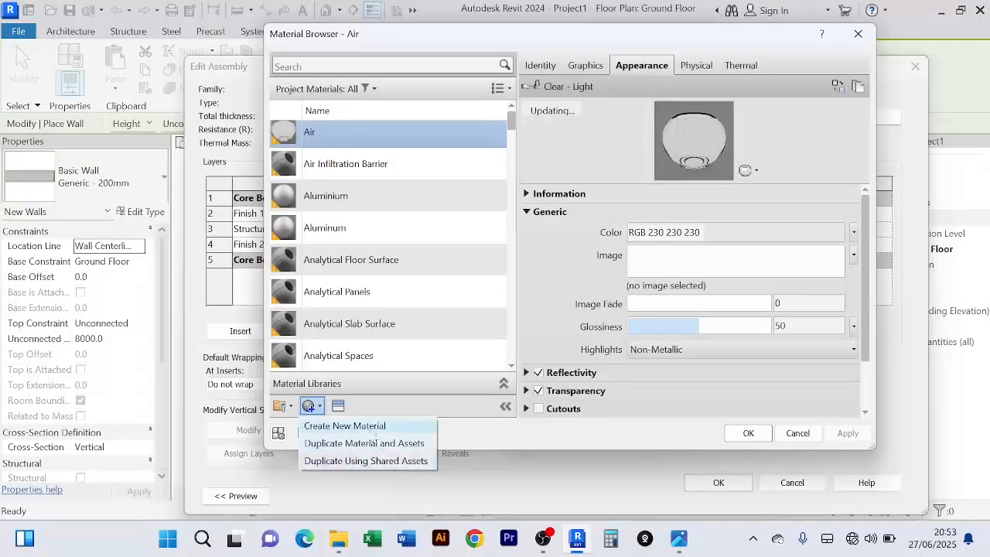
click(362, 431)
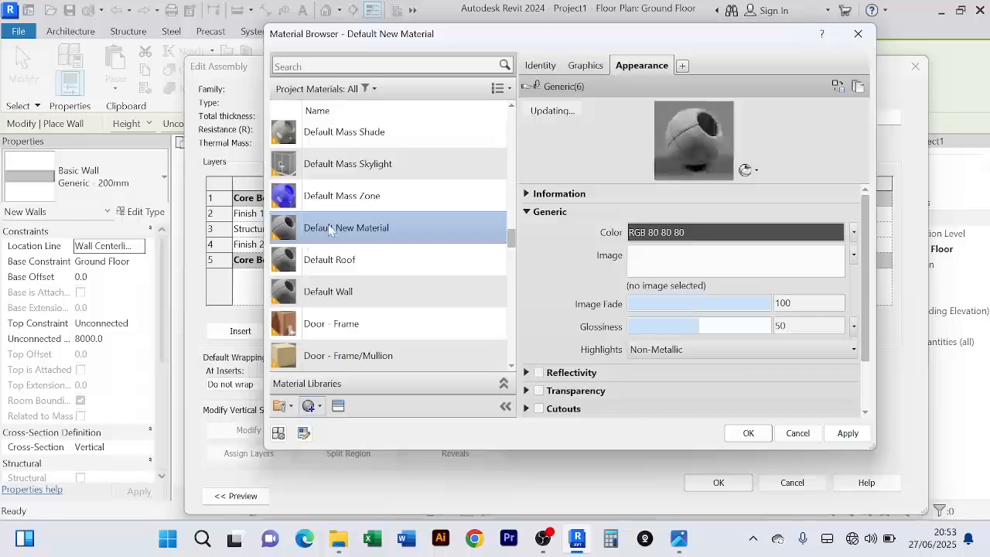
right_click(375, 225)
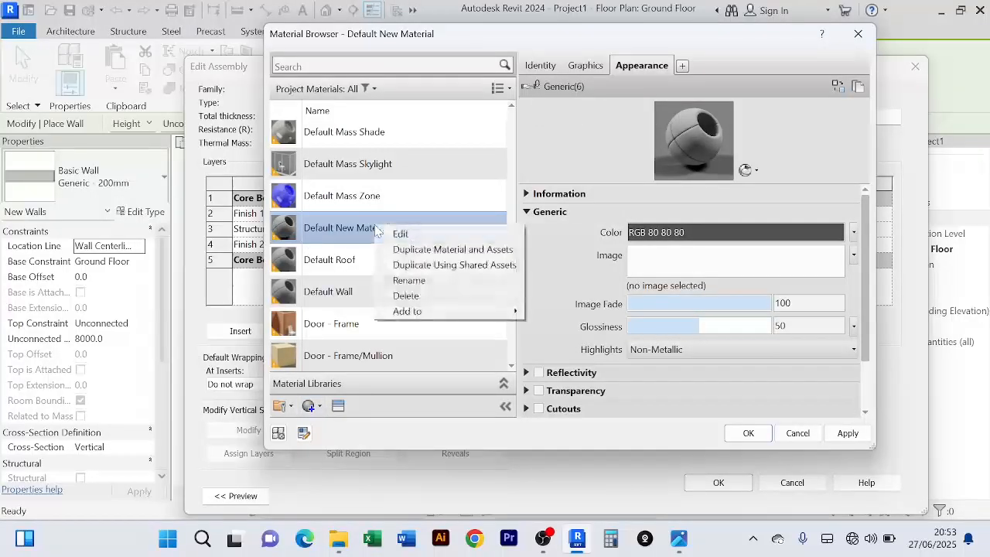
click(447, 283)
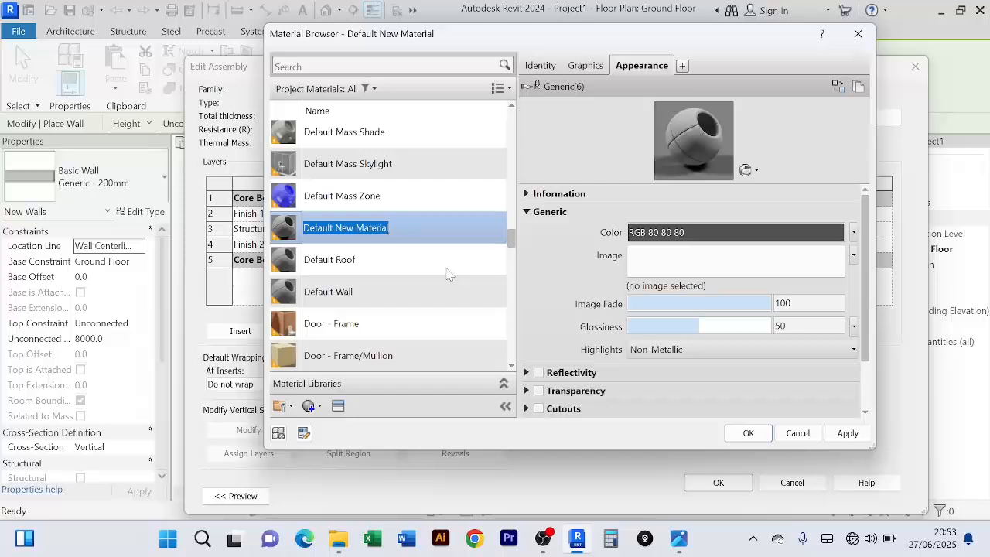
text(Br)
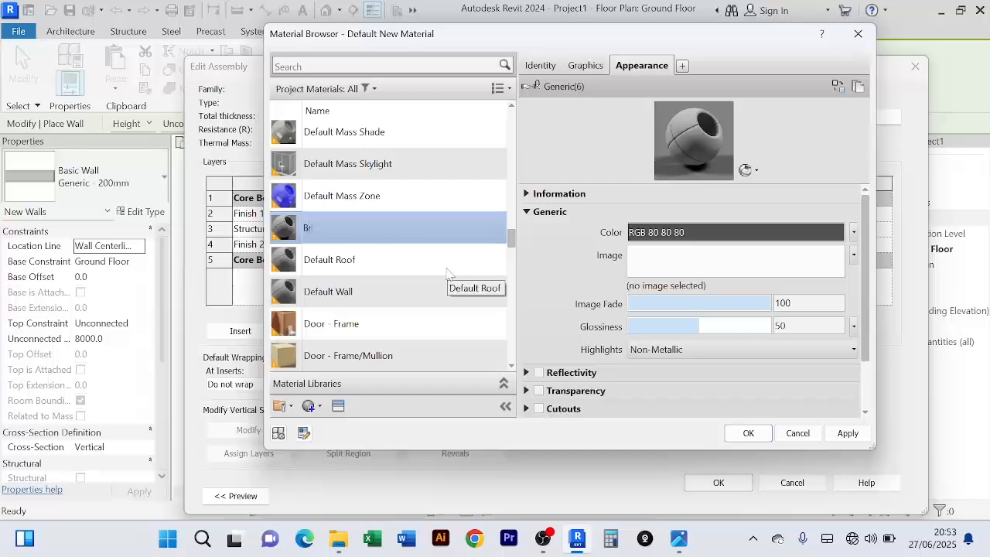
text(ick)
Set the Brick material's shading color to white, RGB 255 255 255
click(586, 66)
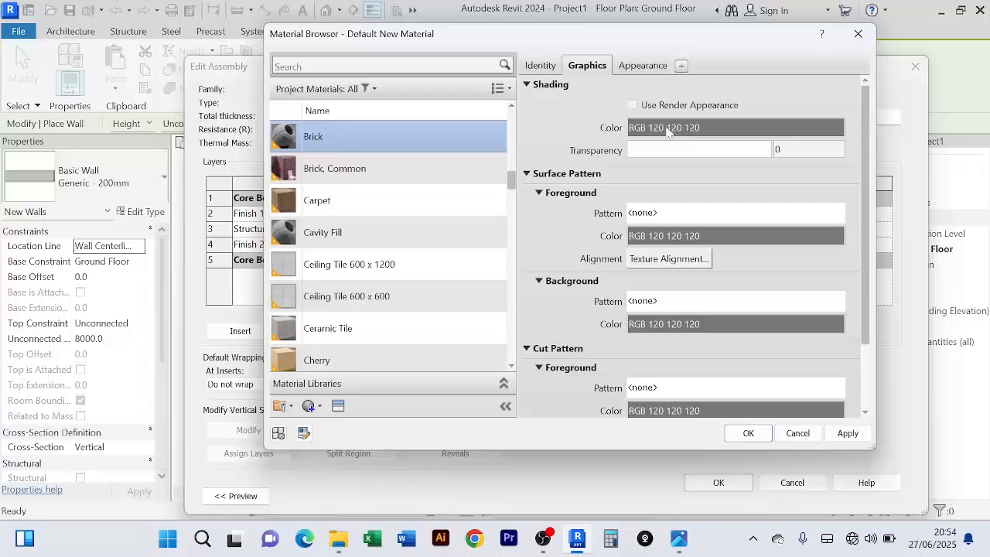
click(730, 128)
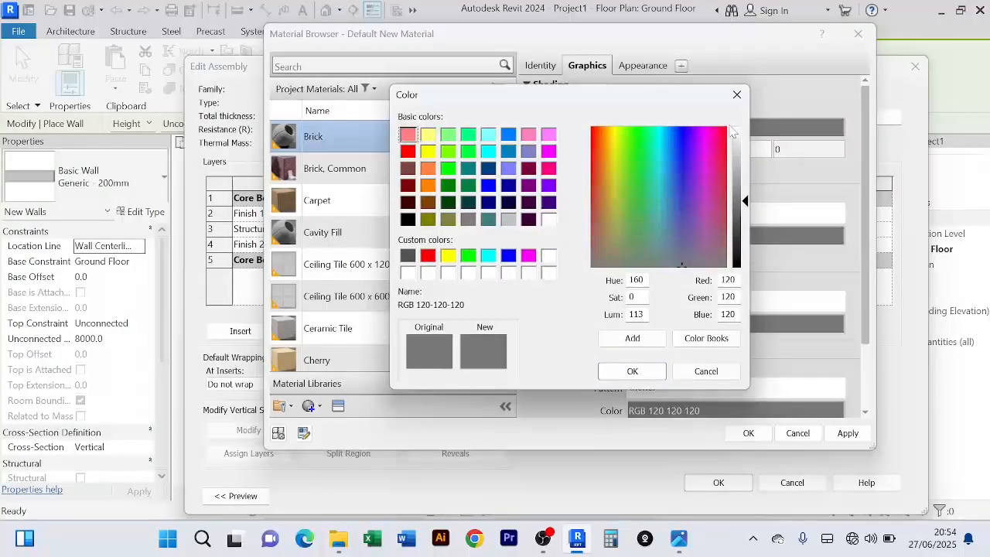
click(593, 189)
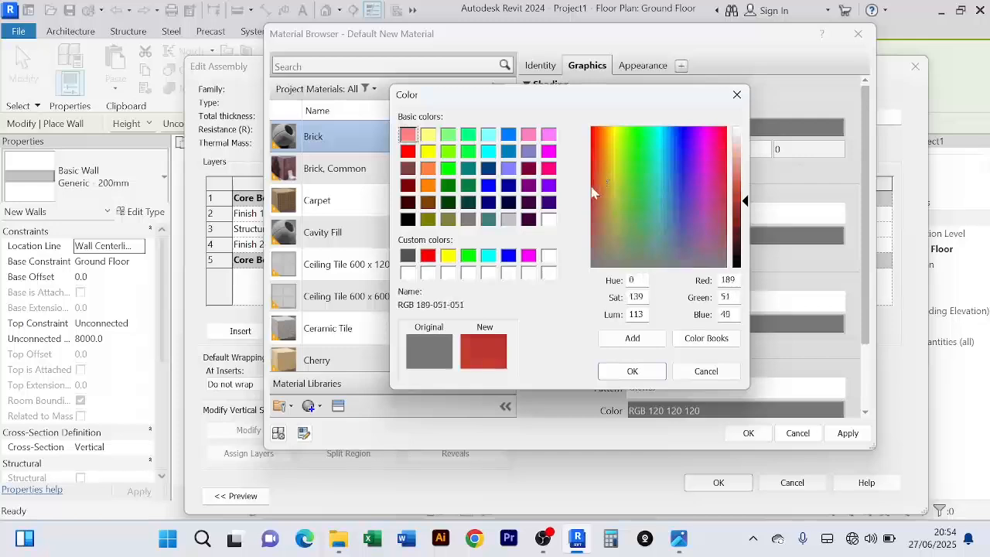
drag(593, 189, 592, 246)
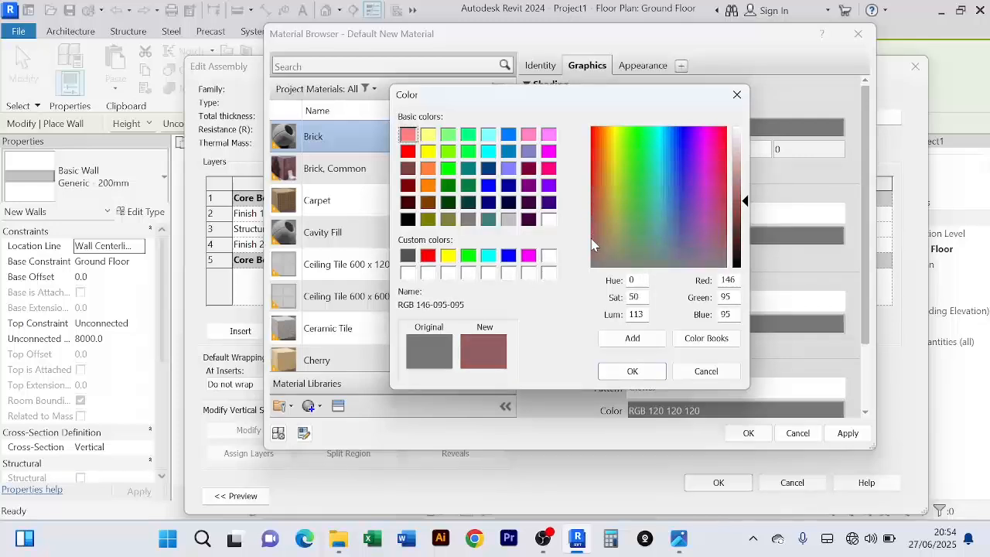
click(745, 198)
drag(745, 199, 745, 127)
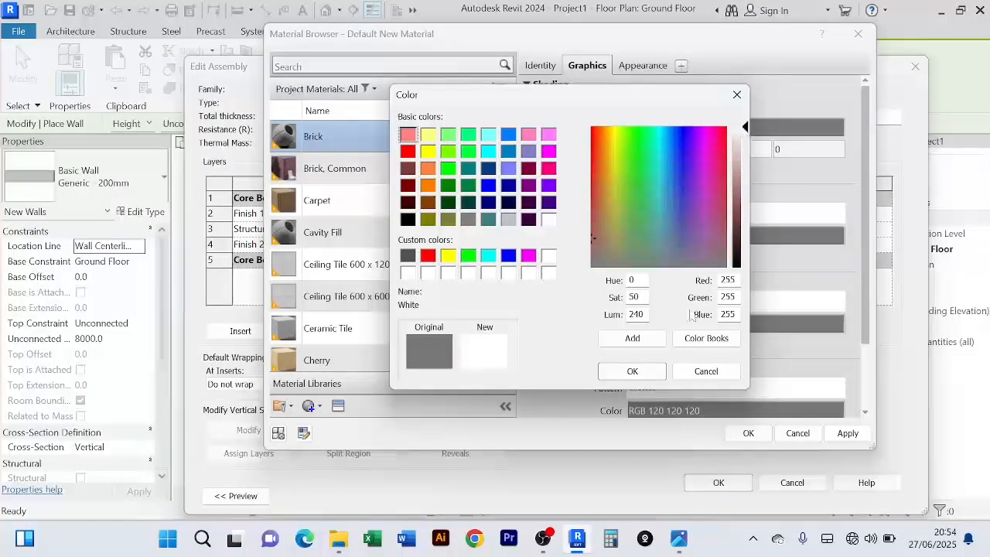
click(633, 371)
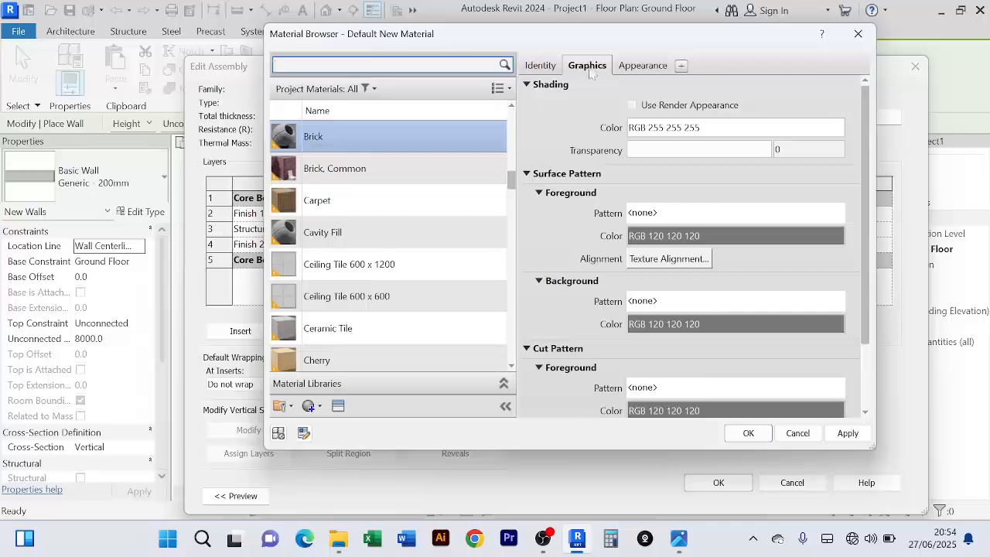
click(636, 65)
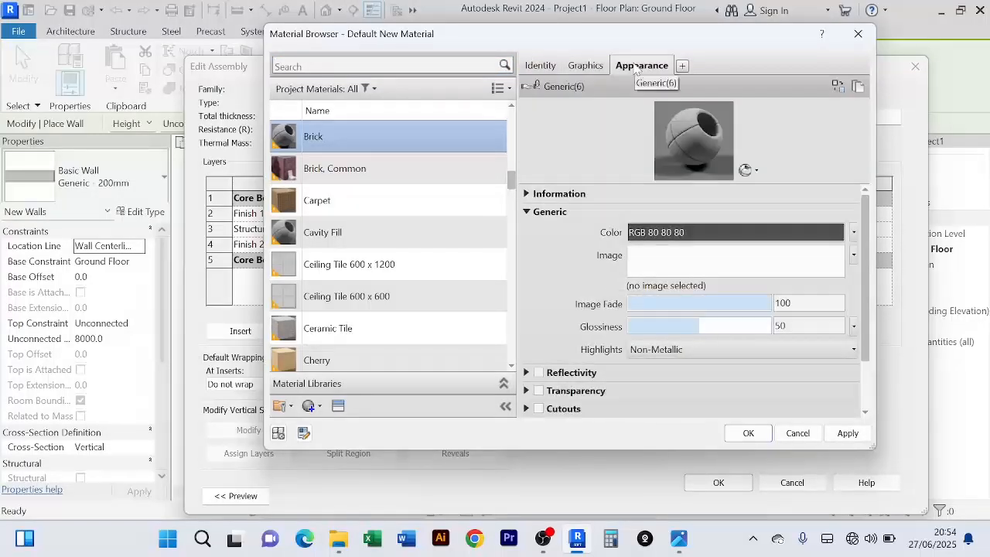
click(584, 66)
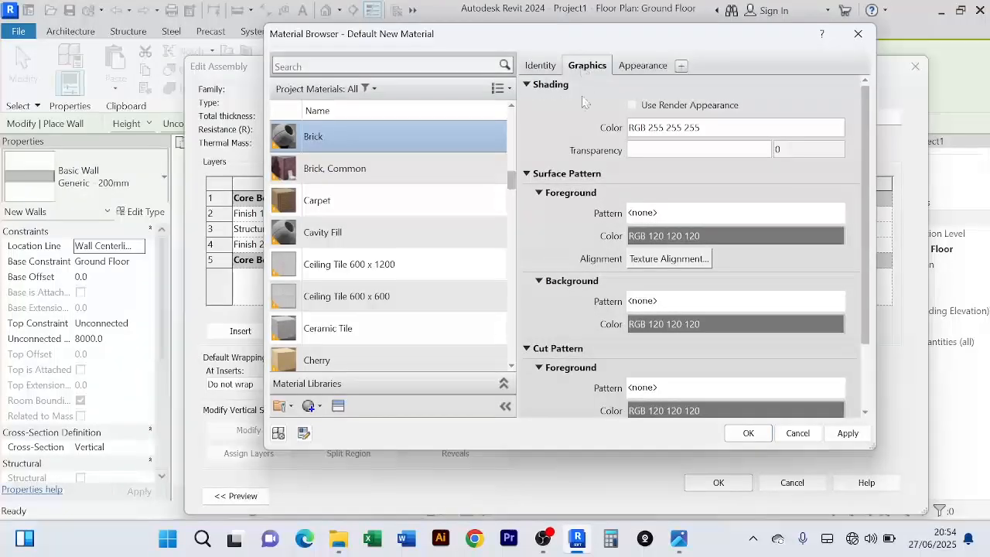
scroll(743, 263, down, 3)
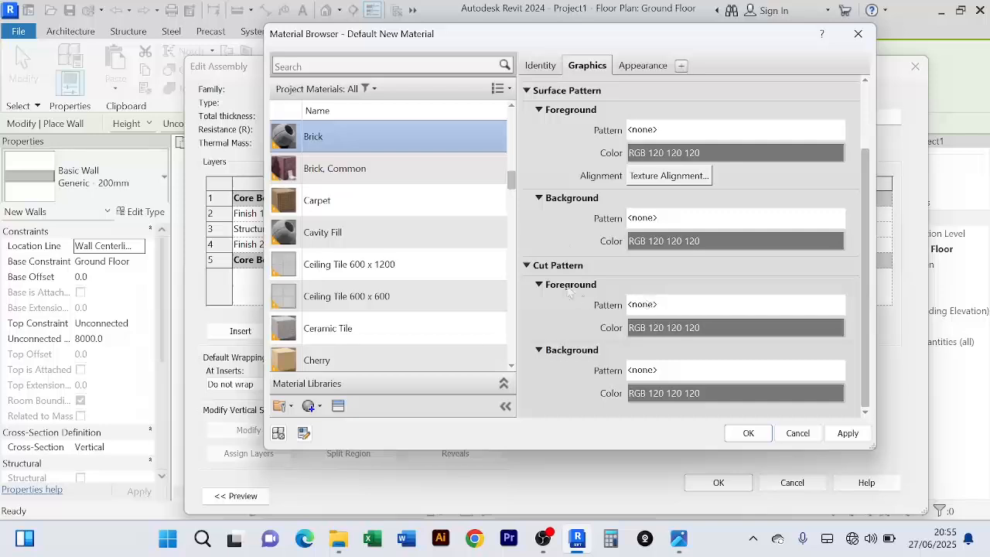
scroll(572, 214, up, 1)
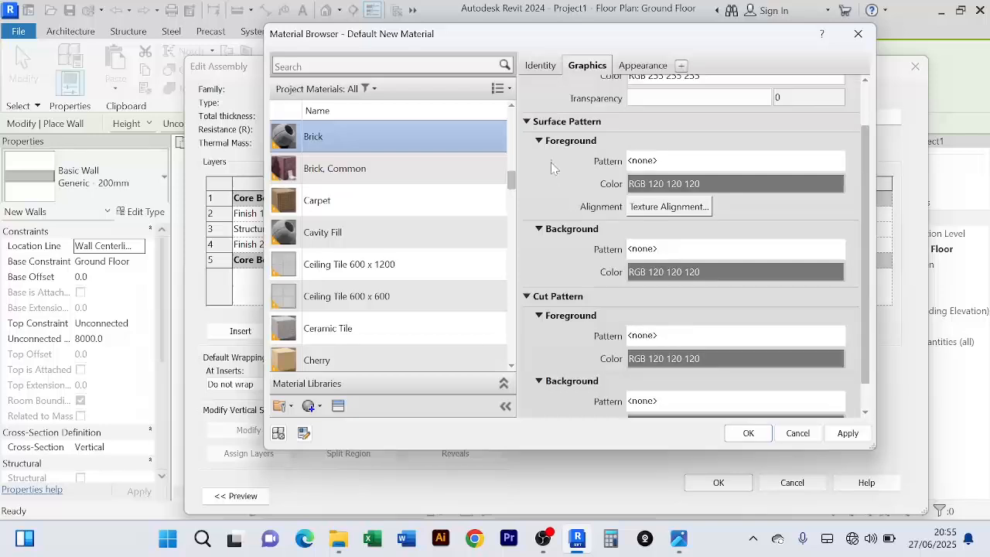
Set the Brick material's cut pattern foreground to the Masonry - Brick drafting pattern
scroll(629, 185, down, 1)
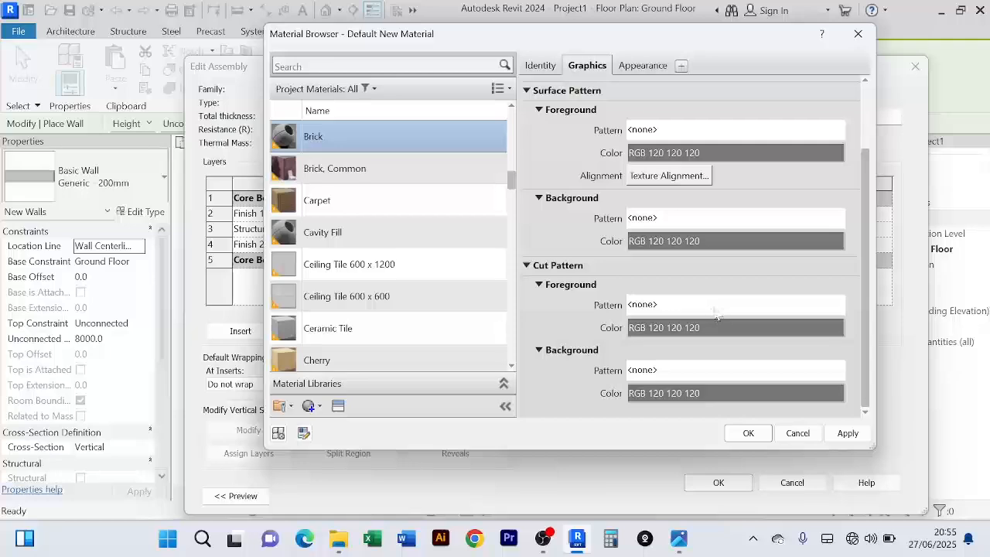
click(644, 307)
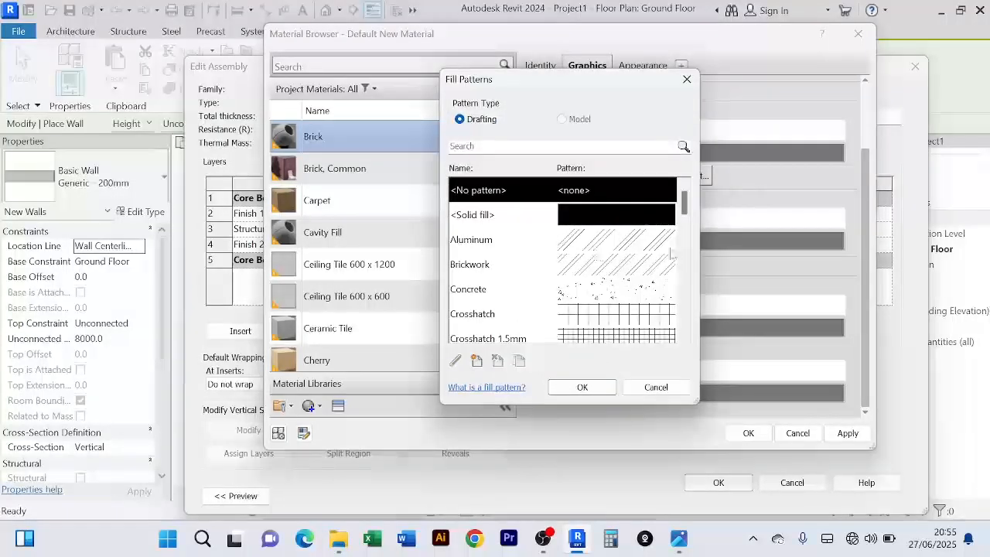
click(658, 388)
click(690, 313)
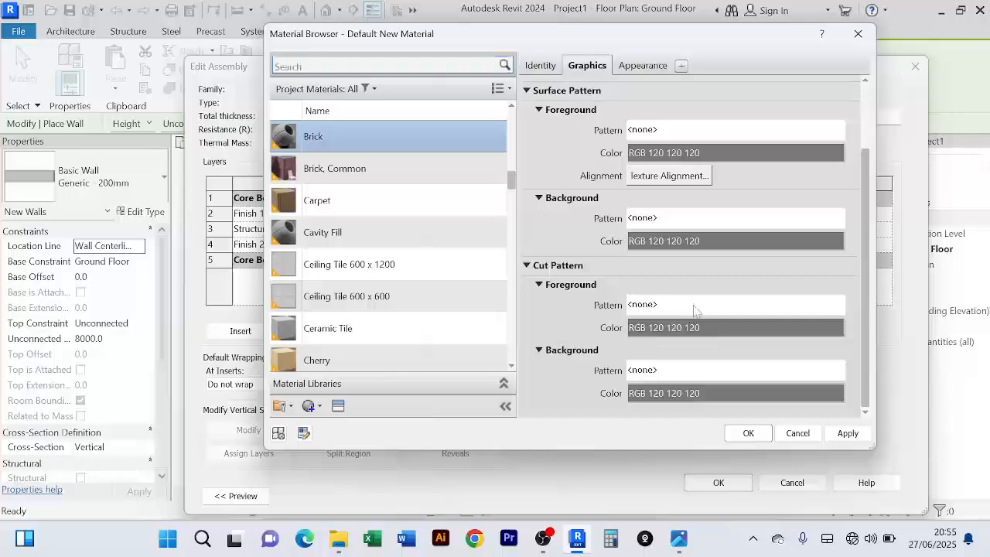
scroll(619, 291, down, 1)
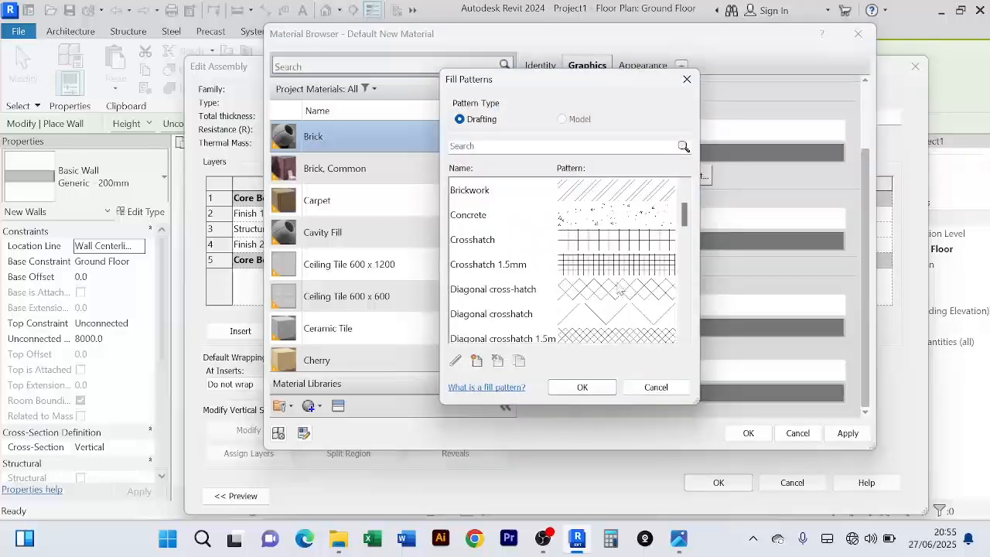
scroll(619, 290, down, 2)
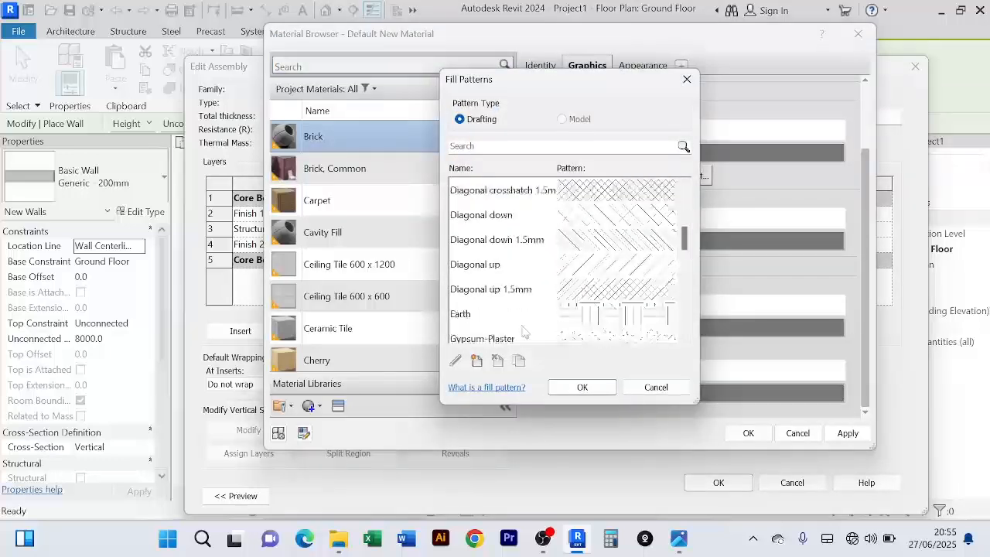
scroll(554, 287, up, 3)
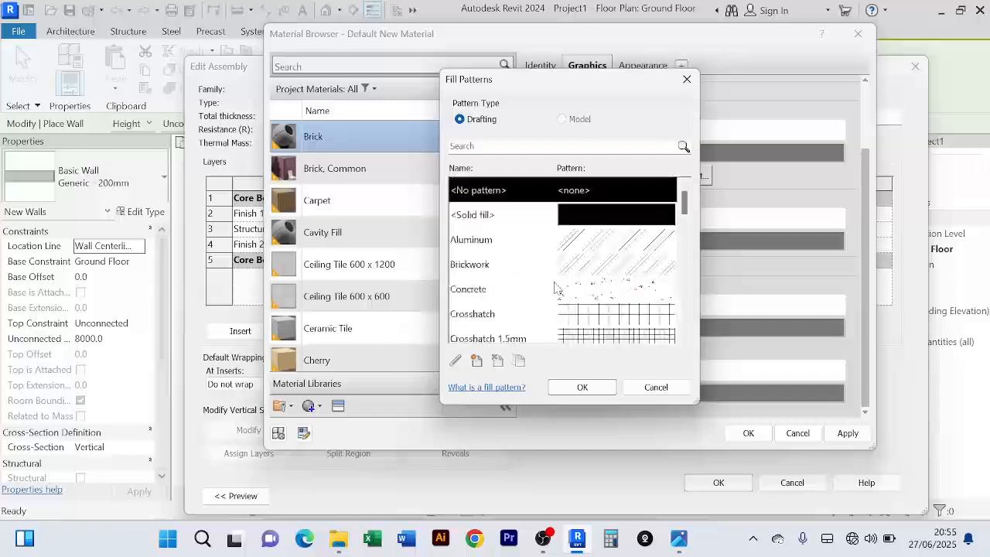
click(573, 216)
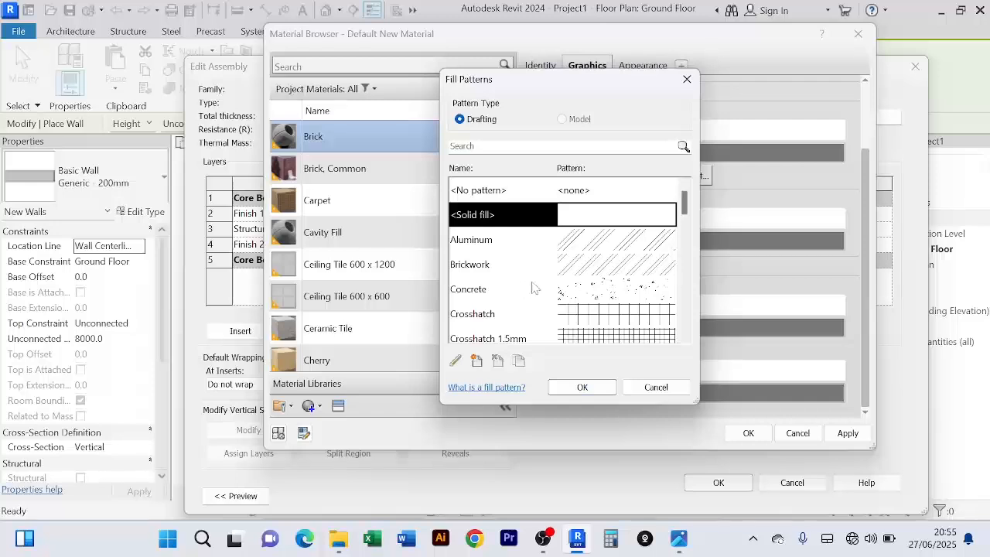
scroll(532, 288, down, 1)
scroll(526, 283, down, 1)
scroll(520, 280, down, 1)
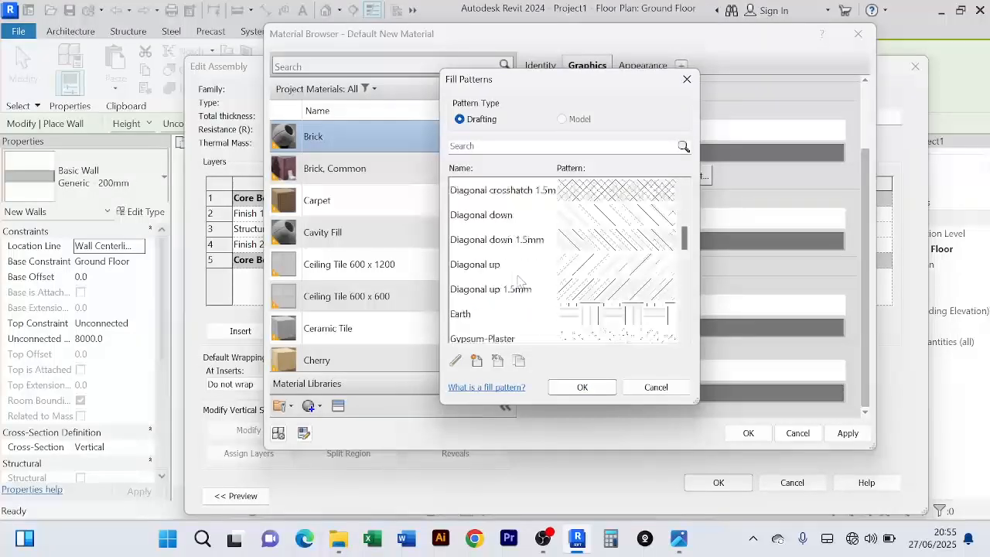
scroll(509, 306, down, 1)
scroll(512, 302, down, 1)
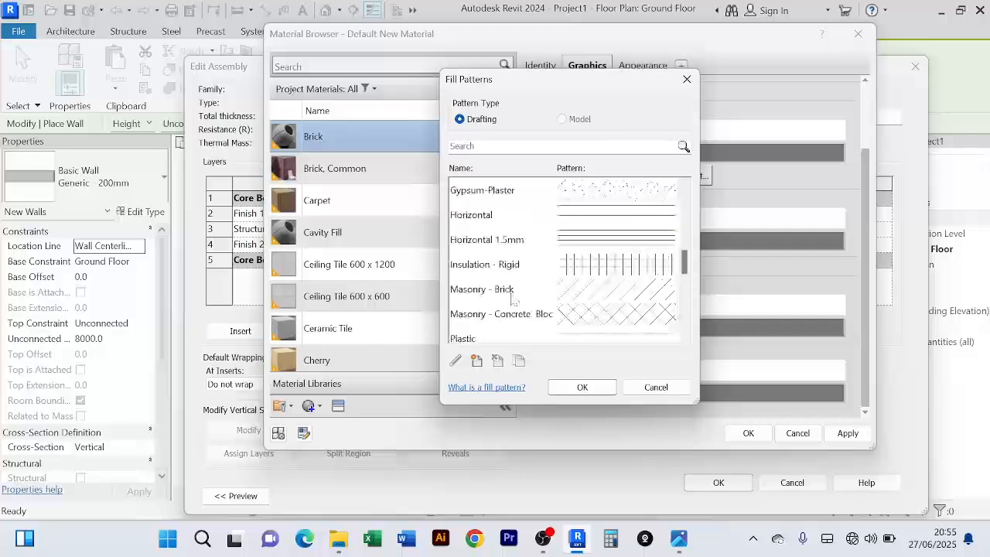
scroll(511, 301, down, 2)
scroll(513, 298, up, 1)
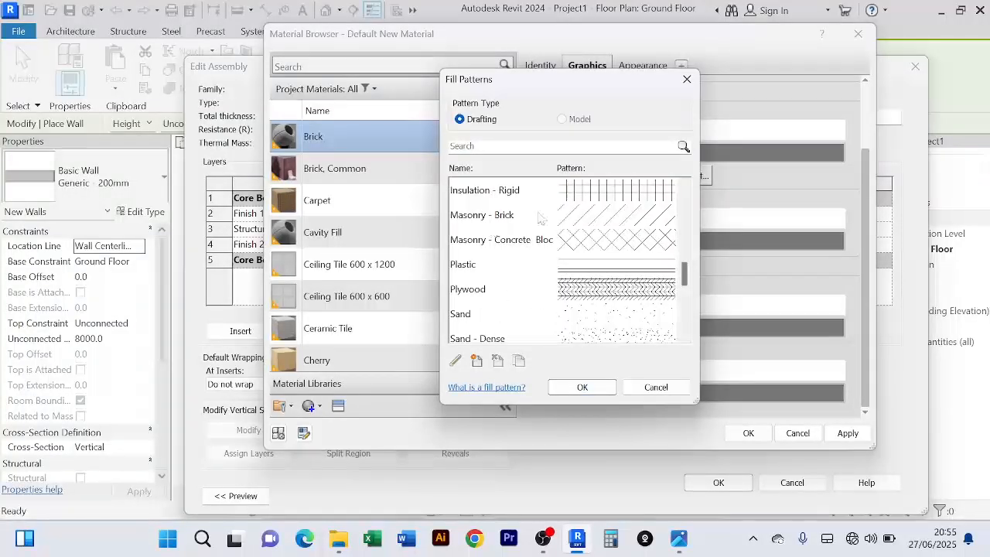
click(578, 222)
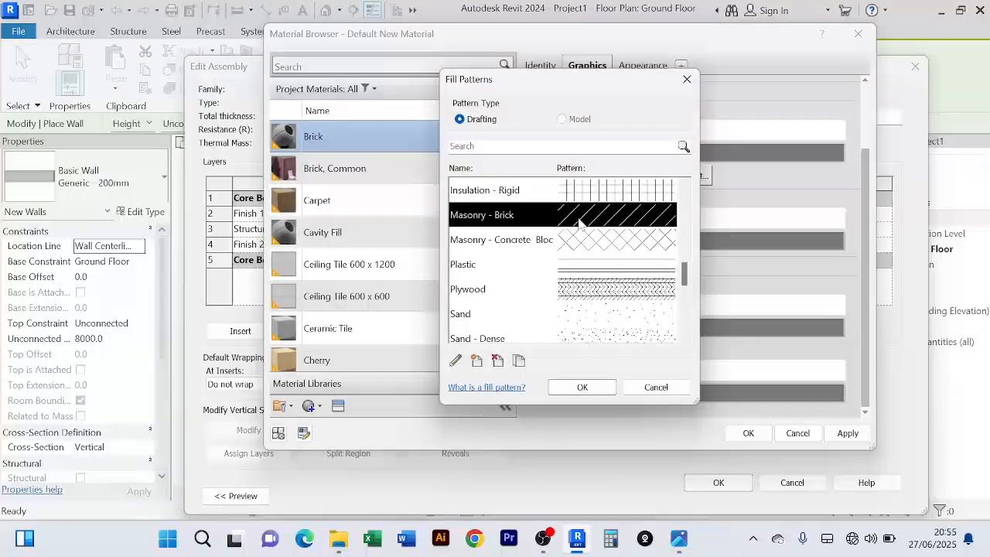
click(582, 387)
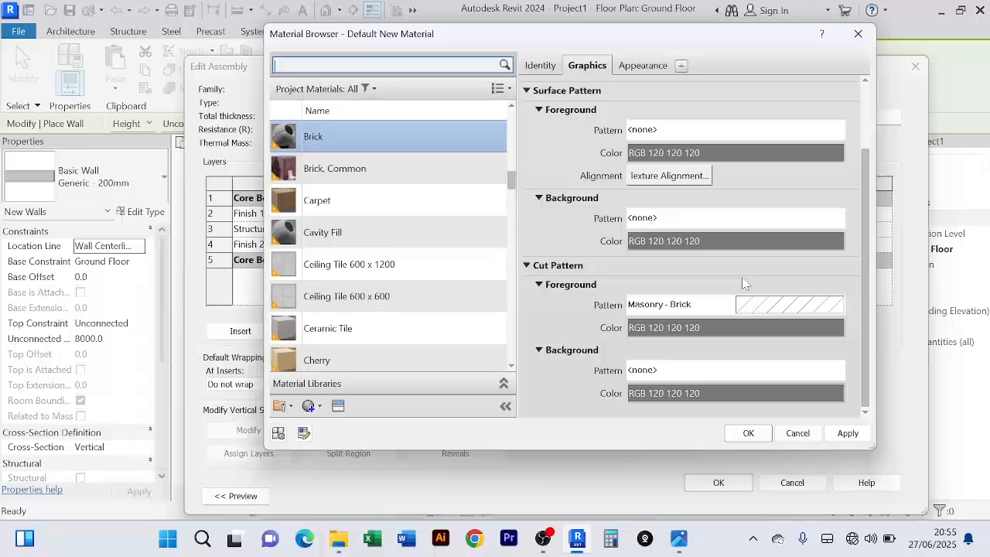
Open the asset replacement for the Brick material's appearance and search the assets for "brick"
scroll(738, 266, up, 2)
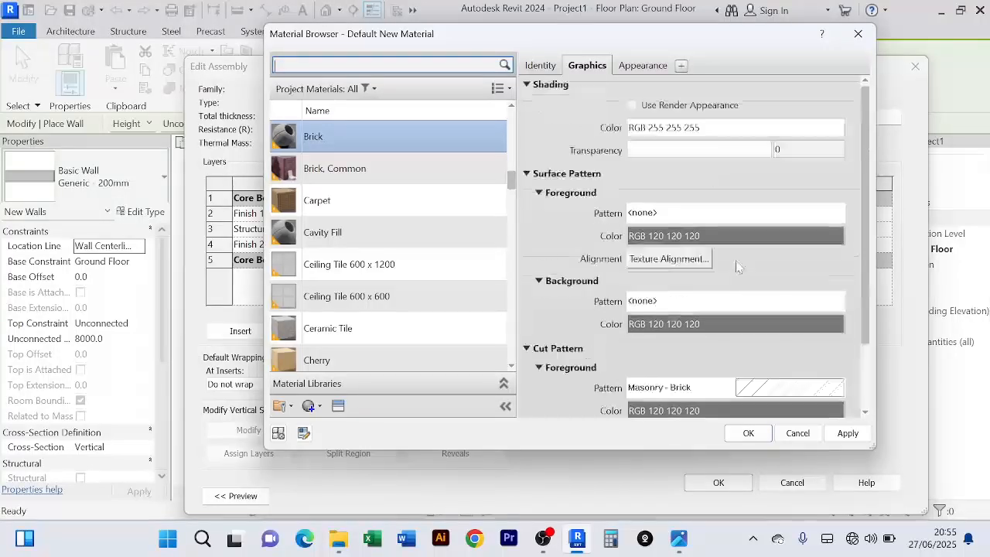
click(639, 66)
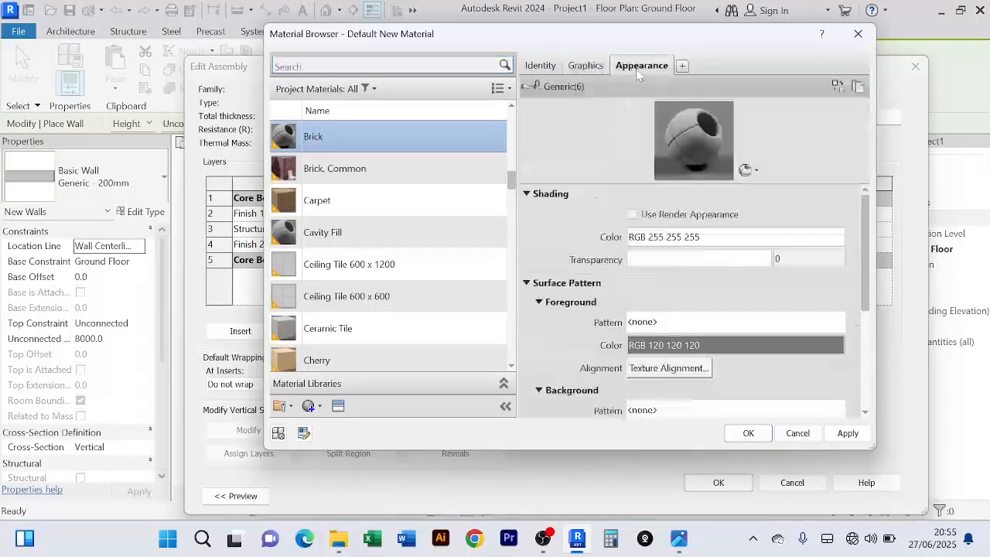
click(836, 85)
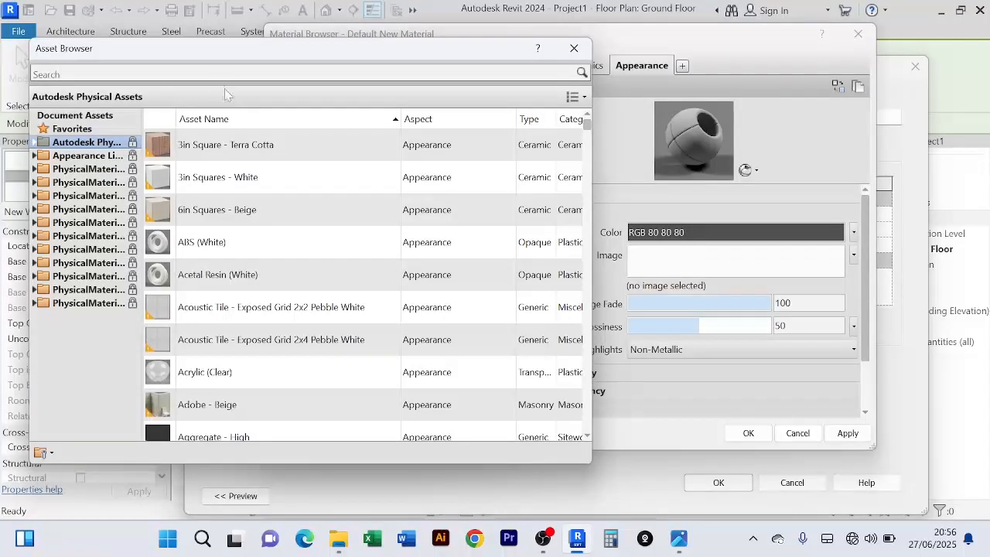
click(87, 73)
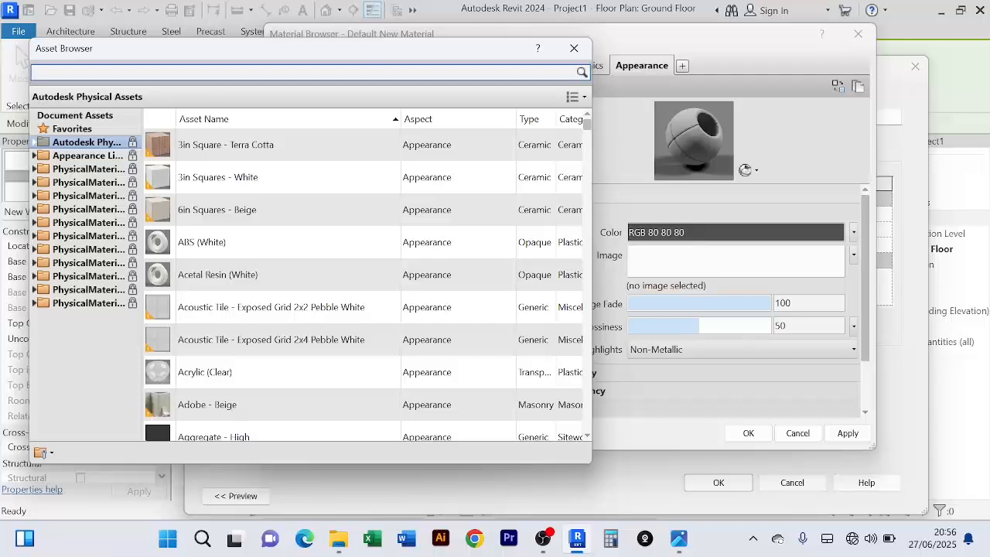
text(brick)
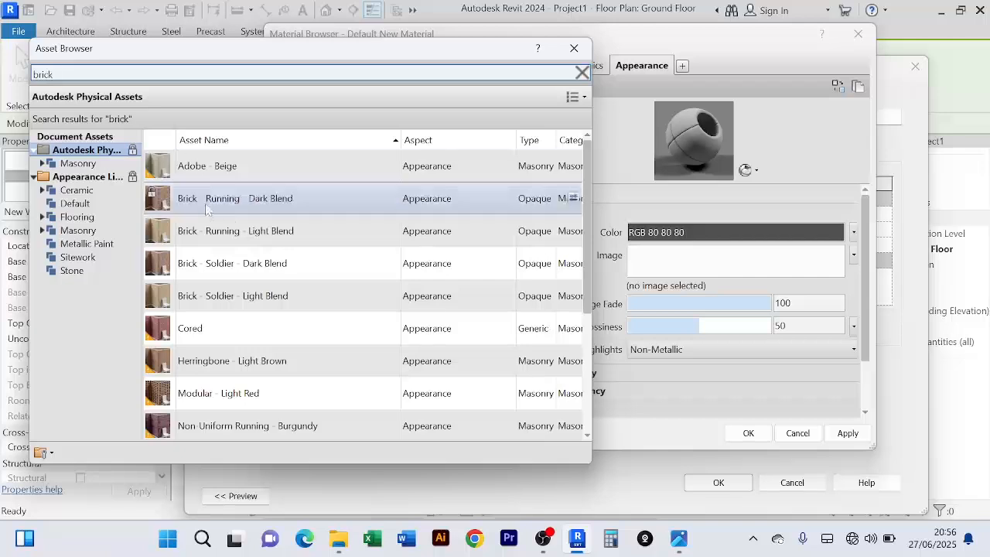
scroll(255, 197, down, 1)
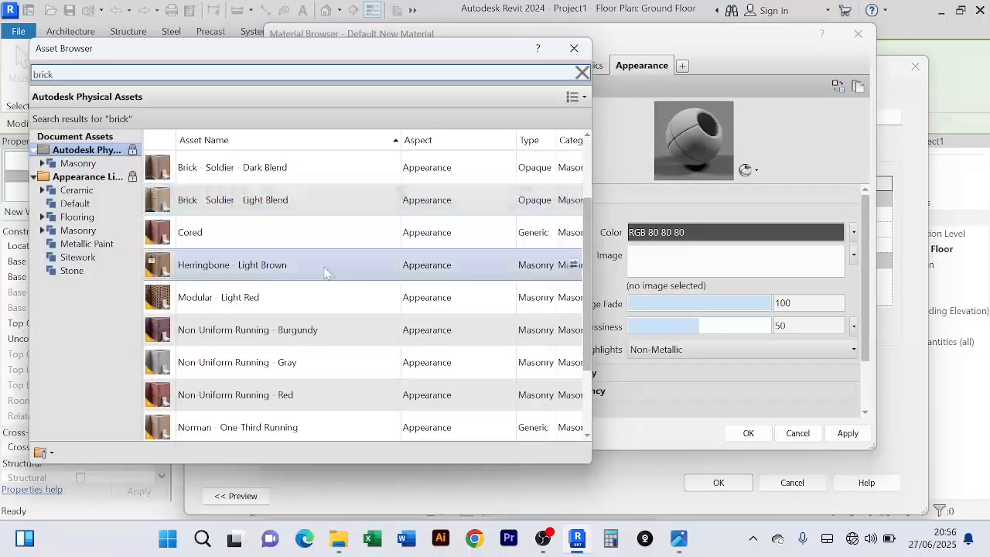
scroll(323, 267, down, 1)
scroll(321, 265, up, 2)
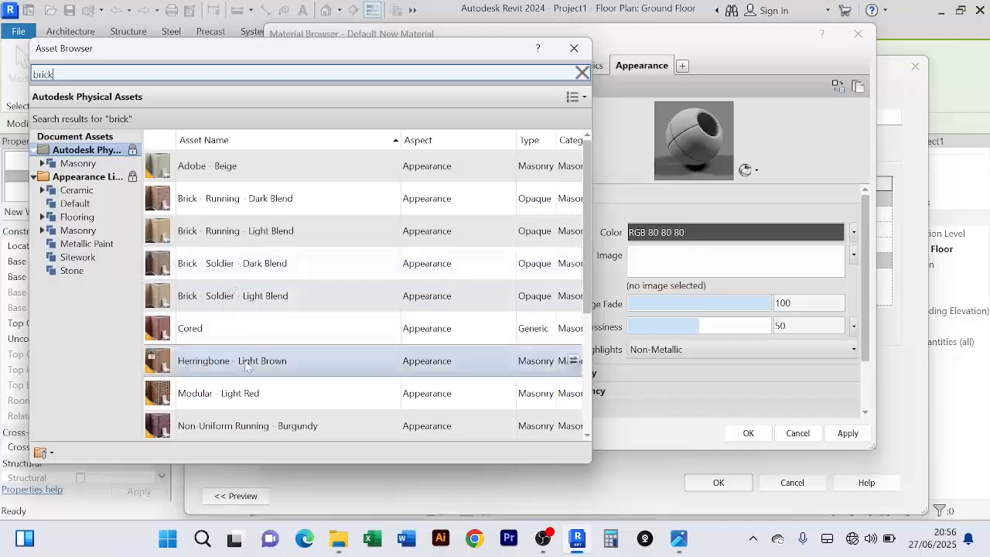
scroll(255, 361, down, 2)
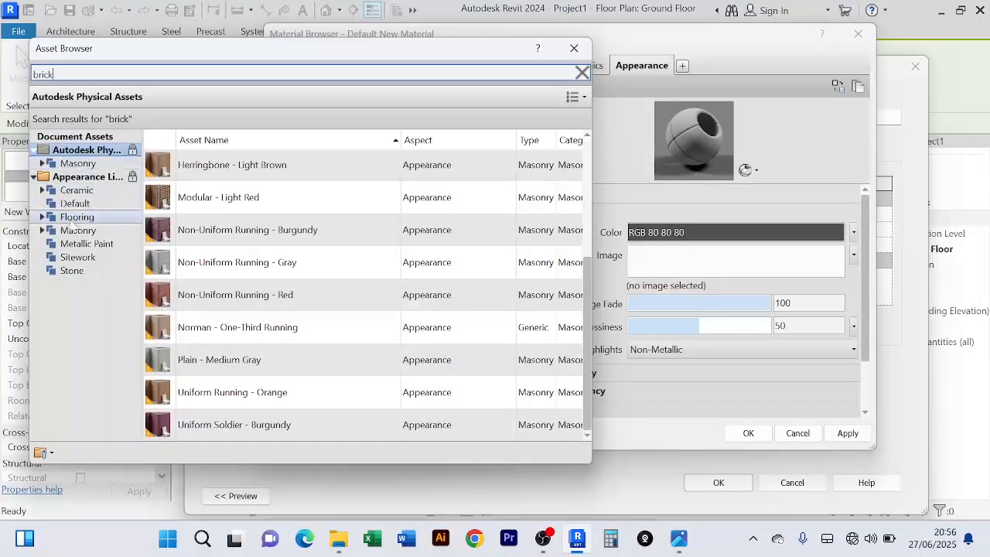
Replace the Brick material's appearance with the Common asset from the Appearance Library's Masonry category, and assign the material to the Structure [1] layer
click(42, 190)
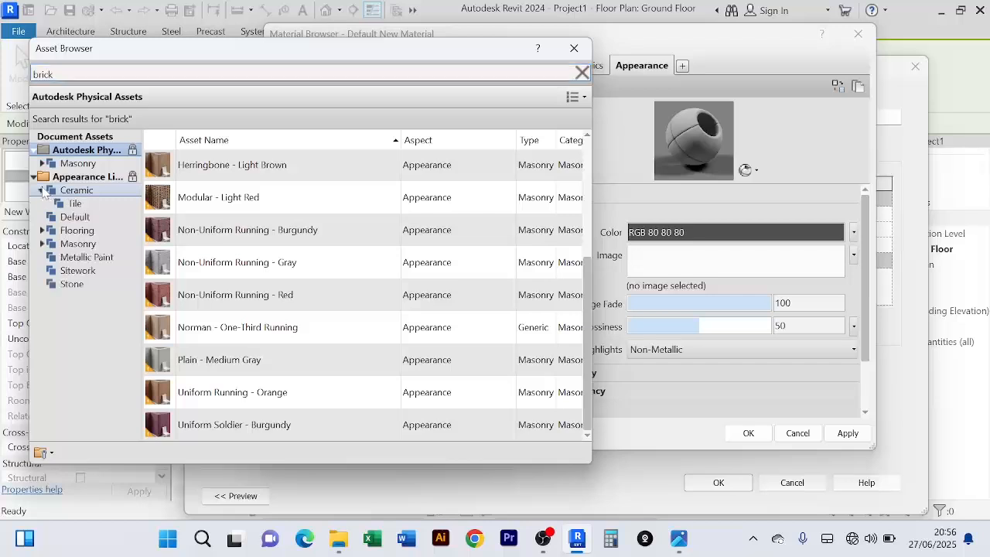
click(75, 204)
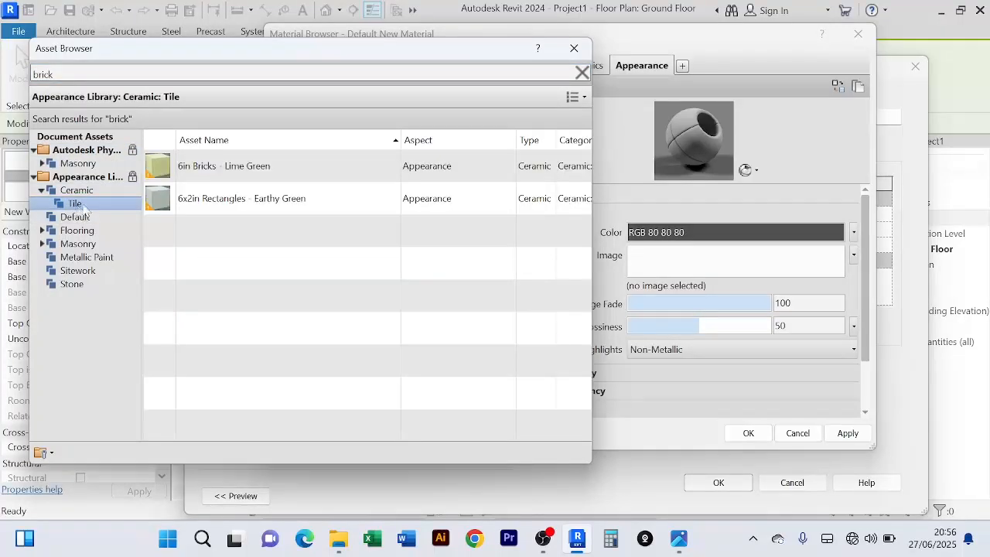
click(59, 218)
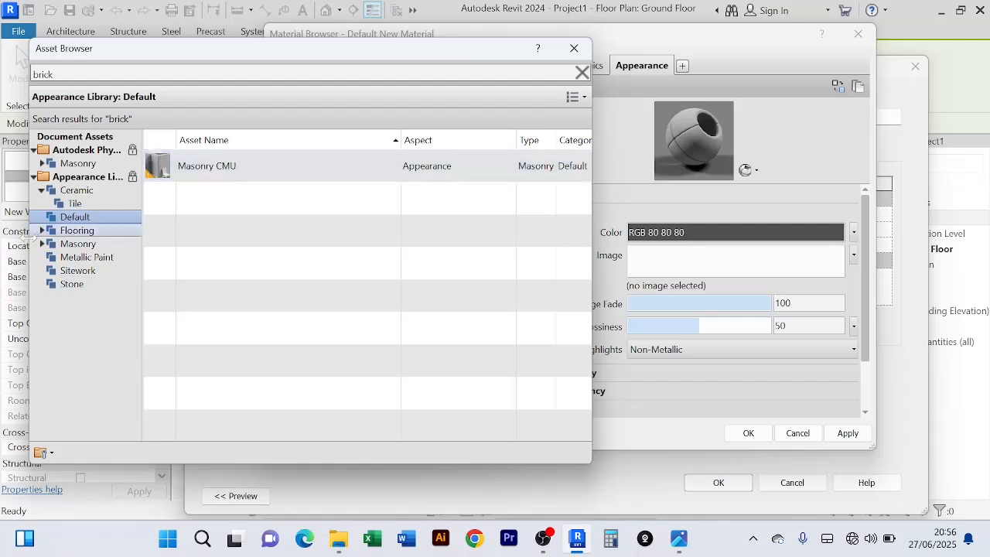
click(56, 232)
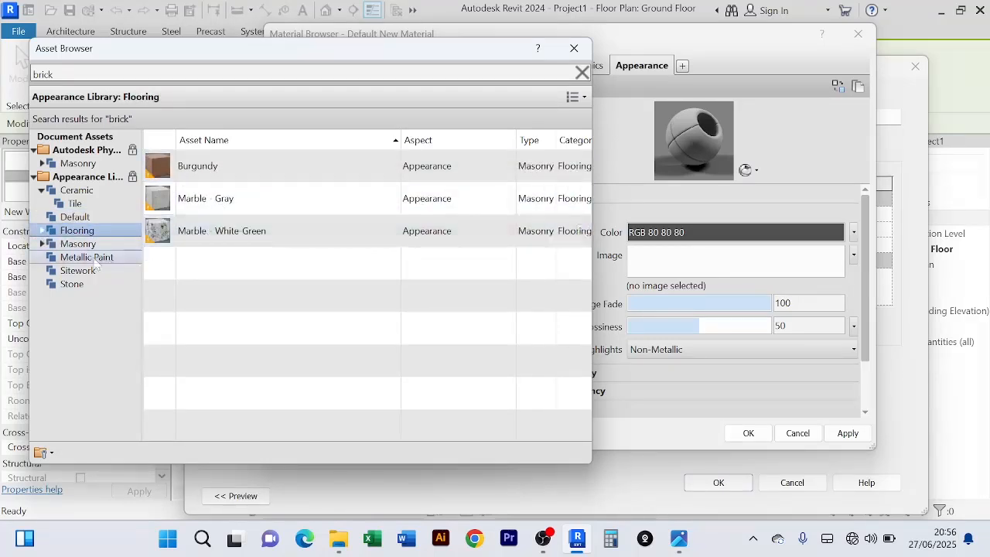
click(51, 246)
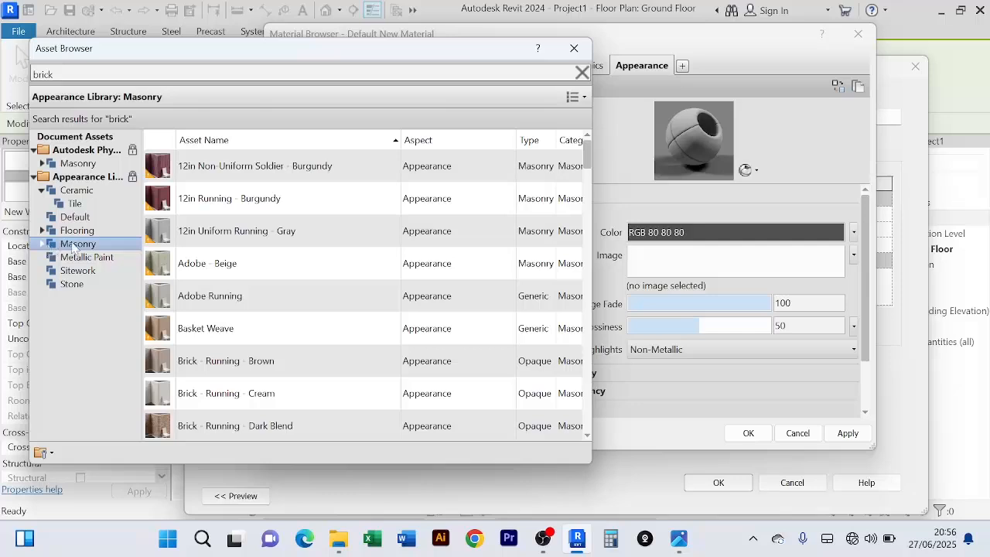
scroll(356, 236, down, 1)
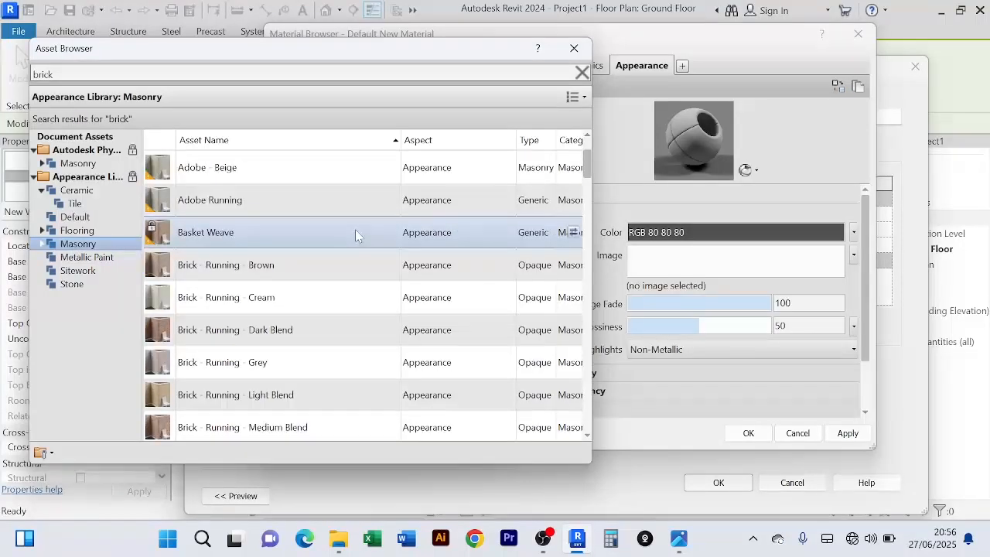
scroll(355, 232, down, 1)
scroll(351, 363, down, 1)
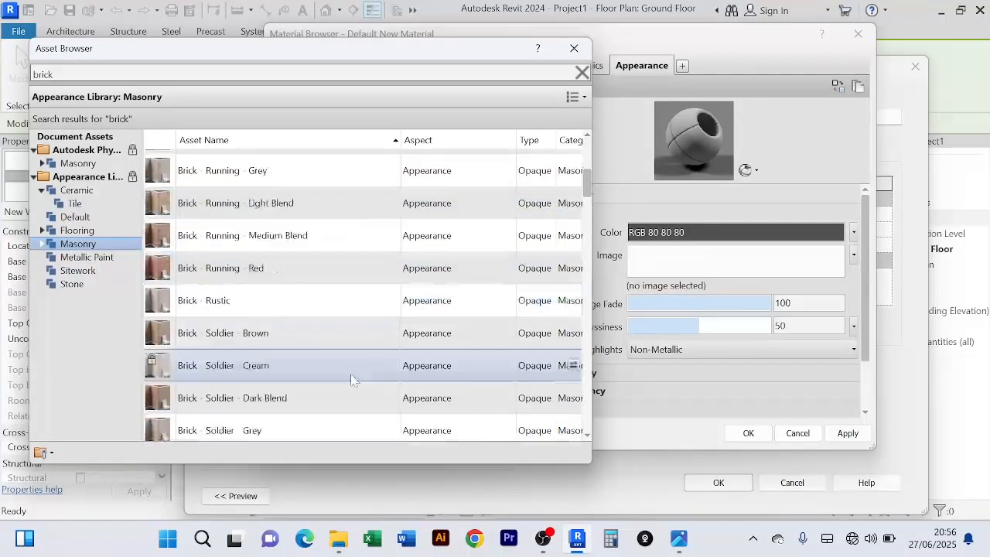
scroll(351, 379, down, 2)
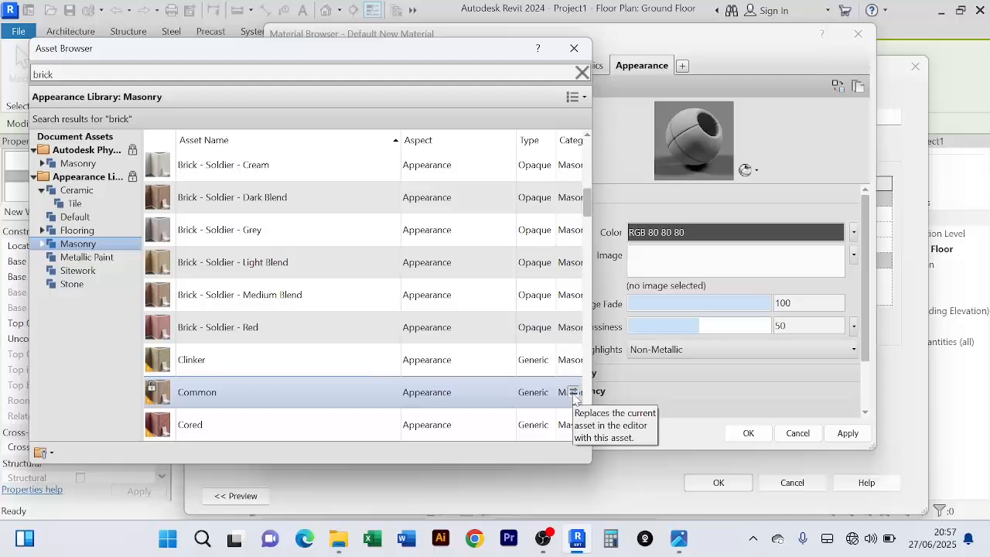
click(573, 393)
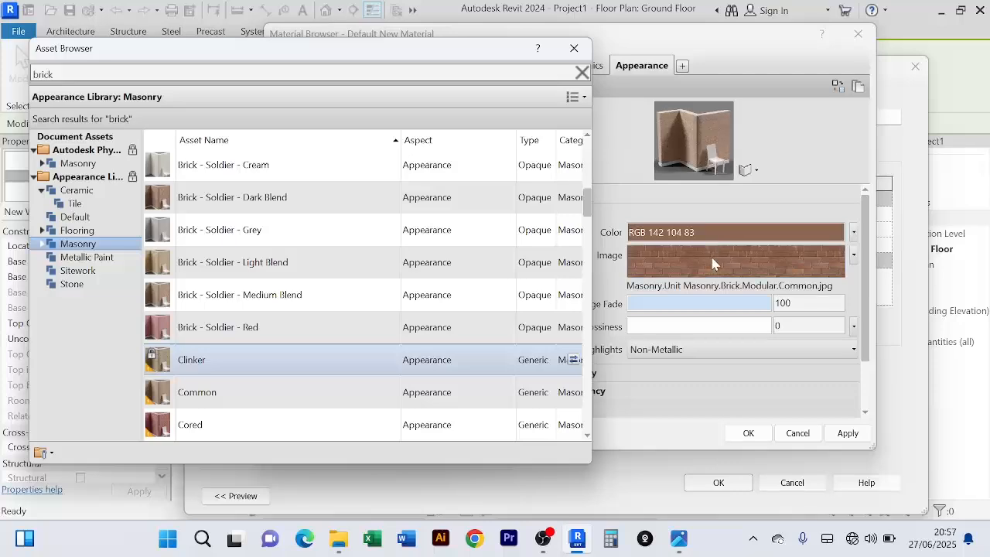
click(575, 50)
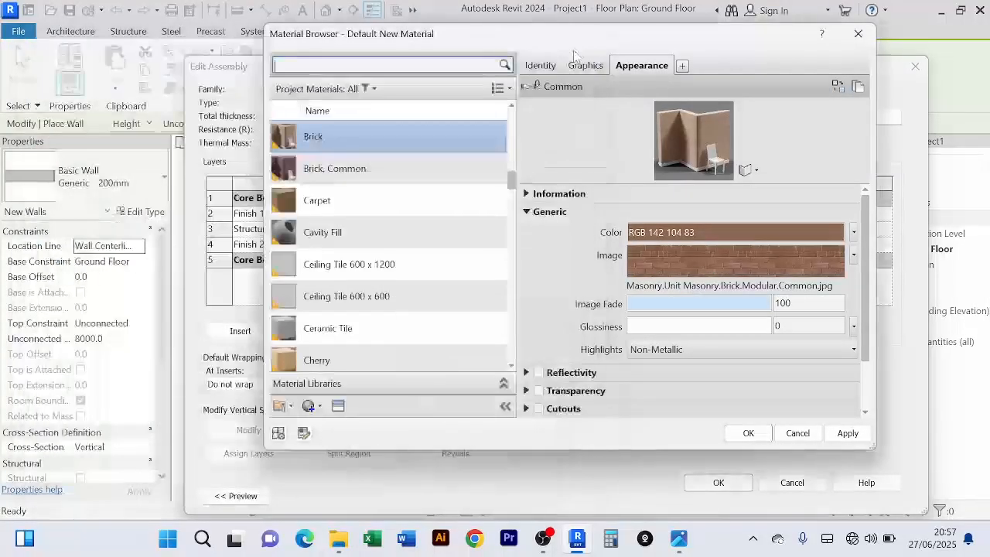
click(849, 434)
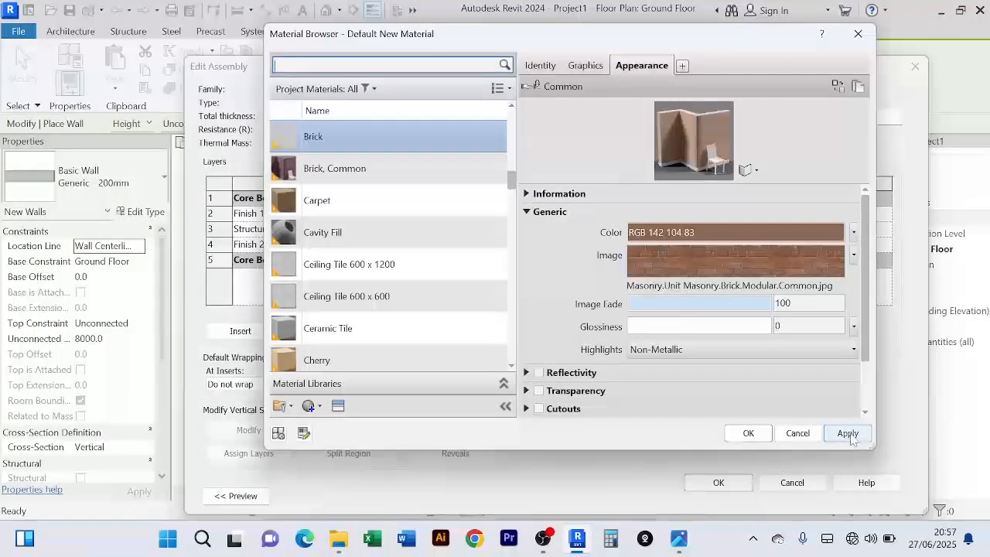
click(747, 433)
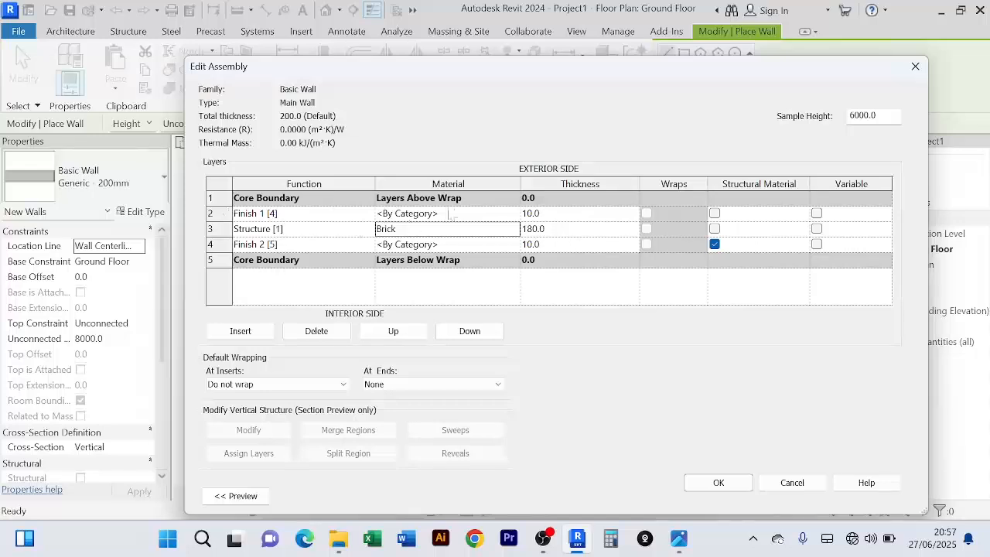
Create a new material for the Finish 1 [4] layer in row 2
click(510, 216)
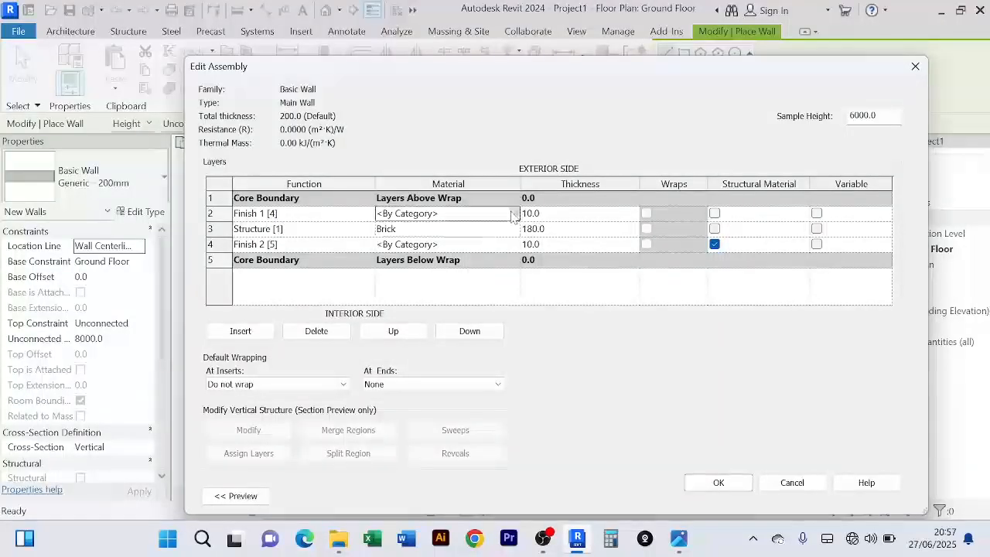
click(510, 216)
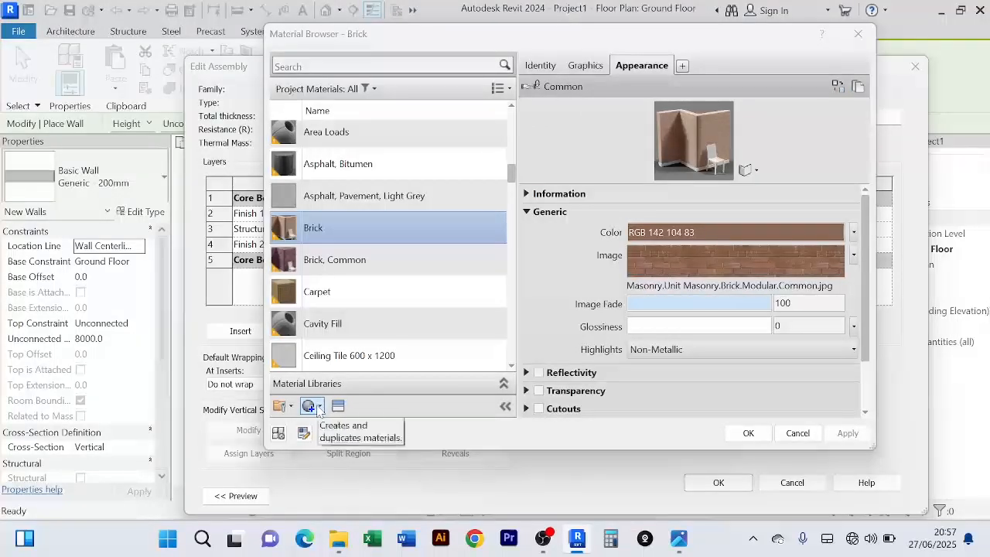
click(318, 407)
click(345, 426)
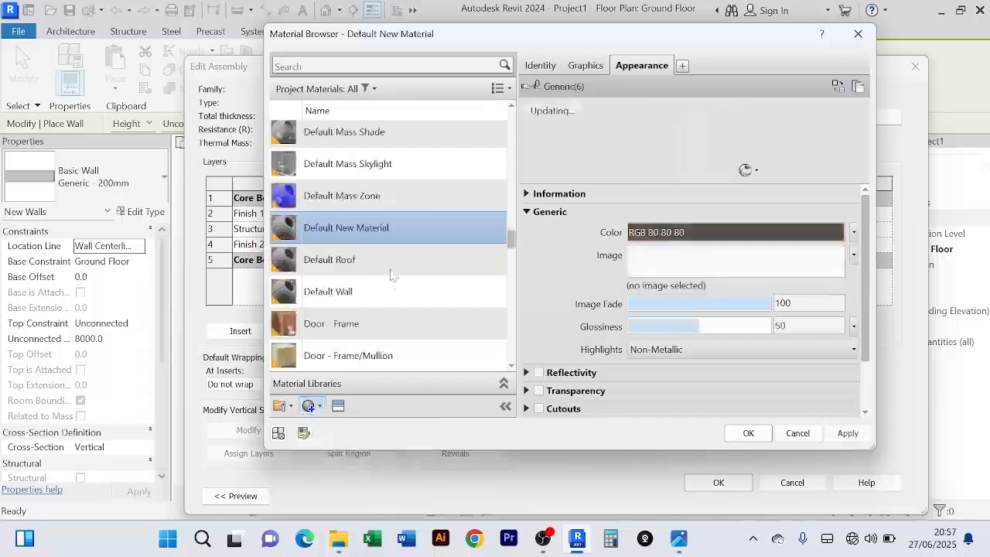
Rename the new material for the Finish 1 [4] layer as White Paint
right_click(323, 229)
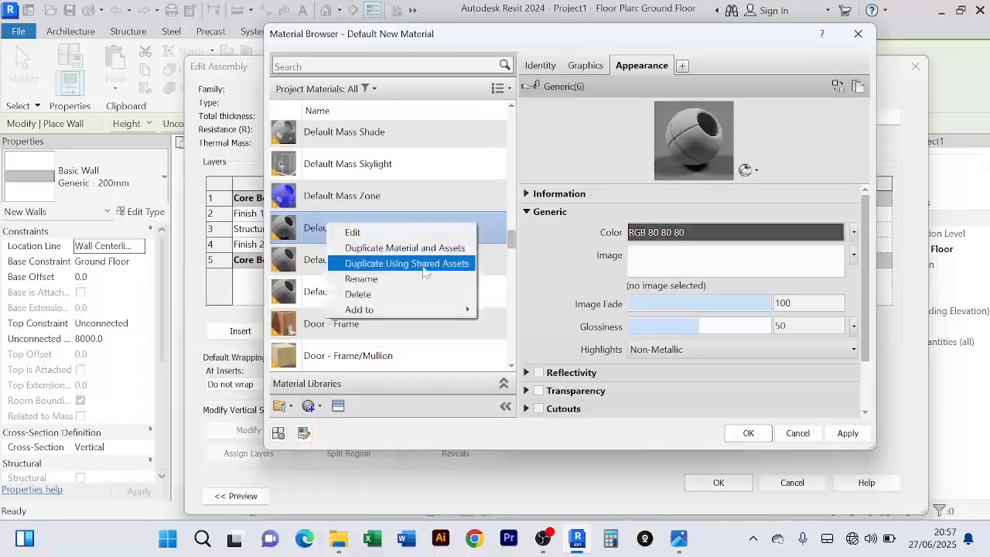
click(417, 279)
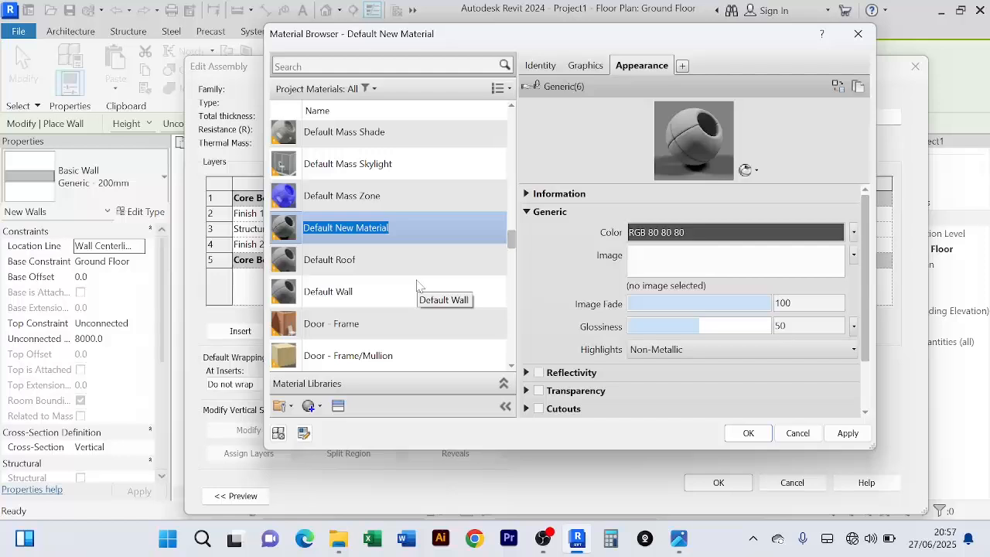
text(White Pai)
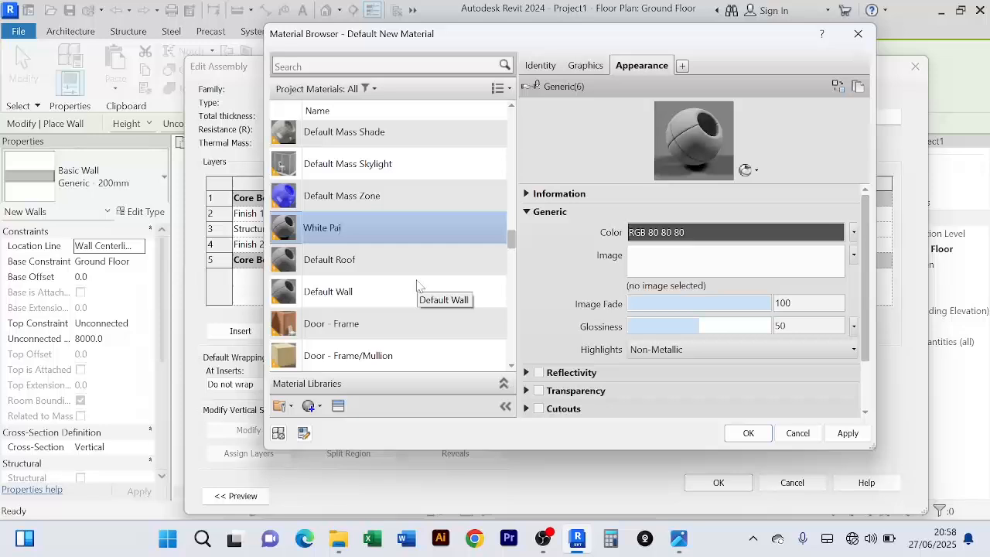
text(nt)
Set the White Paint material's shading color to white, RGB 255 255 255
click(579, 67)
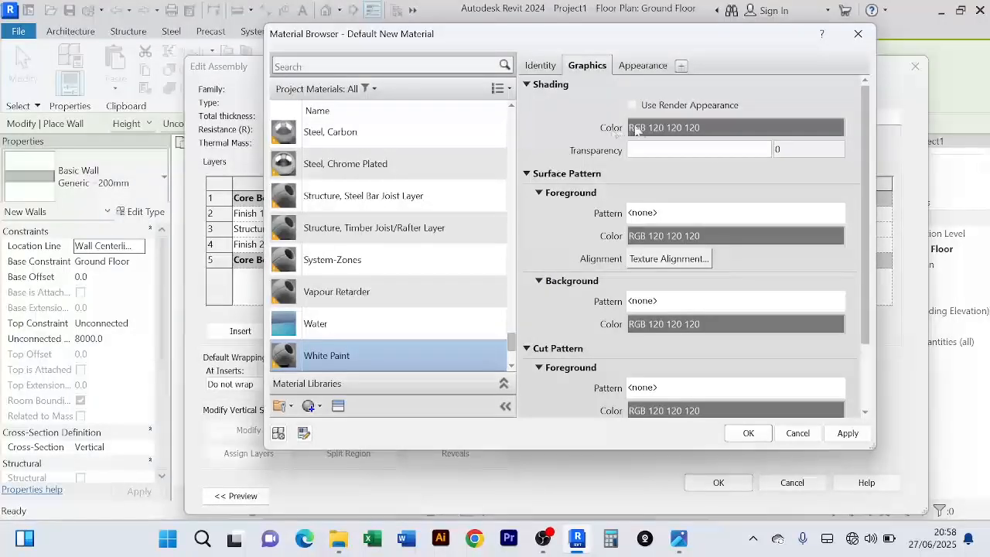
click(730, 129)
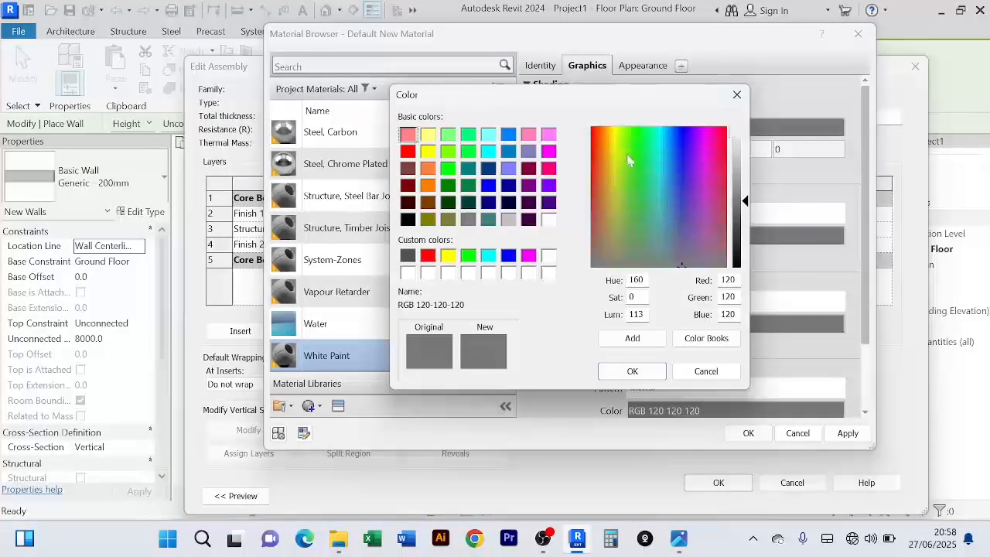
drag(745, 201, 745, 126)
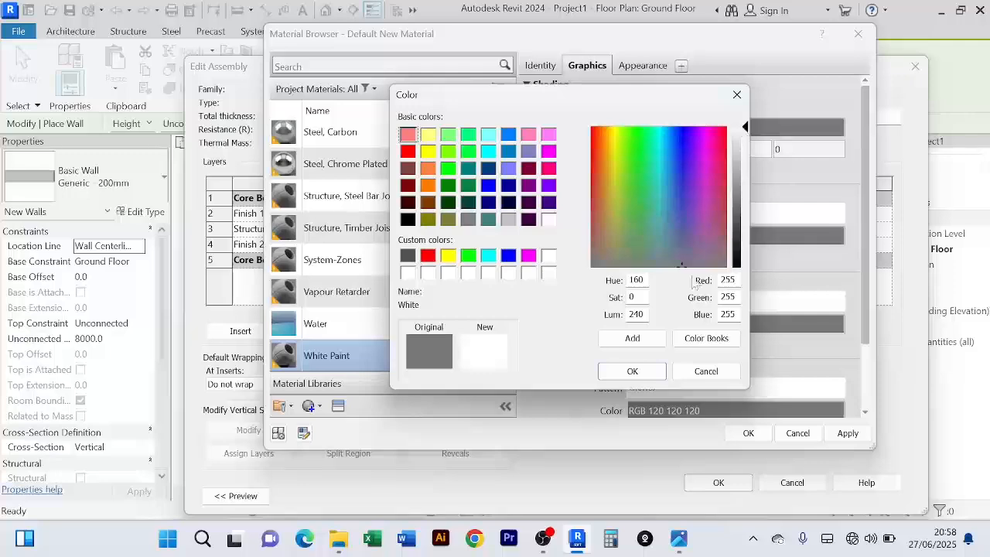
click(632, 372)
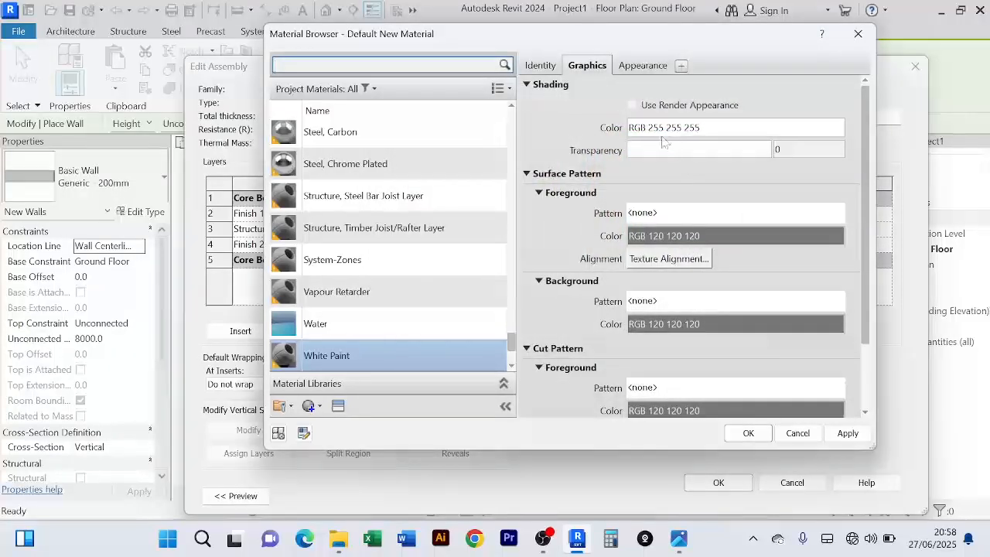
Search the appearance assets for "paint" and replace White Paint's appearance with Lacquer - White from the Appearance Library's Finish category
click(638, 66)
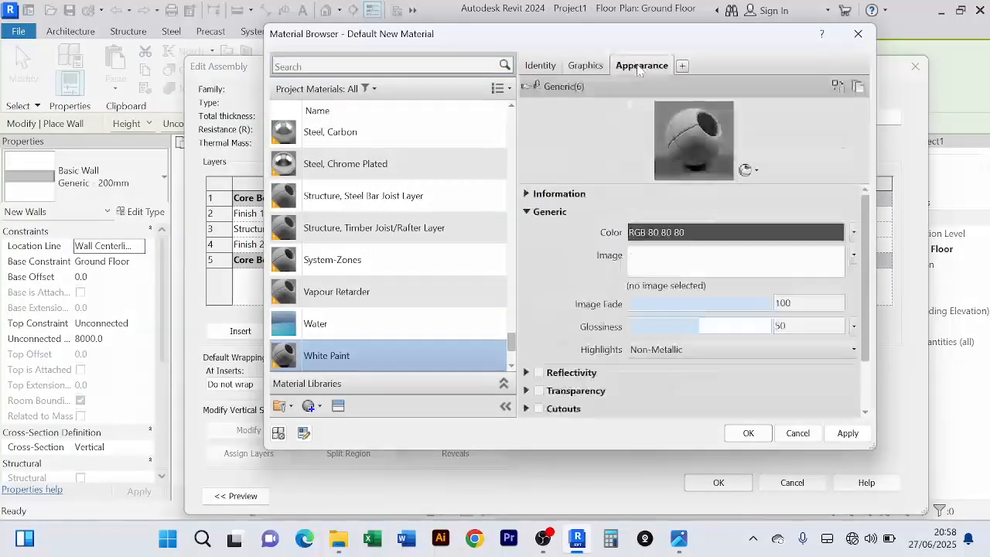
click(838, 87)
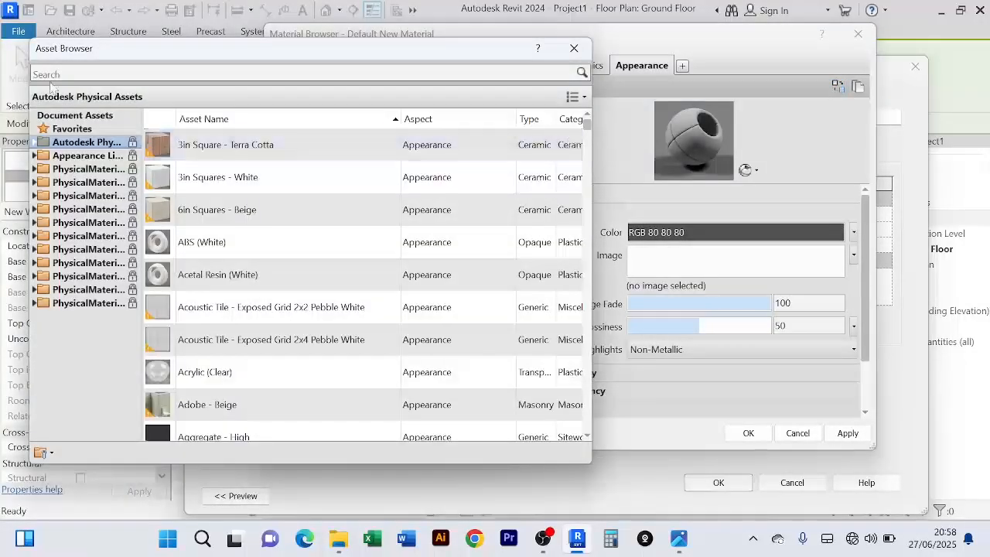
click(51, 75)
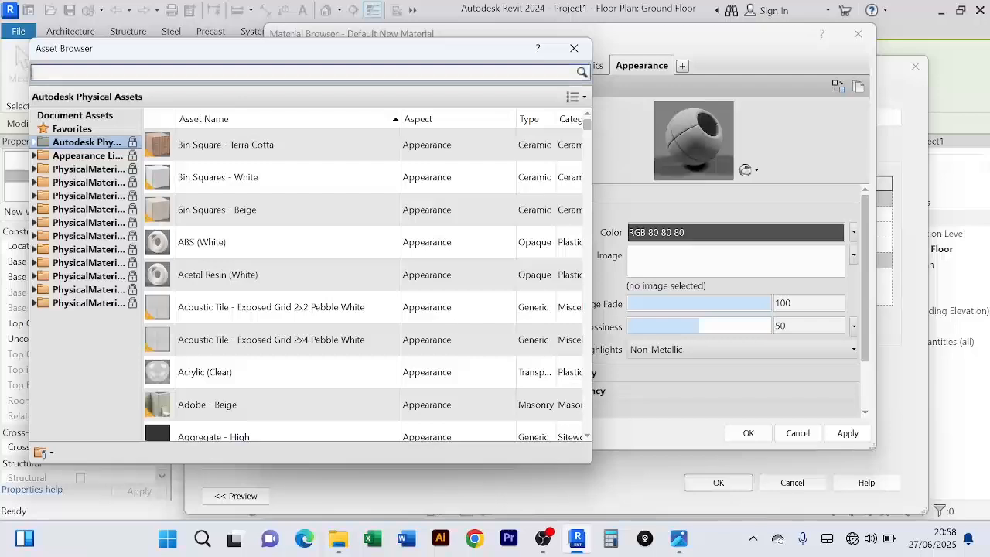
text(paint)
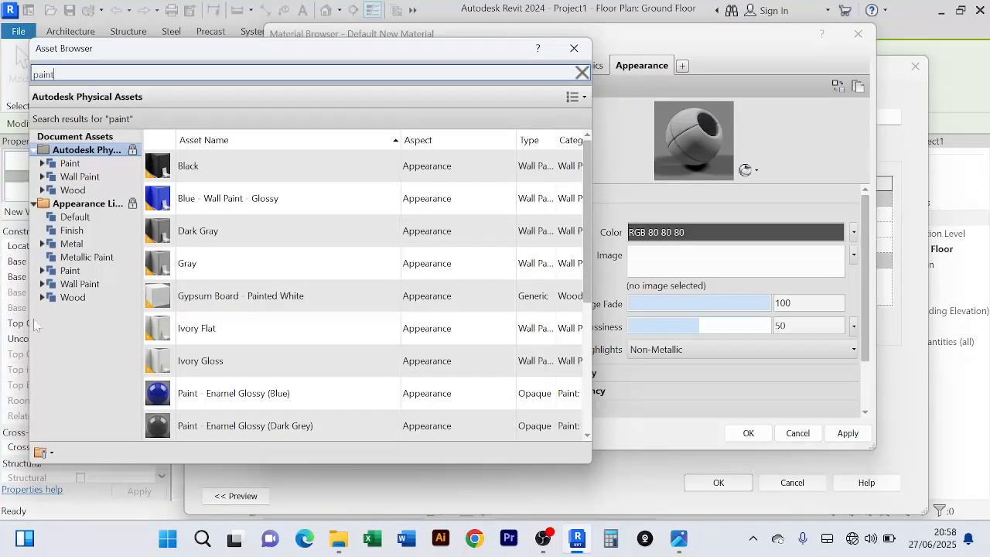
click(52, 236)
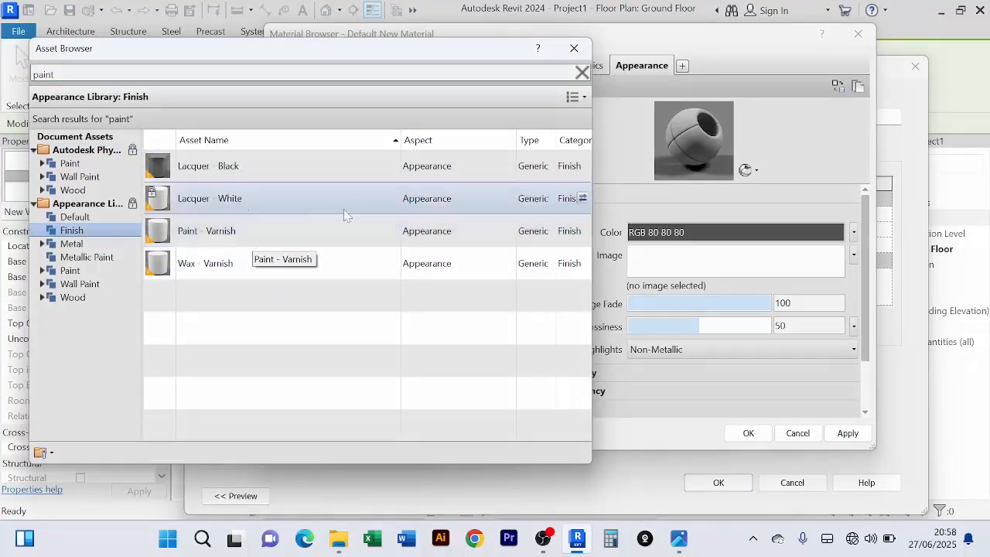
click(582, 199)
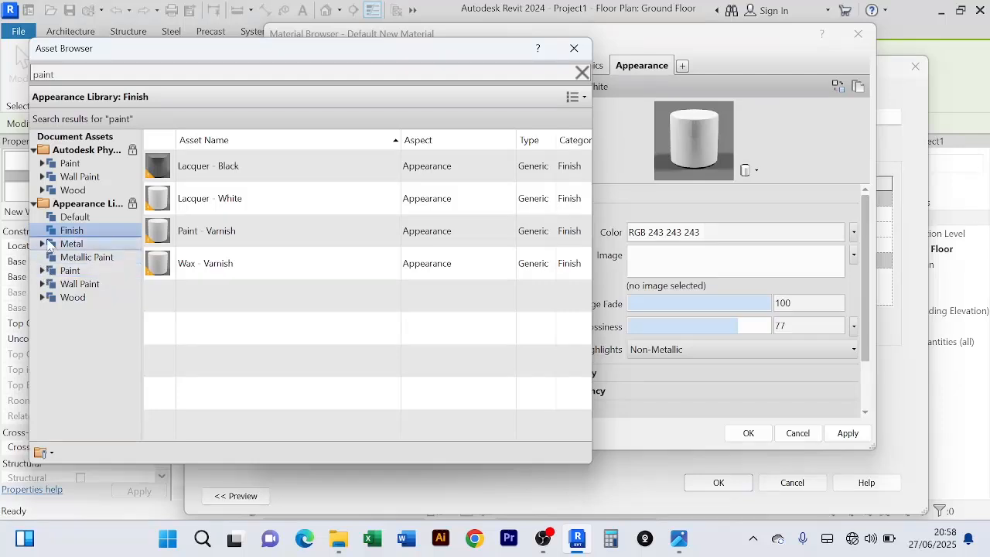
Replace White Paint's appearance with Cool White from the Appearance Library's glossy Wall Paint category, and assign the material to the Finish 1 [4] layer
click(42, 284)
click(80, 297)
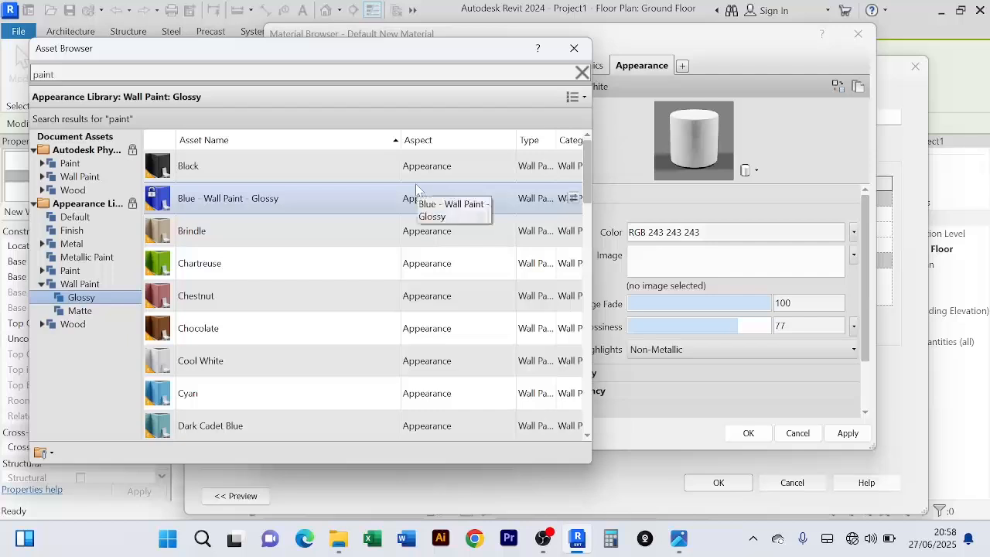
click(571, 362)
scroll(524, 321, down, 3)
scroll(472, 311, down, 6)
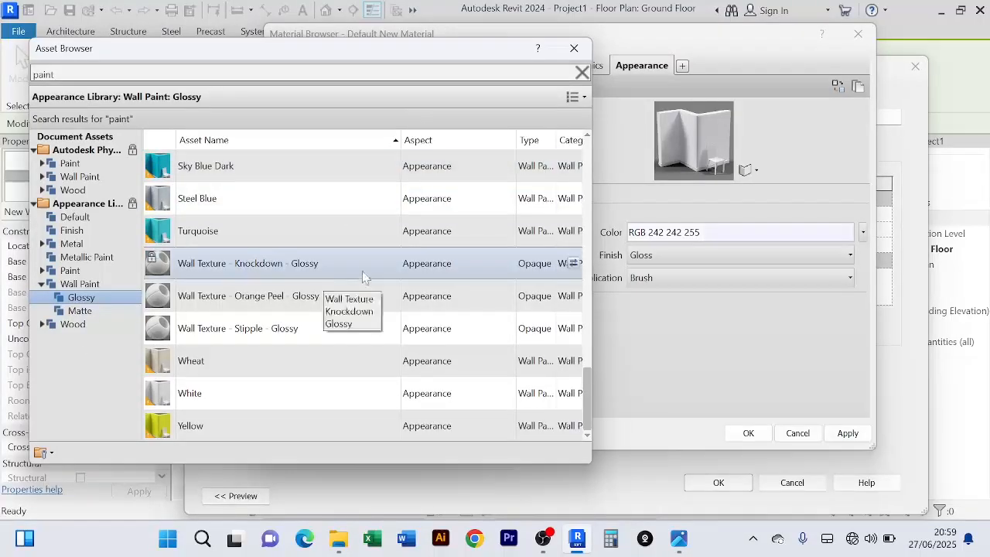
click(574, 50)
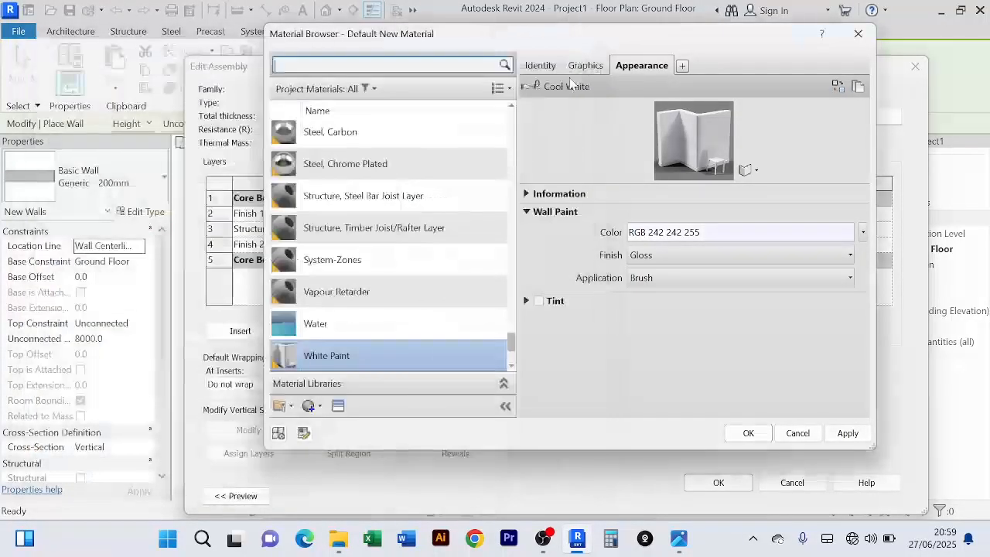
click(847, 433)
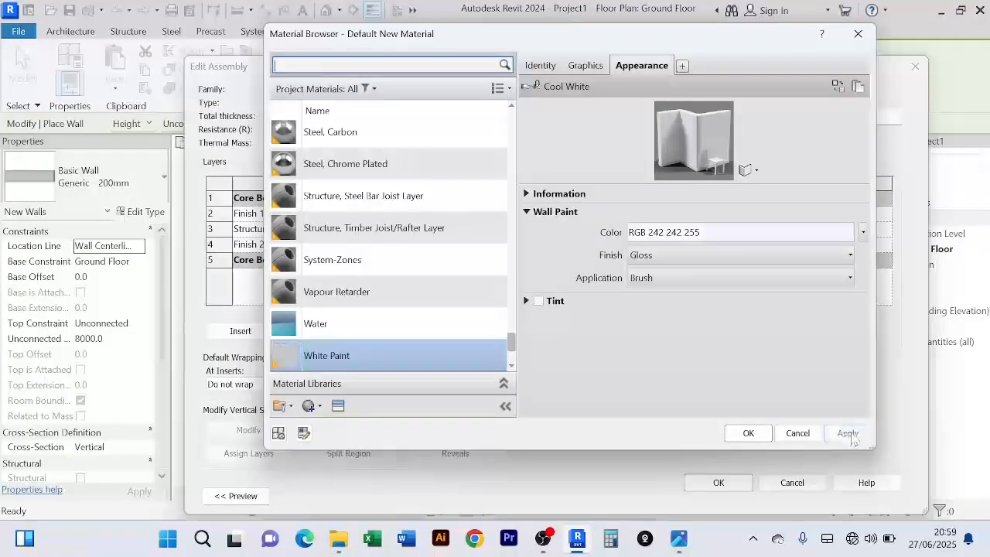
click(748, 433)
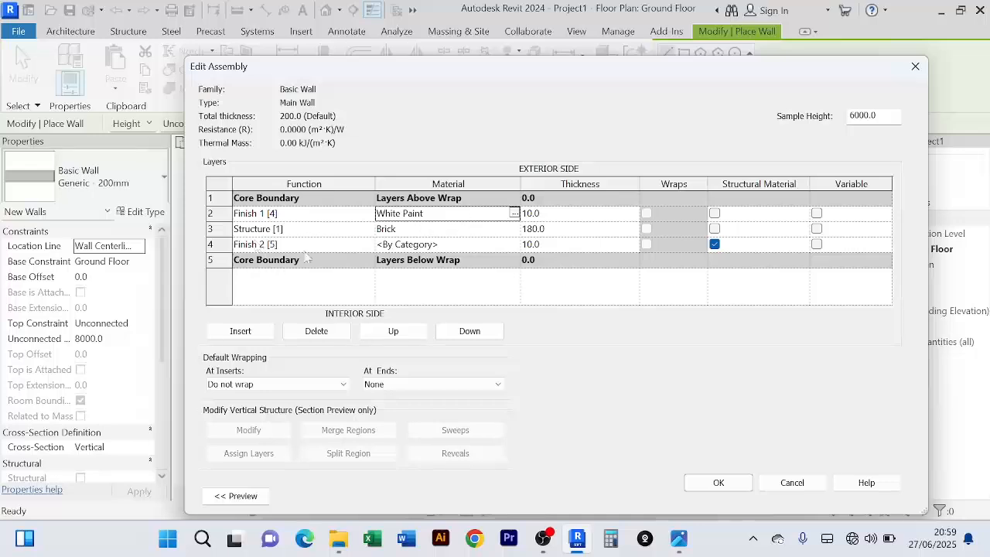
Create a new material for the Finish 2 [5] layer in row 4
click(510, 246)
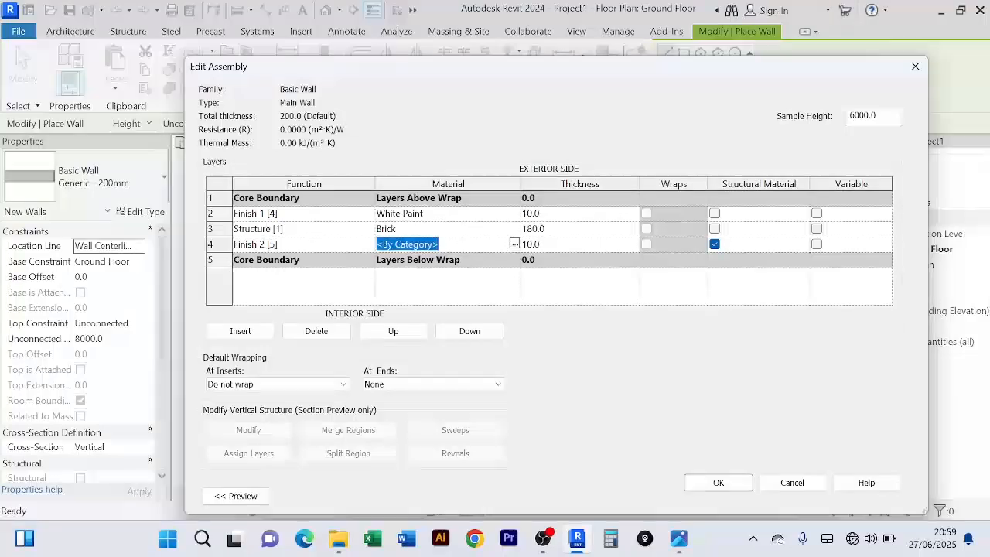
click(513, 245)
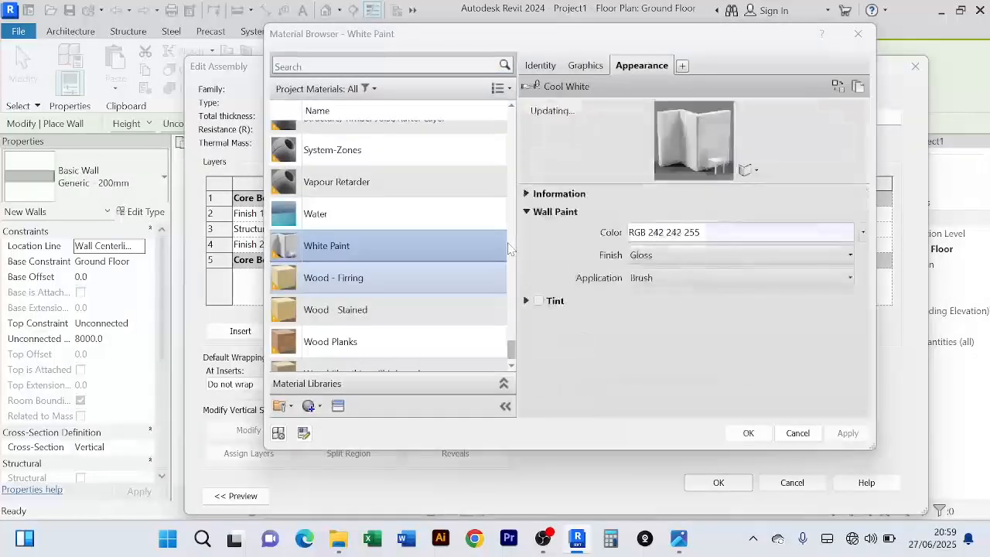
scroll(344, 340, down, 1)
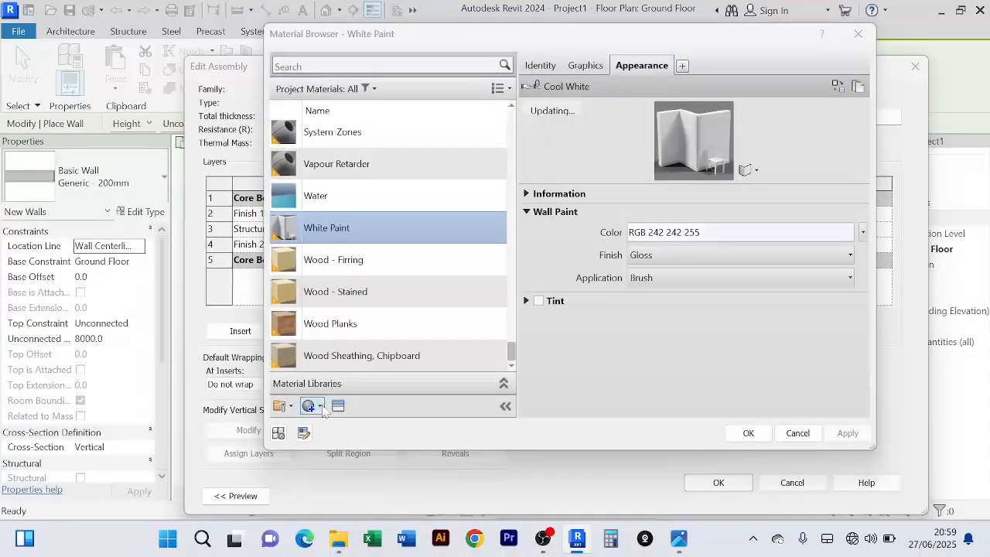
click(319, 408)
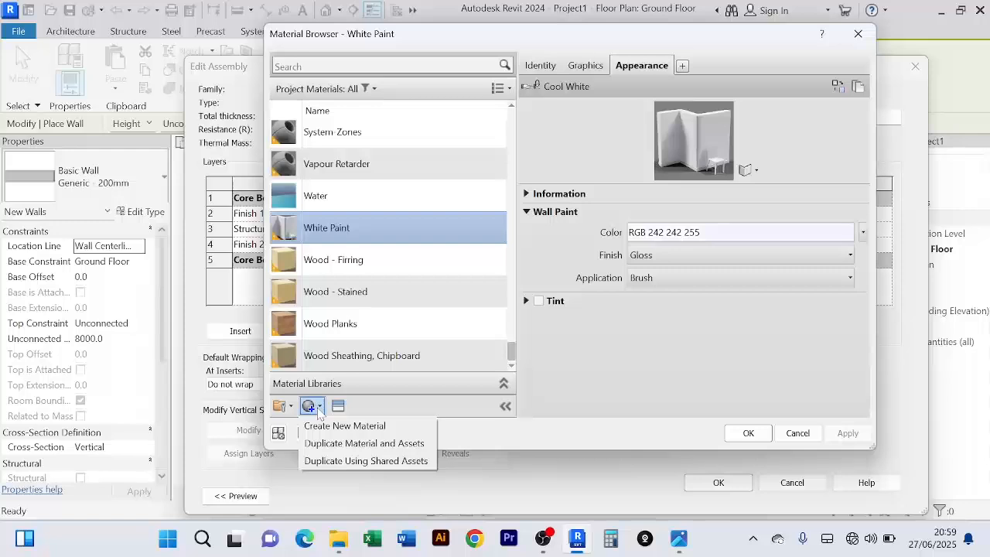
click(327, 426)
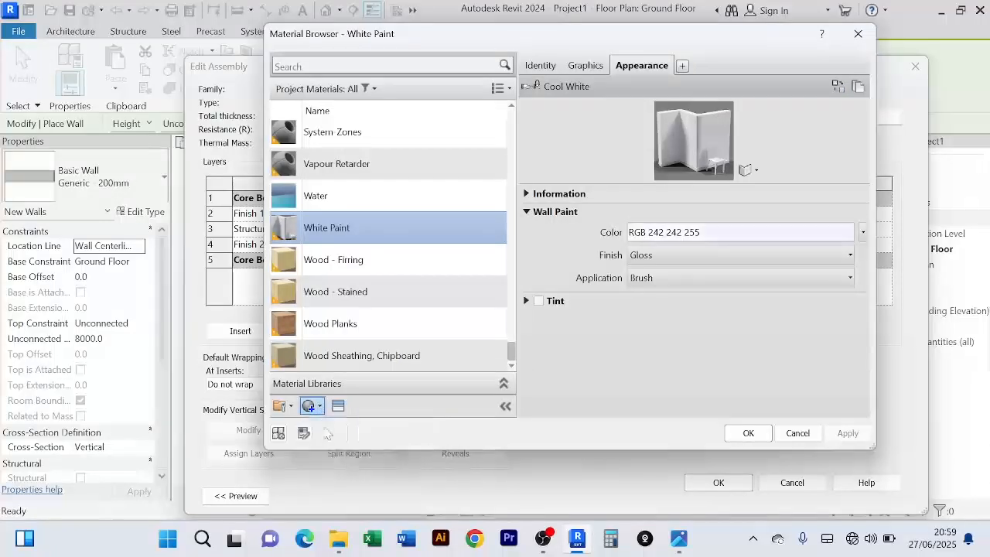
Rename the new material for the Finish 2 [5] layer as Brown Color
right_click(329, 230)
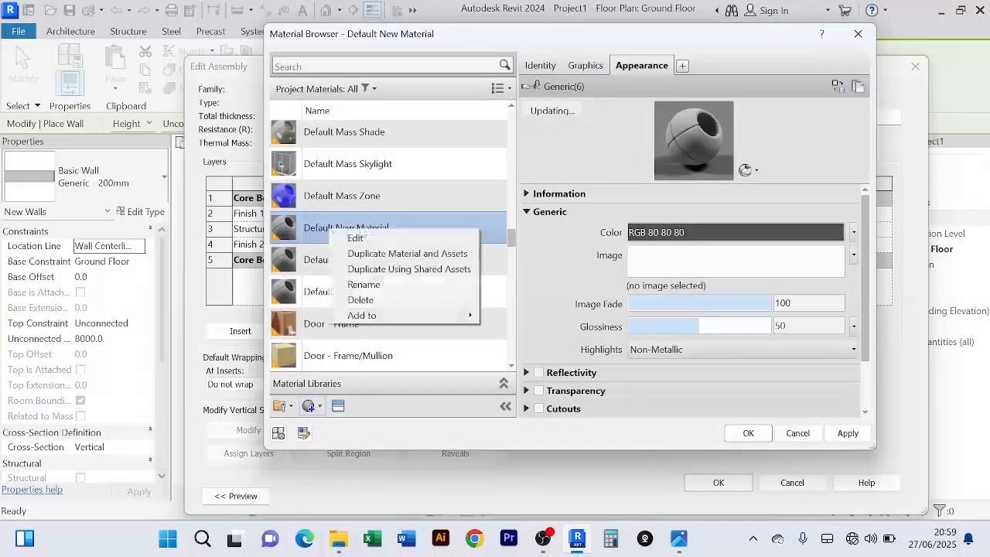
click(398, 284)
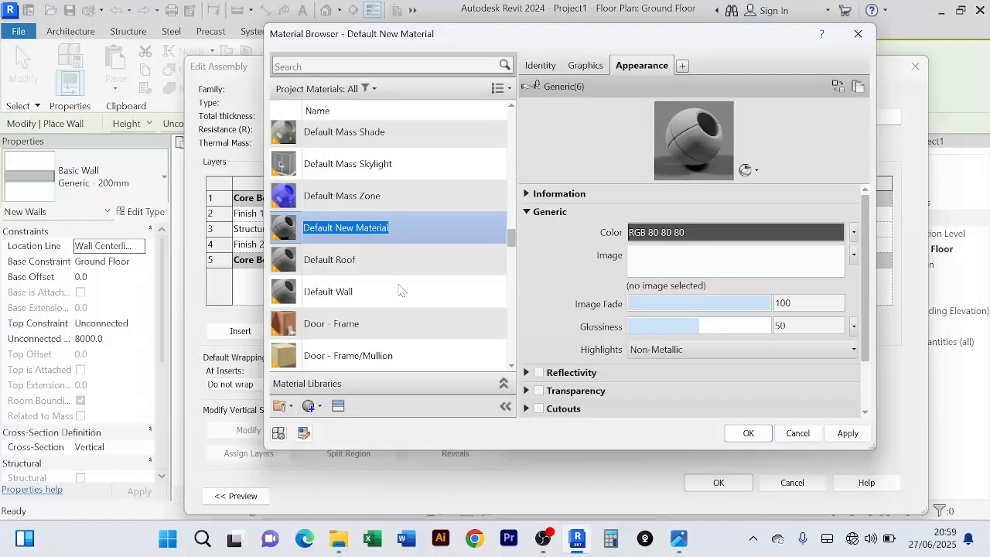
text(Bro)
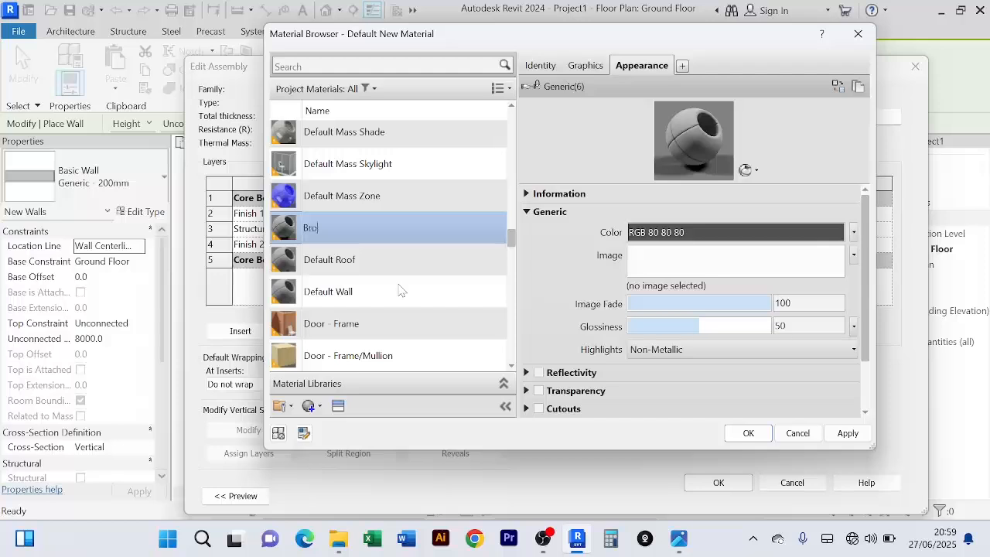
text(wn Color)
key(Return)
Set the Brown Color material's shading color to a muted reddish brown, RGB 136-081-081
click(584, 67)
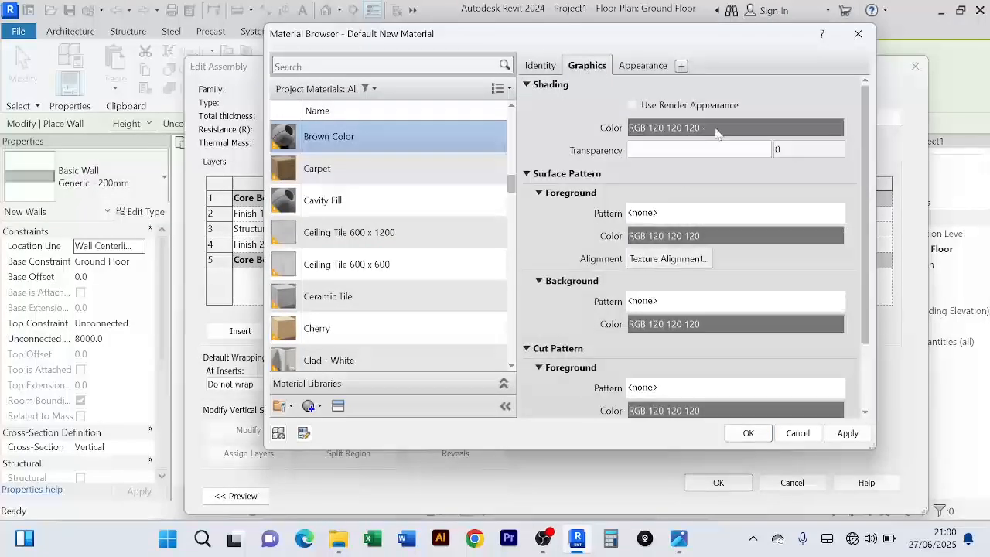
click(716, 130)
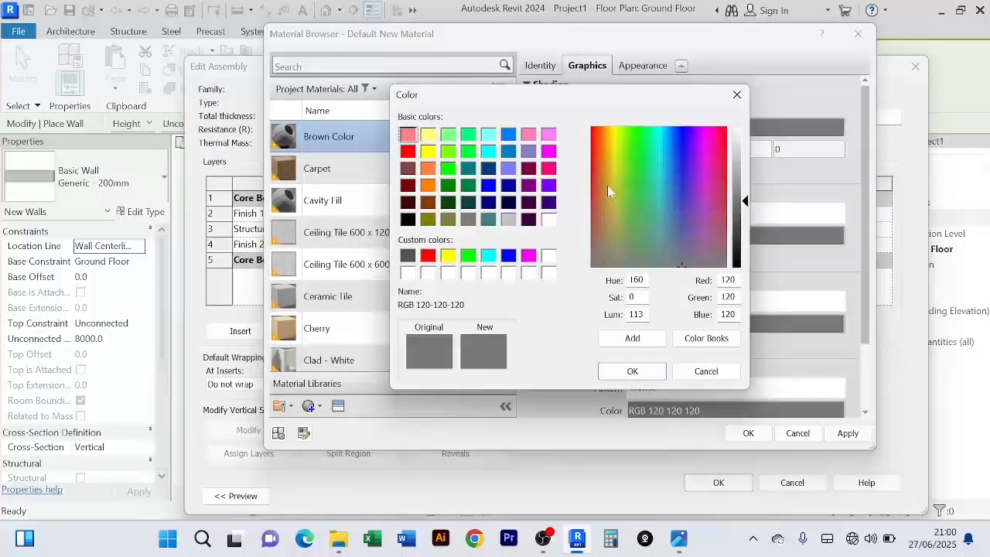
mouse_move(609, 193)
mouse_down()
mouse_move(592, 193)
mouse_move(592, 230)
mouse_up()
drag(745, 201, 745, 208)
click(640, 372)
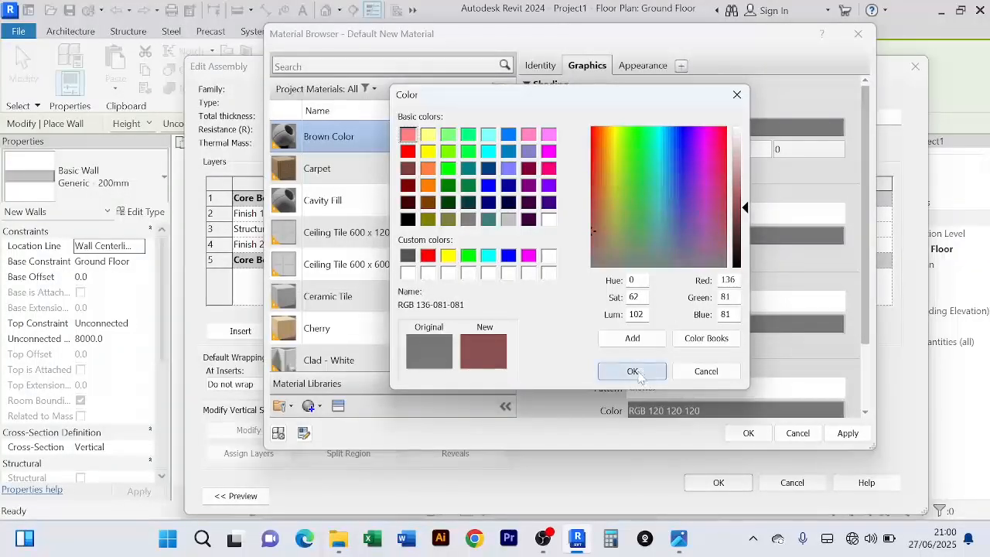
Replace Brown Color's appearance with Chocolate from the Appearance Library's Wall Paint category, and assign the material to the Finish 2 [5] layer
click(643, 66)
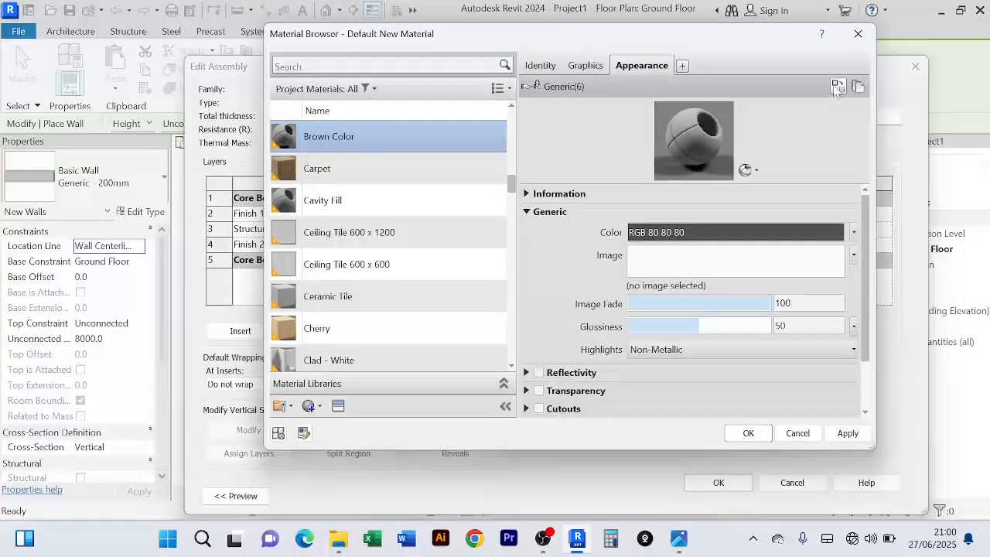
click(837, 86)
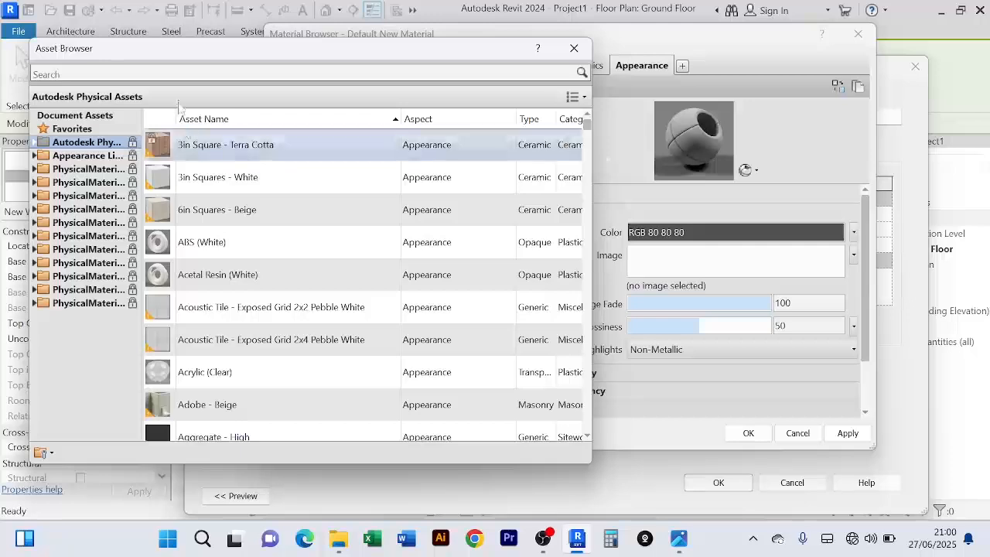
click(305, 74)
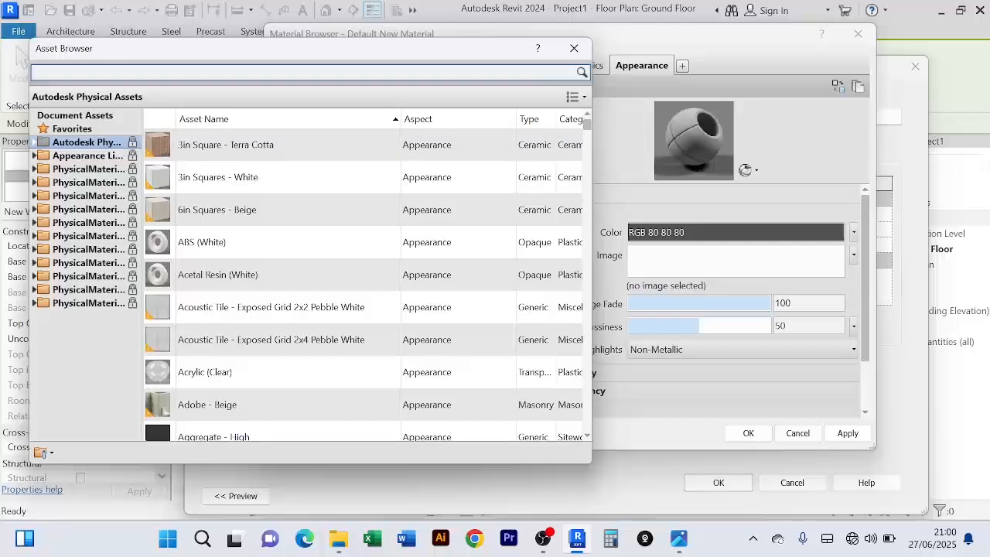
text(paint)
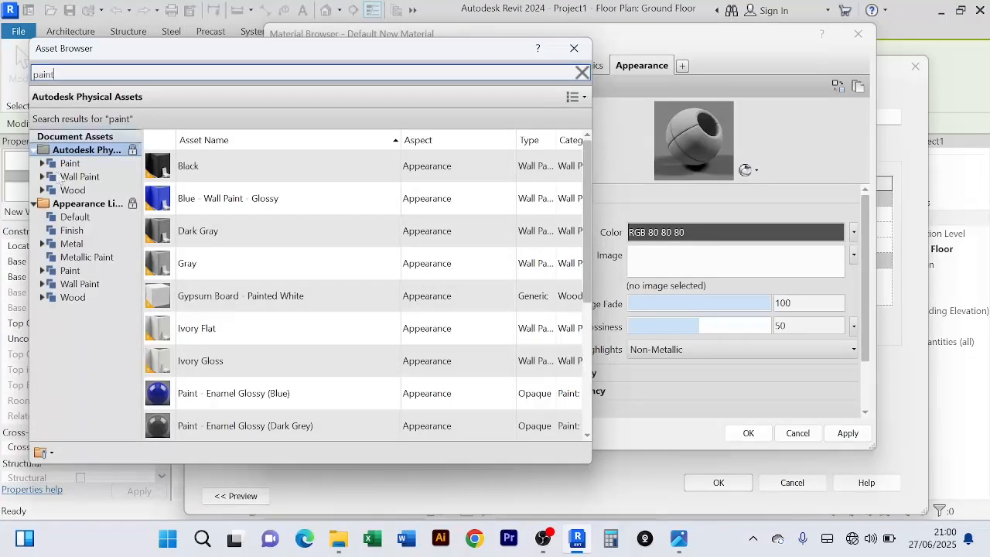
click(58, 285)
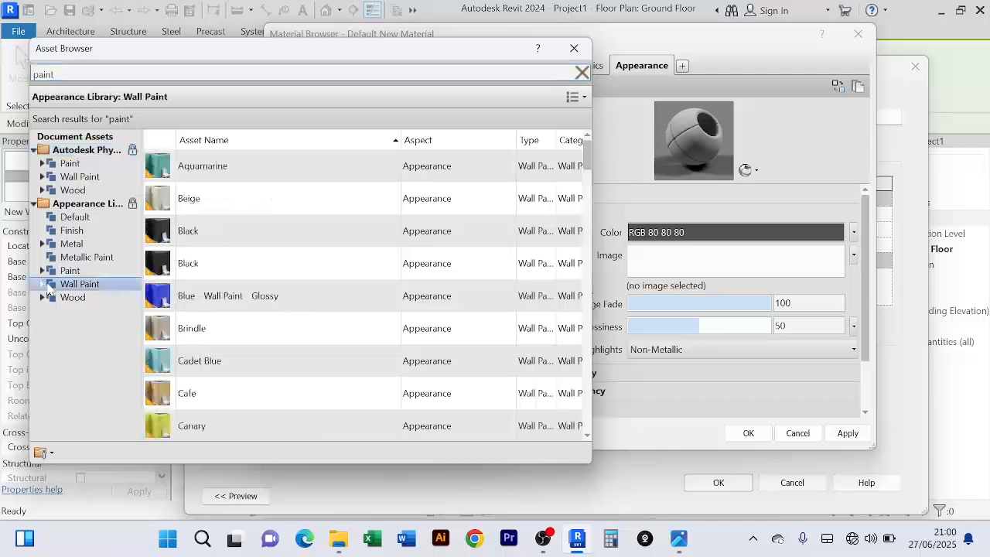
scroll(314, 206, down, 2)
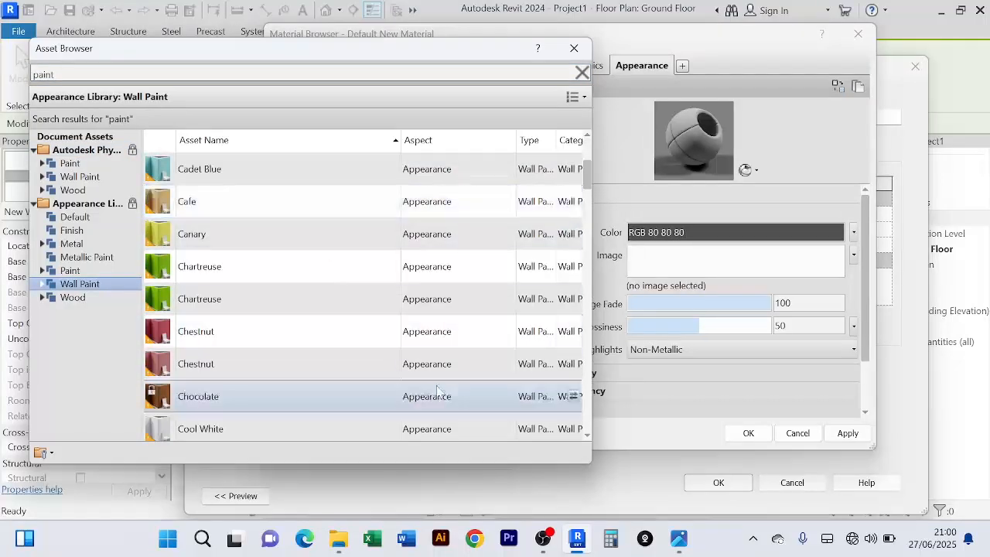
click(574, 396)
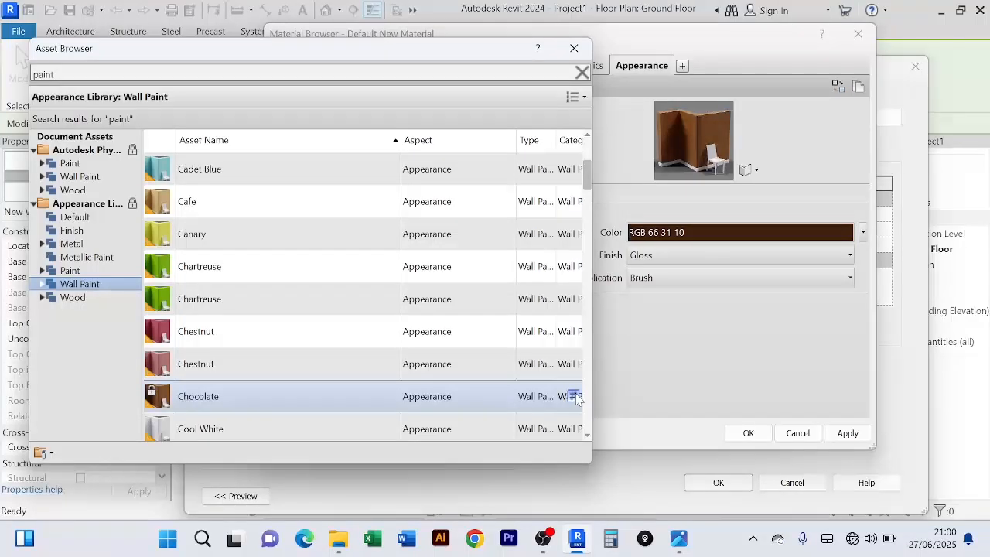
click(574, 48)
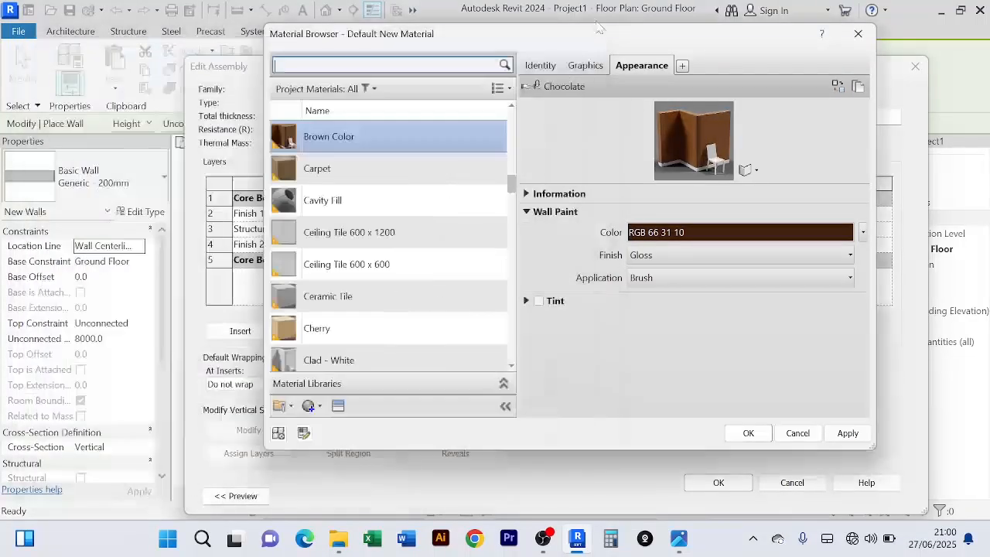
click(847, 435)
click(748, 433)
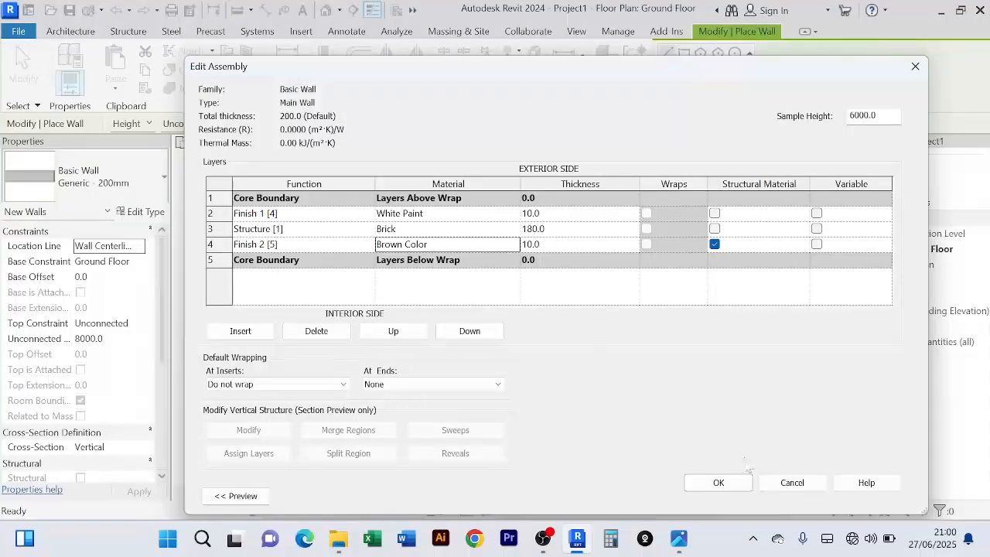
Accept the layer assembly and apply the type properties of the Main Wall type
click(716, 482)
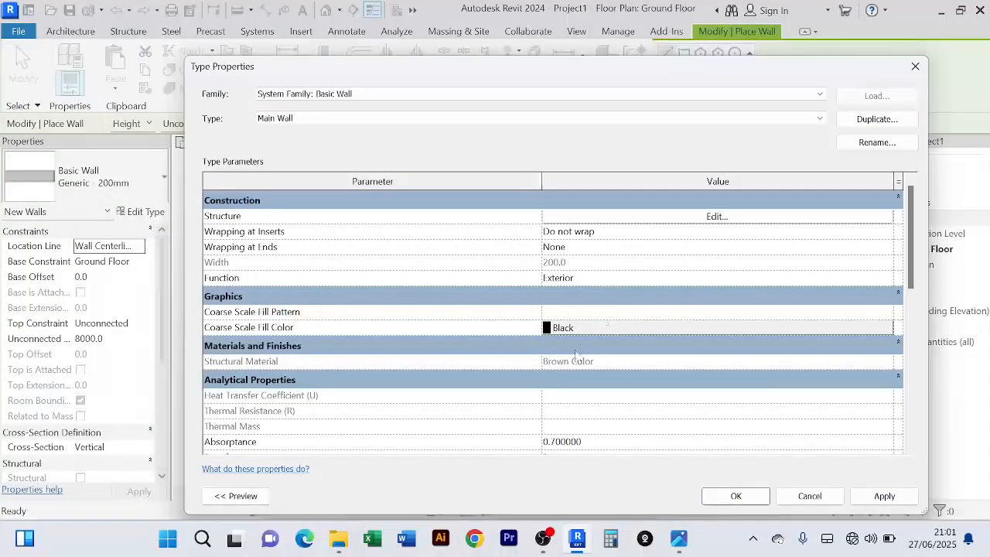
scroll(449, 342, down, 4)
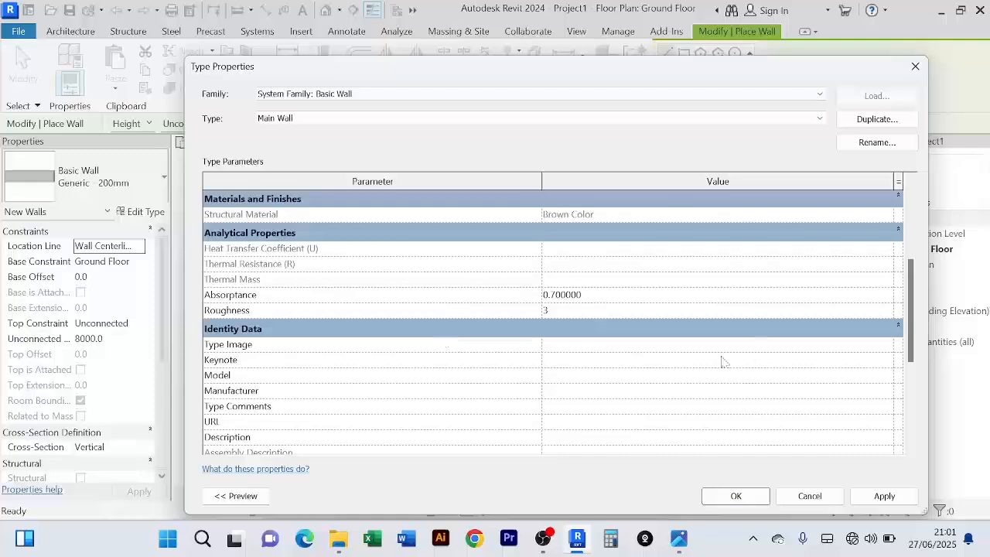
scroll(581, 352, down, 4)
scroll(579, 349, up, 7)
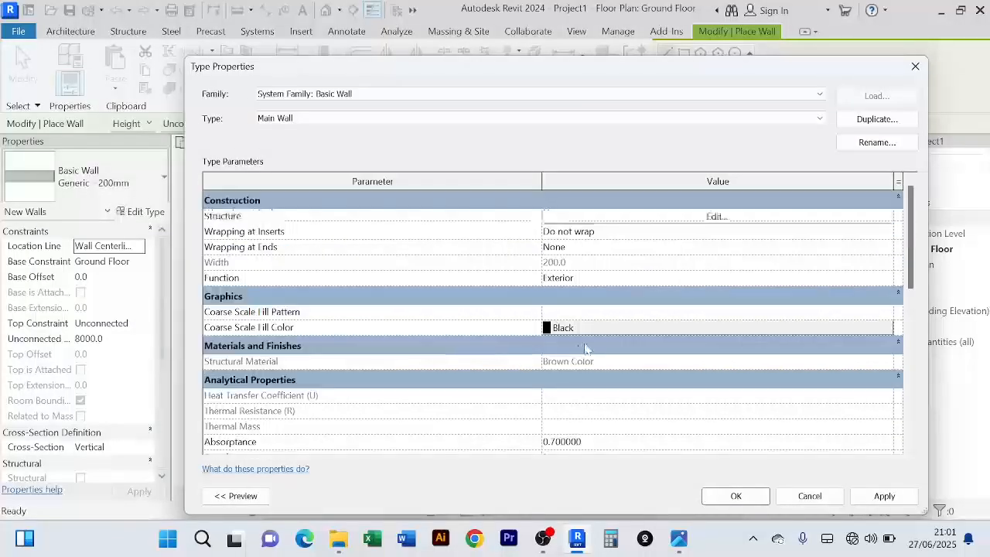
click(898, 497)
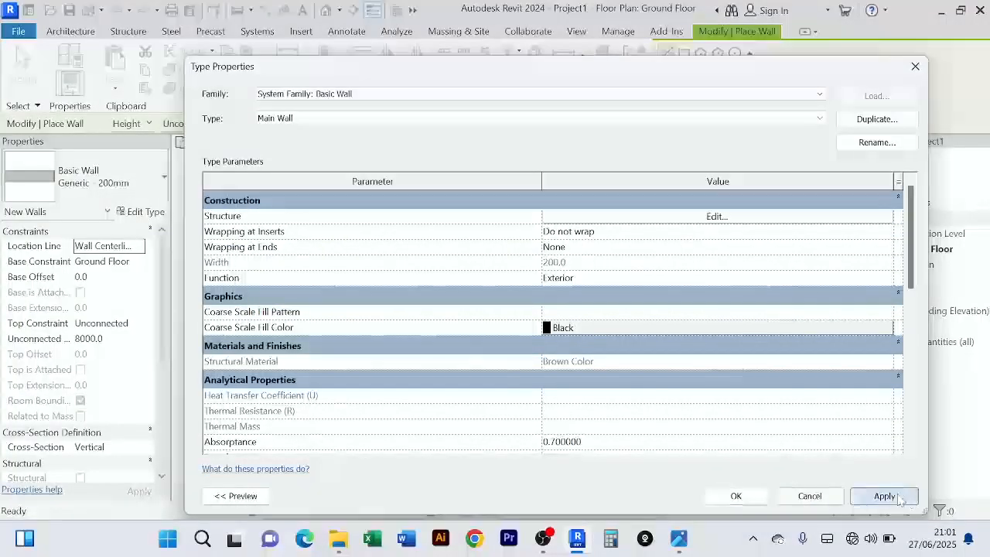
click(736, 496)
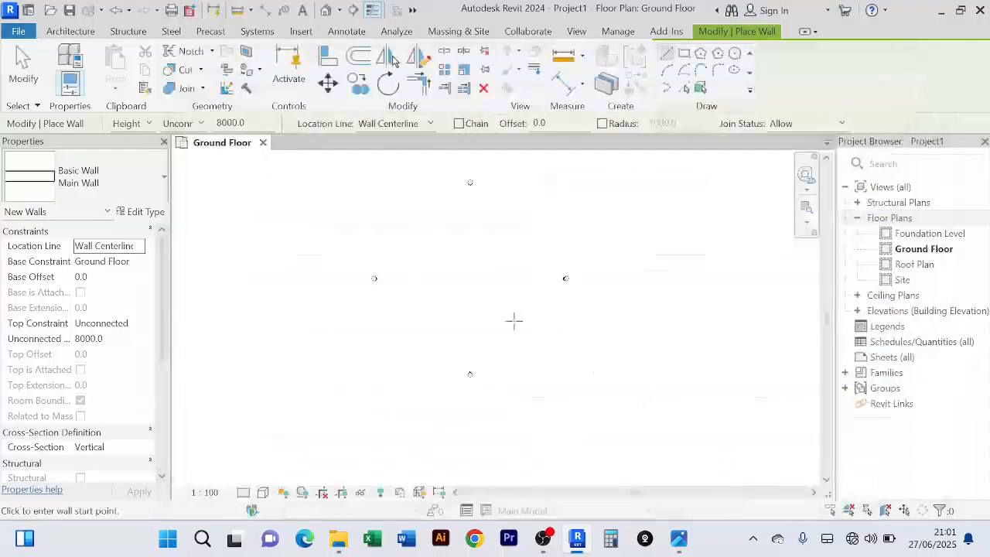
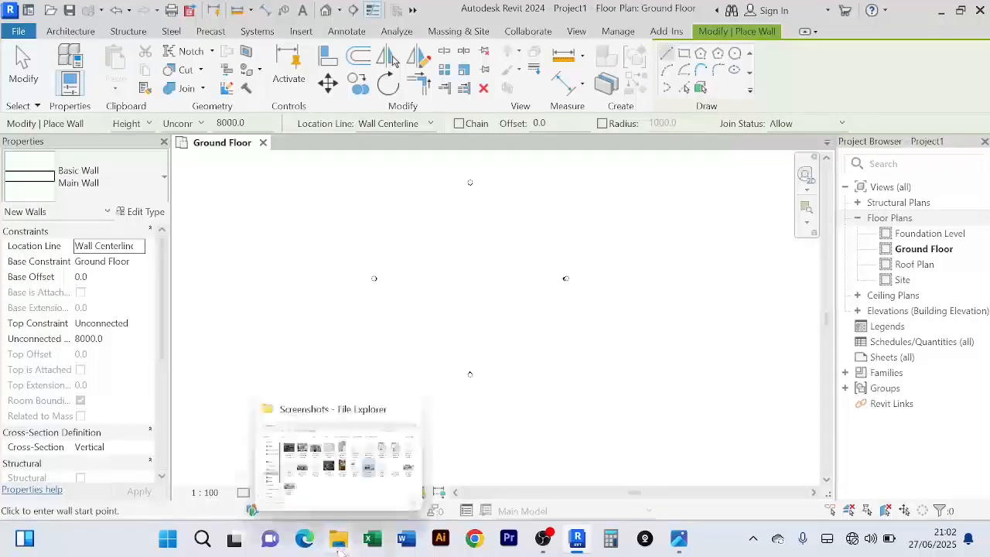
Open the Floor Plan For YouTube project from the Desktop folder to use as a reference
click(342, 545)
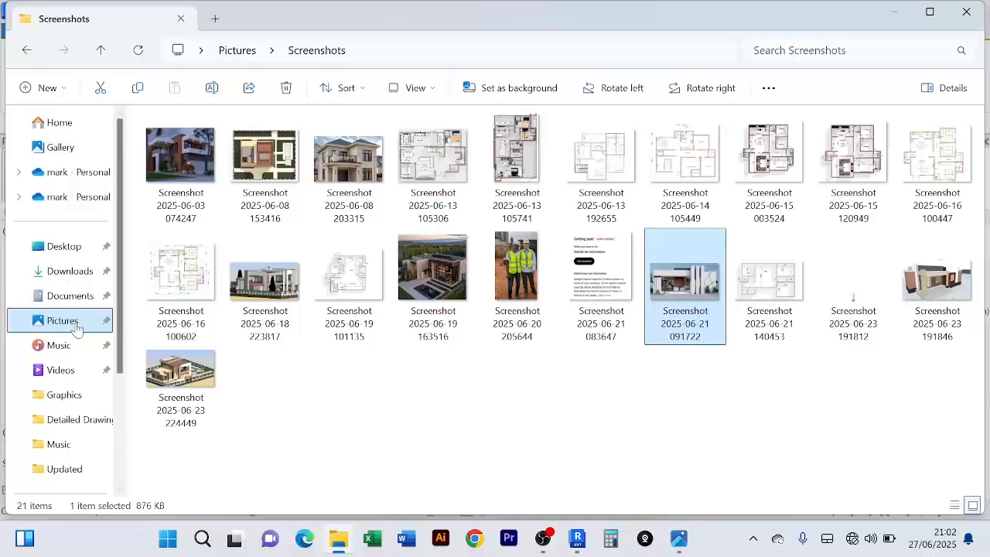
click(68, 246)
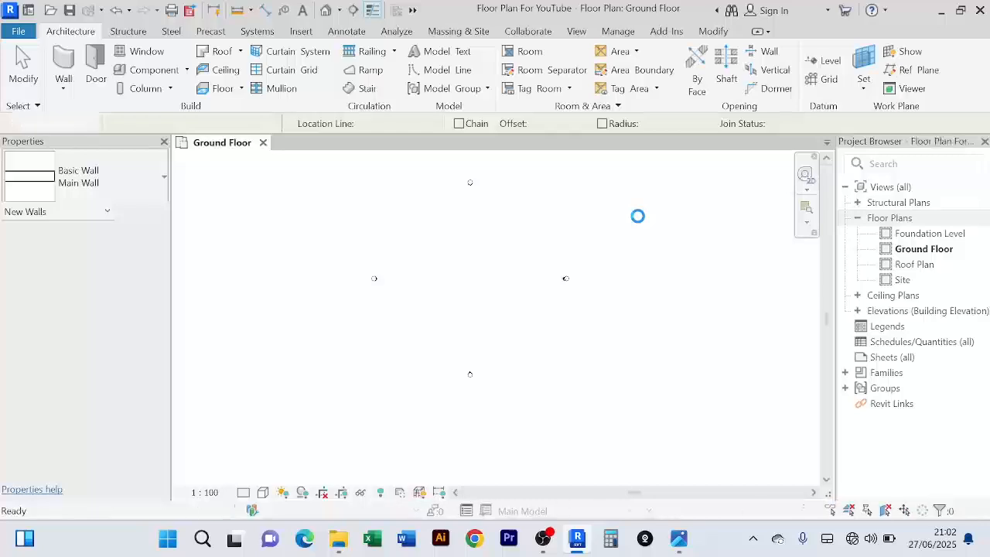
scroll(525, 316, up, 4)
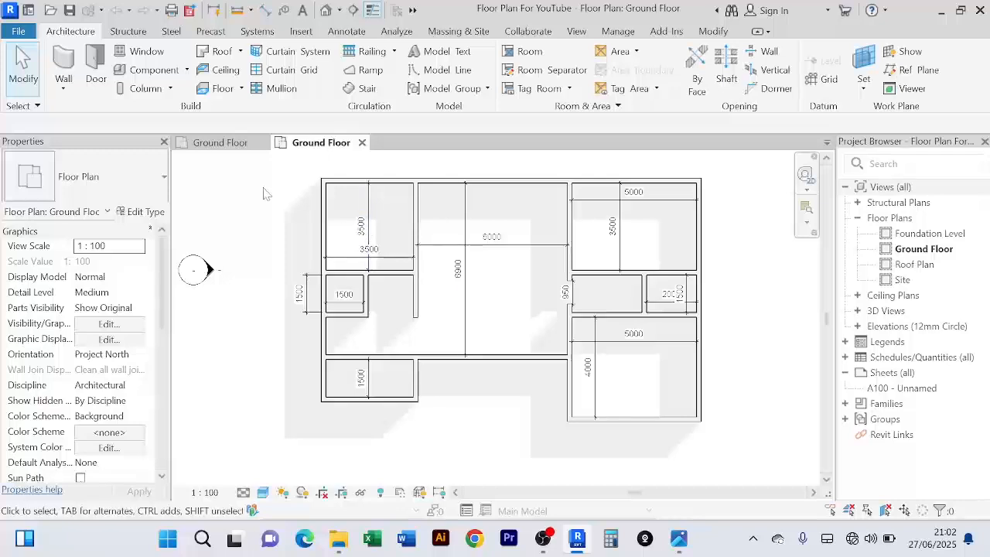
click(210, 145)
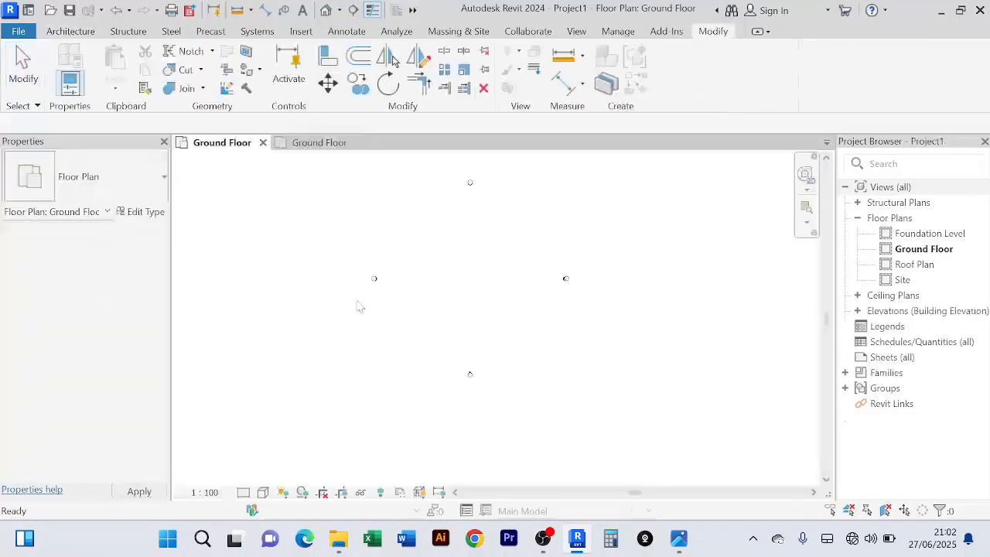
key(w)
key(a)
middle_drag(462, 279, 439, 294)
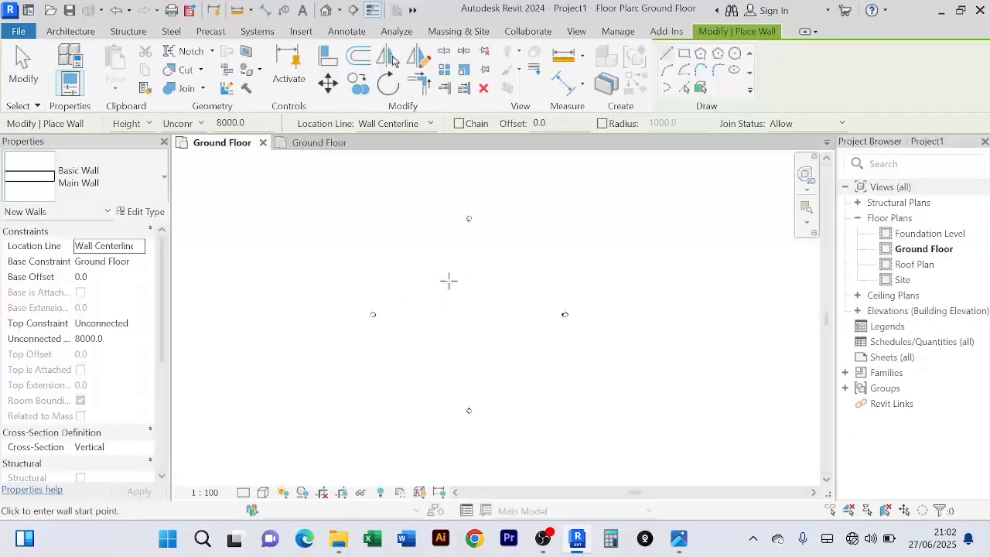
scroll(438, 269, up, 2)
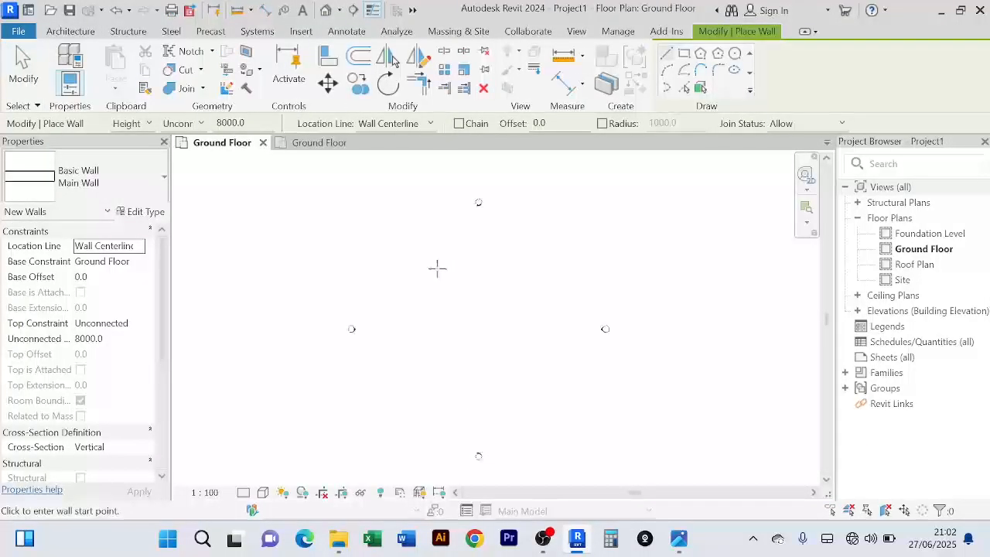
Examine the room layout and dimensions in the reference project's Ground Floor plan, and return to Project1
click(328, 142)
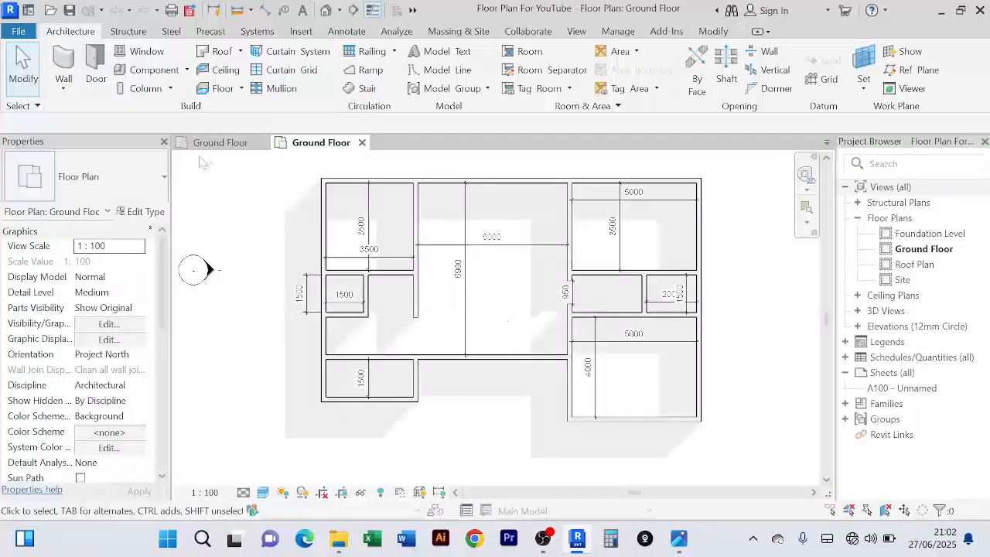
click(211, 143)
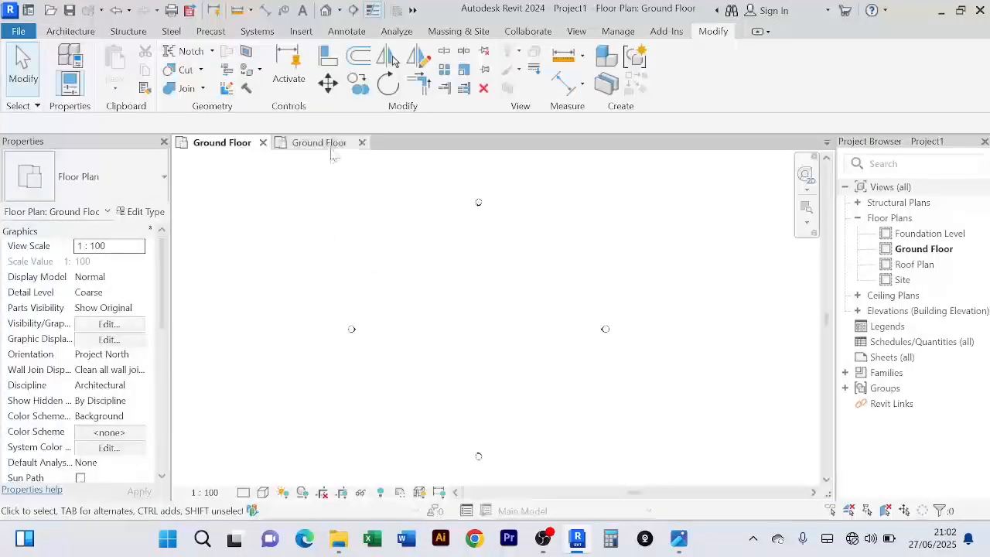
click(328, 144)
scroll(370, 438, up, 3)
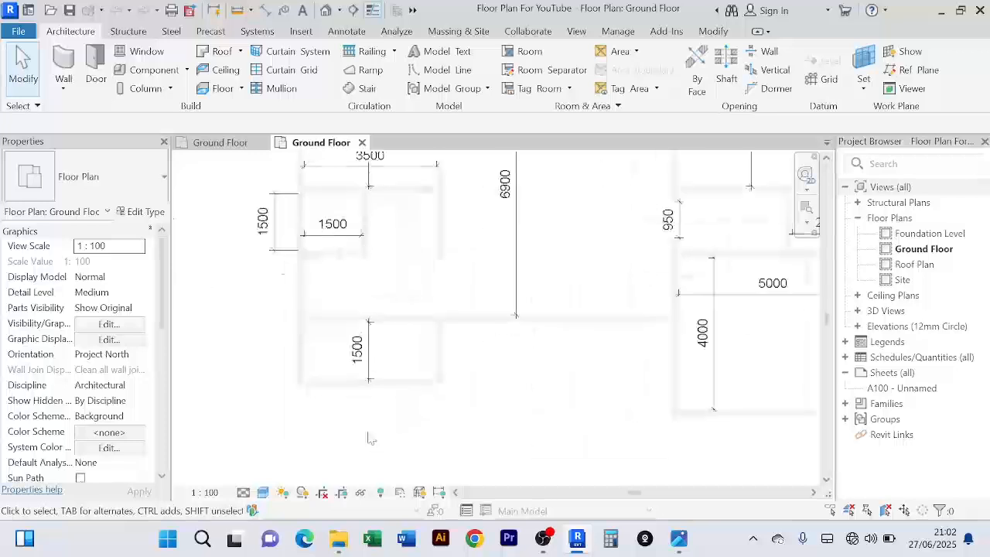
scroll(431, 413, down, 3)
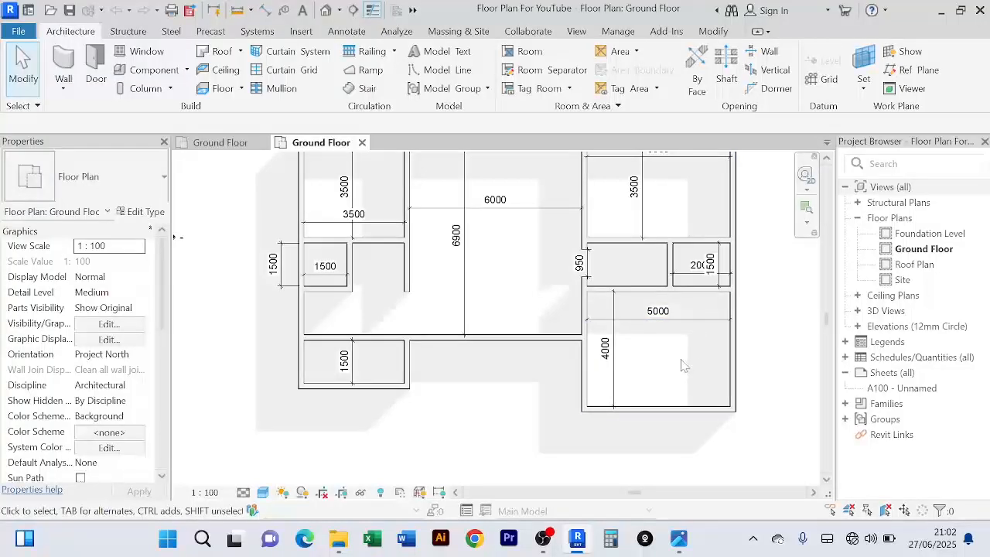
click(223, 142)
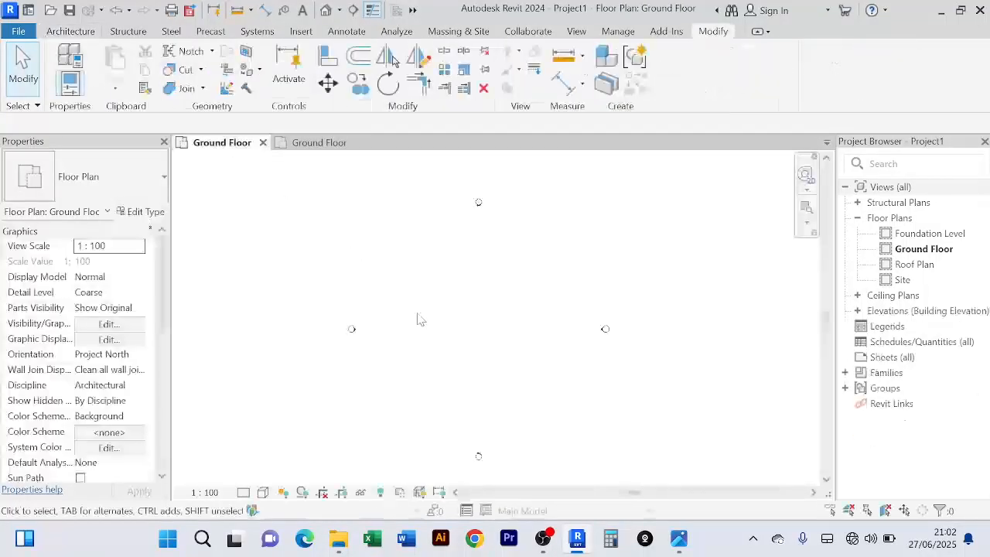
Draw a horizontal architectural wall of the Main Wall type, about 35000 mm long, in the lower area between the elevation markers
middle_drag(419, 320, 383, 293)
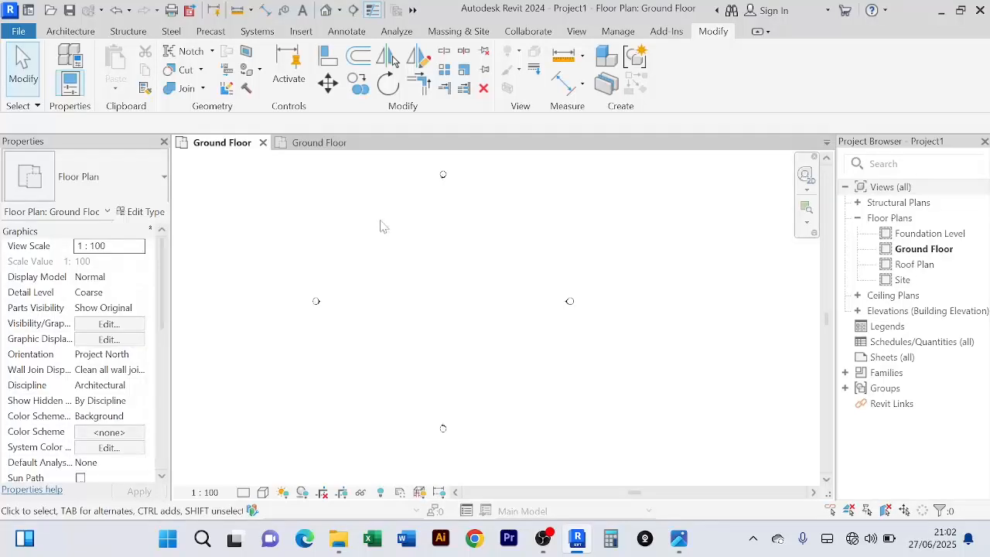
click(60, 32)
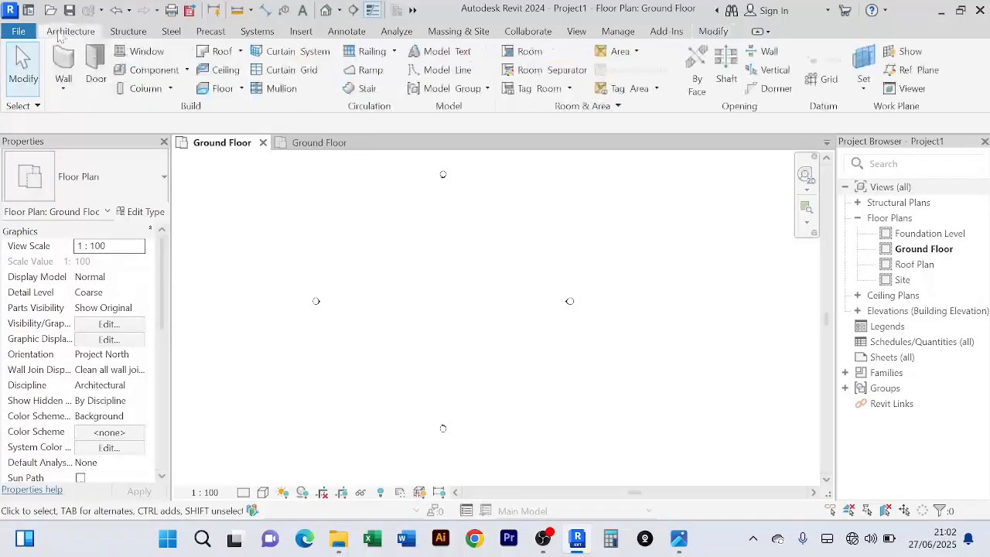
click(65, 87)
click(94, 116)
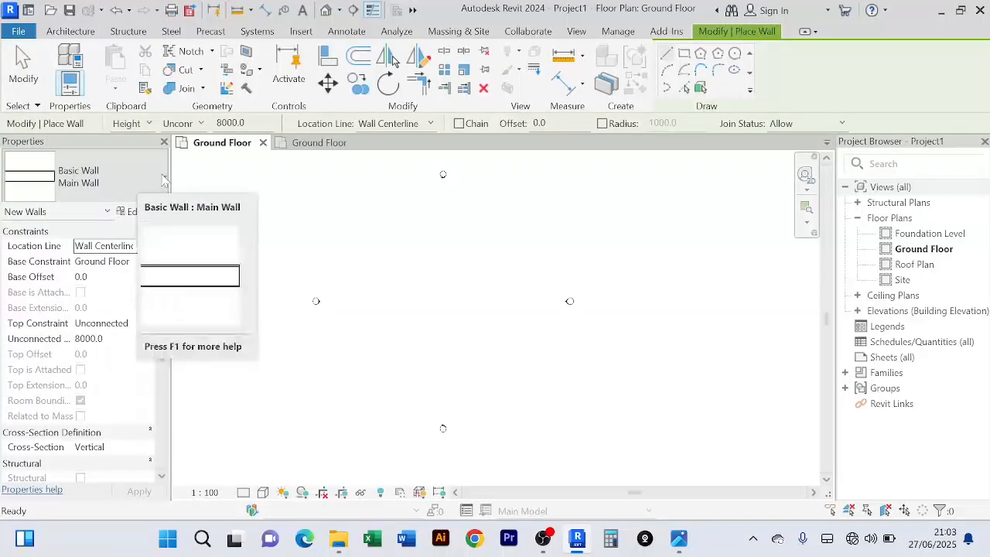
click(157, 188)
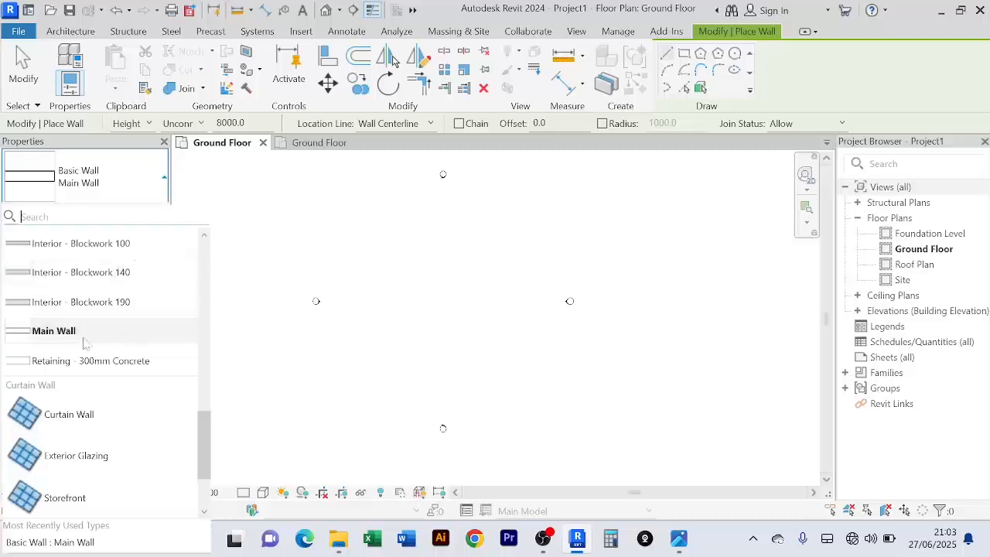
click(165, 178)
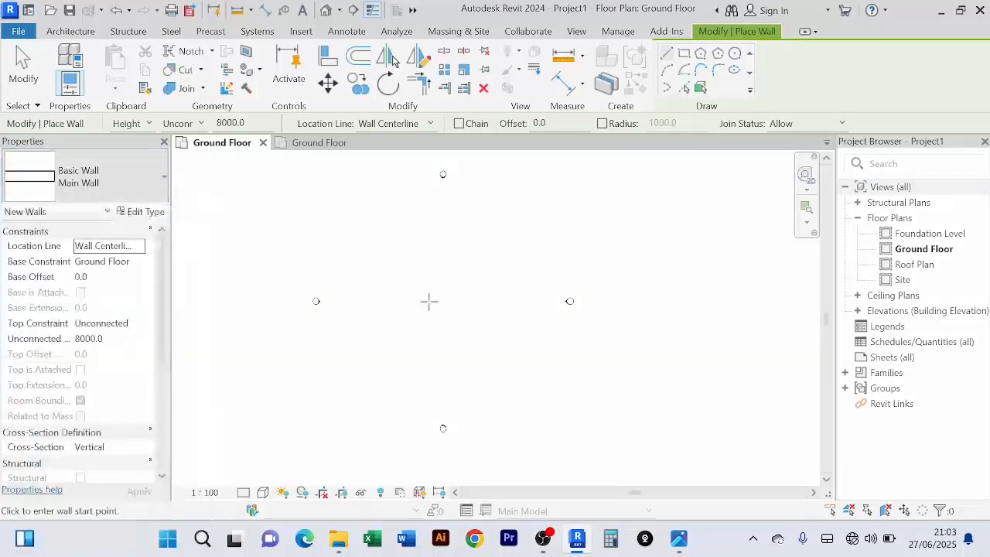
click(366, 350)
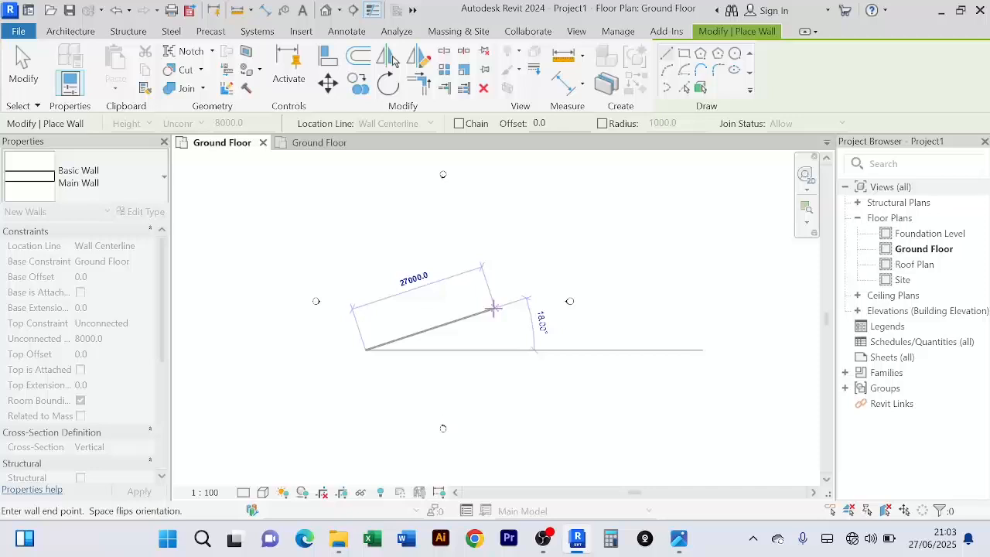
key(shift)
key(shift)
key(shift)
key(shift)
key(shift)
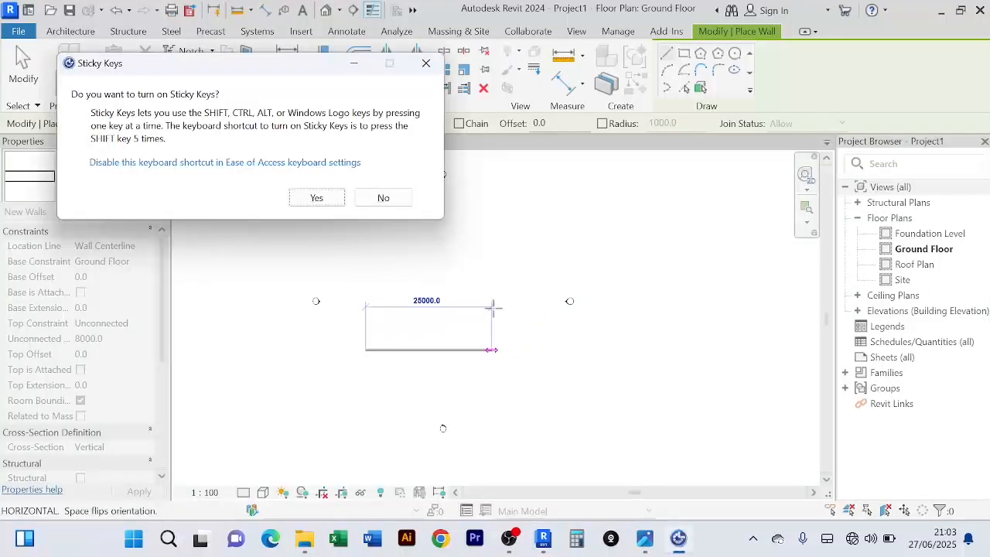
click(383, 198)
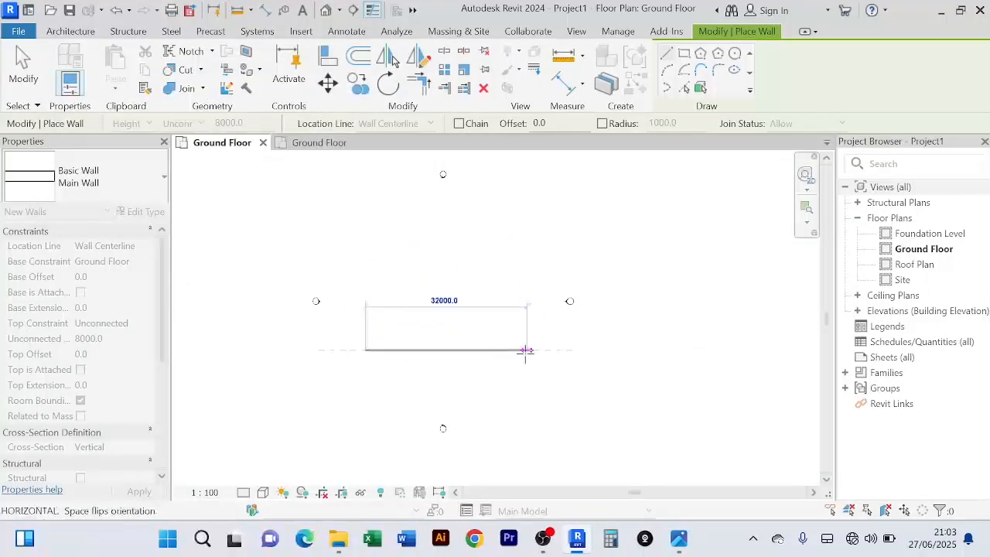
scroll(526, 351, up, 3)
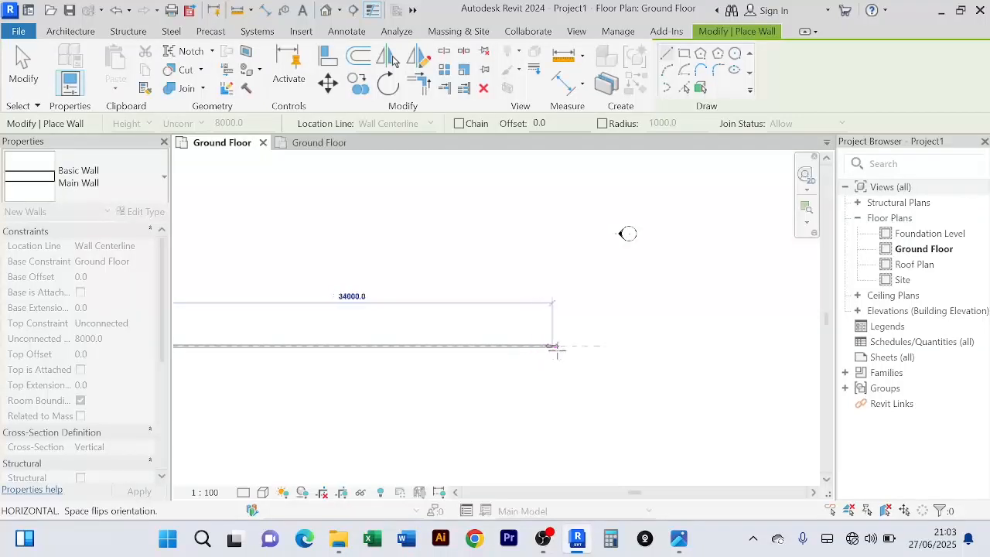
click(564, 347)
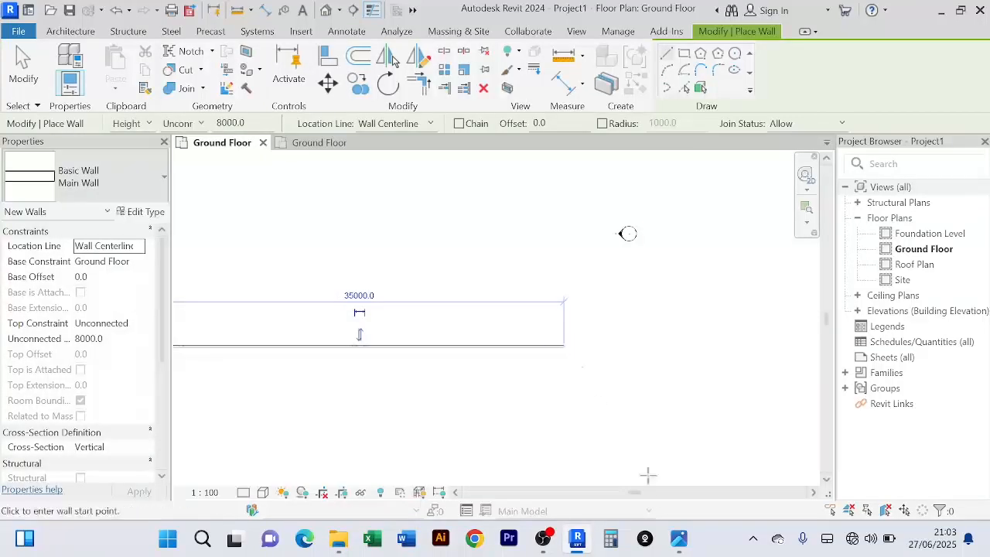
Draw a vertical Main Wall about 24000 mm long, crossing the horizontal wall near its east end, and end the Wall command
scroll(629, 419, down, 3)
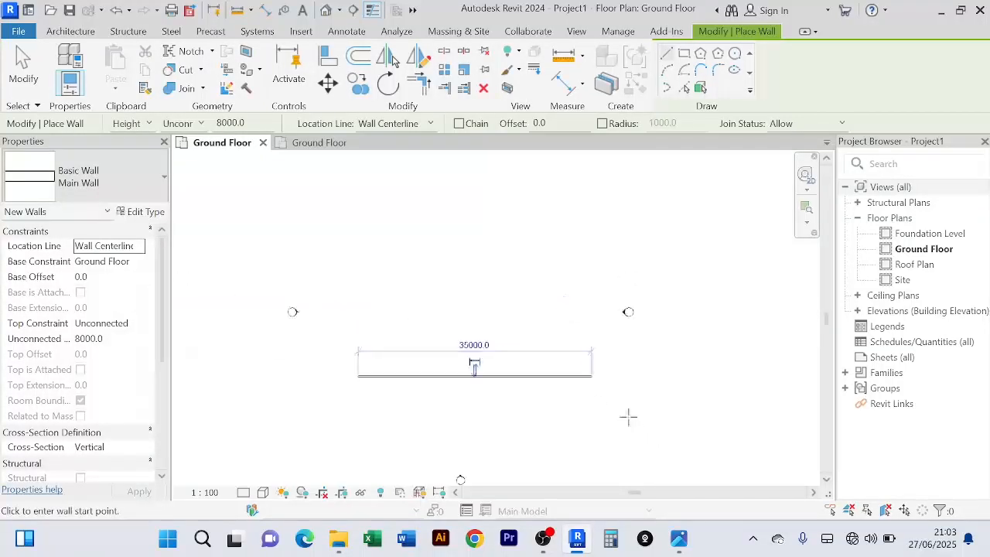
click(583, 399)
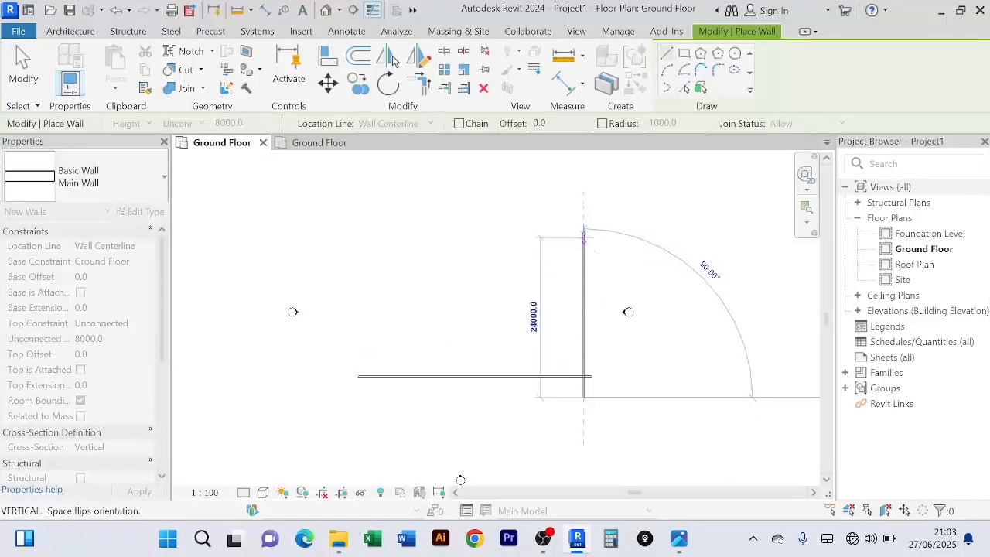
click(583, 236)
right_click(656, 217)
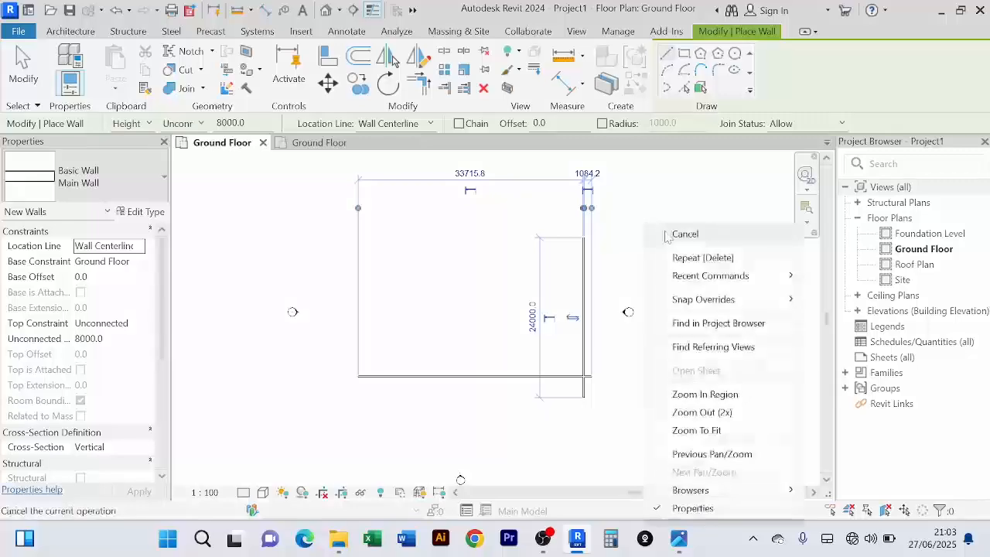
click(670, 233)
right_click(670, 217)
click(692, 228)
right_click(681, 219)
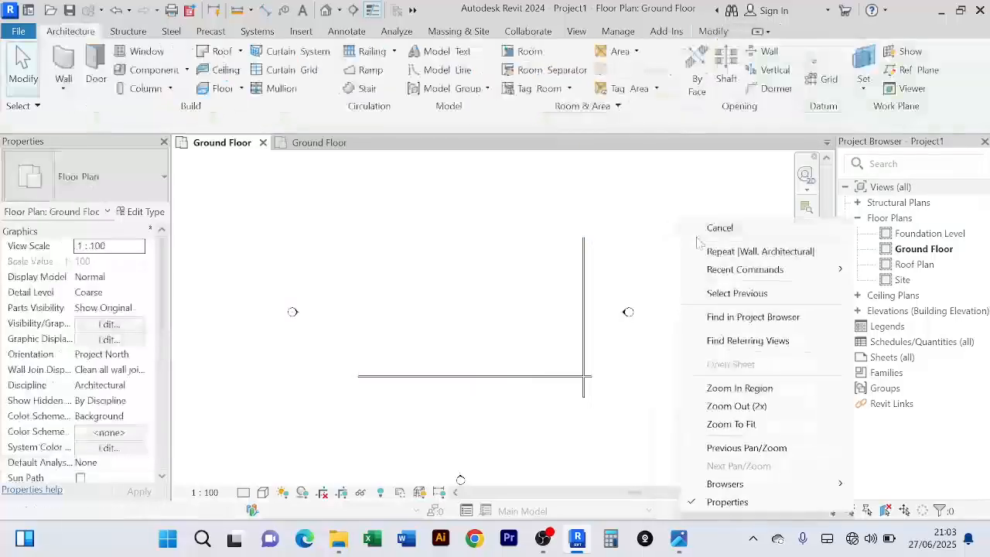
click(701, 229)
right_click(661, 205)
click(682, 215)
right_click(656, 199)
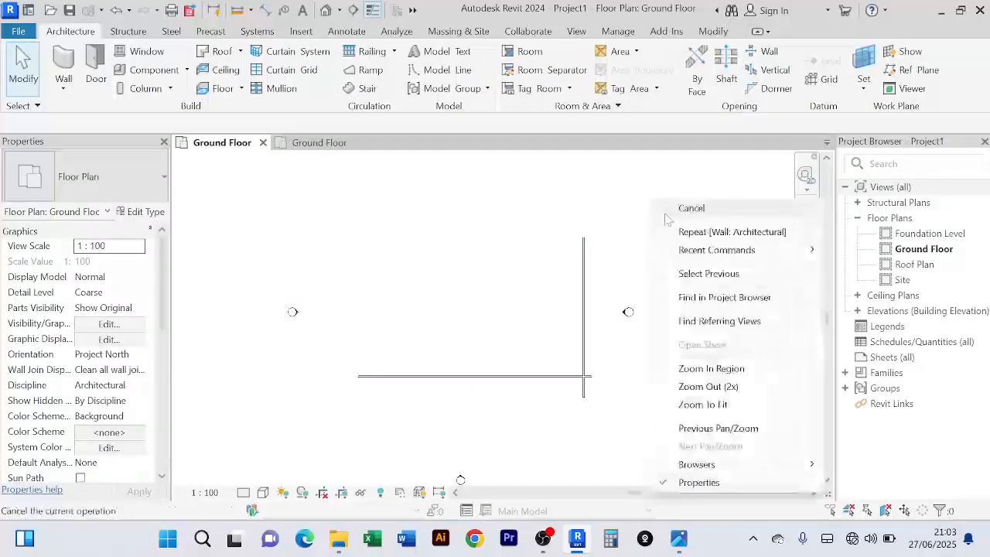
click(678, 208)
right_click(656, 205)
click(681, 210)
right_click(657, 203)
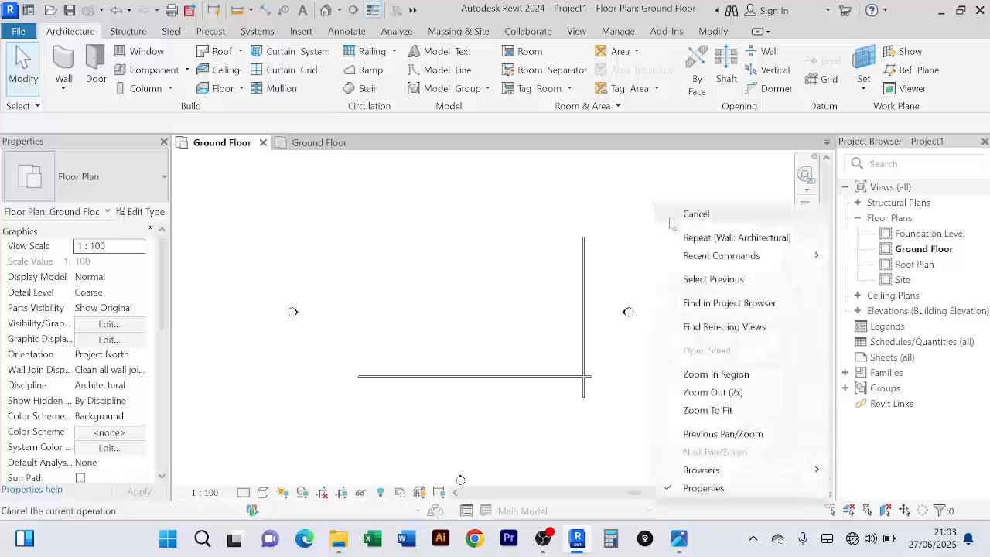
click(668, 213)
Examine how the two walls cross and overshoot each other at the southeast corner of the plan
scroll(657, 221, down, 3)
scroll(637, 244, up, 8)
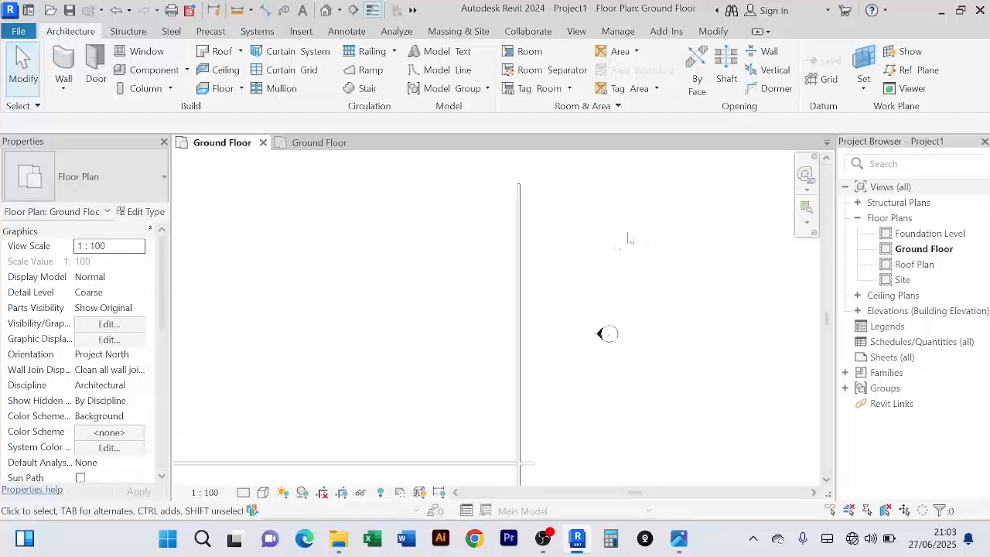
scroll(648, 251, down, 4)
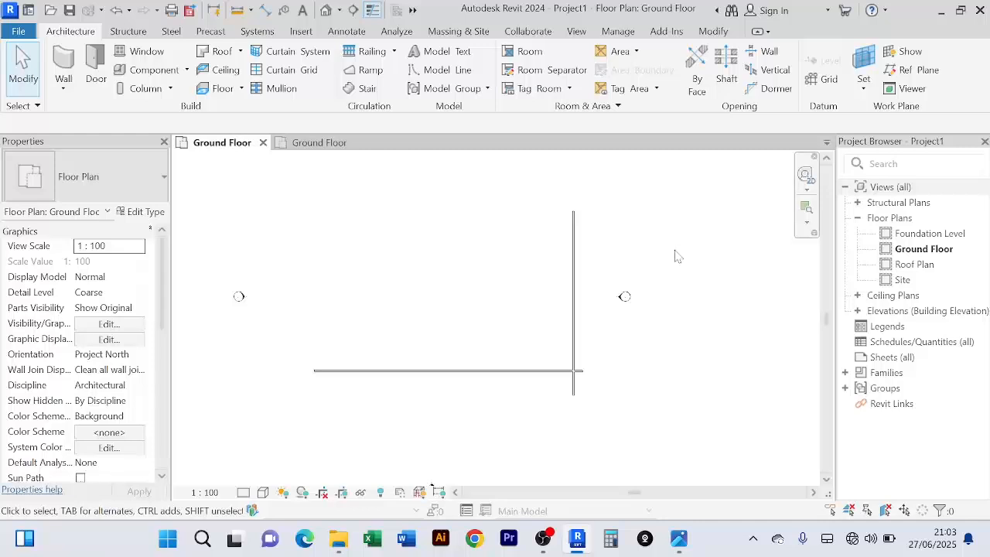
scroll(586, 362, up, 3)
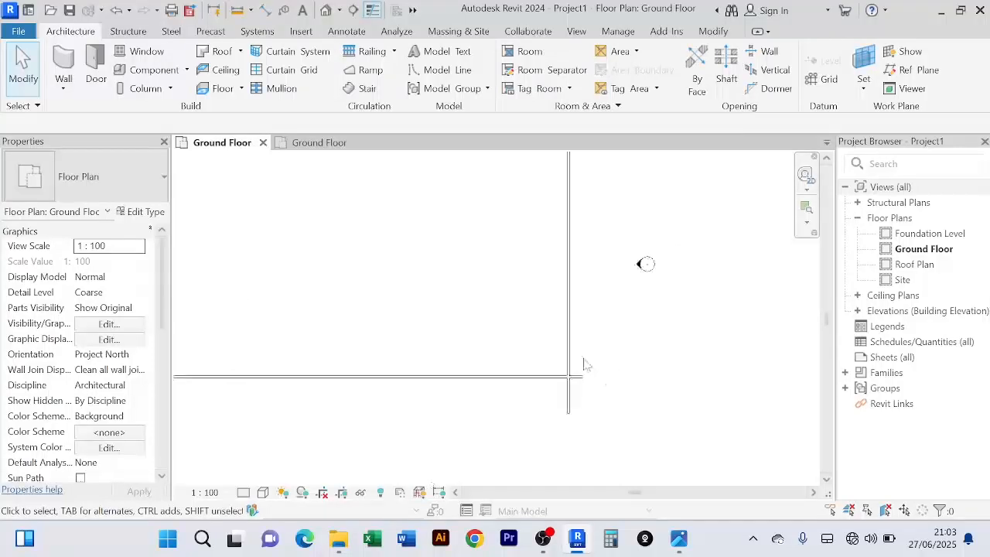
scroll(586, 362, down, 3)
middle_drag(601, 346, 612, 290)
scroll(585, 340, up, 4)
middle_drag(611, 337, 642, 397)
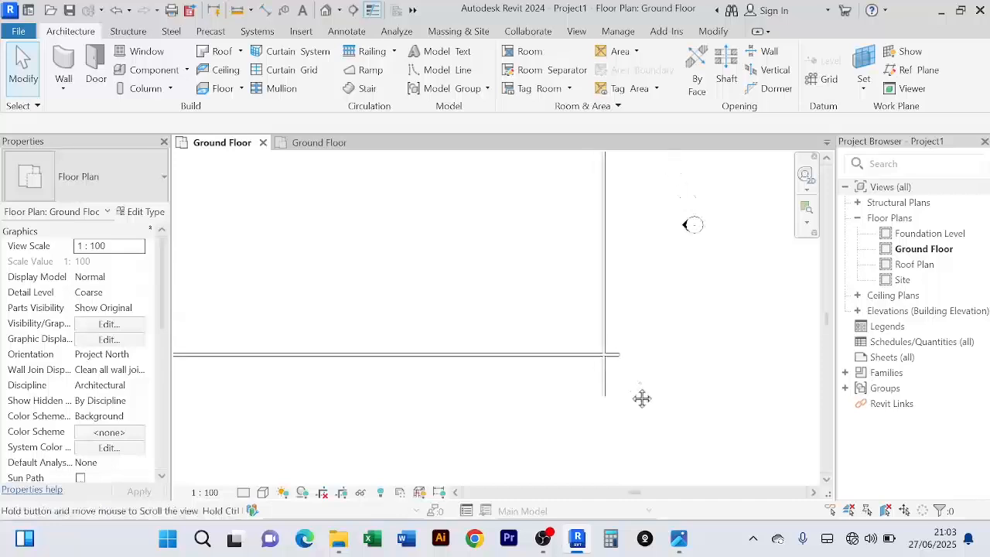
scroll(642, 364, up, 2)
scroll(641, 359, down, 3)
middle_drag(641, 358, 646, 384)
scroll(635, 373, down, 2)
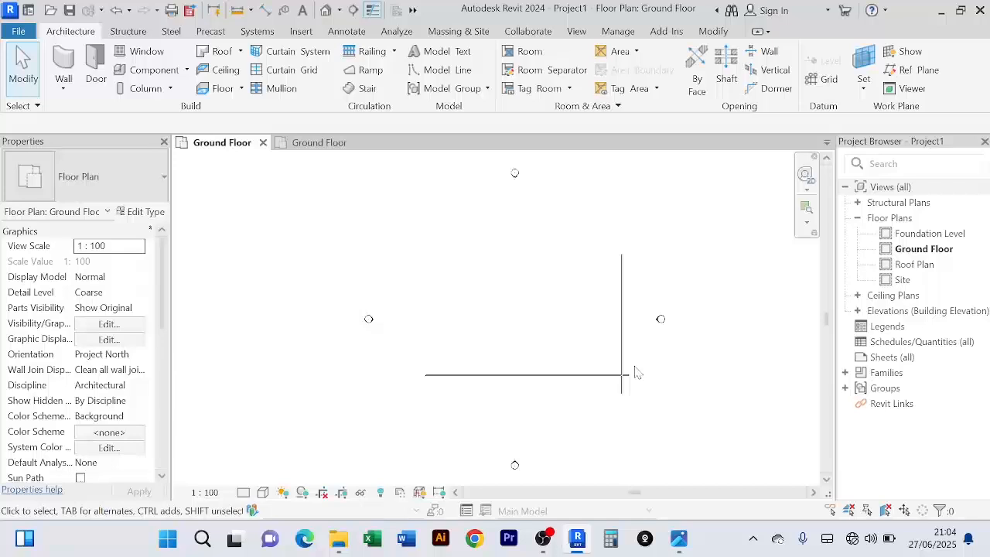
scroll(634, 370, up, 5)
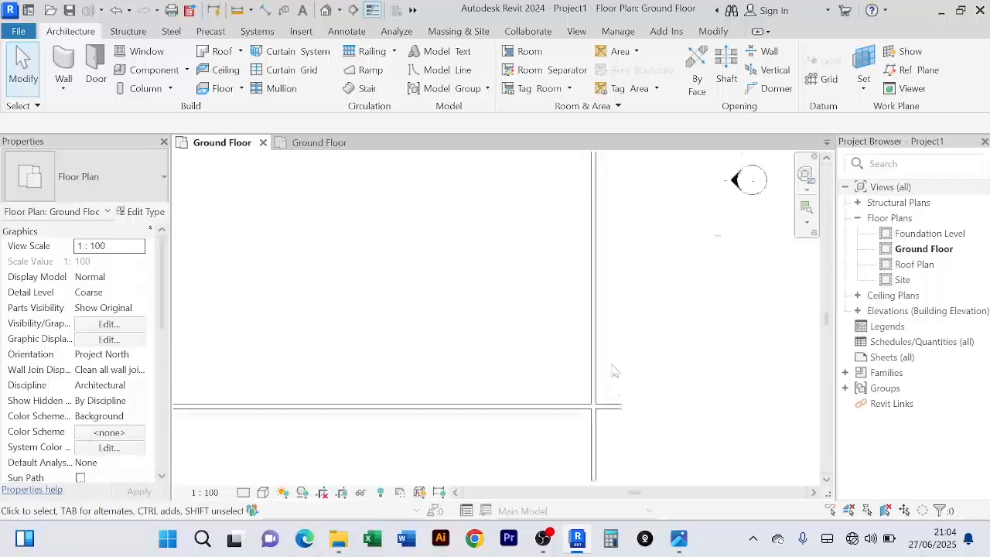
scroll(647, 359, down, 4)
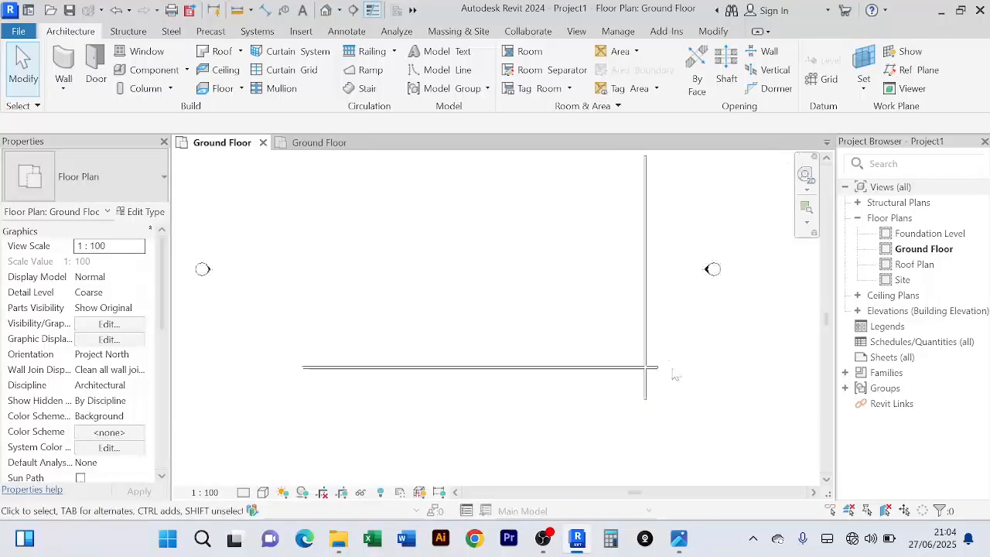
scroll(670, 390, up, 3)
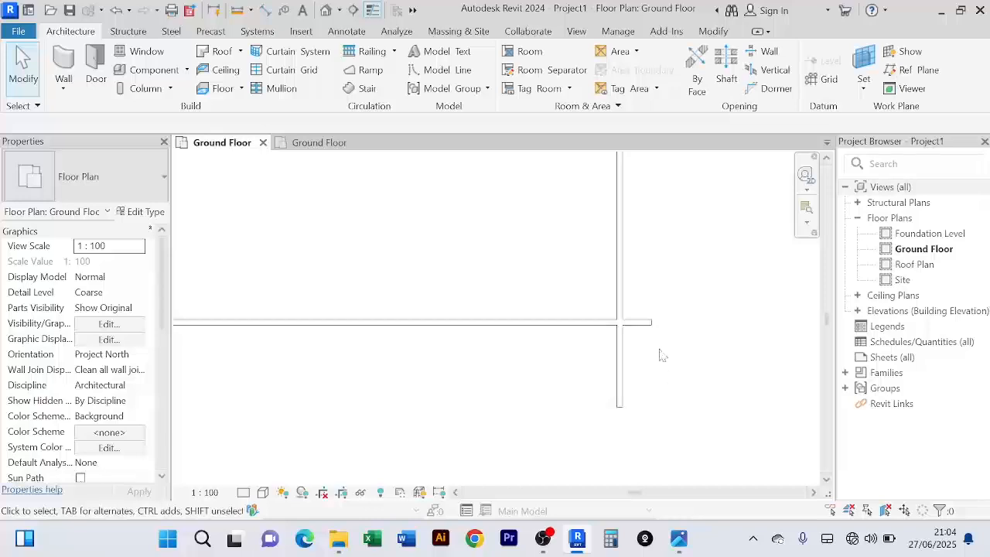
drag(662, 374, 594, 261)
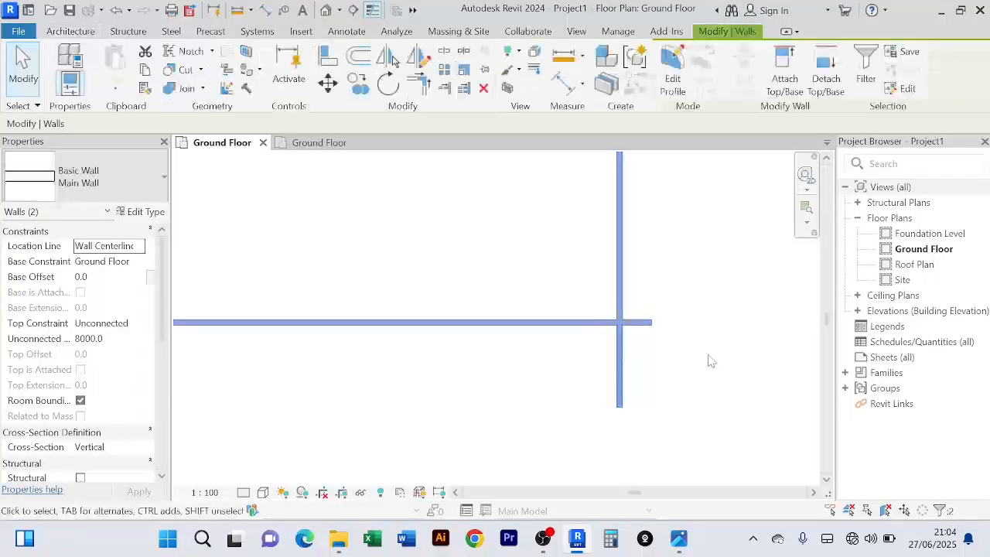
scroll(709, 361, down, 1)
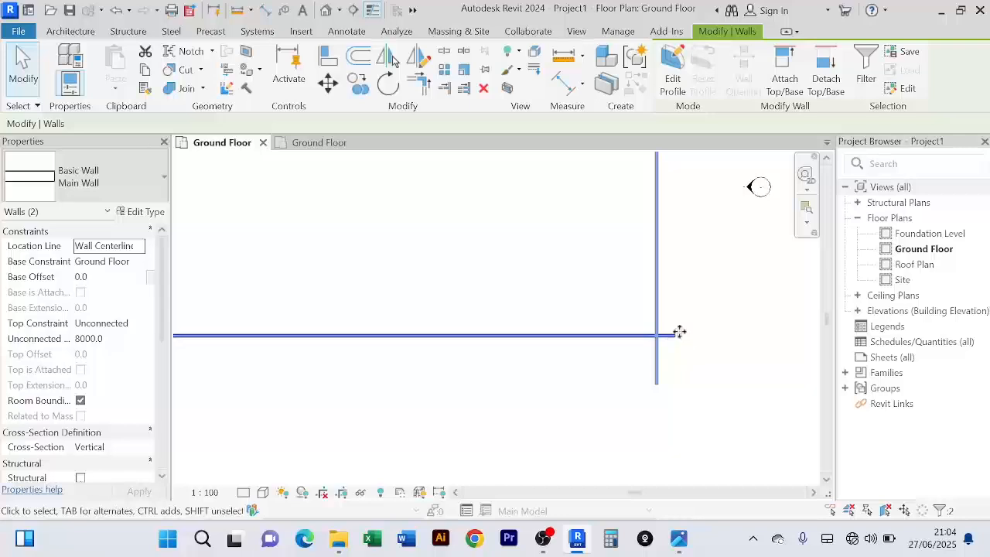
click(714, 358)
scroll(714, 358, down, 1)
scroll(722, 358, down, 2)
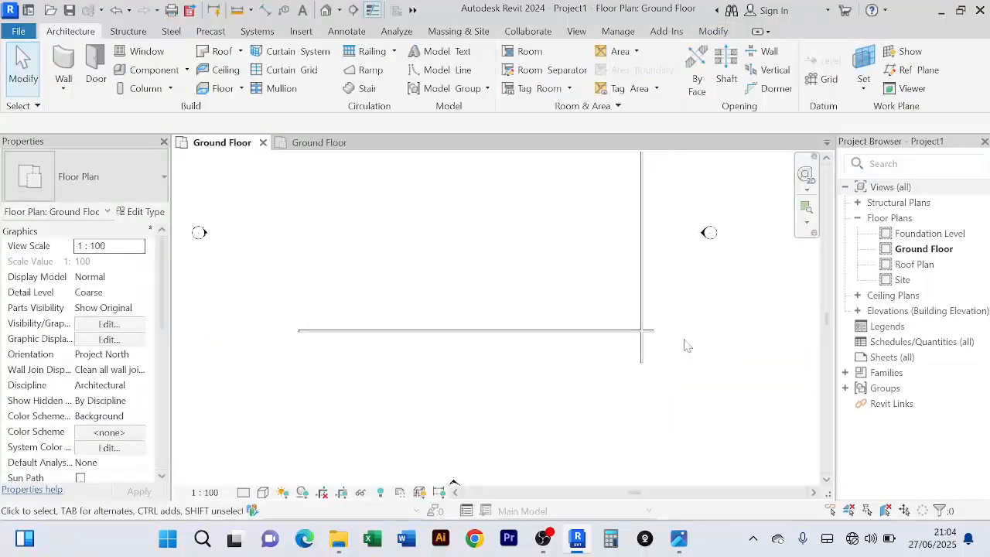
Trim the vertical and horizontal walls to a corner with Trim/Extend to Corner, removing both overshooting ends
click(643, 278)
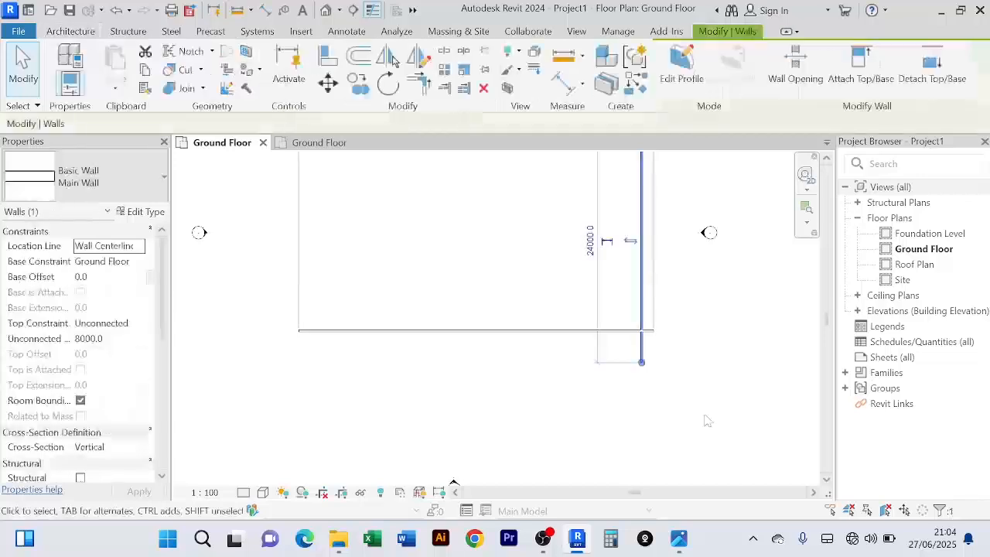
click(426, 87)
scroll(680, 336, up, 3)
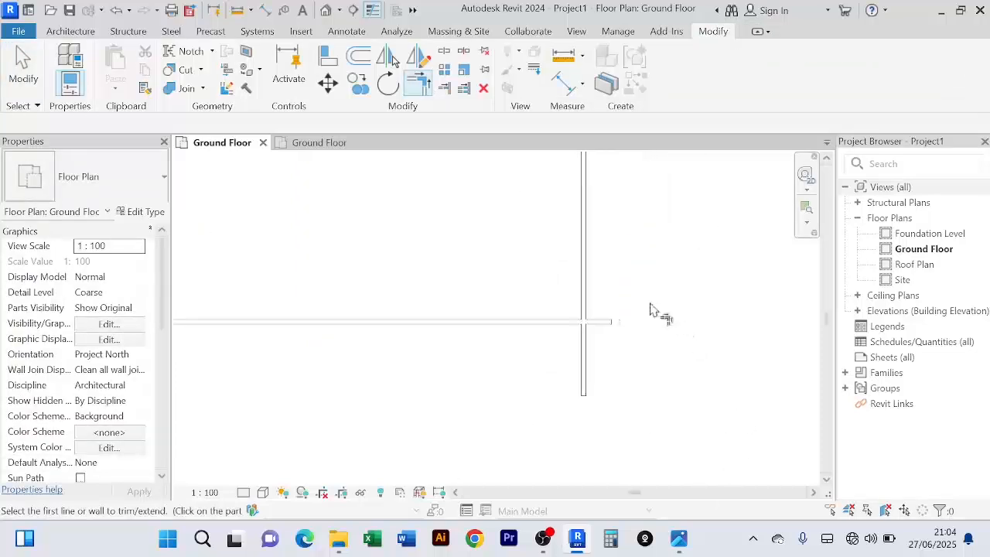
click(585, 275)
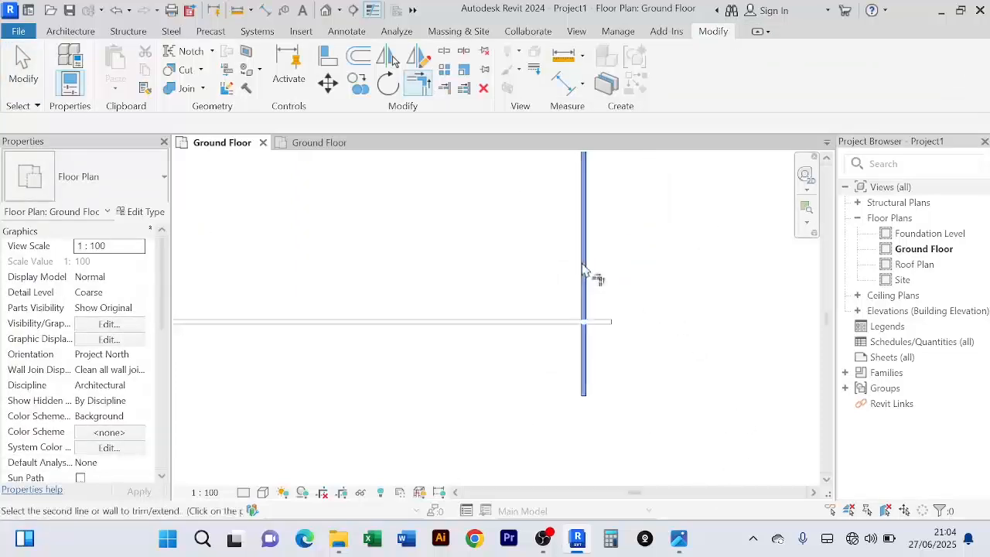
click(565, 323)
scroll(642, 301, down, 4)
scroll(669, 292, up, 2)
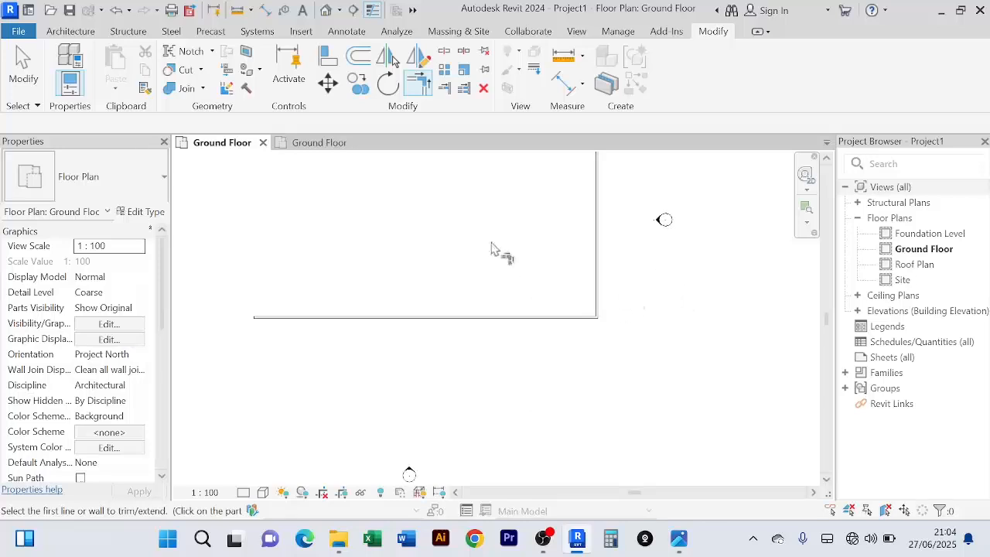
right_click(642, 249)
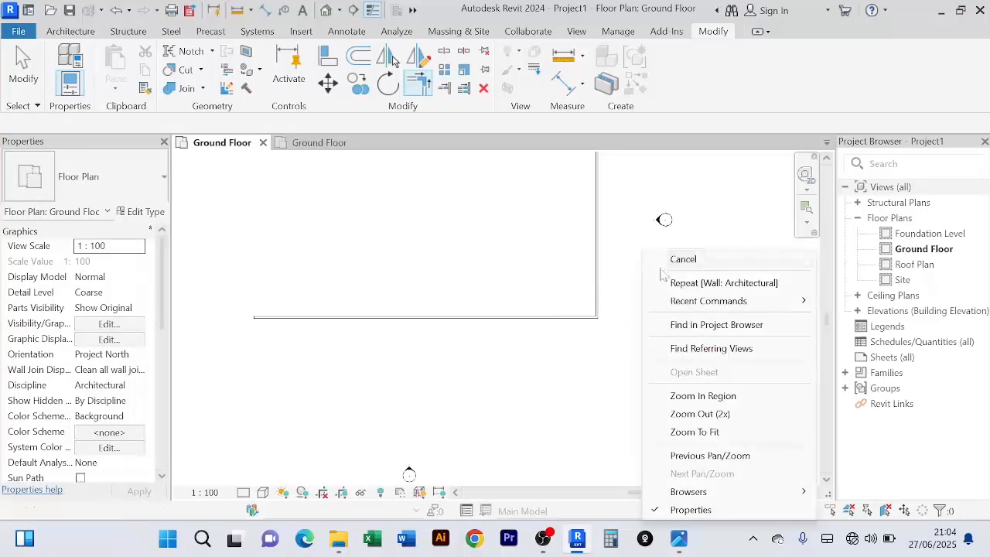
click(654, 262)
right_click(652, 261)
click(692, 237)
scroll(674, 280, down, 3)
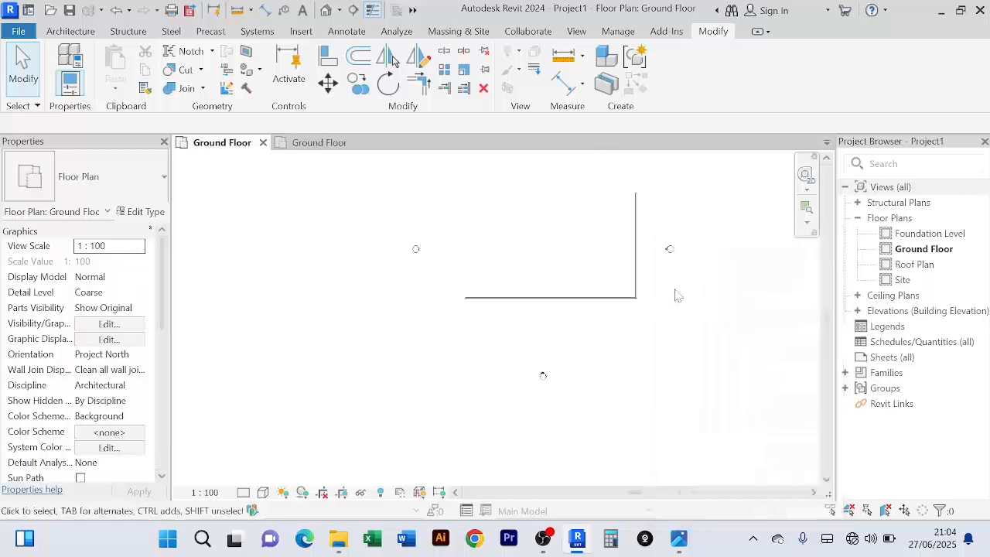
middle_drag(672, 292, 646, 326)
scroll(634, 353, up, 2)
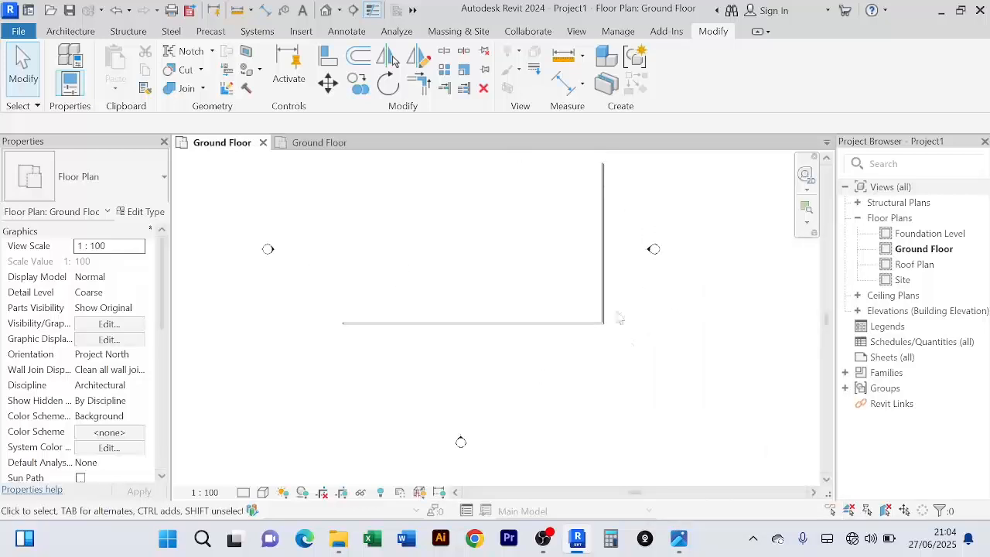
Offset a copy of the long vertical wall 5000 mm inward, toward the inside of the building
click(609, 283)
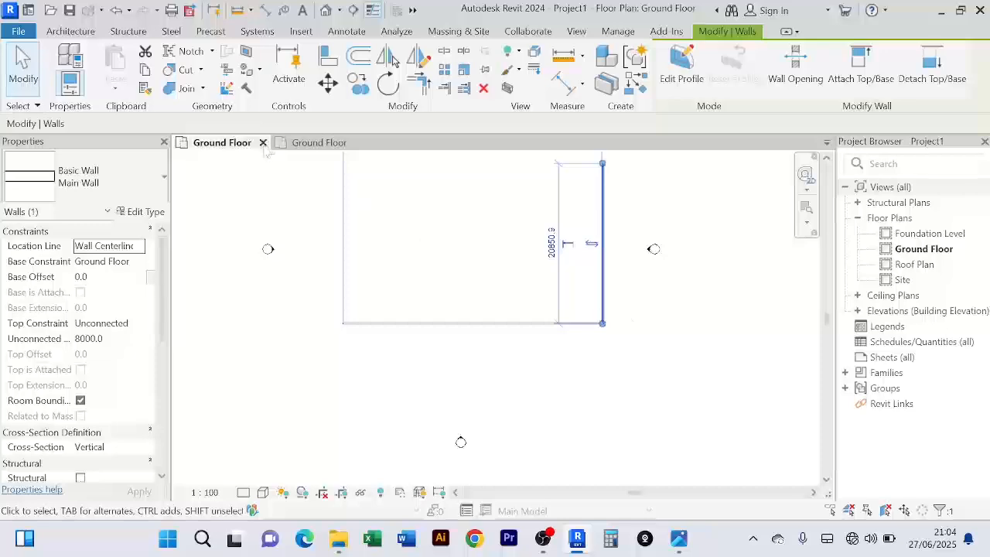
click(319, 142)
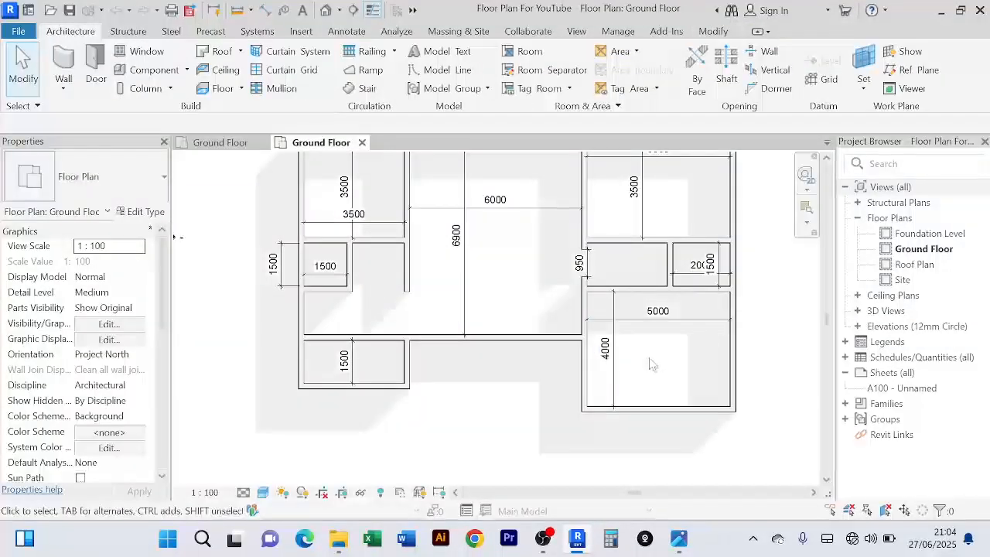
click(203, 144)
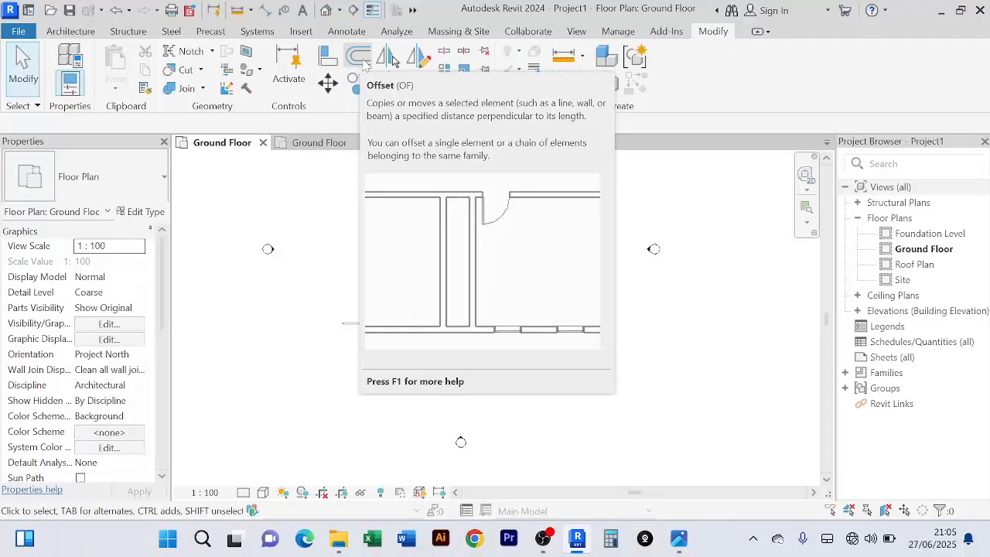
click(366, 62)
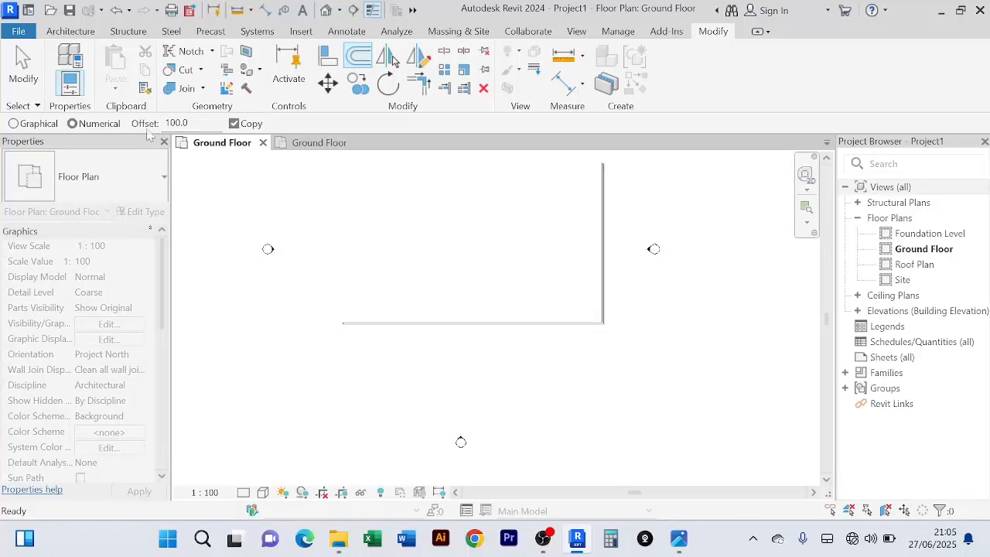
drag(189, 123, 163, 123)
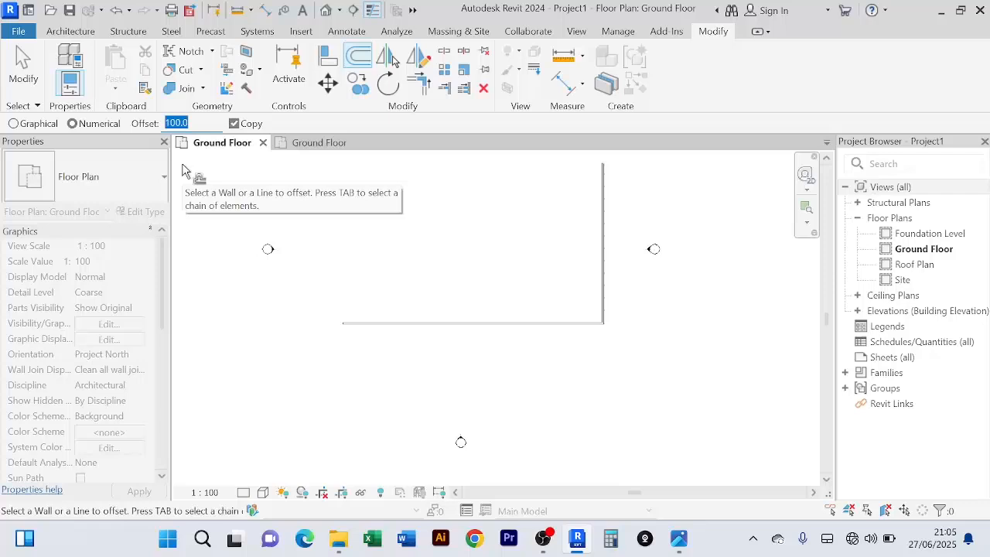
text(50)
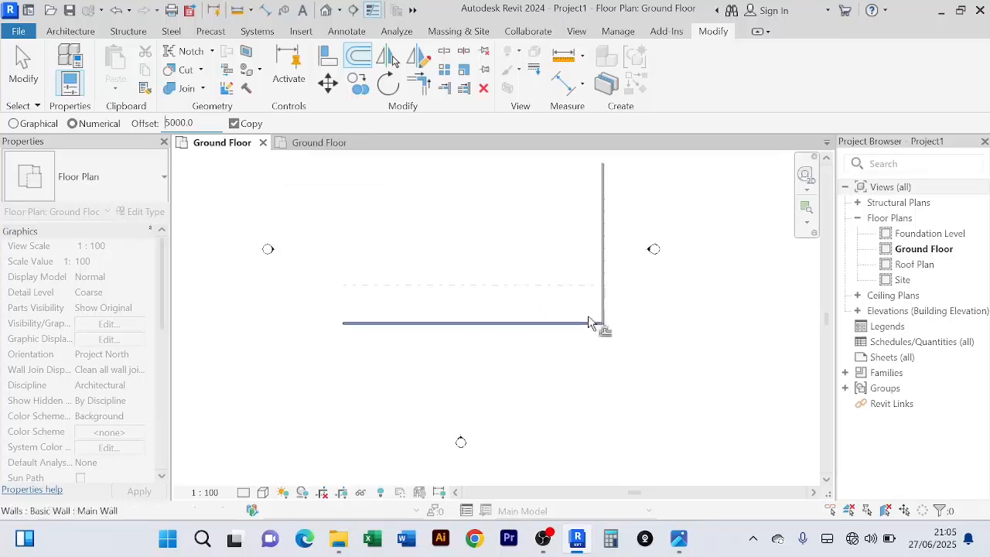
click(598, 252)
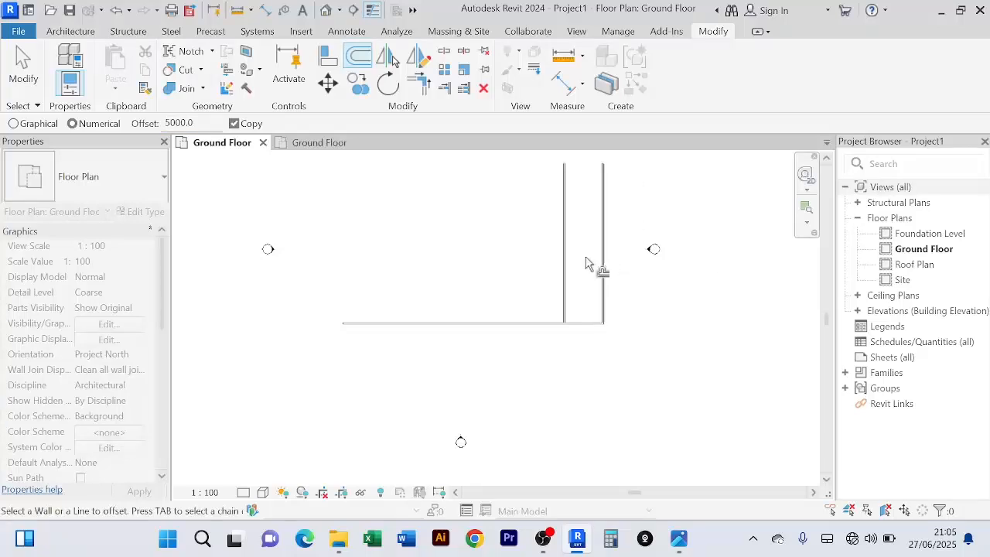
right_click(473, 220)
click(487, 220)
right_click(477, 222)
click(477, 222)
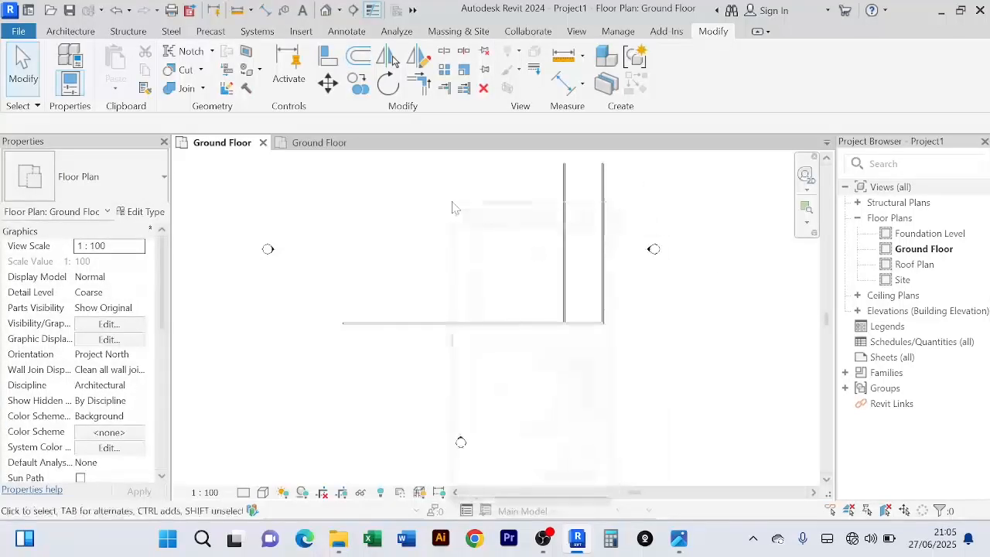
right_click(454, 203)
click(474, 214)
scroll(708, 334, up, 2)
scroll(534, 295, up, 3)
scroll(443, 289, up, 2)
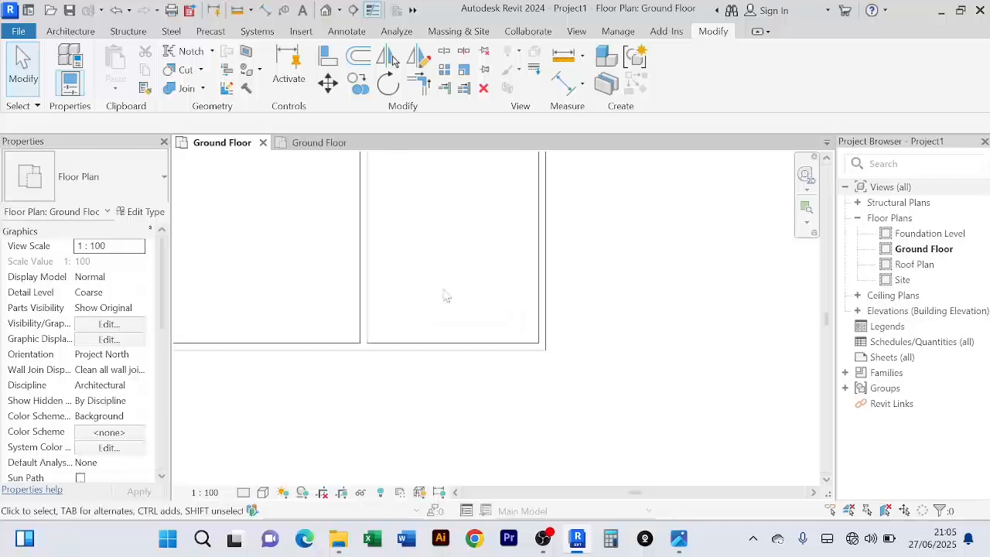
scroll(443, 288, down, 3)
middle_drag(443, 289, 441, 380)
scroll(448, 354, down, 3)
scroll(450, 360, down, 2)
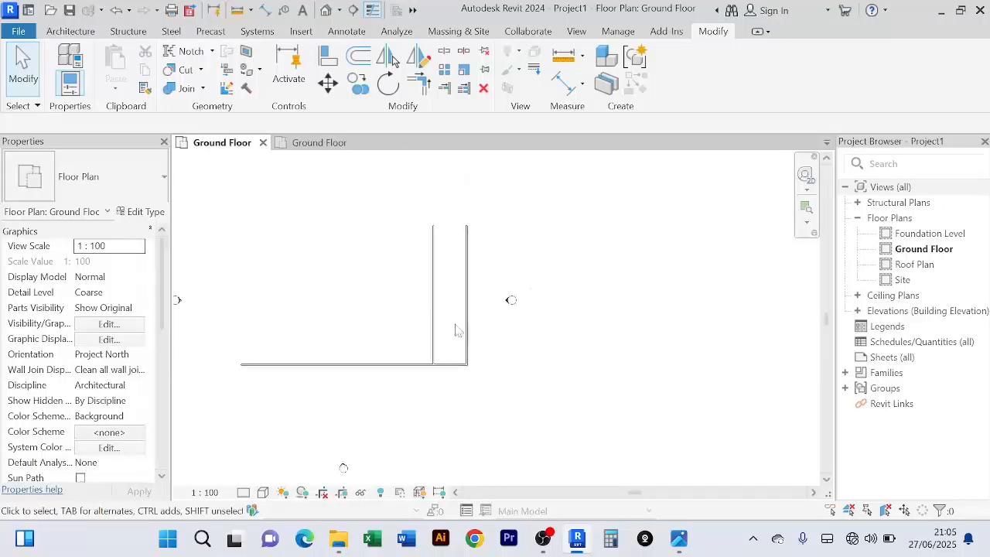
middle_drag(456, 327, 451, 307)
scroll(441, 317, up, 4)
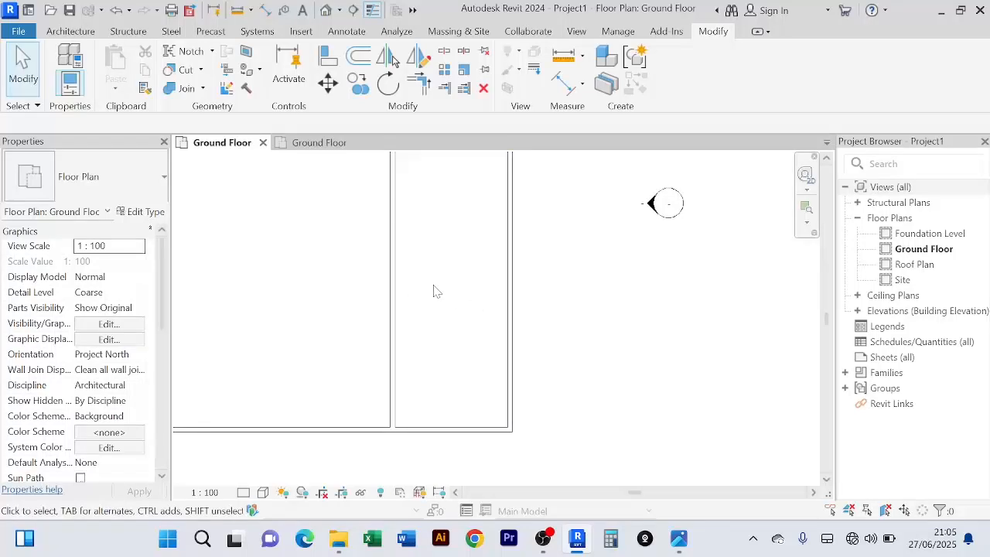
scroll(439, 304, down, 3)
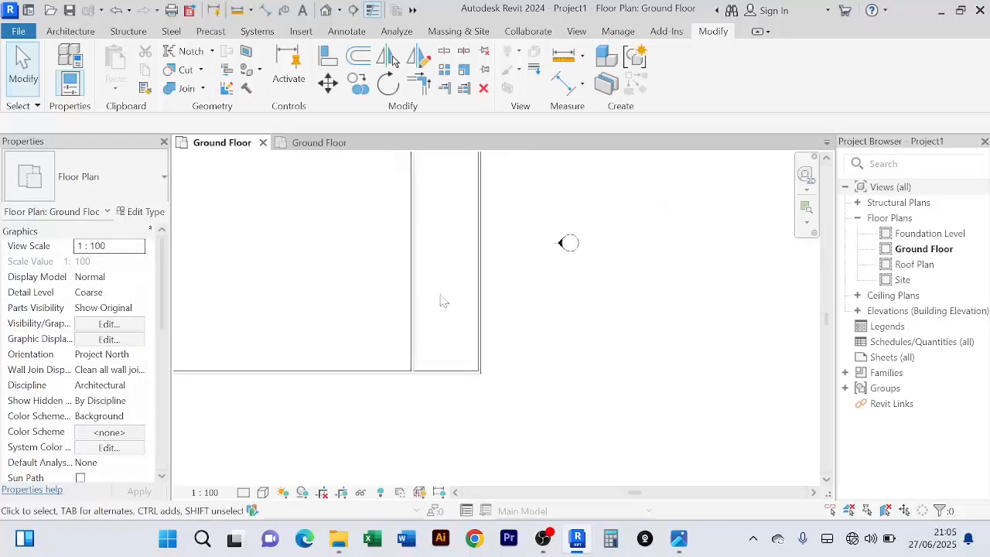
scroll(441, 294, up, 1)
scroll(434, 310, up, 2)
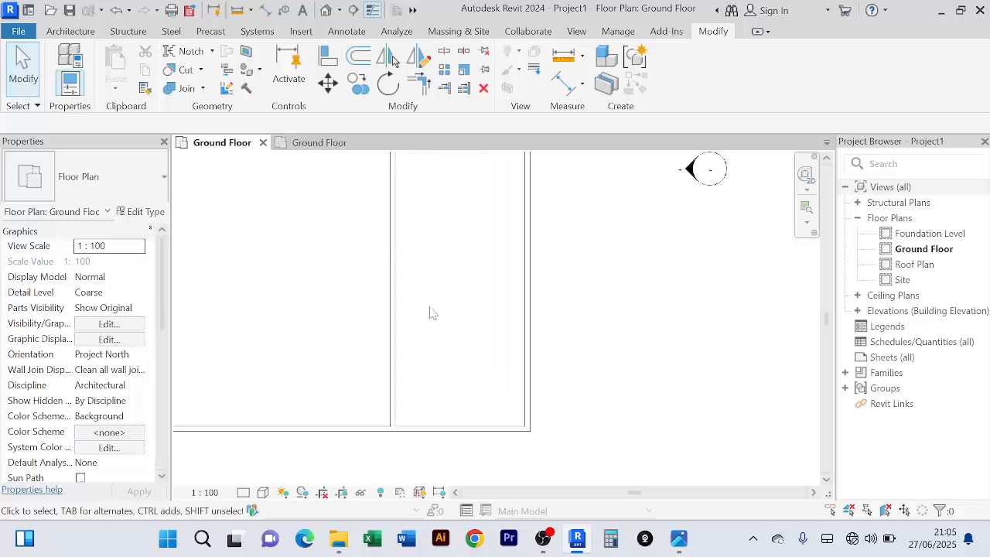
scroll(432, 308, down, 3)
scroll(431, 308, up, 4)
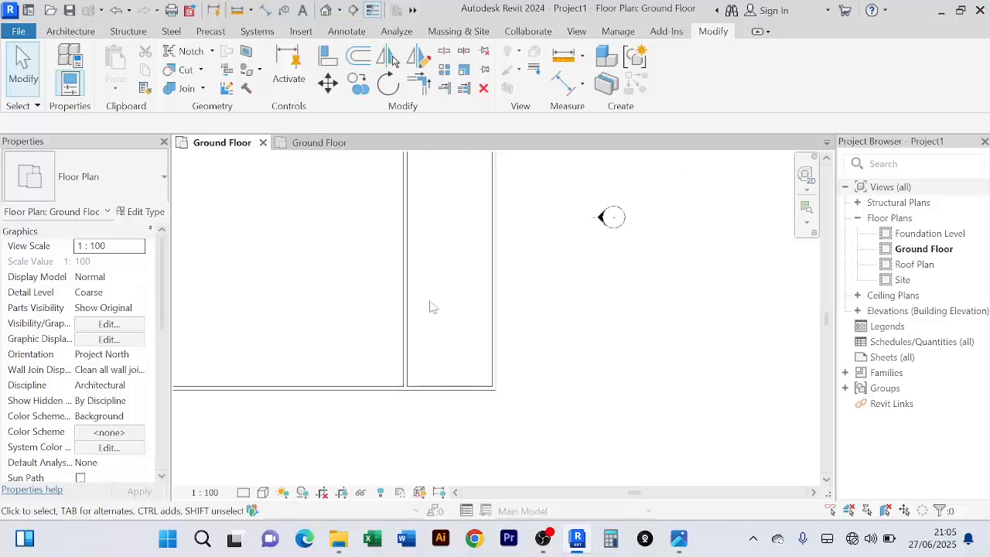
scroll(431, 305, down, 3)
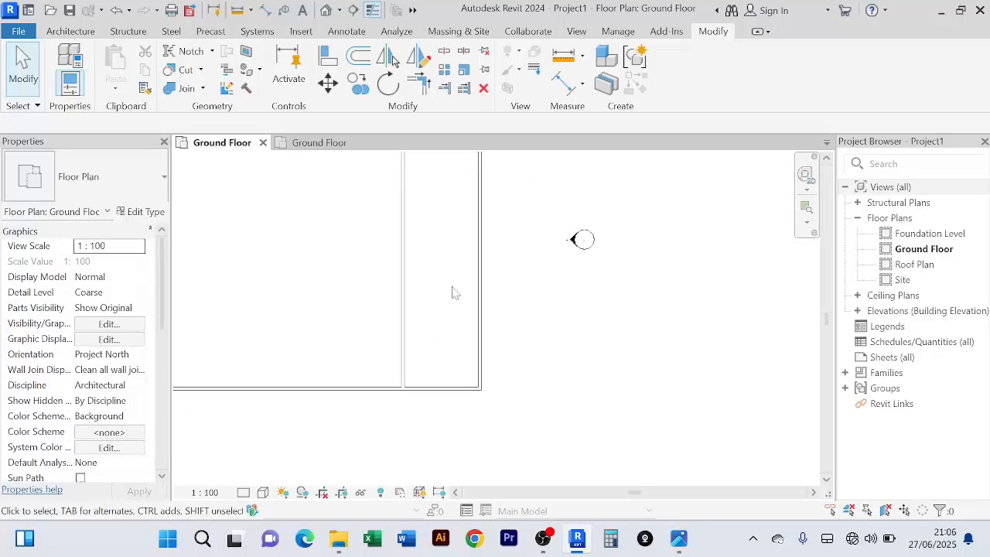
scroll(452, 291, down, 2)
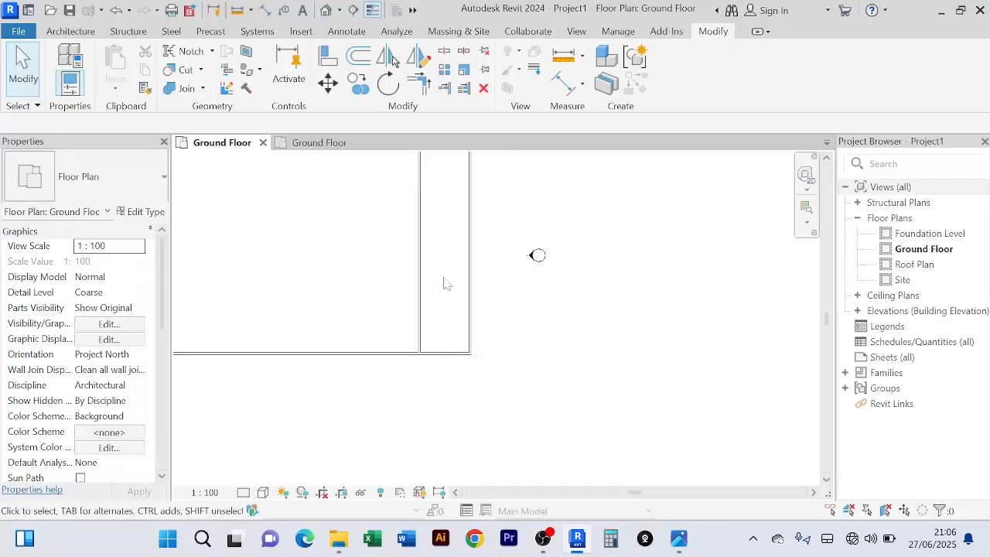
scroll(438, 281, up, 1)
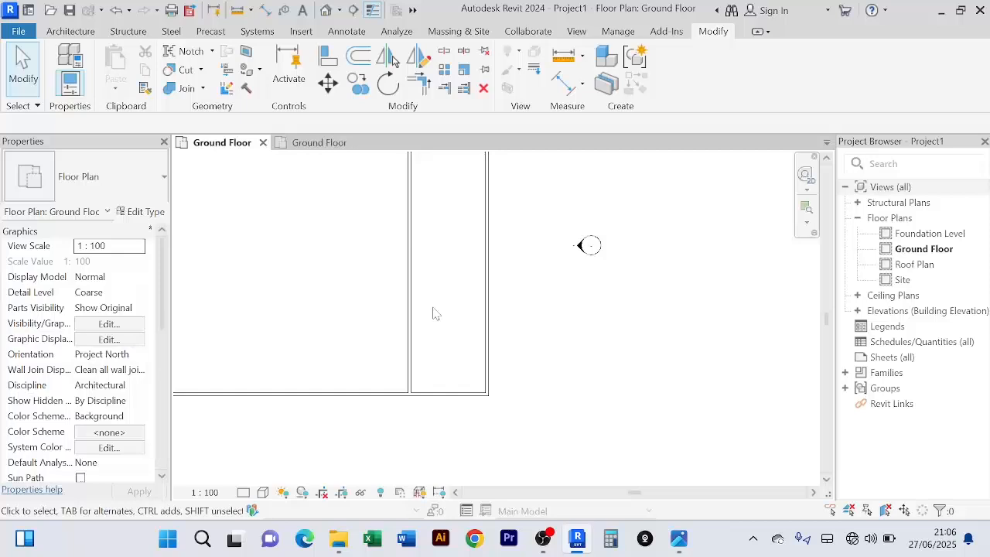
scroll(443, 296, down, 1)
mouse_move(455, 306)
middle_down()
mouse_move(445, 301)
mouse_move(425, 325)
middle_up()
scroll(432, 291, up, 1)
scroll(432, 294, down, 1)
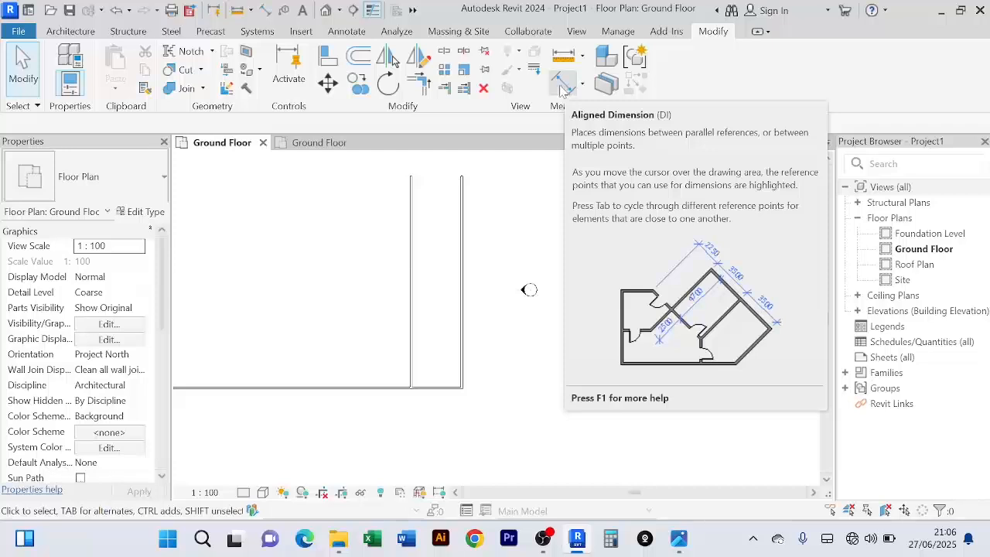
Place an aligned dimension, with wall faces as reference, between the inner faces of the two parallel vertical walls
click(564, 84)
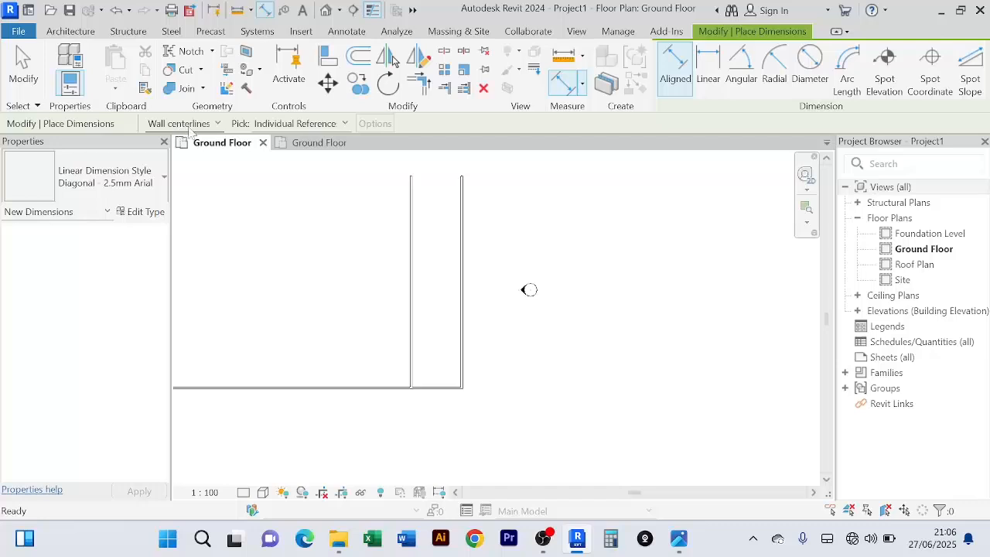
click(218, 125)
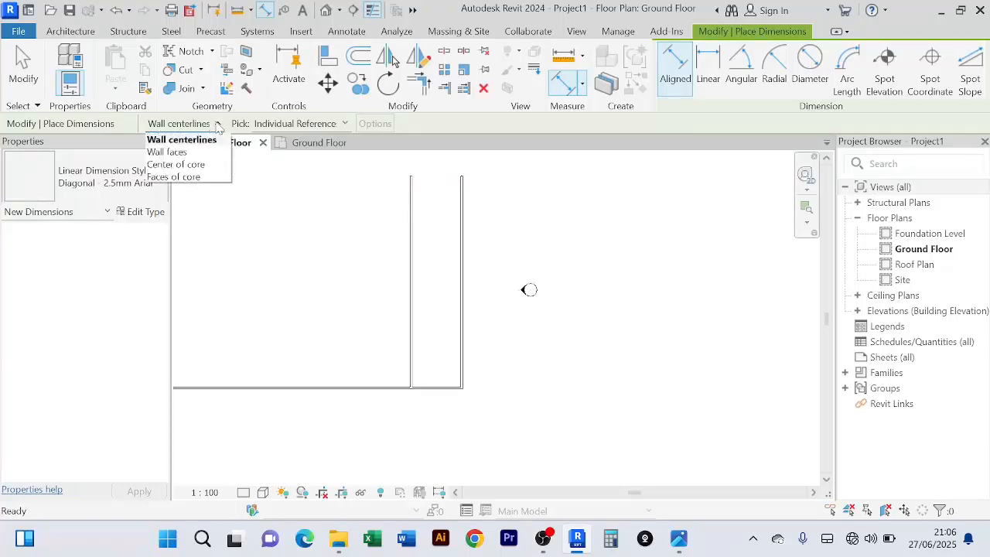
click(170, 152)
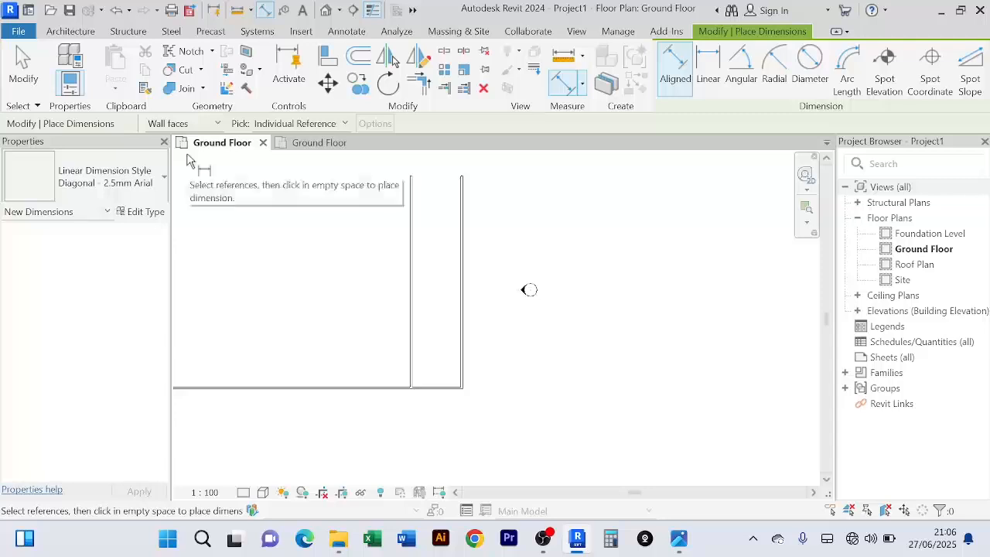
scroll(479, 312, up, 3)
middle_drag(479, 312, 406, 222)
scroll(395, 222, down, 4)
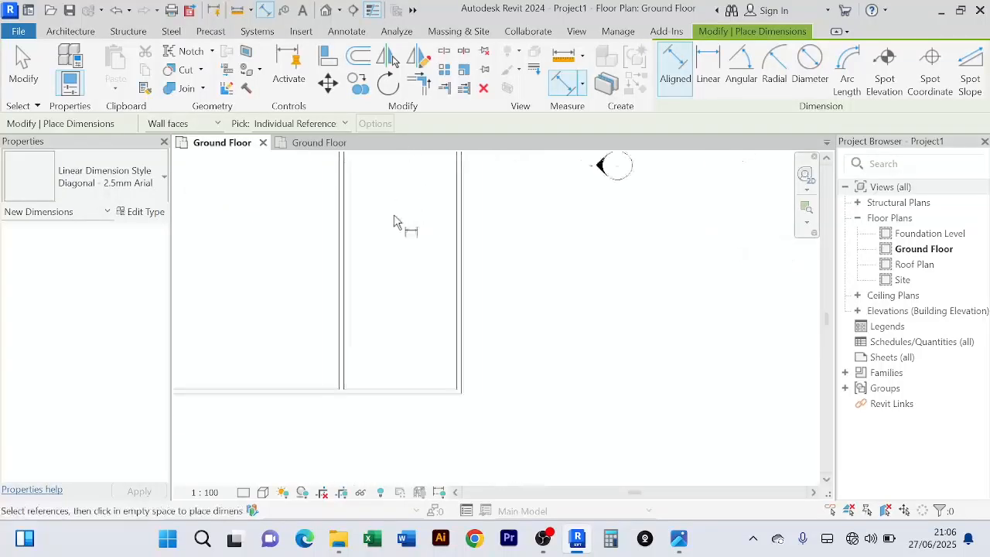
middle_drag(412, 283, 407, 248)
scroll(404, 257, up, 4)
scroll(403, 263, up, 2)
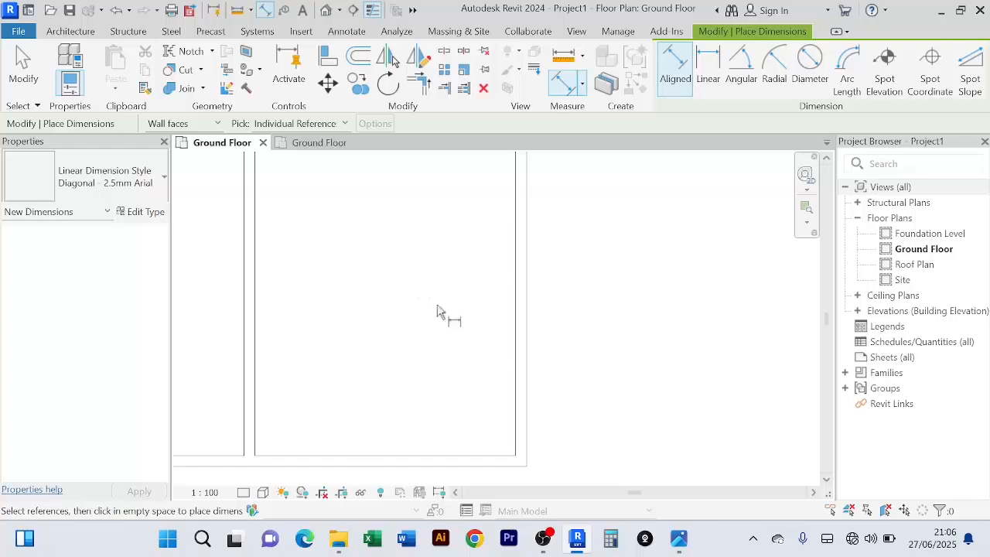
click(513, 314)
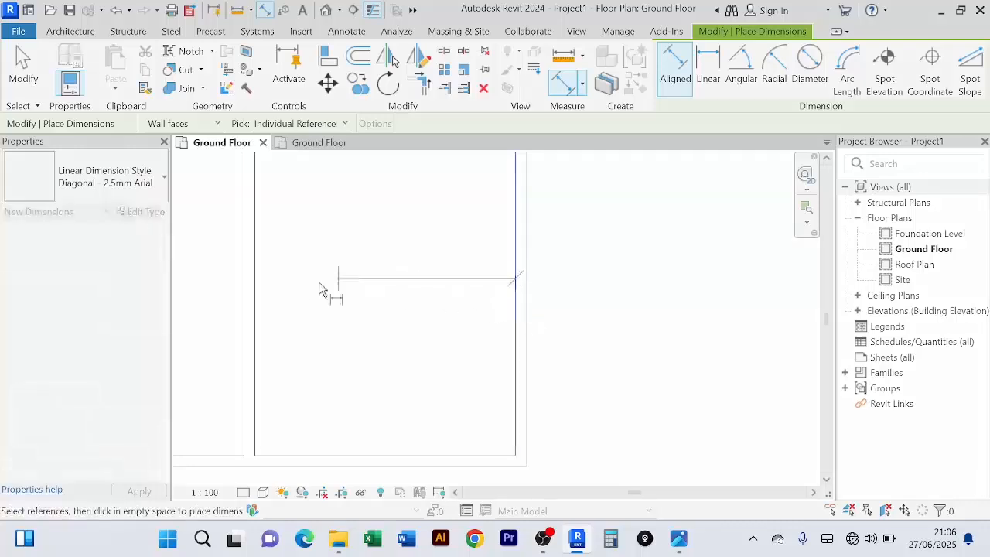
click(257, 300)
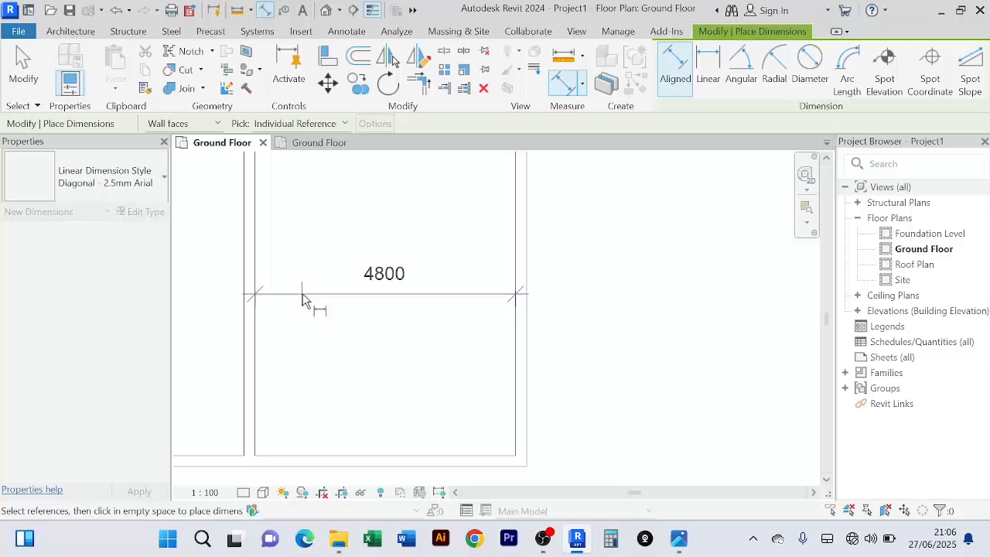
click(304, 299)
right_click(608, 249)
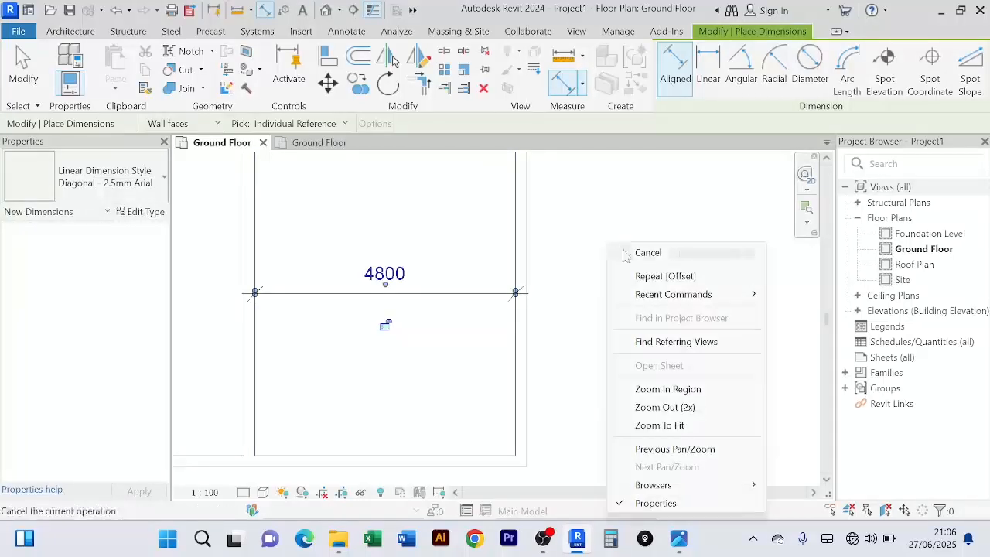
click(621, 251)
right_click(607, 224)
click(627, 237)
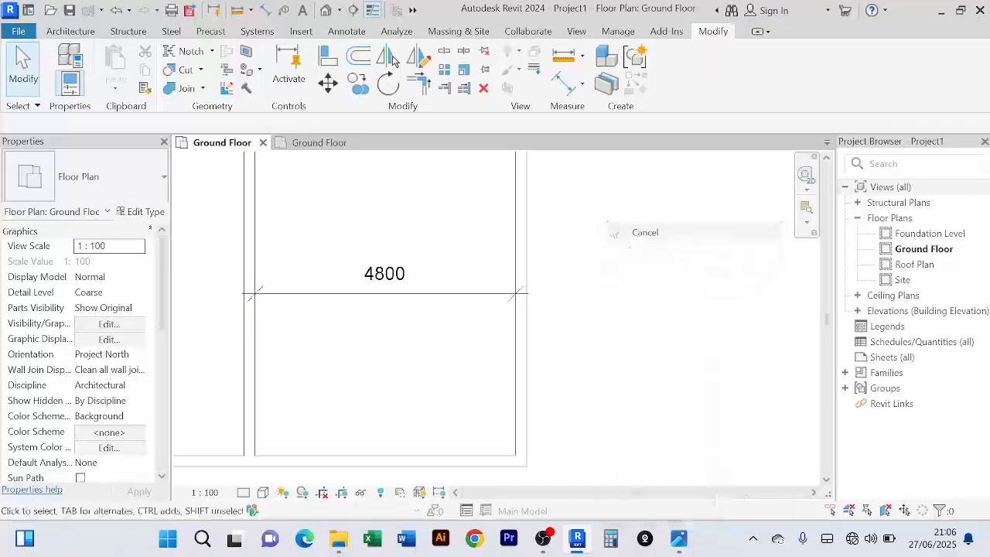
right_click(607, 220)
click(627, 236)
scroll(628, 236, down, 2)
scroll(628, 236, down, 2)
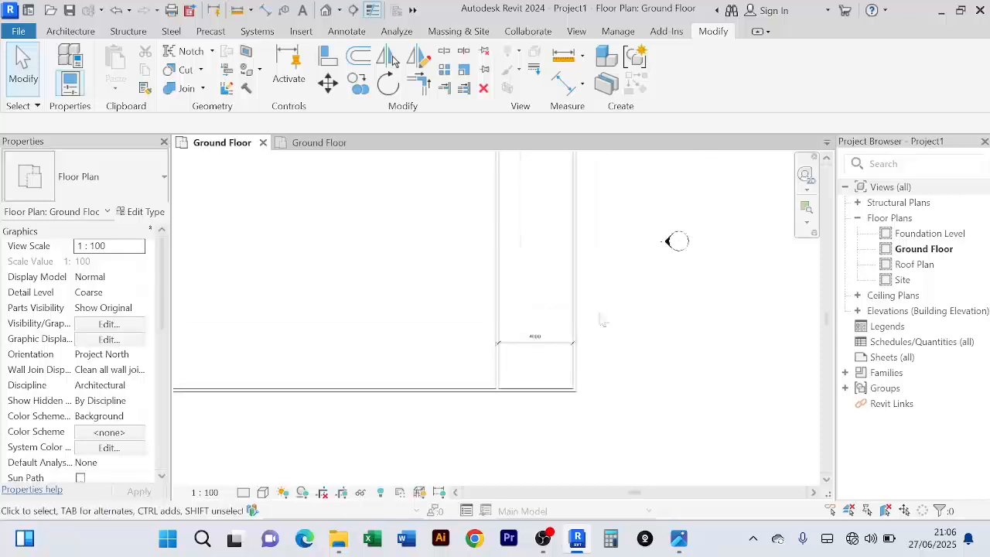
right_click(600, 283)
click(632, 239)
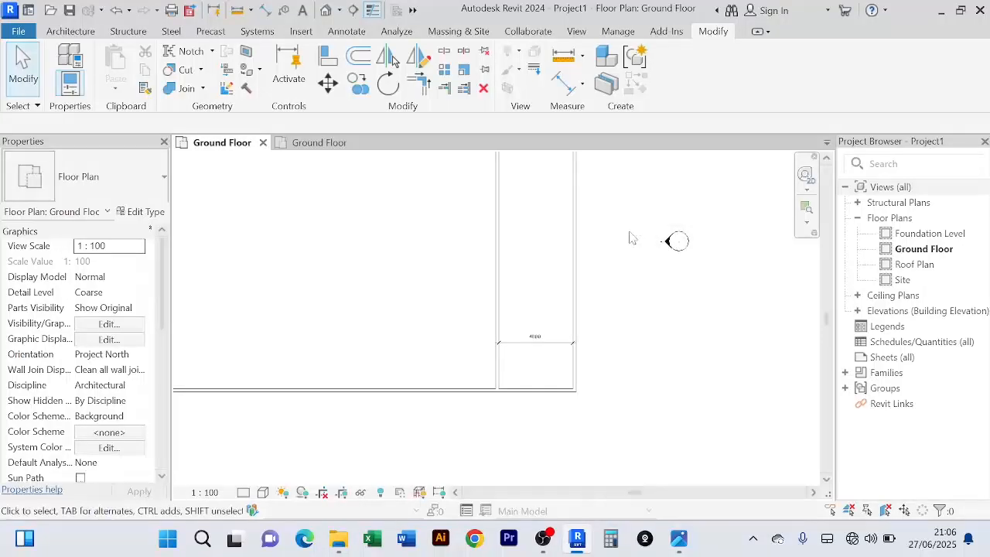
Examine the clear-width dimension between the two vertical walls and the wall faces it refers to
scroll(598, 328, up, 3)
middle_drag(608, 338, 659, 213)
scroll(641, 232, down, 1)
middle_drag(647, 286, 622, 355)
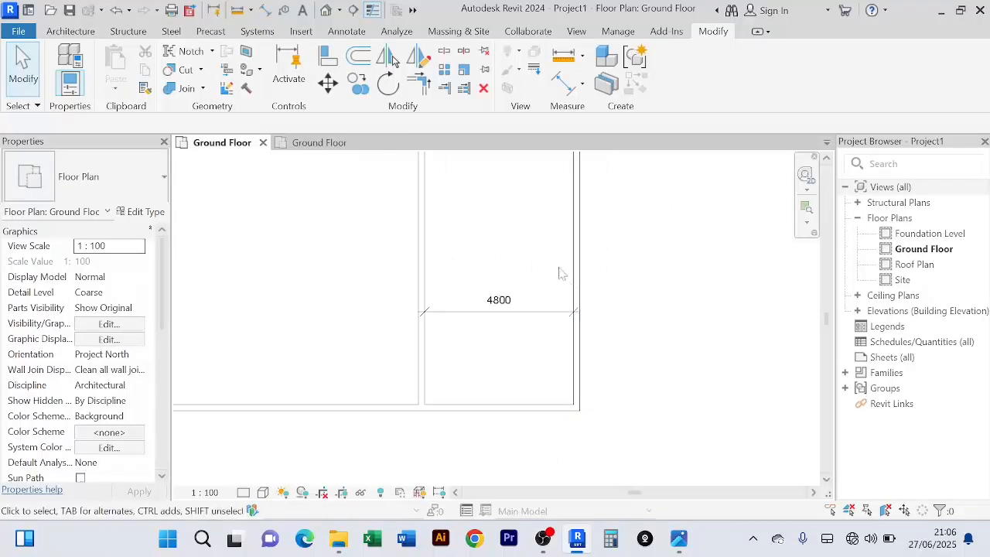
scroll(438, 270, up, 2)
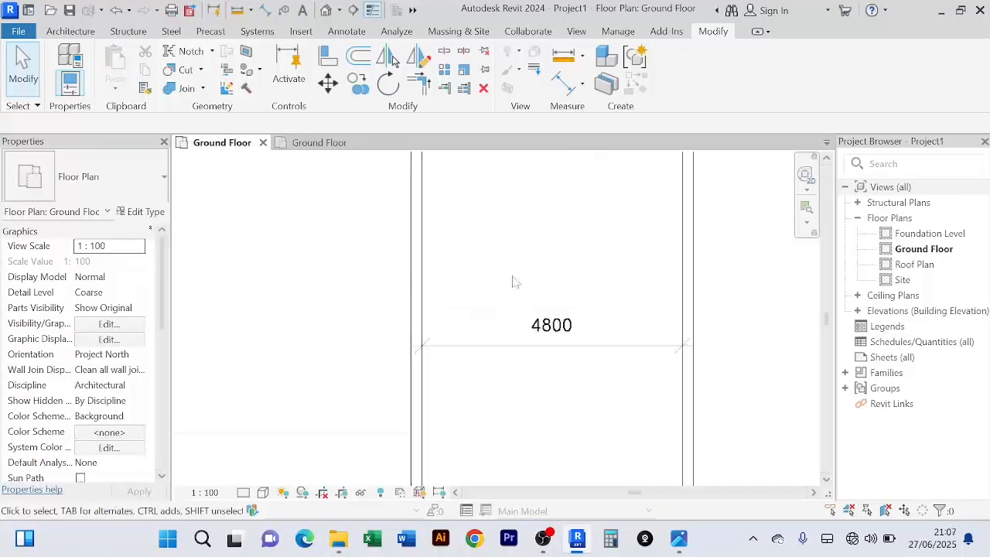
scroll(533, 269, down, 1)
middle_drag(589, 261, 502, 254)
scroll(492, 283, up, 2)
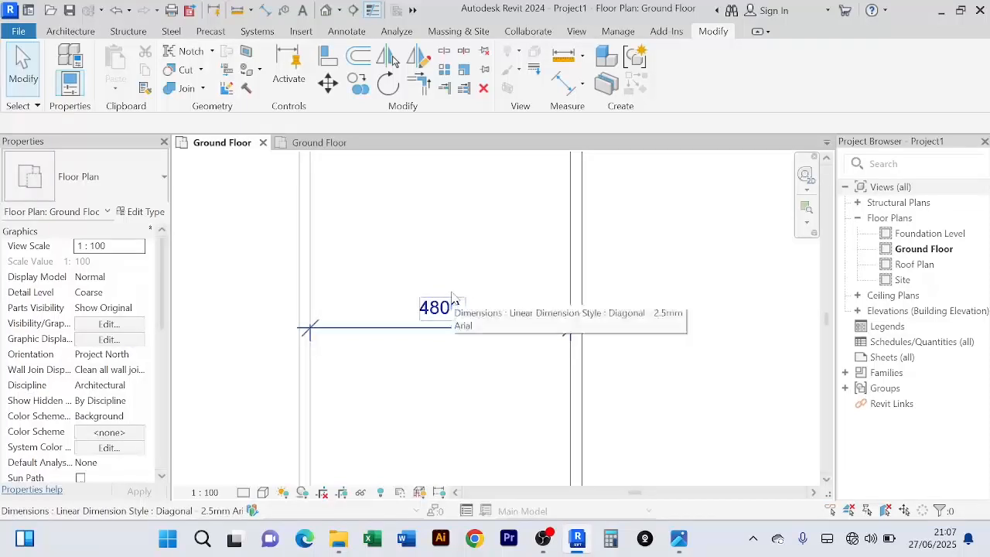
scroll(437, 282, down, 2)
scroll(376, 274, up, 5)
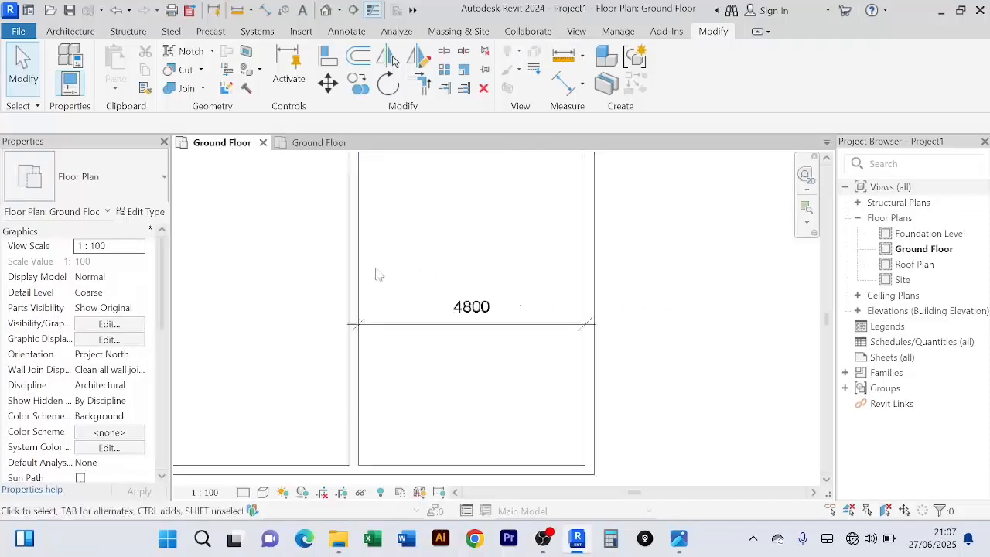
scroll(375, 290, down, 3)
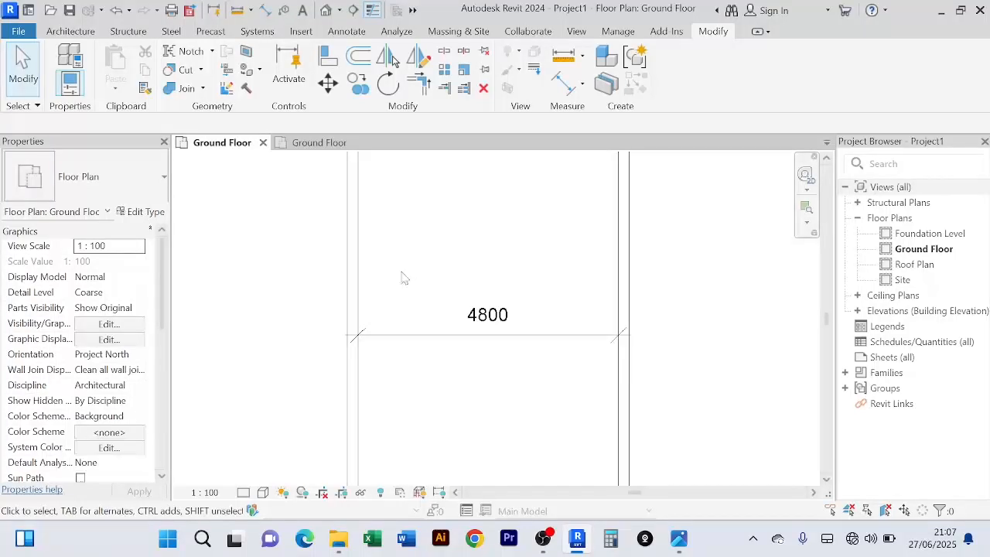
scroll(379, 251, down, 1)
middle_drag(405, 224, 372, 279)
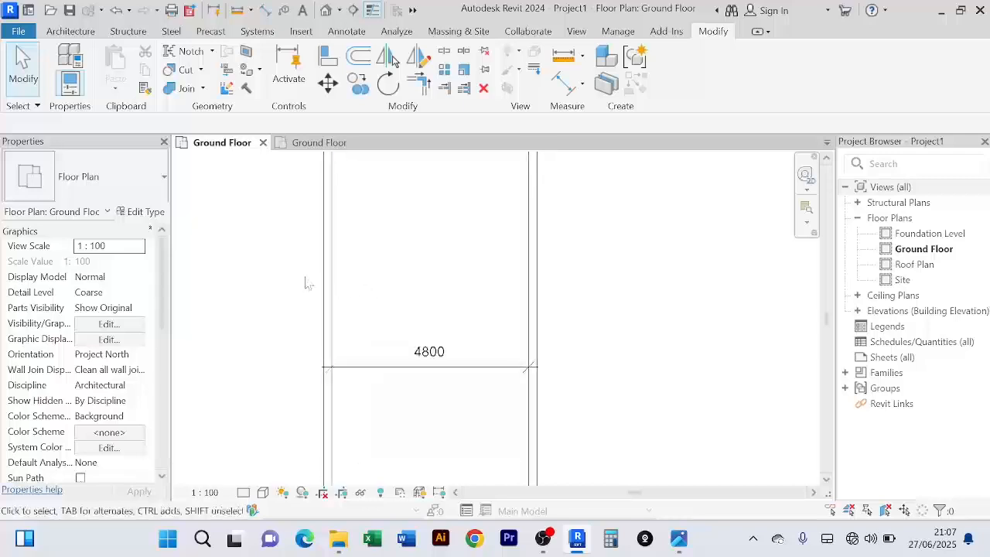
Inspect the corner room between the two parallel vertical walls, including its width dimension and its junction with the bottom horizontal wall
scroll(302, 270, up, 2)
scroll(423, 268, down, 2)
scroll(473, 239, up, 2)
scroll(484, 234, down, 2)
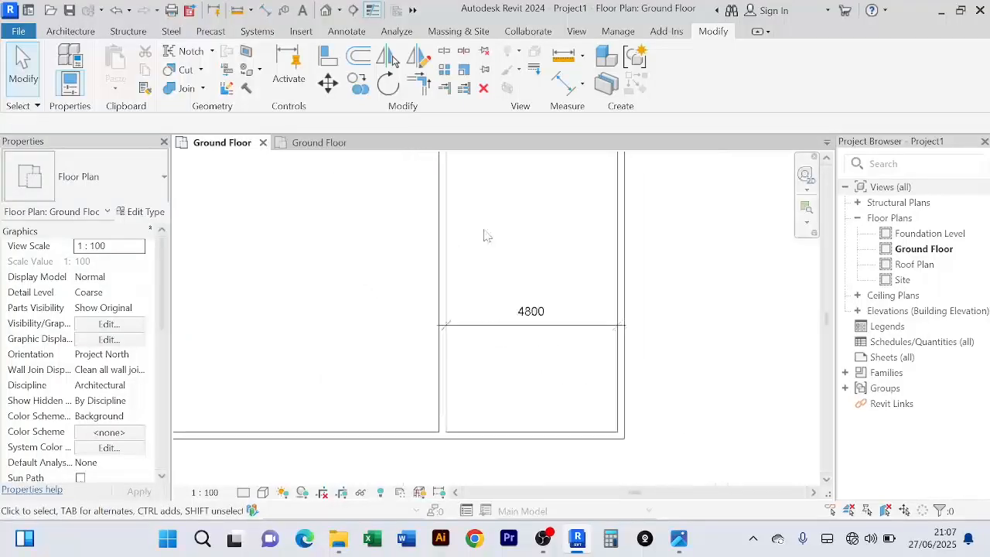
middle_drag(484, 234, 377, 271)
scroll(340, 267, up, 2)
scroll(348, 265, down, 2)
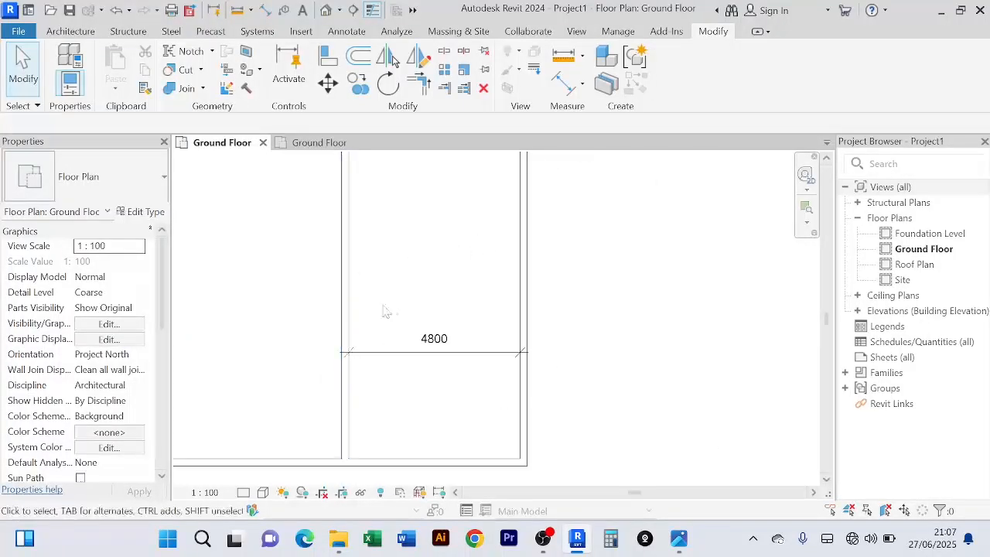
middle_drag(387, 312, 394, 283)
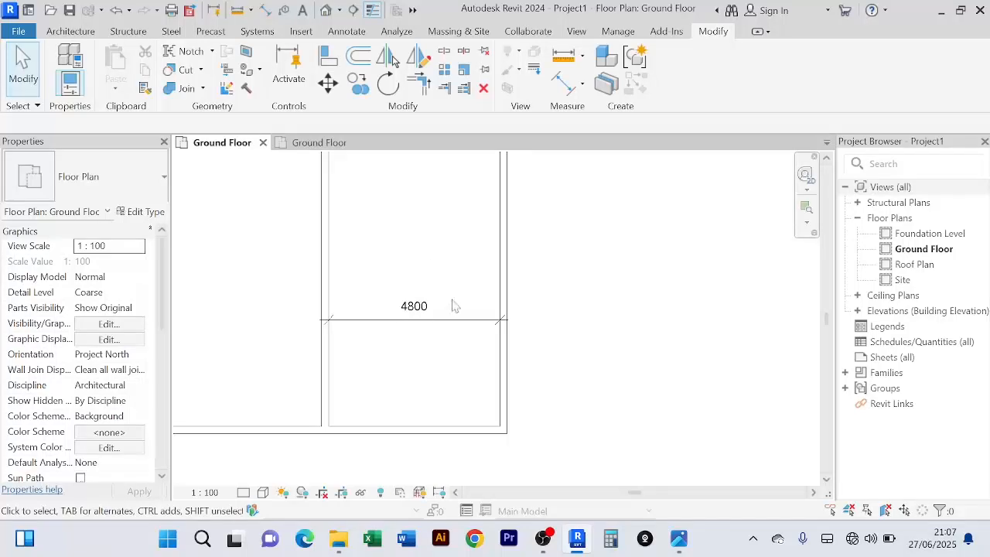
scroll(400, 293, up, 3)
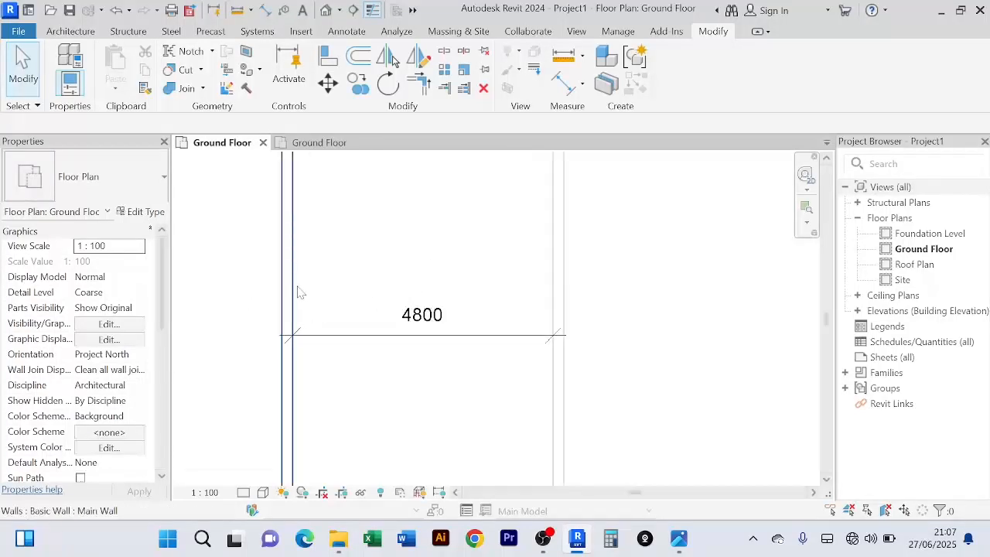
scroll(297, 287, down, 2)
scroll(567, 268, down, 2)
middle_drag(586, 279, 592, 292)
scroll(420, 278, up, 2)
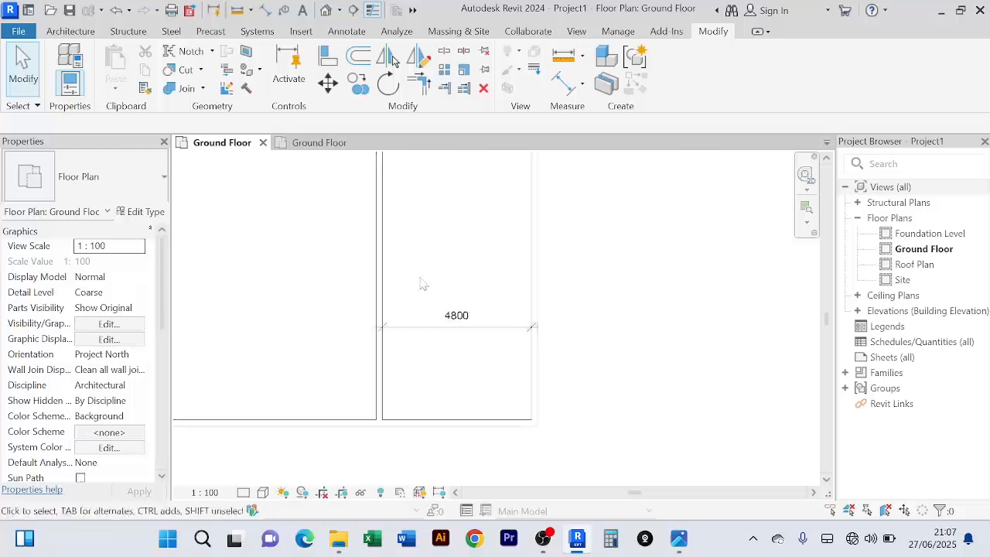
middle_drag(422, 284, 356, 310)
scroll(361, 302, up, 1)
scroll(364, 302, down, 2)
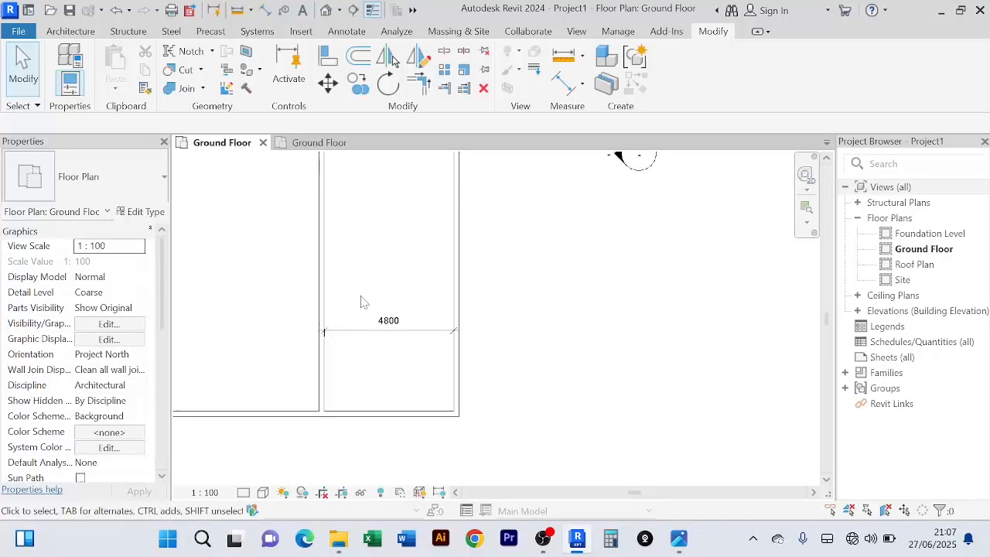
scroll(362, 303, up, 1)
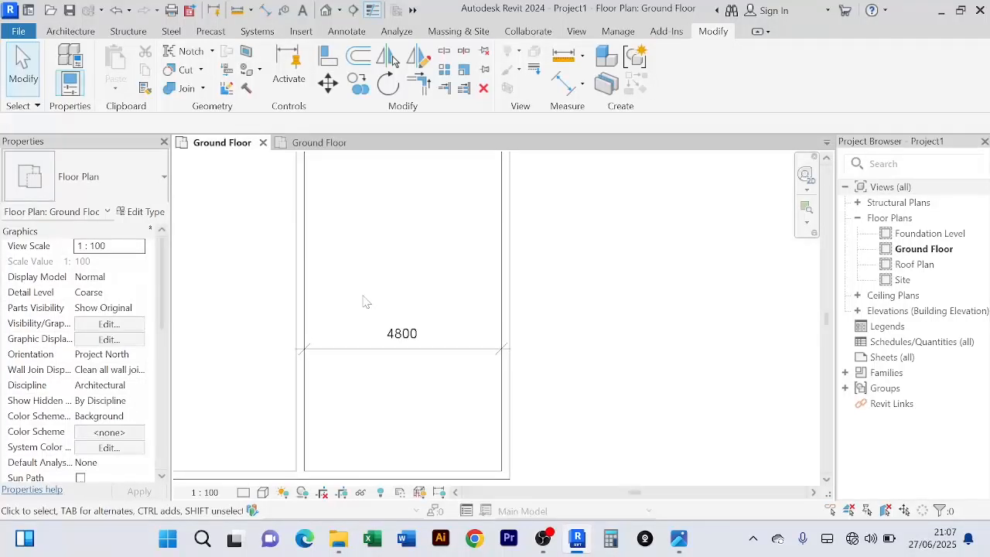
scroll(363, 302, down, 2)
middle_drag(364, 299, 380, 281)
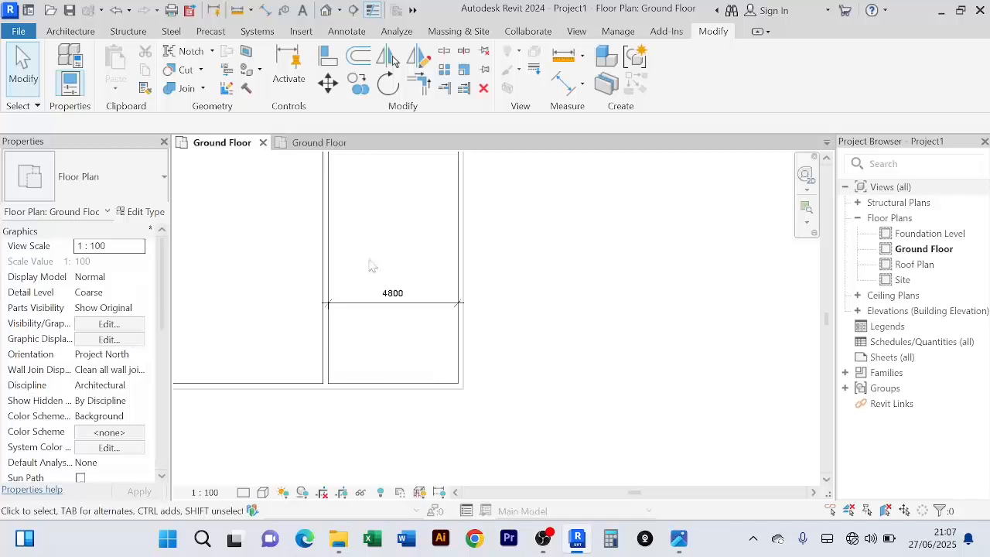
scroll(370, 268, down, 1)
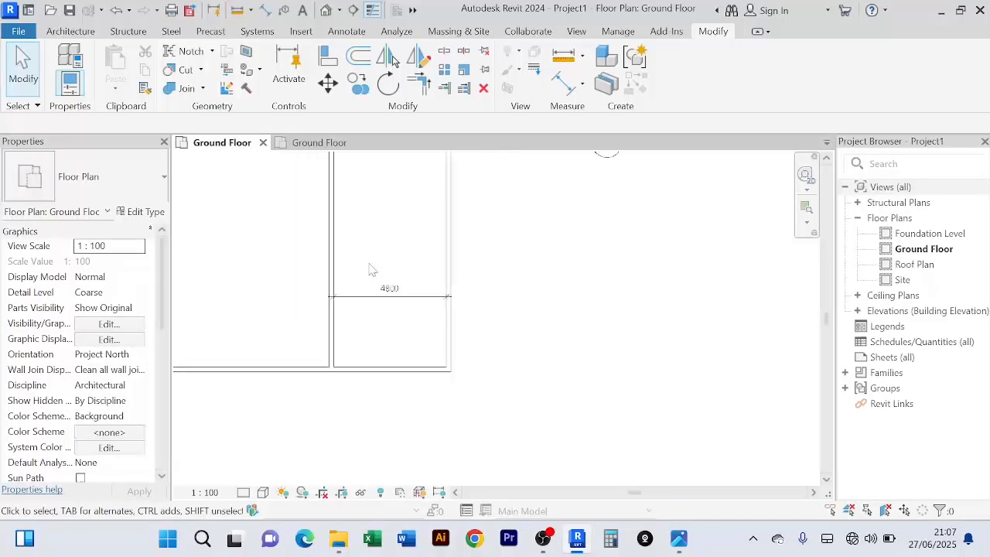
Reposition the inner vertical wall by setting its clear distance from the outer vertical wall to 5000 mm
scroll(370, 269, up, 1)
click(326, 269)
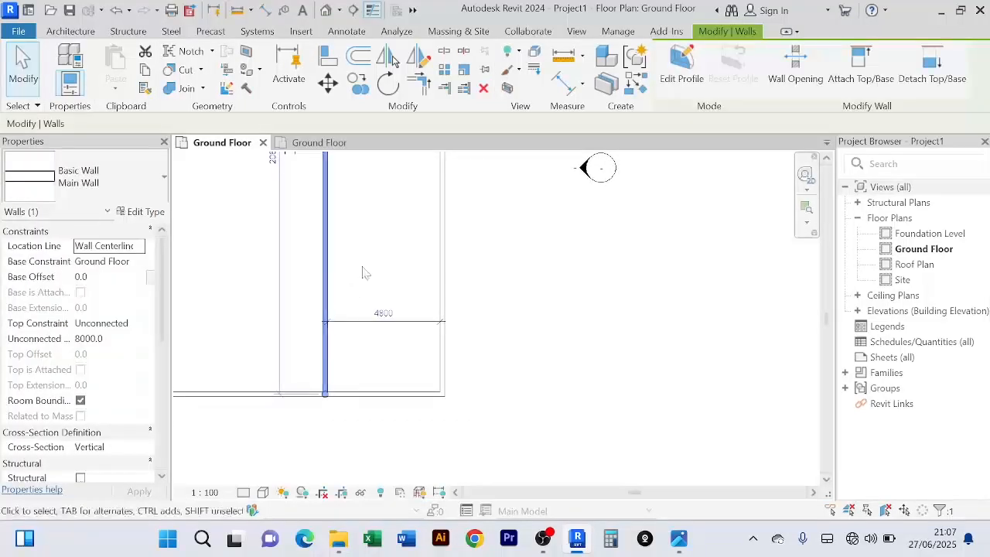
mouse_move(363, 273)
middle_down()
mouse_move(365, 287)
mouse_move(343, 290)
mouse_move(364, 255)
middle_up()
scroll(365, 289, up, 1)
scroll(360, 302, up, 1)
scroll(365, 310, up, 2)
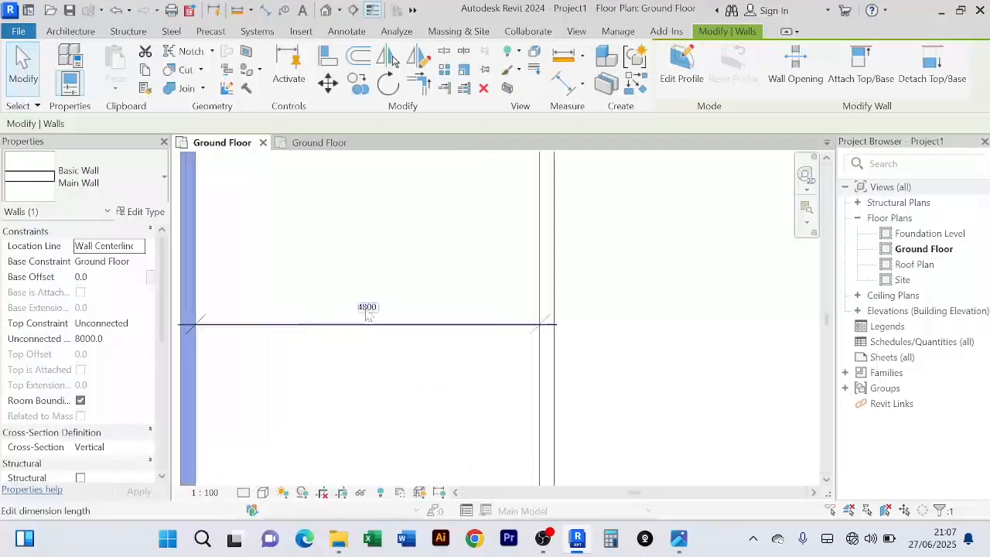
scroll(385, 301, down, 2)
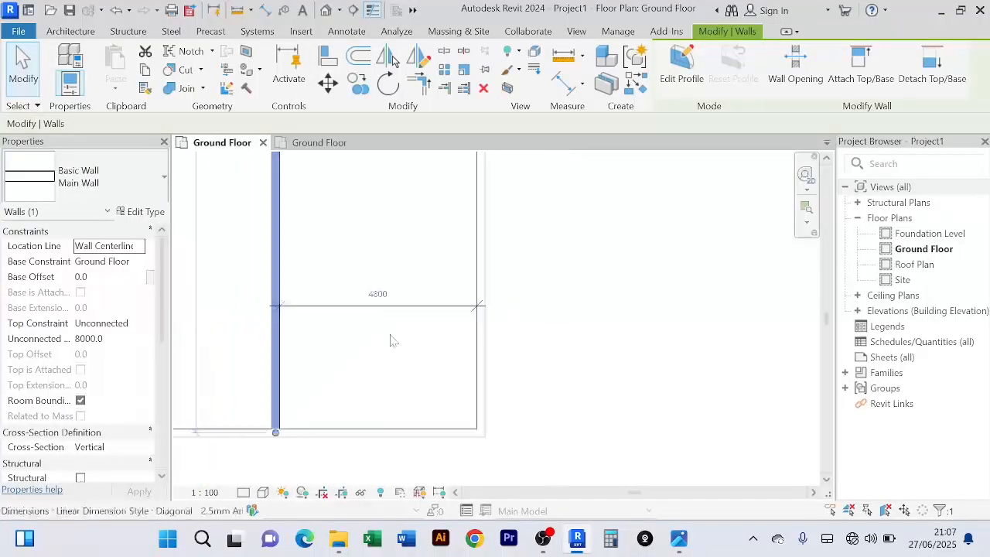
scroll(399, 323, up, 2)
click(389, 280)
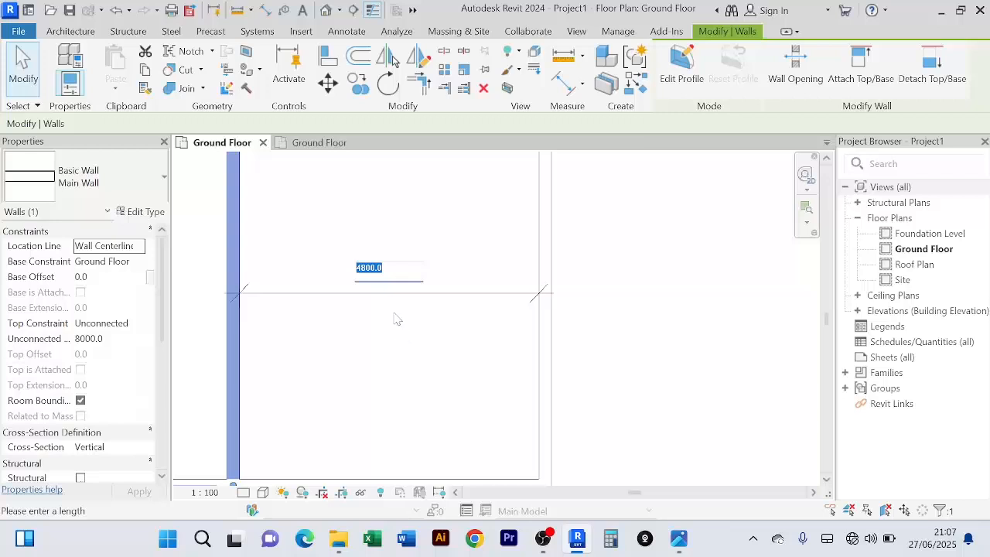
text(5000)
key(Return)
click(421, 338)
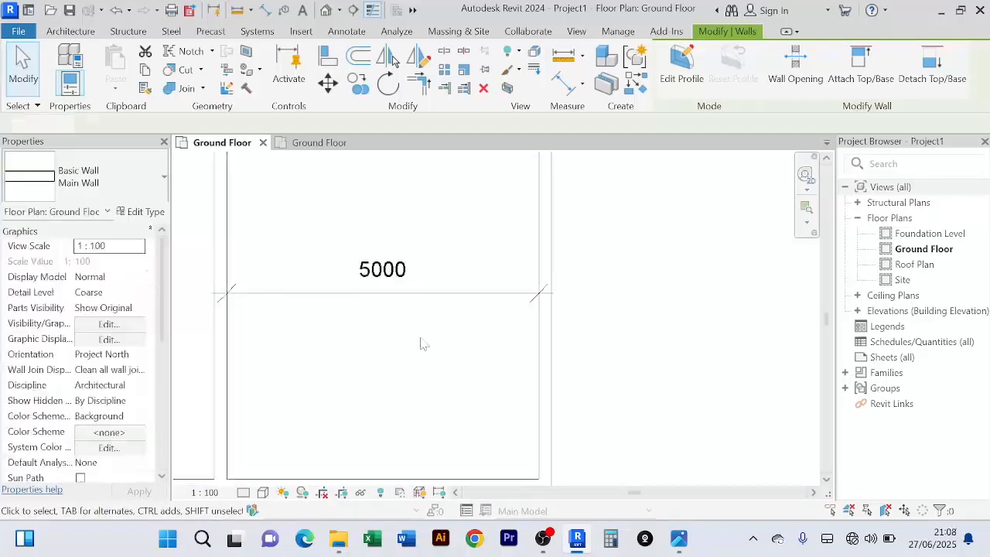
Check the width and depth of the corresponding corner room in the reference project's ground floor plan
scroll(576, 355, down, 2)
scroll(480, 331, down, 2)
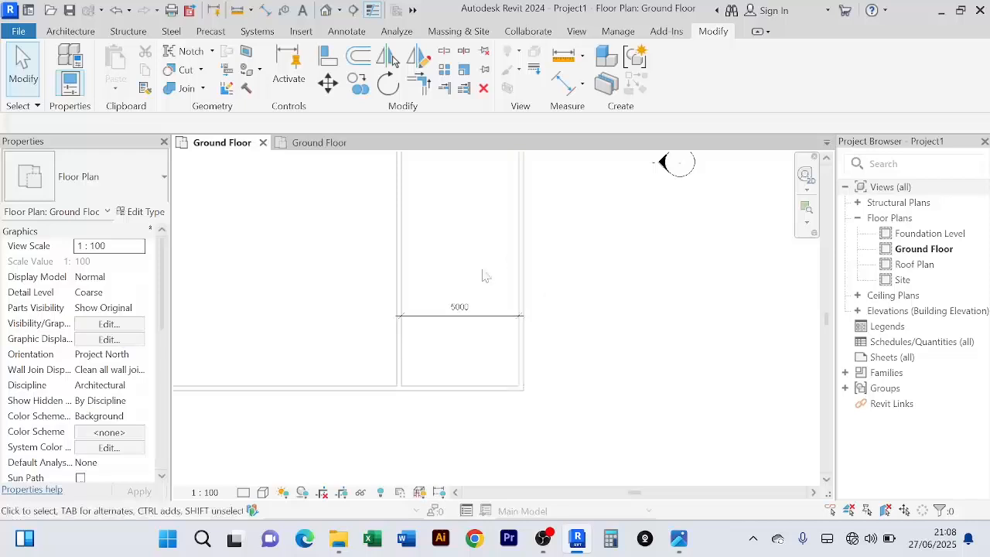
scroll(586, 321, up, 1)
scroll(580, 321, up, 1)
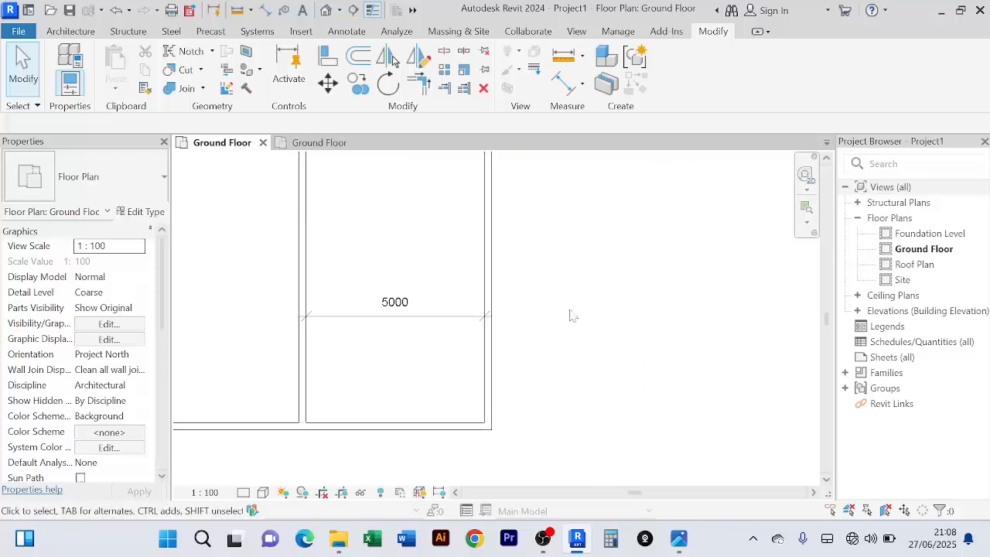
scroll(568, 313, down, 2)
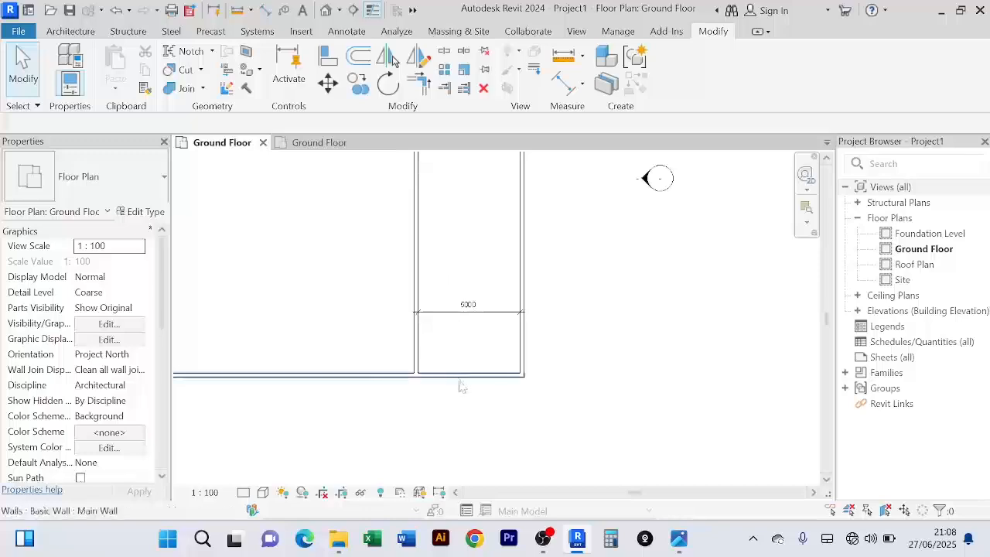
scroll(467, 277, up, 2)
click(341, 144)
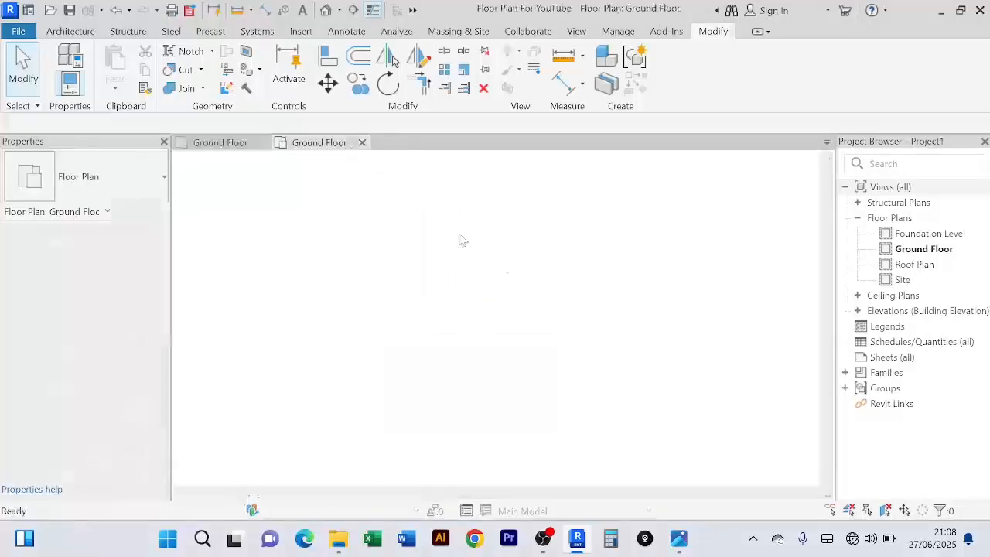
scroll(684, 328, up, 2)
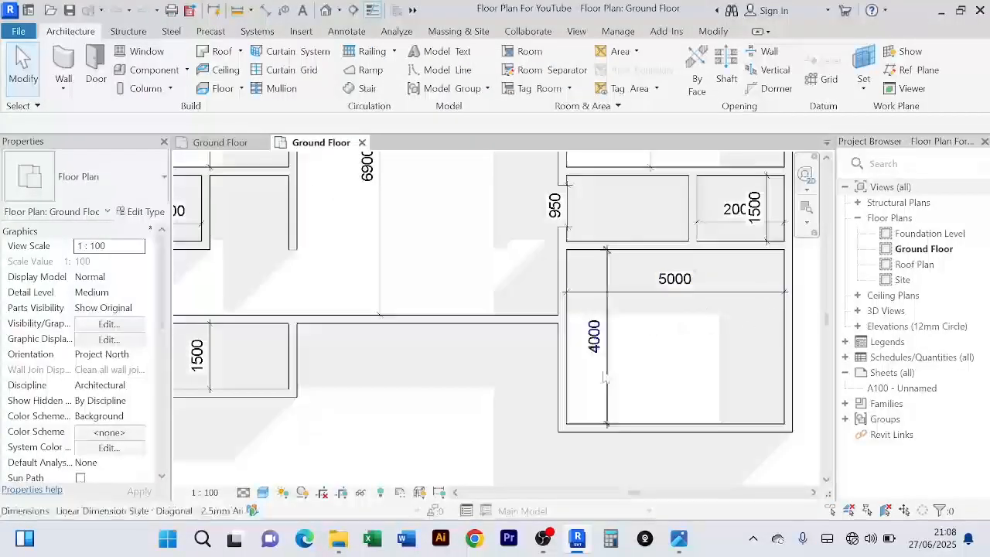
scroll(684, 328, down, 2)
middle_drag(684, 328, 630, 338)
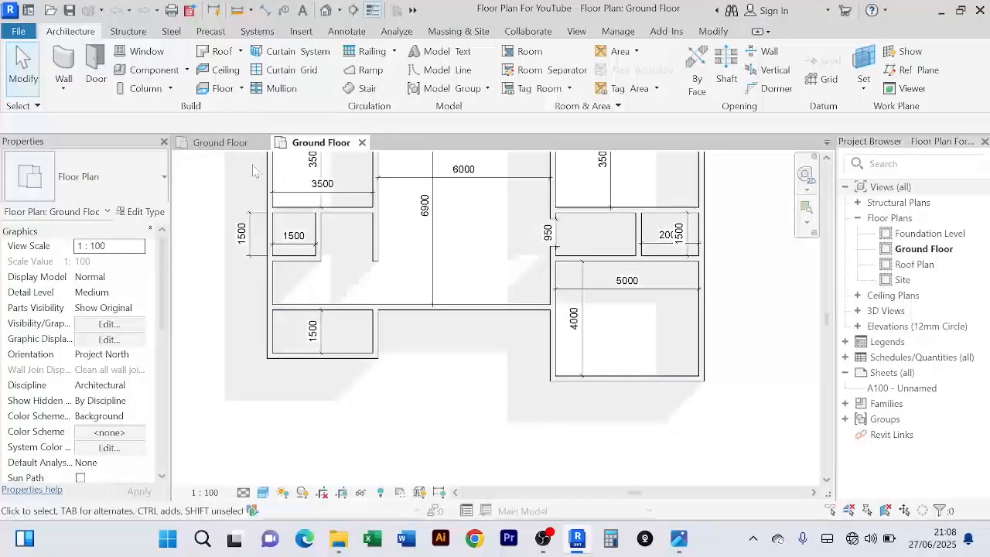
Return to the Project1 ground floor plan and offset a copy of the bottom horizontal wall 5000 mm toward the inside of the building
click(223, 143)
scroll(468, 407, down, 2)
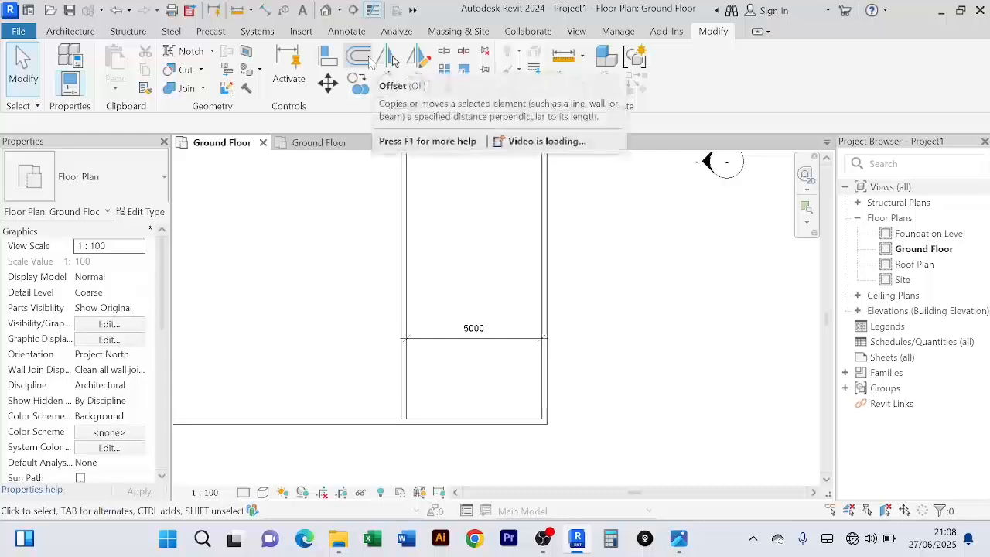
click(360, 57)
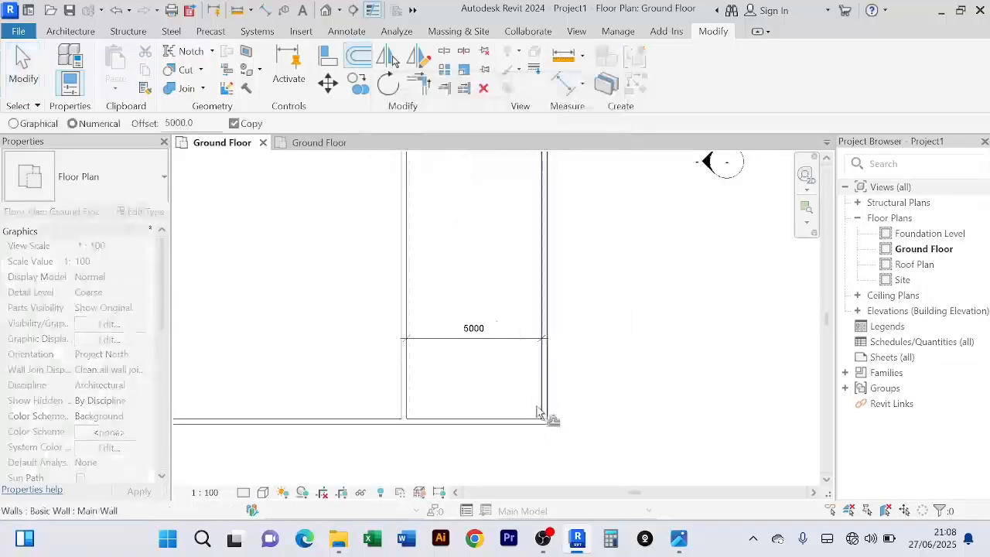
scroll(499, 426, down, 2)
middle_drag(506, 426, 554, 327)
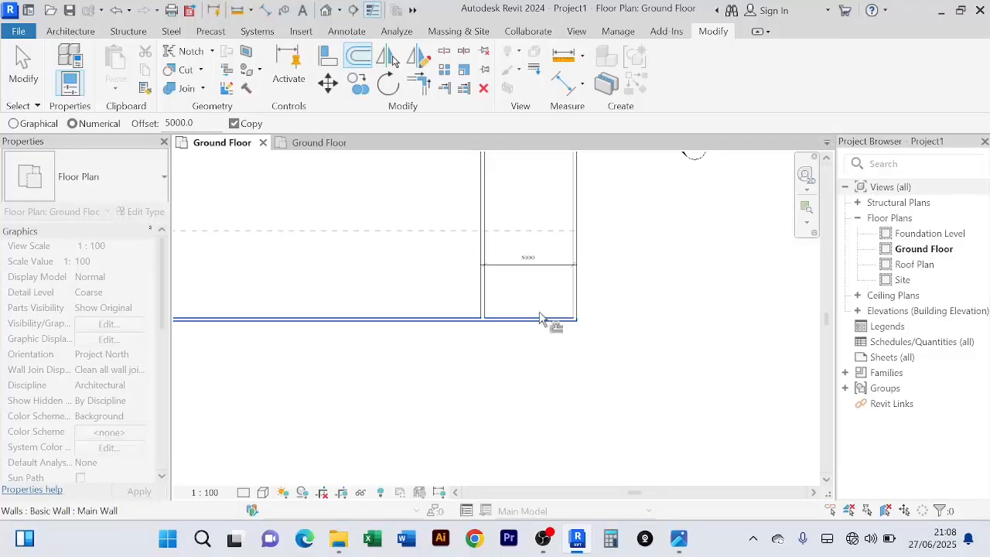
click(539, 318)
right_click(662, 235)
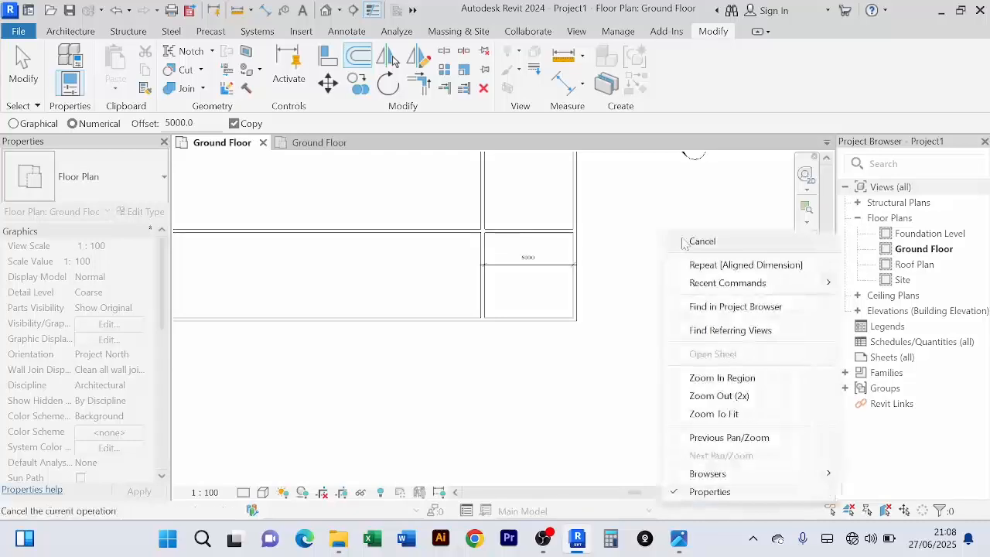
click(698, 239)
right_click(665, 220)
click(685, 230)
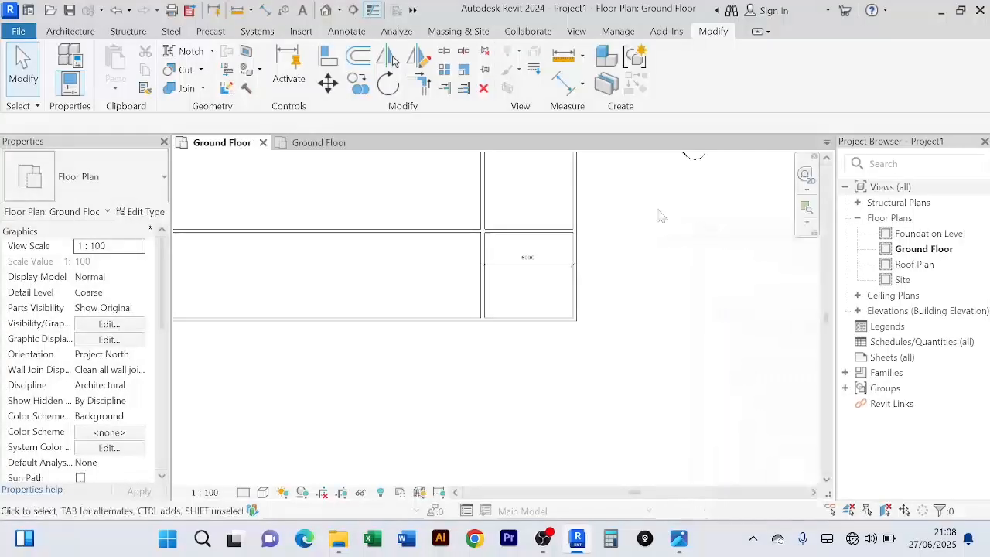
scroll(658, 255, down, 1)
right_click(626, 232)
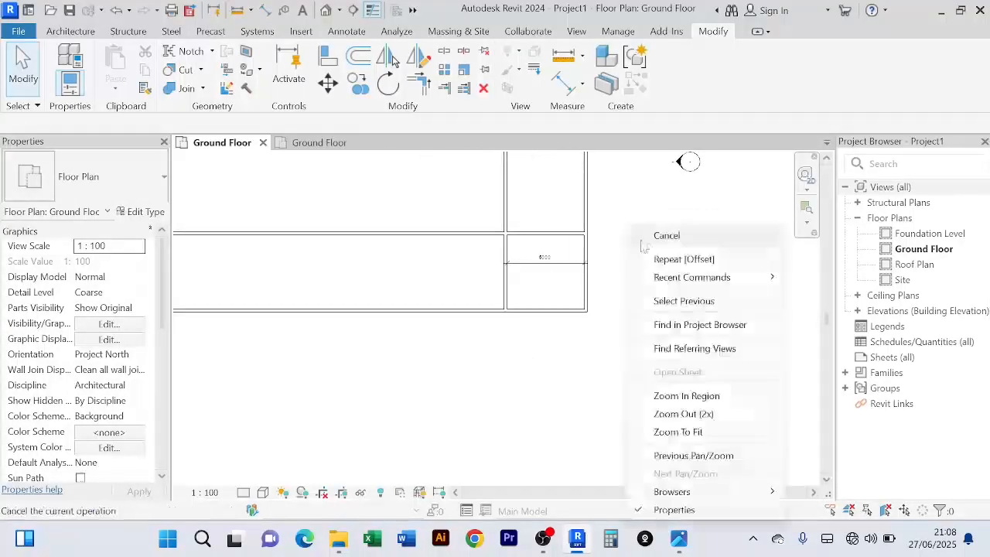
click(646, 233)
Place an aligned dimension between the inner faces of the corner room's two horizontal walls
scroll(647, 278, down, 1)
scroll(590, 329, up, 4)
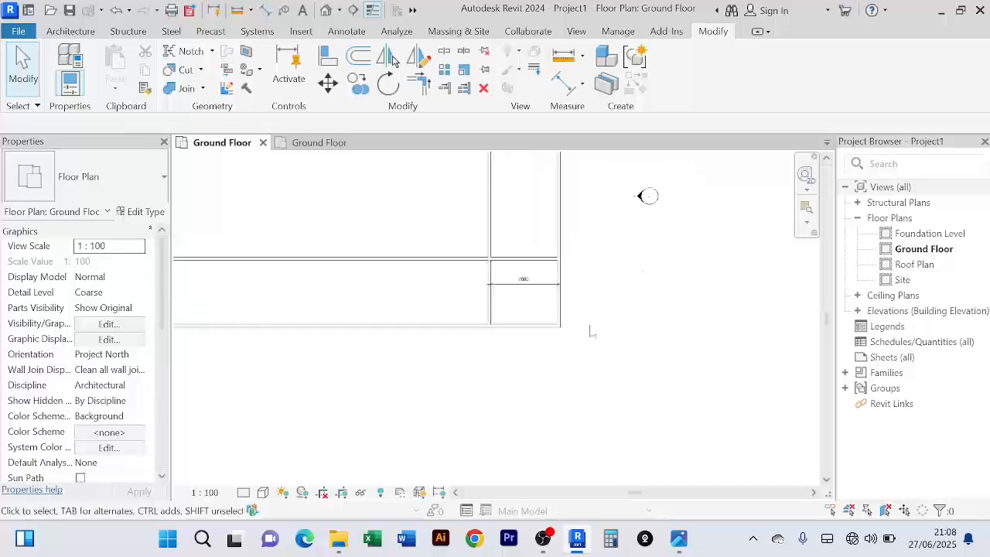
scroll(617, 363, down, 1)
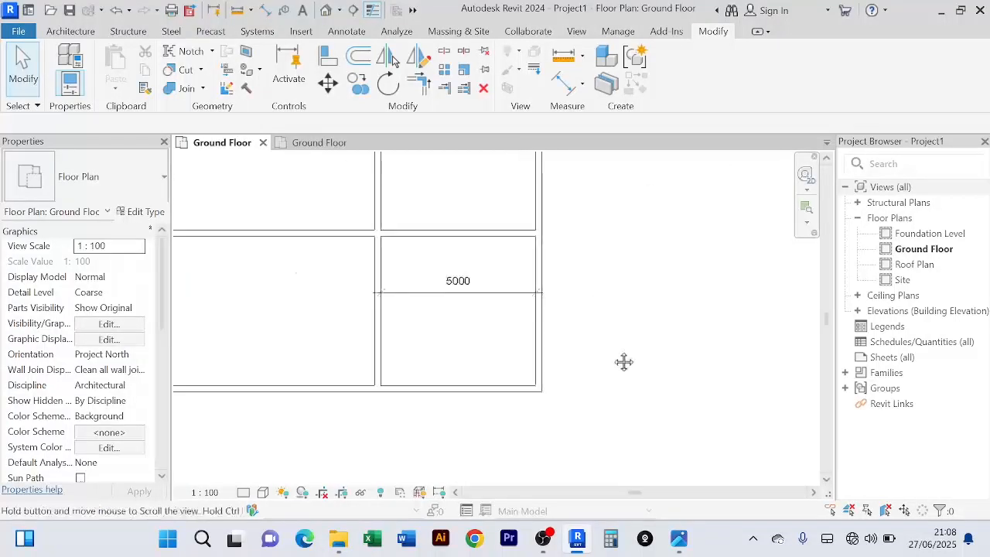
middle_drag(617, 362, 625, 356)
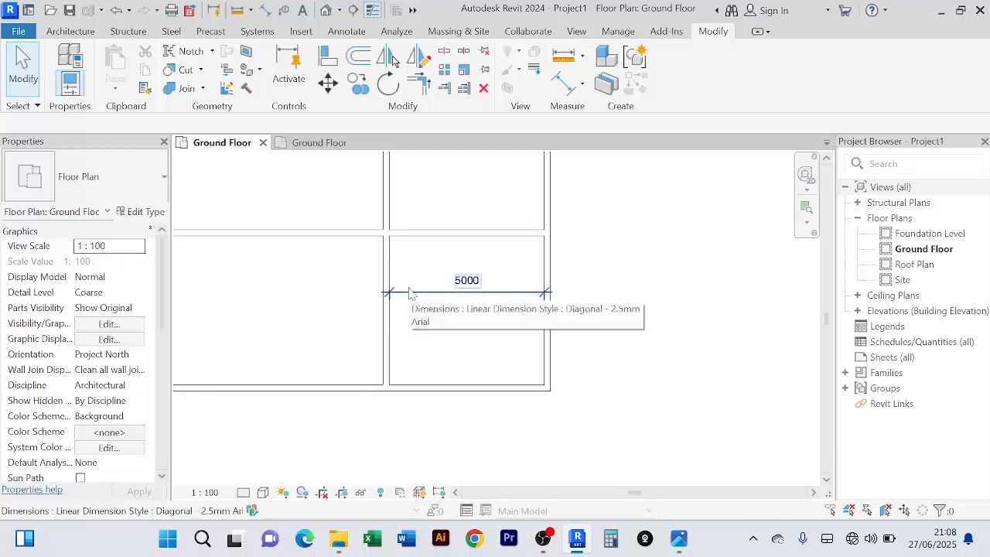
click(563, 83)
scroll(442, 255, up, 2)
click(419, 213)
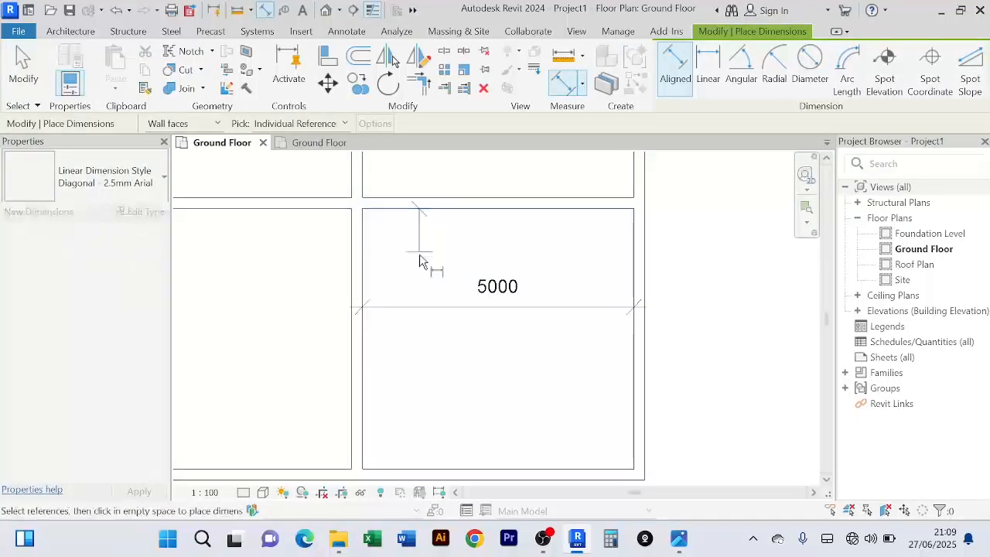
scroll(424, 263, down, 3)
middle_drag(443, 321, 442, 291)
scroll(418, 328, up, 2)
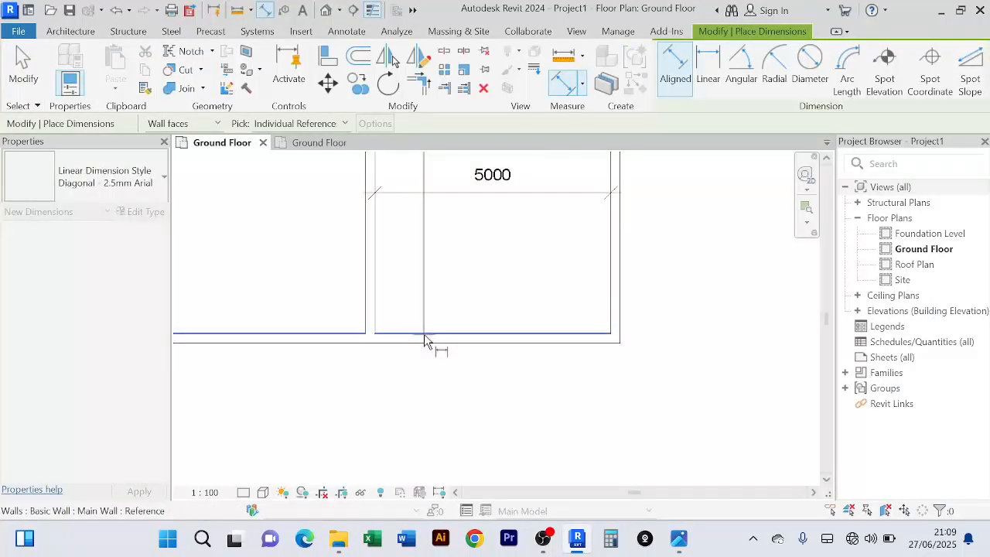
click(424, 341)
click(440, 291)
scroll(484, 283, down, 2)
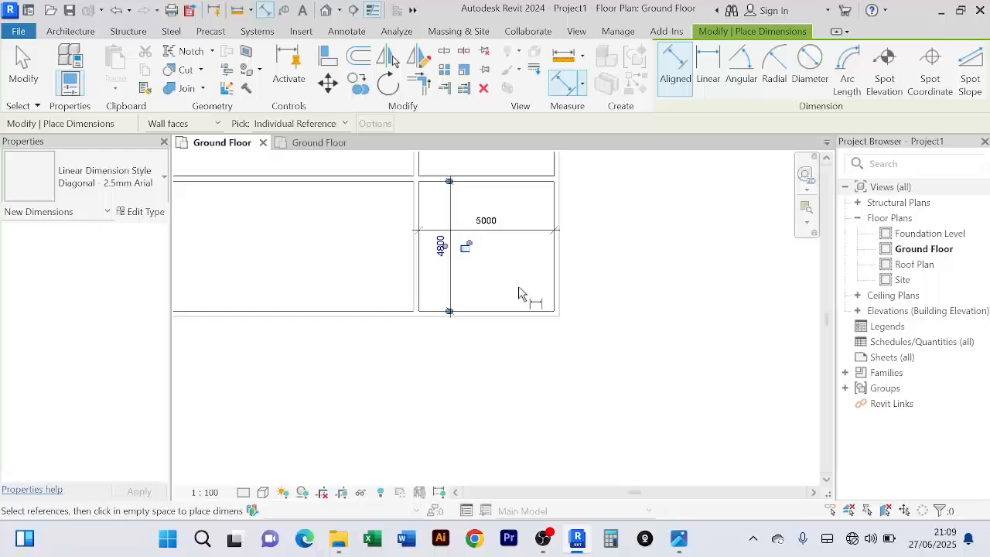
right_click(636, 213)
click(663, 211)
Compare the corner room's width and depth dimensions with the reference project's ground floor plan, then return to the Project1 plan
scroll(454, 291, up, 2)
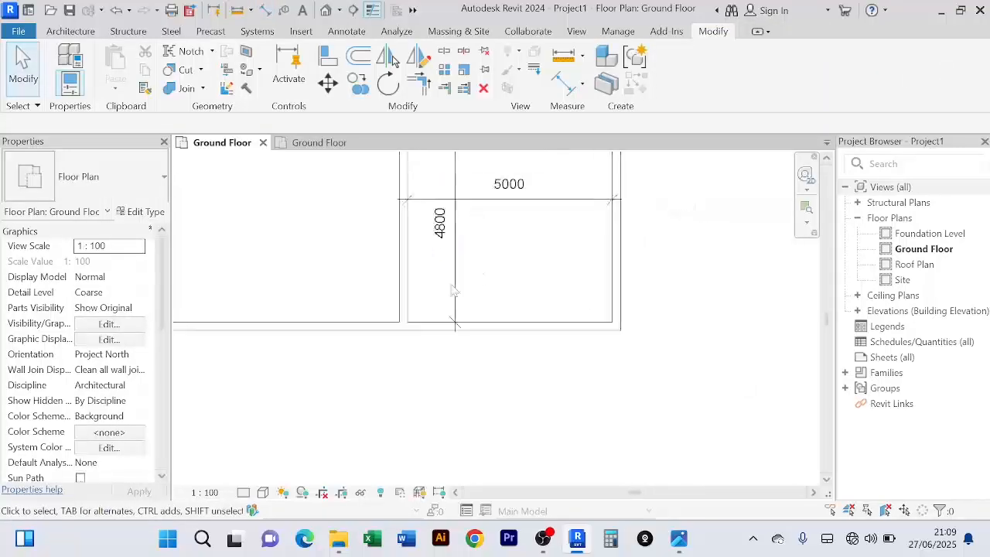
scroll(497, 280, up, 2)
scroll(497, 281, down, 2)
middle_drag(497, 281, 502, 303)
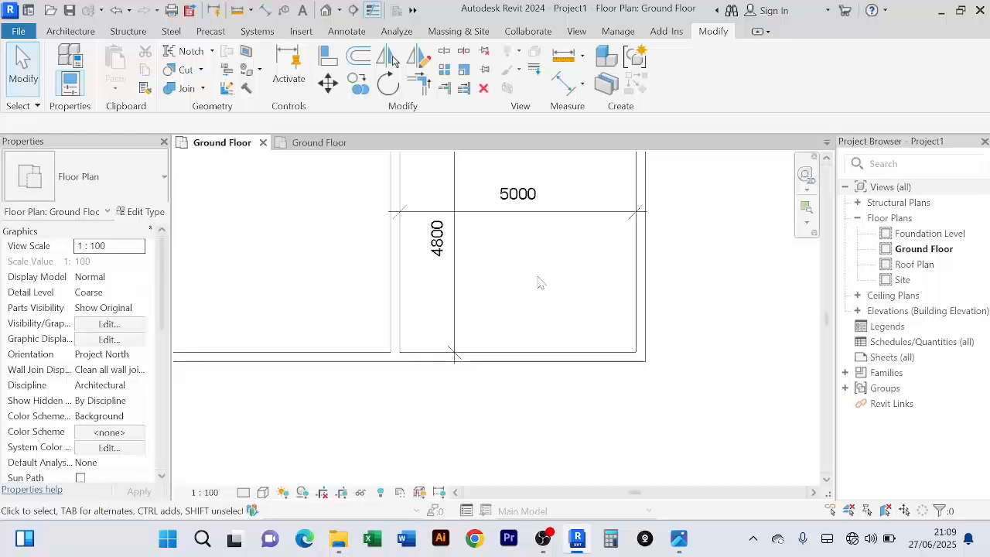
scroll(539, 283, up, 3)
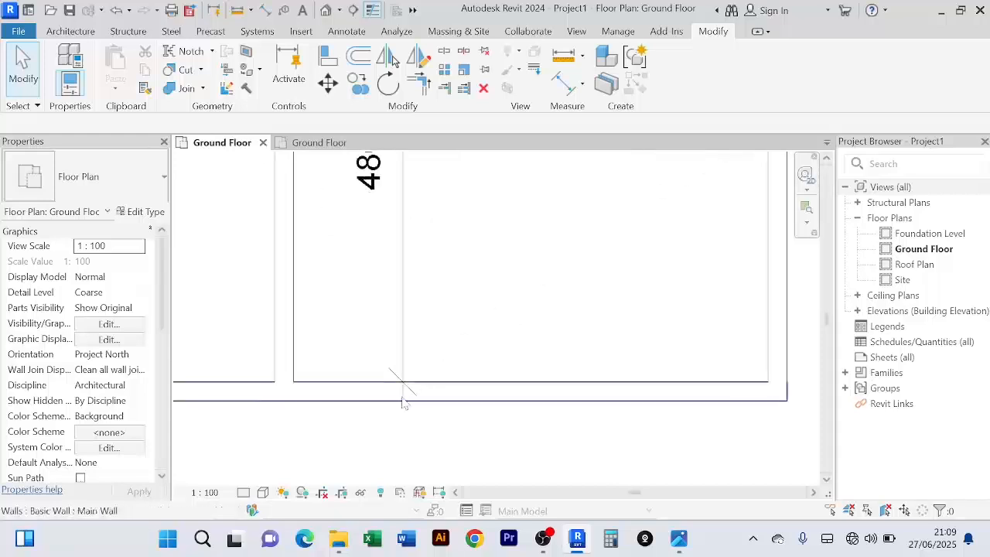
scroll(526, 289, down, 5)
middle_drag(524, 289, 474, 348)
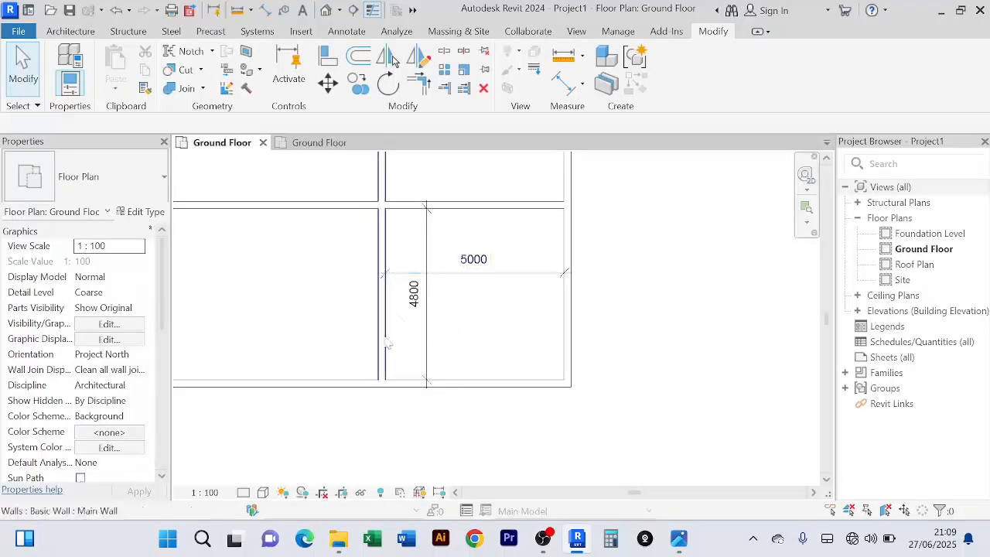
scroll(465, 329, up, 2)
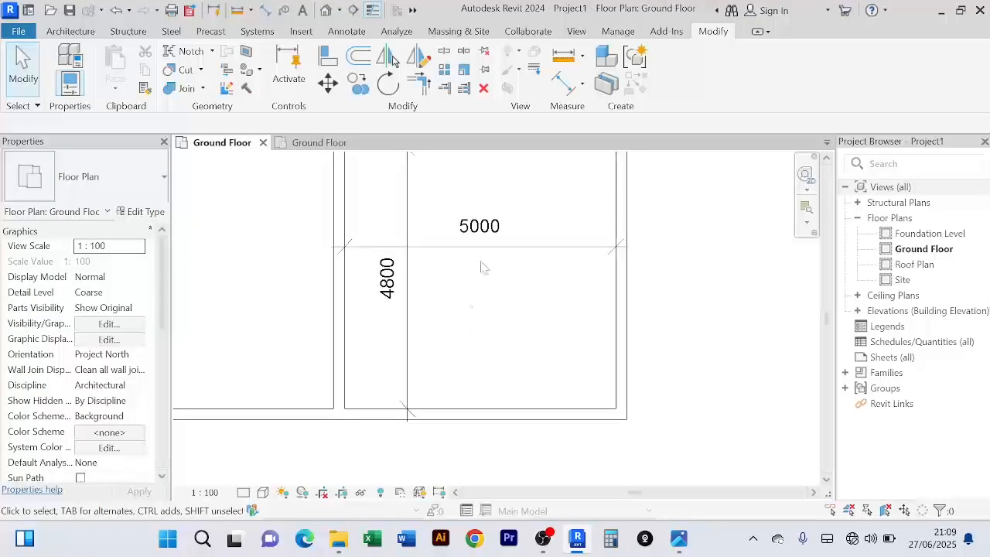
click(317, 142)
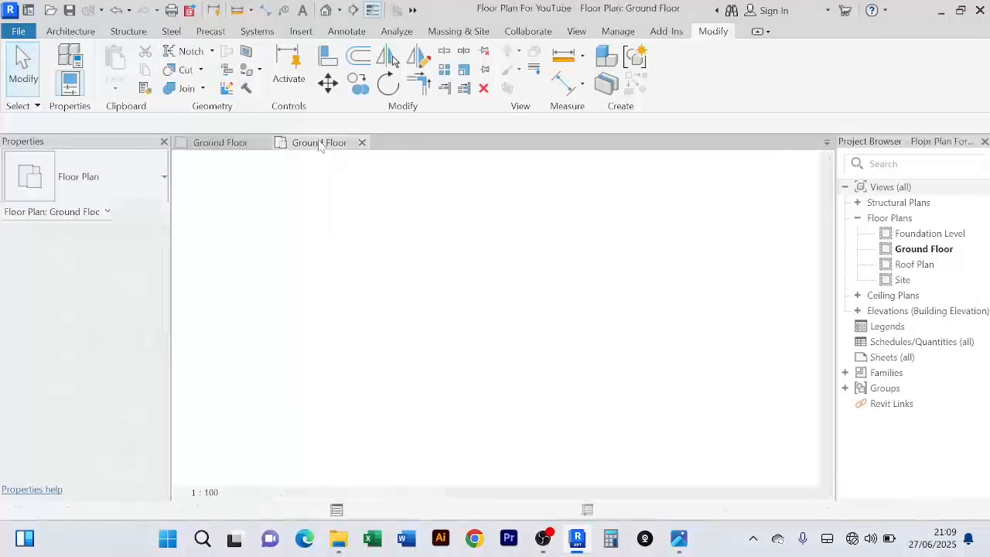
click(207, 145)
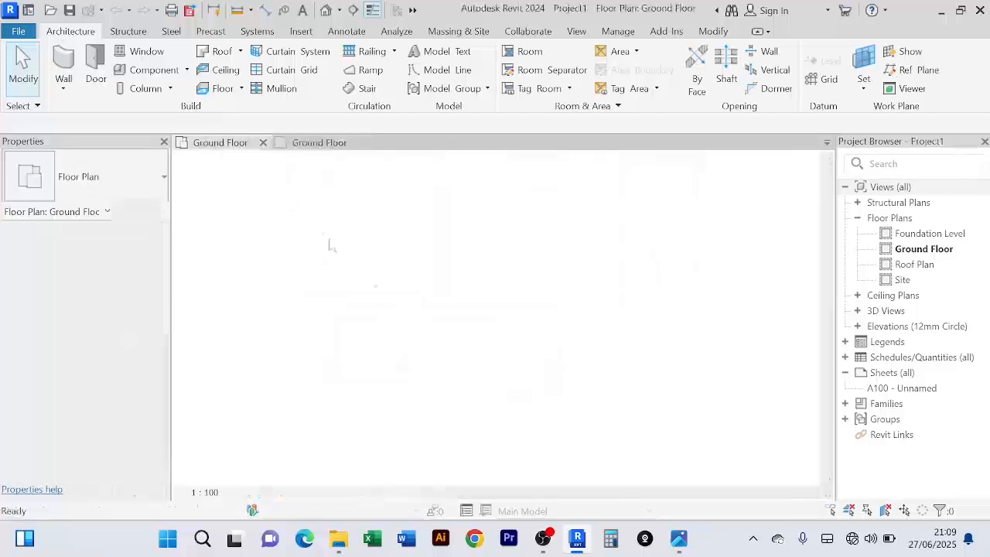
scroll(449, 331, down, 2)
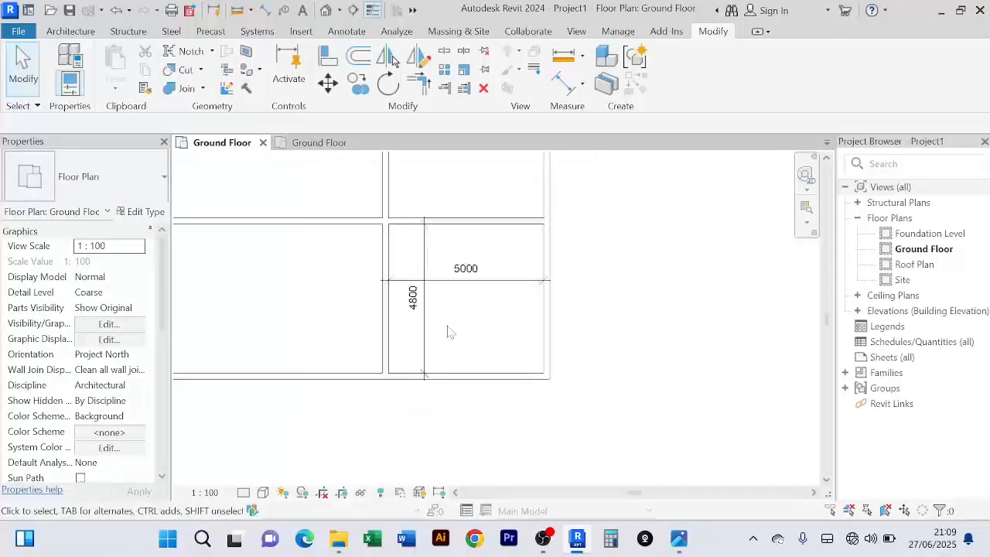
scroll(422, 314, up, 1)
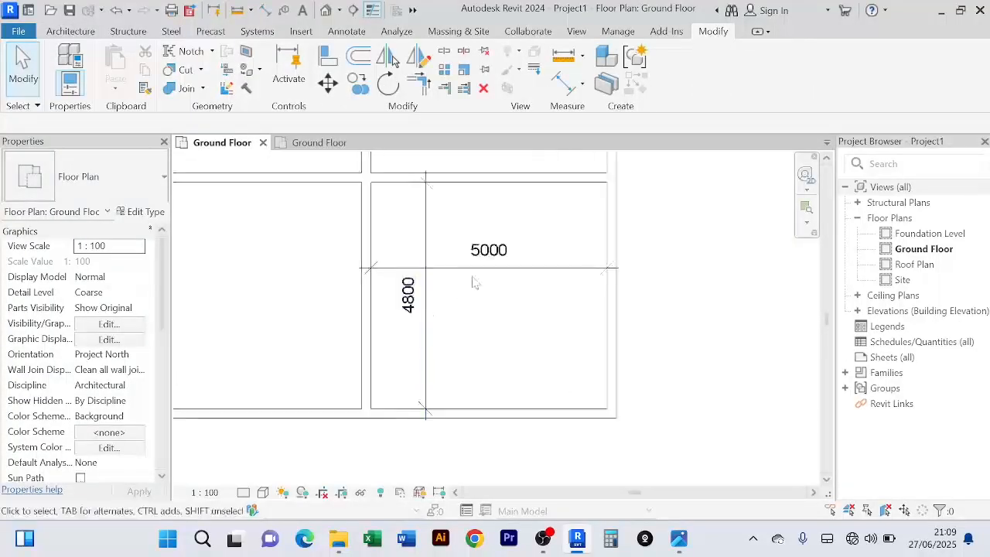
Reposition the corner room's upper horizontal wall by setting its clear distance from the bottom wall to 4000 mm
click(488, 181)
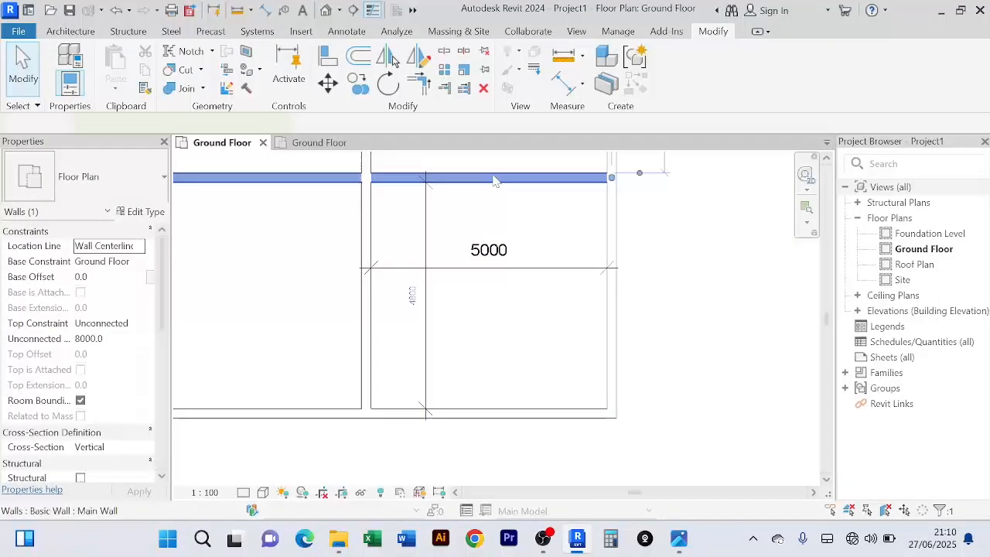
click(412, 295)
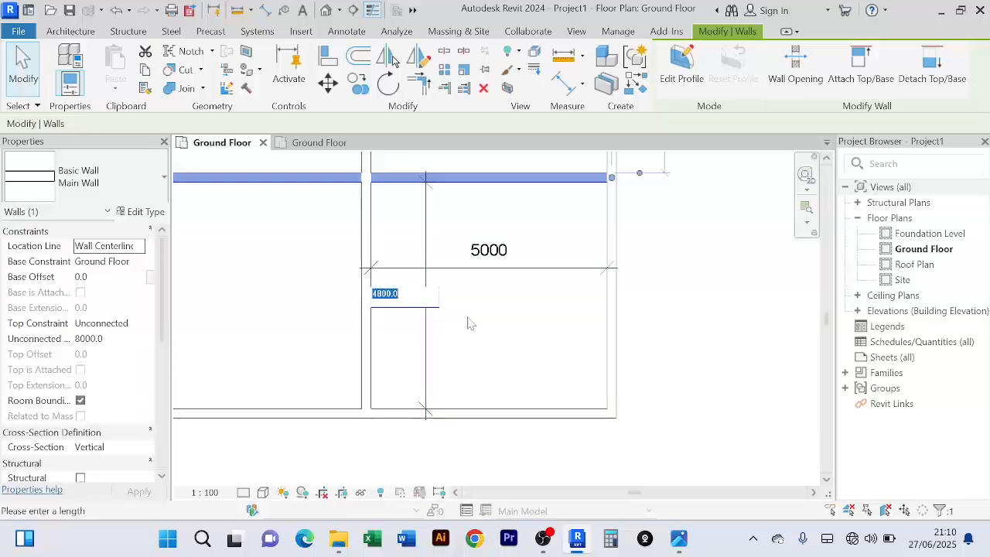
key(Return)
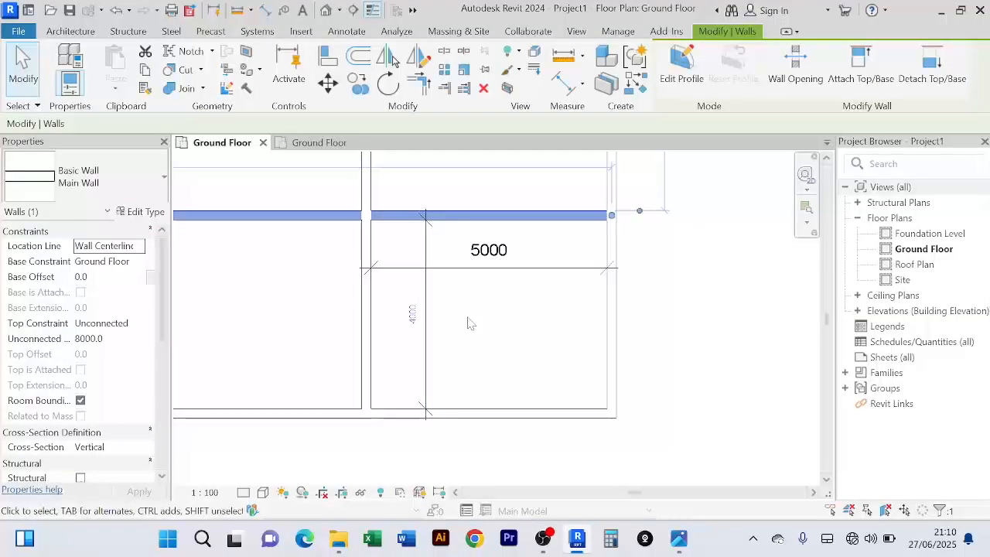
click(673, 309)
scroll(664, 280, down, 3)
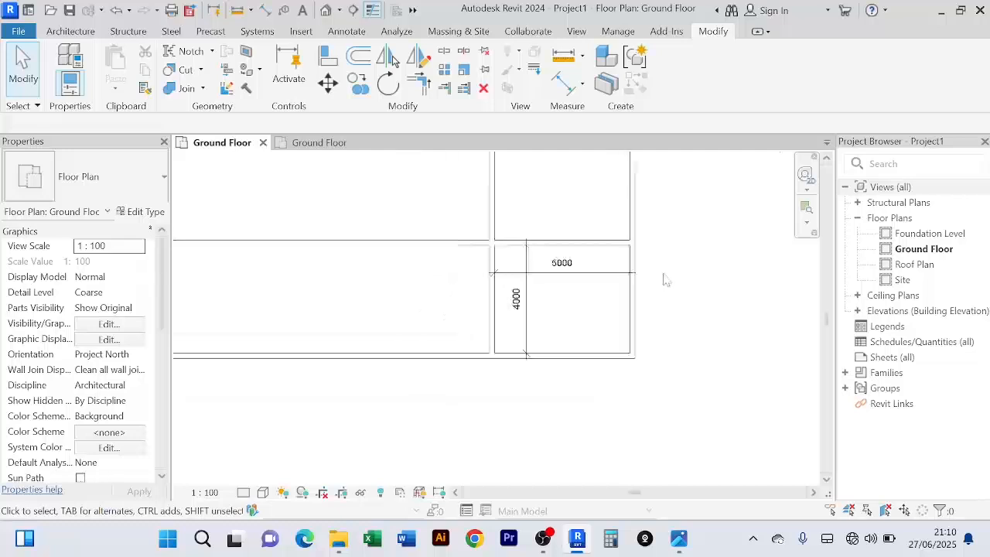
scroll(663, 280, down, 1)
middle_drag(663, 279, 625, 318)
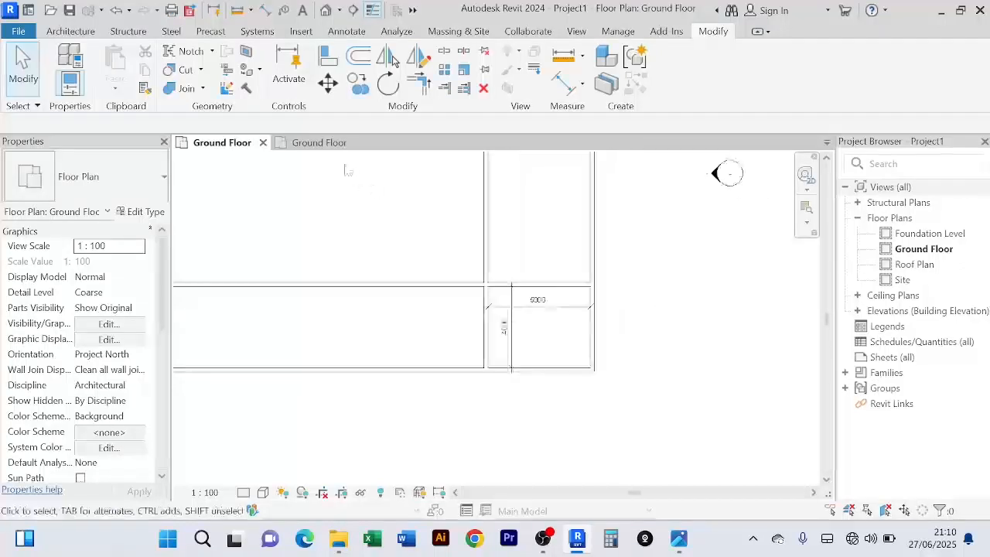
Check the clear depth of the narrow rooms directly above the corner room in the reference project's ground floor plan
click(318, 145)
scroll(642, 345, up, 3)
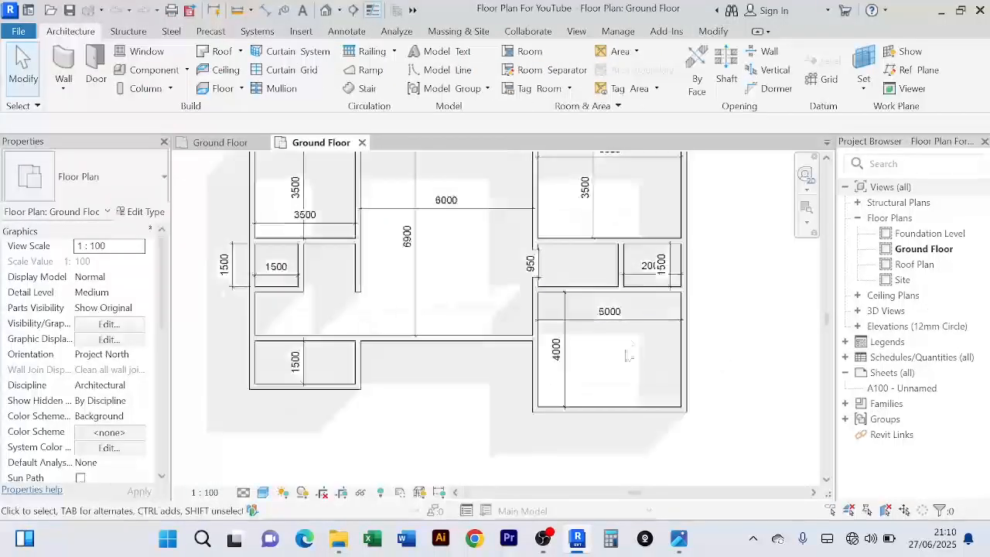
scroll(661, 399, down, 2)
scroll(649, 400, up, 1)
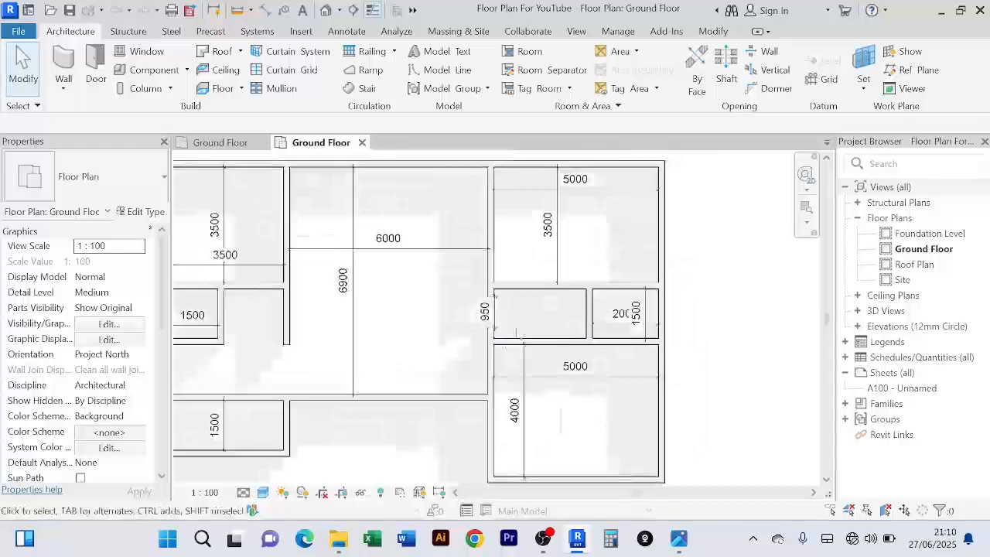
scroll(632, 347, up, 2)
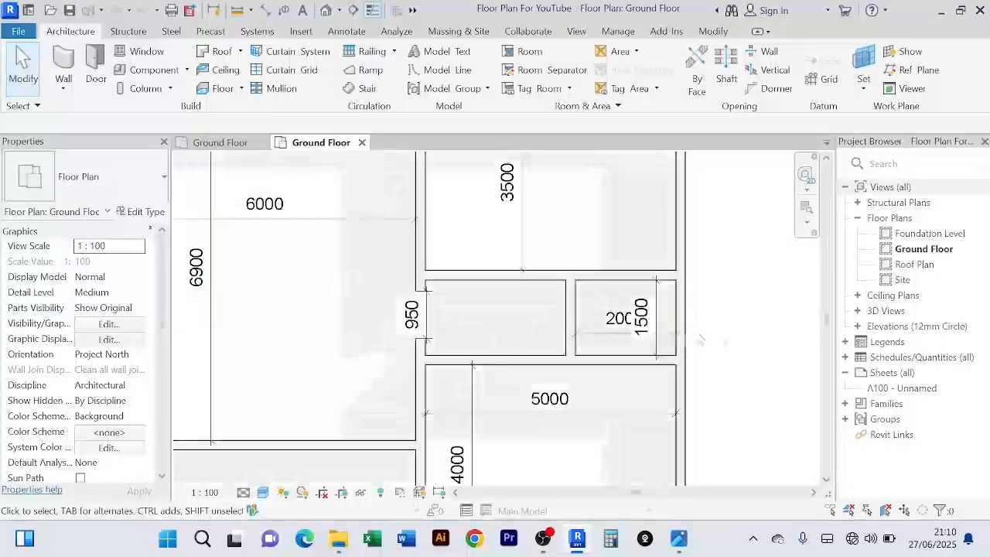
scroll(646, 349, up, 2)
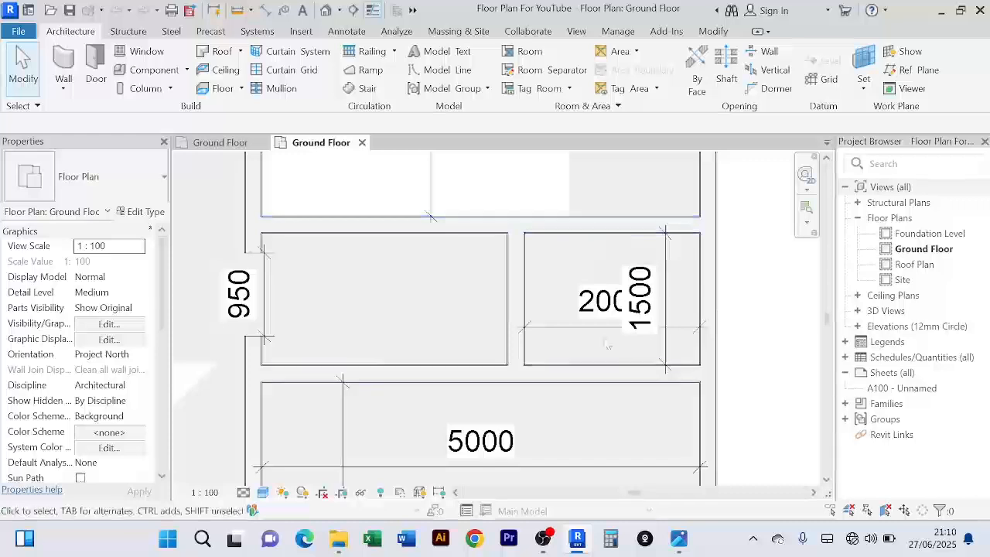
scroll(611, 290, down, 2)
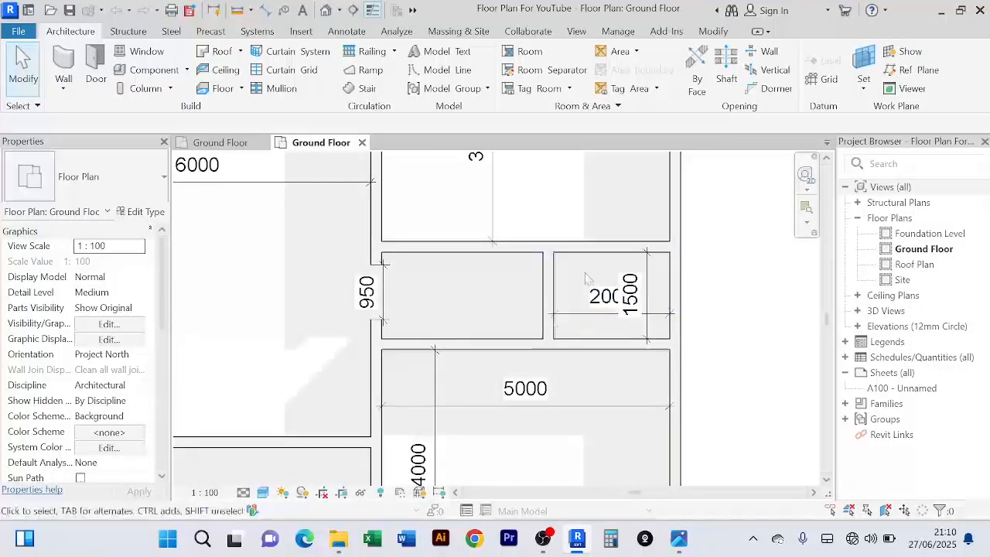
scroll(419, 294, down, 2)
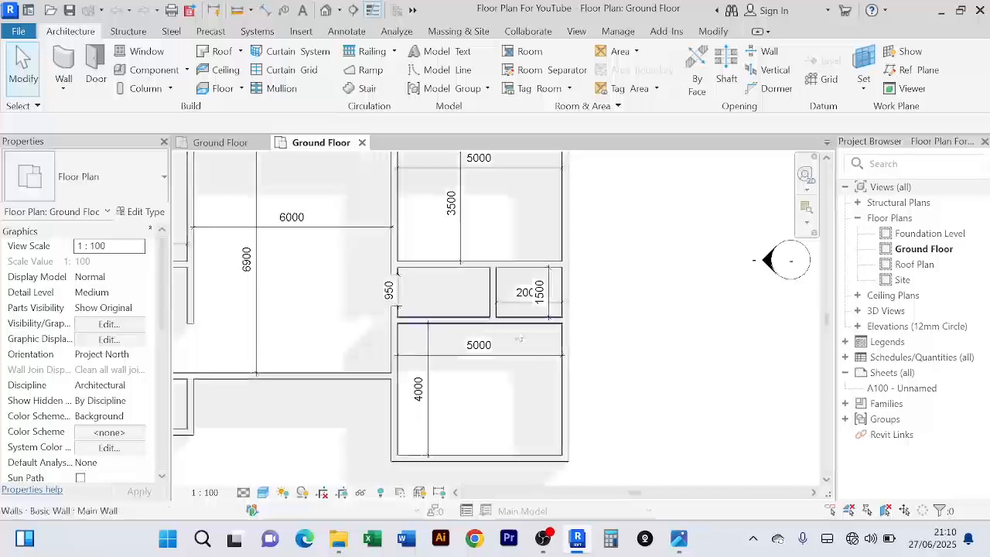
Return to the Project1 ground floor plan and offset a copy of the corner room's upper horizontal wall 1500 mm upward
click(220, 145)
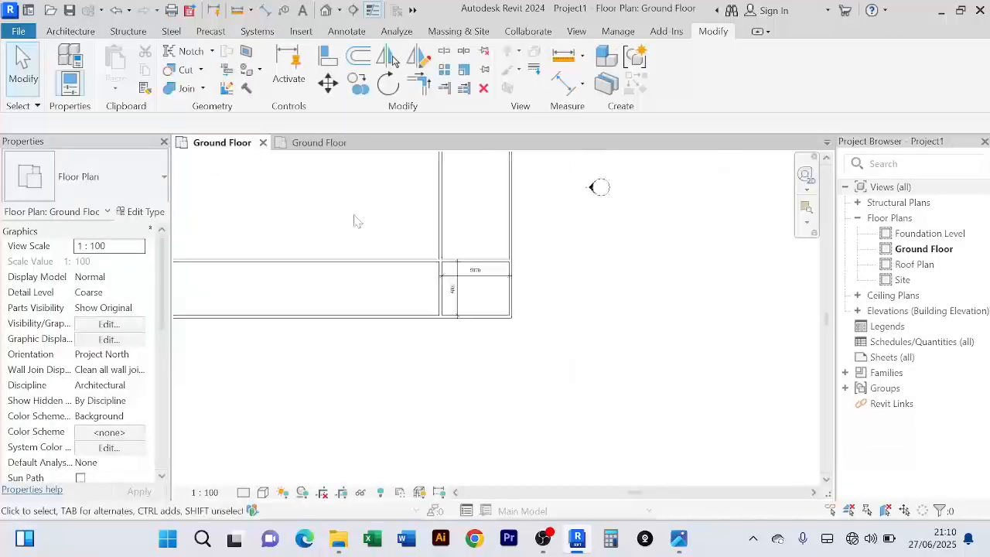
middle_drag(356, 222, 343, 236)
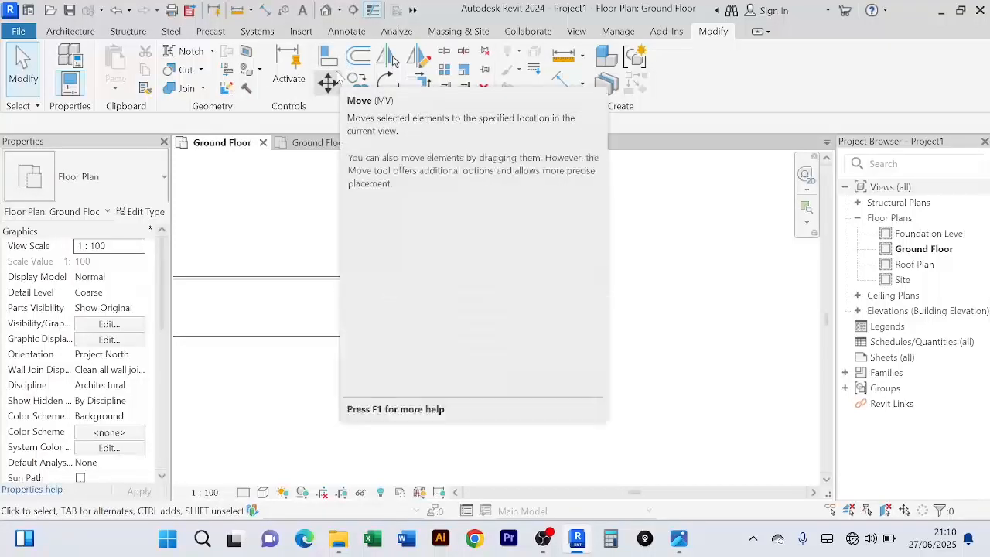
click(359, 59)
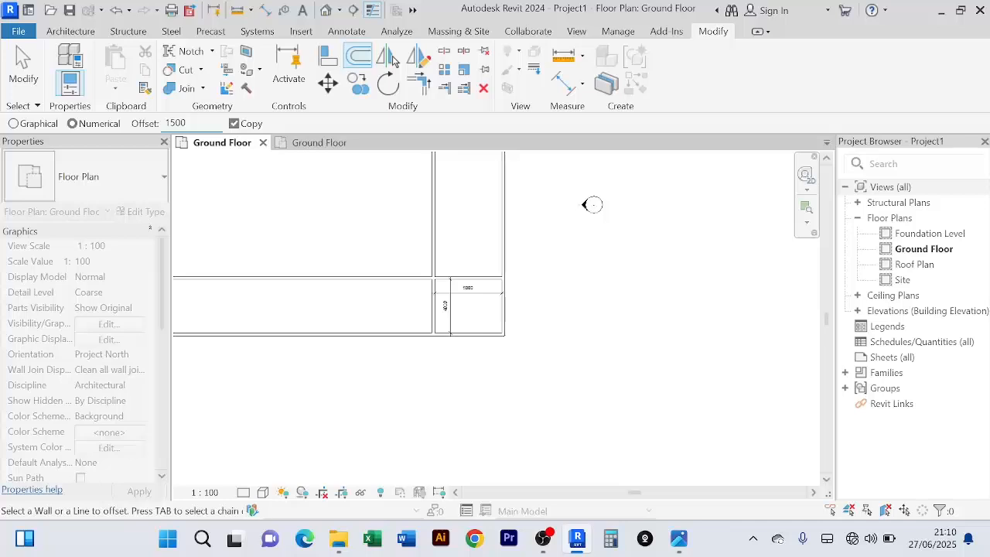
scroll(495, 284, up, 2)
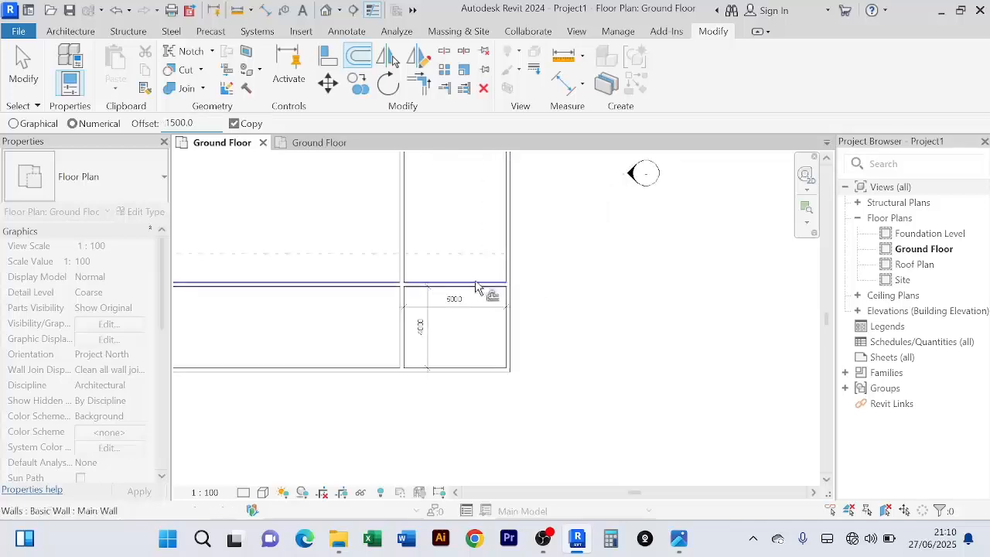
click(477, 288)
right_click(549, 213)
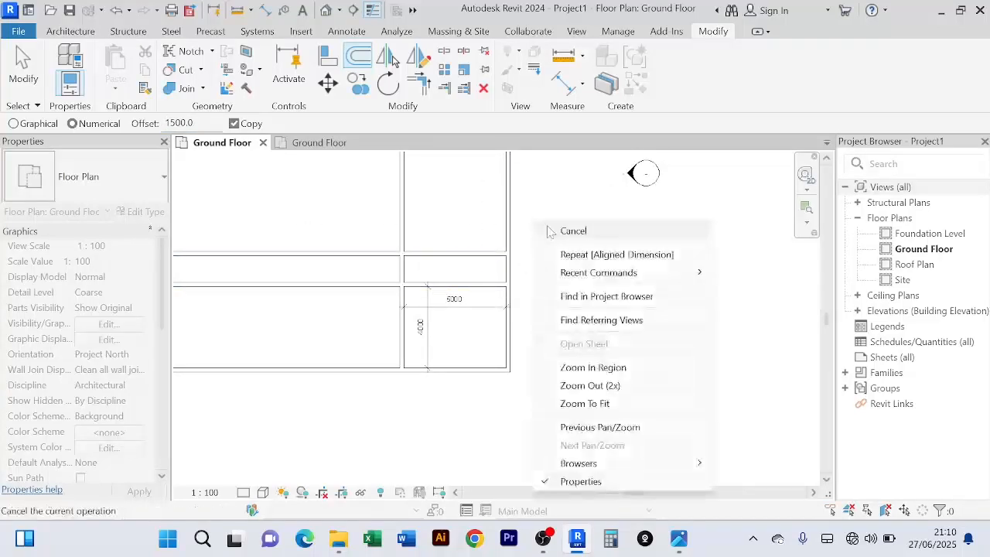
click(559, 223)
right_click(570, 214)
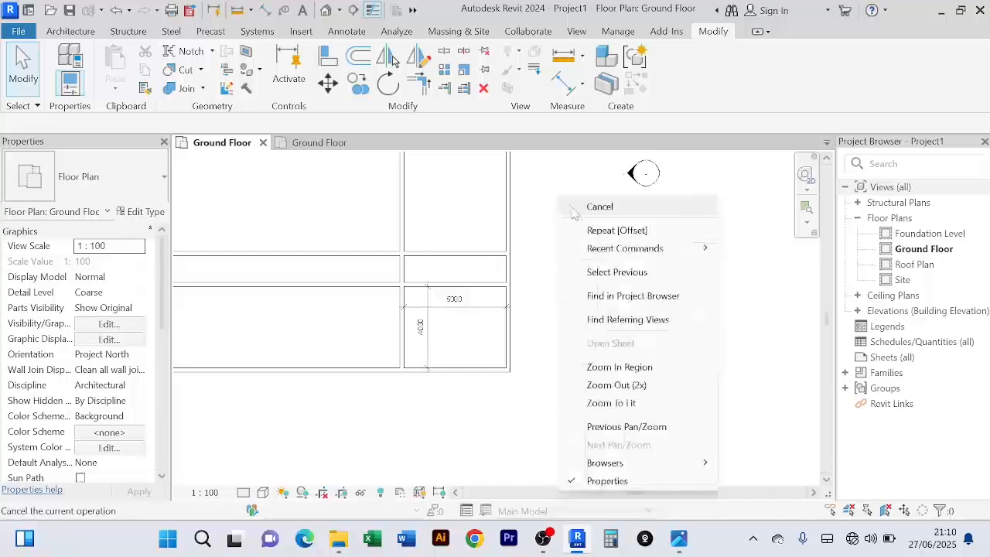
click(575, 214)
scroll(575, 213, down, 2)
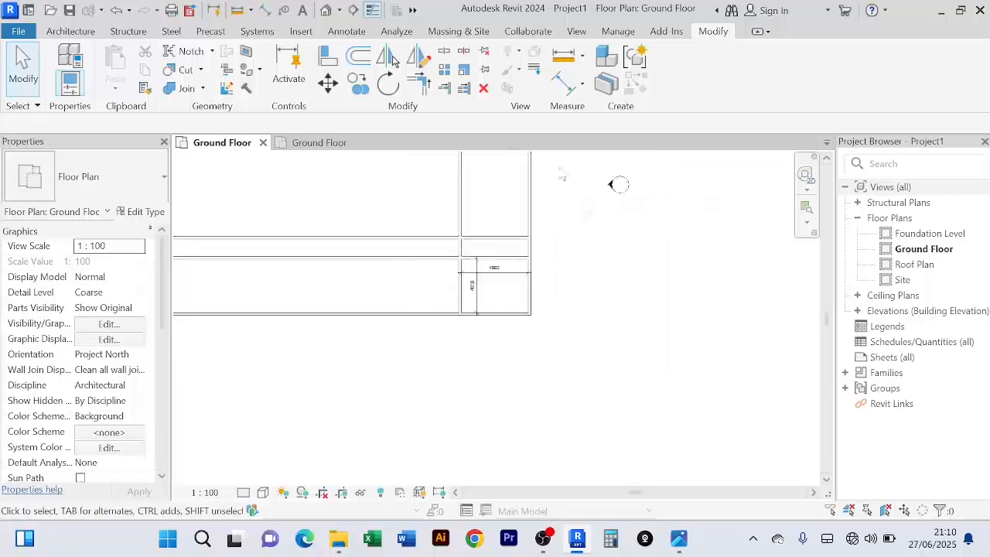
Place an aligned dimension between the facing inner faces of the two horizontal walls above the corner room
click(564, 85)
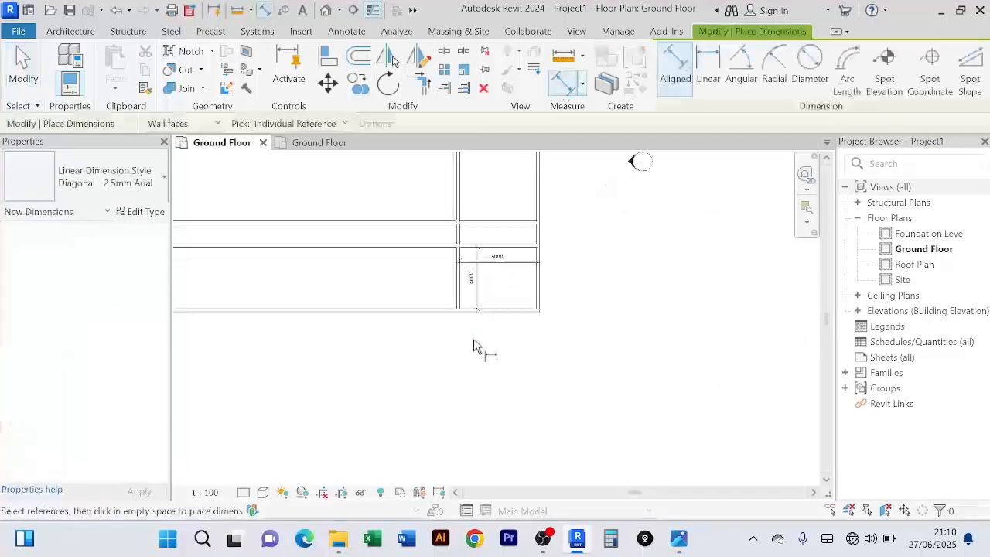
scroll(520, 255, up, 3)
scroll(480, 393, up, 1)
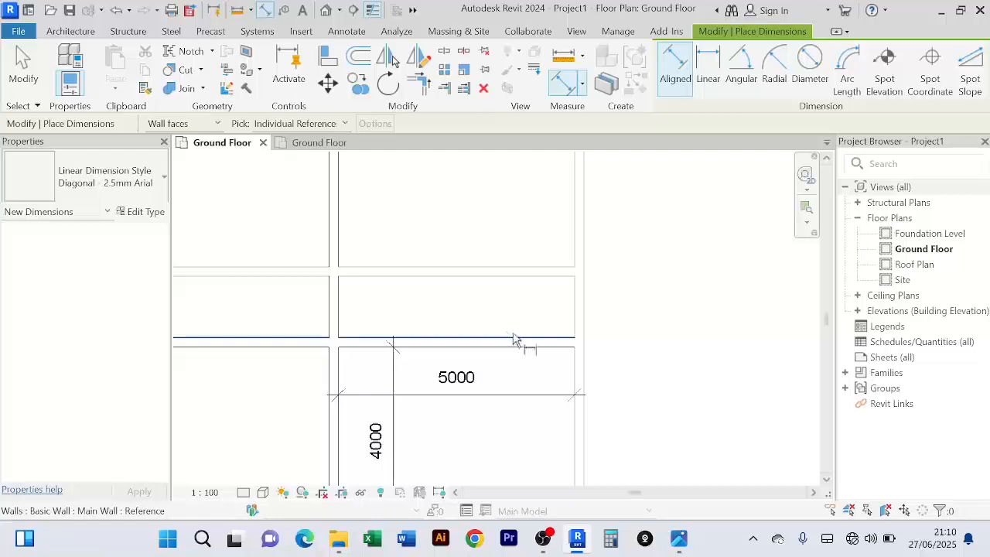
click(515, 338)
click(517, 283)
click(516, 293)
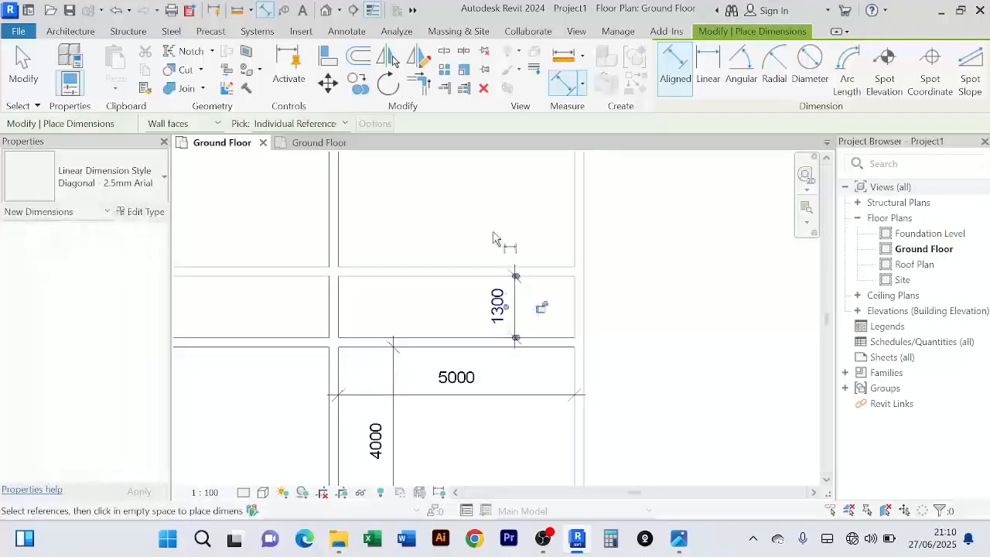
right_click(508, 237)
click(511, 230)
right_click(511, 231)
click(512, 230)
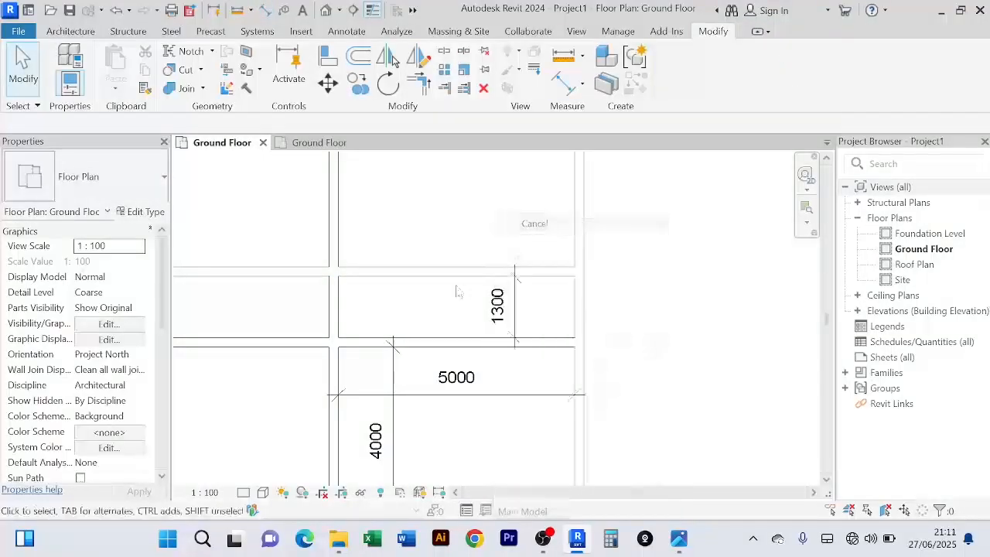
Reposition the newly offset horizontal wall by setting its clear distance from the wall below to 1500 mm
scroll(457, 278, up, 1)
click(457, 272)
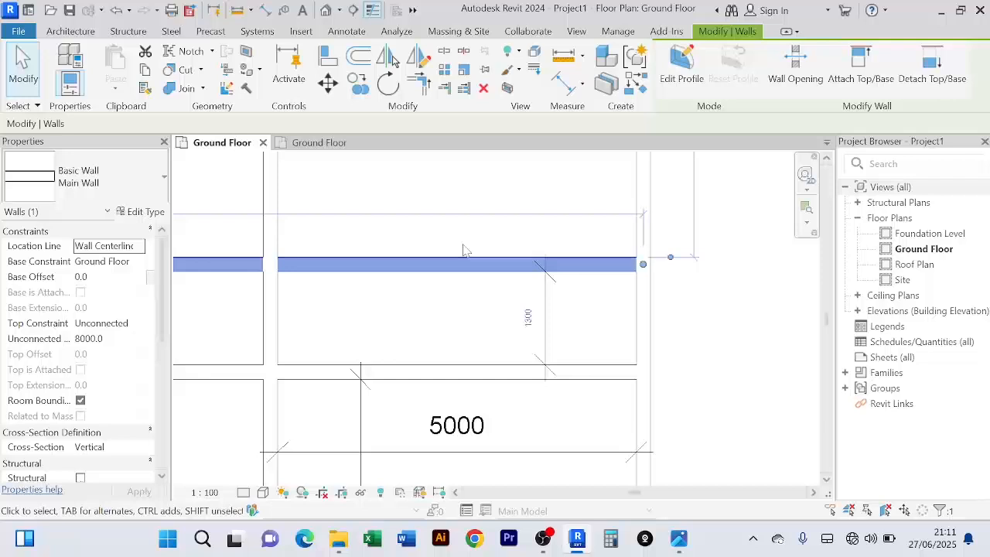
click(524, 319)
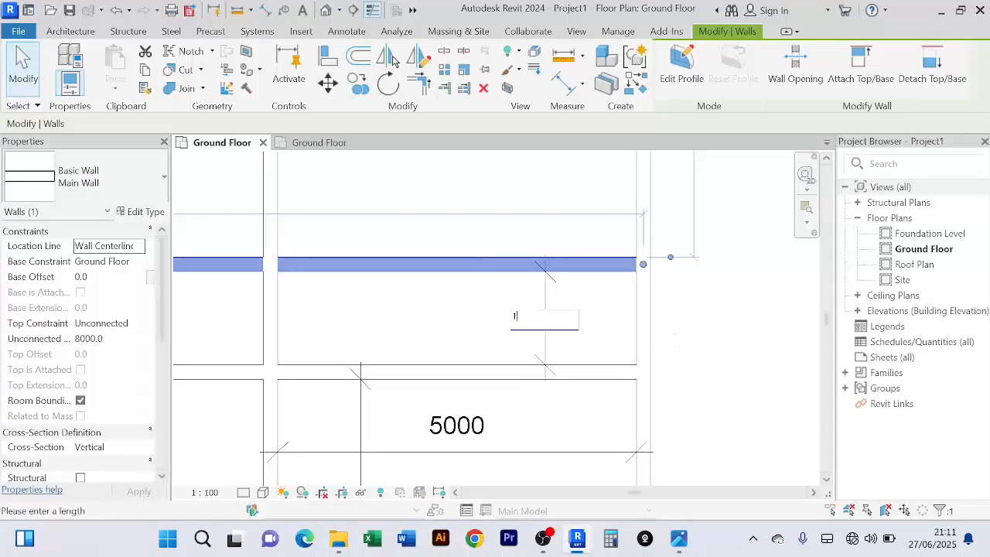
key(Return)
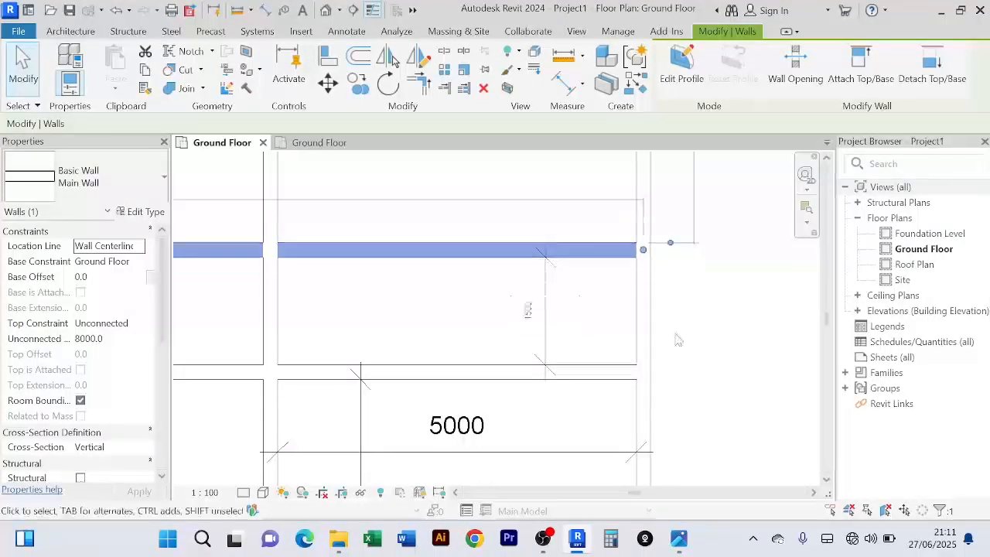
key(Escape)
scroll(675, 338, down, 5)
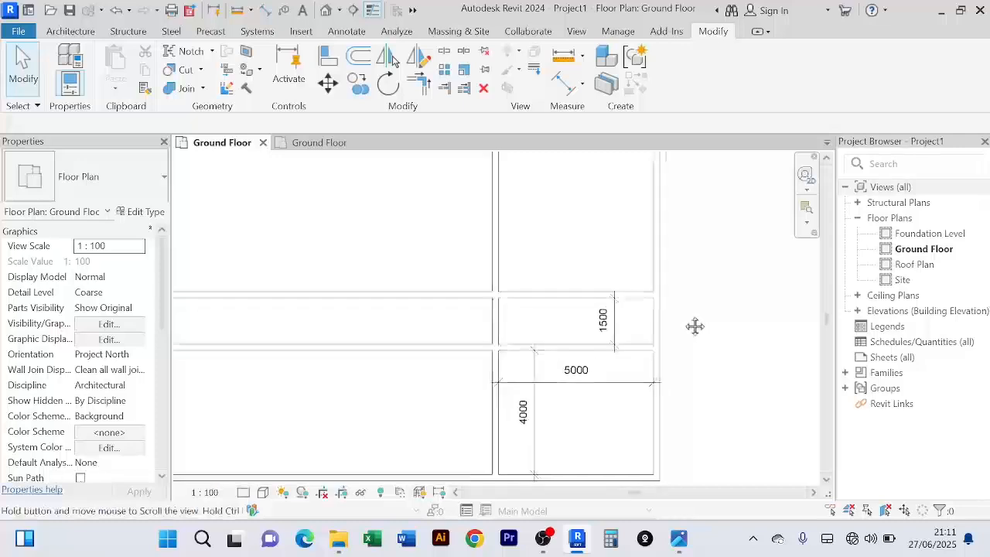
Check the partition wall's position and the clear width of the small end room above the corner room in the reference floor plan
middle_drag(680, 317, 656, 318)
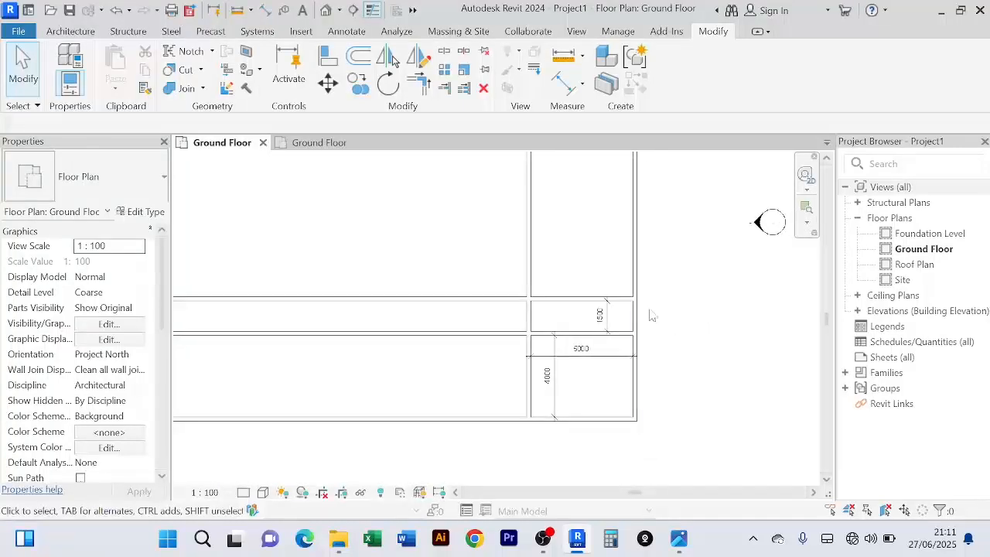
scroll(579, 307, up, 3)
middle_drag(577, 271, 559, 259)
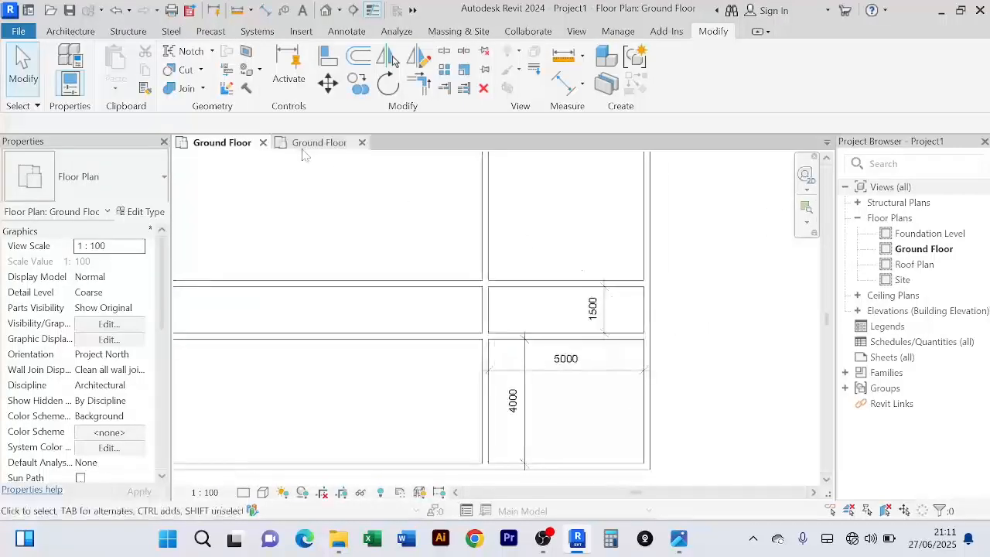
click(306, 145)
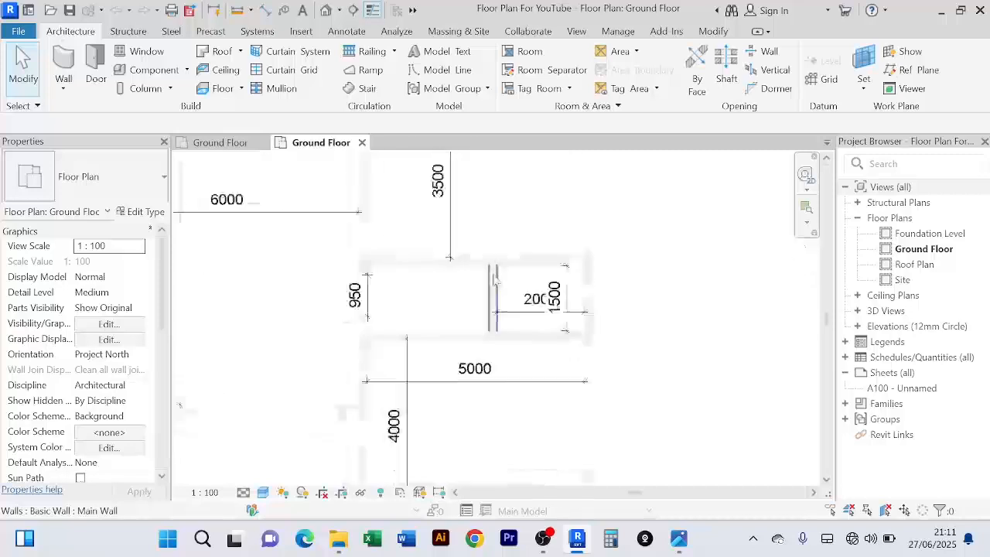
scroll(496, 277, down, 3)
scroll(497, 262, up, 2)
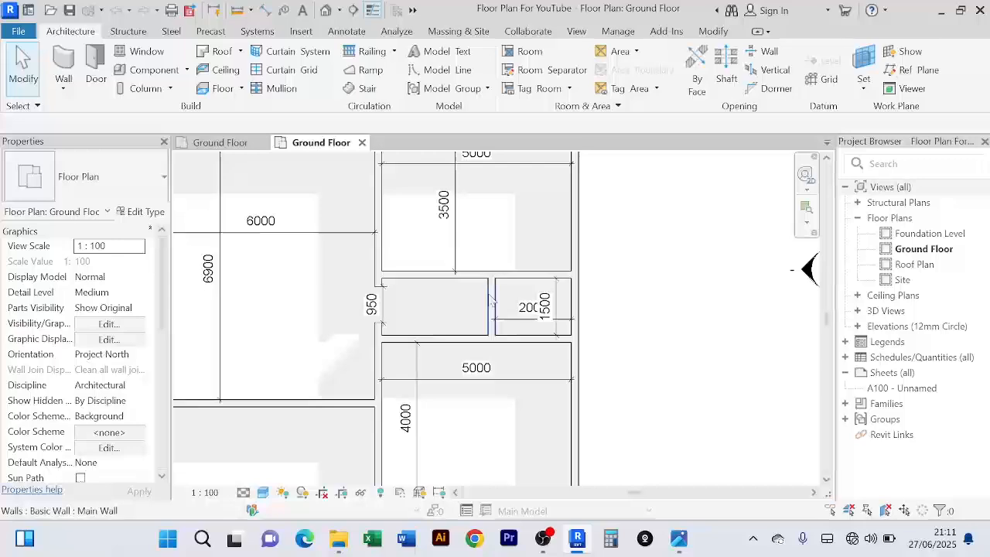
click(491, 302)
scroll(639, 283, up, 2)
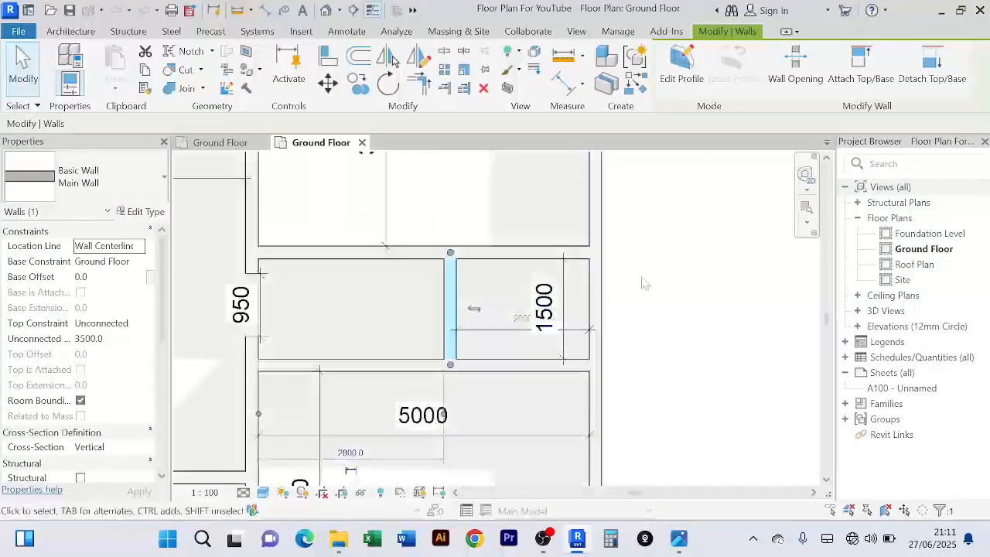
click(641, 283)
scroll(641, 283, down, 3)
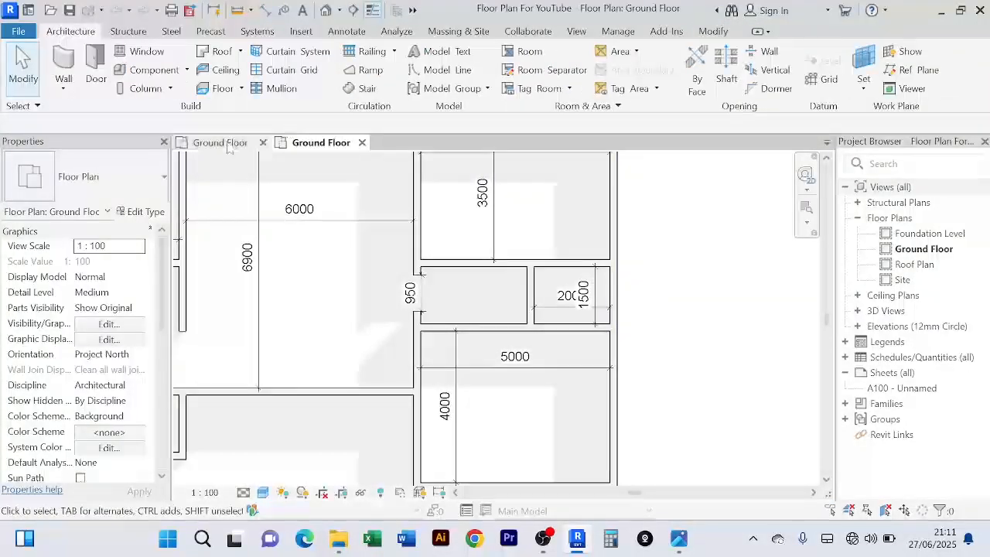
Return to the Project1 ground floor plan and offset a copy of the corner room's outer vertical wall 2000 mm inward
click(224, 144)
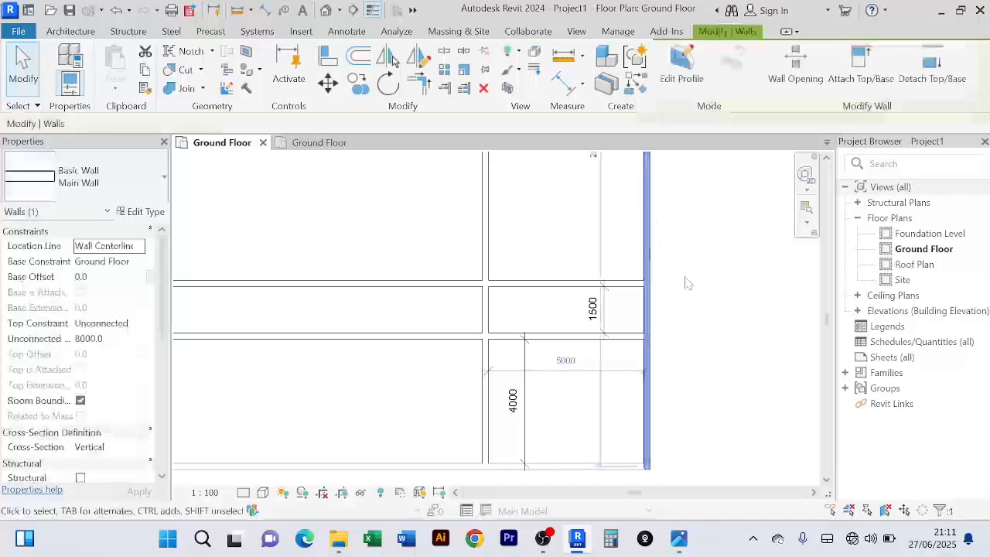
scroll(685, 277, down, 2)
middle_drag(689, 290, 673, 287)
click(678, 232)
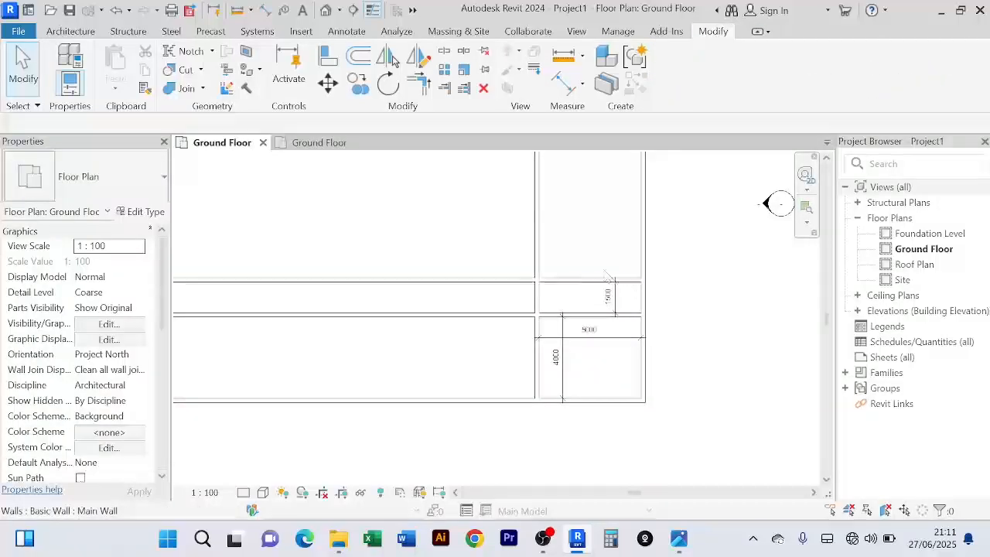
scroll(619, 232, up, 1)
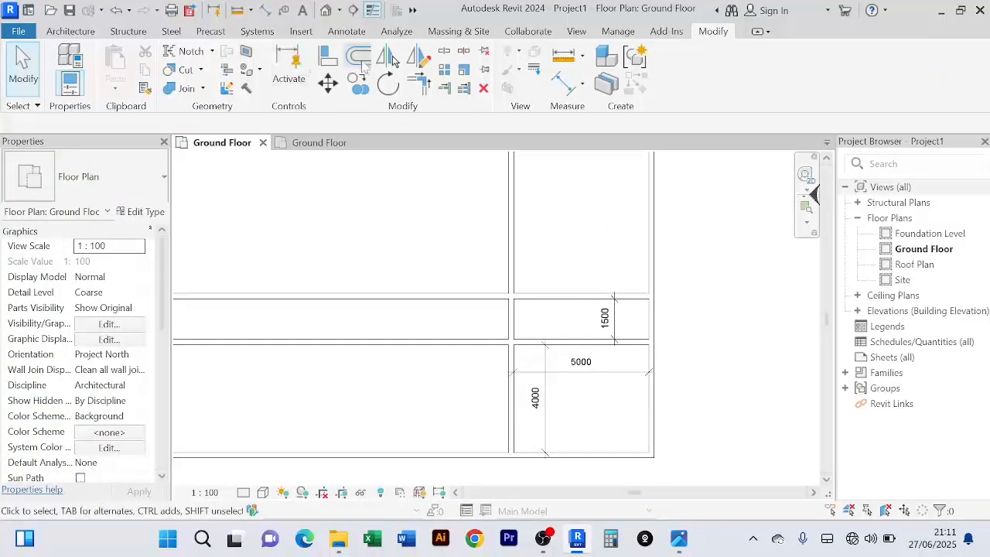
click(359, 60)
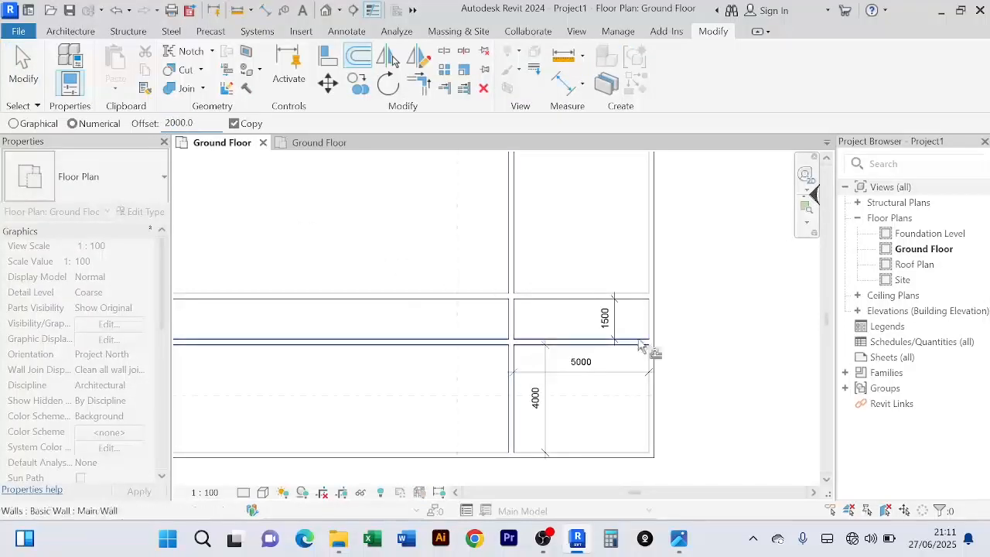
scroll(650, 348, up, 2)
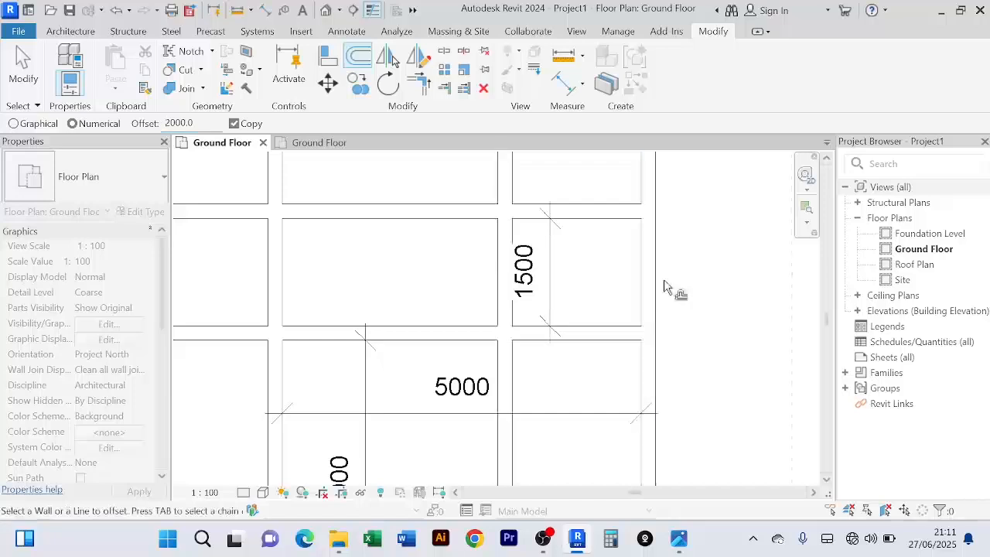
scroll(657, 294, down, 3)
right_click(635, 240)
click(671, 243)
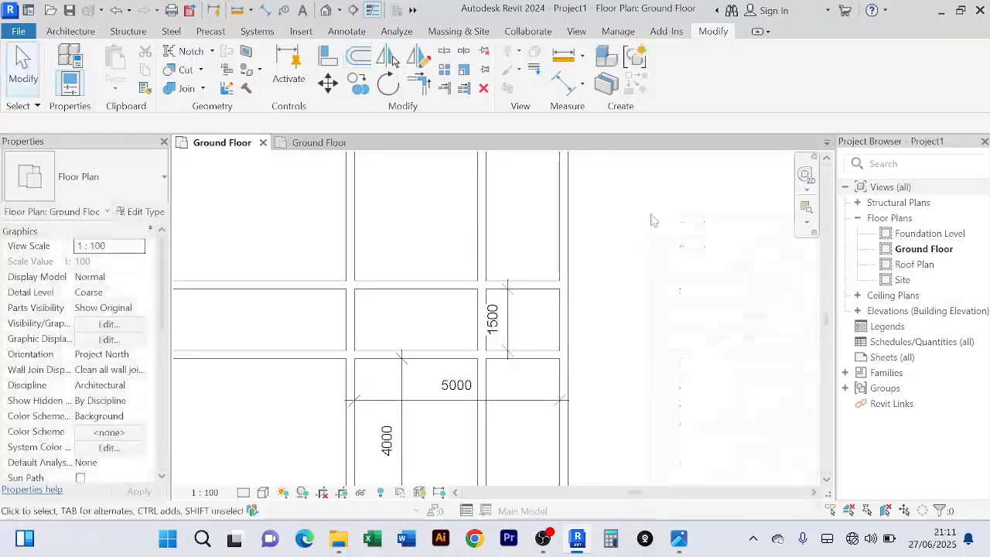
right_click(659, 217)
click(671, 229)
right_click(650, 206)
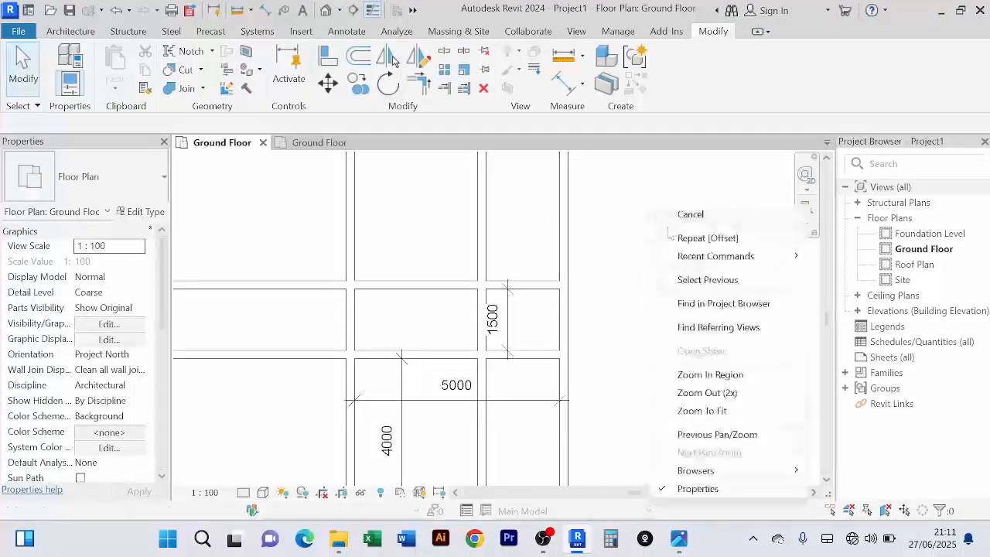
click(671, 221)
Place an aligned dimension between the inner faces of the new vertical wall and the outer wall in the 1500 mm deep strip
scroll(671, 219, down, 2)
middle_drag(673, 221, 682, 229)
scroll(588, 286, up, 2)
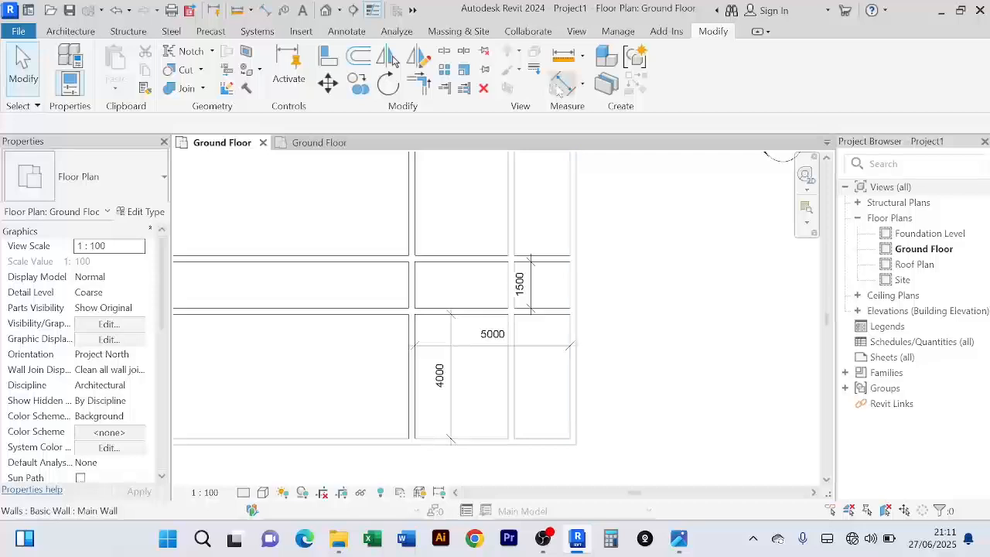
key(d)
key(i)
scroll(575, 283, up, 3)
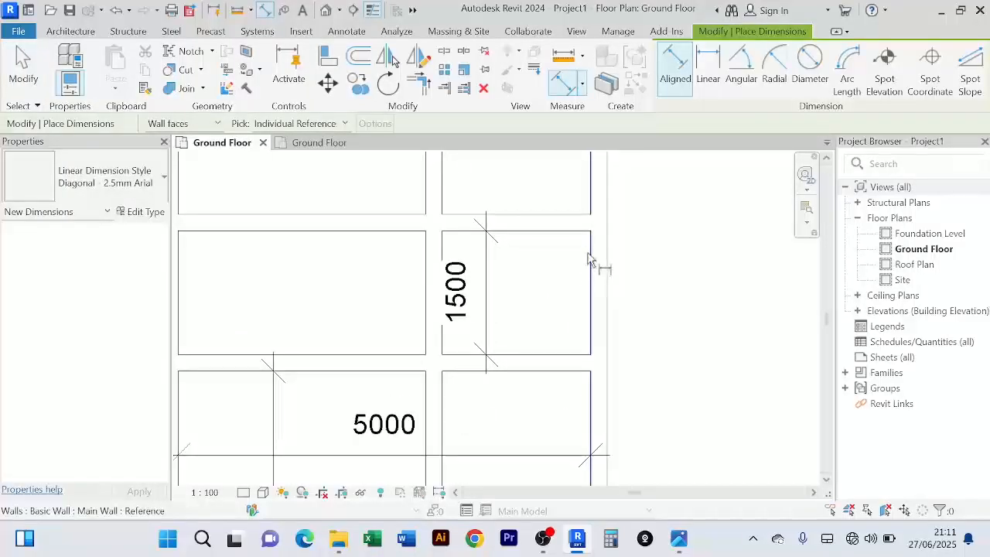
click(588, 259)
click(444, 261)
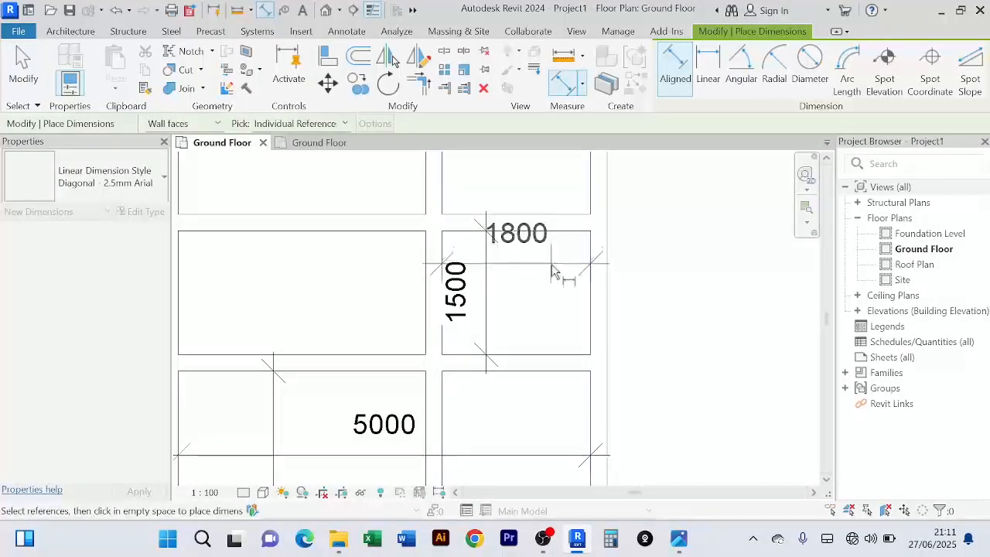
click(552, 270)
right_click(685, 202)
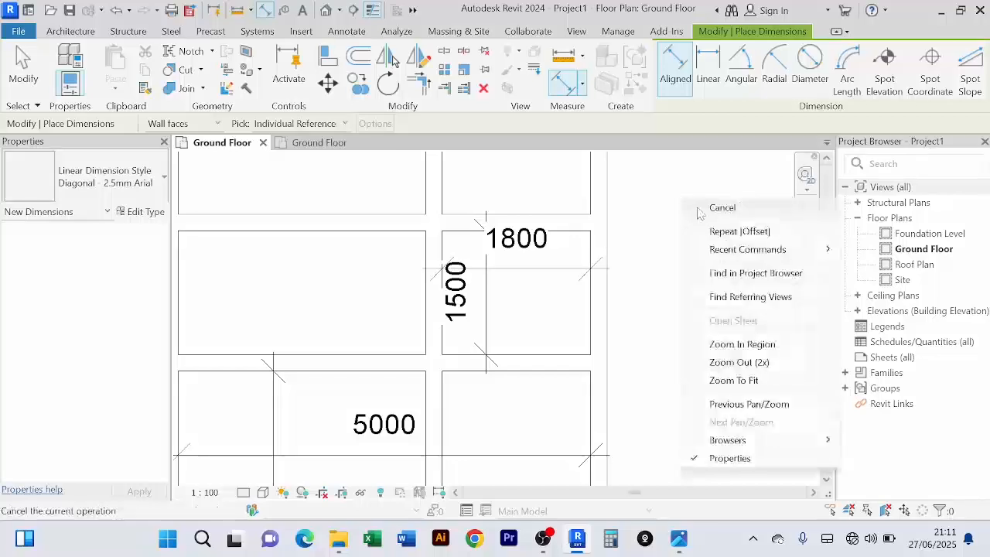
click(700, 213)
right_click(687, 193)
click(704, 204)
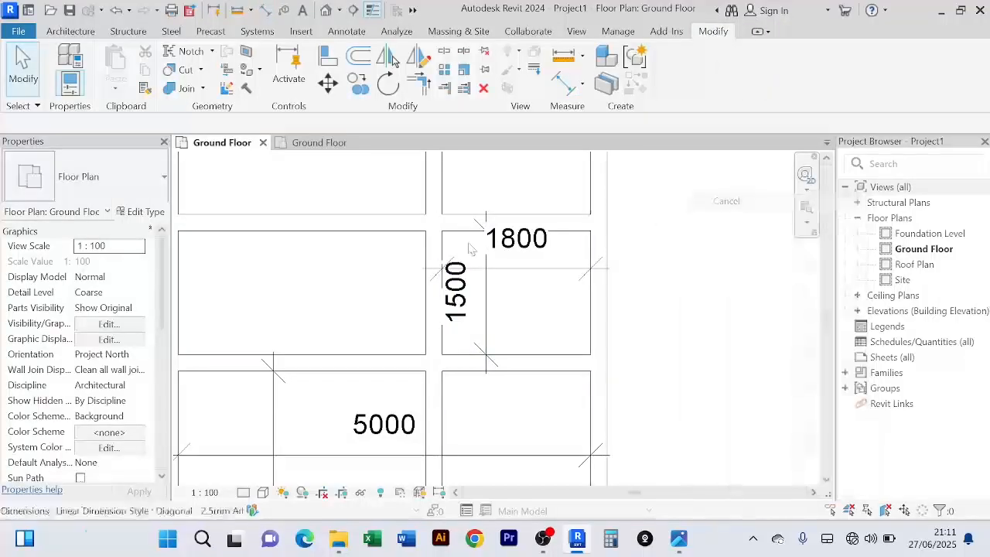
Reposition the new vertical wall by setting its clear distance from the outer wall to 2000 mm
click(427, 199)
click(516, 240)
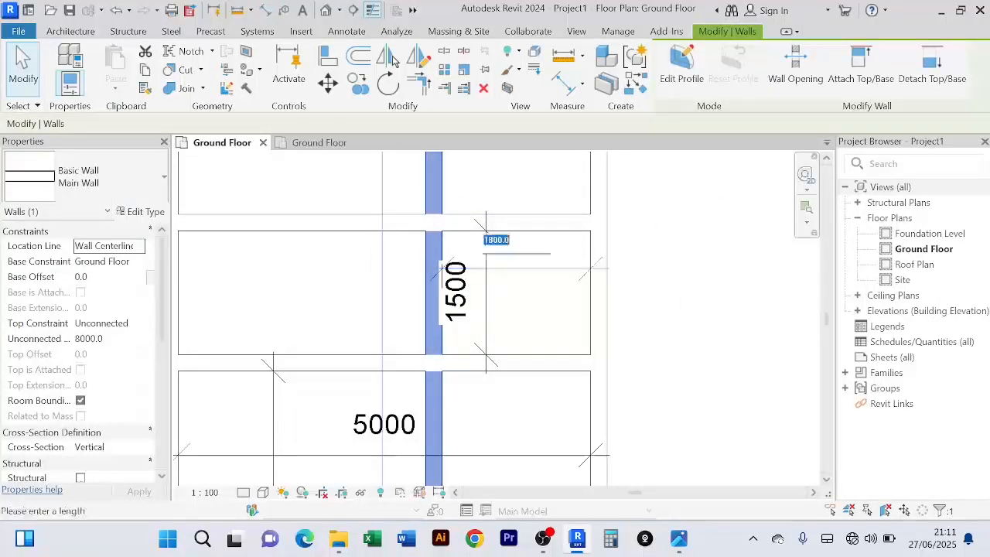
text(2)
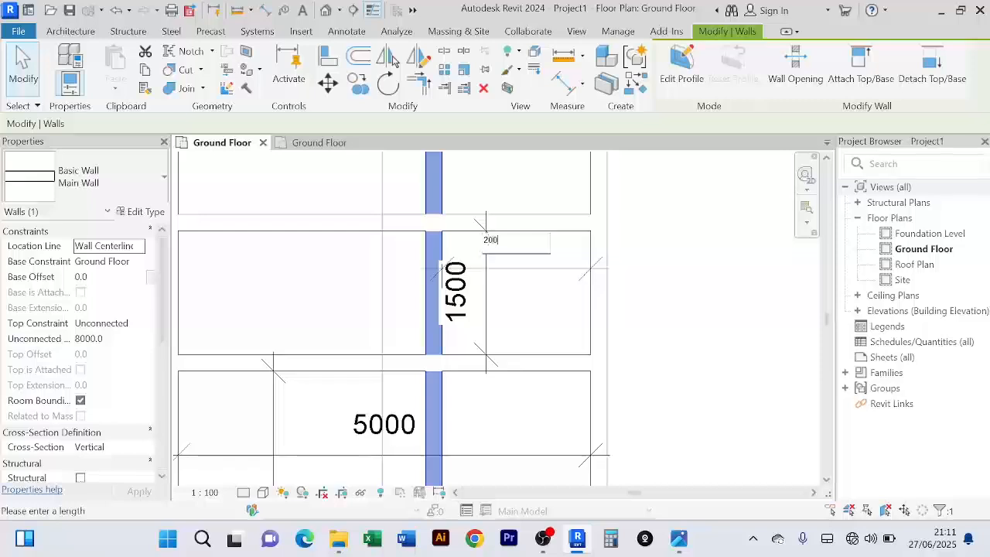
key(Return)
key(Escape)
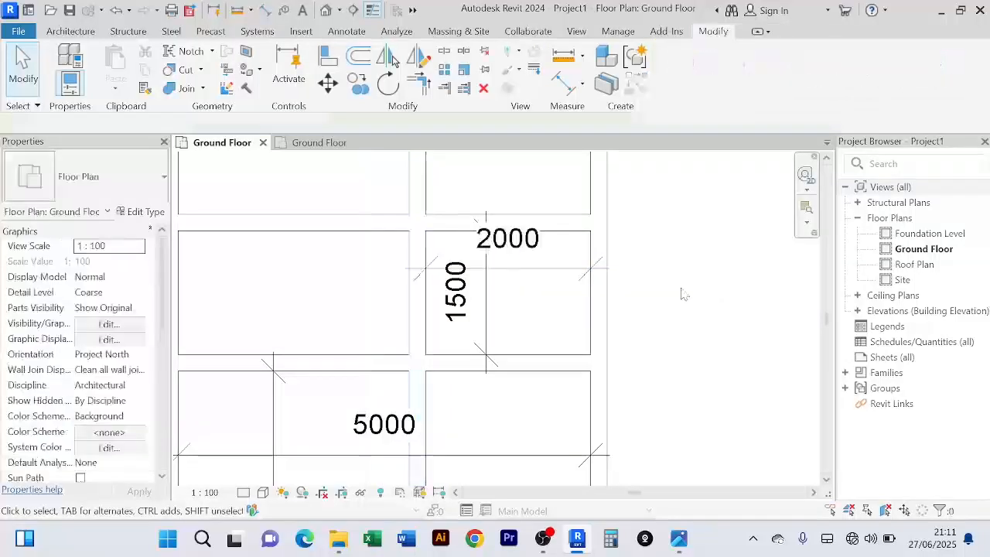
Try to shorten the new vertical wall so its lower end stops at the corner room's upper wall
scroll(681, 298, down, 3)
middle_drag(681, 298, 655, 271)
scroll(543, 346, up, 2)
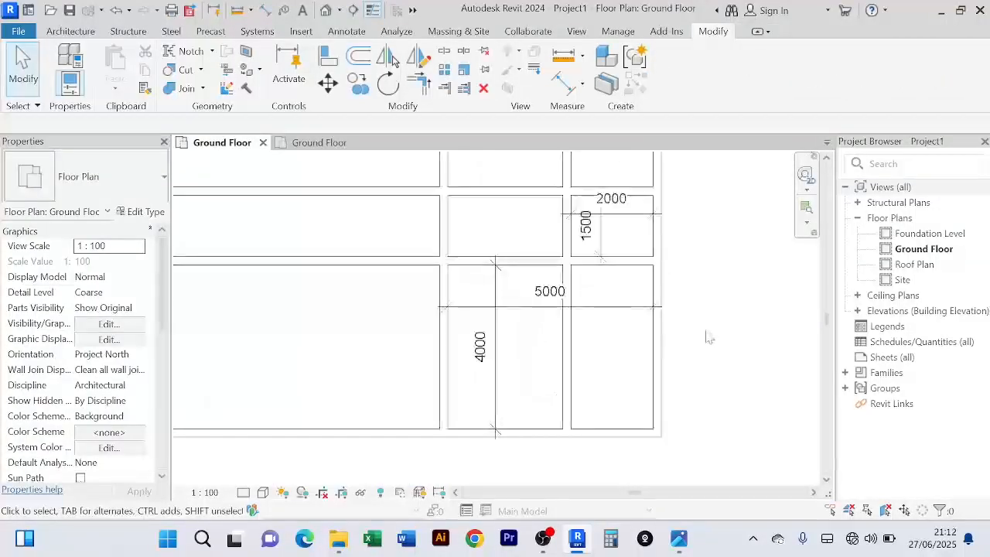
scroll(719, 310, down, 2)
middle_drag(718, 303, 697, 376)
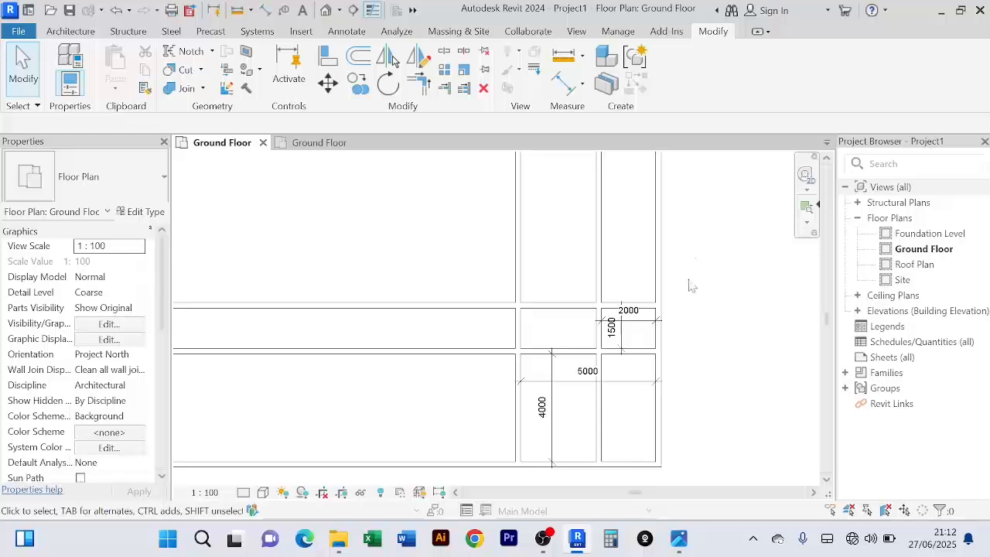
scroll(689, 280, down, 1)
middle_drag(695, 289, 670, 255)
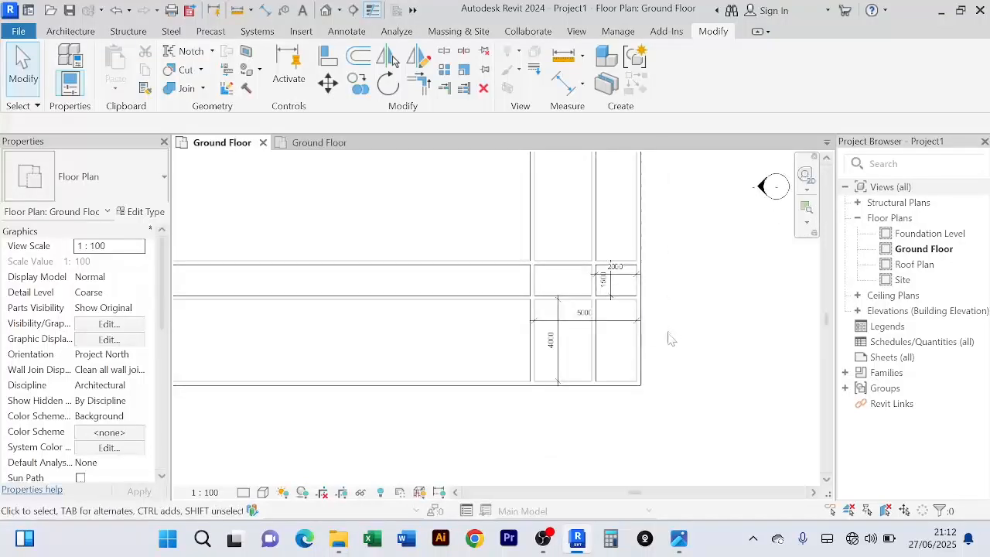
scroll(668, 341, up, 2)
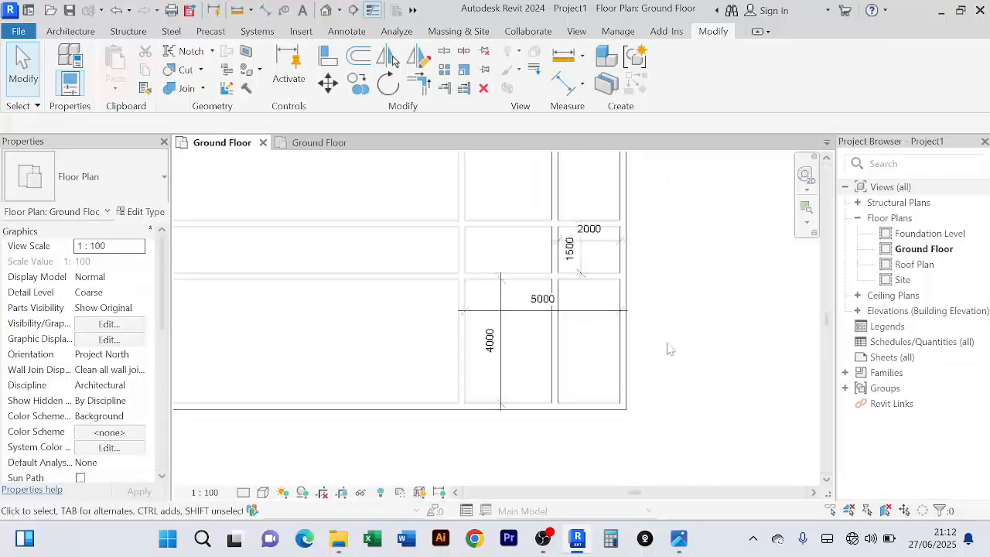
scroll(566, 375, up, 1)
click(565, 378)
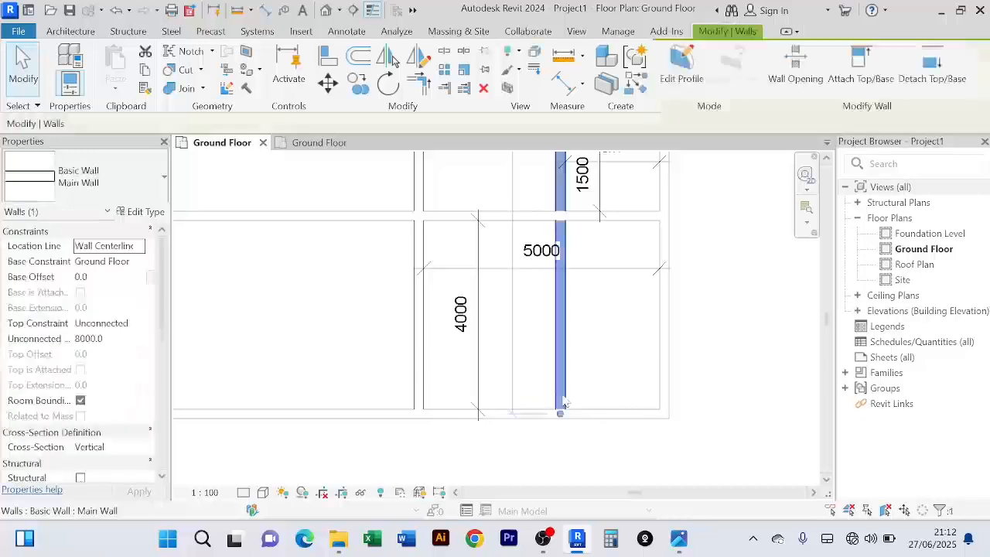
scroll(580, 395, down, 2)
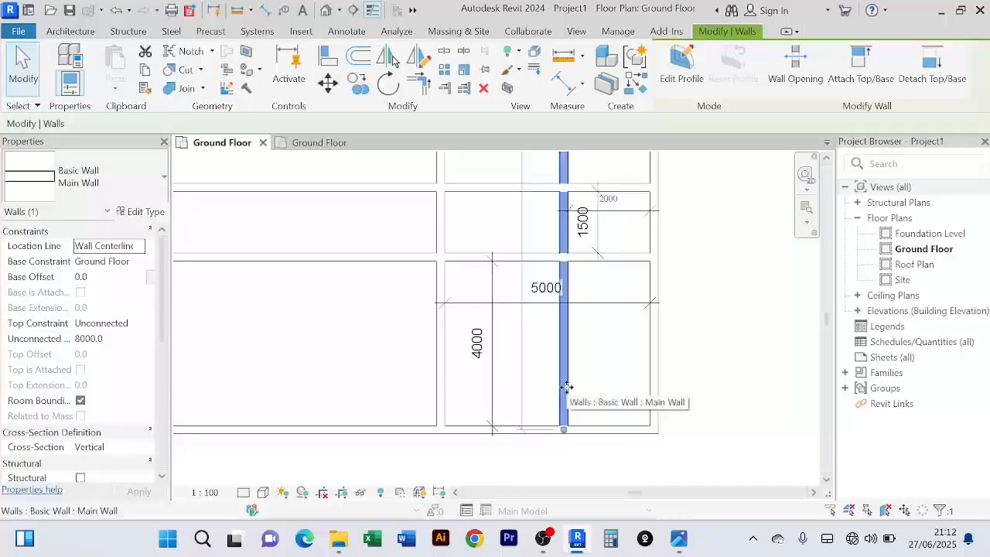
click(658, 385)
middle_drag(591, 395, 578, 384)
click(560, 380)
scroll(586, 382, up, 2)
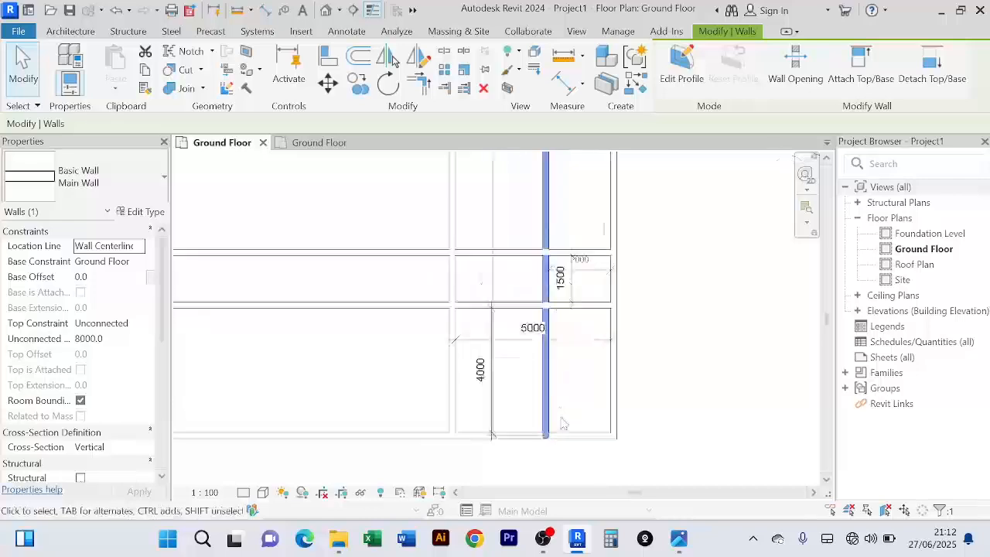
drag(544, 439, 543, 288)
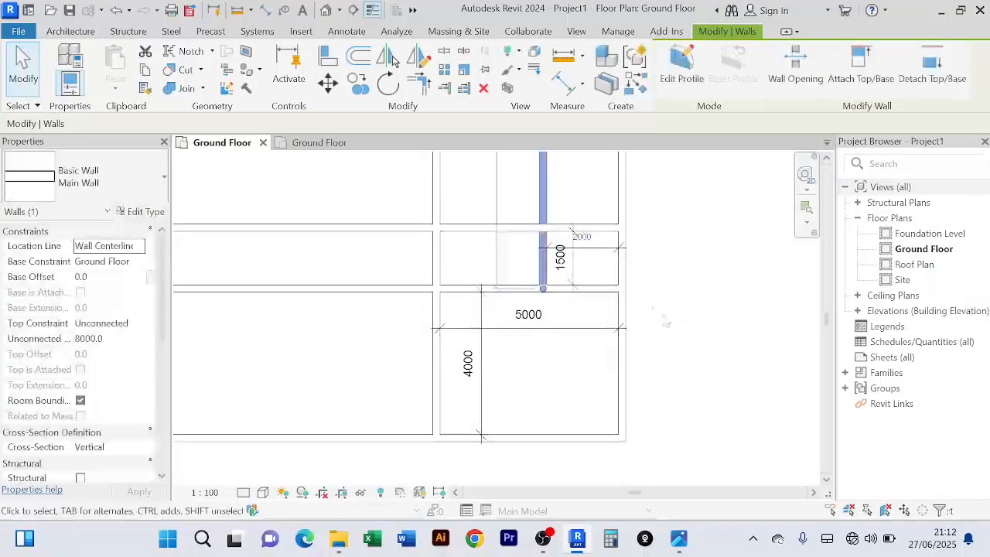
click(696, 316)
scroll(696, 317, down, 4)
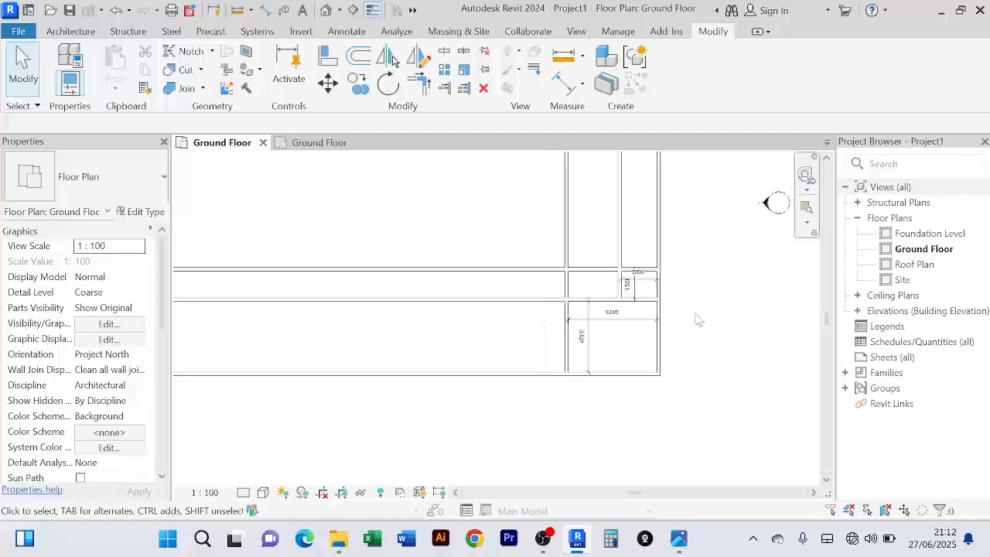
middle_drag(696, 320, 653, 361)
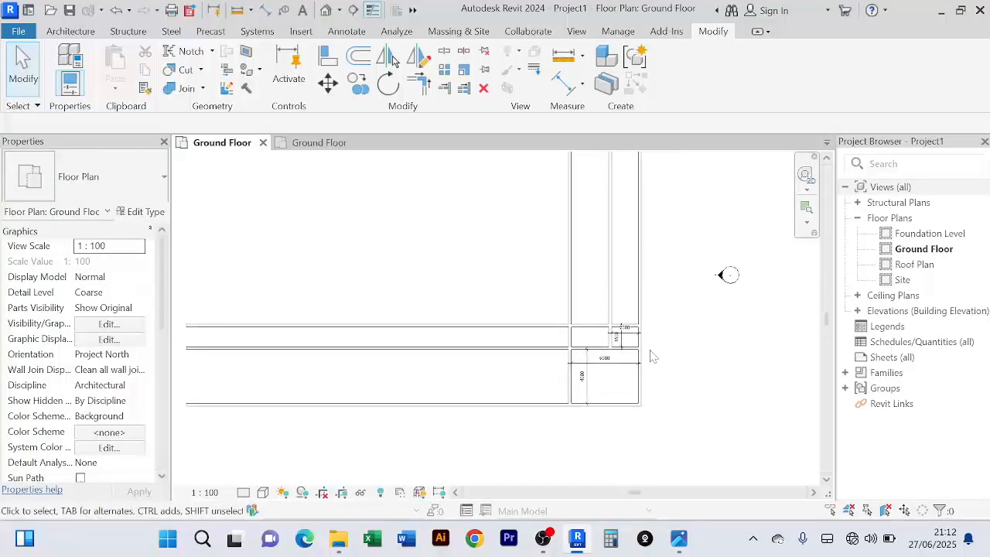
scroll(651, 356, up, 3)
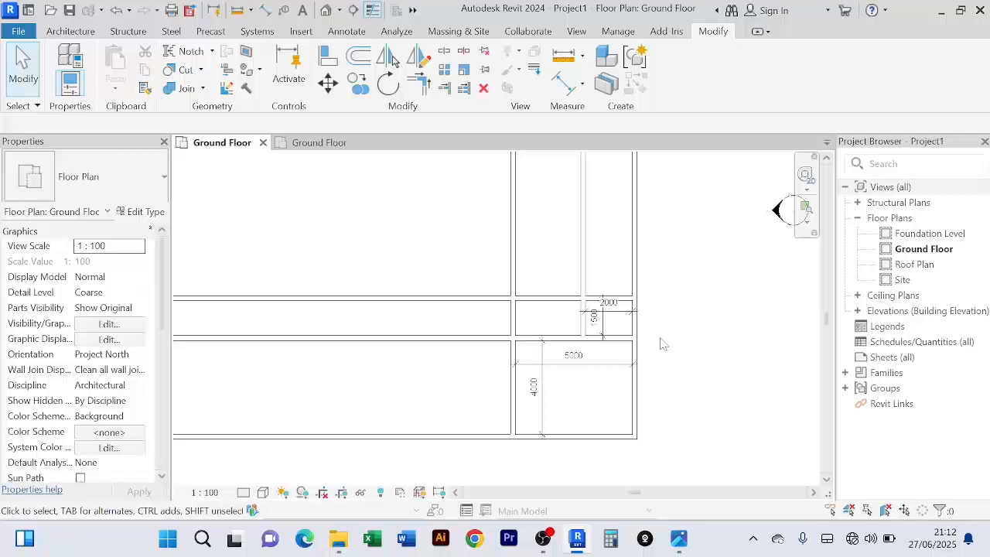
scroll(663, 343, up, 2)
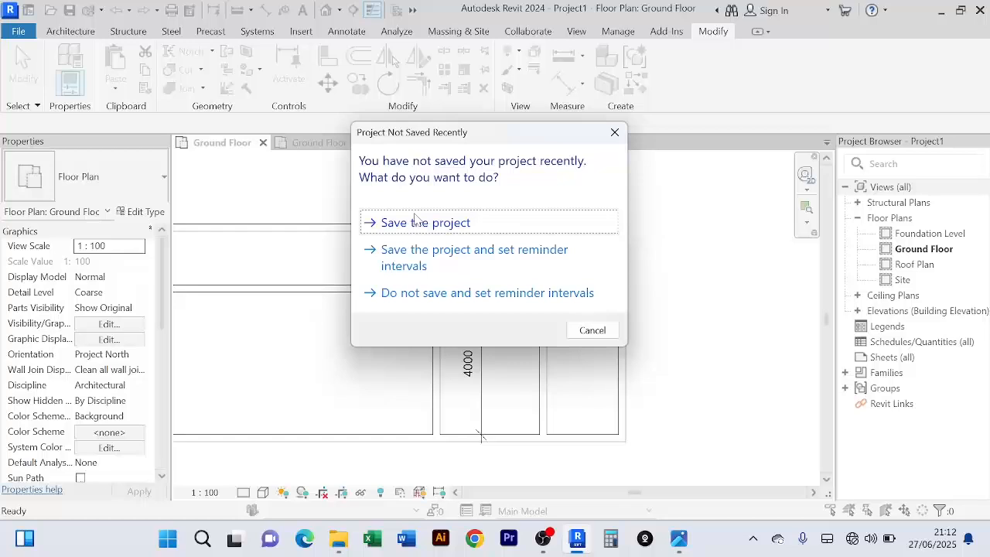
Dismiss the save reminder and begin saving as a new project file in the Desktop's YouTube Project 1 folder
click(593, 331)
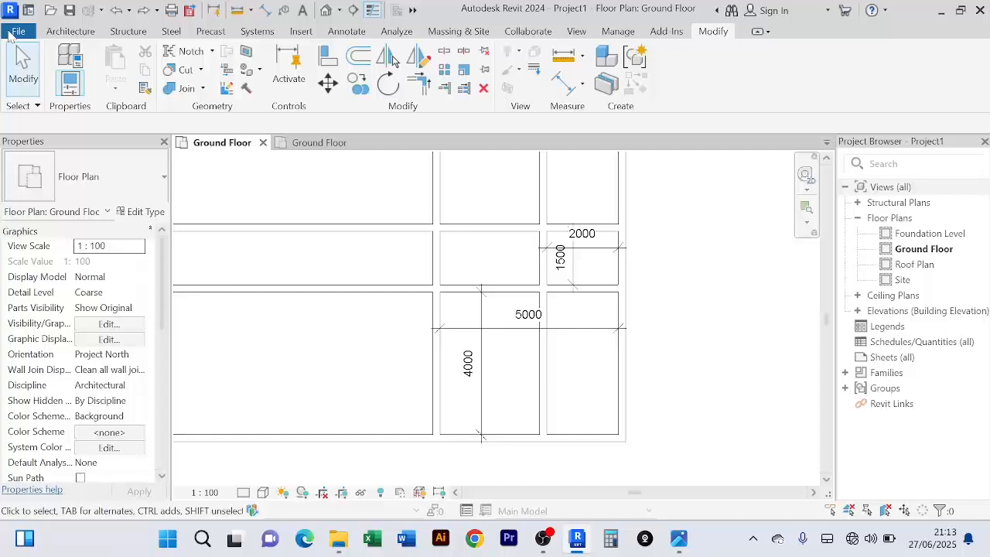
click(16, 32)
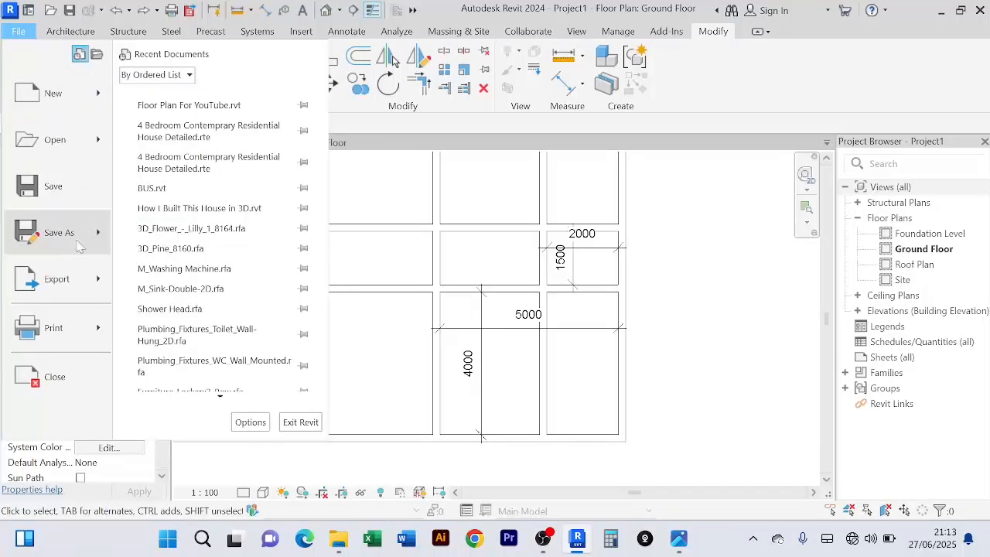
click(103, 237)
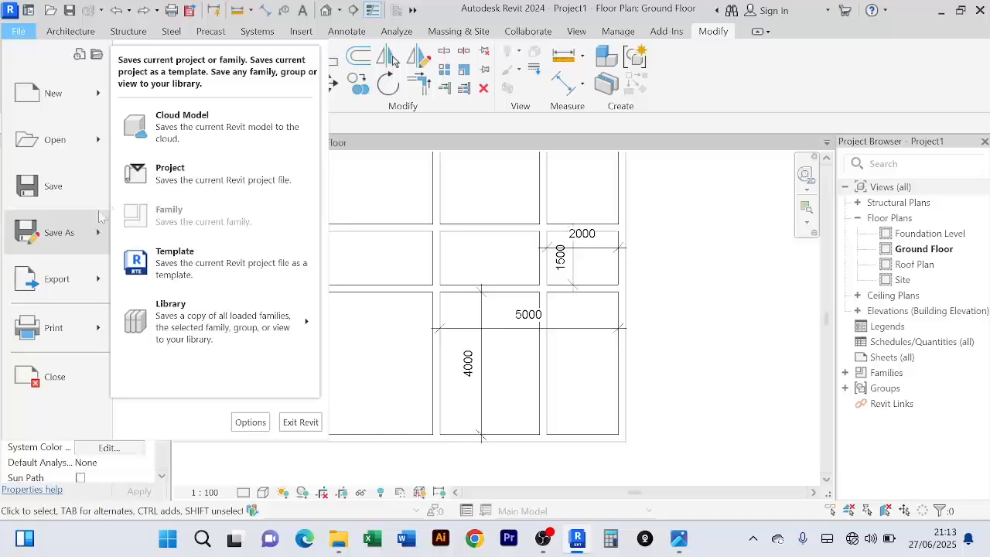
click(198, 178)
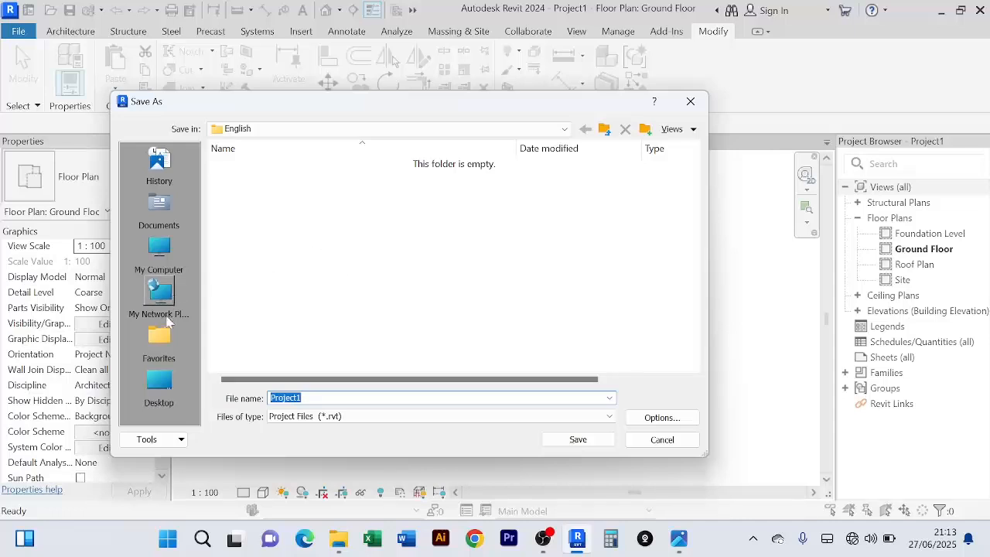
click(158, 387)
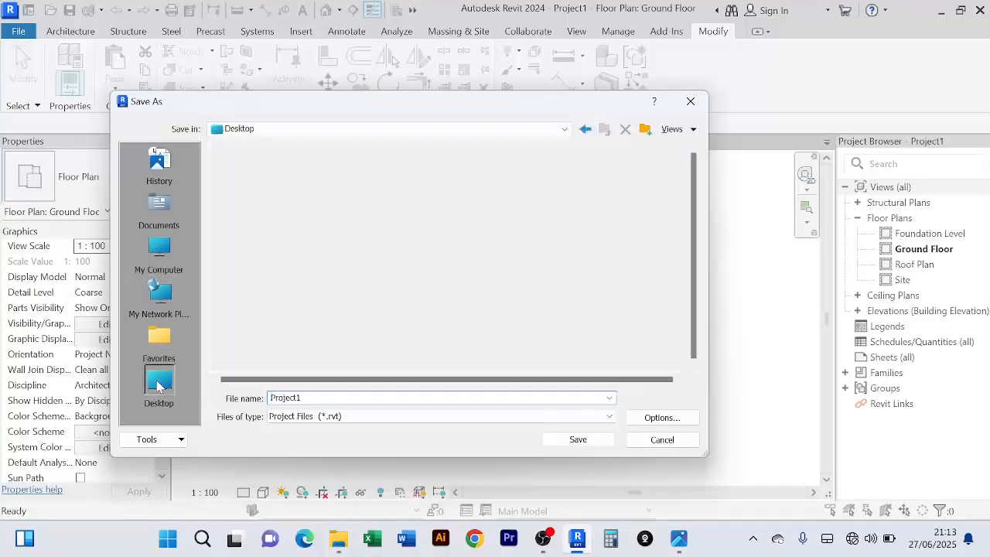
scroll(418, 277, down, 3)
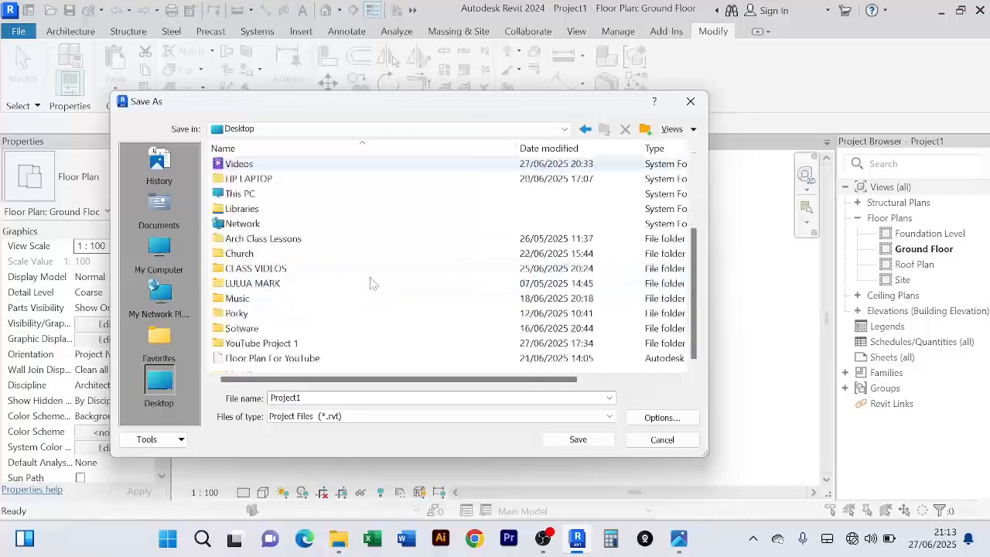
double_click(262, 343)
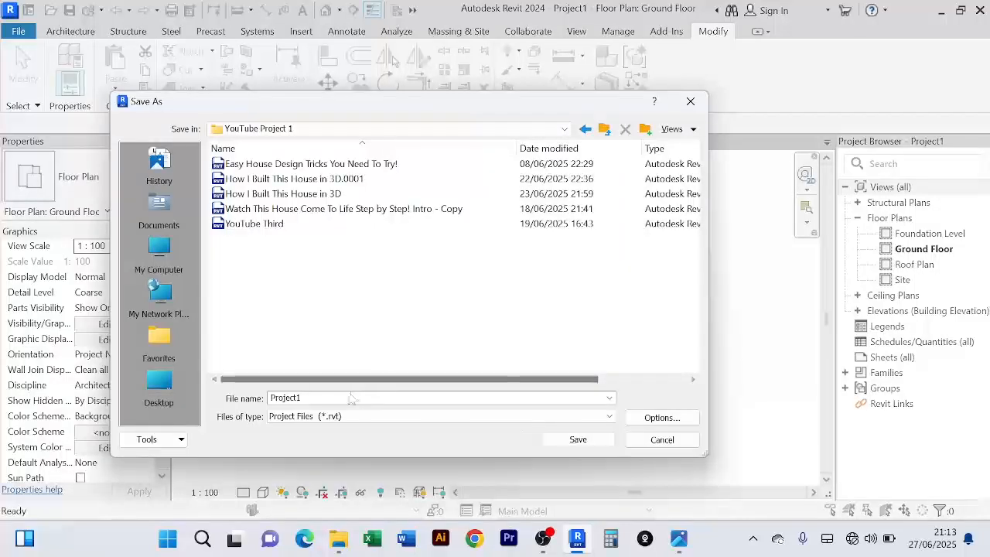
Name the project file First Bang 1 and save it
double_click(356, 398)
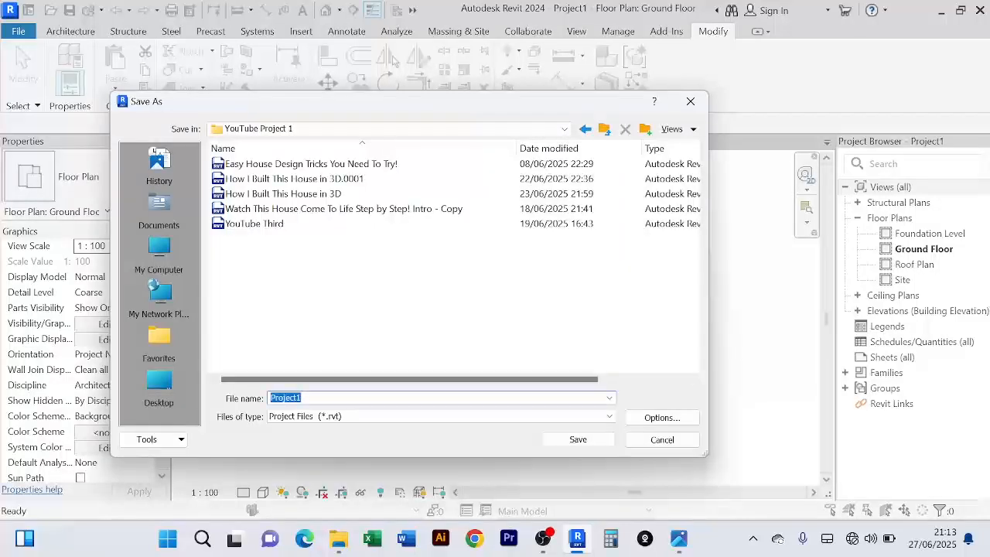
text(P)
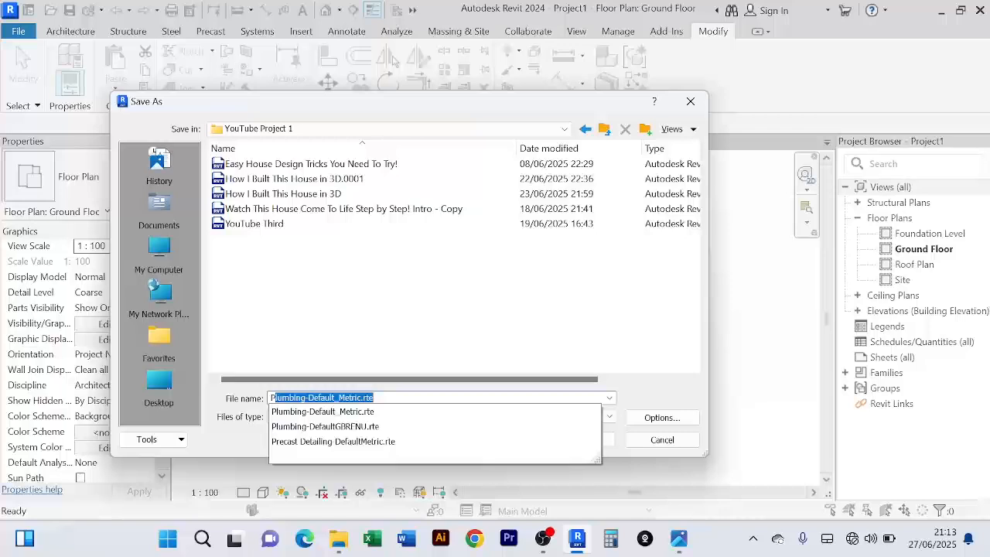
key(BackSpace)
key(BackSpace)
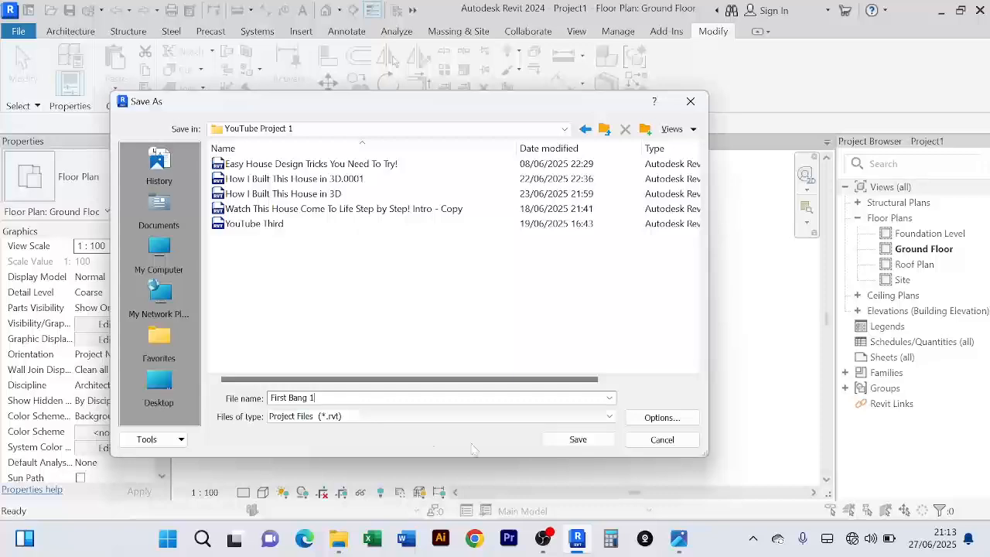
click(576, 439)
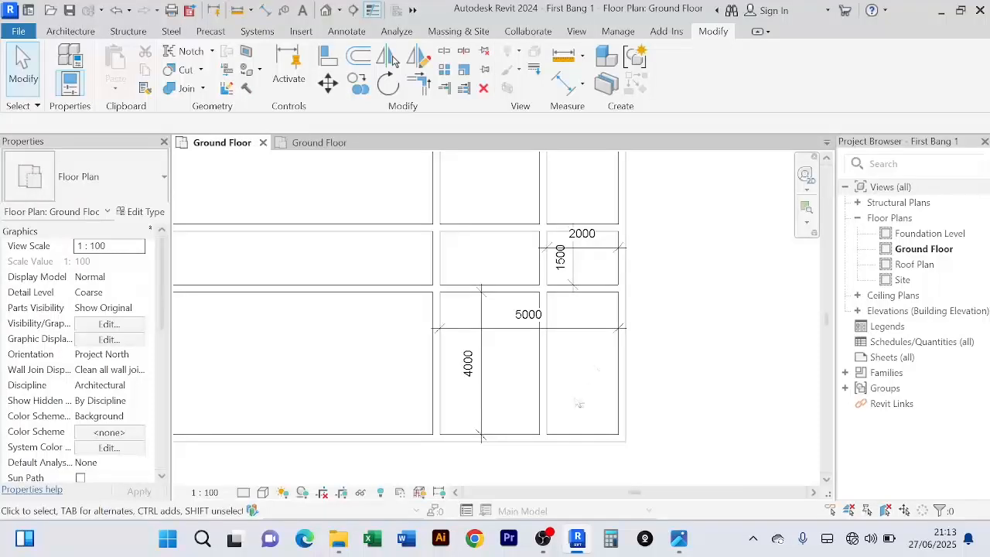
Pull back the lower end of the corner room's inner vertical wall to stop about 651 mm short of the bottom wall
click(552, 409)
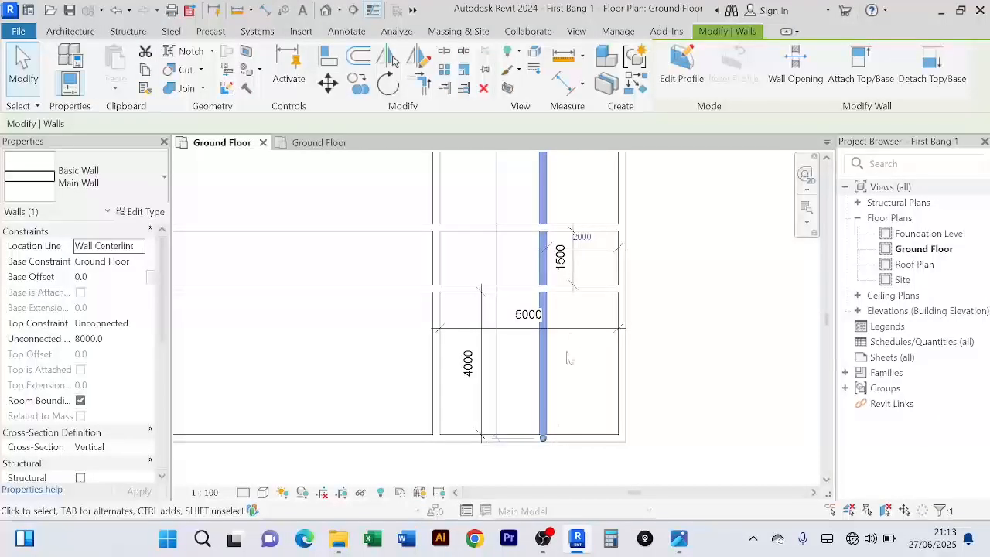
scroll(521, 374, up, 2)
scroll(571, 414, down, 4)
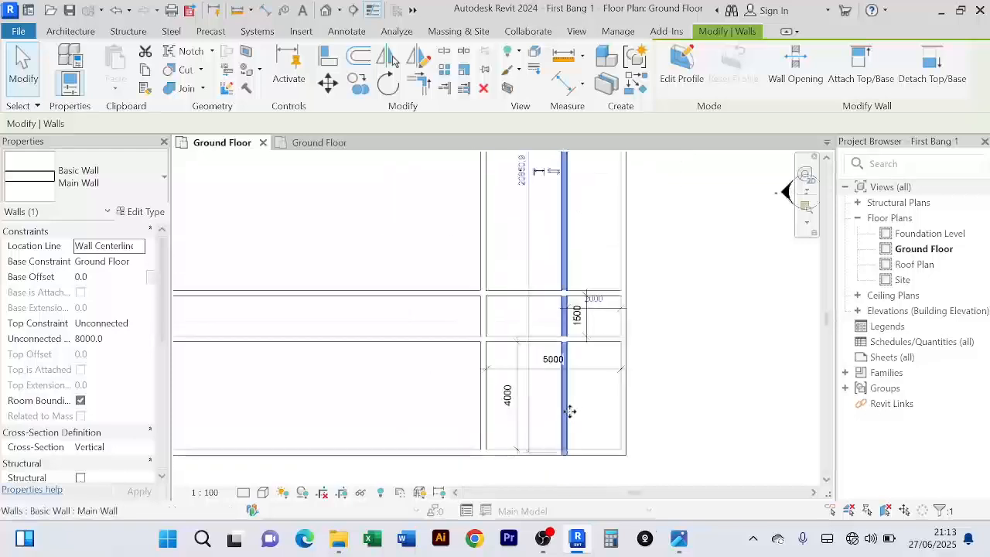
middle_drag(570, 411, 533, 384)
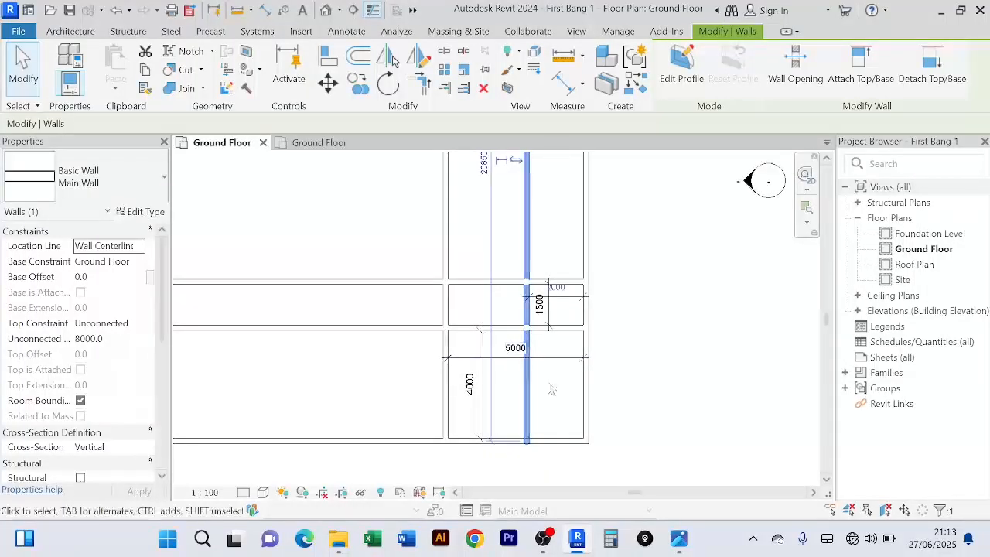
drag(528, 445, 526, 420)
click(656, 395)
scroll(529, 379, up, 3)
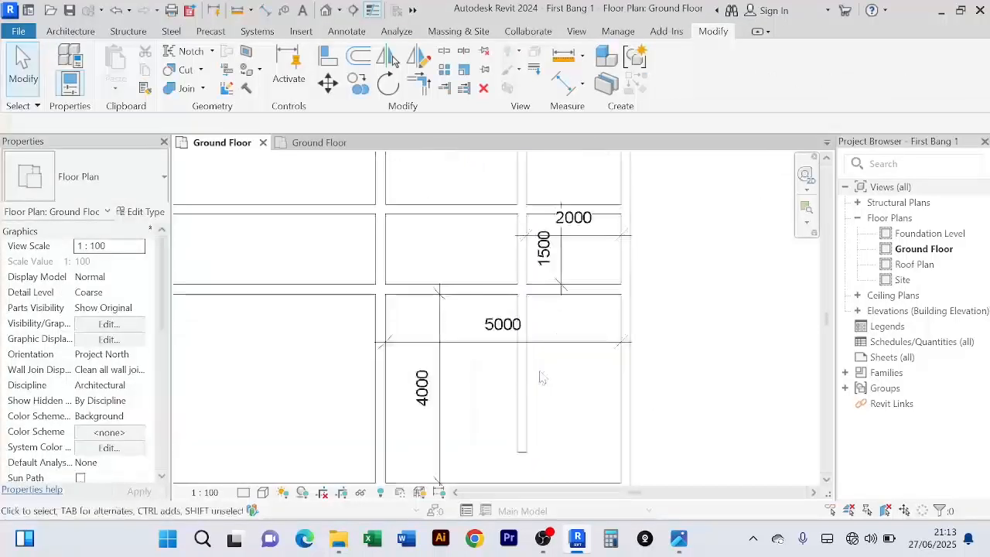
Split the inner vertical wall where it meets the corner room's upper wall and delete the segment inside the corner room
click(526, 384)
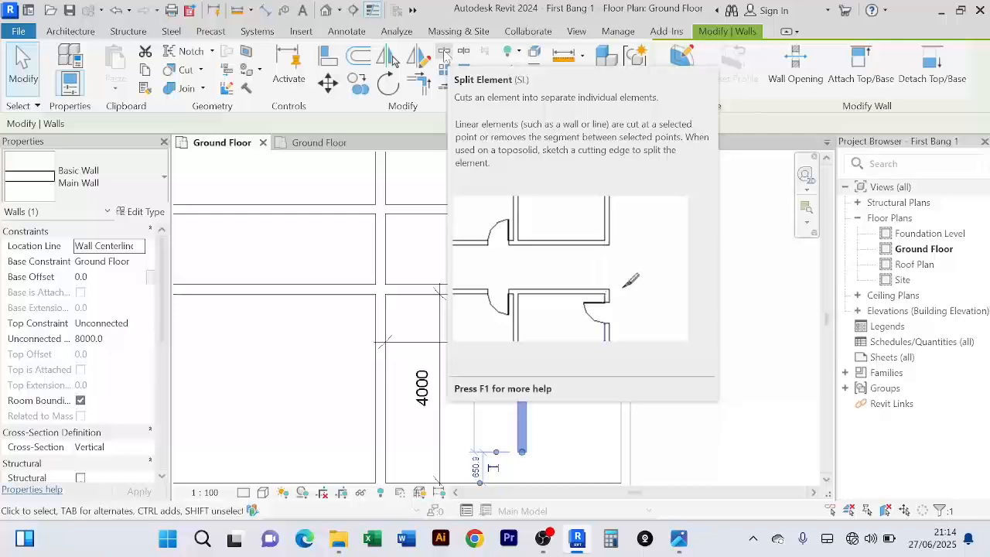
click(444, 53)
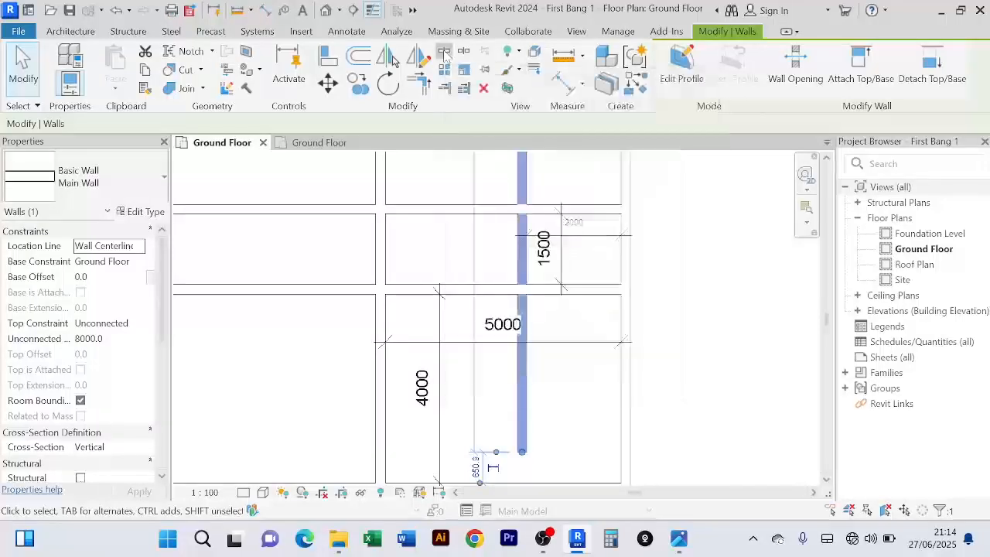
scroll(537, 289, up, 3)
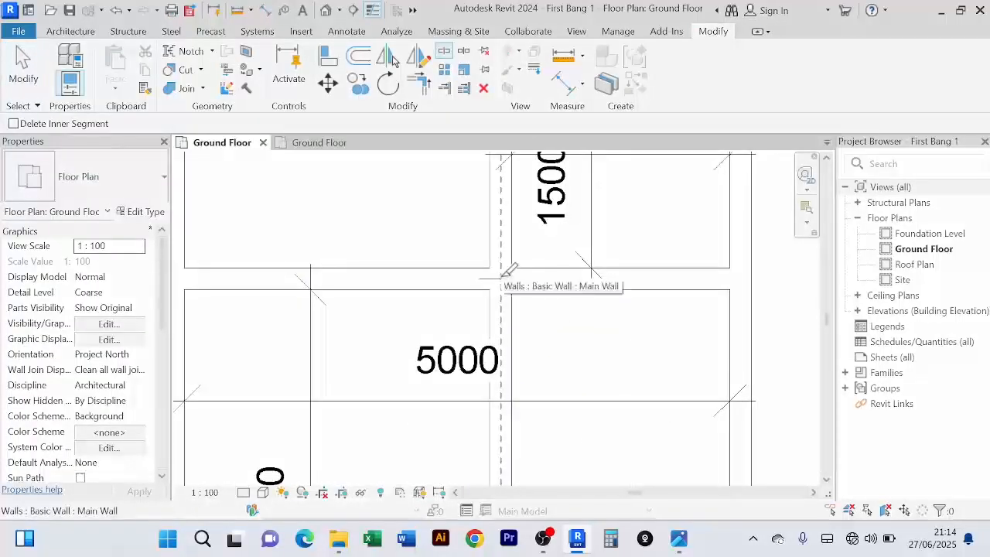
scroll(506, 267, down, 3)
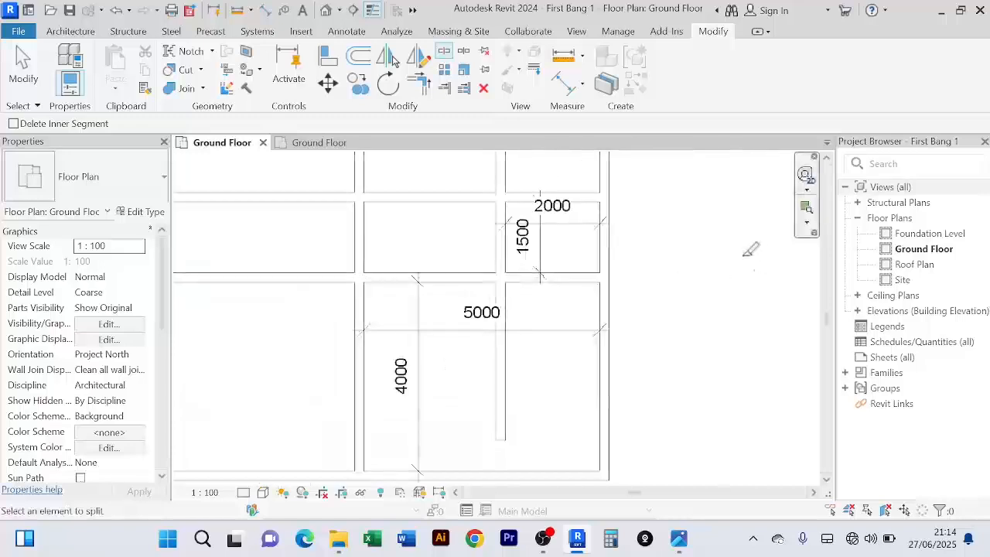
right_click(707, 242)
right_click(697, 214)
click(700, 216)
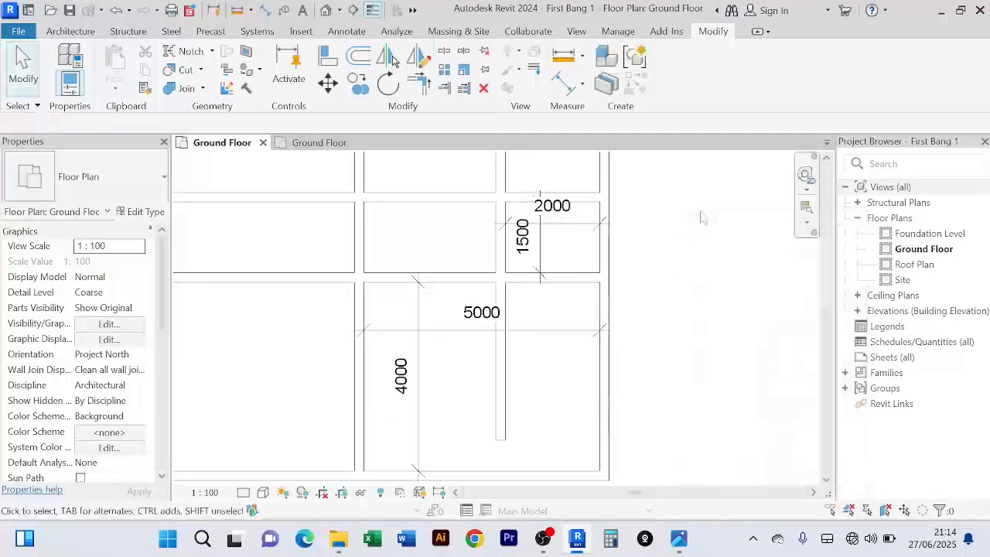
click(501, 383)
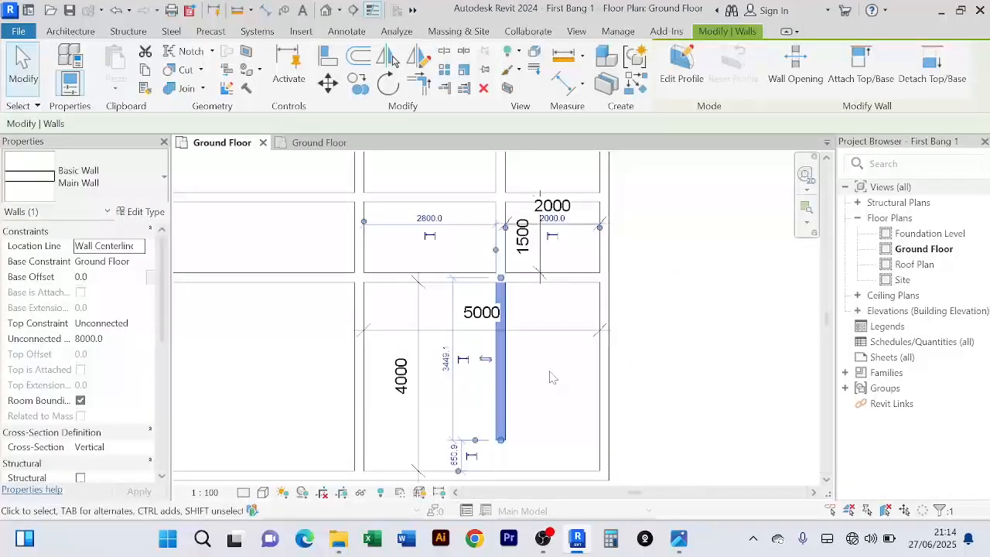
key(Delete)
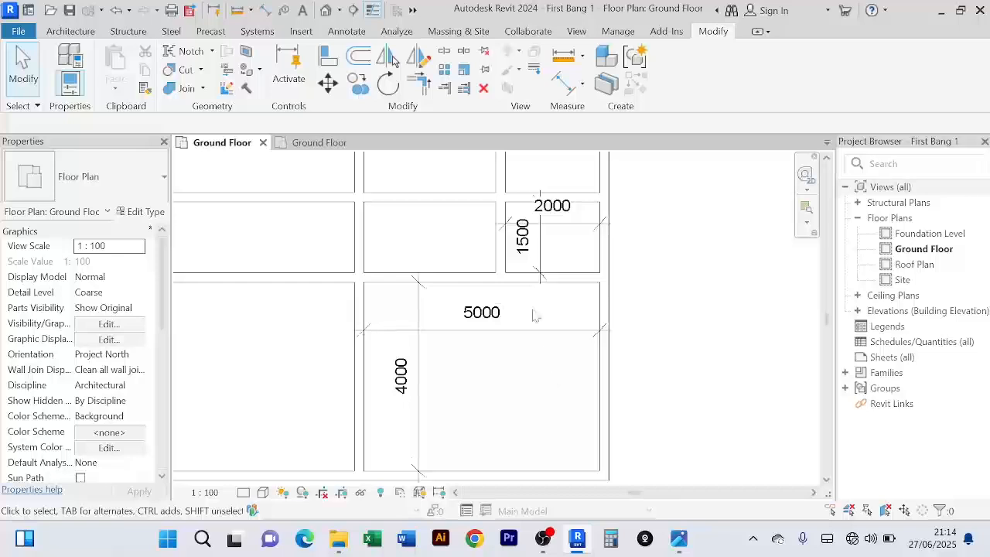
Compare the corner room and the 1500 mm strip above it with the ground floor plan in Floor Plan For YouTube
scroll(490, 260, down, 5)
middle_drag(616, 257, 623, 302)
scroll(520, 309, up, 4)
scroll(526, 270, up, 1)
scroll(526, 270, down, 2)
scroll(485, 301, up, 1)
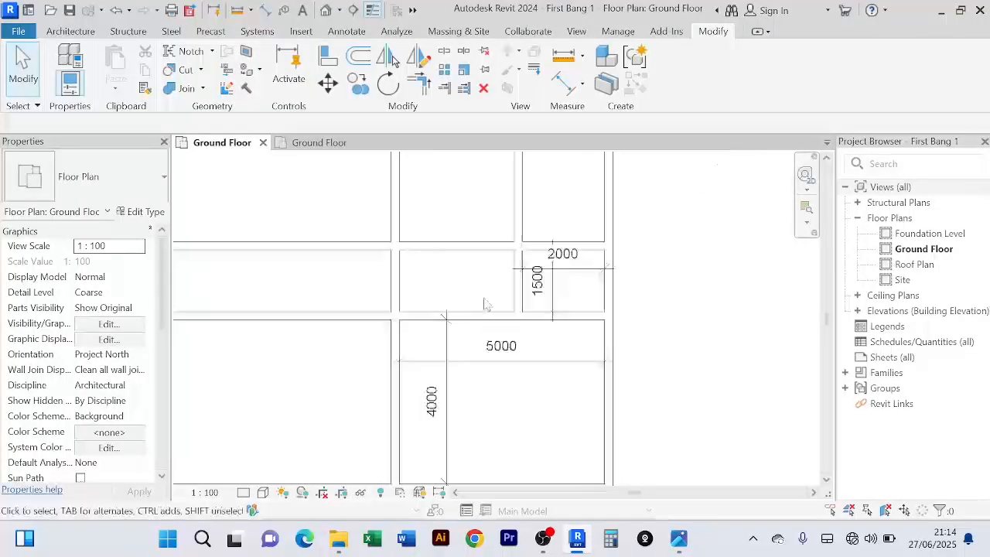
scroll(485, 304, up, 2)
scroll(534, 344, down, 3)
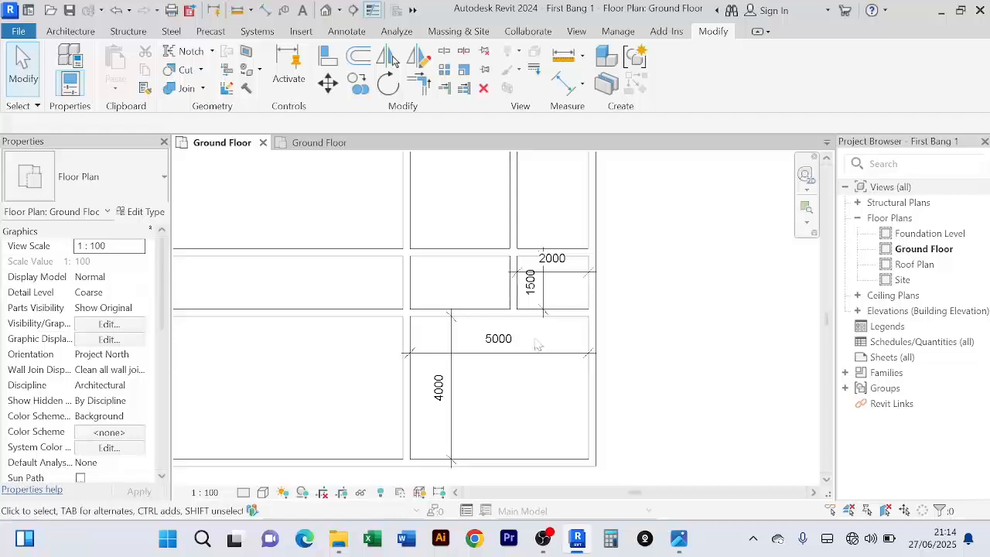
scroll(650, 322, up, 1)
scroll(639, 300, down, 1)
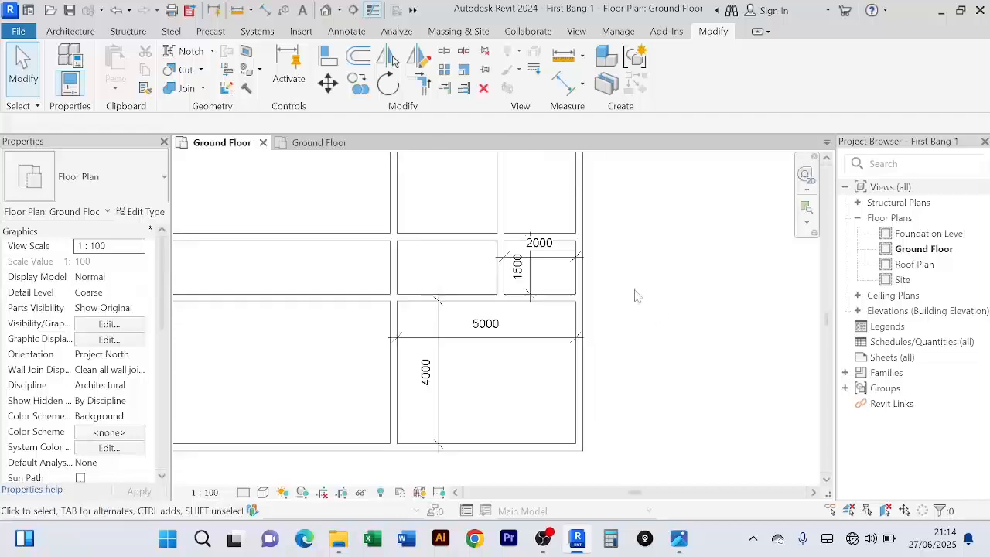
click(336, 147)
scroll(800, 255, down, 2)
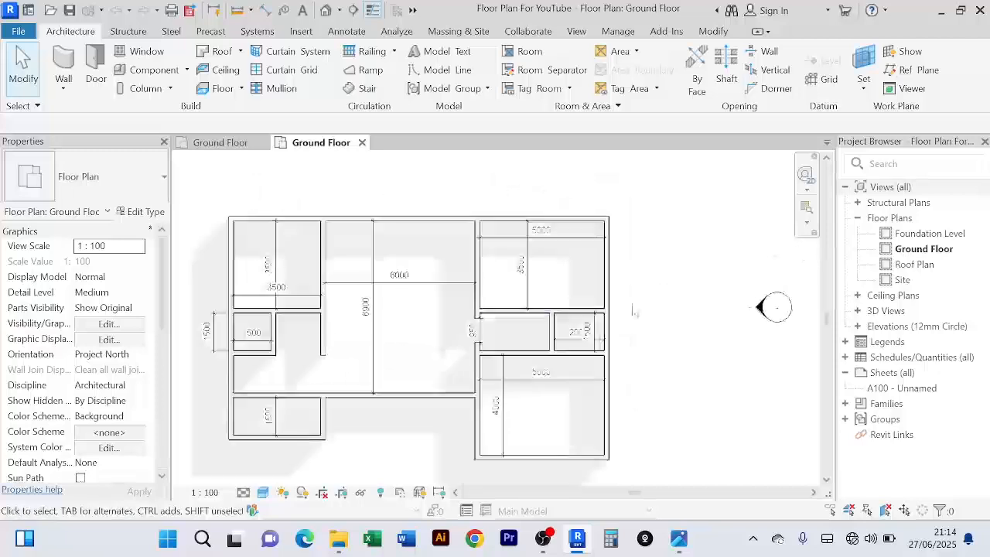
scroll(633, 309, up, 2)
scroll(611, 306, down, 1)
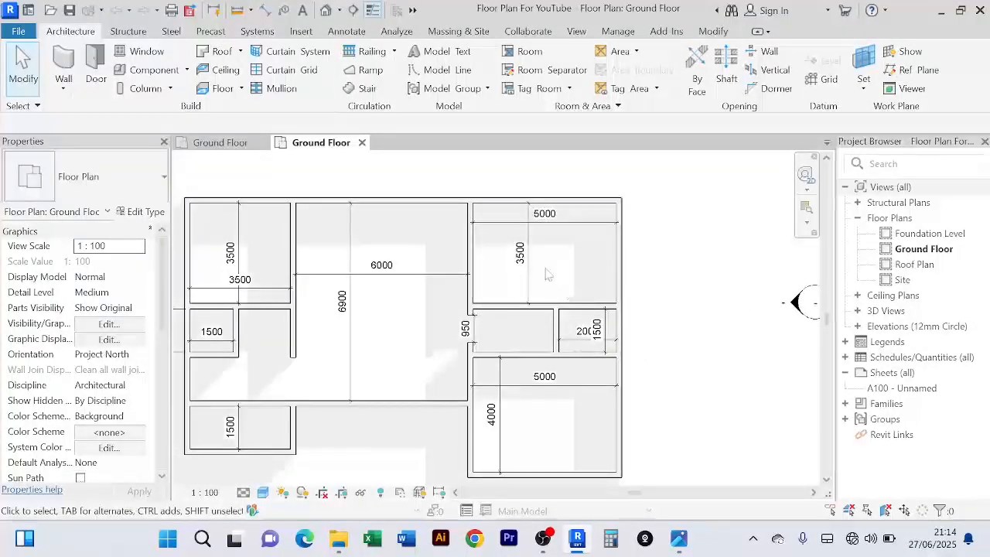
scroll(546, 275, up, 2)
scroll(551, 268, down, 2)
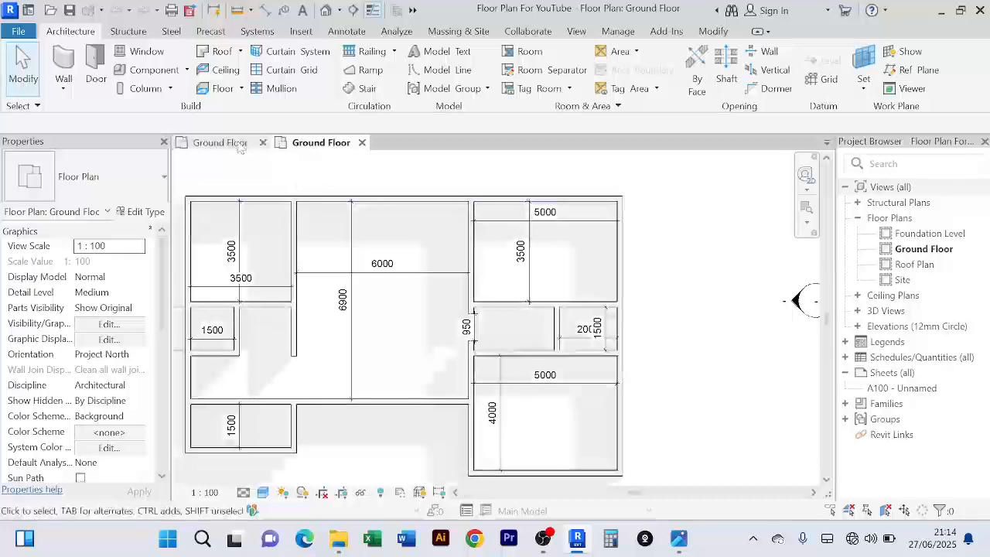
Return to the First Bang 1 ground floor plan and offset a copy of the 1500 mm strip's upper wall 3500 mm upward
click(240, 147)
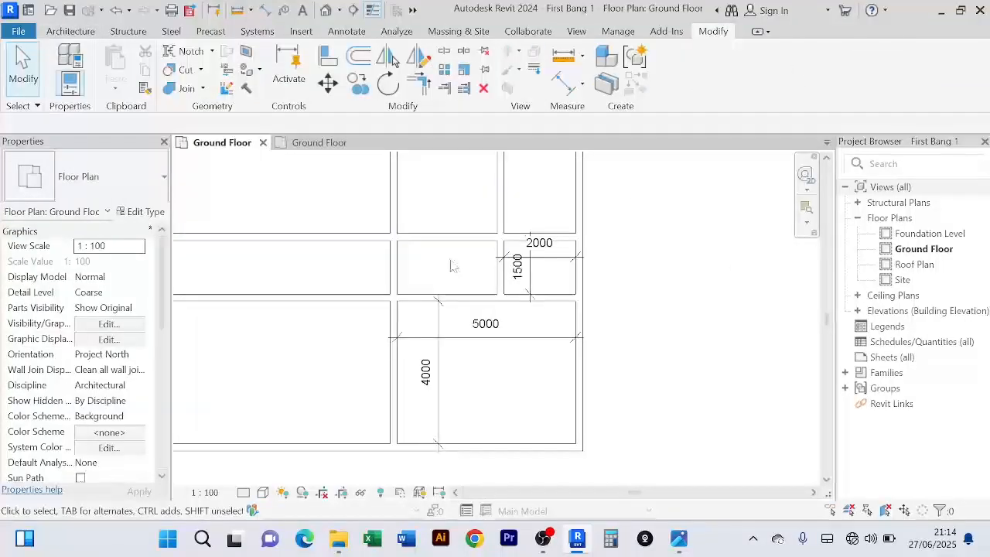
middle_drag(452, 266, 453, 384)
click(450, 376)
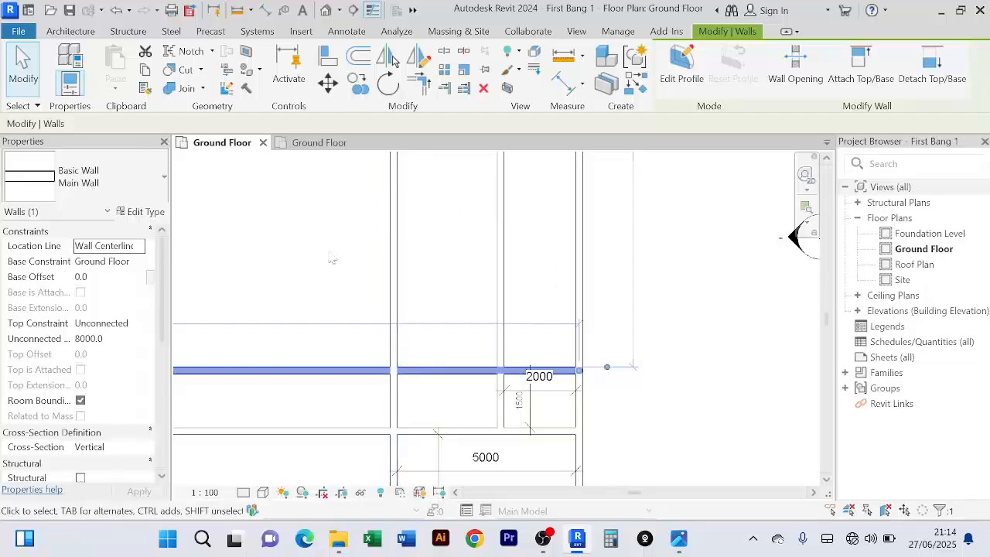
click(365, 272)
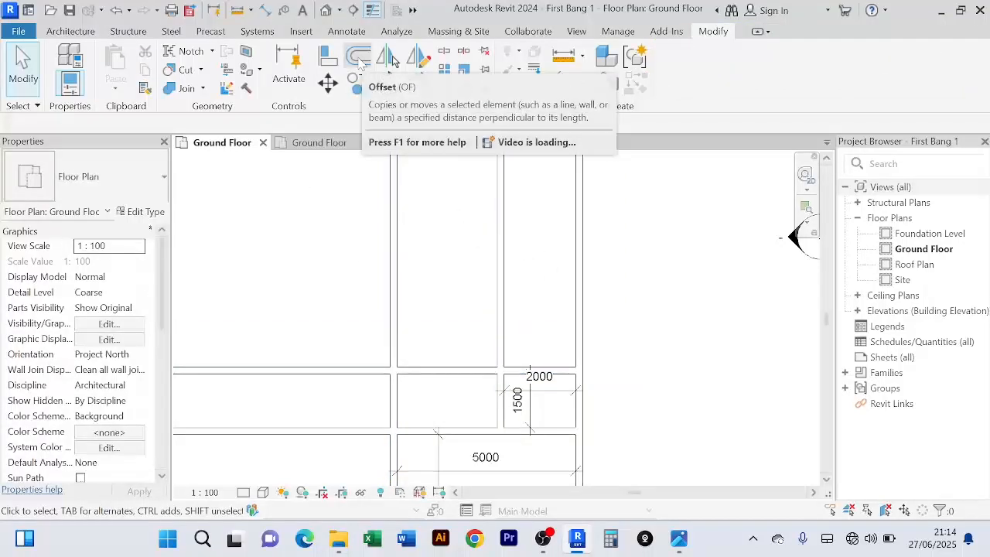
click(359, 57)
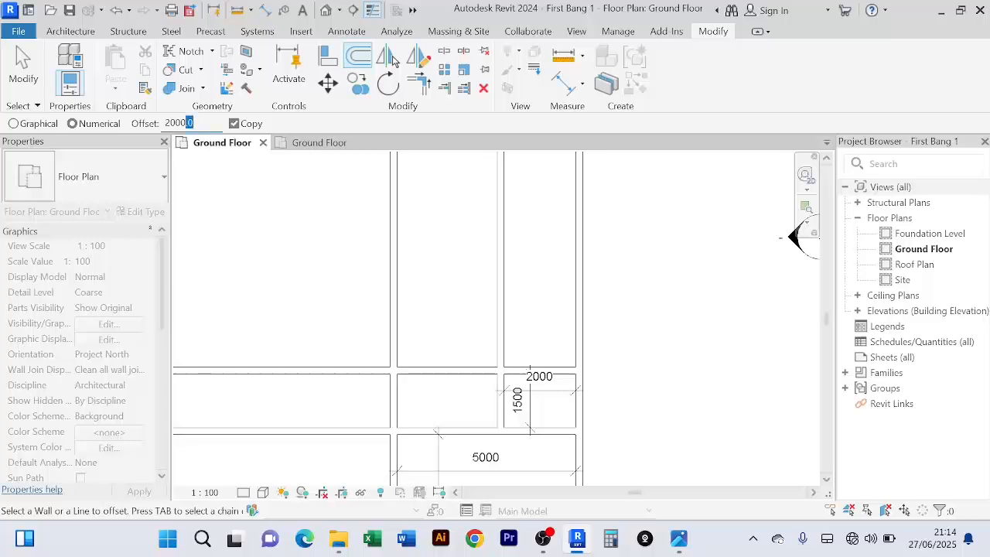
text(3500)
click(479, 370)
right_click(670, 215)
click(690, 224)
right_click(653, 178)
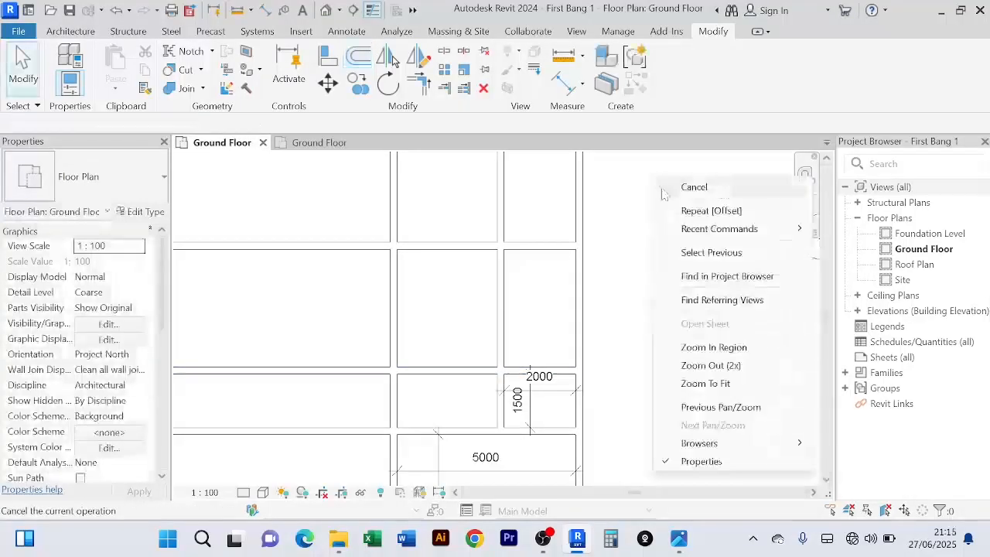
click(663, 186)
right_click(641, 185)
click(650, 197)
right_click(641, 187)
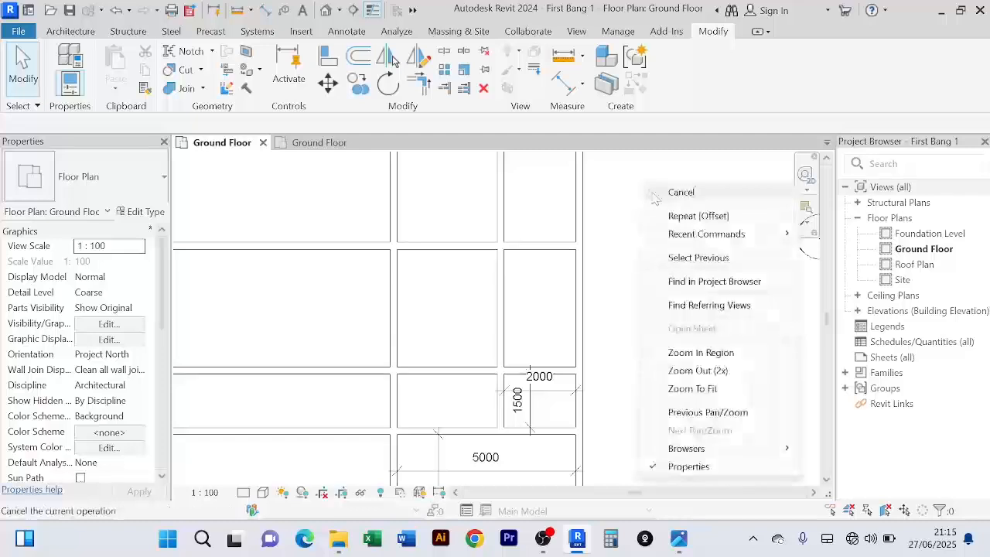
click(658, 192)
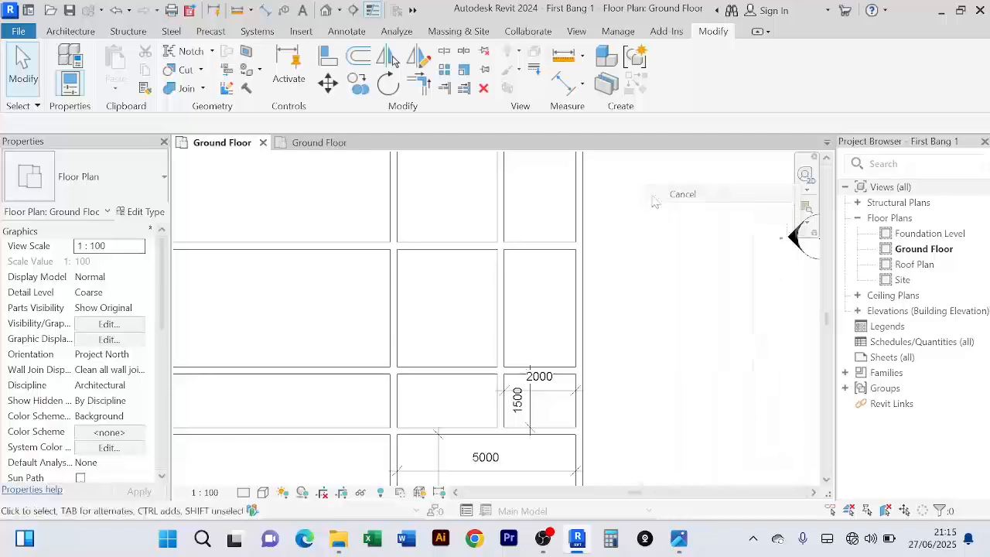
Add an aligned dimension for the clear distance between the newly offset wall and the 1500 mm strip's upper wall
click(562, 84)
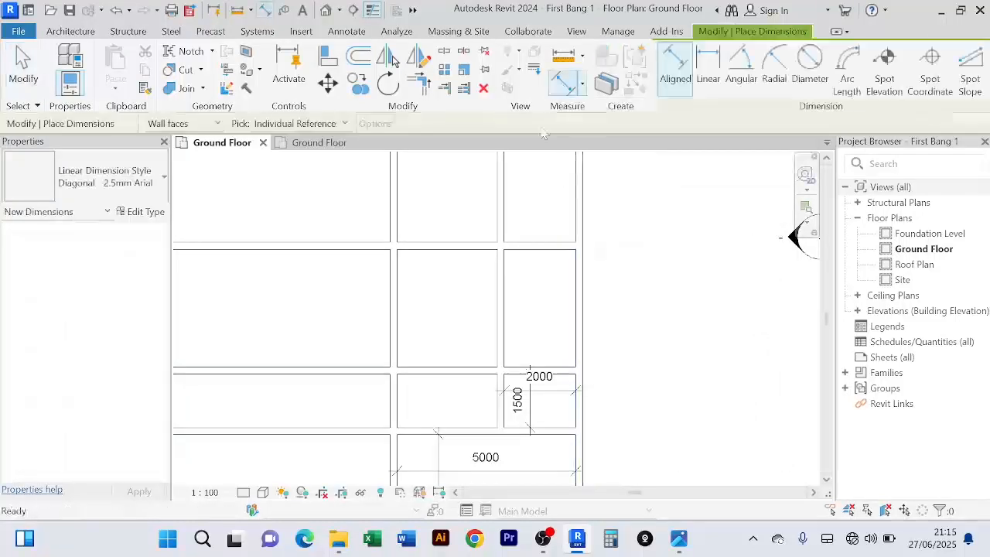
click(438, 249)
click(457, 372)
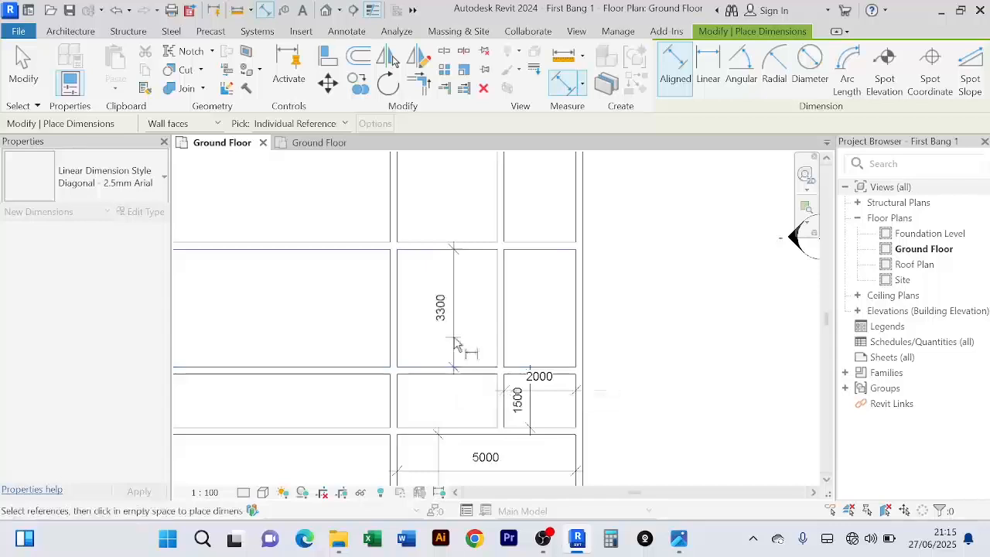
click(455, 301)
right_click(632, 218)
click(657, 229)
right_click(643, 205)
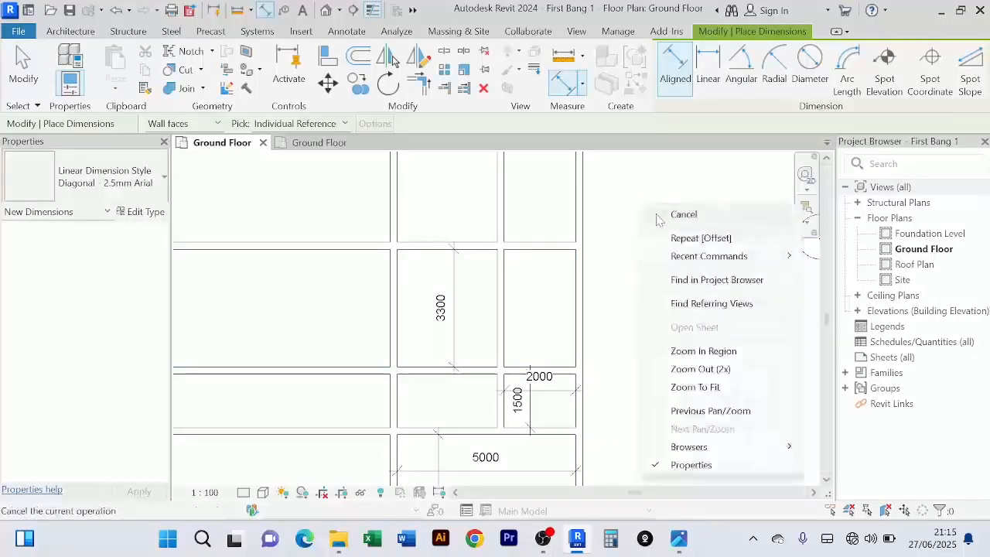
click(656, 217)
right_click(639, 196)
click(648, 205)
scroll(483, 264, up, 2)
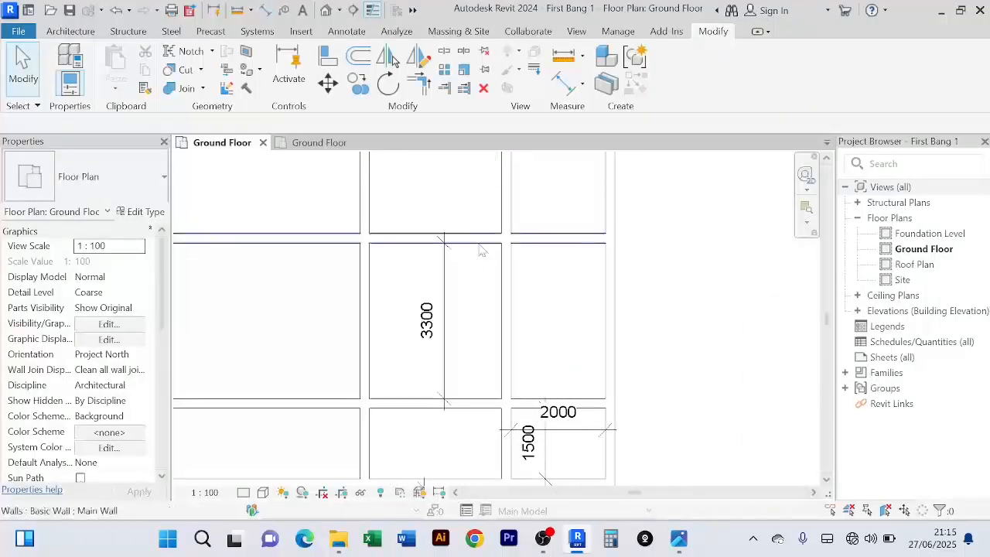
Set the clear distance between the newly offset wall and the 1500 mm strip's upper wall to 3500 mm
click(481, 241)
scroll(433, 322, up, 1)
click(436, 321)
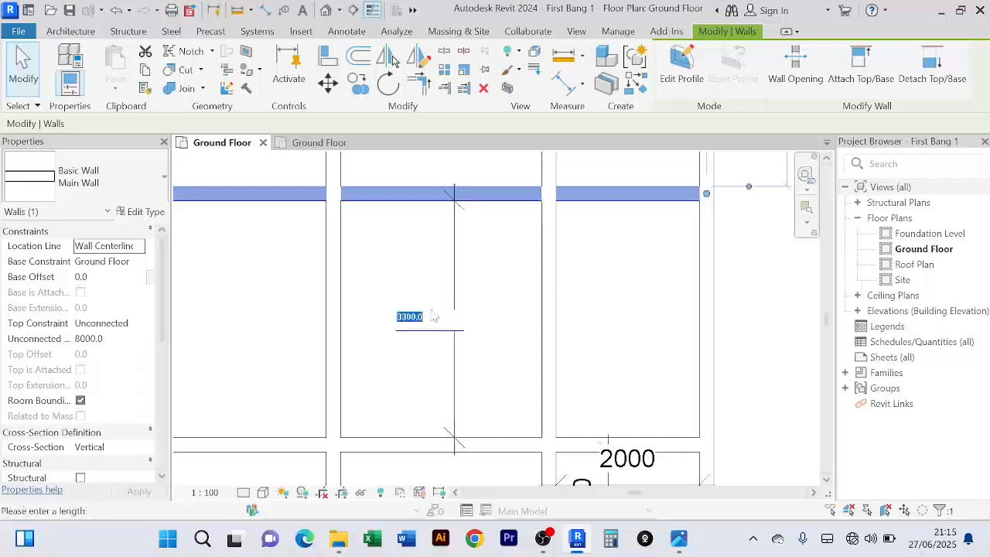
text(35)
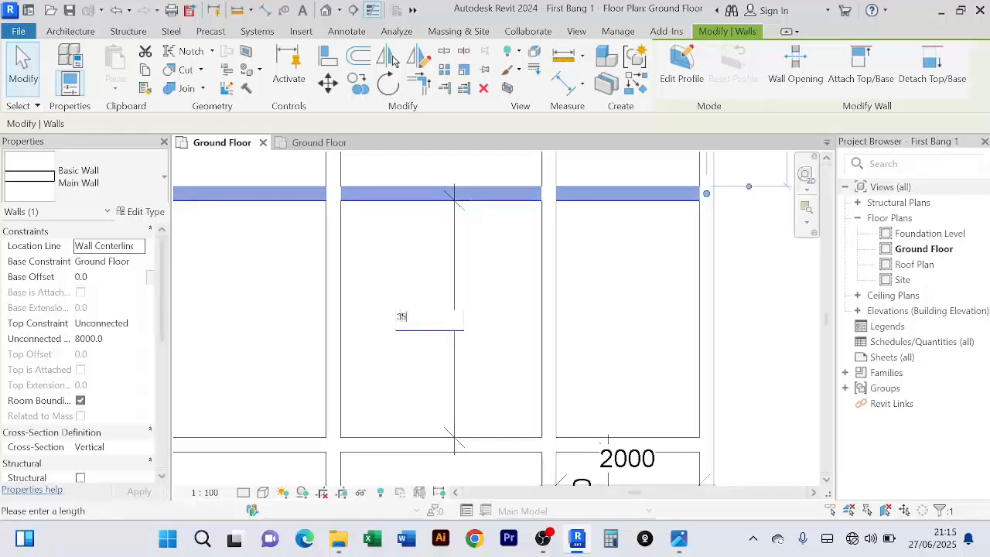
text(00)
key(Return)
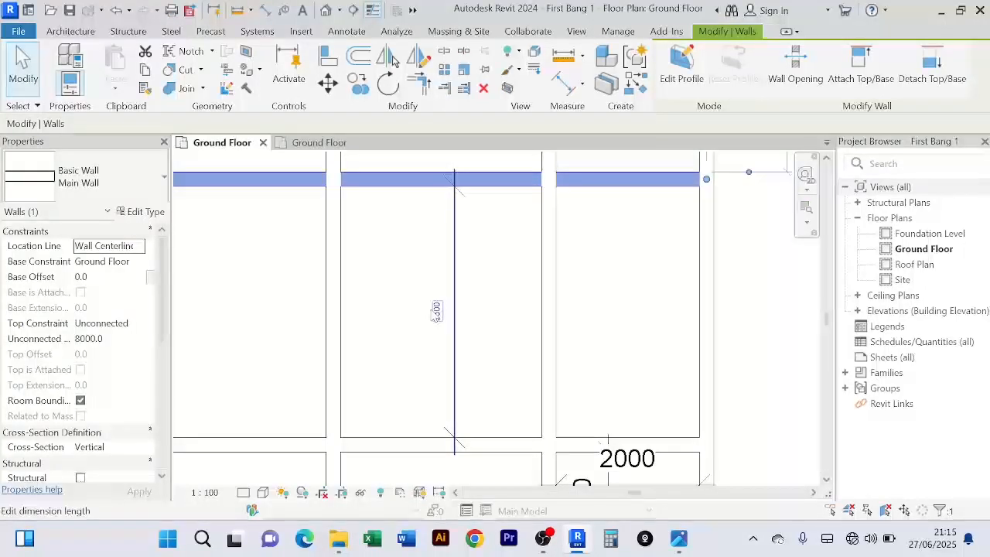
scroll(435, 313, down, 3)
scroll(630, 303, down, 2)
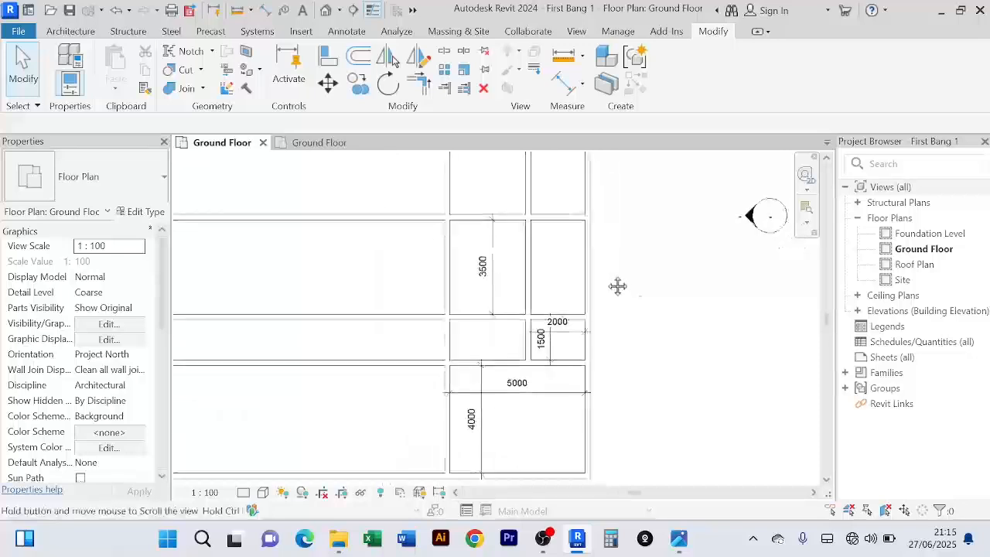
Split the inner vertical wall at the 1500 mm strip's upper wall and delete the segment above it
click(530, 290)
scroll(614, 305, down, 3)
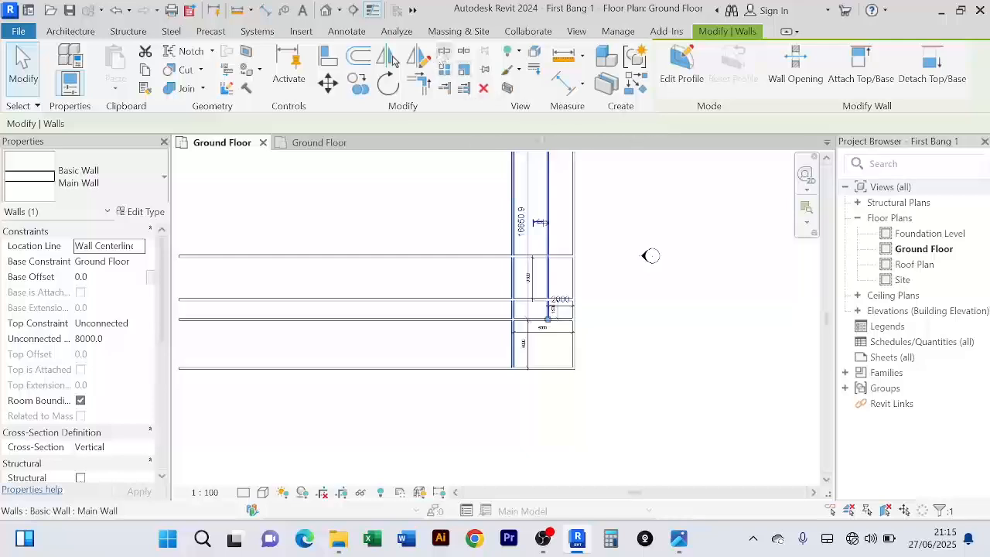
click(444, 51)
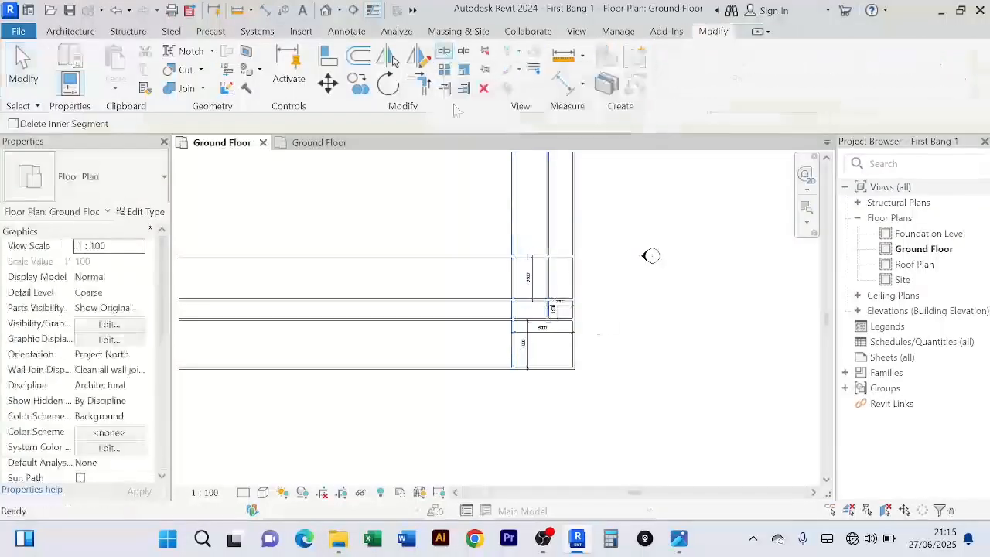
scroll(541, 278, up, 8)
middle_drag(552, 233, 552, 342)
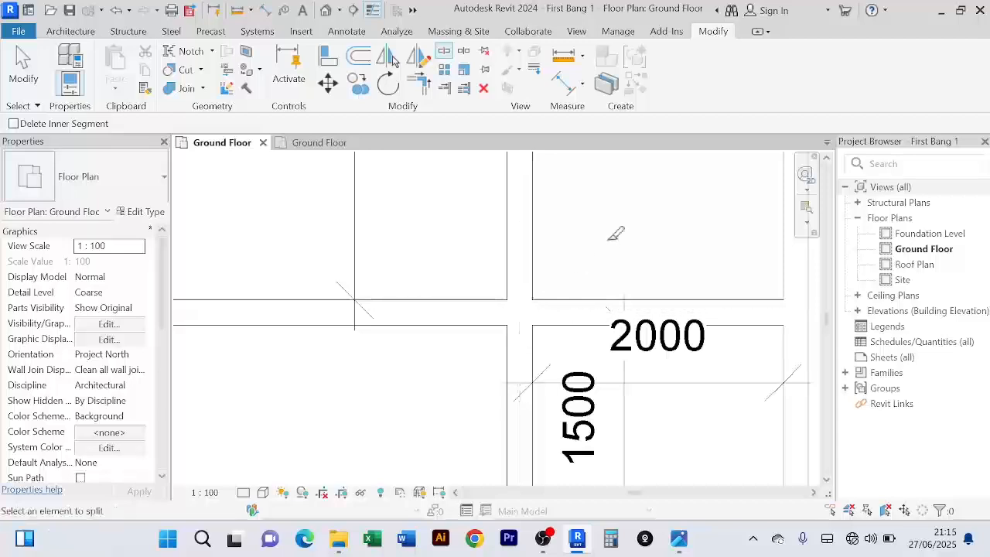
scroll(617, 232, down, 5)
right_click(648, 254)
click(658, 263)
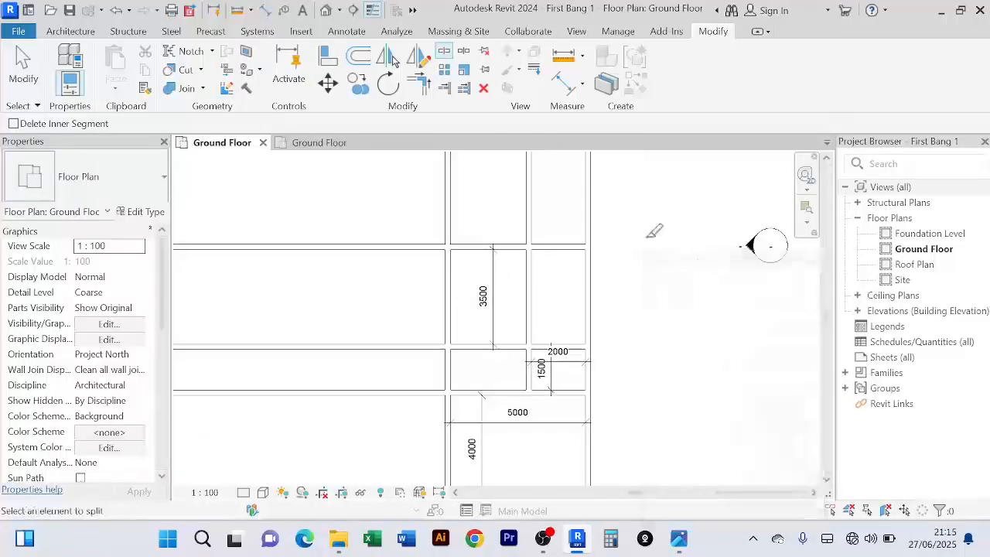
right_click(648, 238)
click(652, 244)
right_click(650, 241)
click(657, 239)
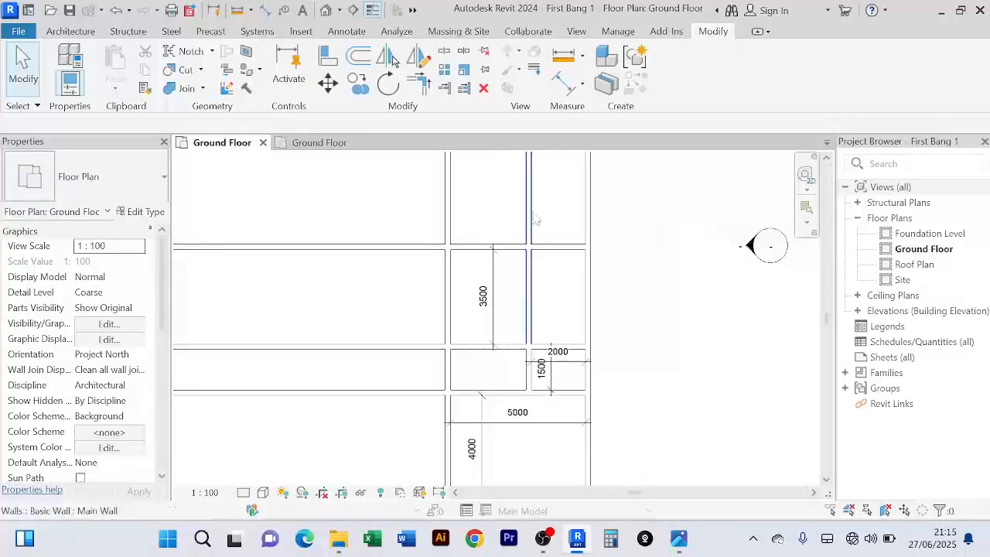
click(526, 224)
key(Delete)
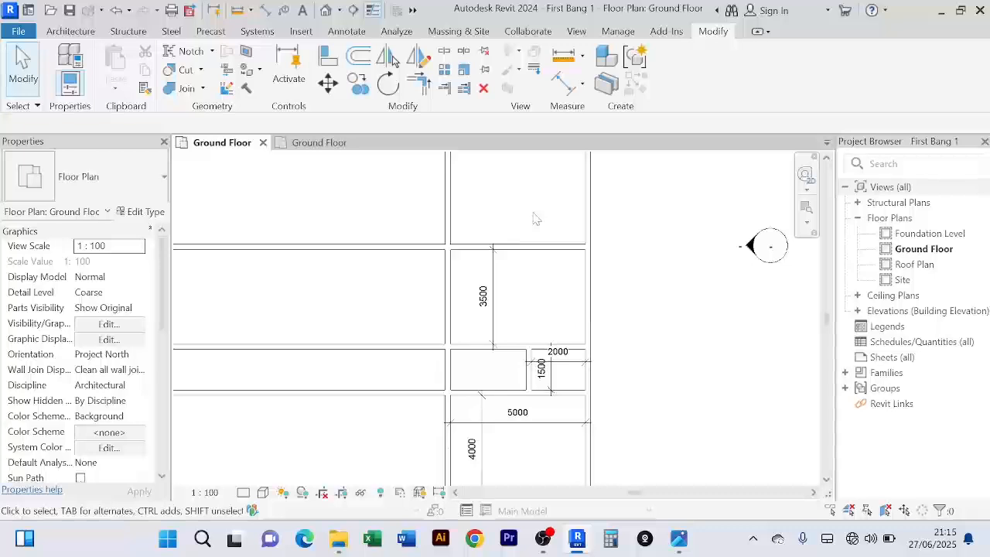
Save the First Bang 1 project with the corrected 3500 mm room above the strip
scroll(629, 329, down, 2)
middle_drag(630, 331, 620, 295)
scroll(608, 300, up, 2)
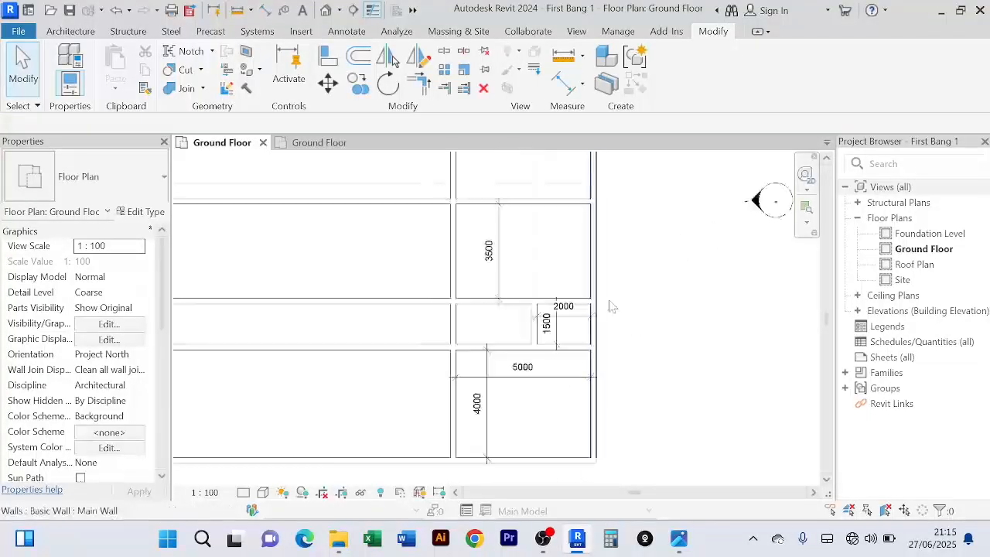
scroll(608, 307, up, 3)
scroll(609, 307, down, 2)
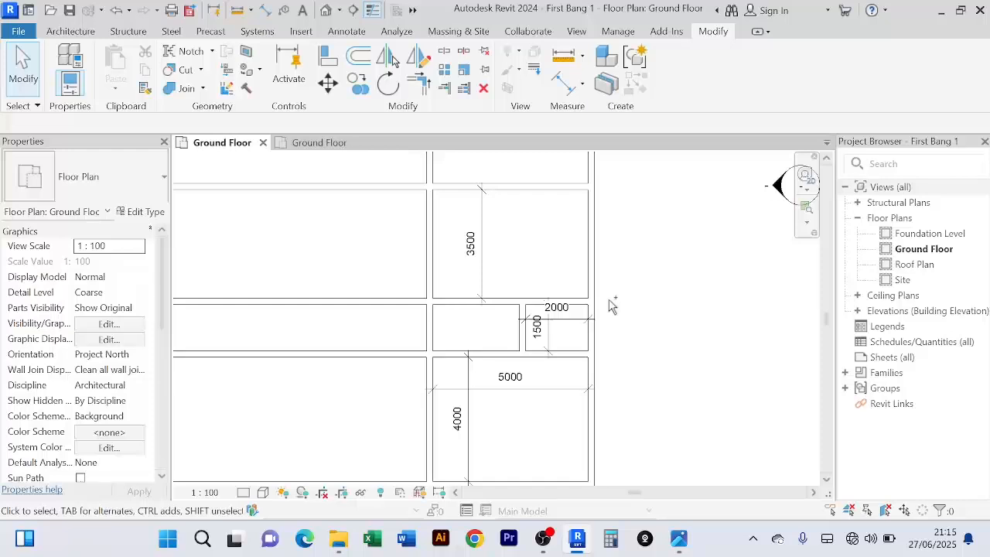
key(ctrl+s)
scroll(628, 310, down, 3)
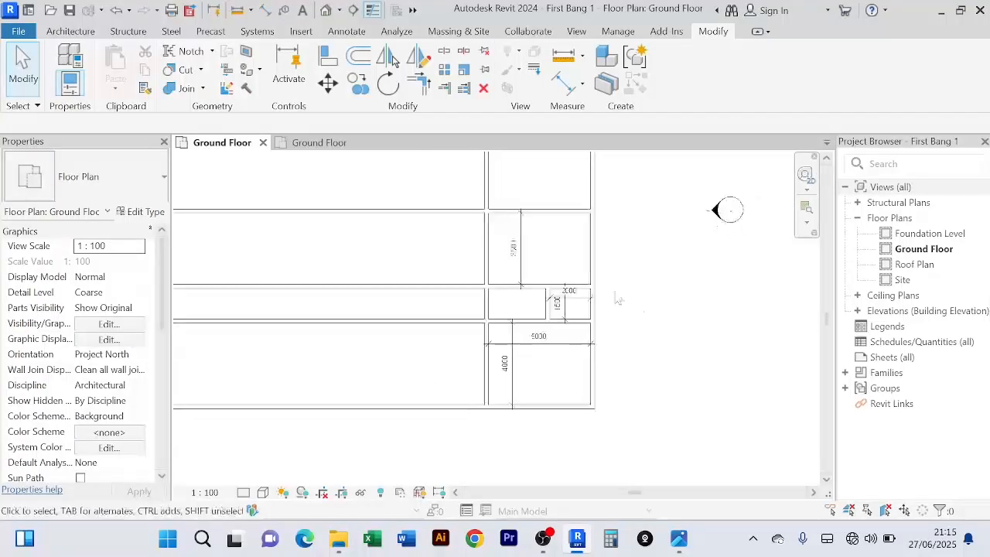
scroll(619, 302, up, 2)
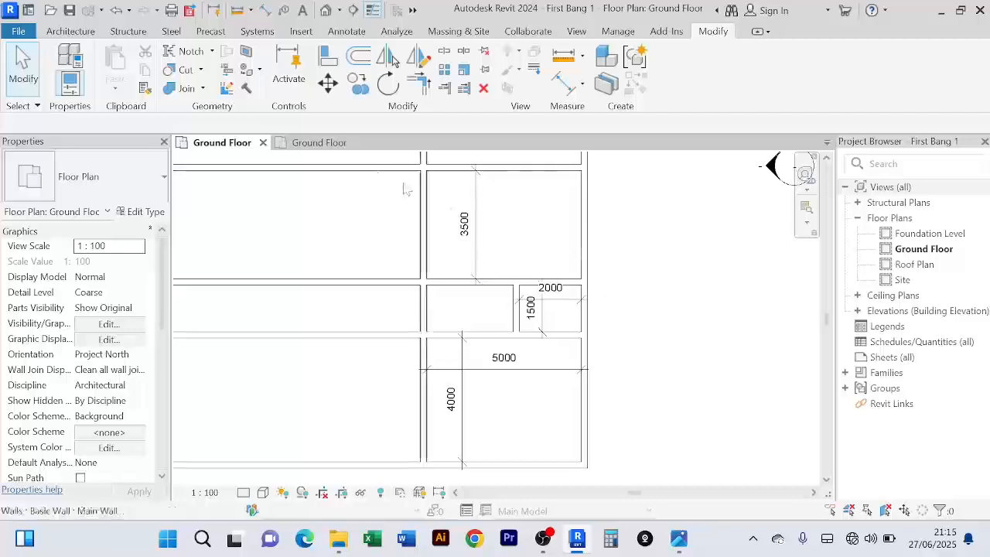
Examine the room layout and dimensions in the Floor Plan For YouTube ground floor plan
click(319, 145)
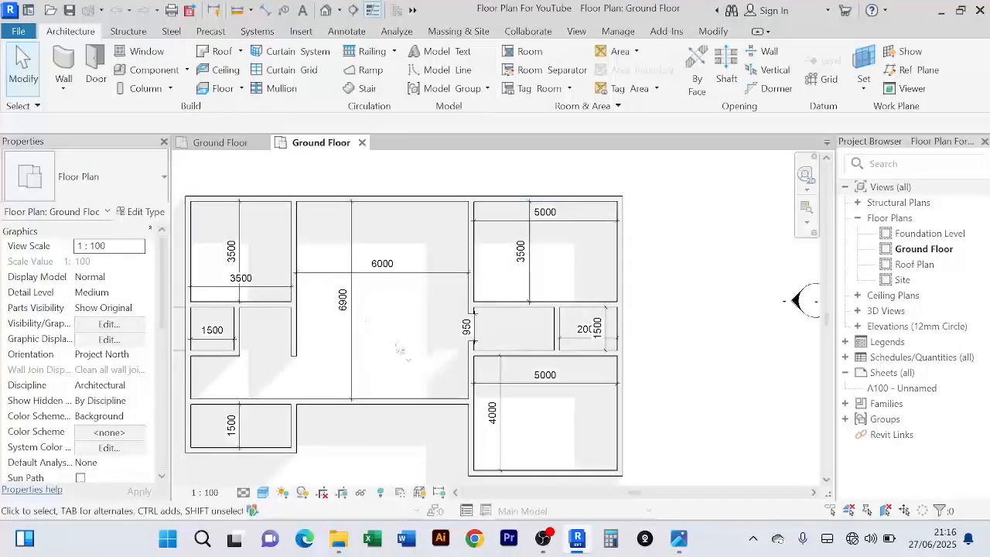
middle_drag(458, 308, 507, 308)
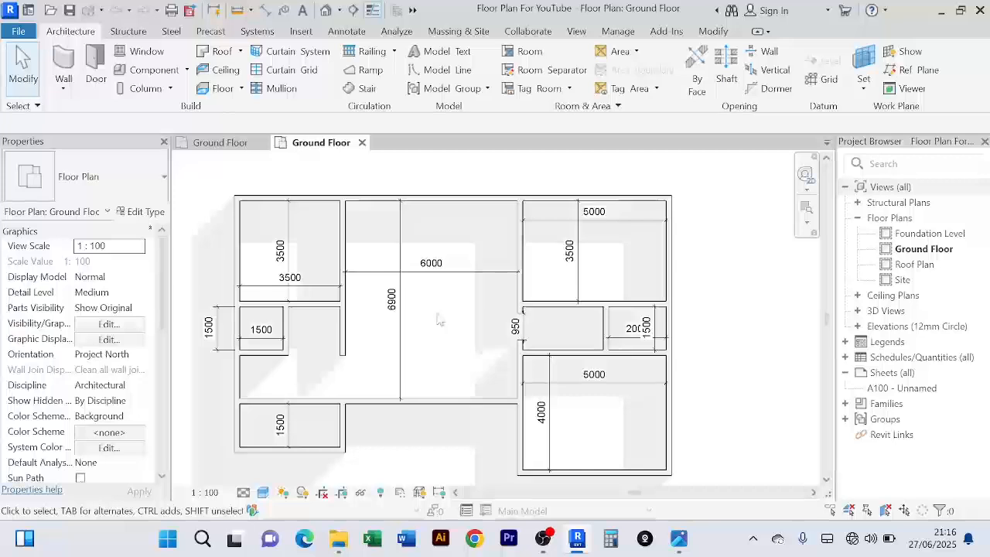
scroll(433, 298, up, 3)
scroll(433, 294, down, 2)
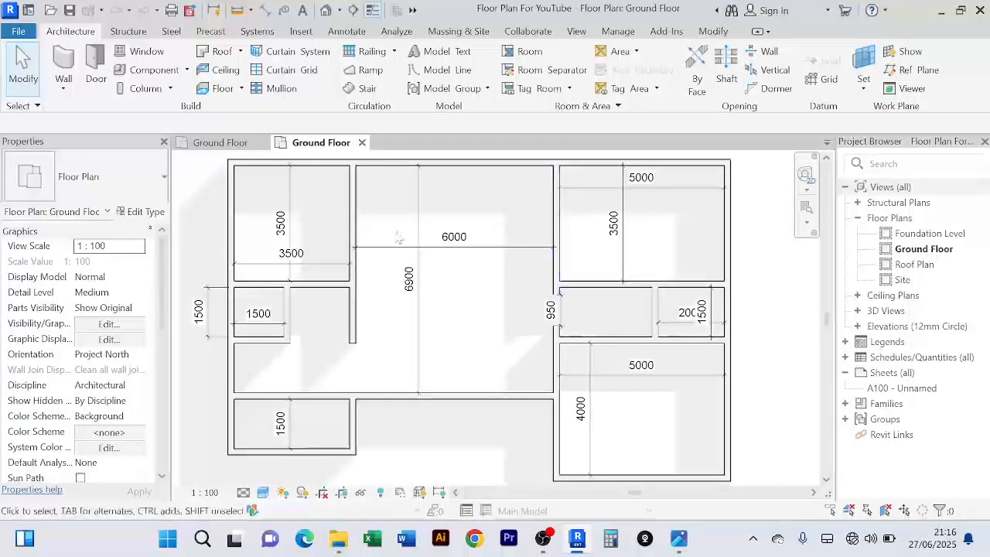
Return to the First Bang 1 ground floor plan and trim the right outer wall and the 3500 mm room's upper wall to a corner
click(219, 143)
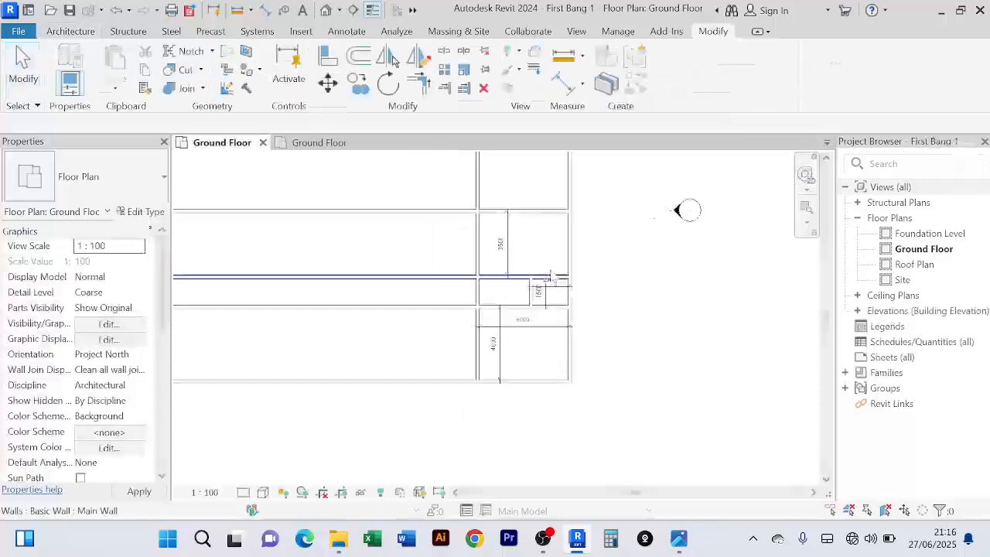
middle_drag(603, 252, 609, 285)
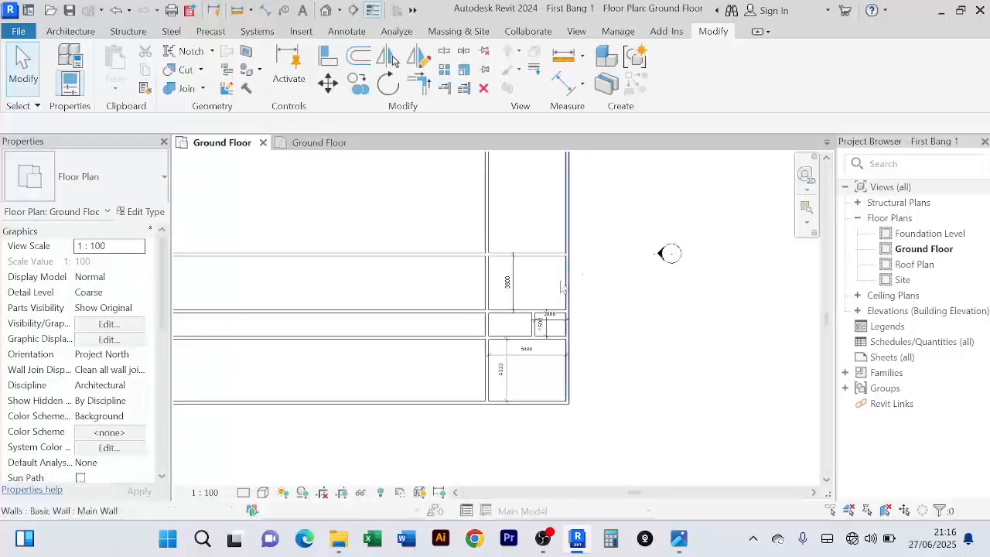
scroll(564, 265, up, 3)
scroll(569, 269, down, 4)
middle_drag(598, 281, 609, 355)
scroll(600, 245, up, 1)
scroll(597, 241, up, 3)
scroll(594, 263, down, 4)
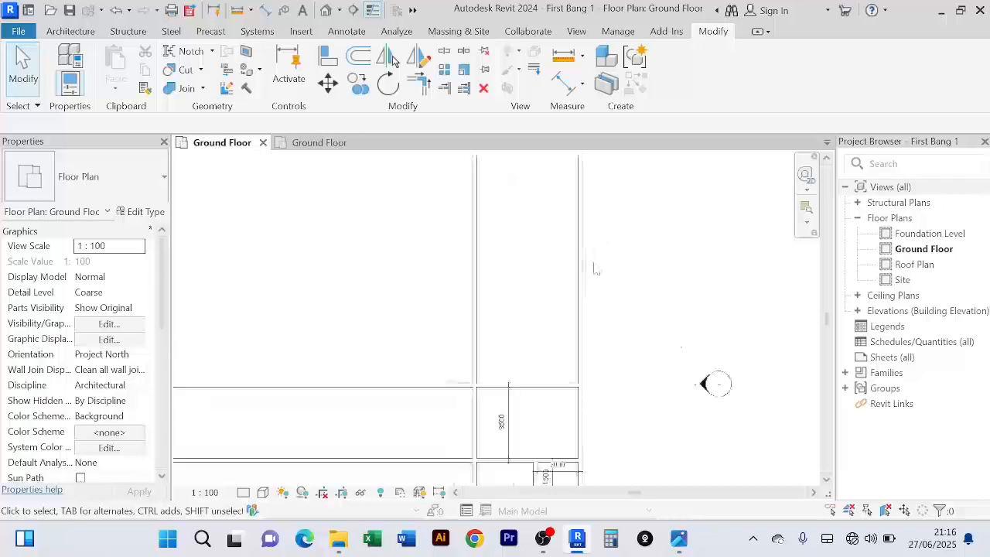
middle_drag(624, 302, 619, 246)
scroll(621, 296, up, 4)
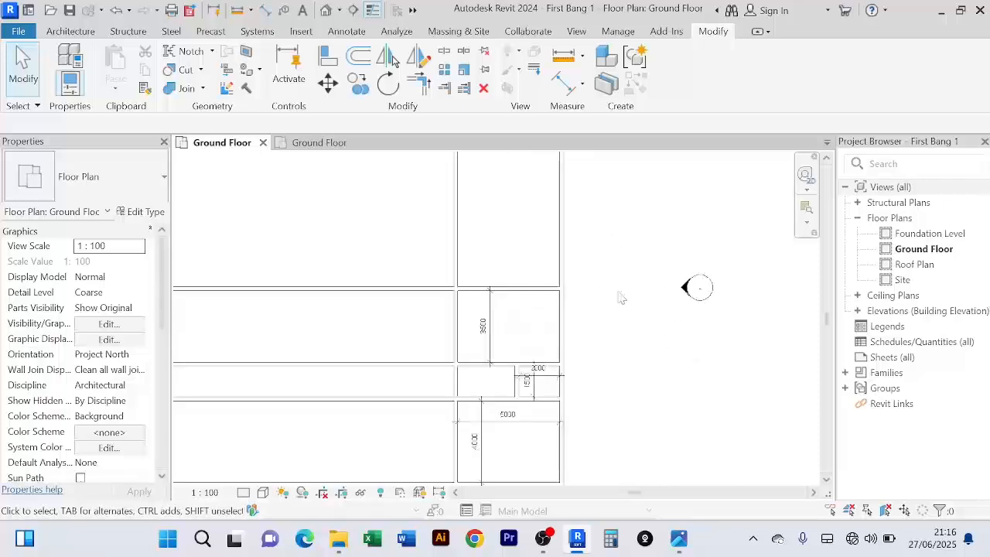
middle_drag(625, 279, 674, 208)
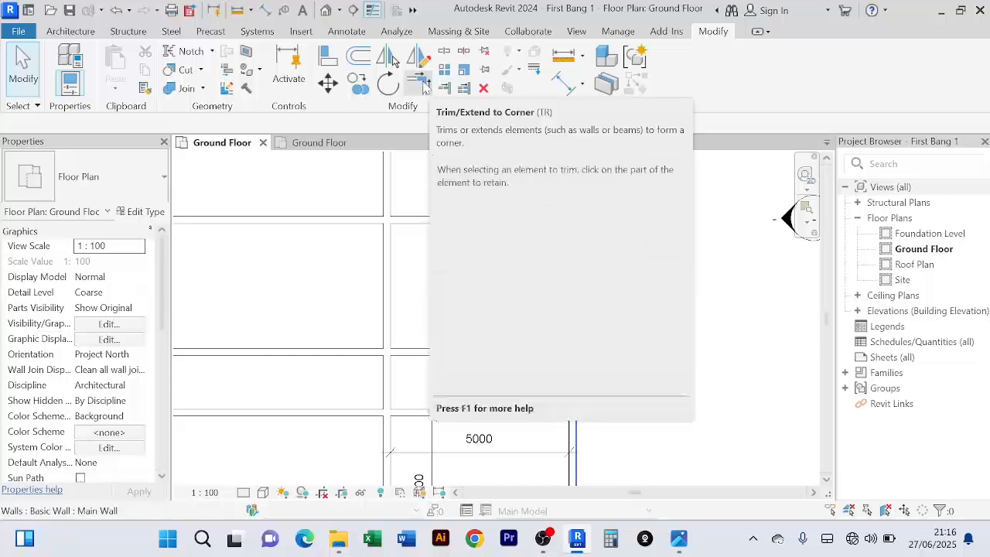
click(423, 86)
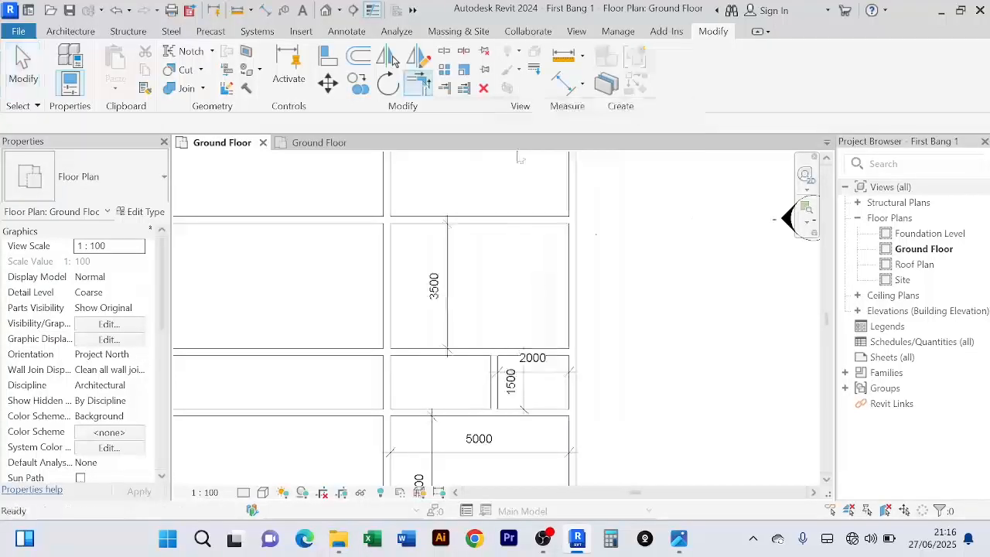
scroll(585, 270, down, 2)
middle_drag(585, 270, 577, 325)
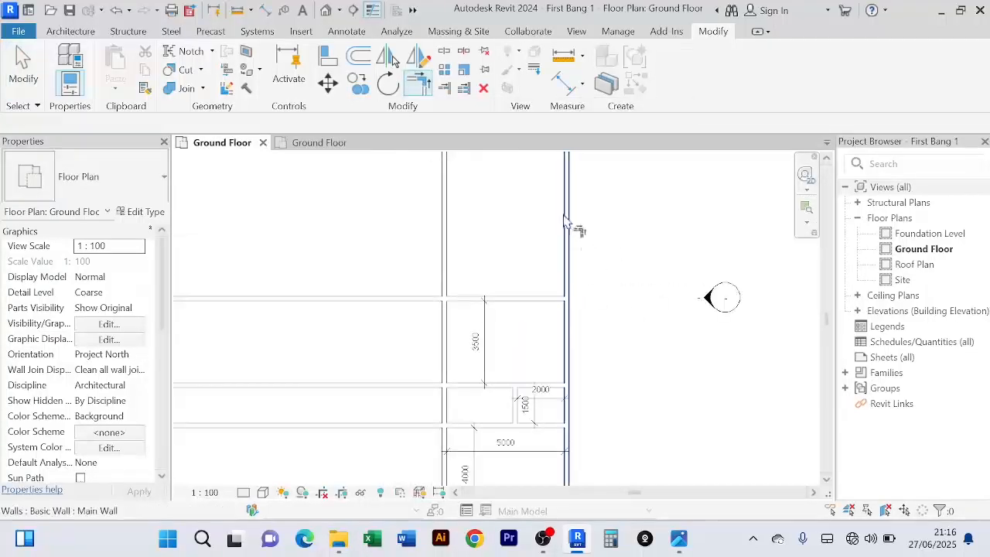
scroll(597, 338, up, 2)
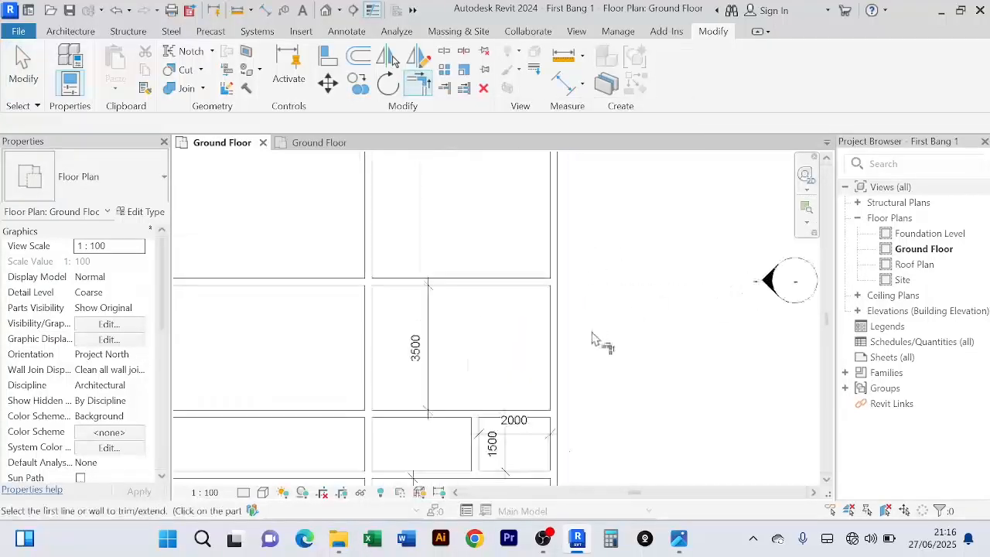
click(556, 350)
click(506, 286)
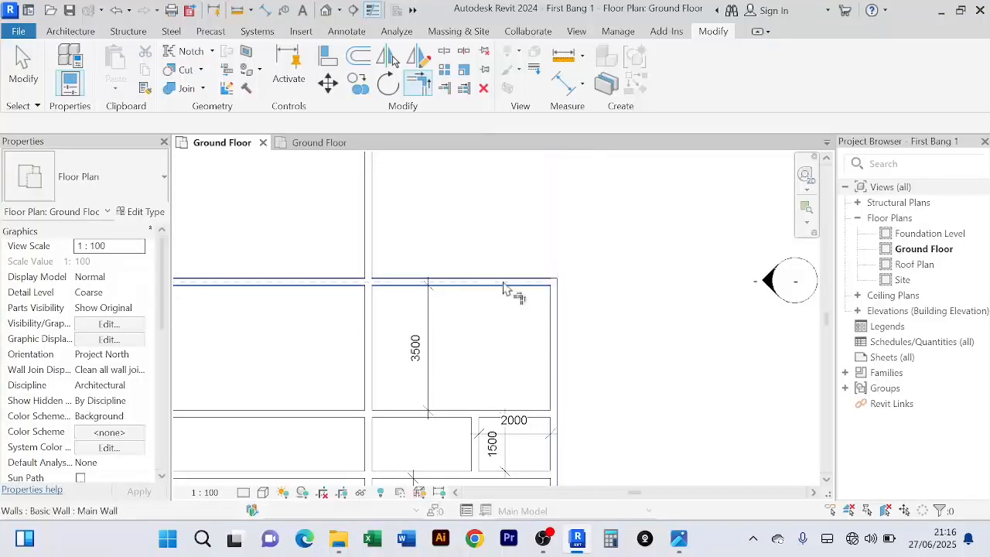
scroll(596, 254, down, 3)
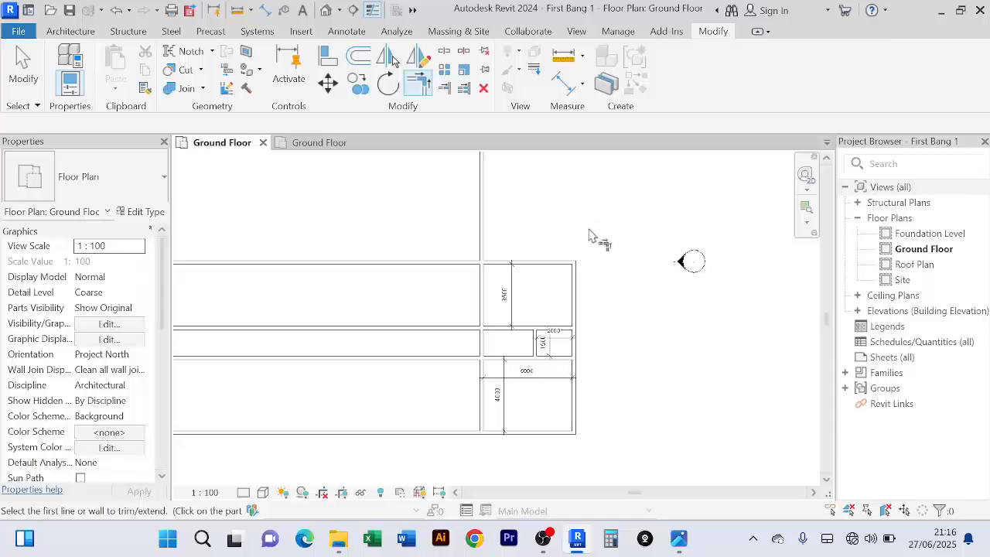
right_click(569, 230)
click(609, 238)
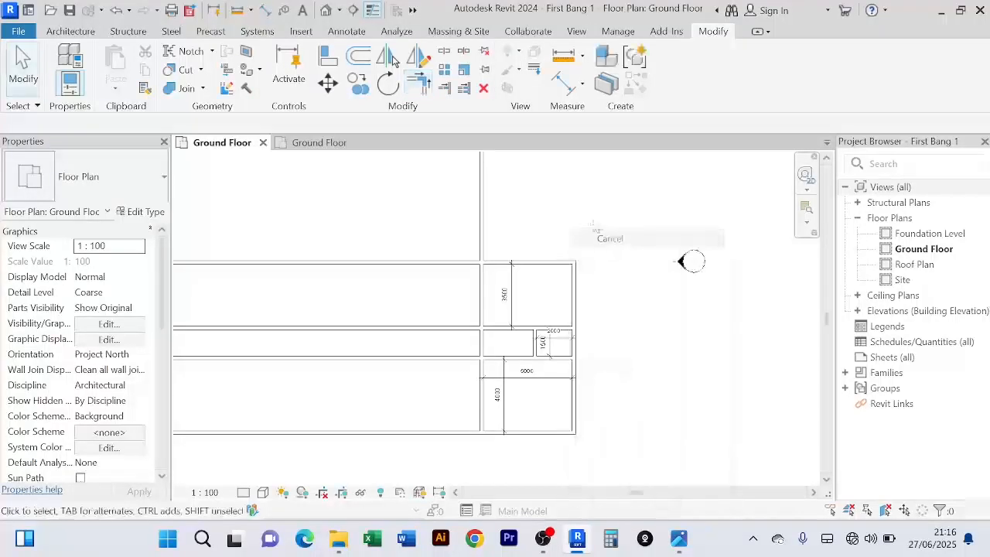
right_click(590, 227)
click(607, 227)
Examine where the inner vertical wall crosses the 3500 mm room's upper wall and how far it extends above
scroll(606, 226, down, 1)
middle_drag(605, 226, 591, 298)
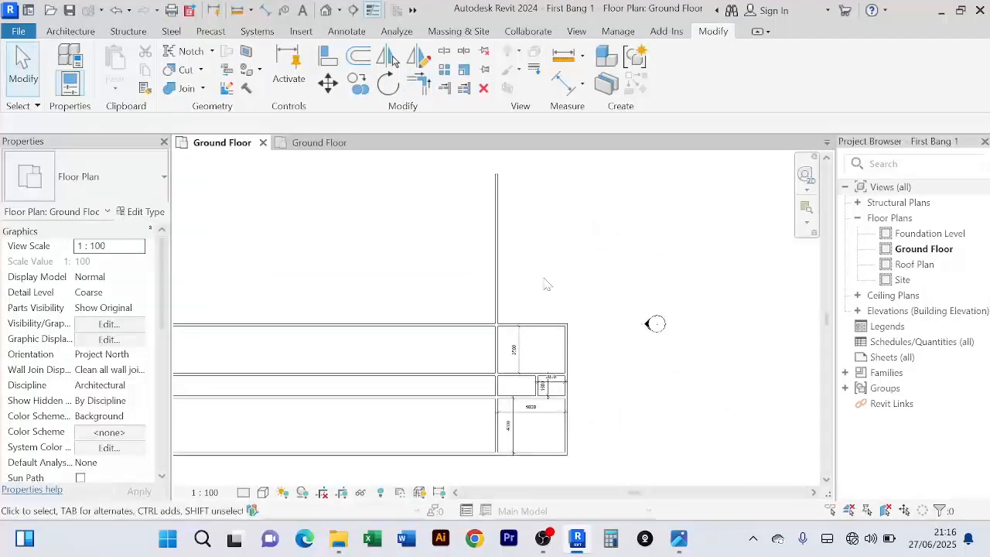
click(499, 239)
scroll(577, 319, up, 2)
scroll(464, 337, down, 2)
middle_drag(542, 325, 546, 276)
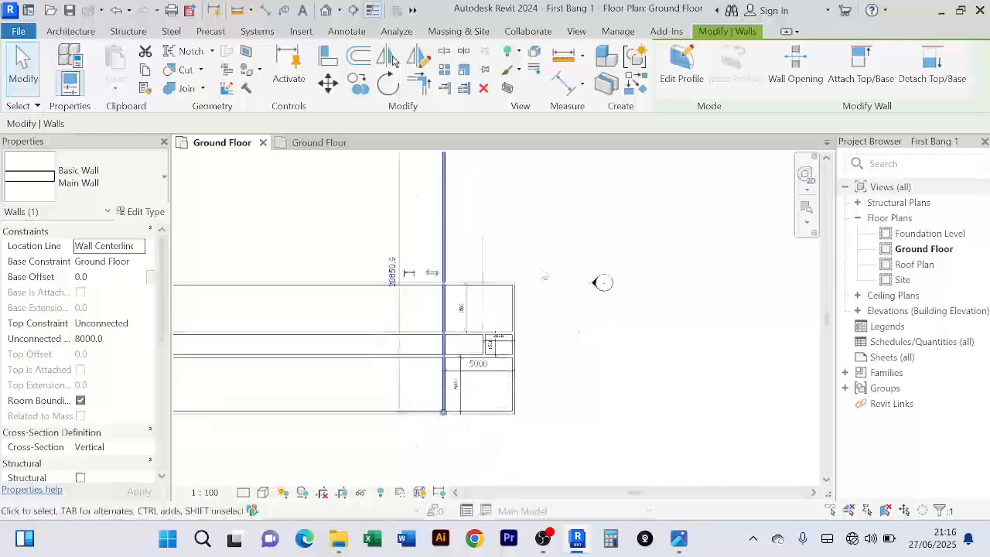
scroll(533, 318, up, 5)
middle_drag(553, 321, 803, 318)
scroll(718, 302, down, 2)
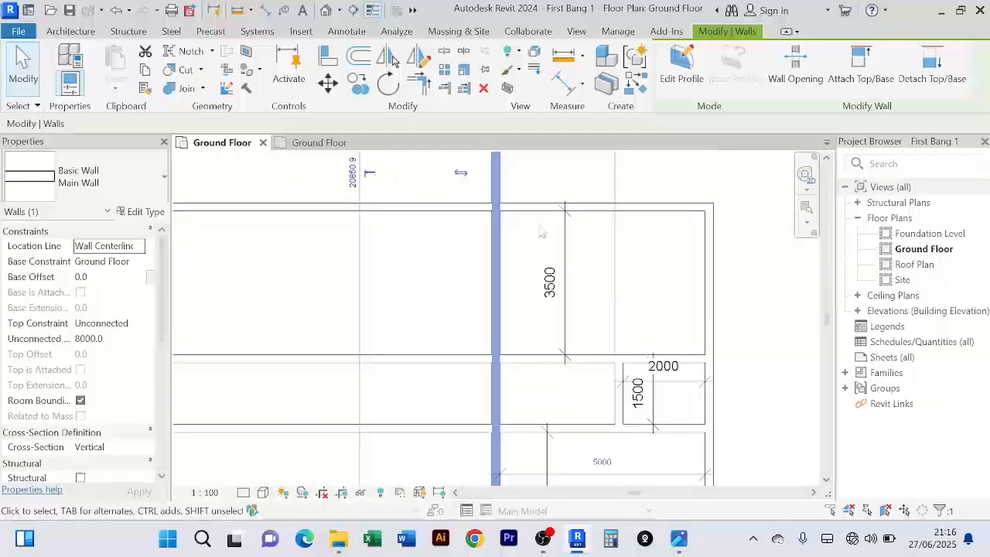
scroll(541, 232, up, 2)
click(422, 294)
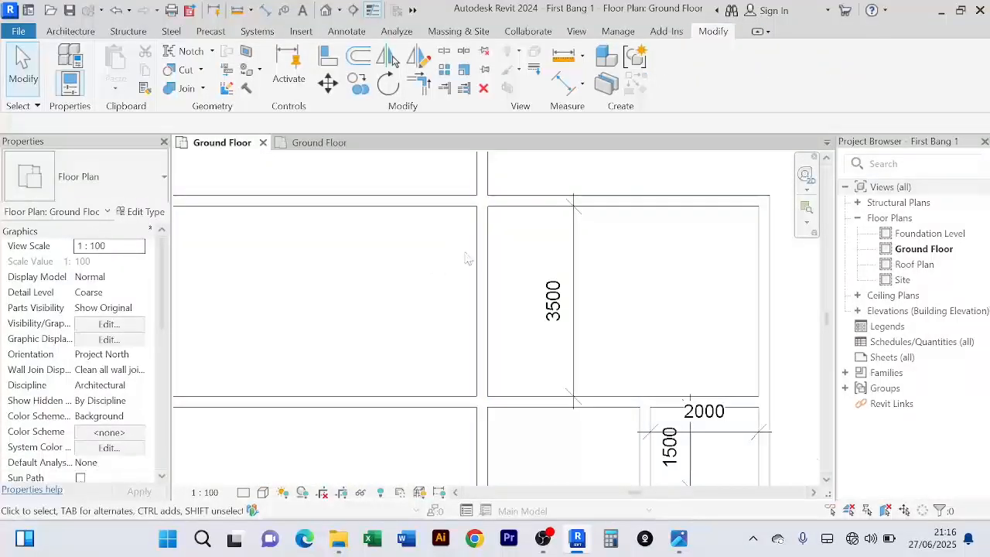
scroll(464, 257, up, 2)
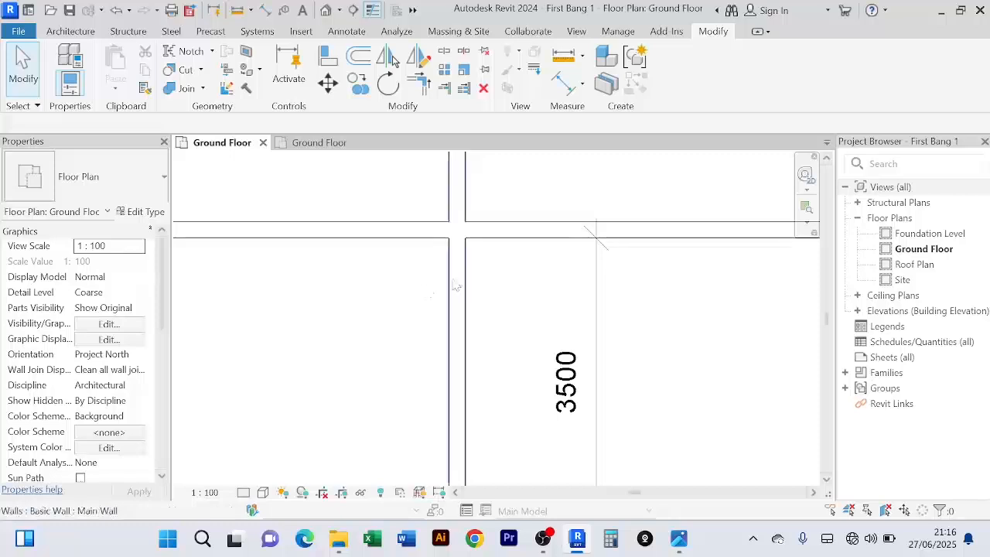
middle_drag(389, 297, 389, 327)
scroll(396, 320, up, 1)
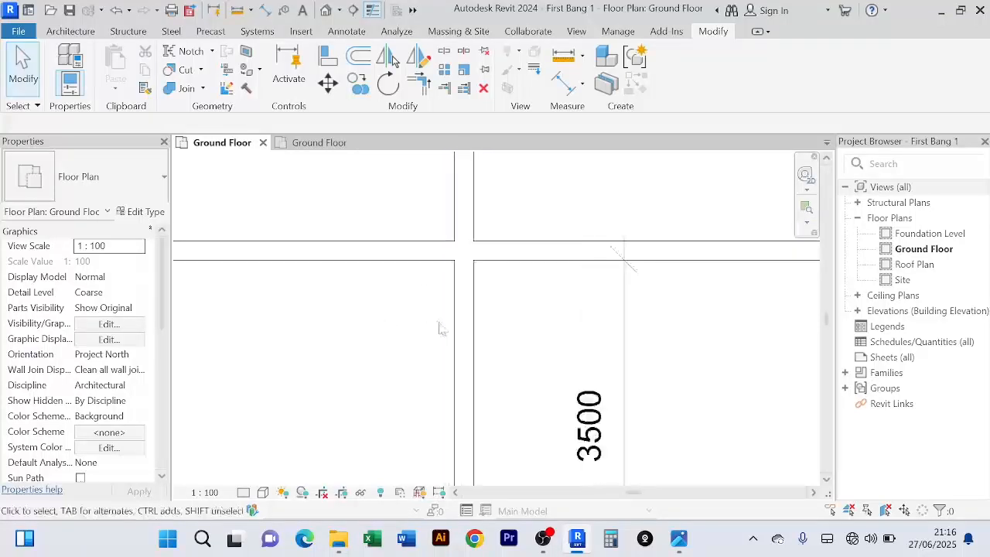
click(463, 341)
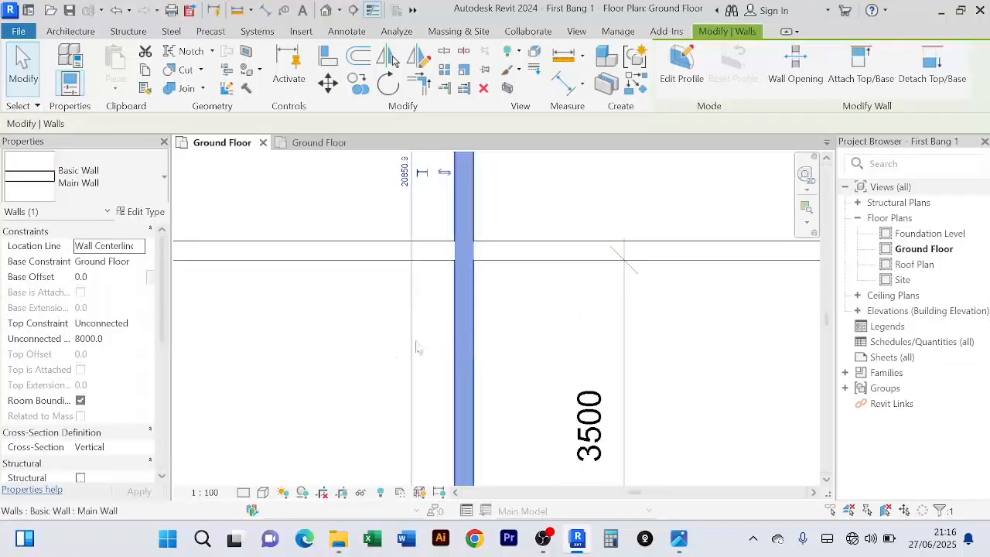
click(353, 331)
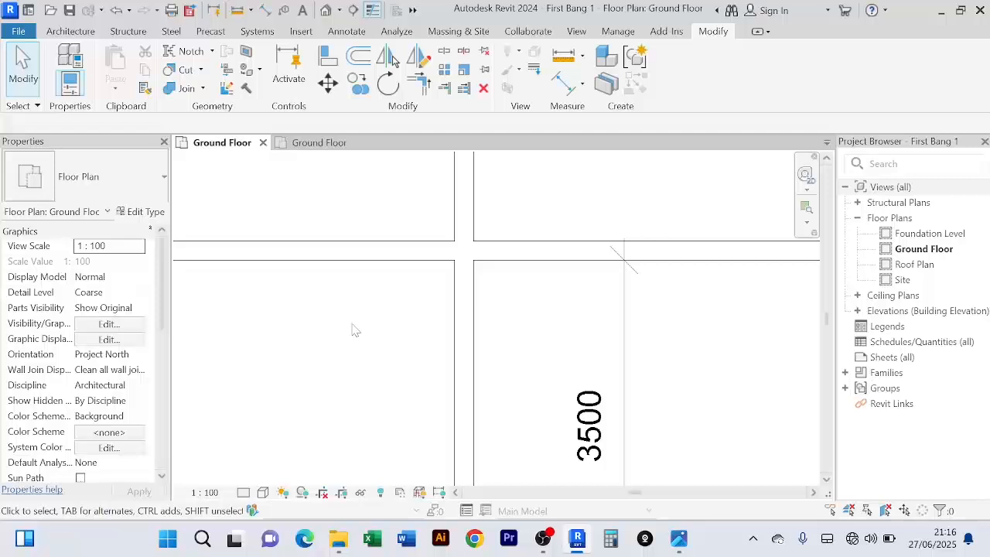
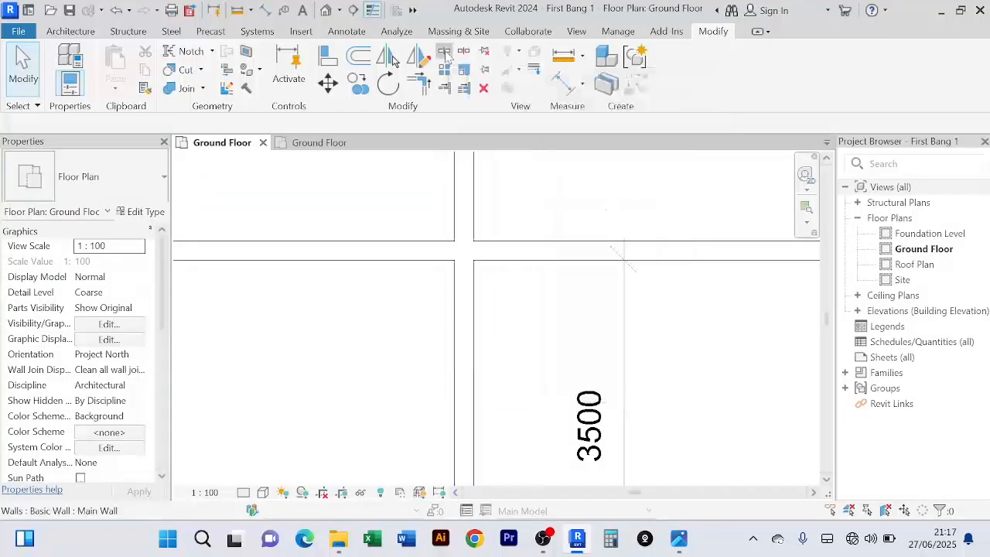
click(445, 53)
scroll(504, 403, up, 4)
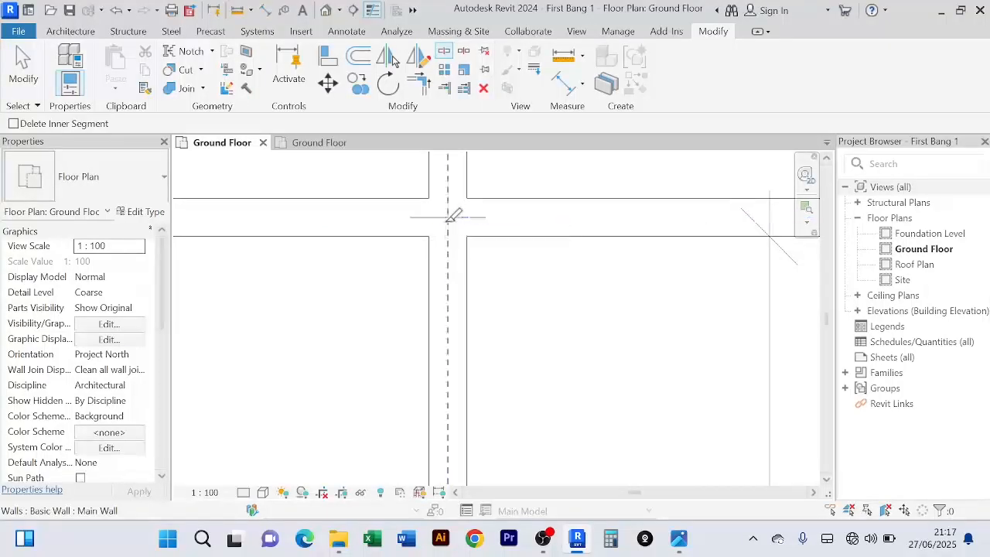
scroll(472, 247, down, 3)
right_click(510, 236)
click(534, 245)
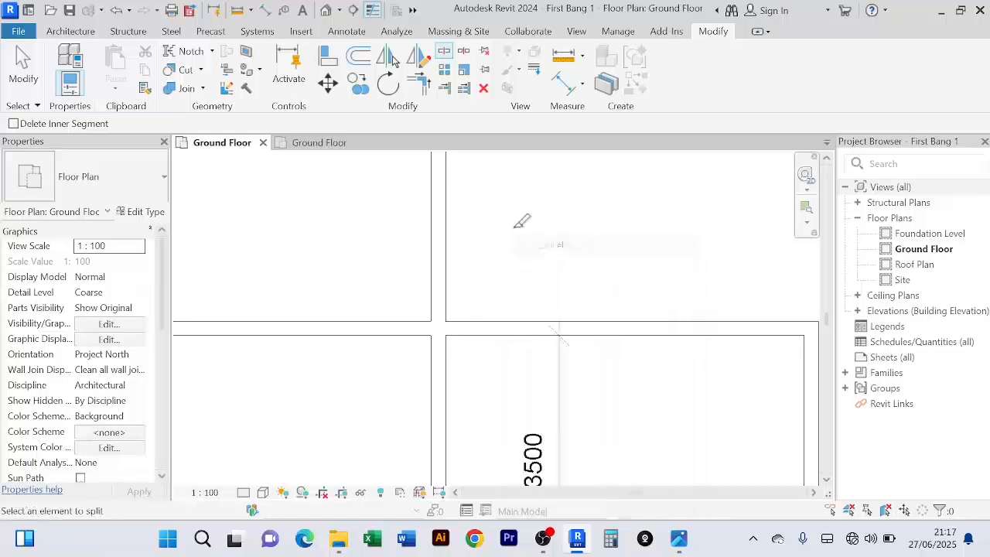
right_click(517, 234)
click(533, 244)
click(435, 252)
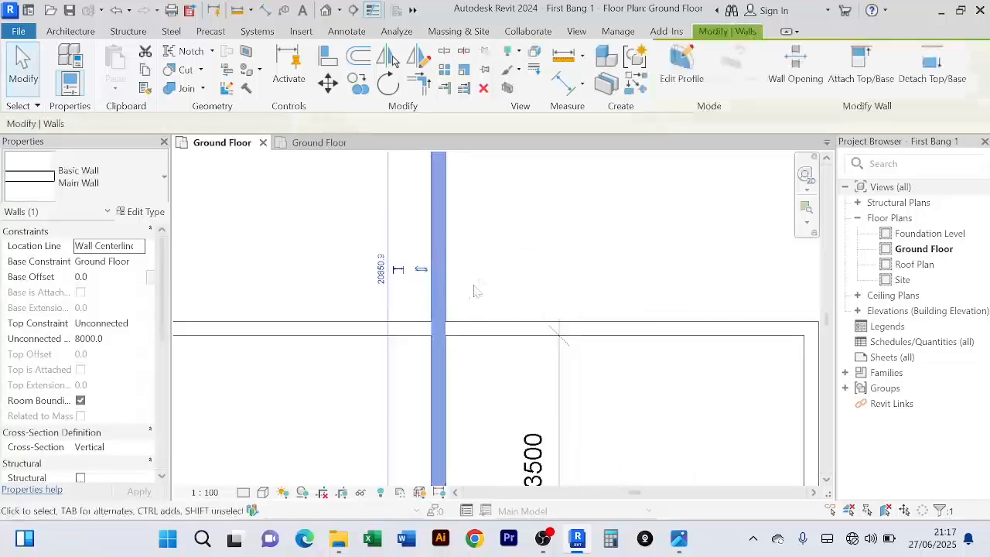
click(364, 330)
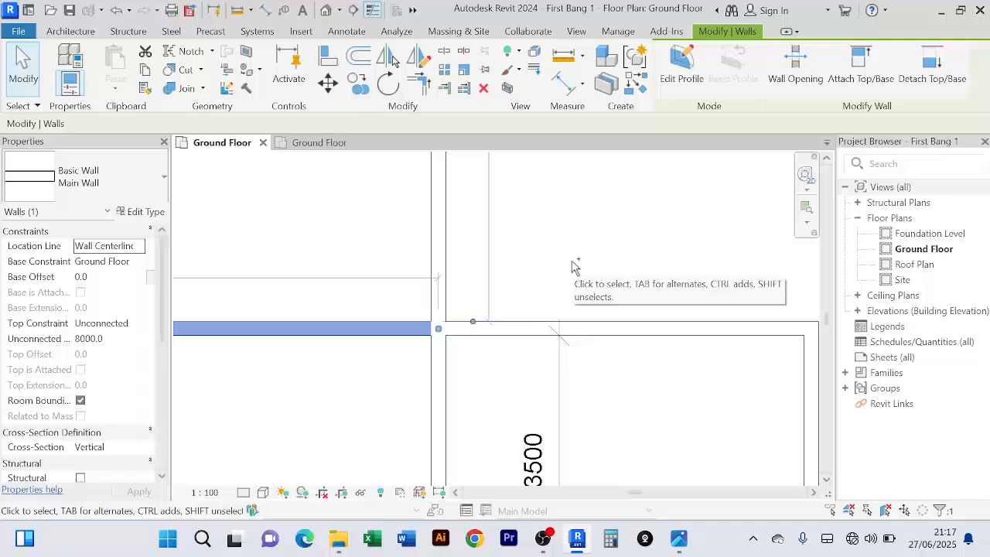
scroll(572, 267, up, 4)
click(572, 267)
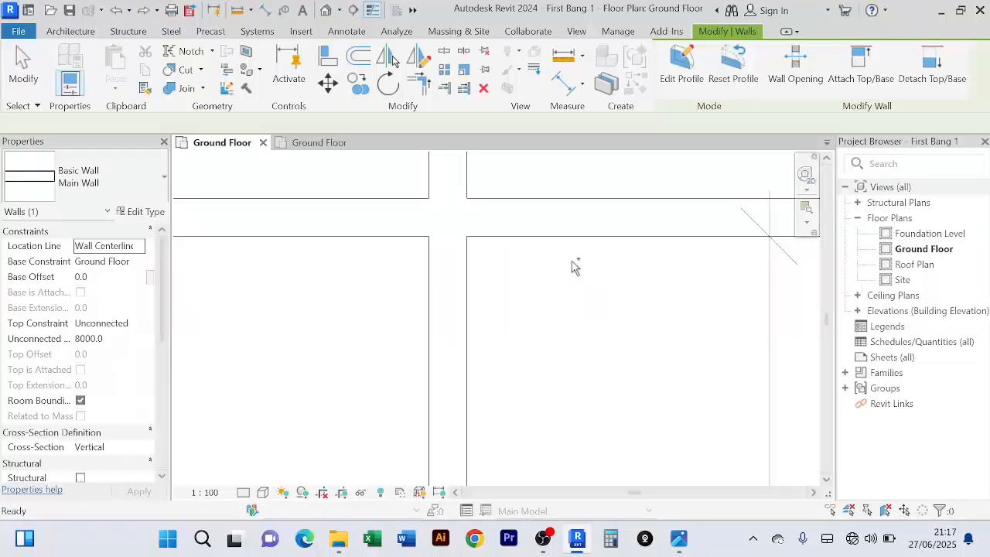
Split the inner vertical wall at the 3500 mm room's upper wall and delete the segment projecting above it
click(449, 56)
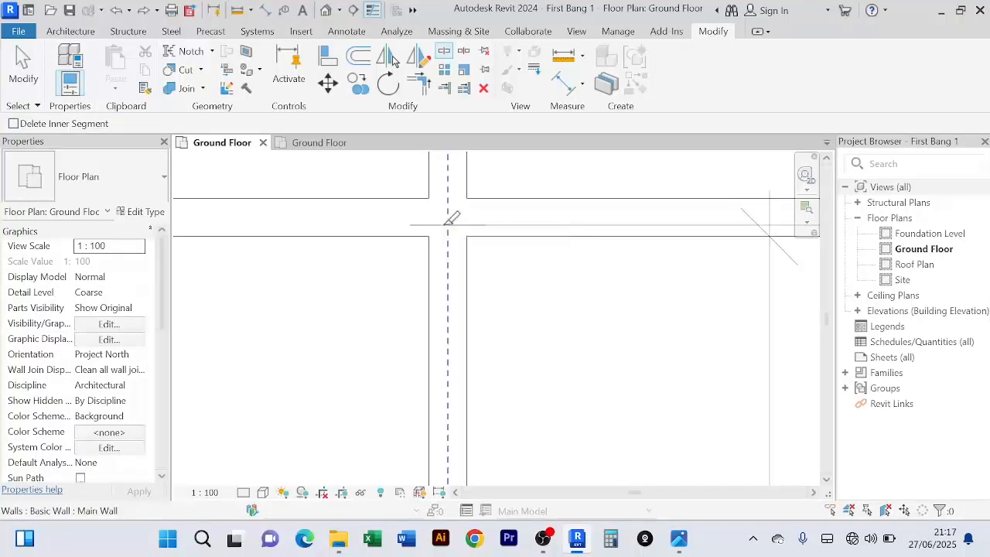
click(446, 224)
scroll(488, 202, down, 3)
middle_drag(493, 258, 419, 374)
right_click(486, 226)
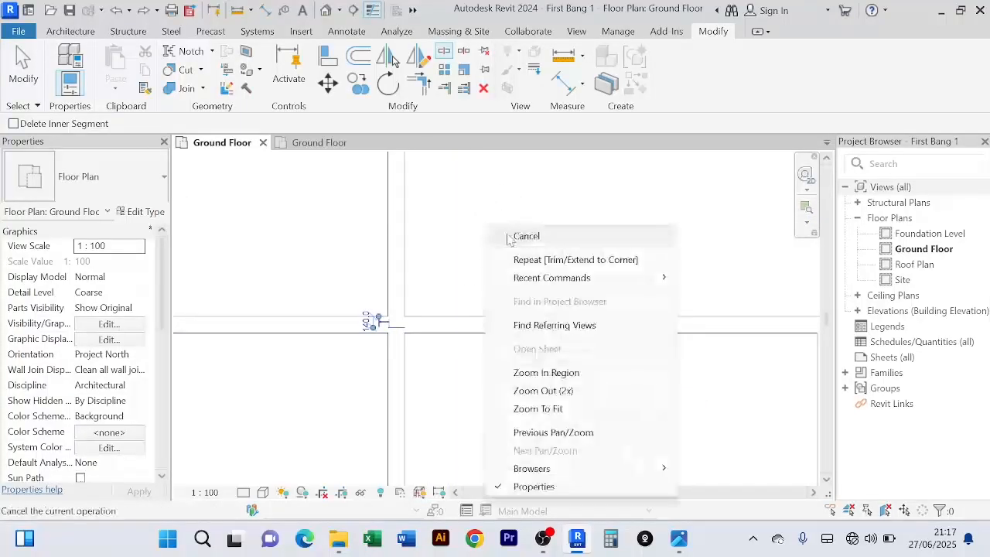
click(512, 237)
click(396, 251)
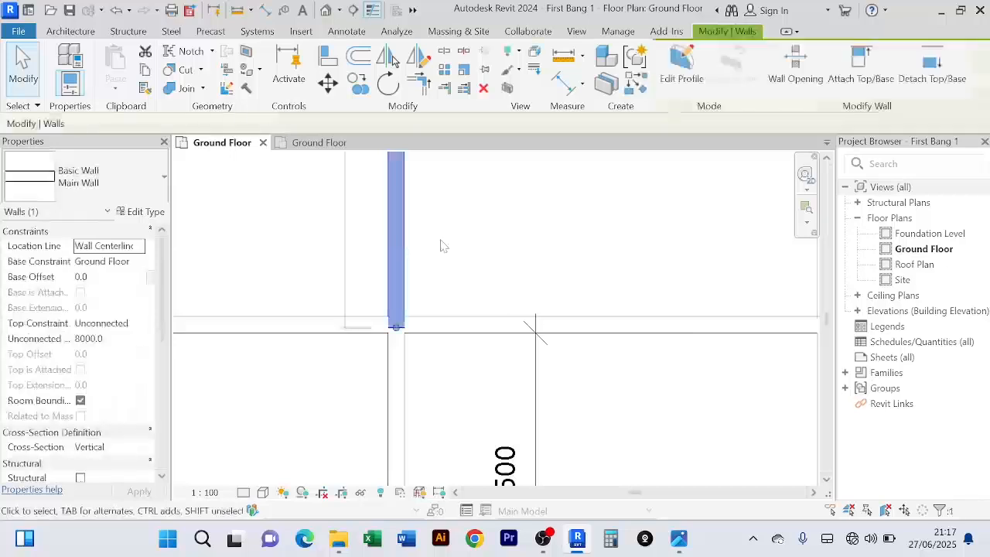
key(Delete)
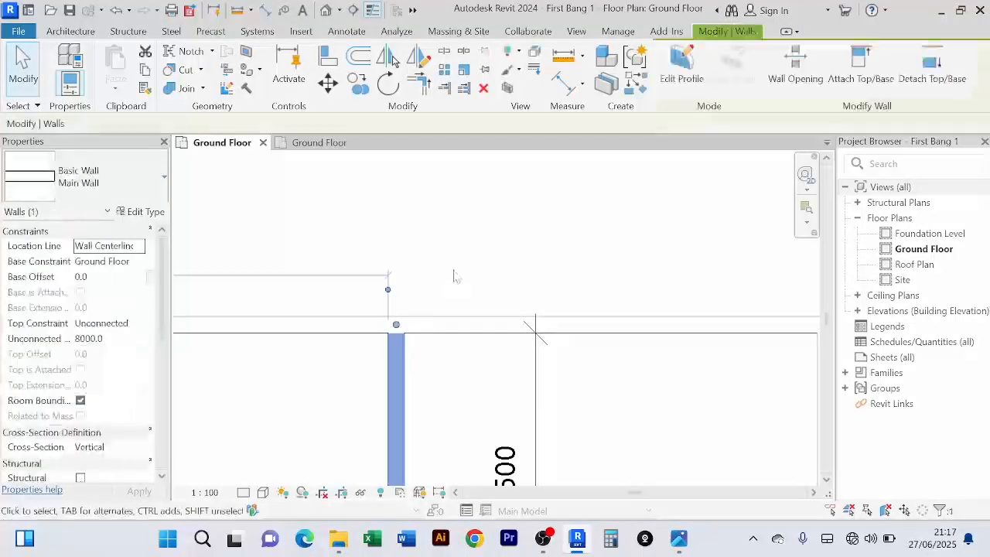
click(455, 272)
scroll(462, 274, down, 5)
middle_drag(558, 385, 606, 343)
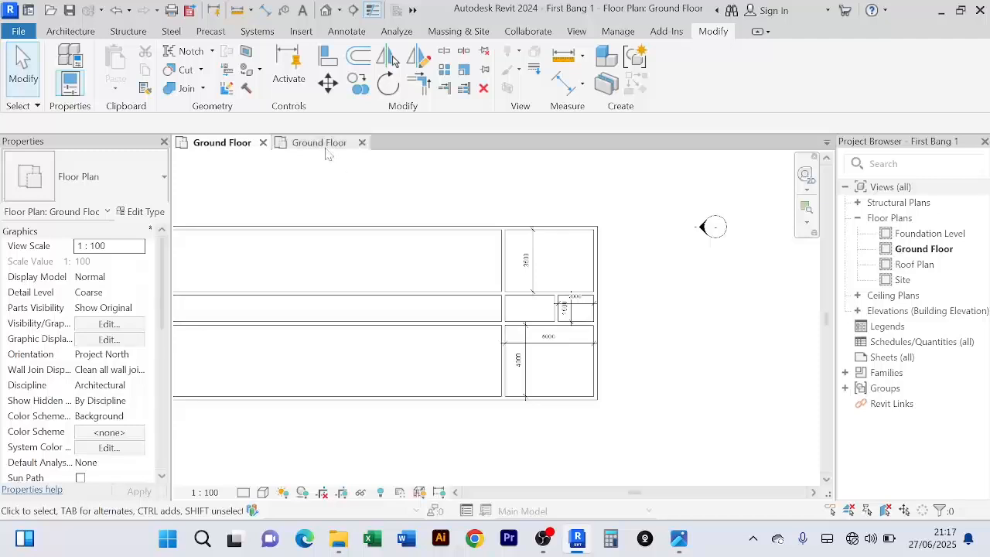
Offset a copy of the full-height inner vertical wall 6000 mm to its left
scroll(459, 312, up, 2)
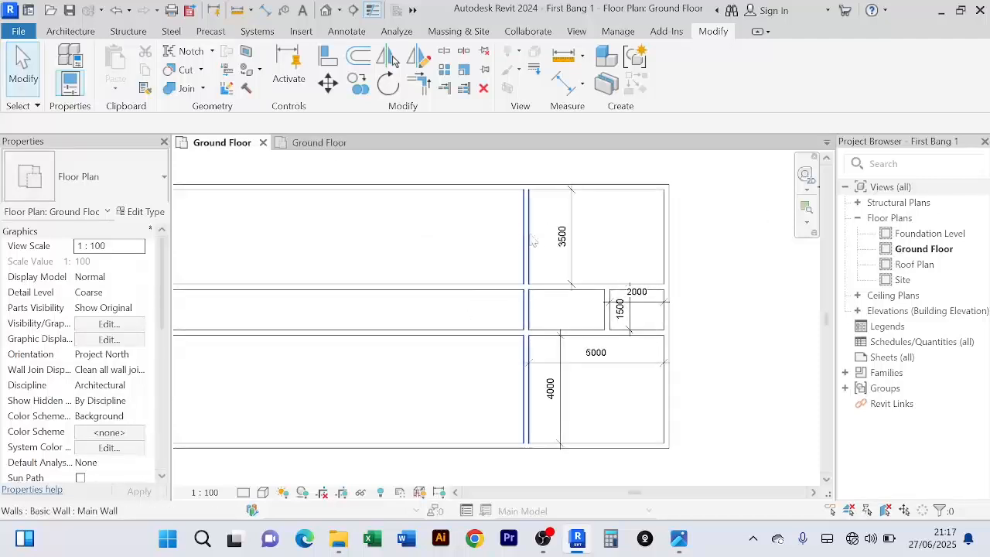
click(532, 241)
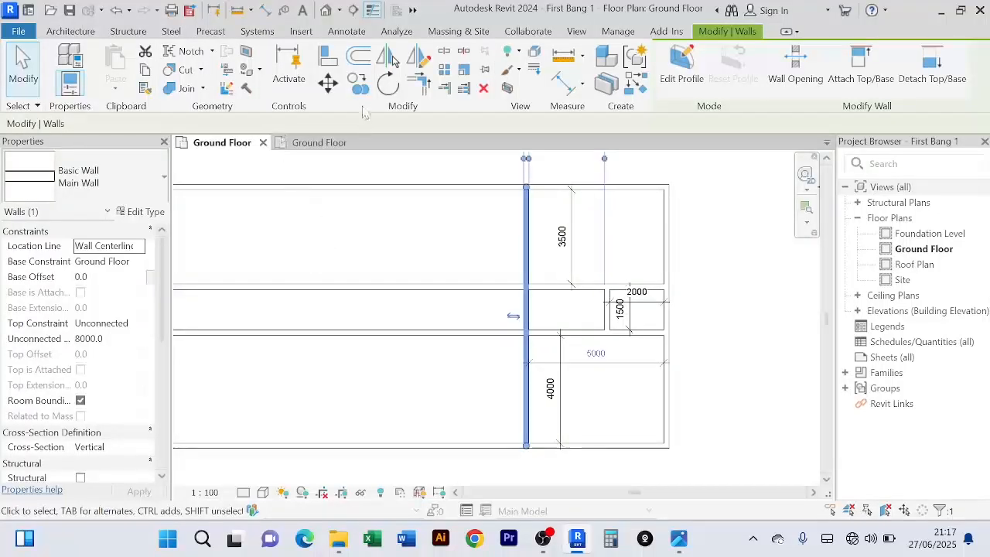
click(358, 59)
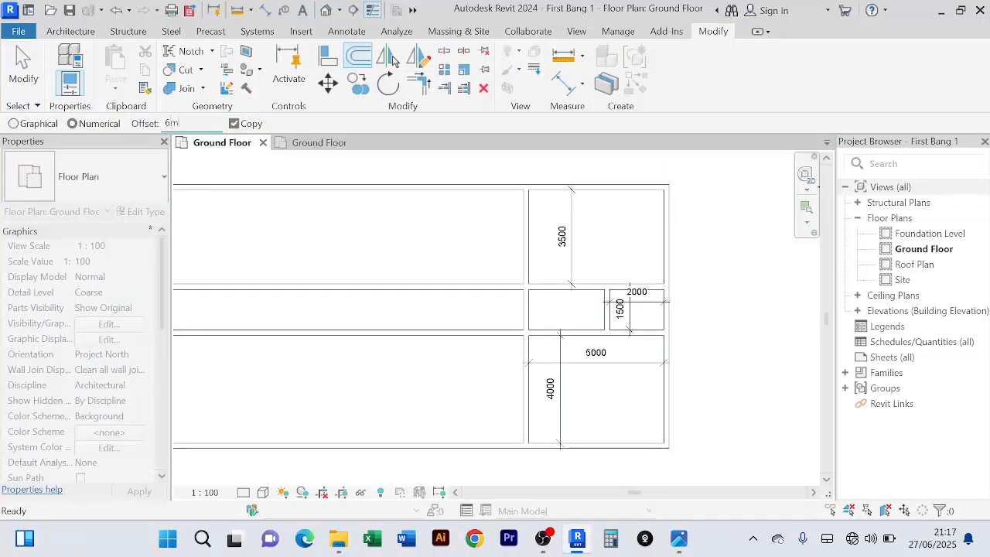
click(518, 250)
right_click(706, 185)
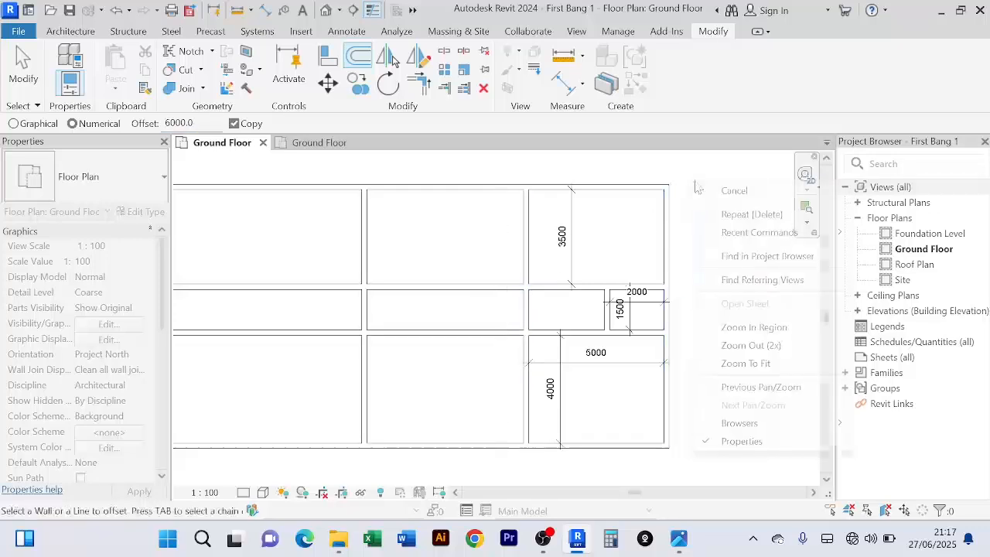
click(742, 194)
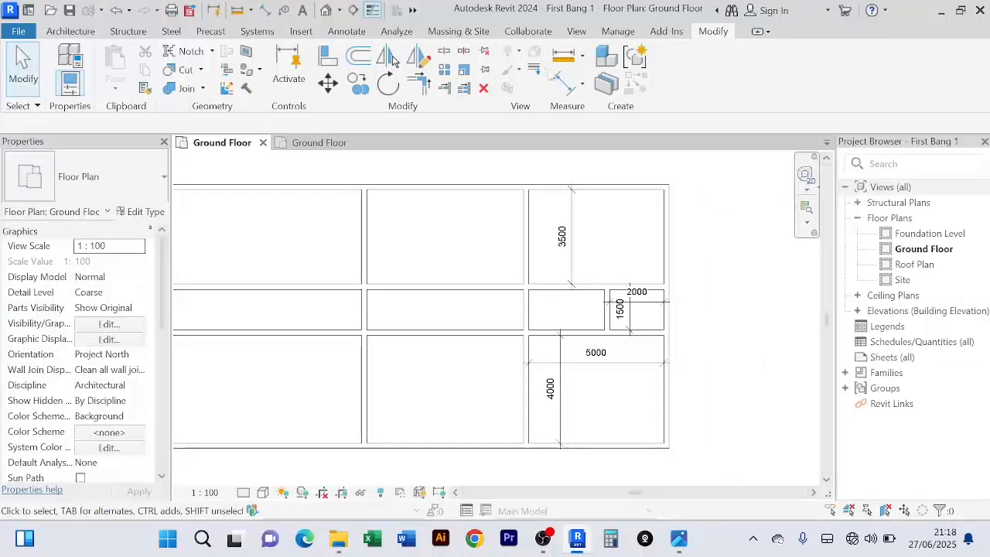
Add an aligned dimension for the clear width between the offset wall and the original inner vertical wall
key(d)
key(i)
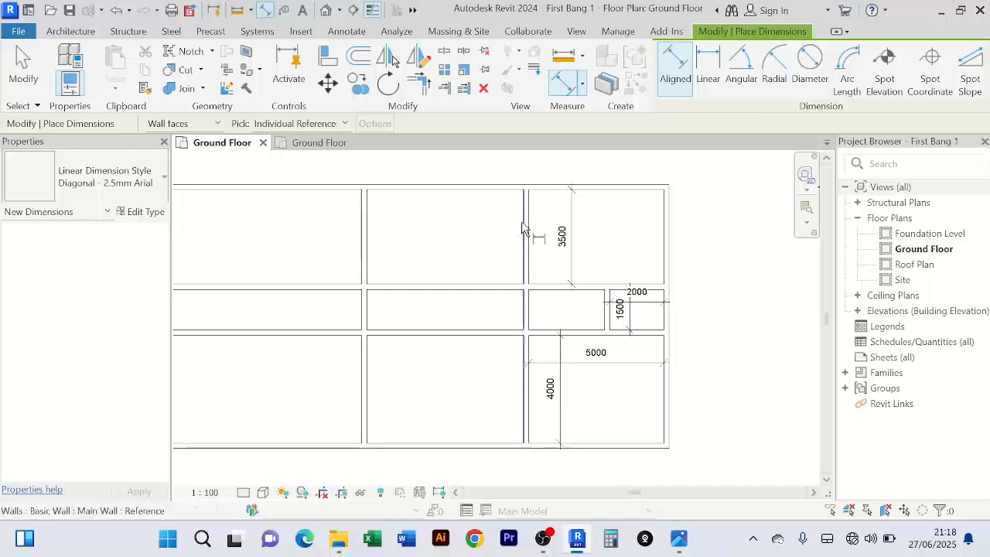
click(523, 229)
click(365, 239)
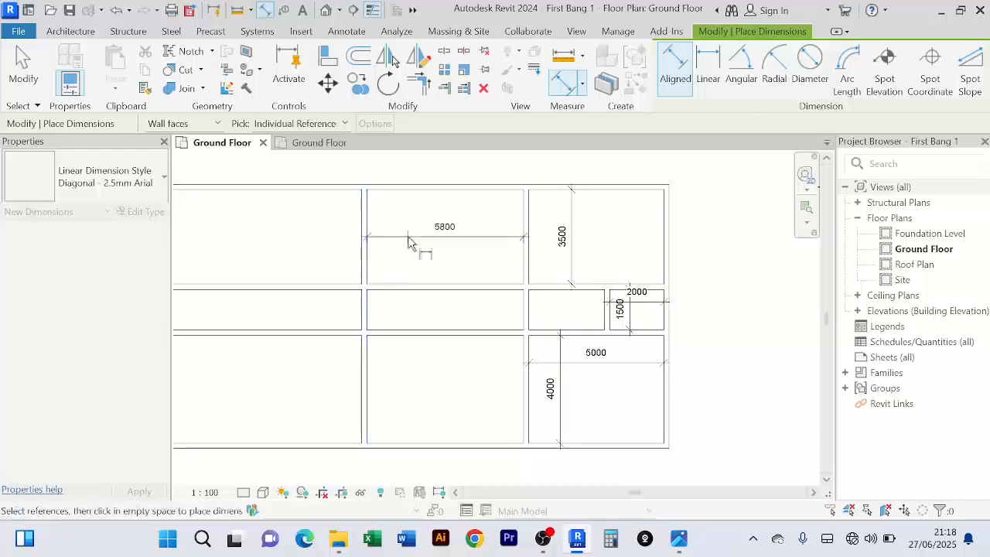
click(408, 237)
right_click(431, 170)
click(448, 174)
right_click(448, 161)
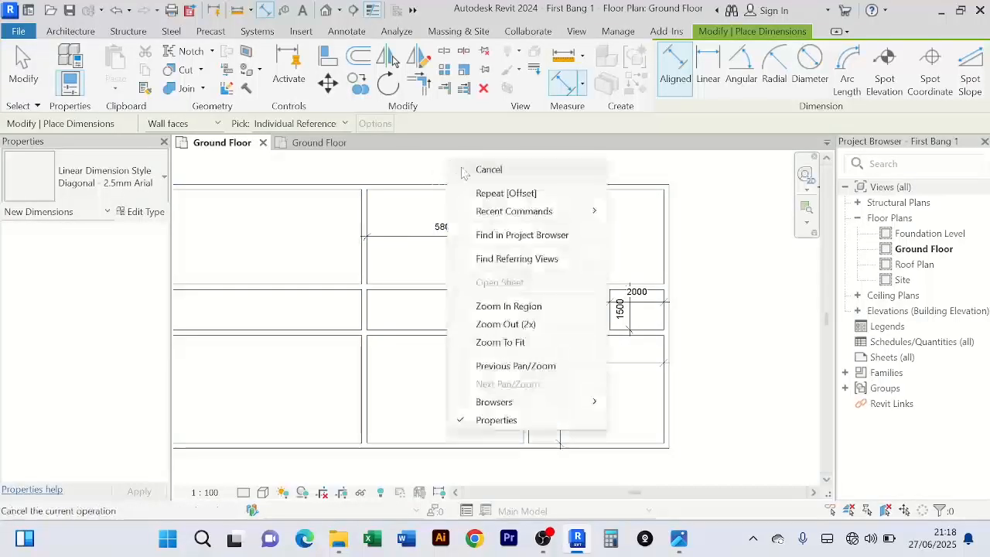
click(463, 171)
Move the offset wall by setting the clear width between the two inner vertical walls to 6 m
click(365, 267)
scroll(433, 232, up, 3)
click(444, 212)
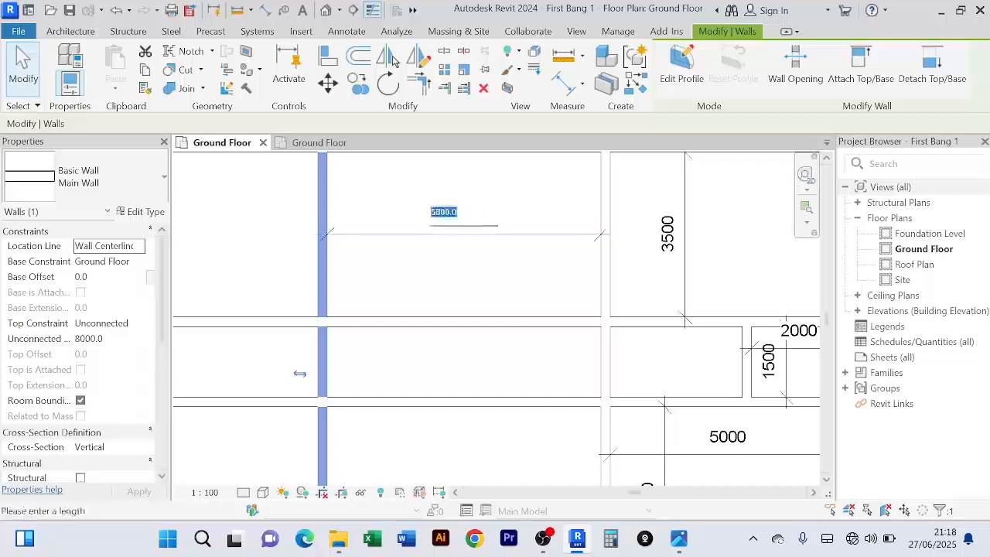
text(6m)
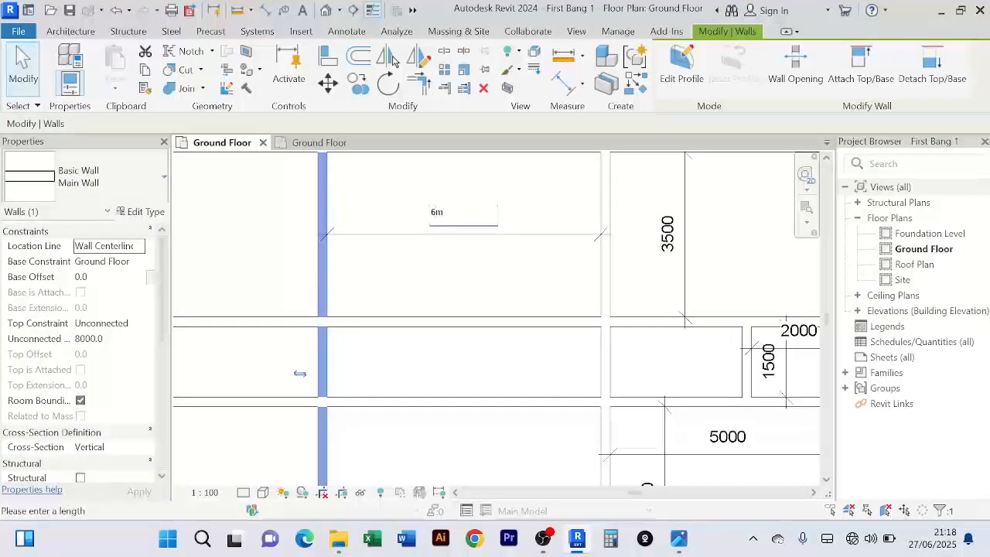
key(Return)
scroll(758, 181, down, 5)
key(Escape)
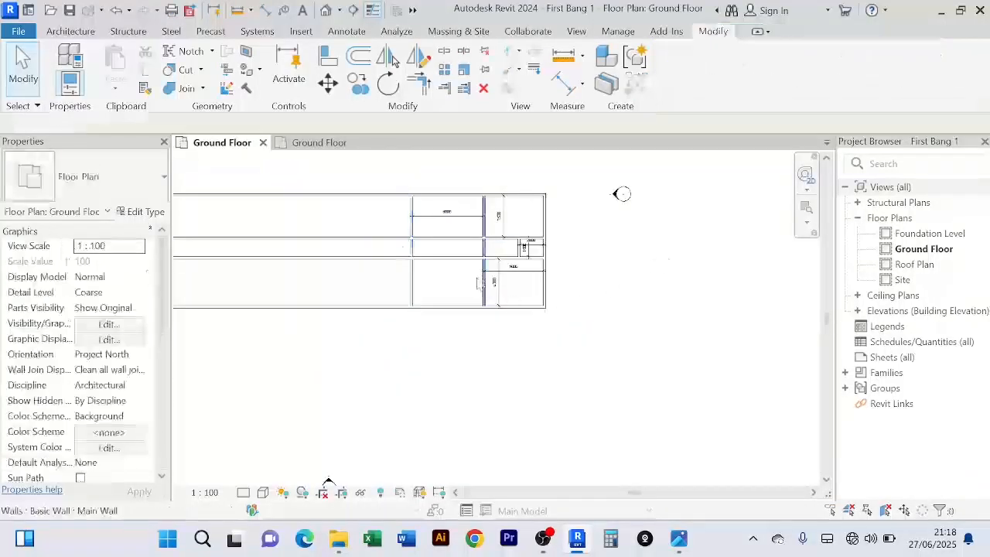
scroll(457, 268, up, 3)
scroll(451, 278, down, 2)
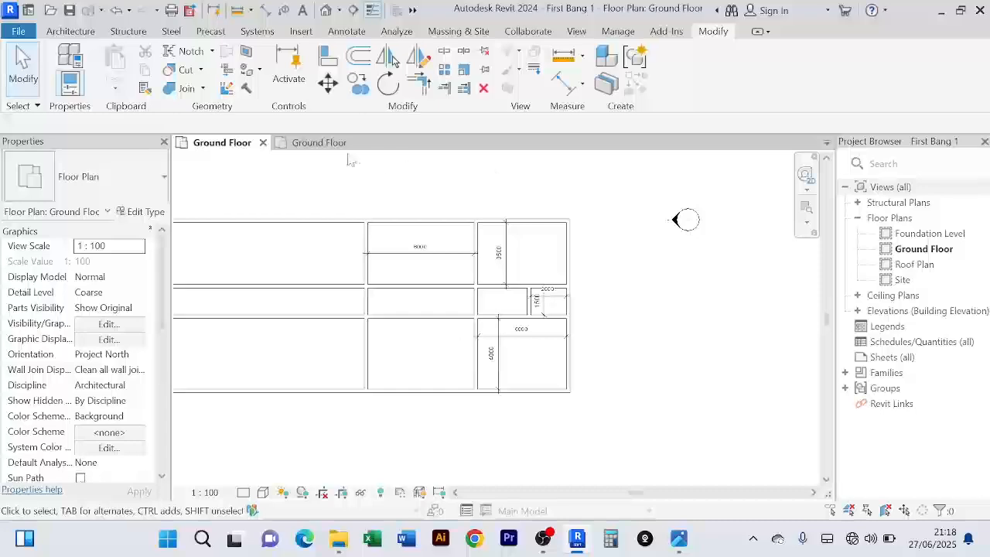
Check the central and left rooms in the Floor Plan For YouTube ground floor plan and return to the First Bang 1 plan
click(333, 143)
middle_drag(507, 334, 516, 319)
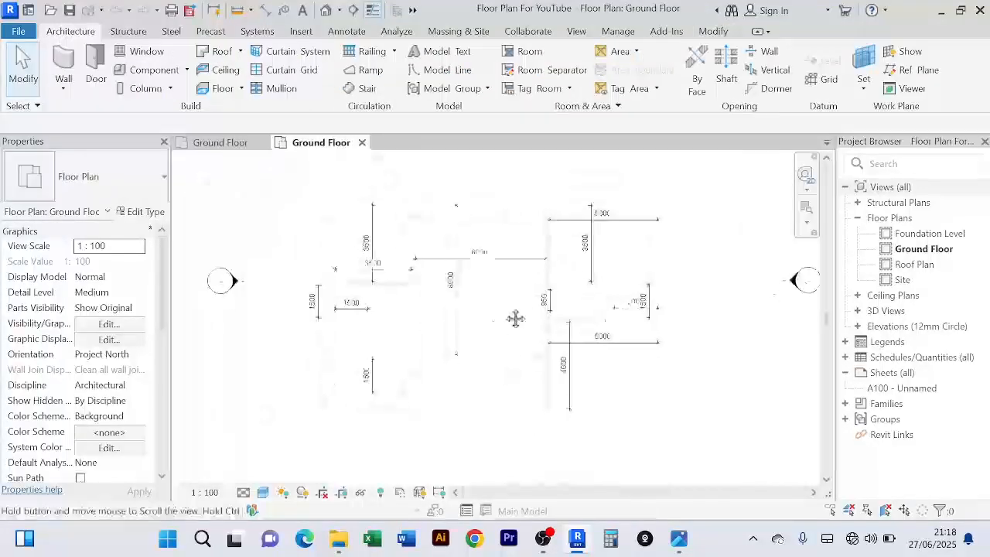
scroll(399, 314, up, 4)
scroll(453, 309, down, 1)
scroll(461, 365, up, 1)
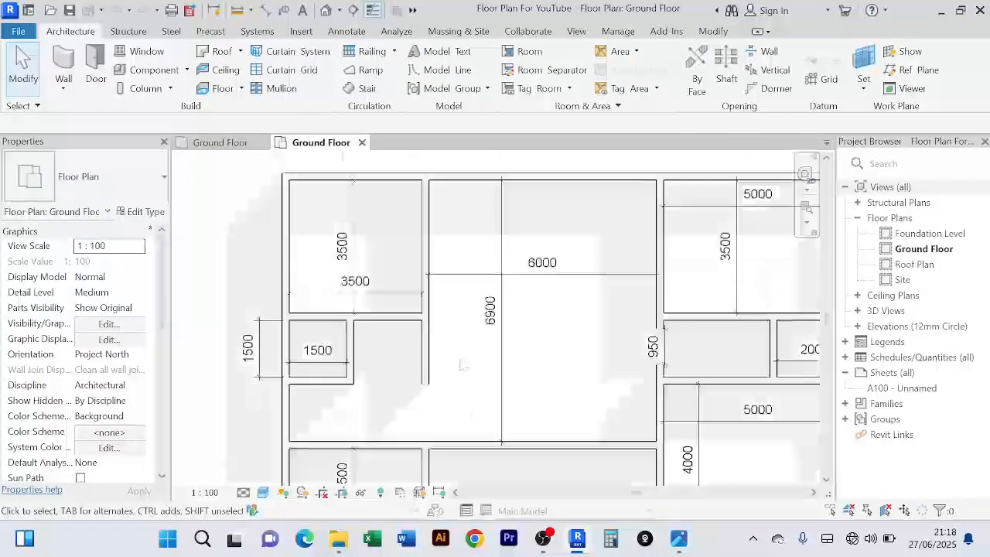
middle_drag(464, 248, 473, 282)
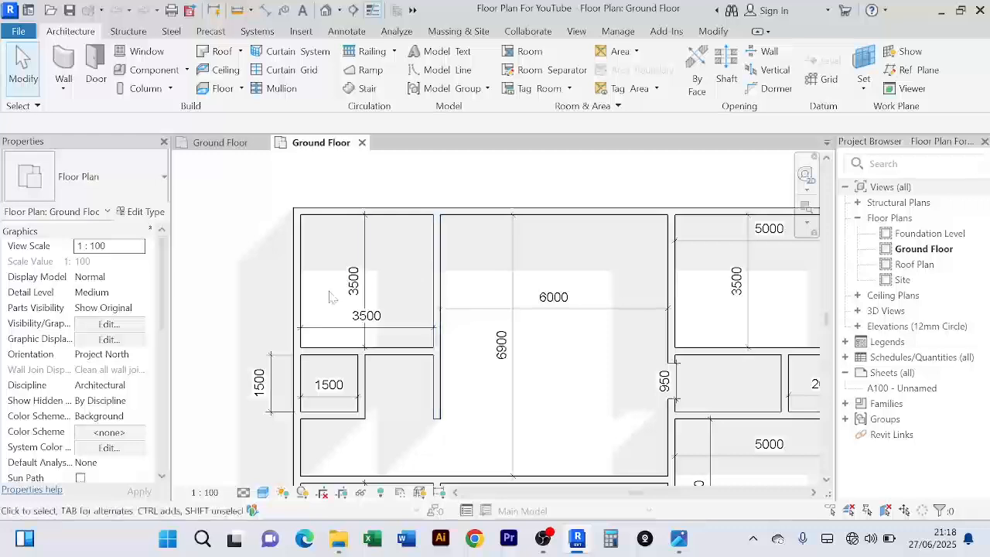
click(226, 142)
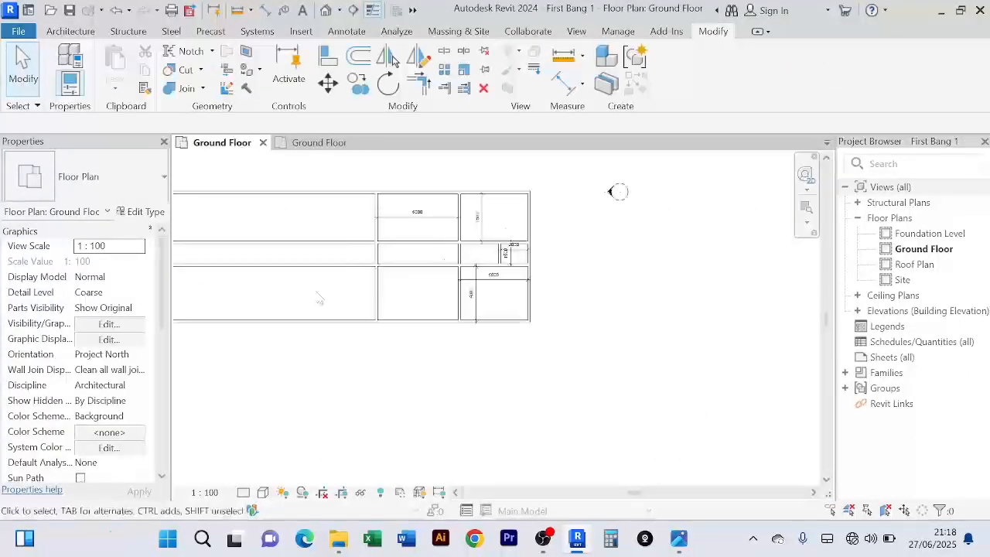
Split the two horizontal corridor walls where they cross the inner vertical wall beside the 5000 mm wide rooms
scroll(509, 280, up, 2)
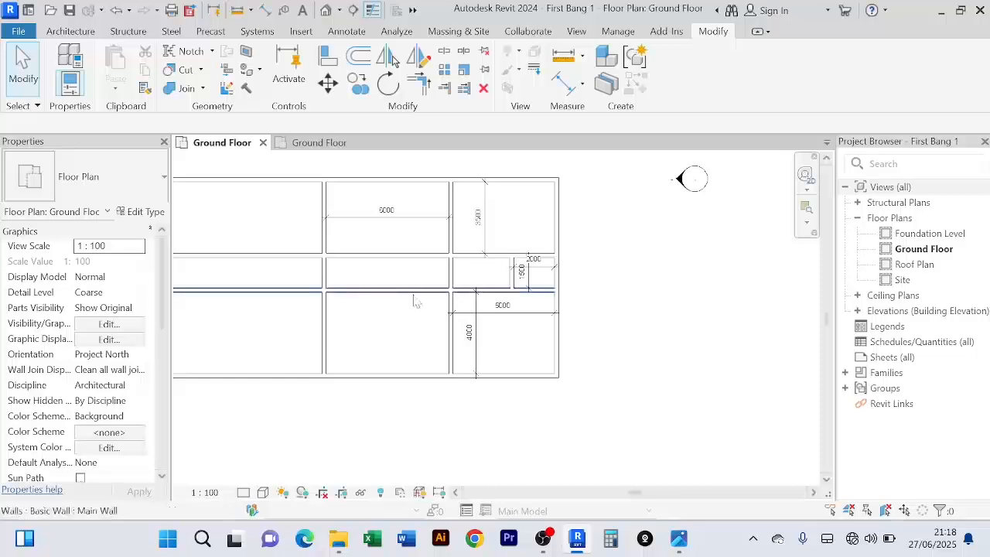
scroll(415, 298, down, 2)
middle_drag(439, 303, 481, 277)
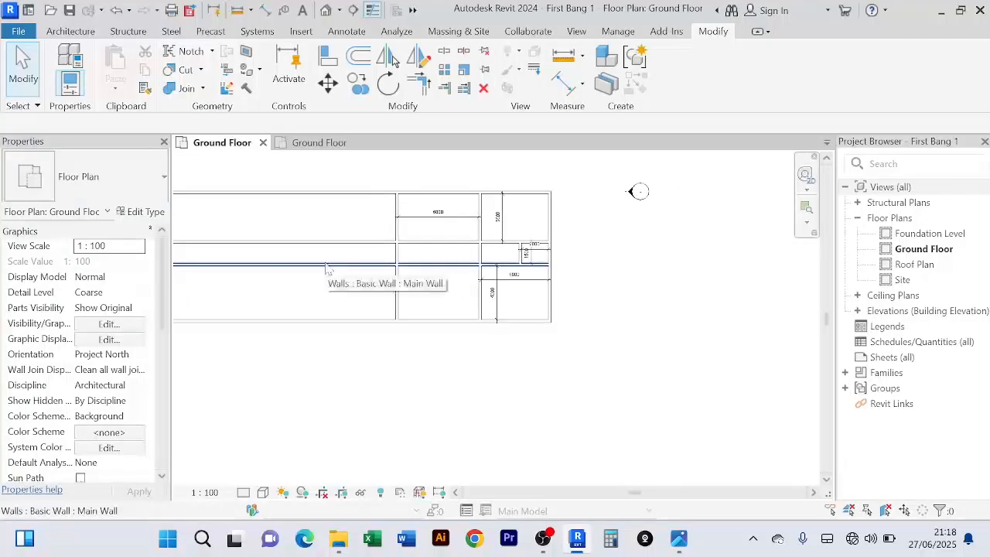
scroll(331, 275, down, 2)
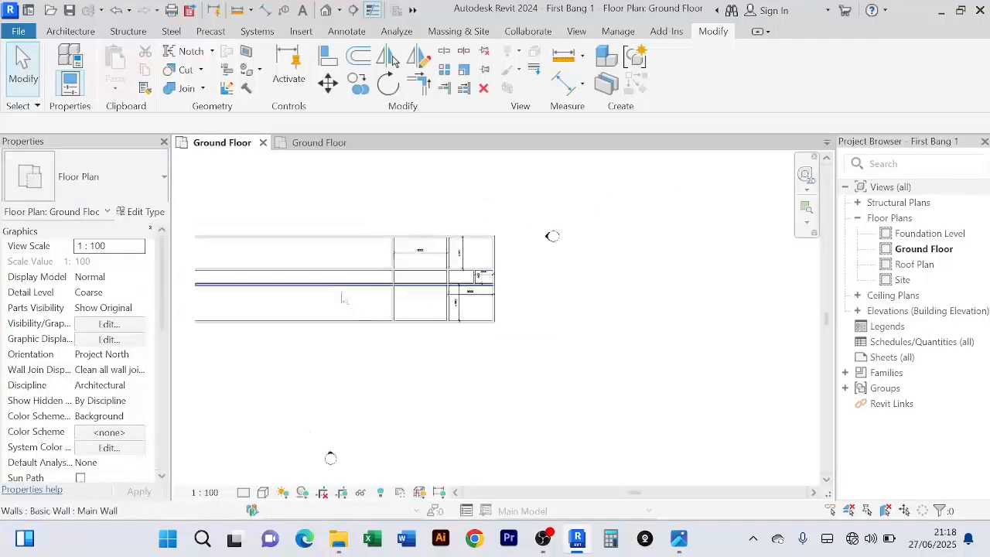
scroll(234, 293, up, 3)
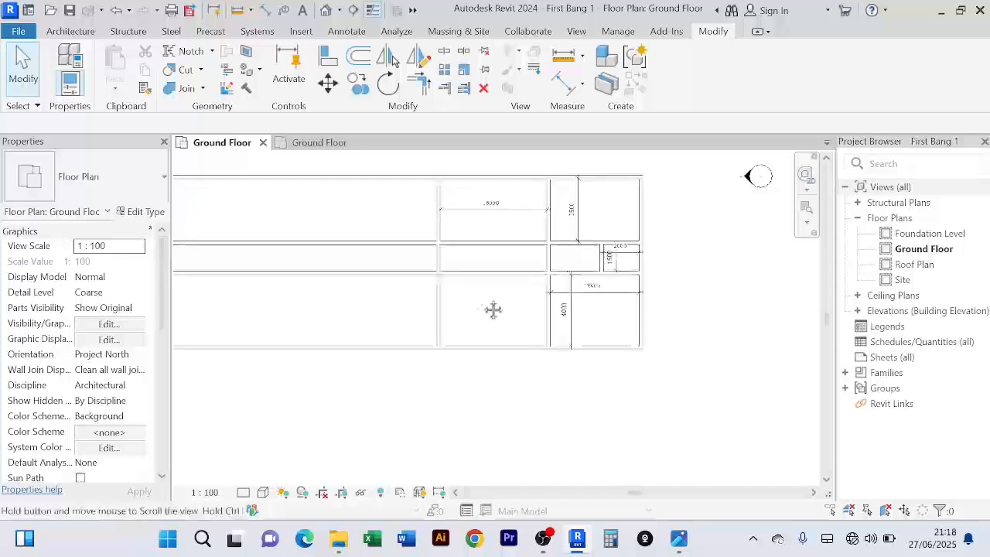
scroll(509, 304, up, 3)
scroll(472, 292, up, 1)
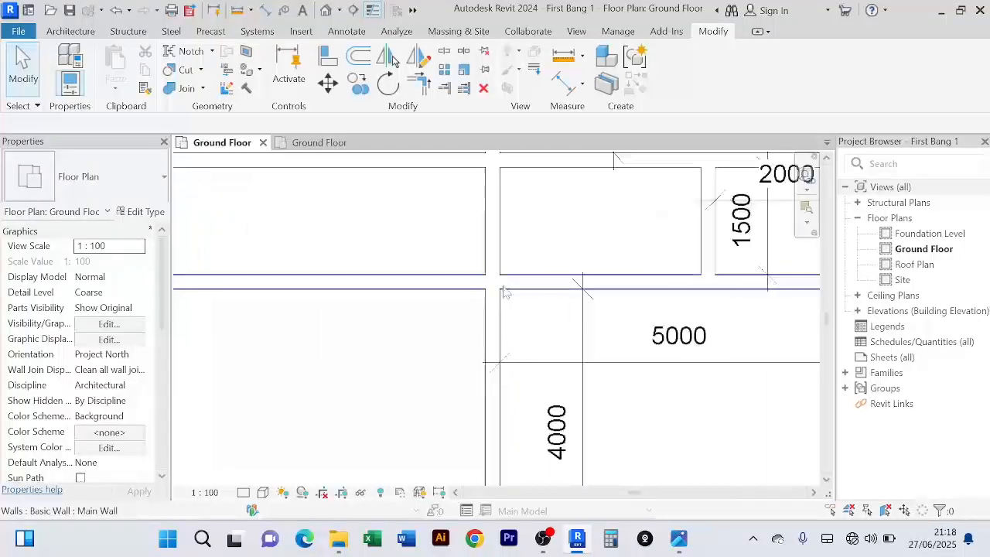
middle_drag(472, 293, 473, 364)
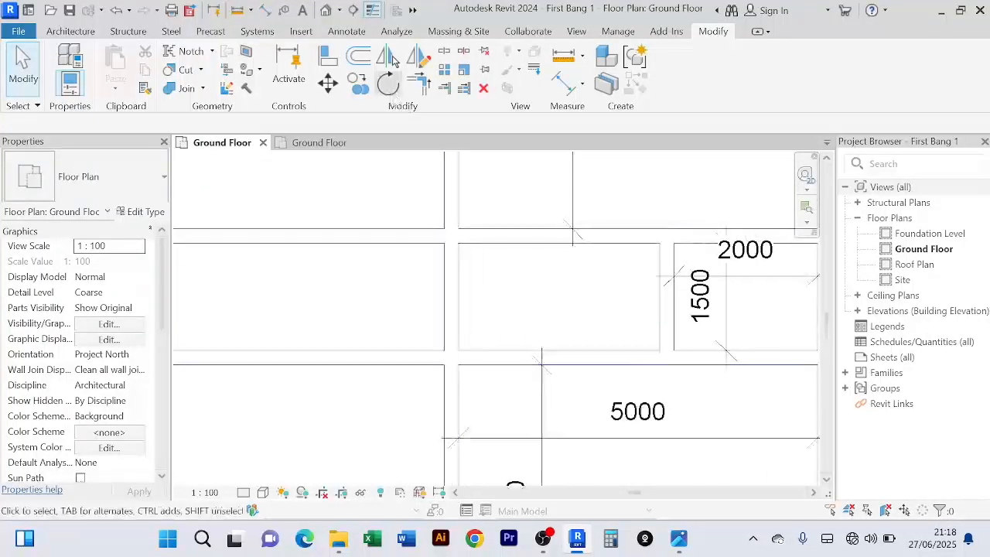
click(445, 54)
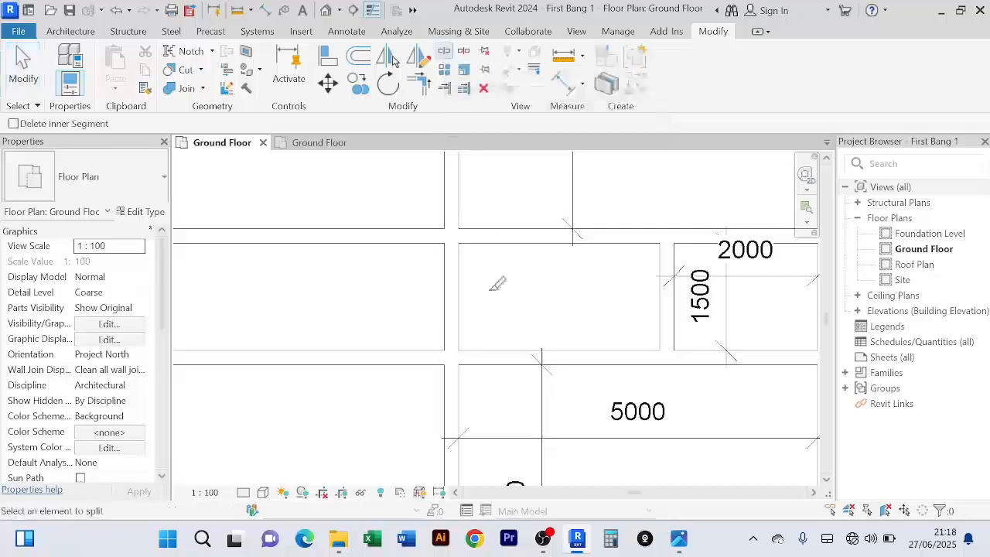
scroll(464, 362, up, 2)
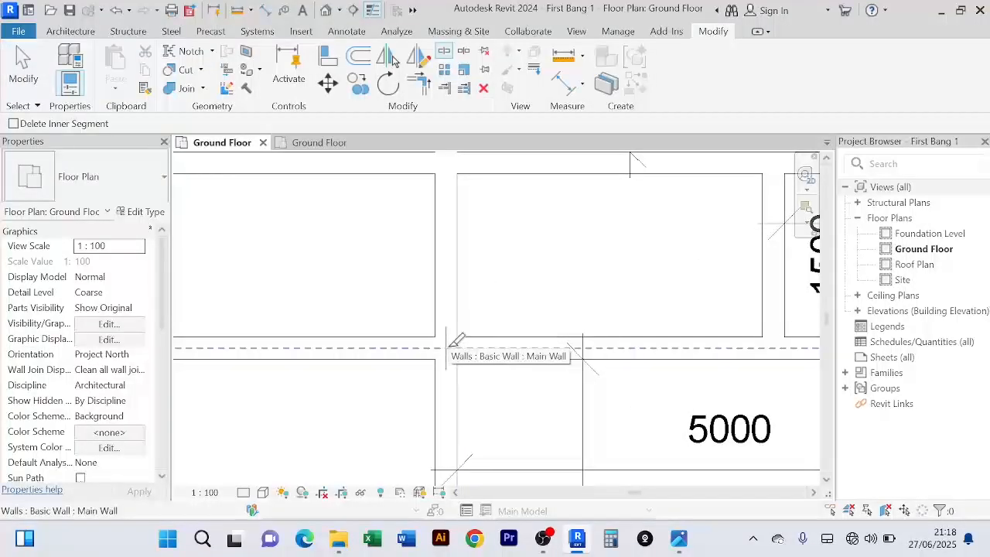
scroll(489, 303, down, 3)
middle_drag(507, 310, 507, 377)
scroll(476, 305, up, 4)
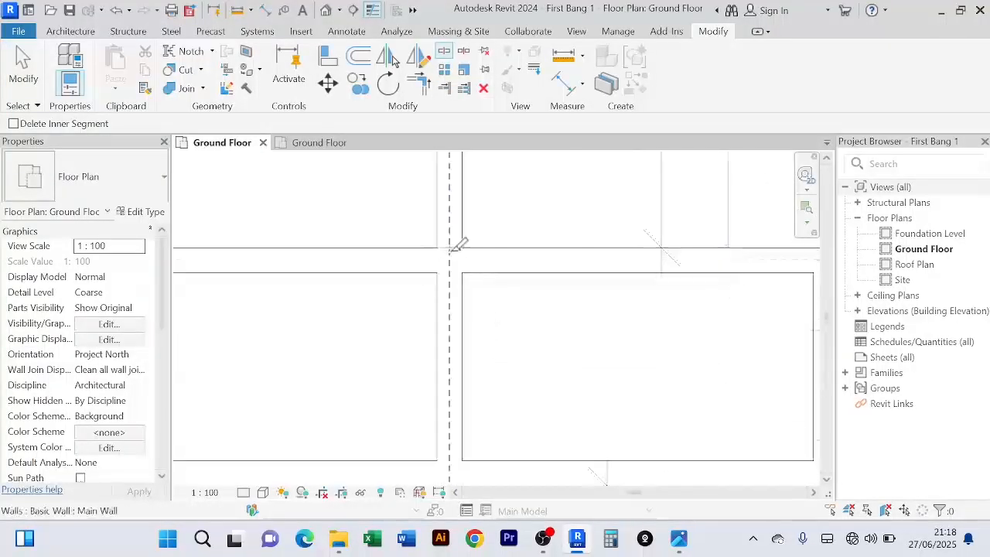
scroll(457, 254, down, 3)
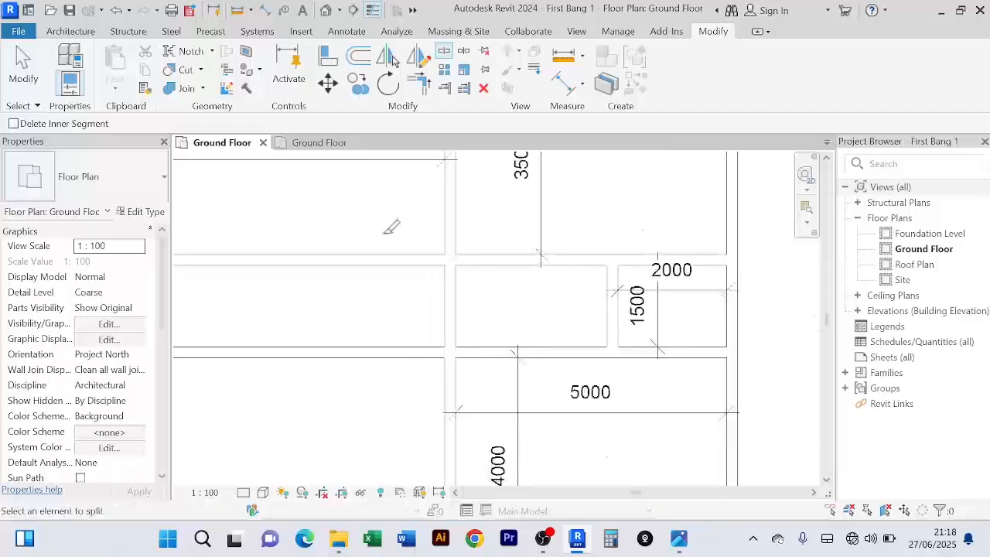
right_click(384, 225)
click(410, 233)
right_click(382, 211)
click(396, 223)
Delete the two horizontal wall segments that extend left of the inner vertical wall beside the 5000 mm wide rooms
scroll(392, 220, down, 4)
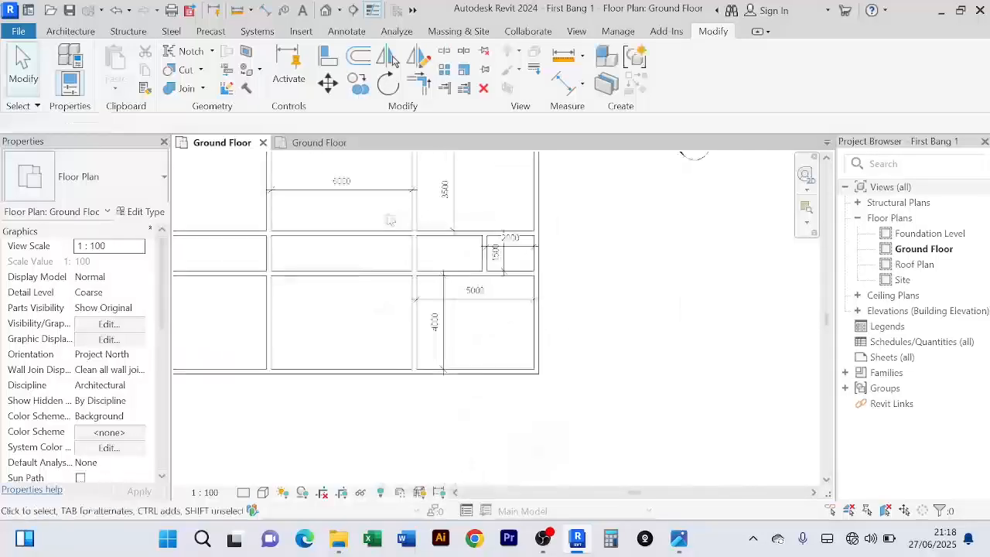
middle_drag(393, 219, 420, 275)
click(393, 279)
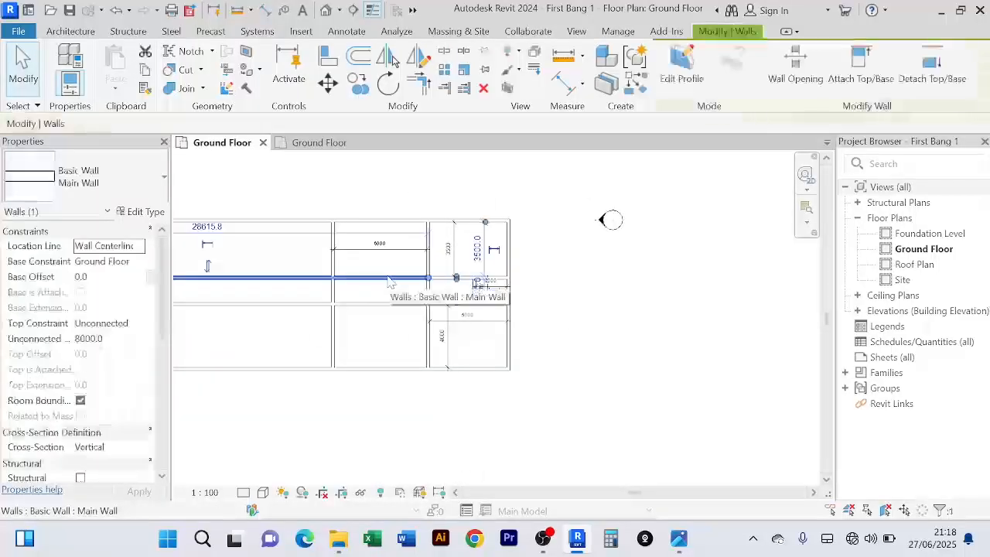
click(389, 291)
click(390, 309)
click(542, 327)
Offset a copy of the leftmost inner vertical wall 3500 mm to its left
scroll(544, 332, up, 3)
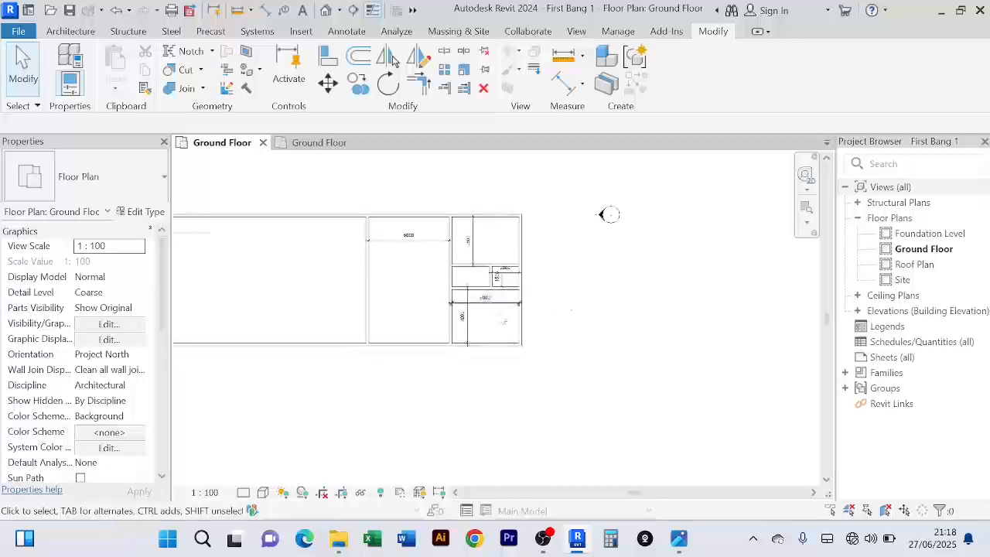
scroll(391, 292, up, 2)
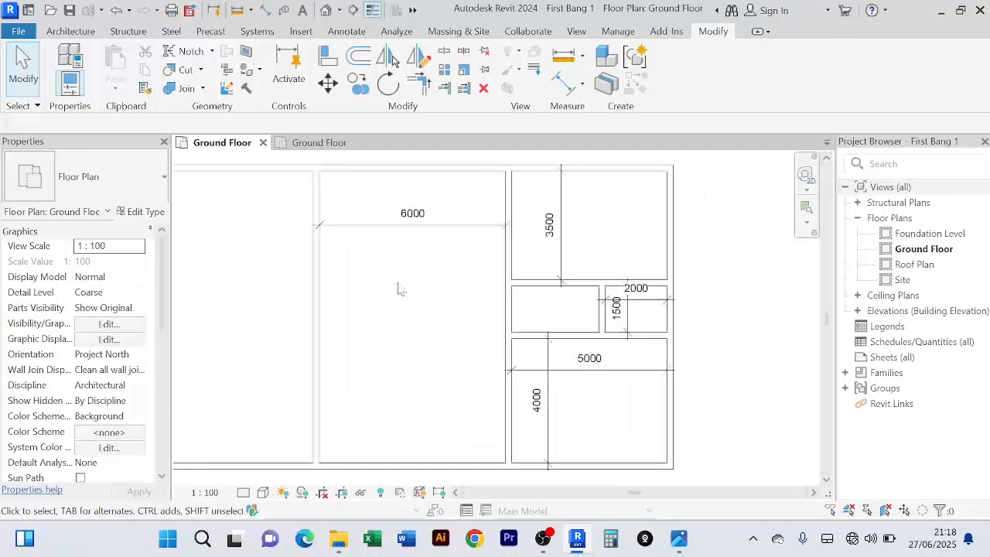
scroll(400, 290, down, 3)
middle_drag(401, 298, 434, 308)
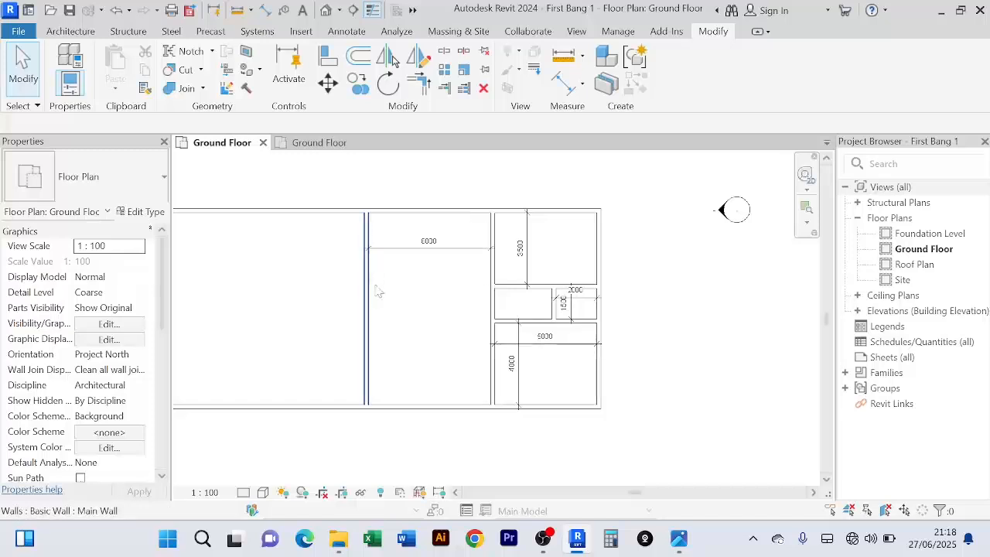
key(o)
key(f)
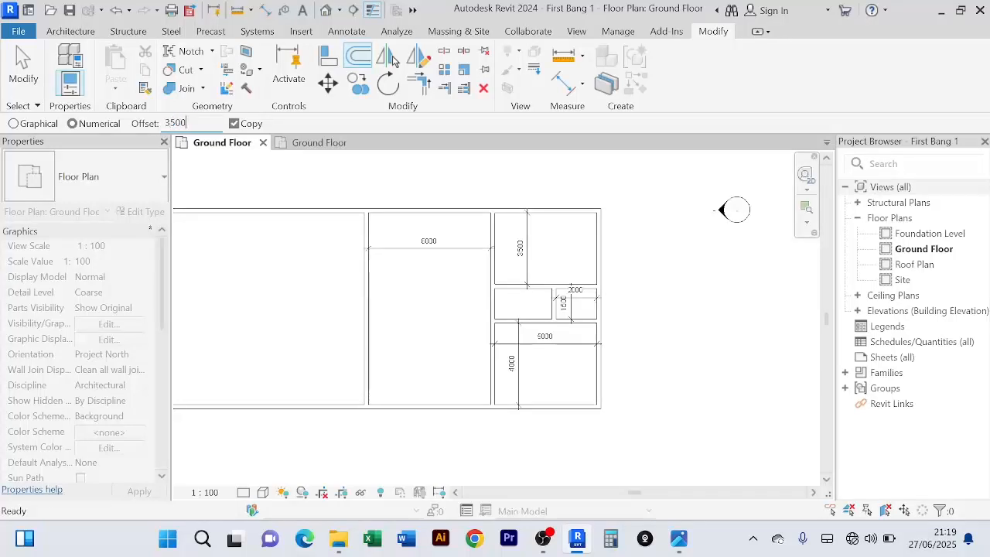
right_click(323, 191)
click(357, 200)
right_click(341, 187)
click(391, 199)
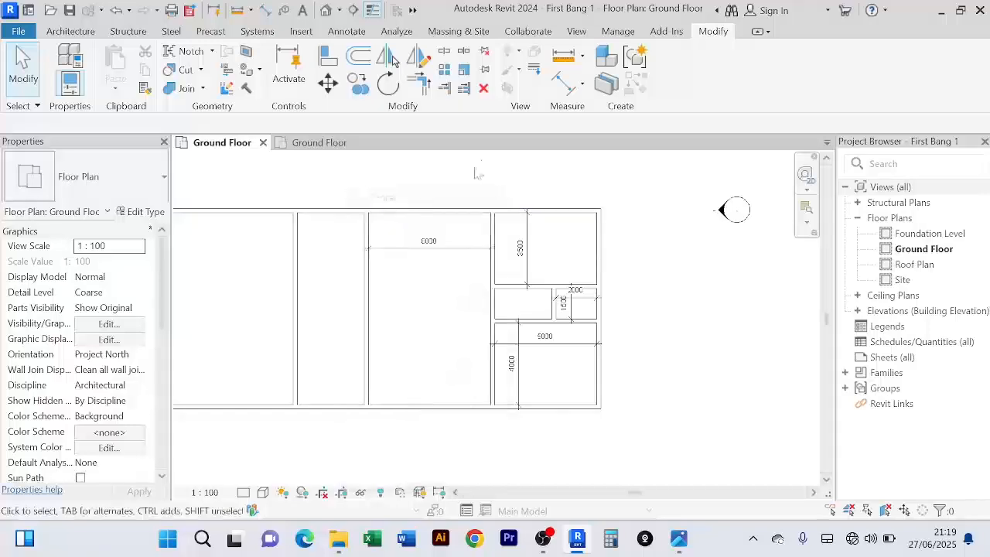
Add an aligned dimension for the clear width between the newly offset vertical wall and the wall it was copied from
click(563, 83)
scroll(352, 271, up, 2)
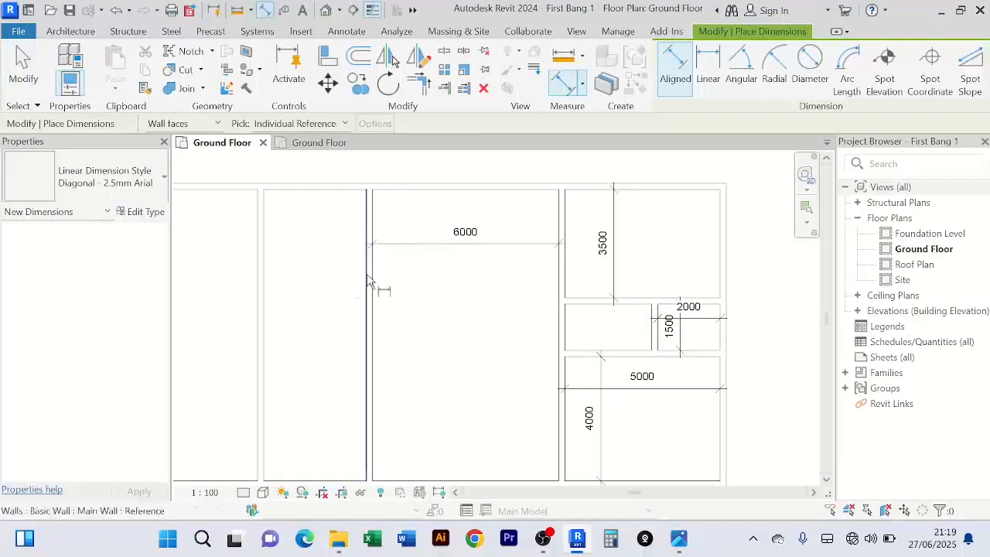
click(265, 288)
click(267, 289)
scroll(306, 299, down, 2)
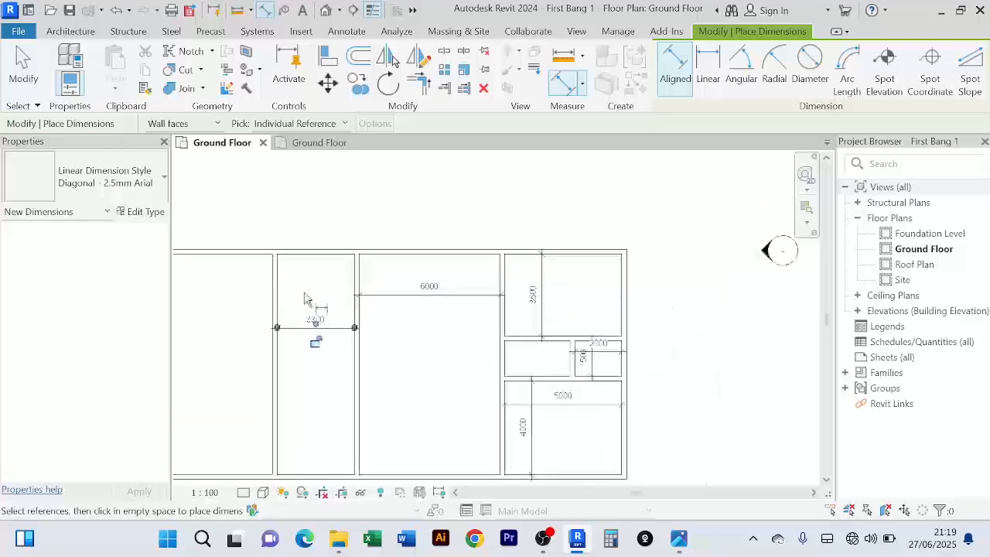
right_click(318, 223)
click(355, 231)
right_click(347, 210)
click(379, 221)
Move the leftmost inner vertical wall by setting the clear width of the room beside it to 3500 mm
scroll(394, 230, up, 1)
middle_drag(394, 230, 468, 177)
click(309, 374)
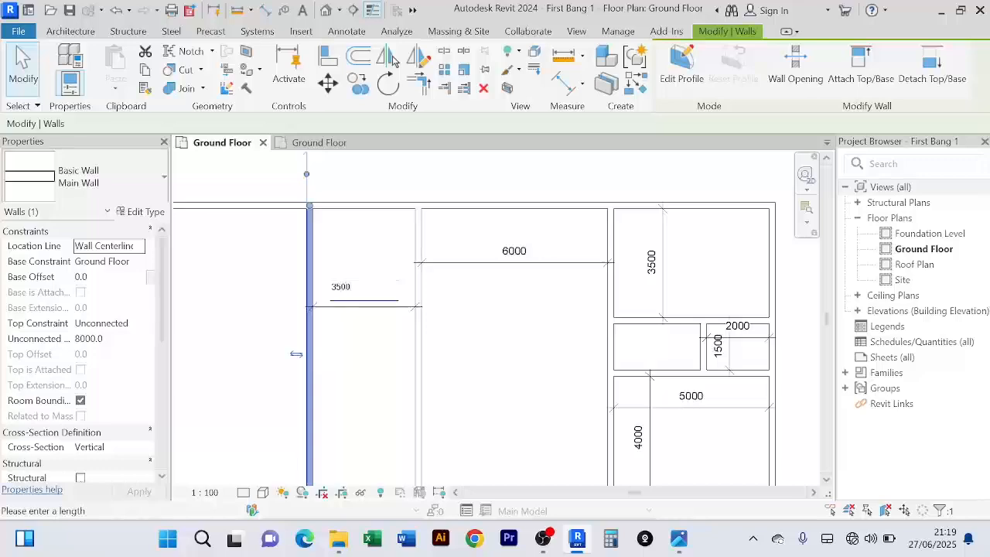
scroll(380, 391, down, 3)
key(Escape)
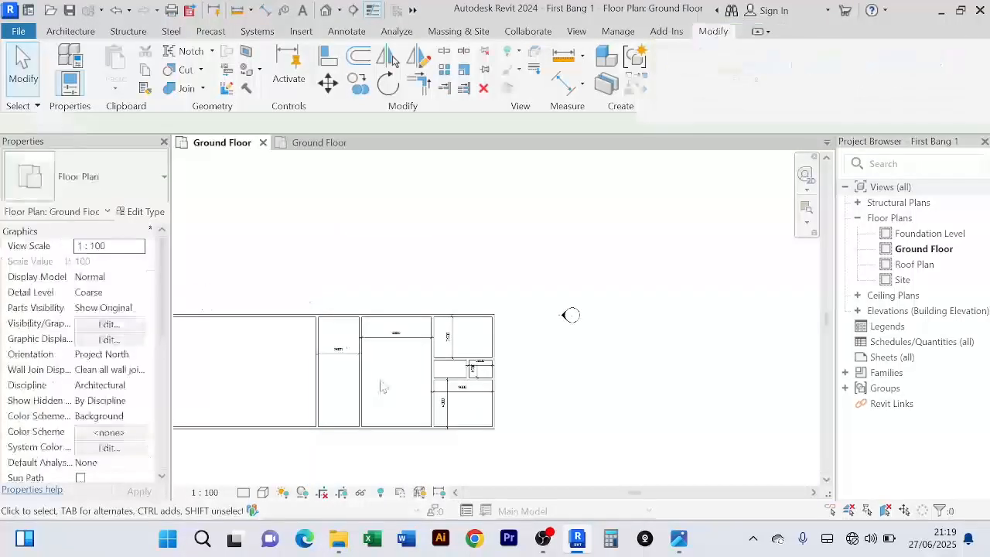
Check the upper-left room dimensions in the Floor Plan For YouTube ground floor plan and return to the First Bang 1 plan
middle_drag(380, 391, 421, 314)
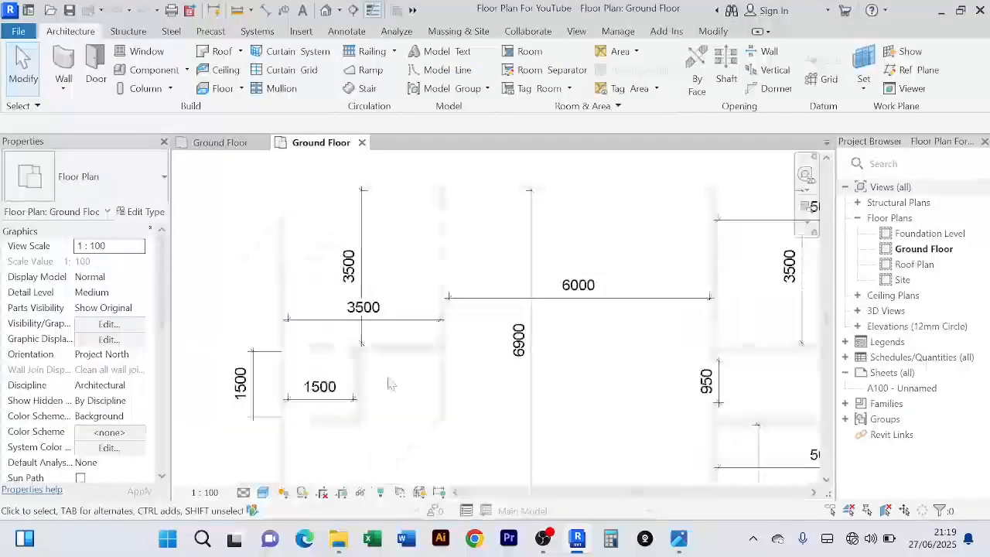
scroll(387, 325, down, 3)
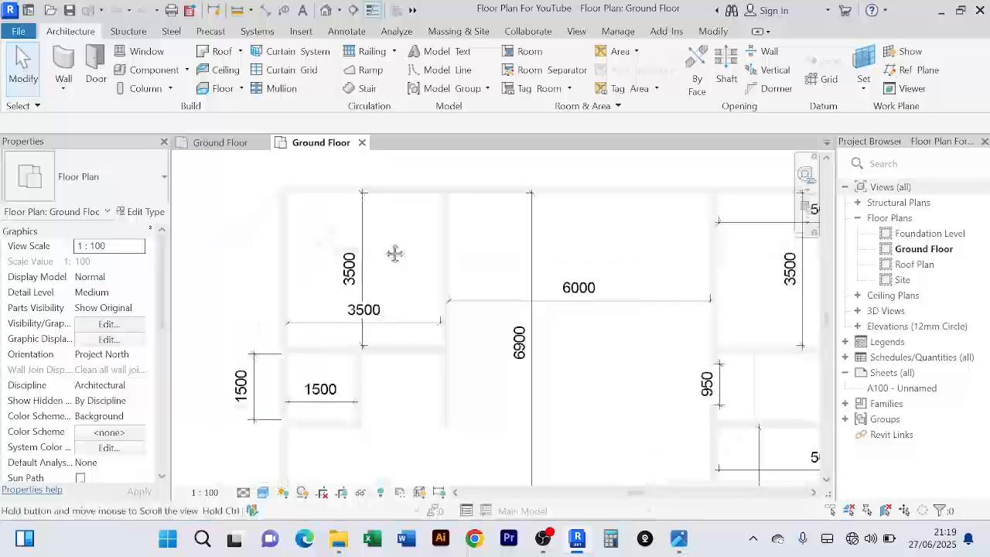
middle_drag(383, 299, 342, 296)
scroll(342, 297, up, 1)
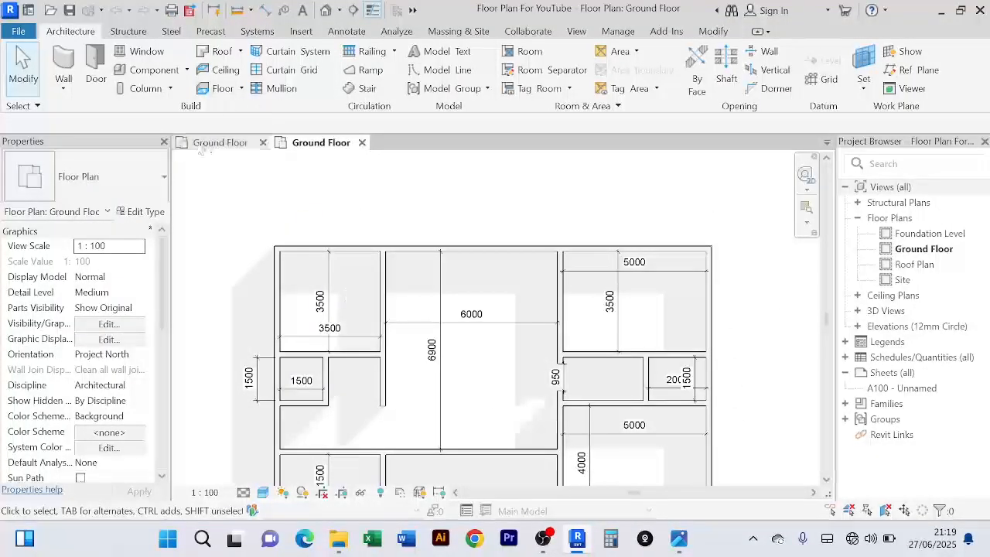
click(210, 147)
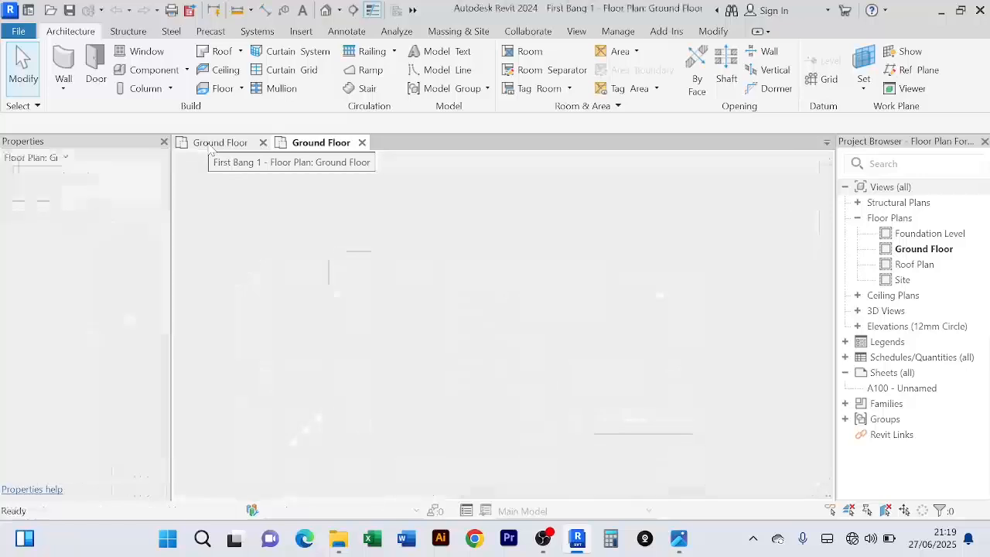
Offset a copy of the upper exterior wall 3500 mm downward across the plan
scroll(333, 280, up, 2)
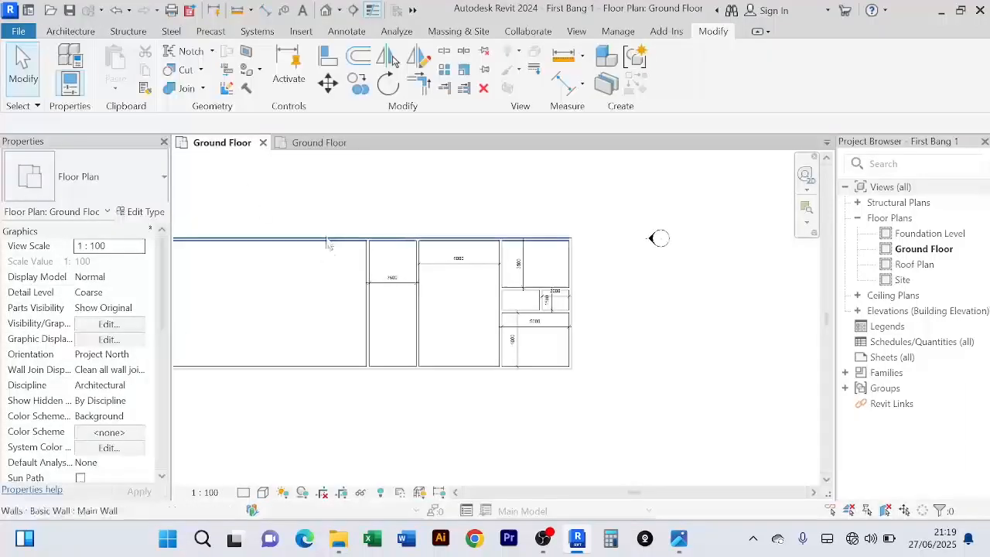
middle_drag(419, 320, 396, 352)
scroll(393, 290, up, 2)
middle_drag(411, 297, 398, 278)
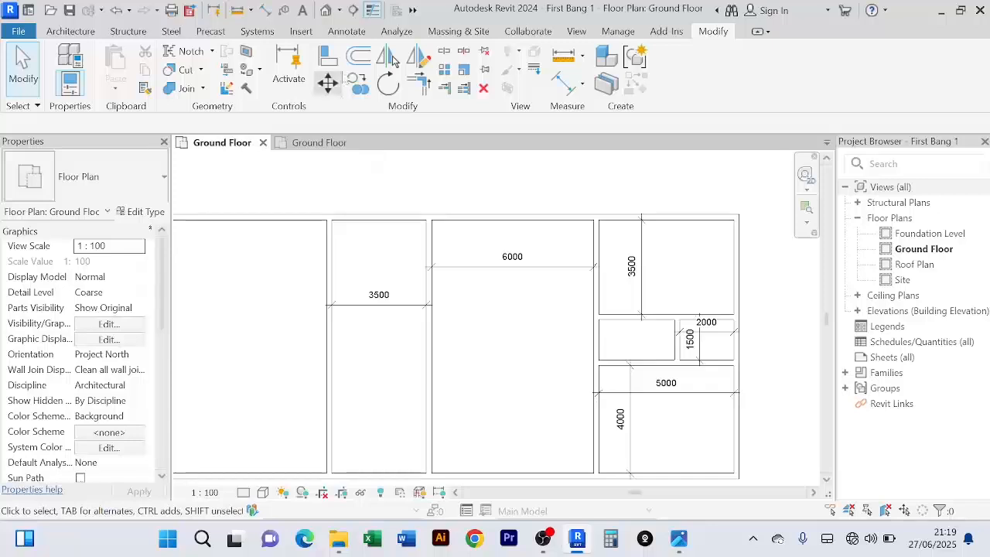
click(360, 61)
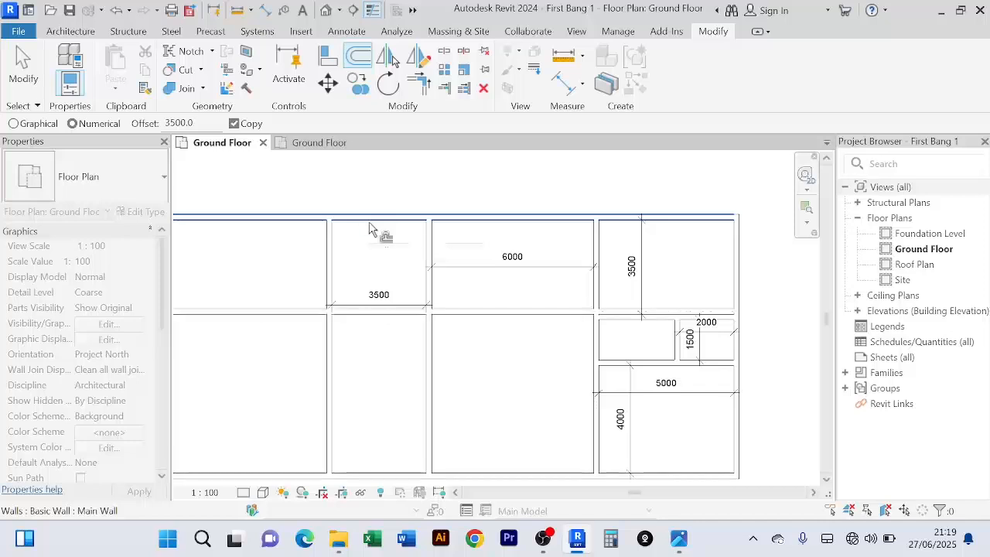
right_click(404, 187)
click(425, 193)
right_click(424, 179)
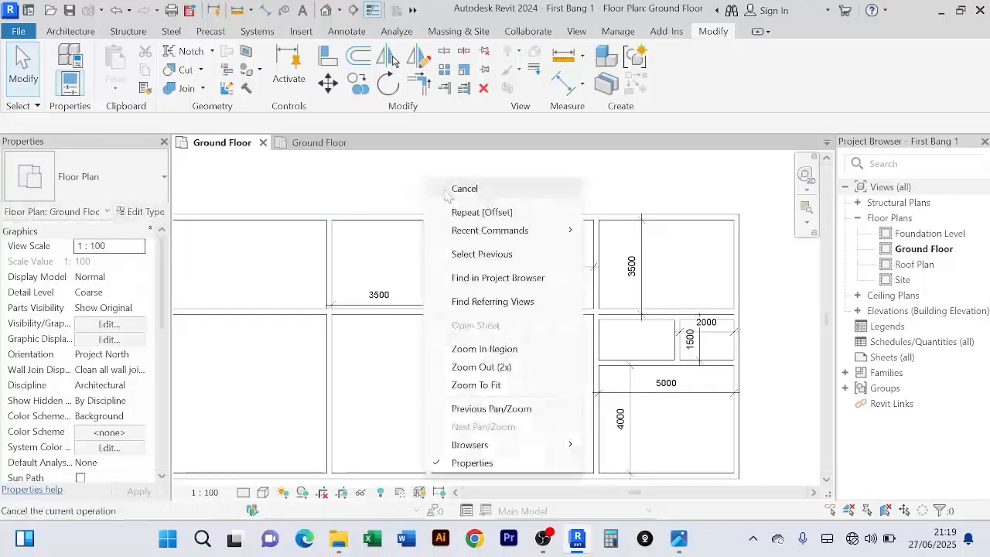
click(447, 195)
right_click(432, 182)
click(451, 195)
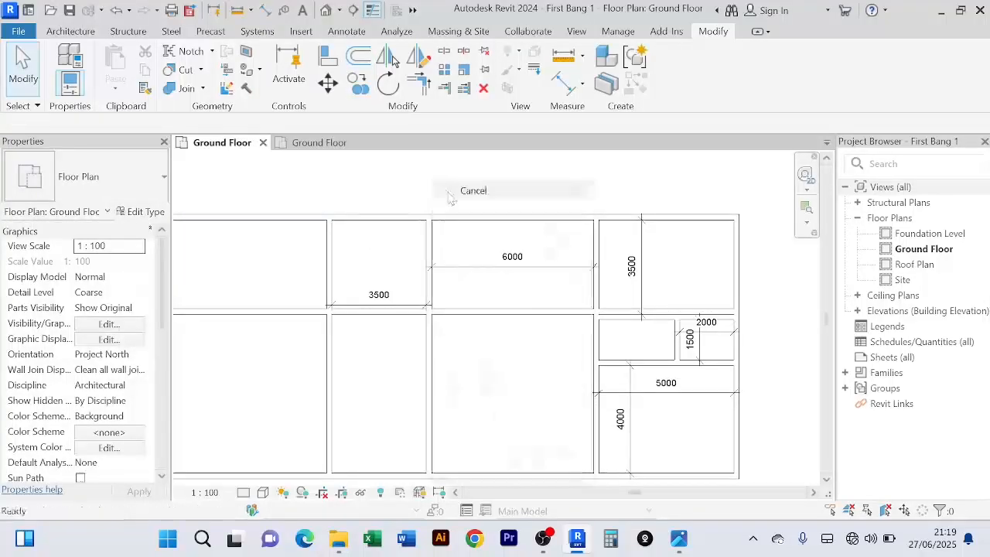
Add an aligned dimension for the clear height between the upper exterior wall and the offset horizontal wall in the 3500 mm wide room
click(562, 85)
scroll(379, 232, up, 3)
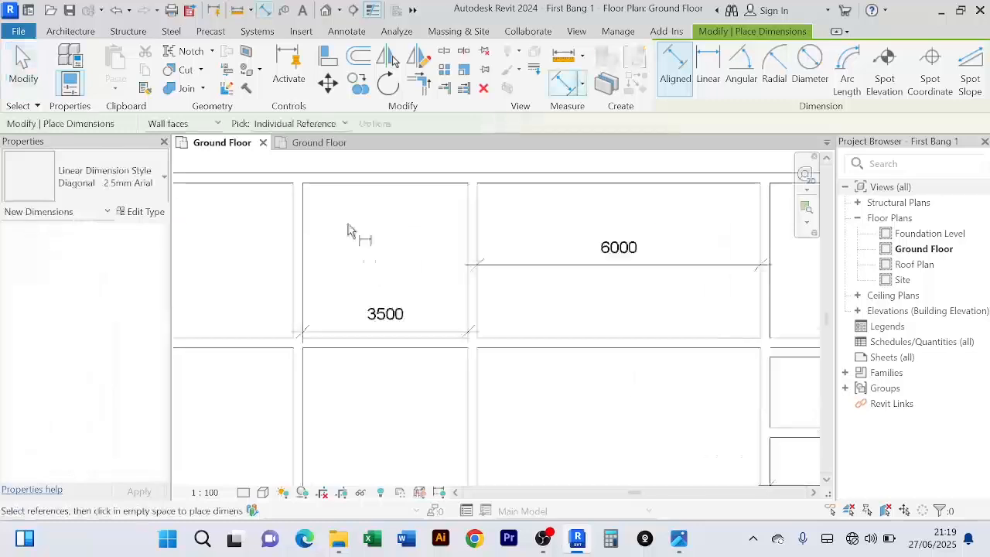
scroll(324, 251, up, 2)
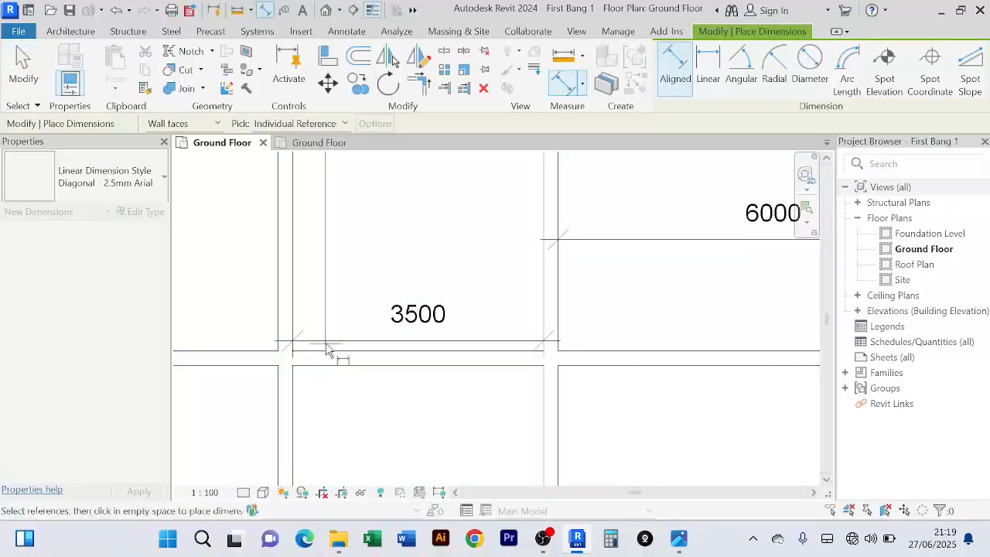
scroll(346, 290, down, 2)
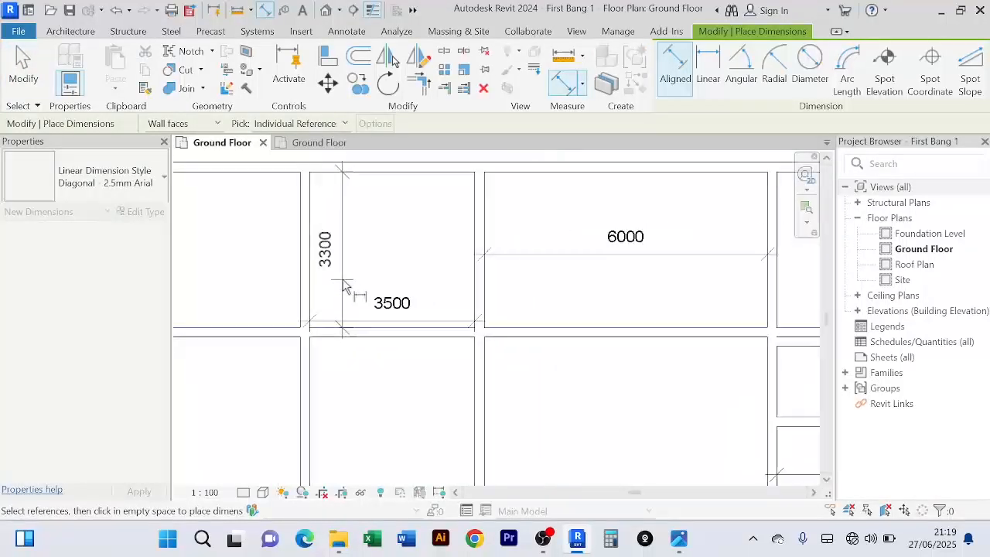
right_click(393, 224)
click(406, 231)
right_click(393, 224)
click(418, 226)
right_click(393, 223)
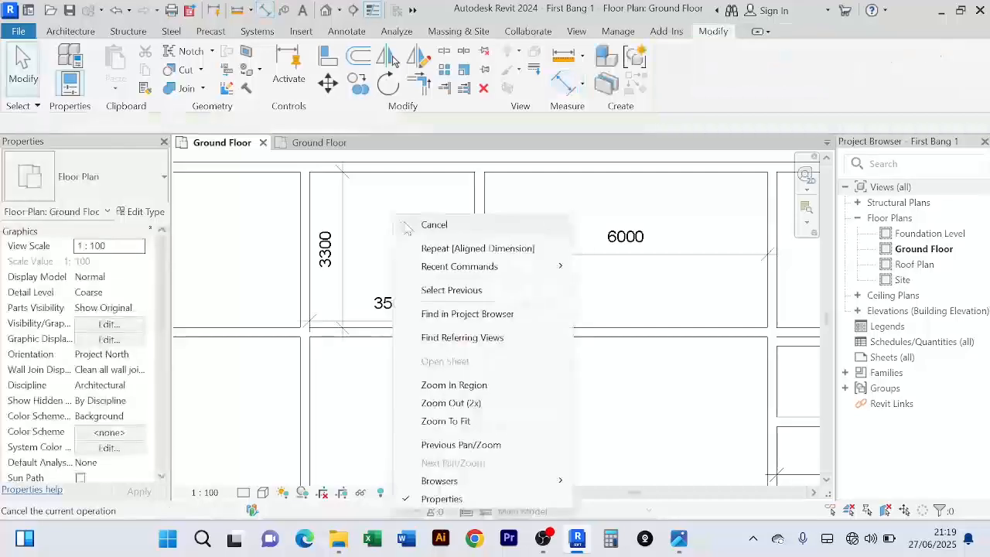
click(418, 226)
Move the offset horizontal wall by setting the clear height of the 3500 mm wide room to 3500 mm
click(277, 344)
scroll(340, 274, up, 2)
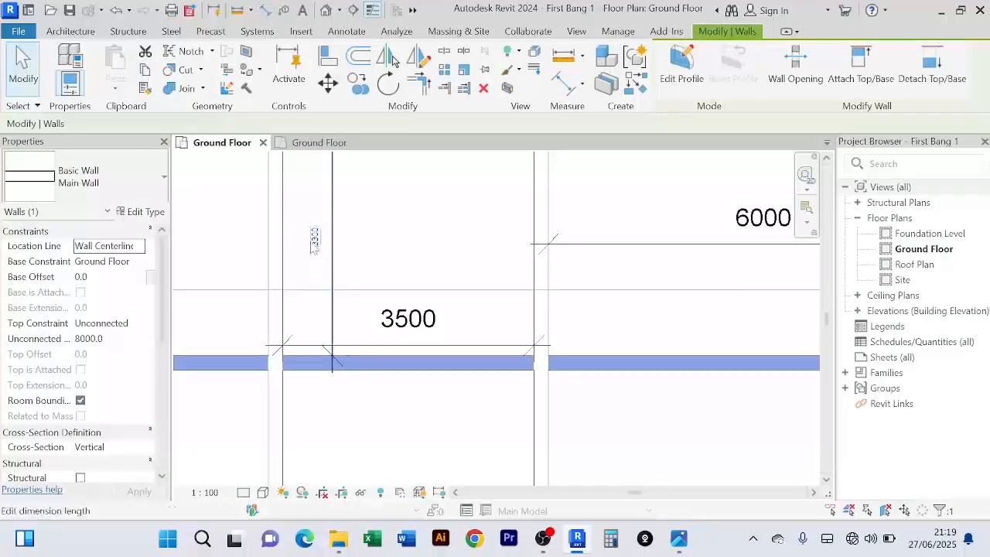
click(314, 242)
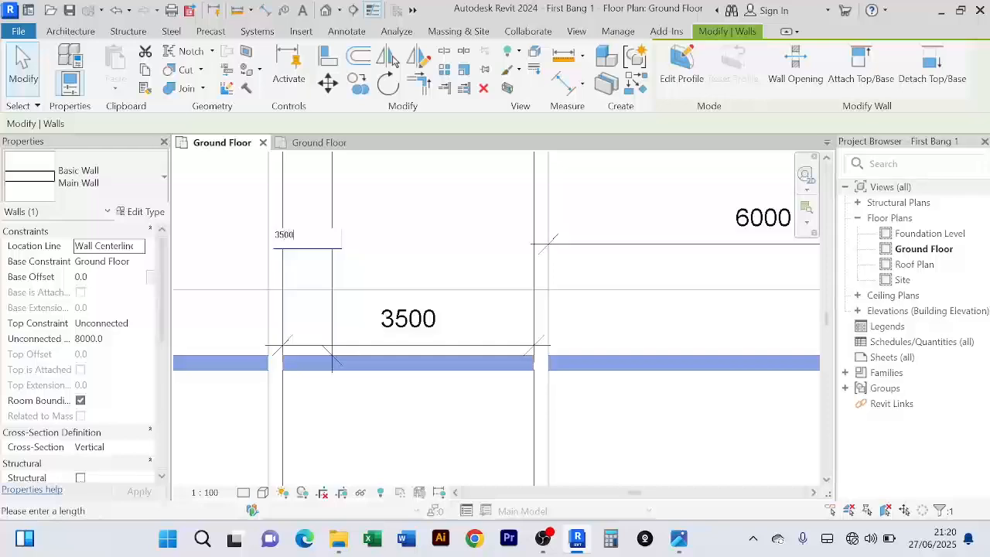
text(3500)
key(Return)
scroll(394, 249, down, 5)
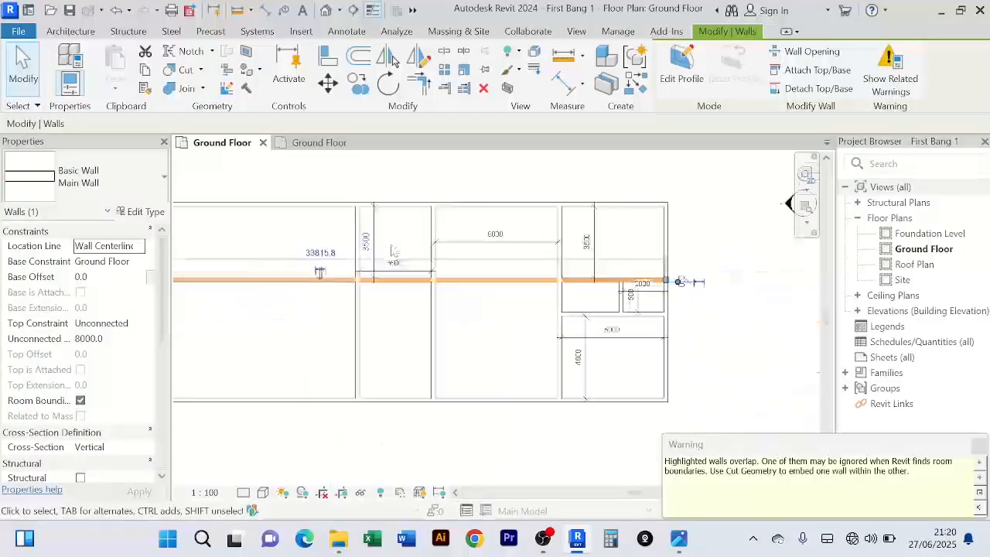
scroll(523, 307, up, 4)
click(496, 318)
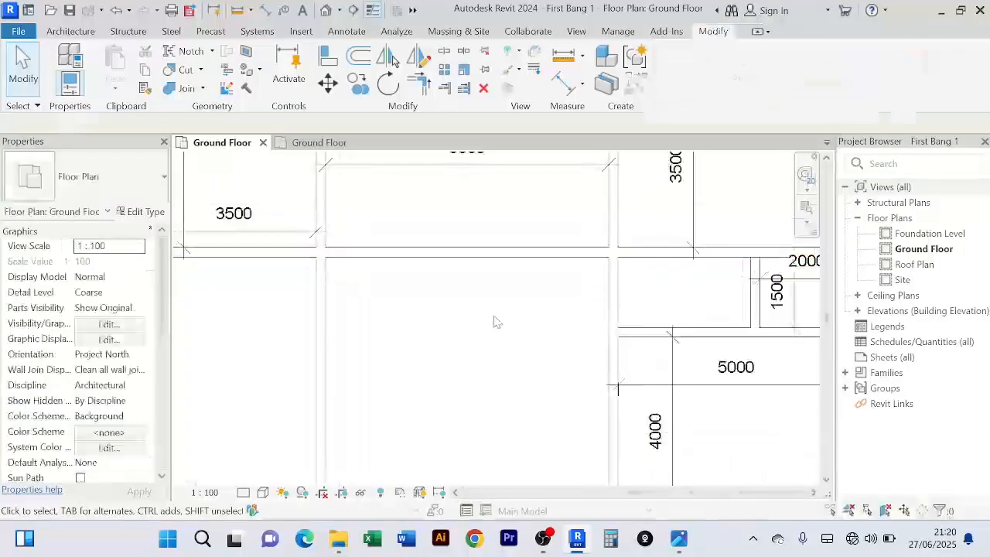
Split the offset horizontal wall where it crosses the vertical wall between the 3500 mm and 6000 mm wide rooms
scroll(496, 318, down, 2)
middle_drag(504, 328, 496, 318)
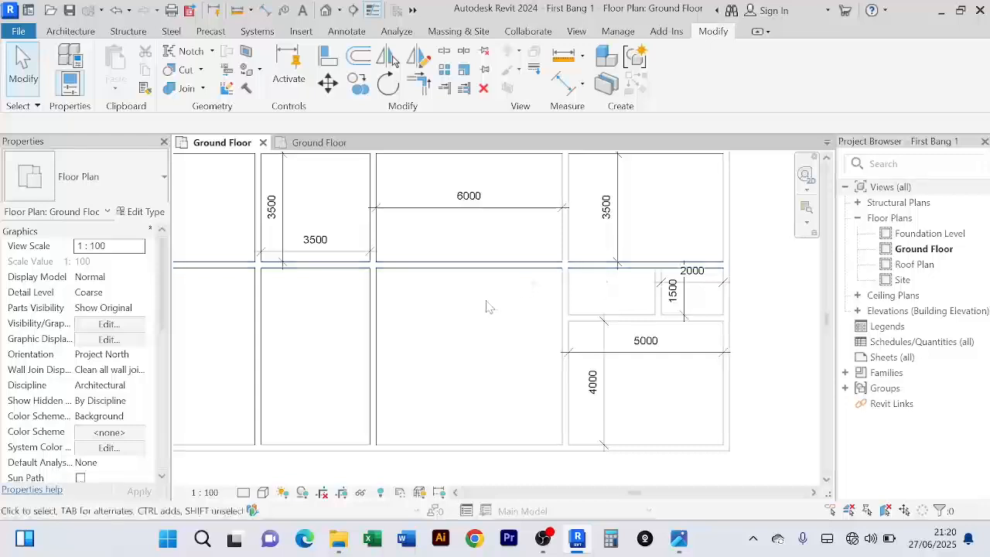
scroll(485, 307, down, 1)
scroll(437, 287, up, 2)
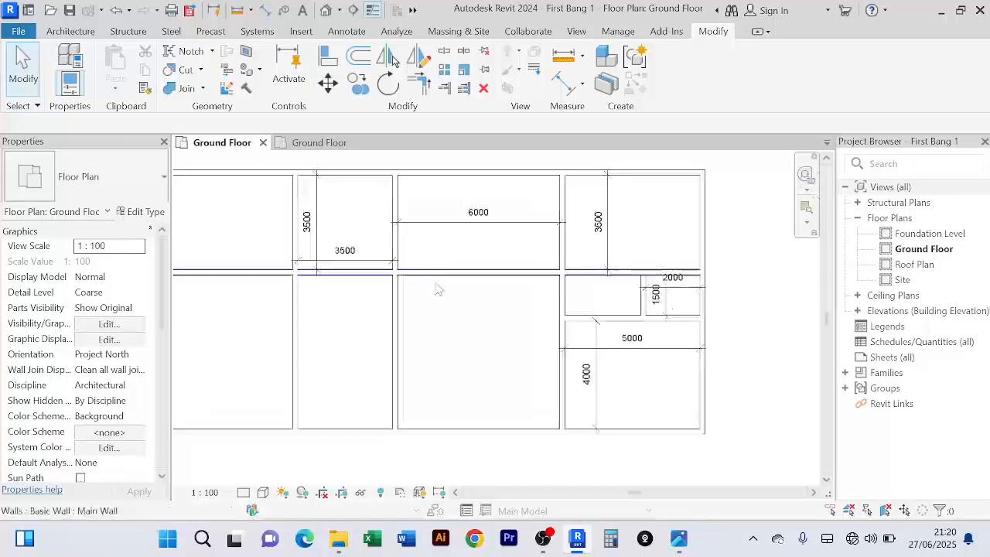
middle_drag(436, 303, 498, 296)
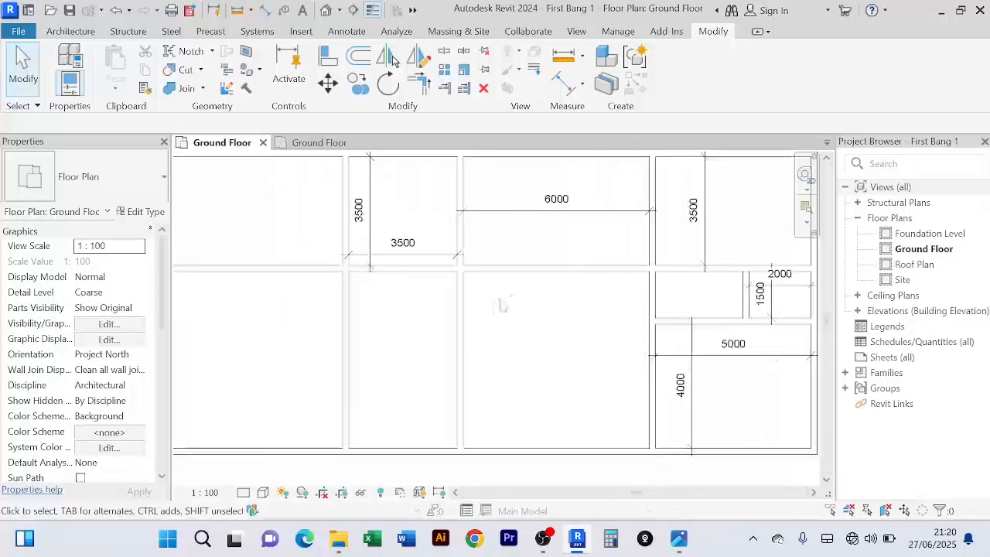
click(498, 271)
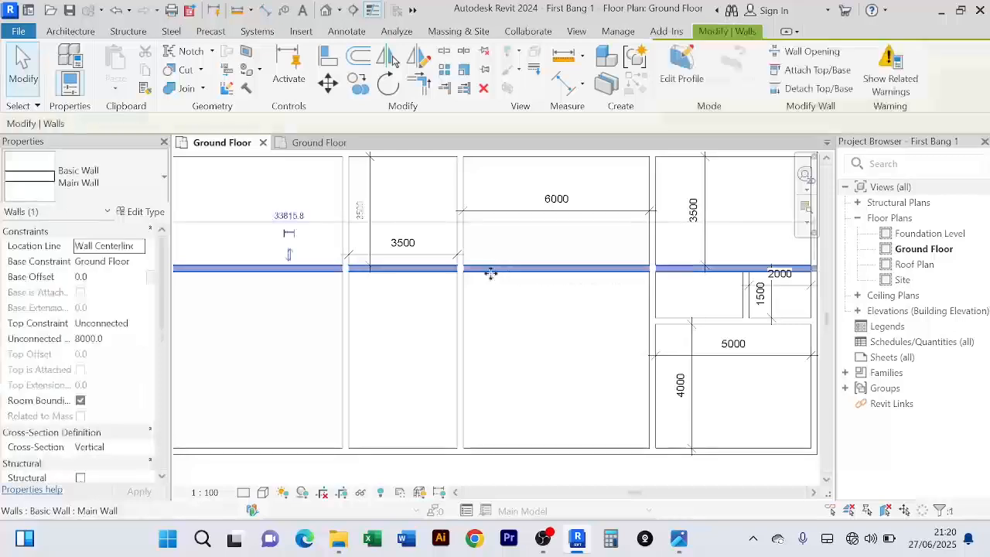
scroll(474, 295, up, 2)
click(495, 300)
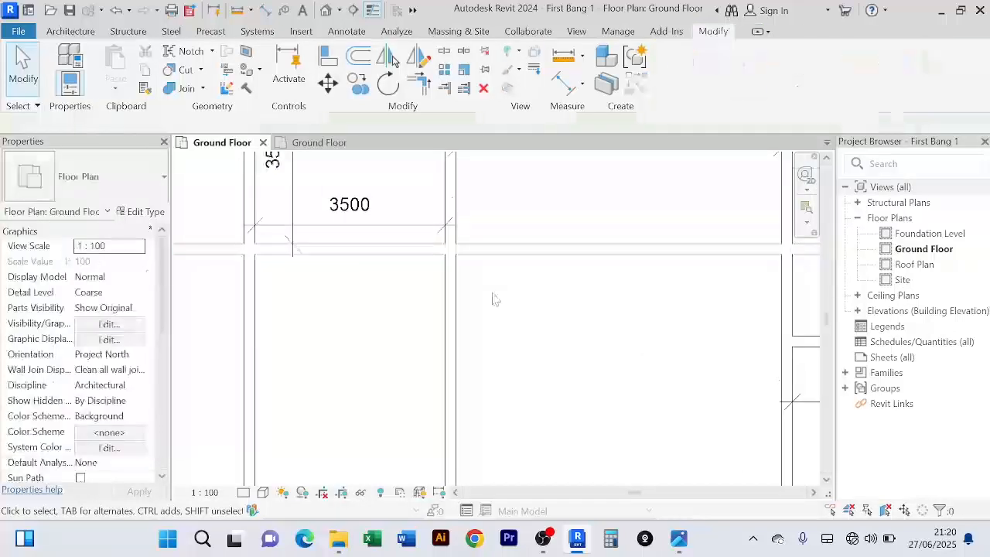
click(443, 51)
scroll(470, 266, up, 3)
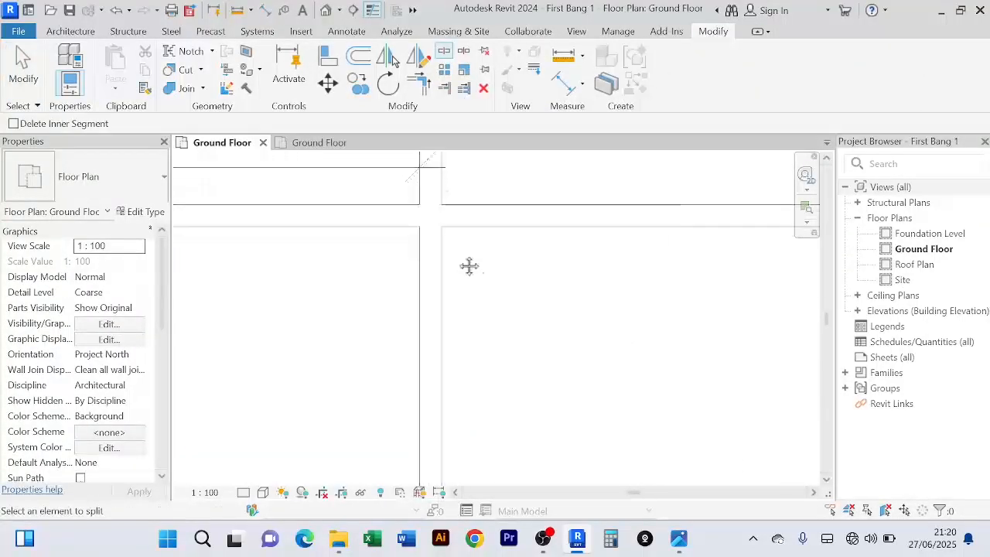
middle_drag(469, 266, 484, 354)
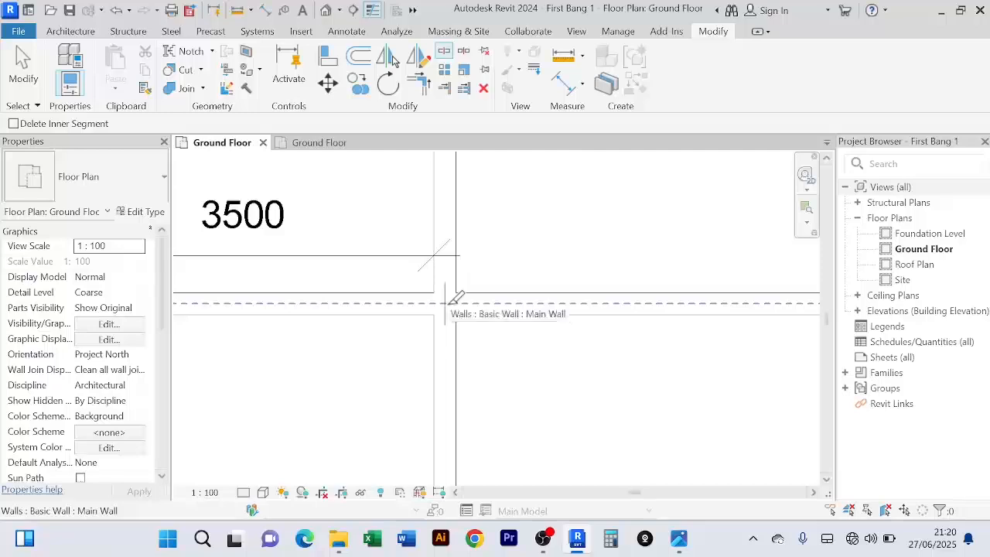
scroll(490, 303, down, 3)
right_click(529, 253)
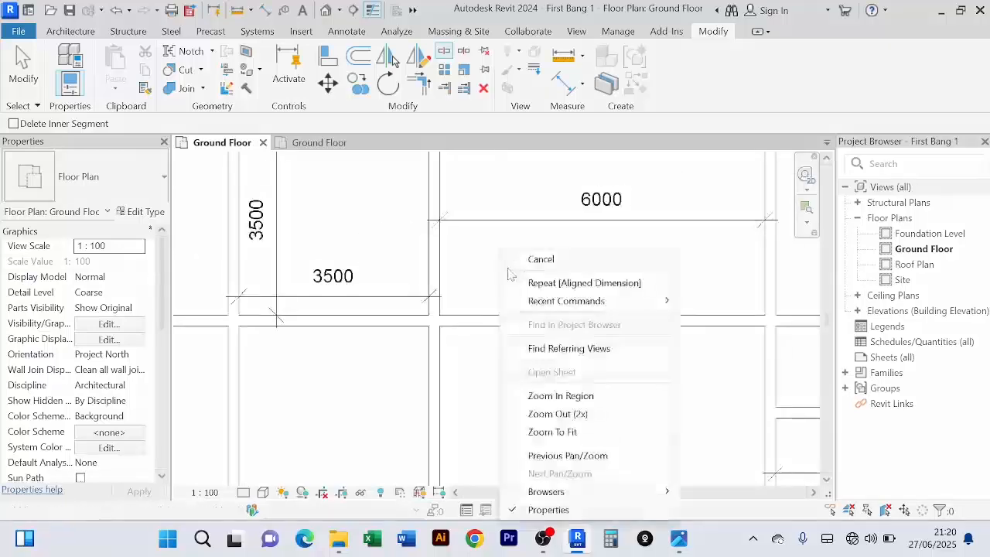
click(541, 260)
Delete the split-off wall segment that runs from the 3500 mm wide room across the 6000 mm wide room
click(547, 324)
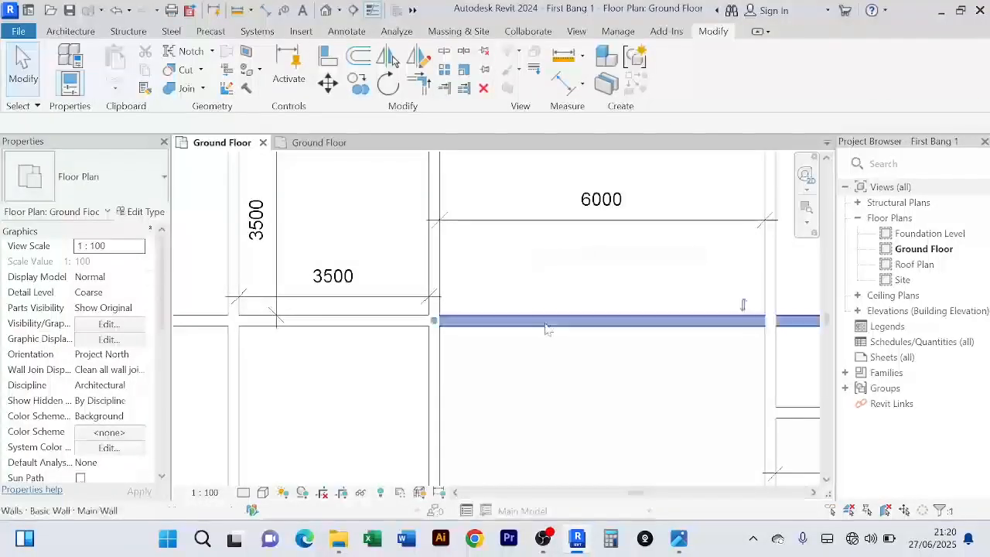
key(Delete)
scroll(543, 328, down, 3)
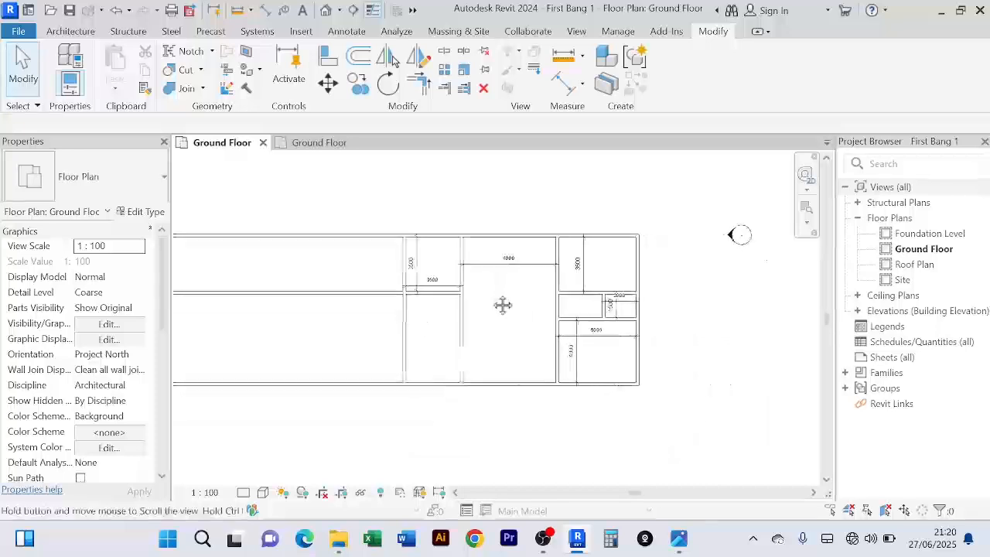
scroll(489, 308, up, 2)
scroll(489, 308, down, 2)
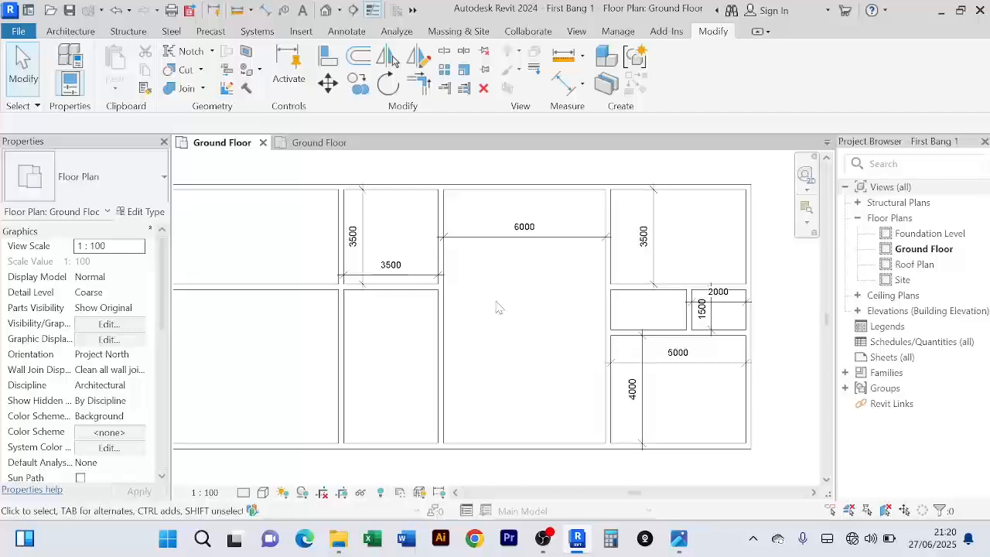
Check the room layout below the upper-left room in the Floor Plan For YouTube ground floor plan
click(317, 142)
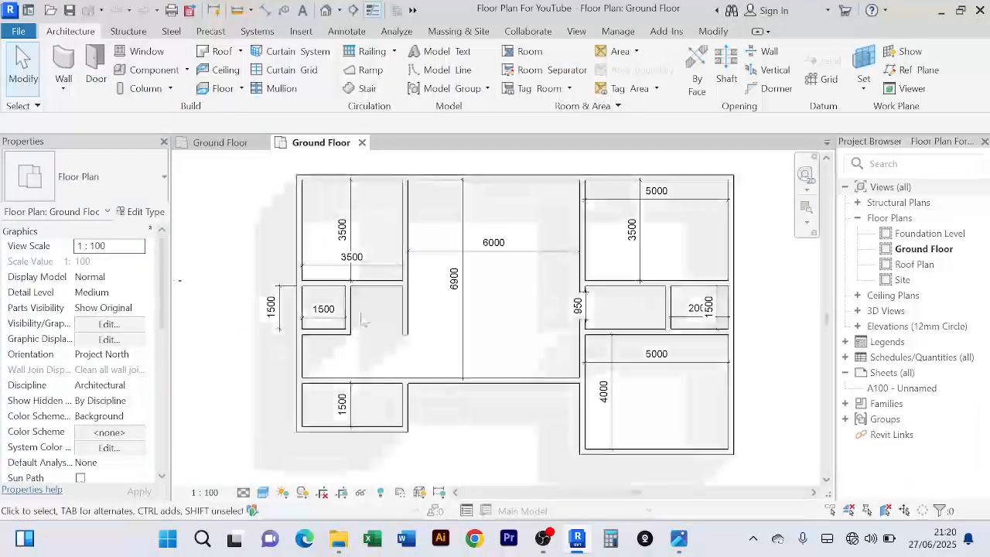
Examine the small toilet-sized room's dimensions on the finished reference plan, and switch to the First Bang 1 ground floor plan
scroll(384, 321, up, 3)
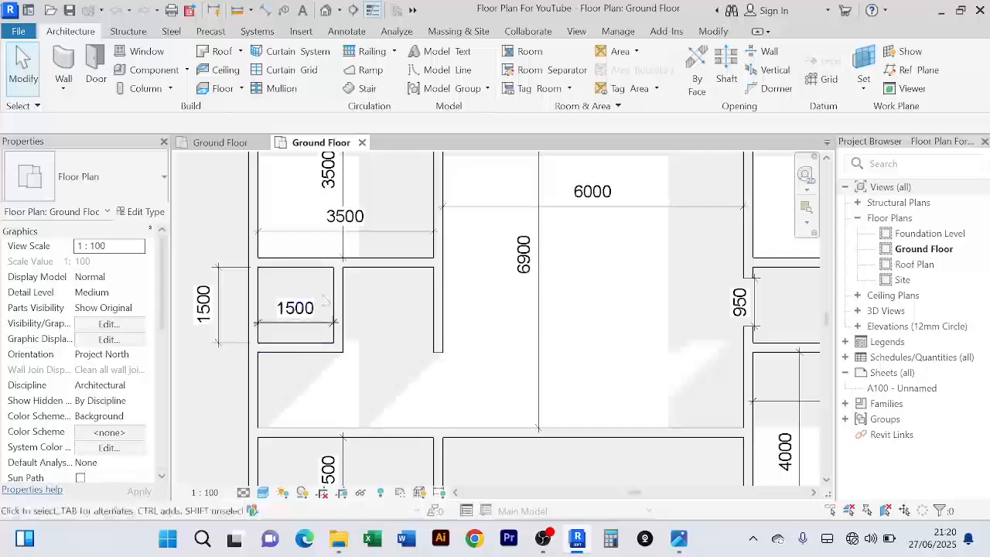
click(219, 343)
click(219, 193)
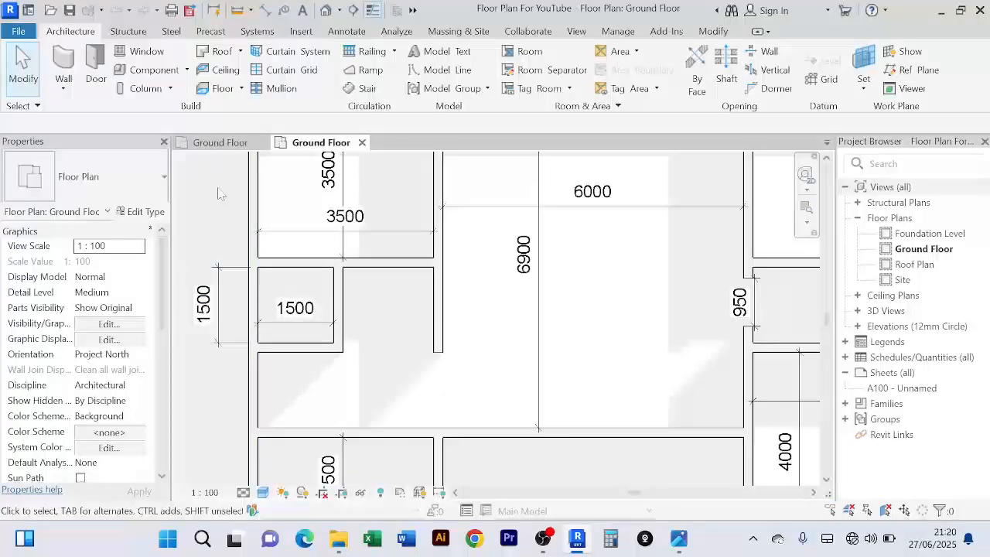
click(208, 144)
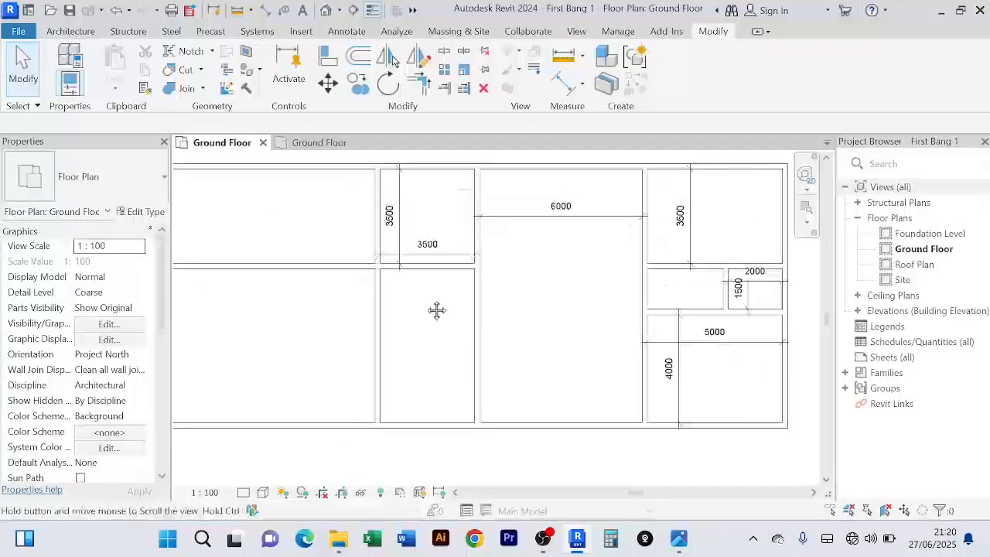
Trim the upper exterior wall to a corner with the outer side wall of the 3500 by 3500 room
middle_drag(437, 310, 438, 309)
scroll(420, 310, down, 2)
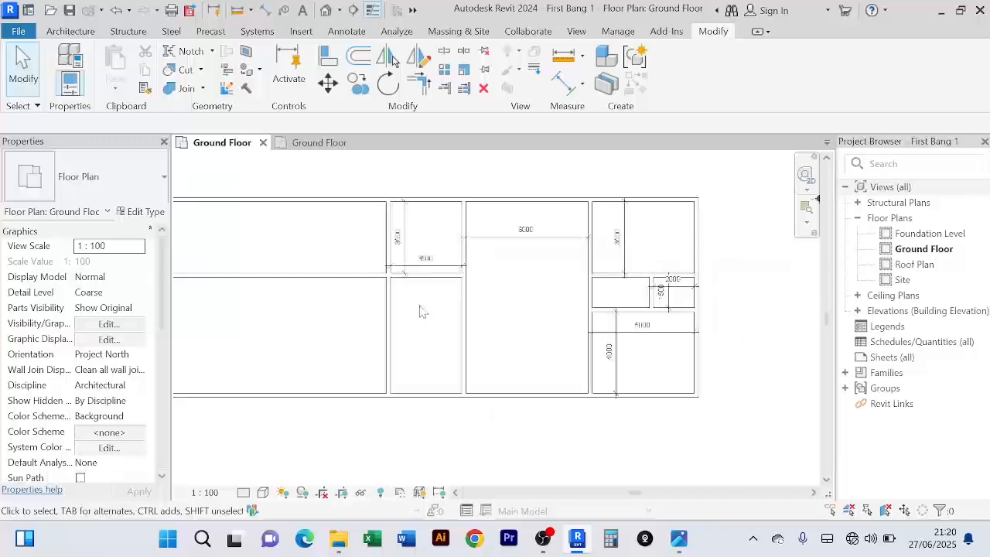
middle_drag(452, 254, 477, 243)
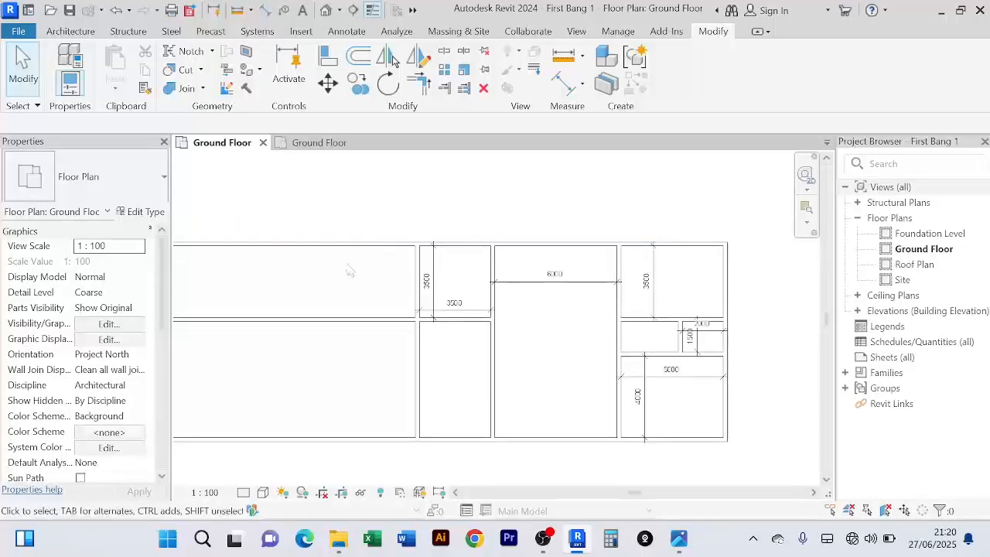
scroll(319, 275, down, 1)
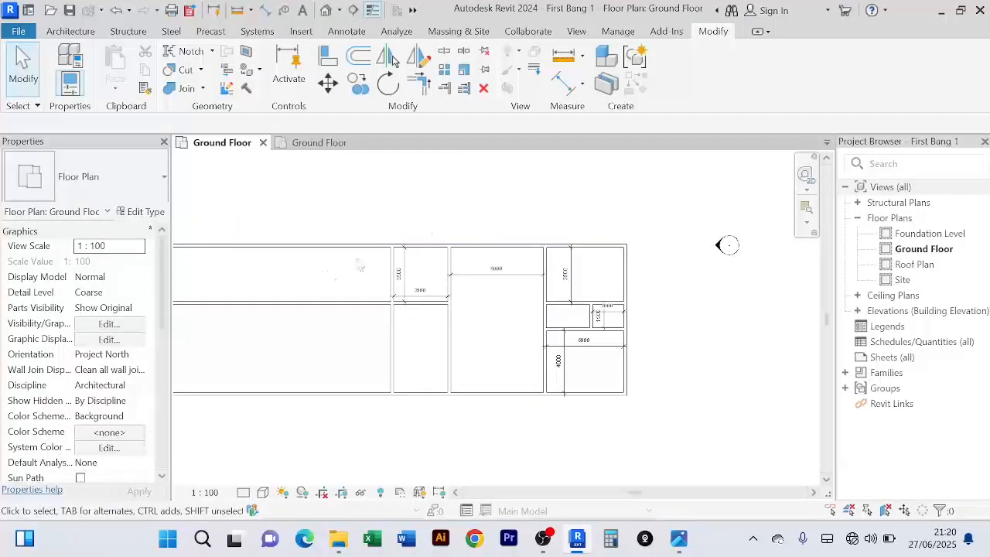
scroll(424, 225, up, 1)
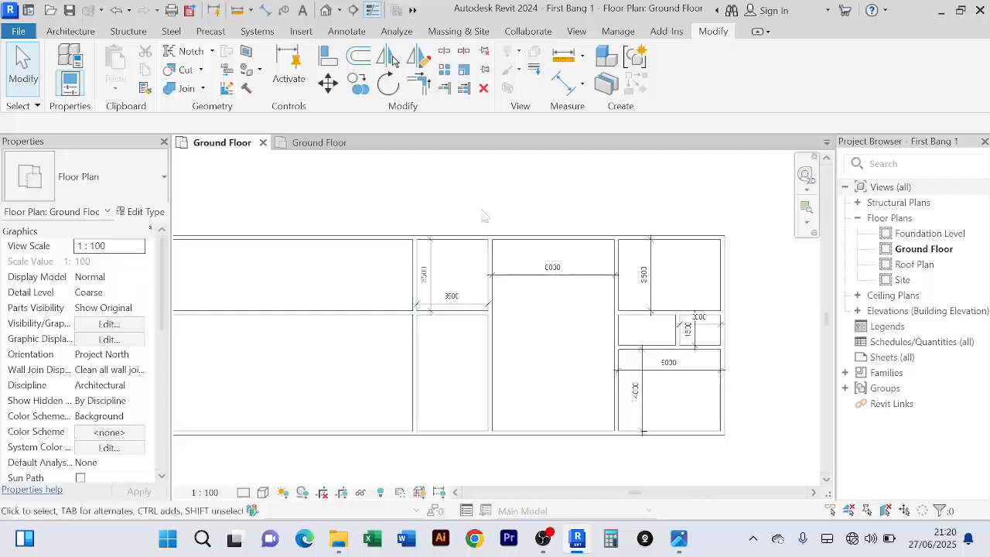
middle_drag(482, 214, 459, 248)
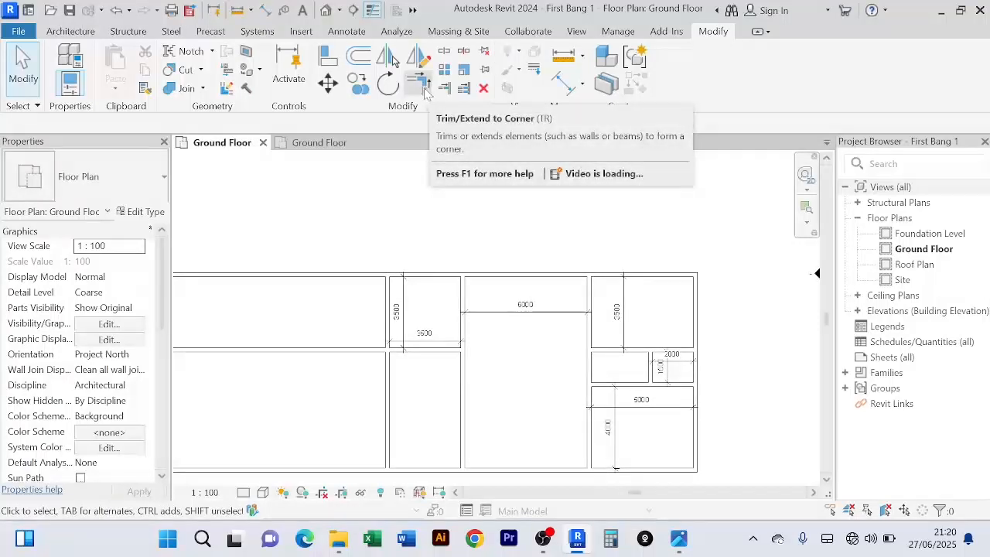
click(418, 83)
scroll(426, 302, up, 2)
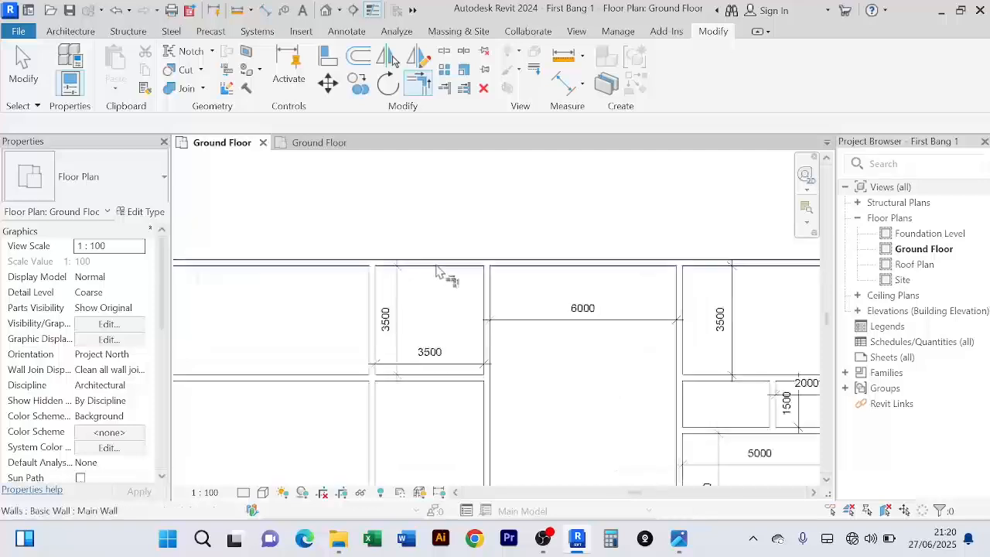
scroll(440, 230, down, 2)
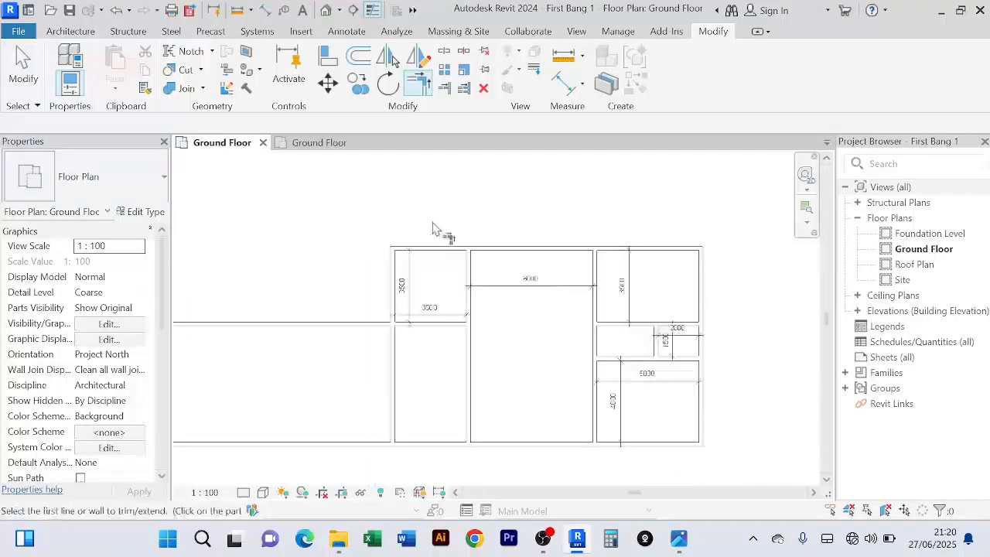
right_click(399, 202)
click(433, 204)
right_click(449, 192)
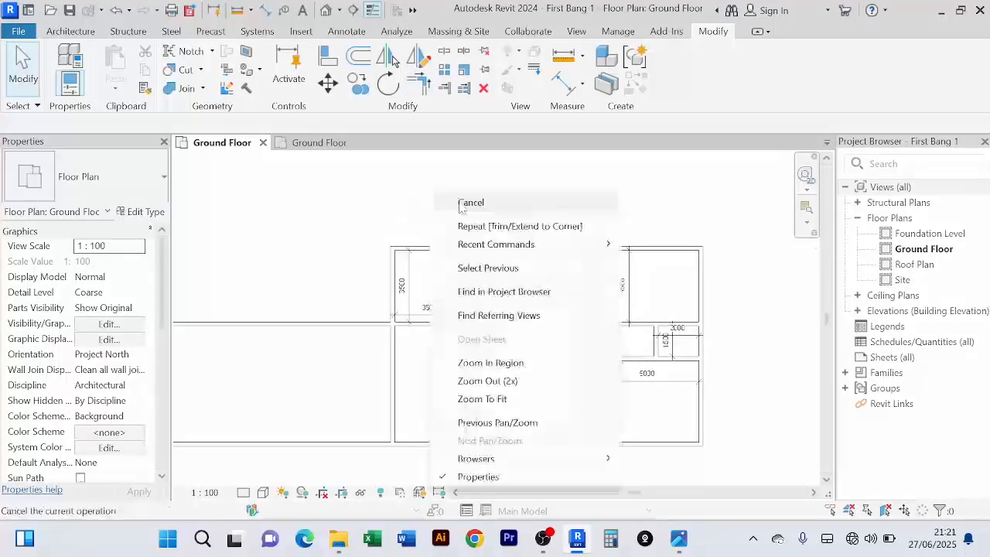
click(463, 201)
Split the long horizontal wall below the 3500 by 3500 room where it crosses the outer side wall
scroll(328, 292, down, 2)
middle_drag(329, 293, 430, 277)
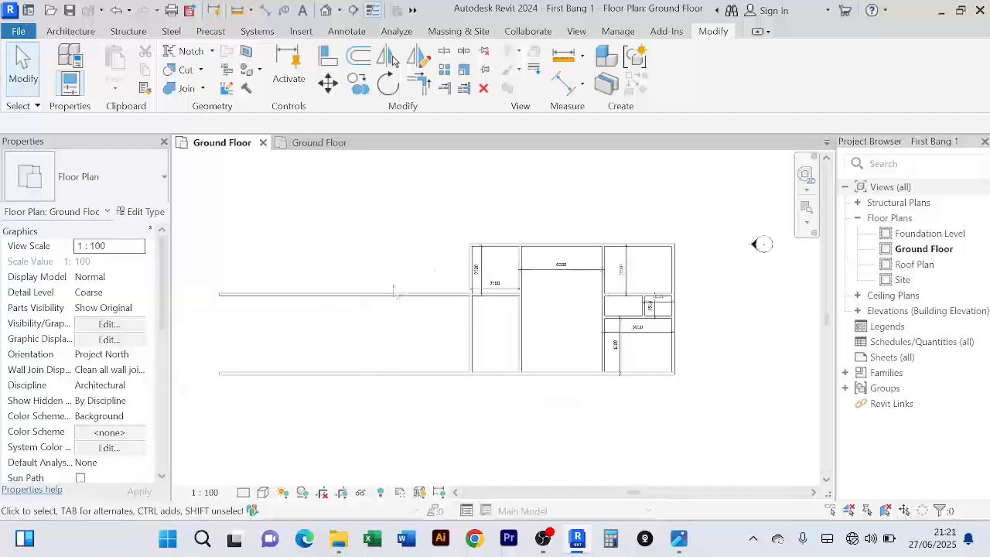
click(385, 295)
scroll(449, 322, up, 5)
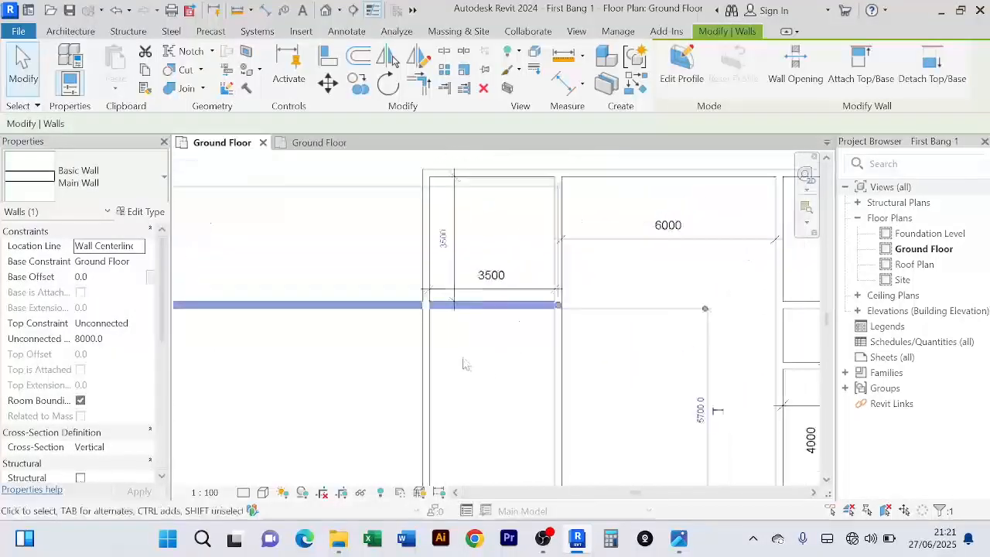
click(445, 52)
scroll(410, 273, up, 2)
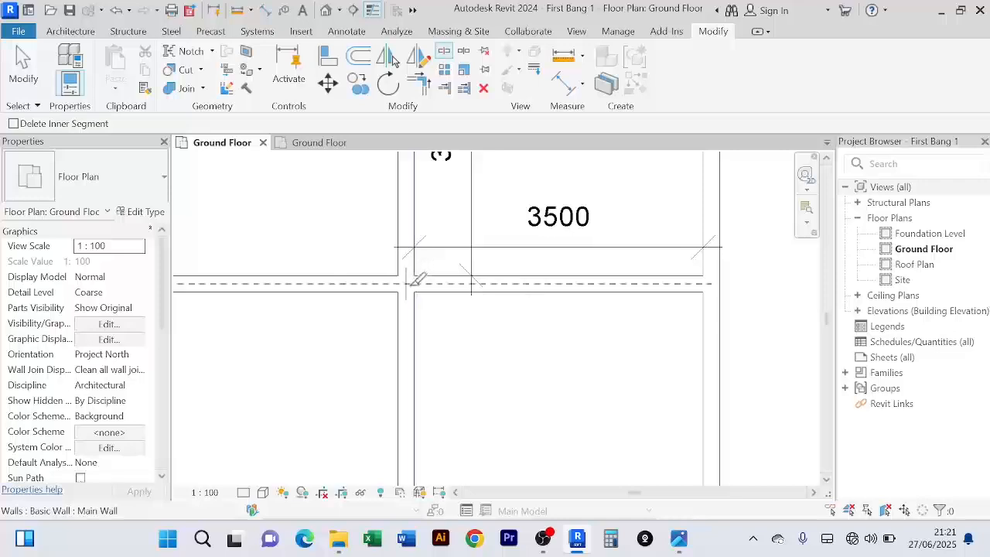
right_click(357, 230)
click(371, 242)
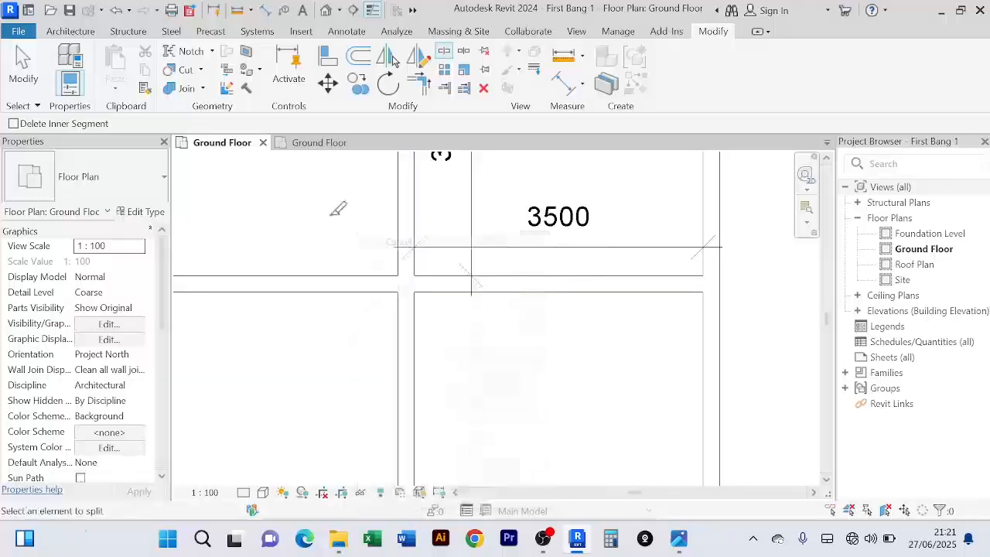
right_click(330, 217)
click(346, 229)
Delete the split-off wall segment extending outside the house beyond the outer side wall
click(328, 284)
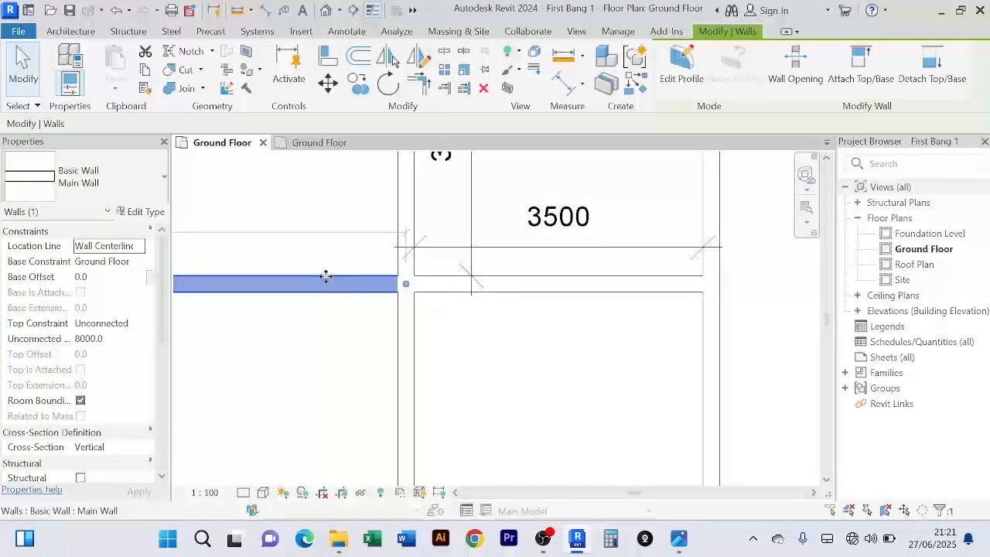
key(Delete)
scroll(327, 281, down, 4)
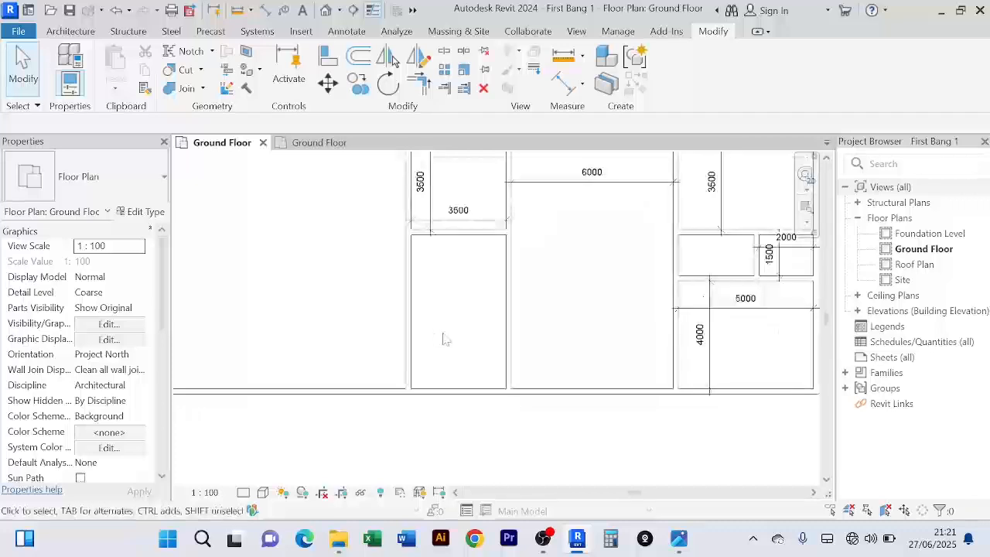
Trim the lower exterior wall to a corner with the outer side wall below the 3500 by 3500 room
scroll(446, 339, down, 3)
middle_drag(457, 346, 461, 328)
scroll(457, 368, up, 3)
scroll(453, 367, down, 4)
middle_drag(466, 377, 467, 377)
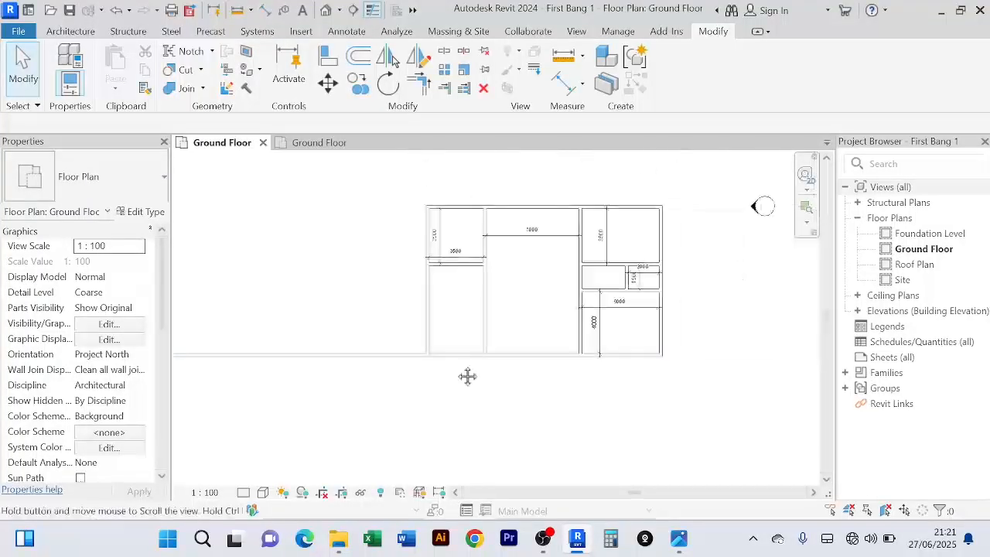
click(422, 86)
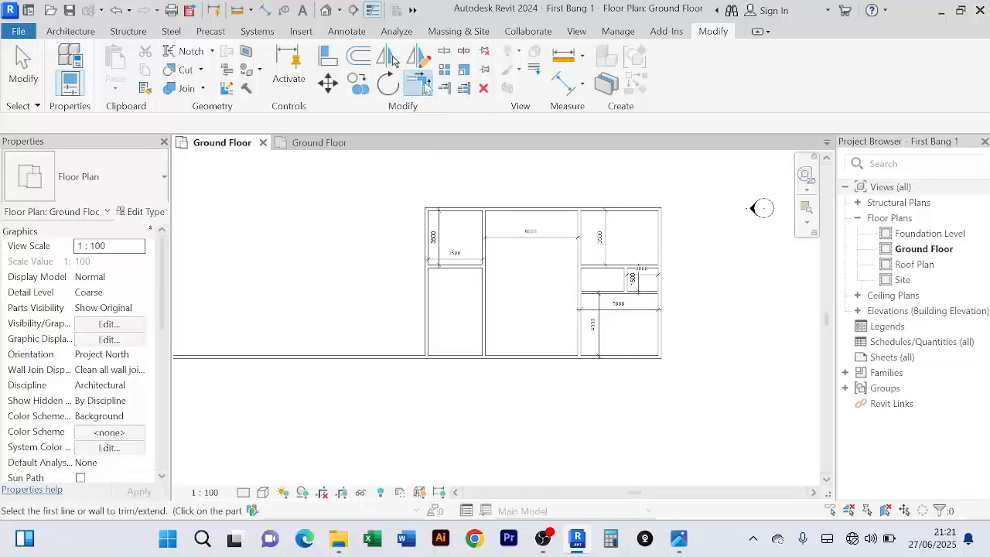
scroll(453, 364, up, 4)
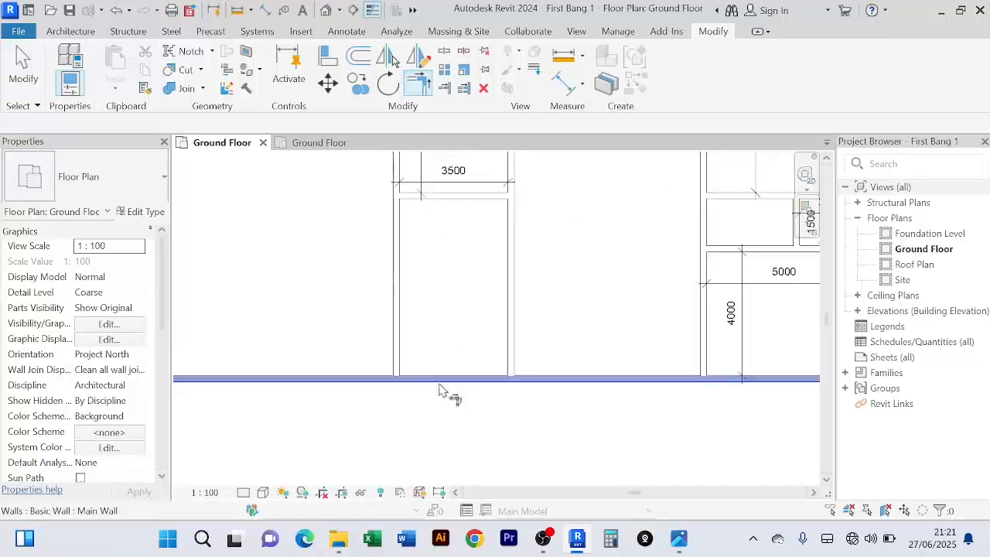
scroll(274, 248, down, 3)
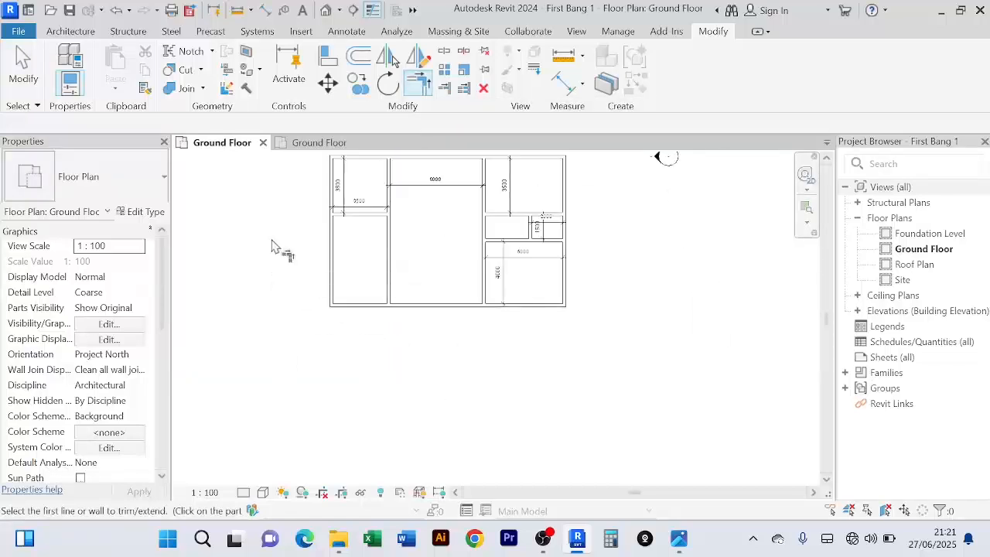
right_click(275, 246)
click(298, 249)
right_click(288, 226)
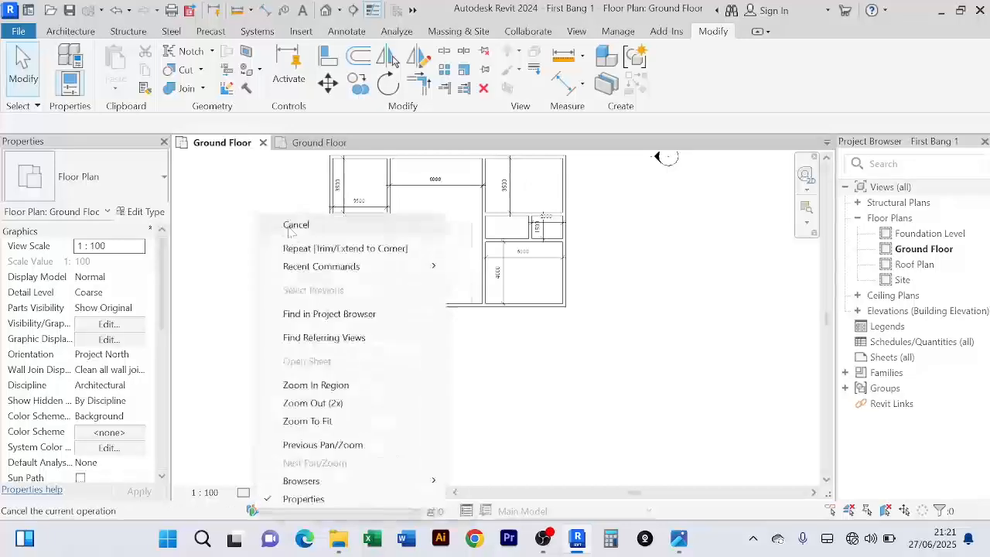
click(290, 225)
Offset a copy of the horizontal wall below the 3500 by 3500 room downward by a numerical distance of 1500
middle_drag(281, 252, 294, 320)
scroll(287, 310, up, 2)
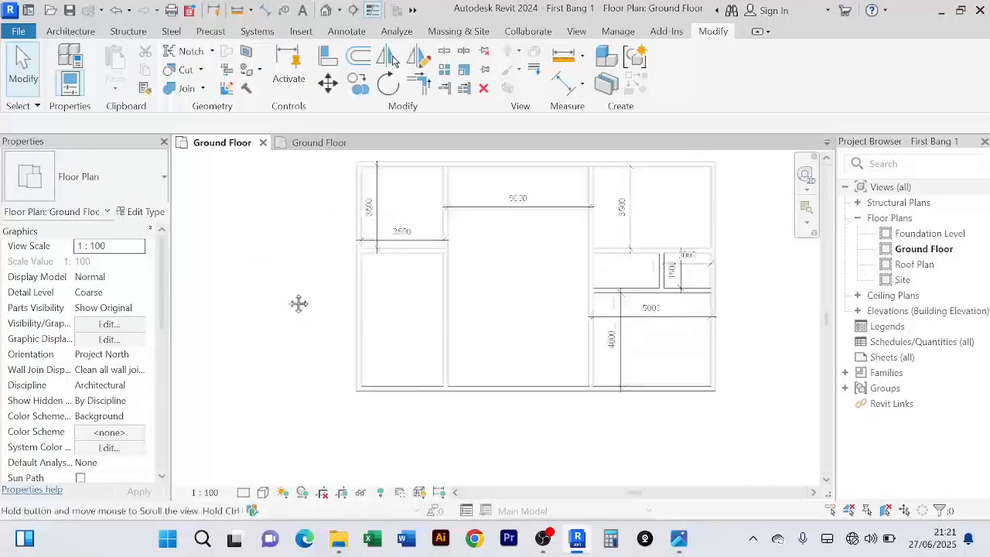
scroll(271, 271, up, 2)
middle_drag(265, 266, 258, 380)
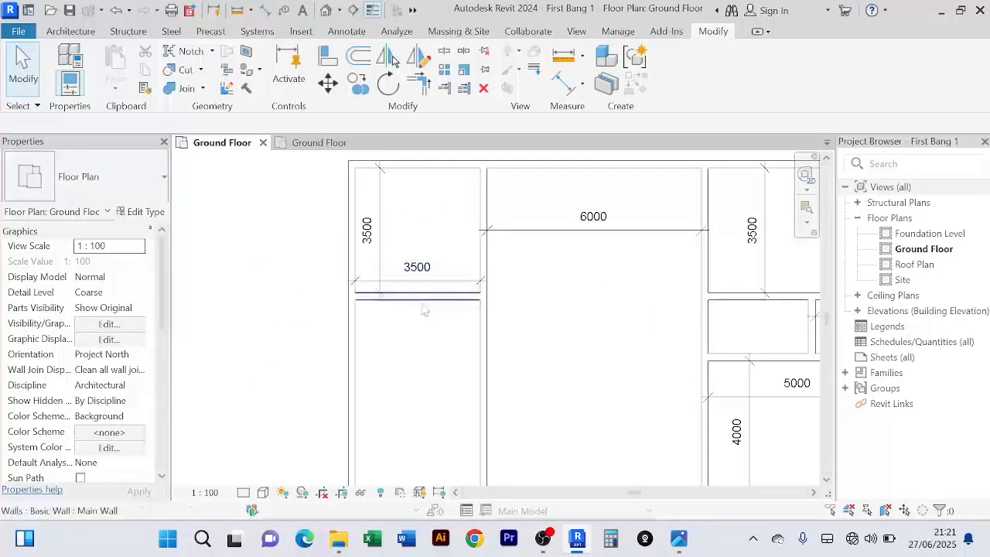
click(424, 308)
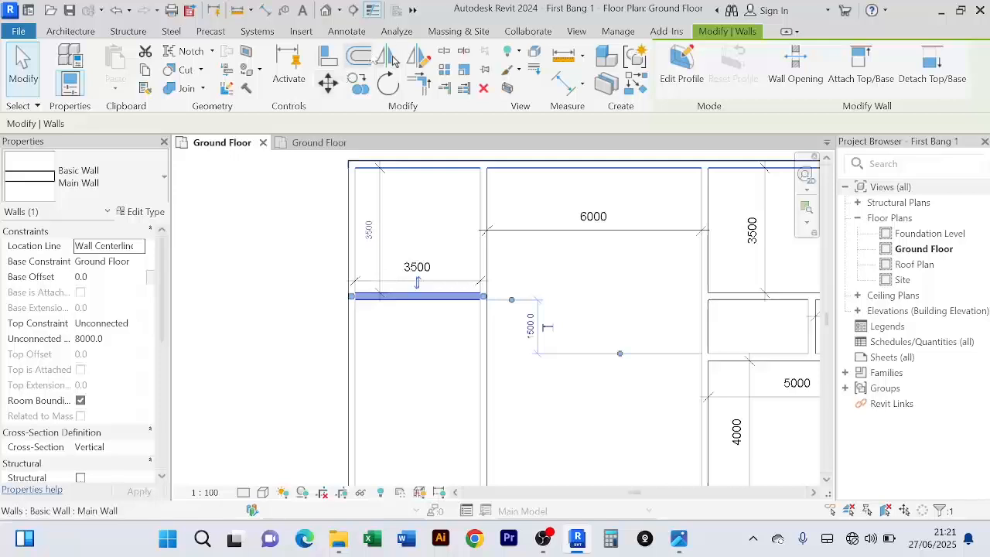
click(360, 59)
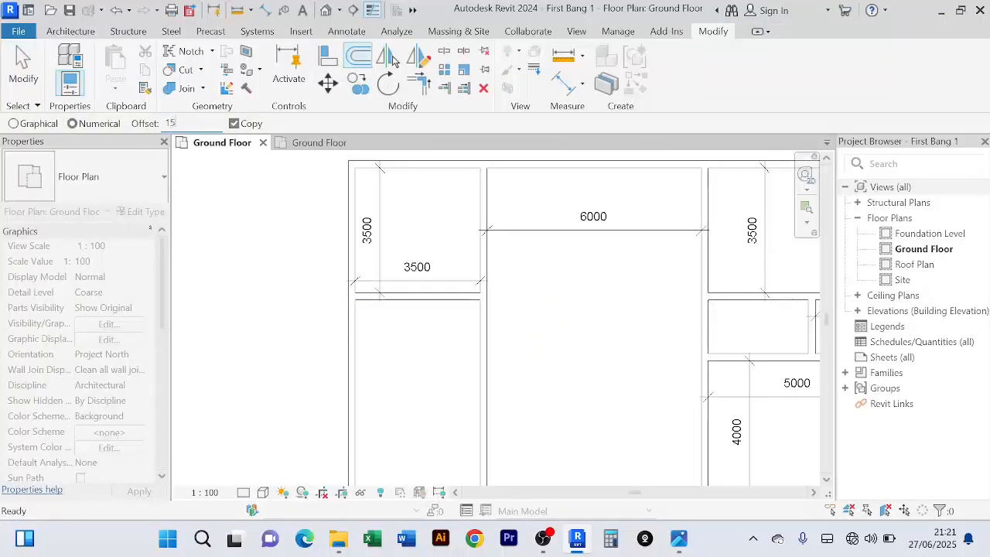
scroll(433, 319, up, 1)
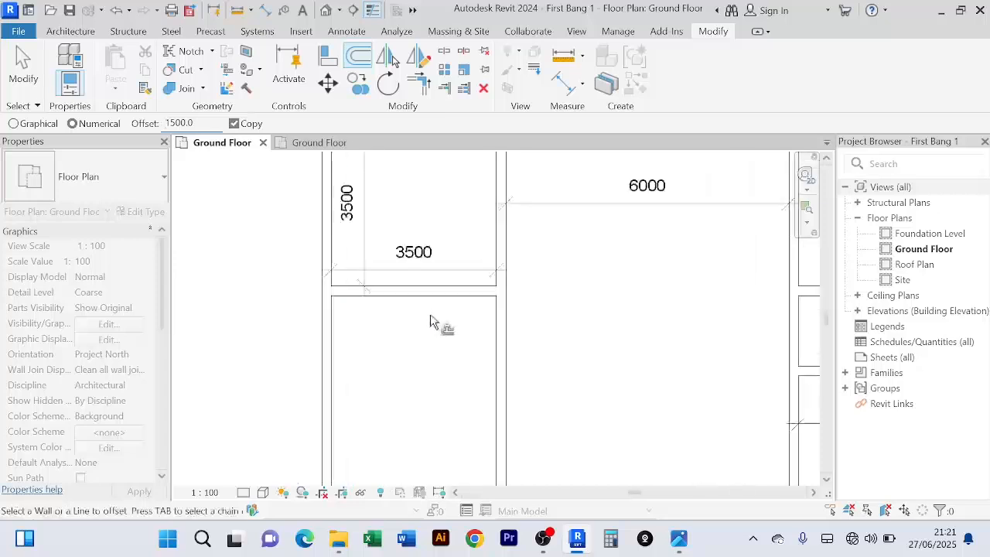
right_click(265, 229)
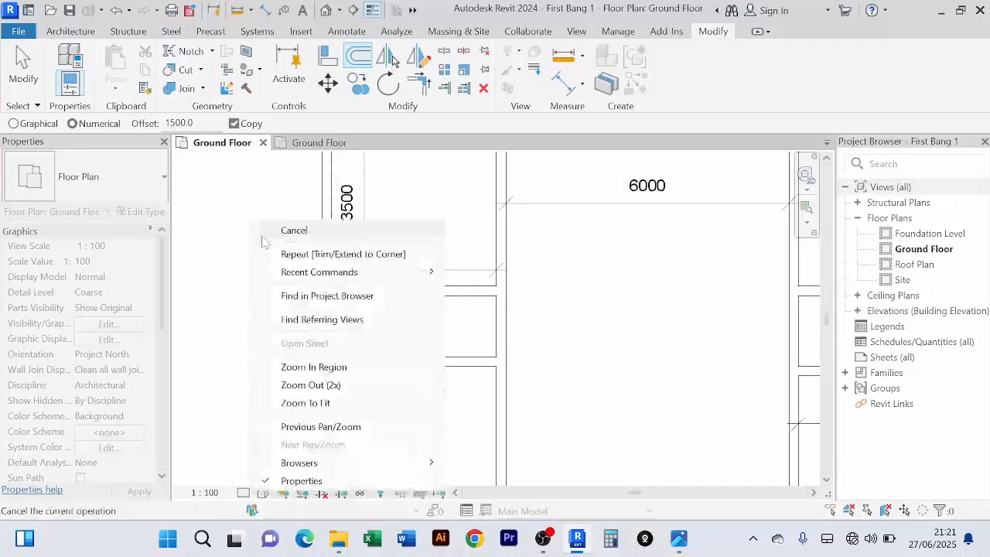
click(268, 229)
right_click(268, 230)
click(267, 229)
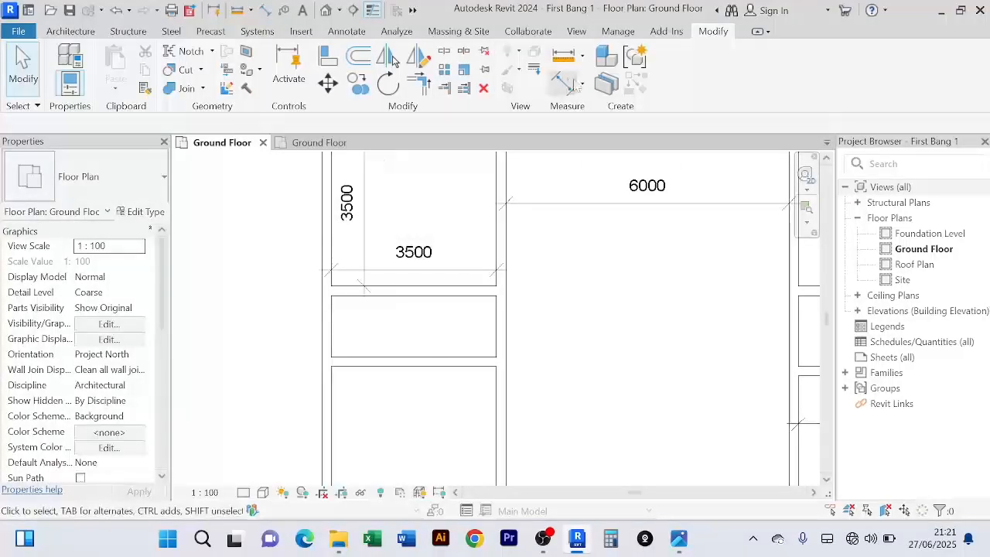
Add an aligned dimension between the inner faces of the offset wall and the wall above it
click(565, 84)
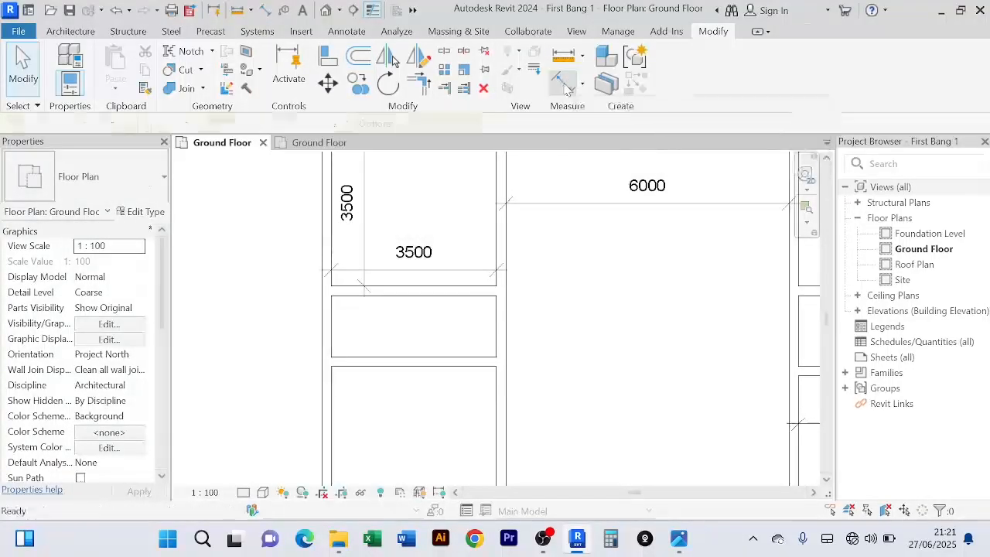
click(422, 304)
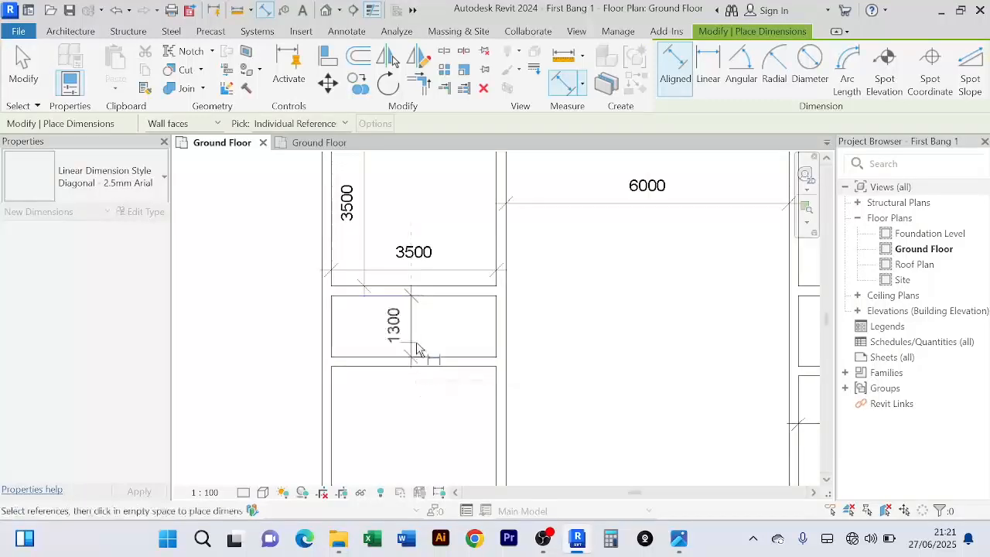
click(416, 350)
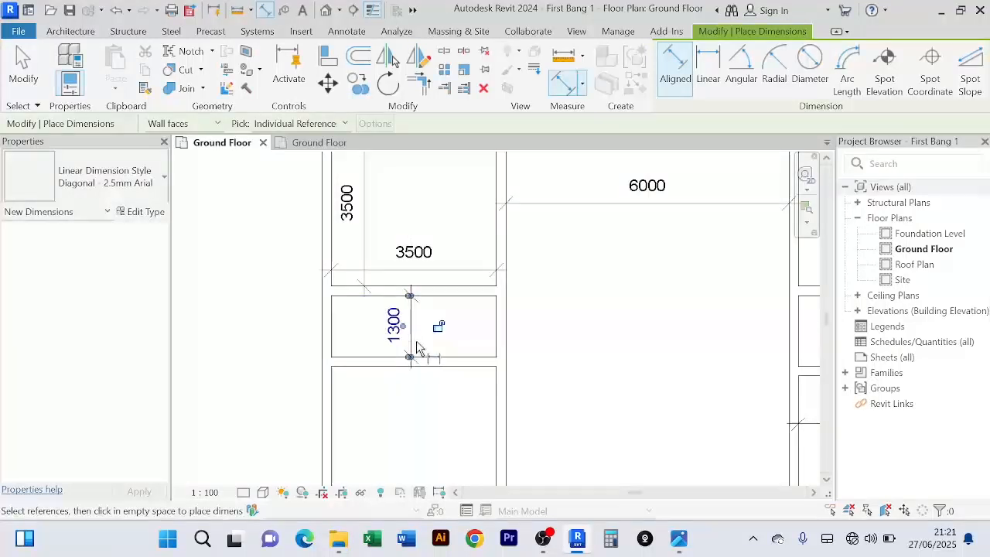
right_click(257, 225)
click(293, 229)
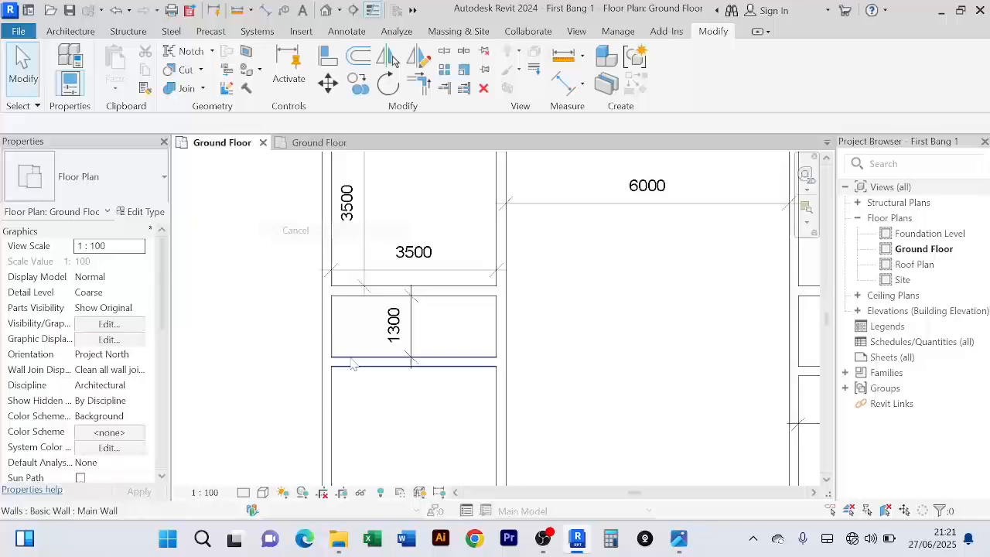
Set the clear spacing between the offset horizontal wall and the wall above it to 1500
click(441, 372)
scroll(417, 363, up, 3)
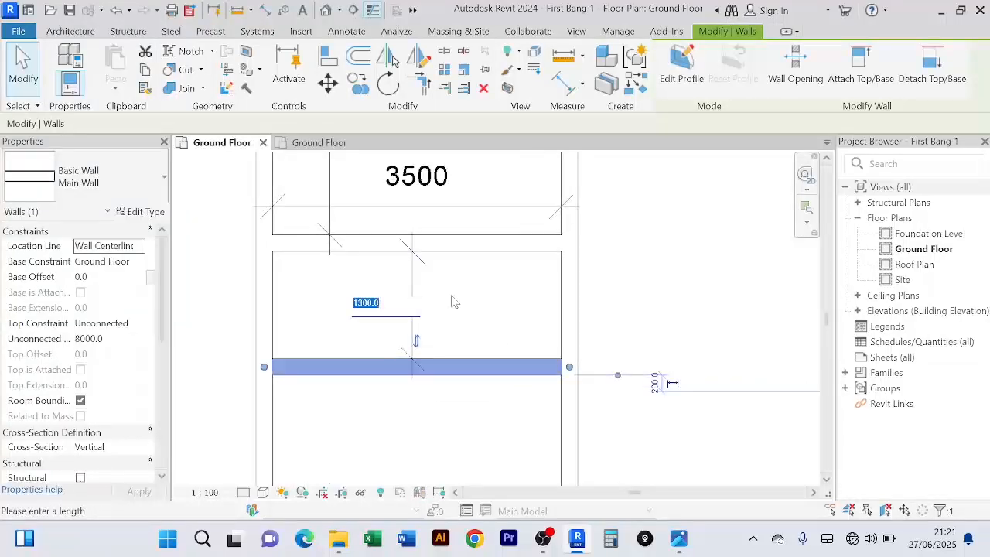
text(150)
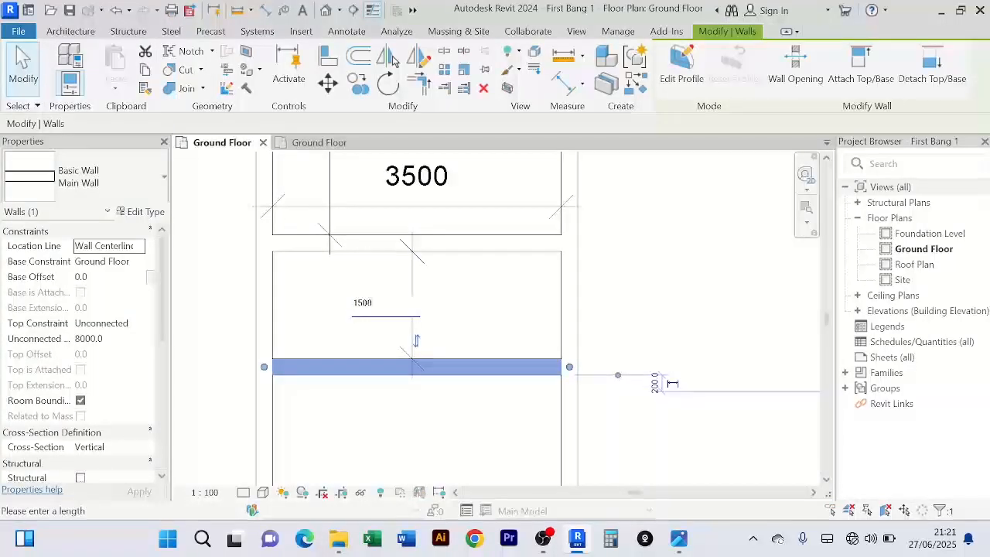
key(Return)
scroll(433, 309, down, 3)
click(310, 318)
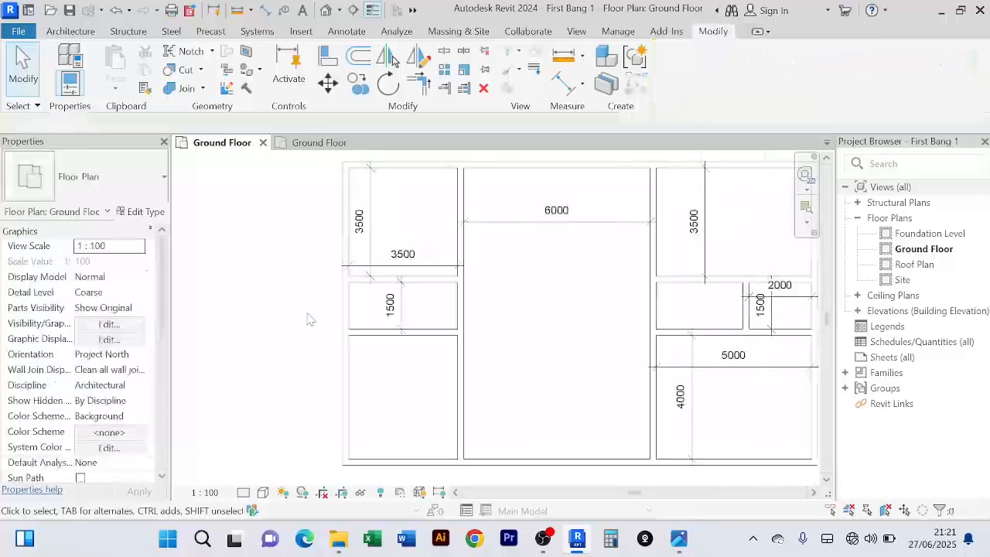
Offset a copy of the outer side wall beside the 3500 by 3500 room inward by a numerical distance of 1500
scroll(314, 301, up, 4)
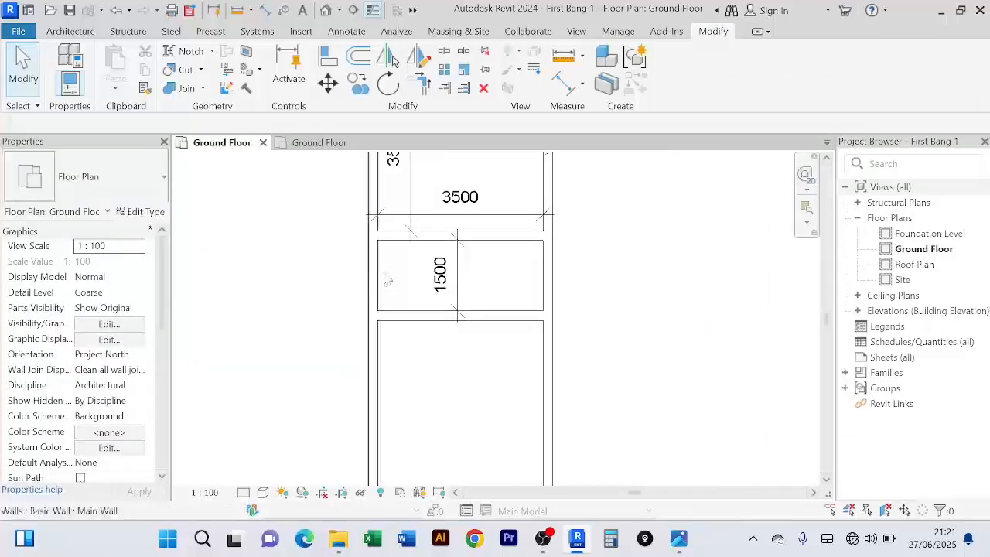
scroll(376, 279, down, 2)
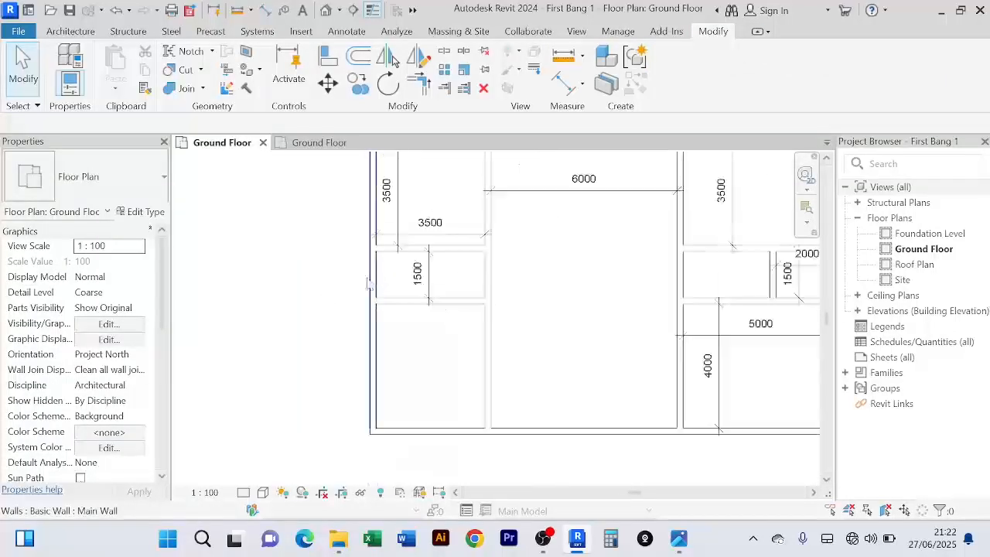
middle_drag(307, 292, 272, 359)
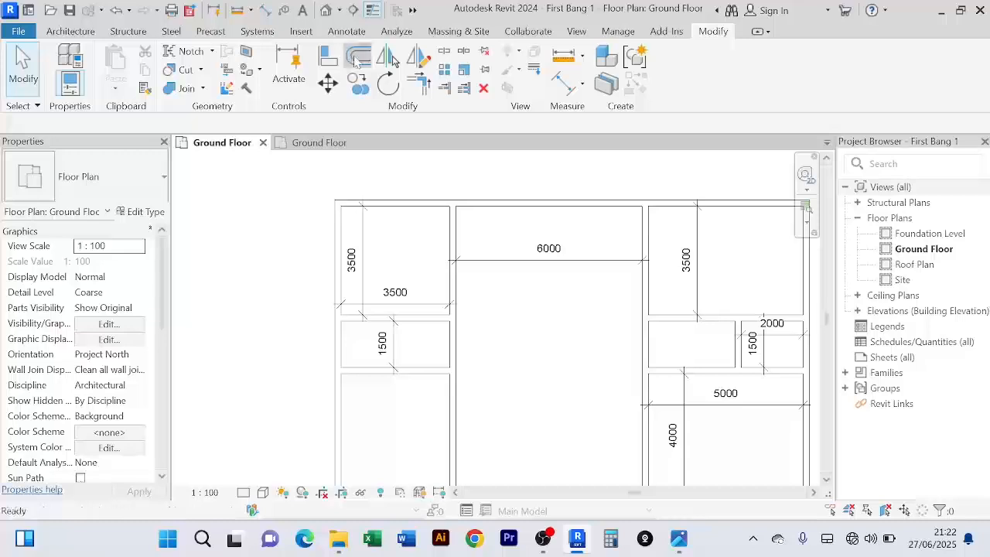
click(358, 59)
scroll(310, 349, up, 2)
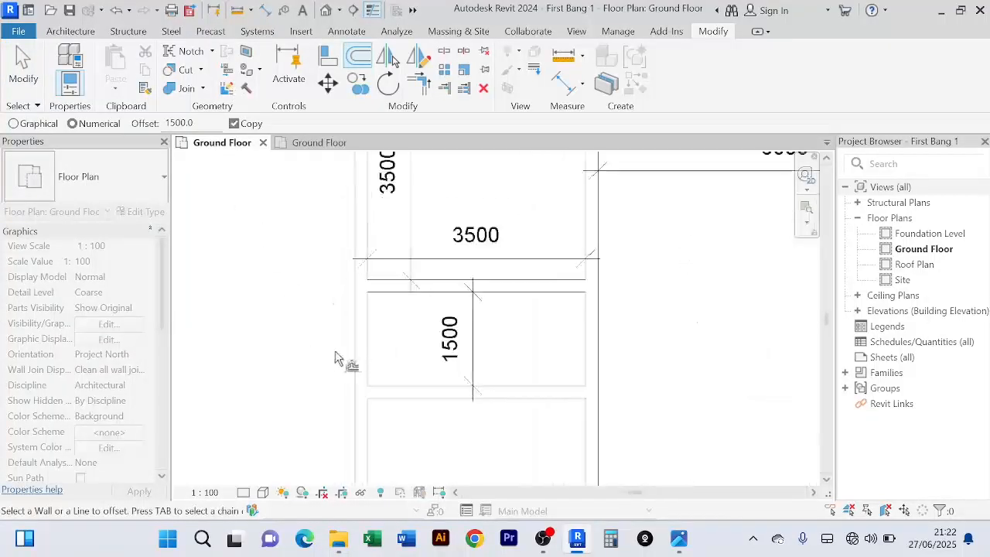
click(369, 359)
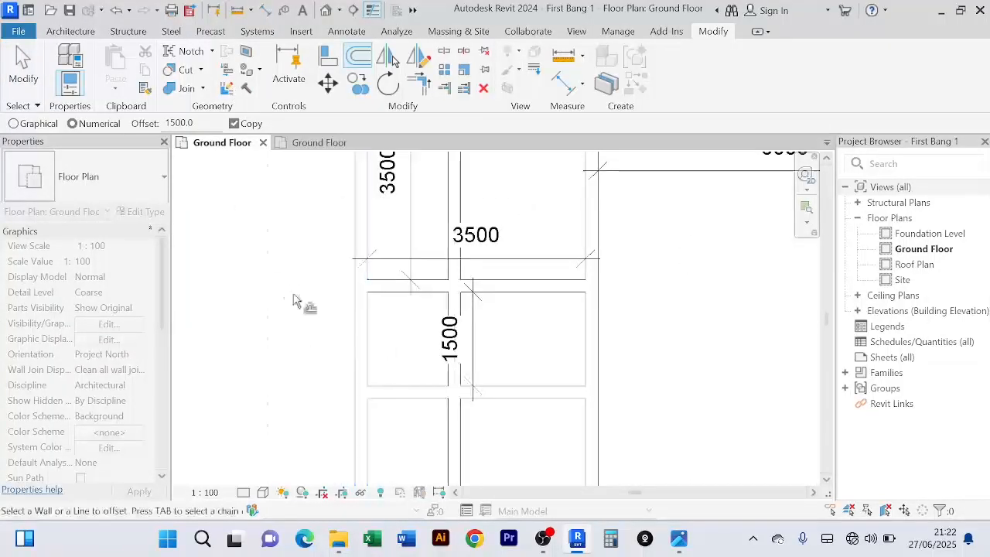
right_click(263, 266)
click(282, 260)
right_click(275, 252)
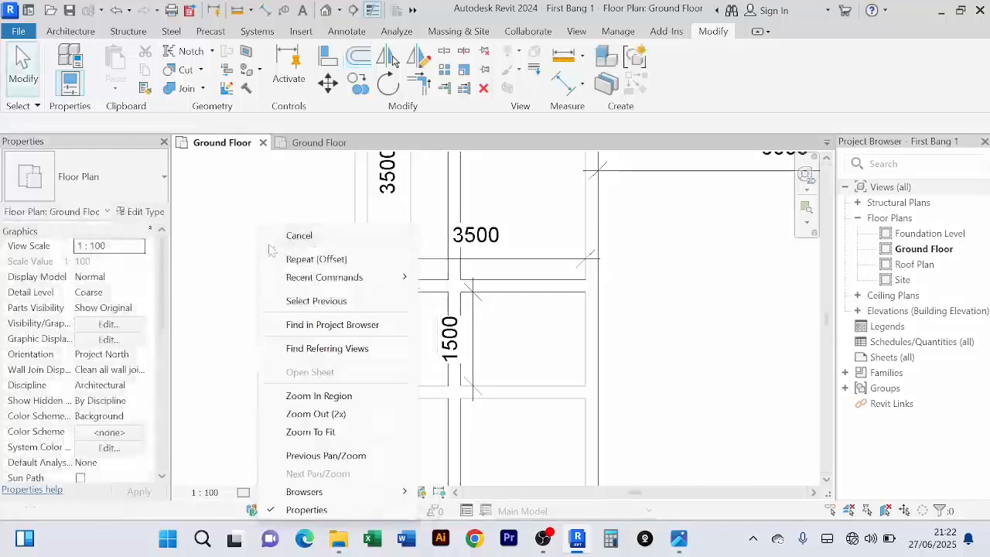
click(291, 236)
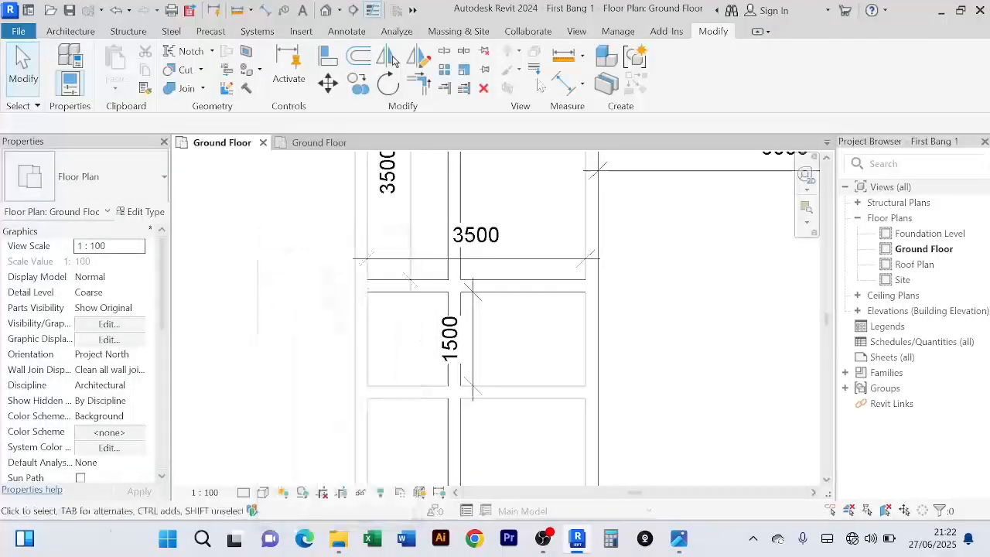
Add an aligned dimension between the outer side wall's inner face and the near face of the new vertical partition
click(563, 92)
scroll(402, 321, up, 2)
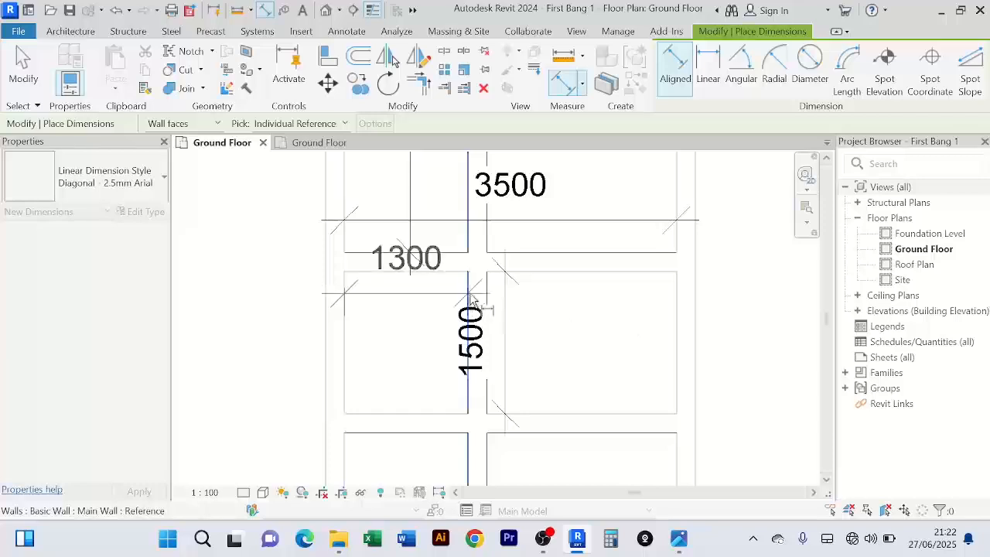
click(380, 357)
right_click(268, 235)
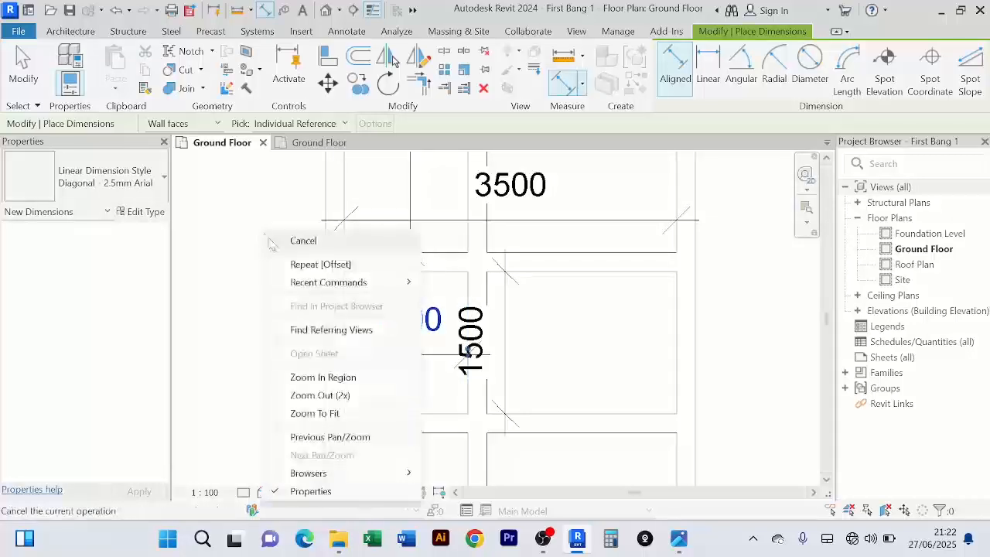
click(270, 239)
right_click(264, 223)
click(276, 235)
right_click(261, 219)
click(283, 229)
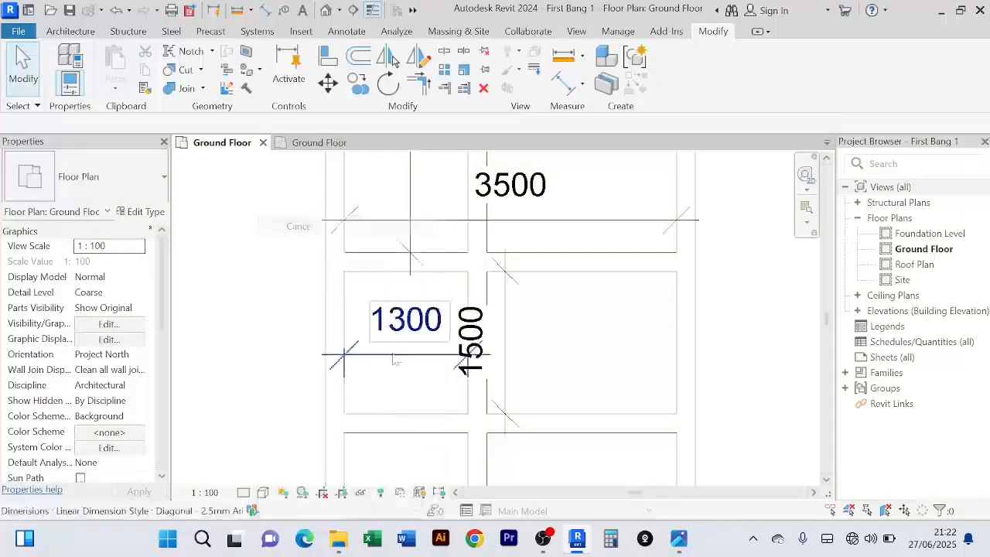
Set the clear distance between the outer side wall and the new vertical partition to 1500
click(480, 442)
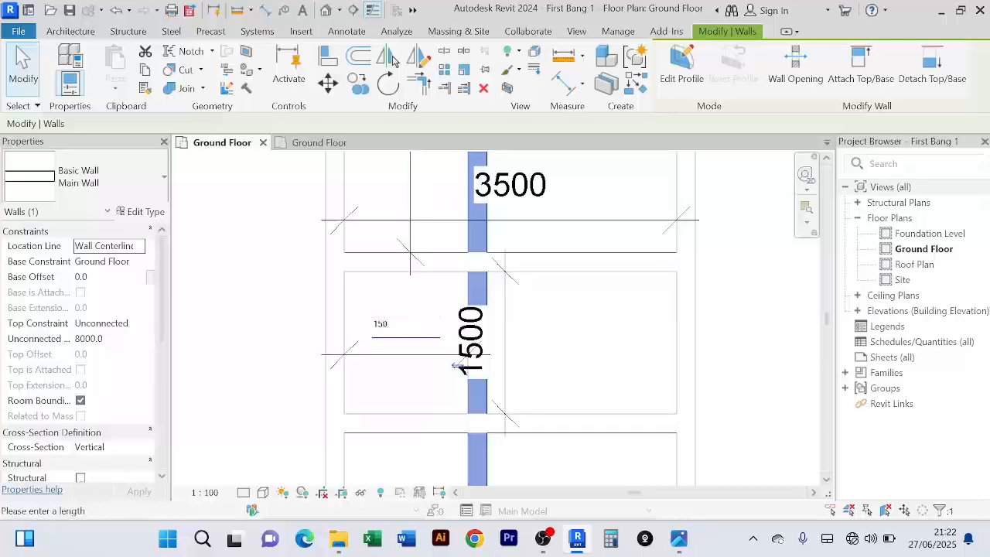
key(Return)
scroll(410, 331, down, 3)
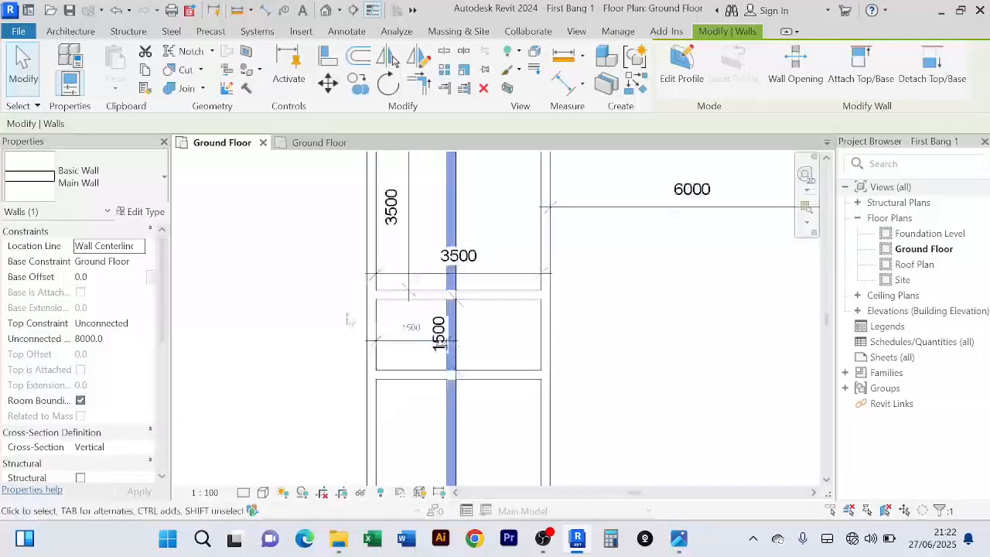
click(348, 321)
scroll(445, 355, up, 4)
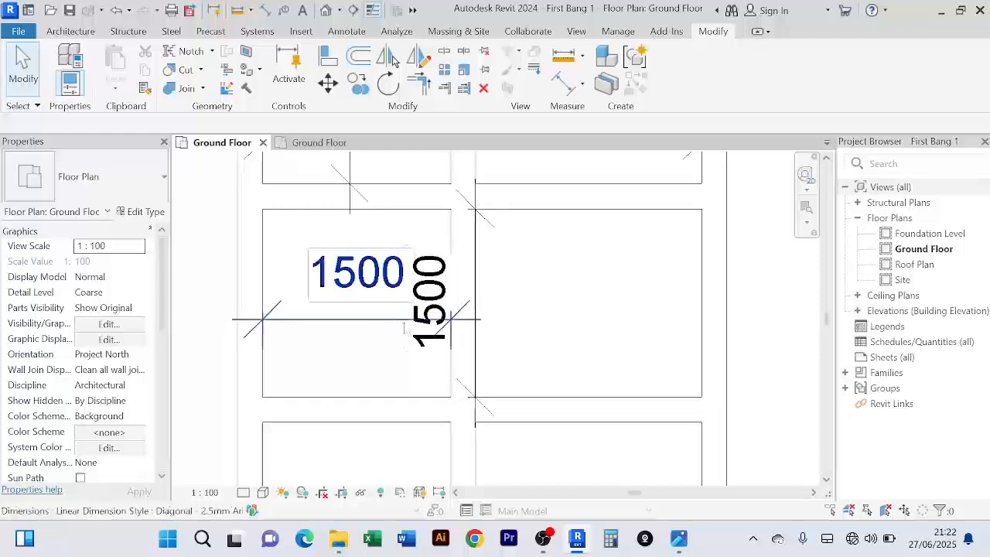
scroll(389, 321, down, 5)
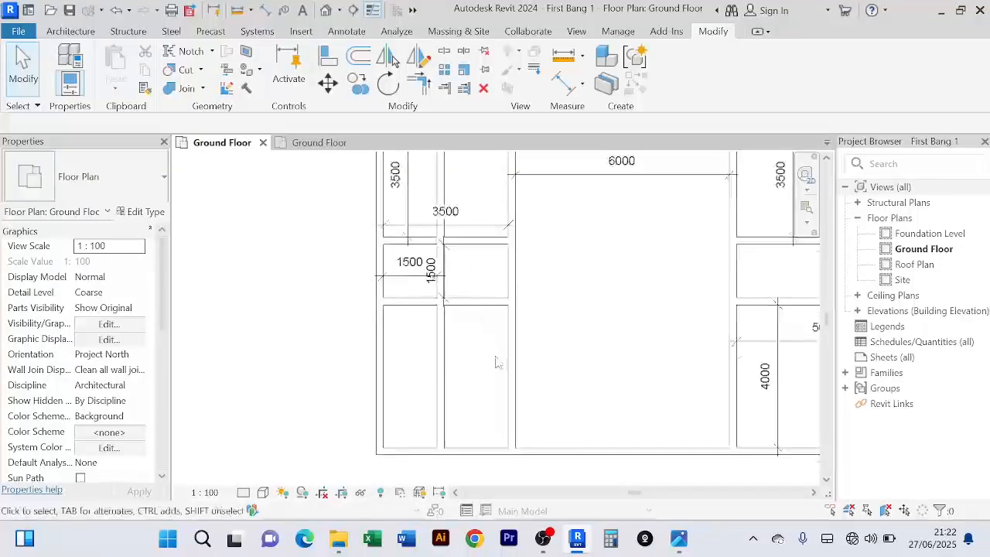
Switch to the reference Ground Floor plan and dimension the width of the lowest projecting room between its inner side wall faces
click(319, 142)
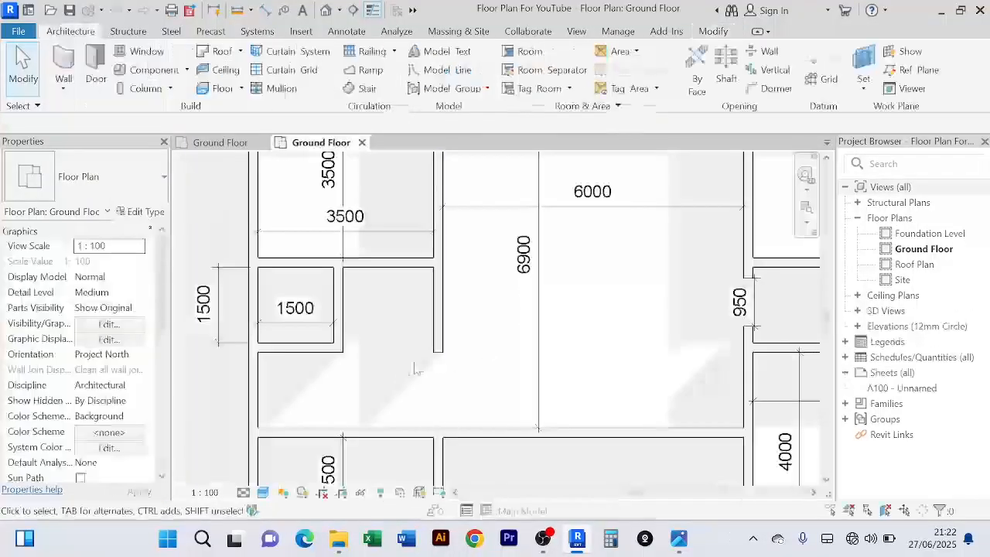
scroll(397, 363, up, 5)
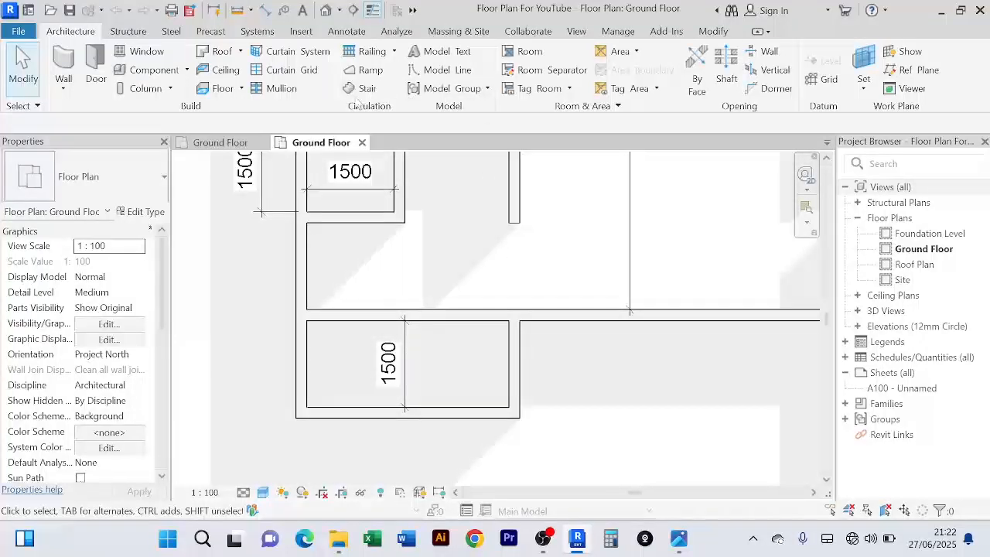
click(264, 13)
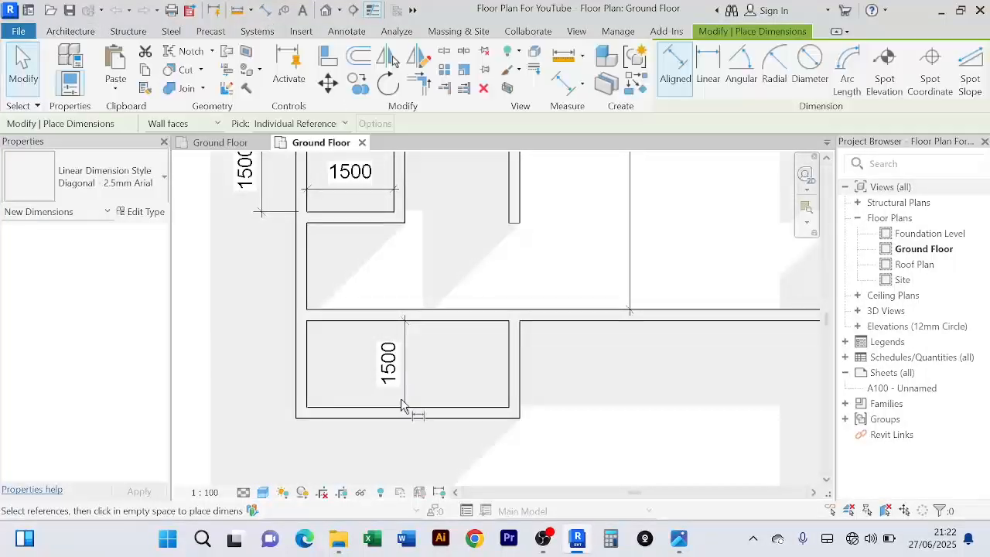
click(315, 374)
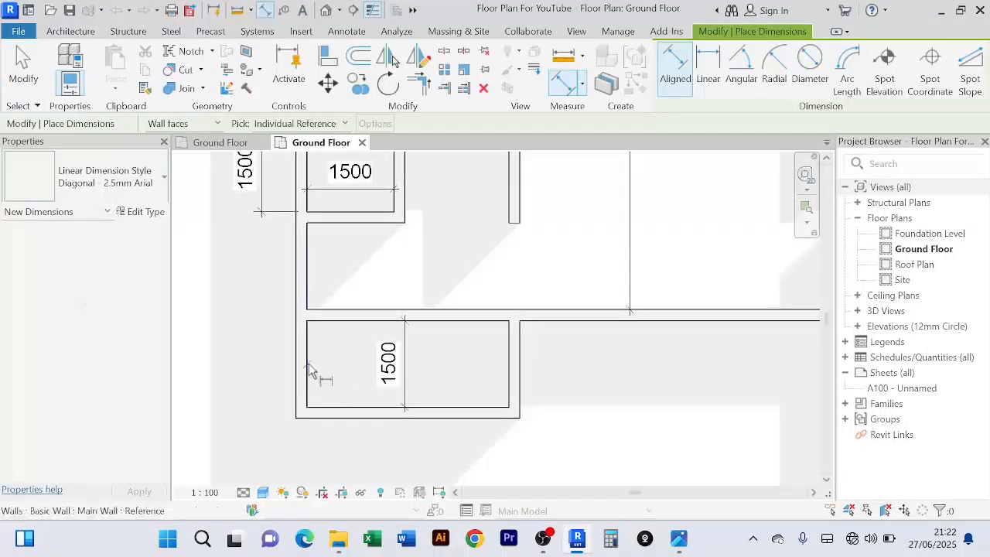
click(509, 387)
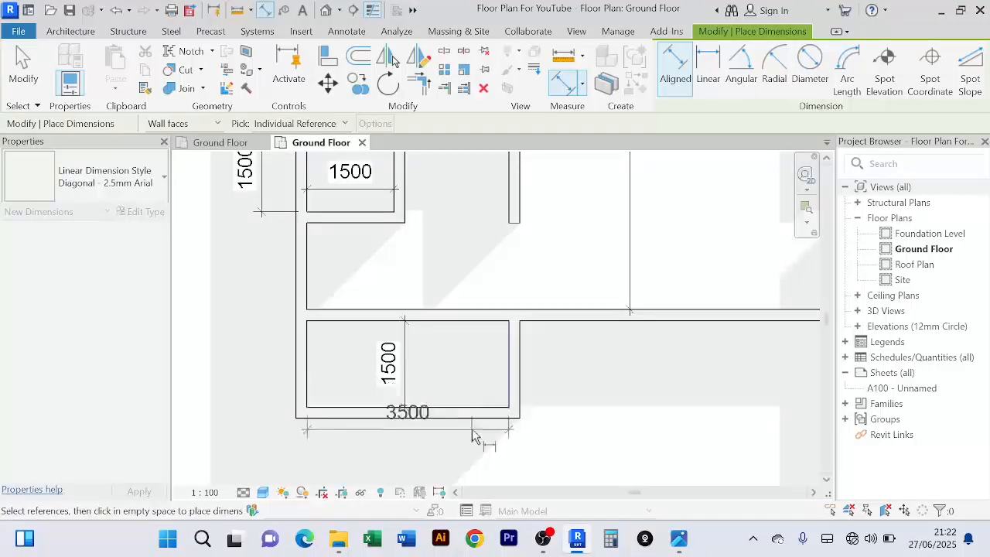
click(473, 439)
right_click(501, 286)
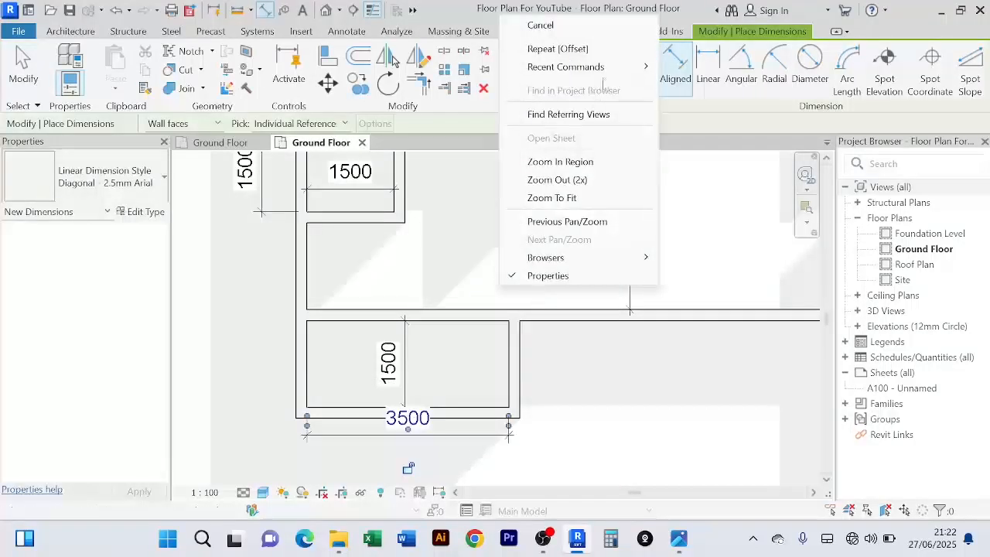
click(557, 24)
Return to the First Bang 1 plan and shorten the new vertical partition's lower end to the horizontal wall below the 1500 room
click(224, 144)
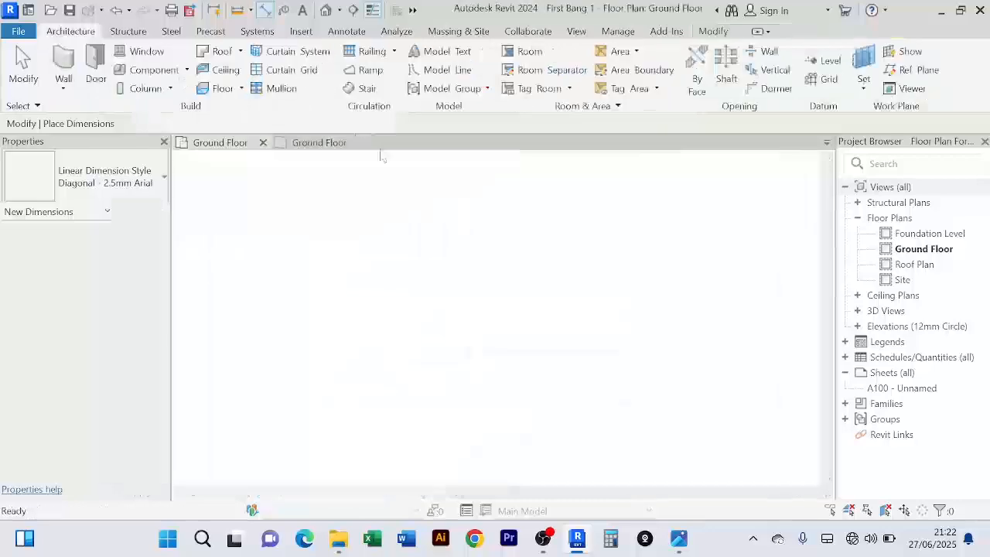
scroll(590, 277, down, 4)
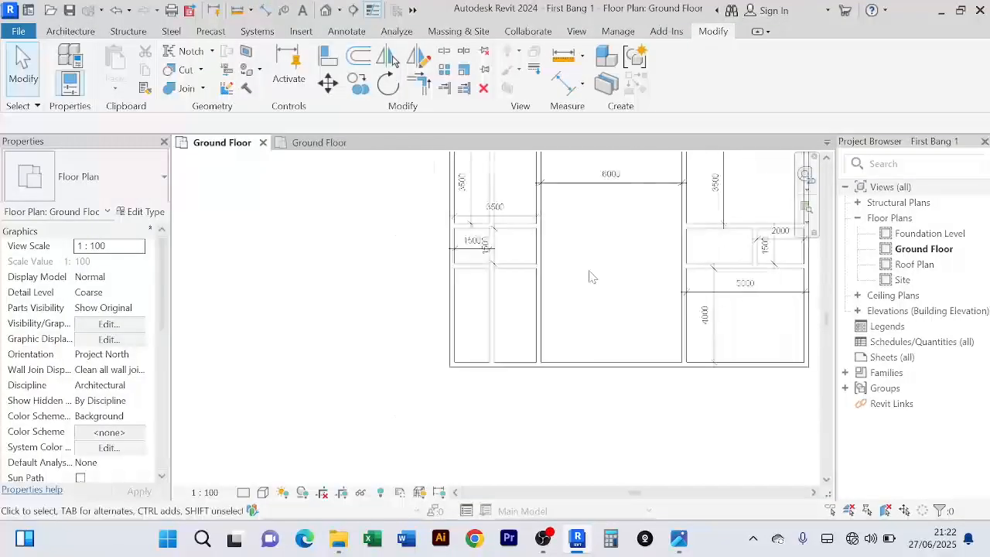
click(486, 379)
scroll(484, 402, up, 3)
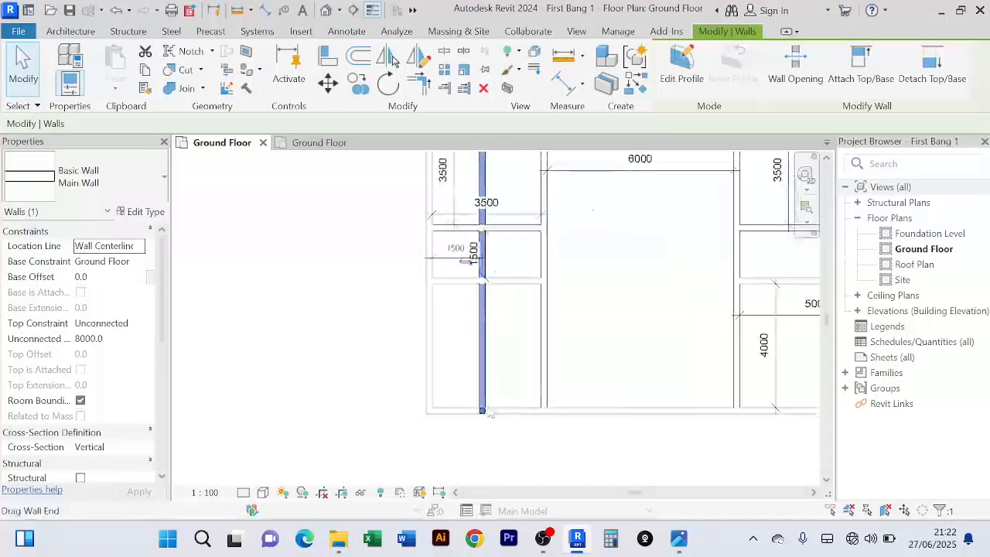
key(r)
key(s)
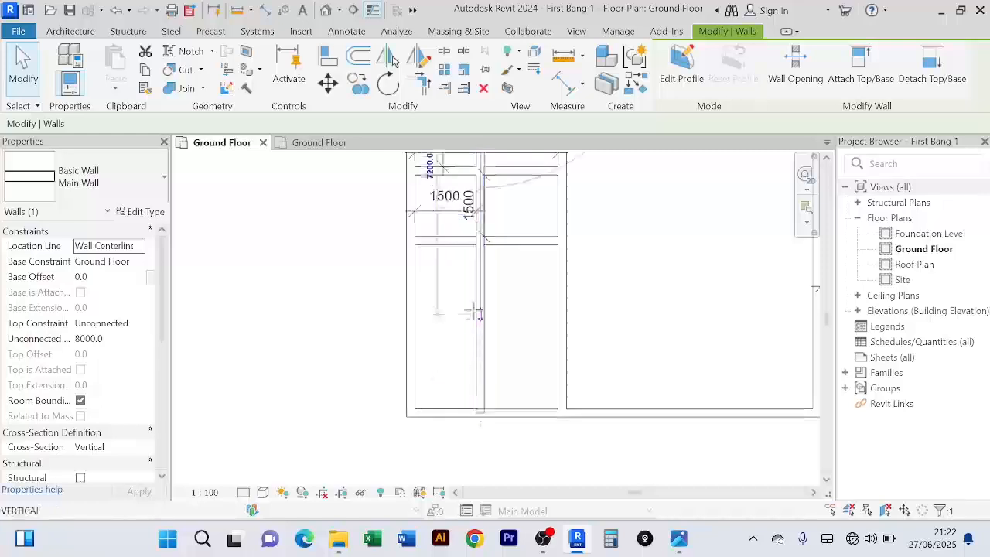
drag(480, 240, 480, 240)
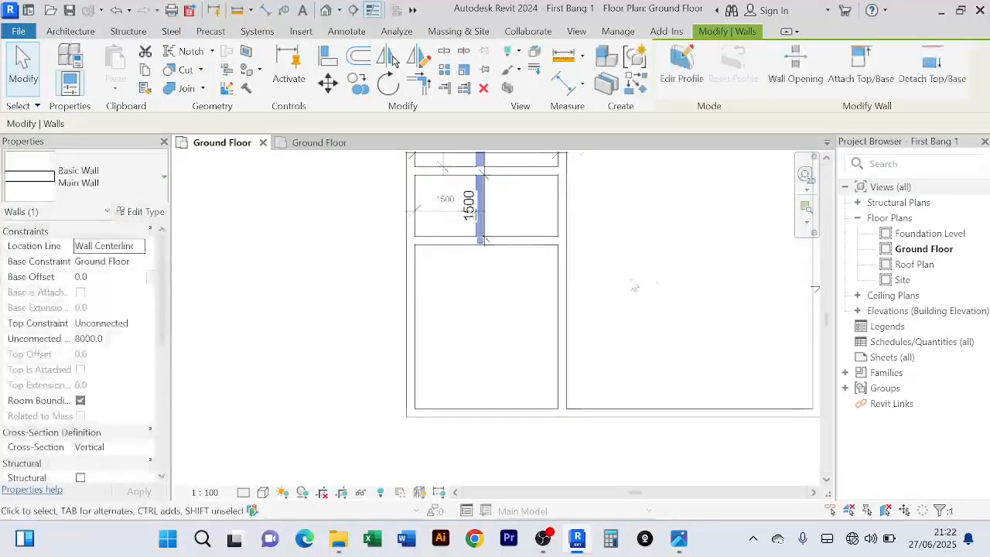
click(634, 283)
scroll(642, 279, down, 2)
middle_drag(644, 279, 587, 314)
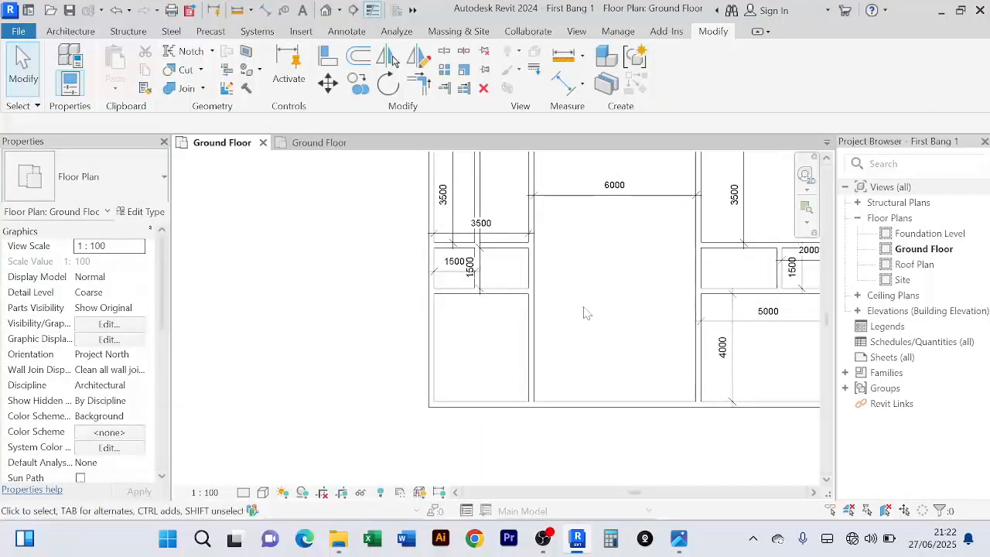
Shorten the wall between the 3500 room and the 6000 hall so its lower end meets the horizontal wall below the 1500 room
scroll(584, 312, up, 1)
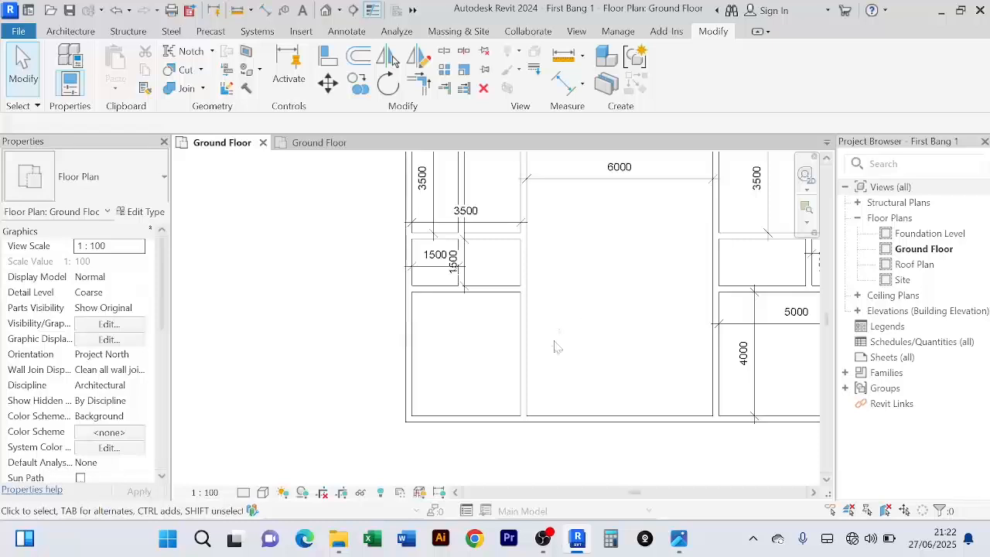
click(525, 414)
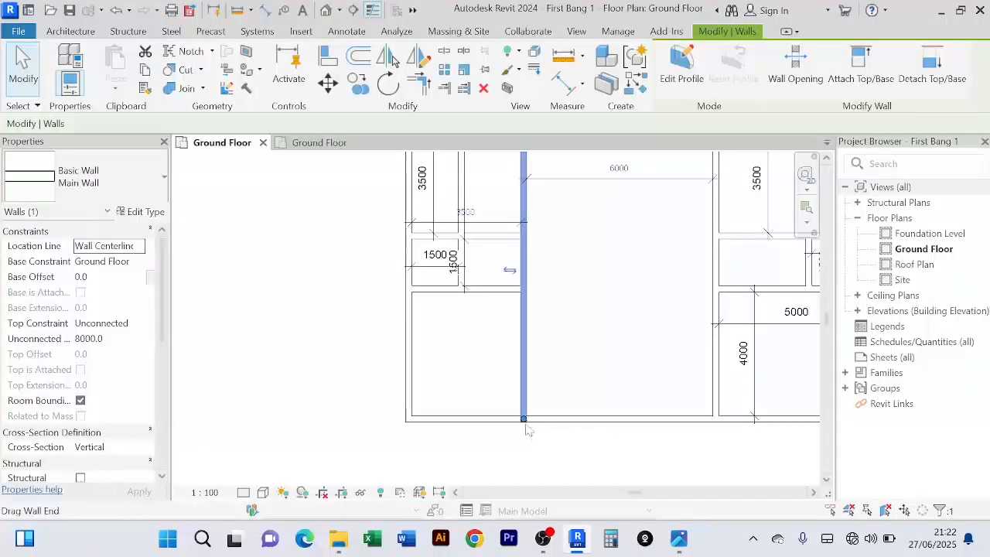
drag(525, 420, 524, 377)
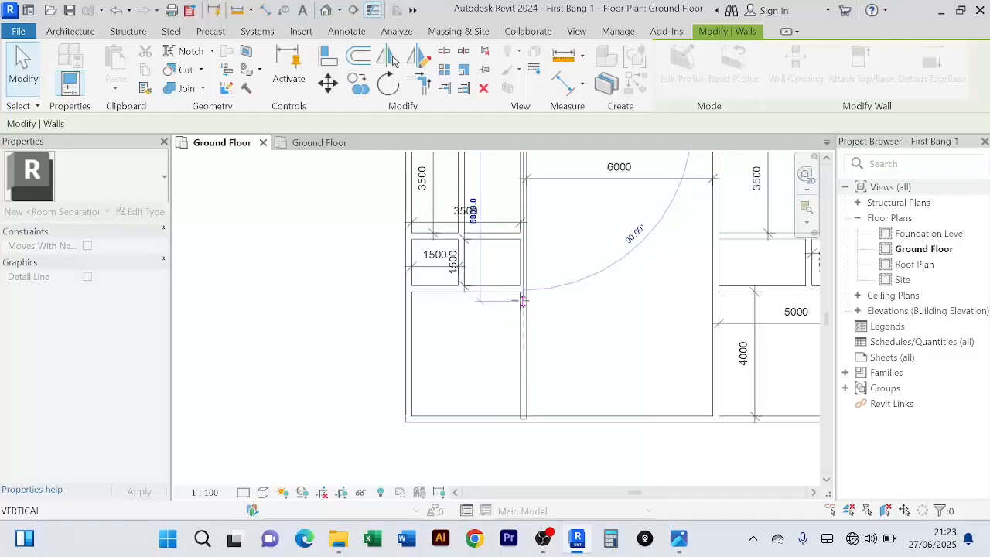
drag(523, 300, 521, 287)
key(Escape)
Trim the horizontal wall below the 1500 room to a corner with that room's vertical partition
scroll(510, 300, up, 2)
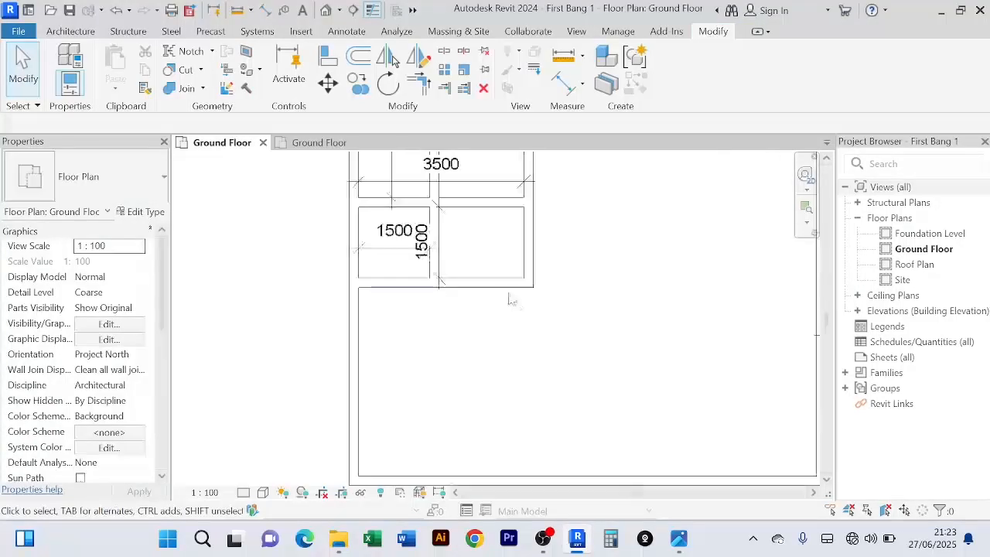
click(504, 283)
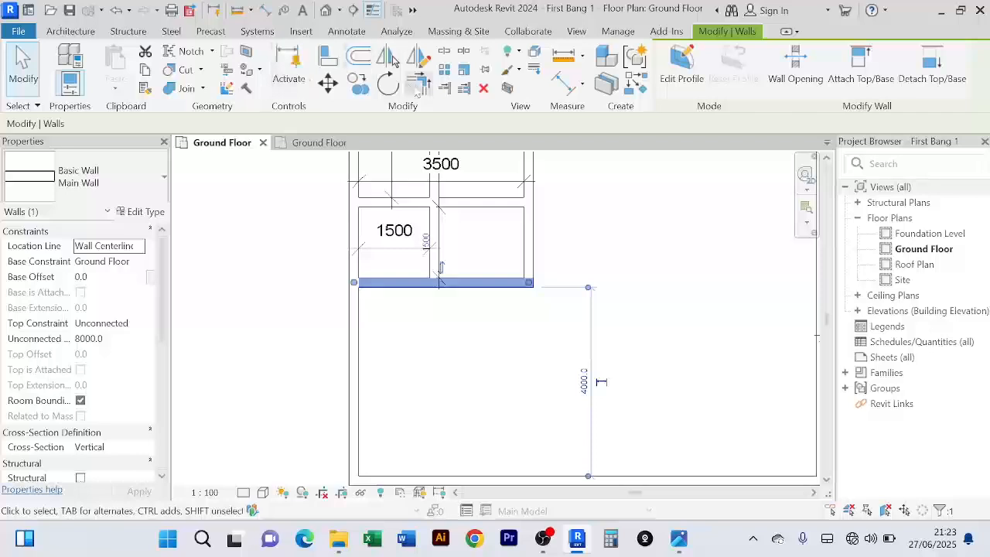
click(418, 83)
scroll(364, 332, up, 2)
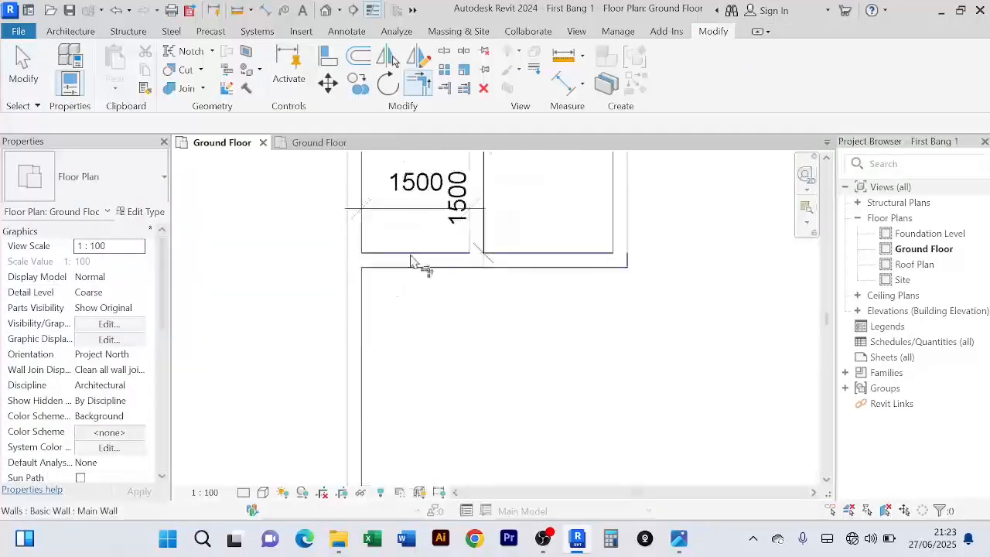
click(410, 265)
click(476, 237)
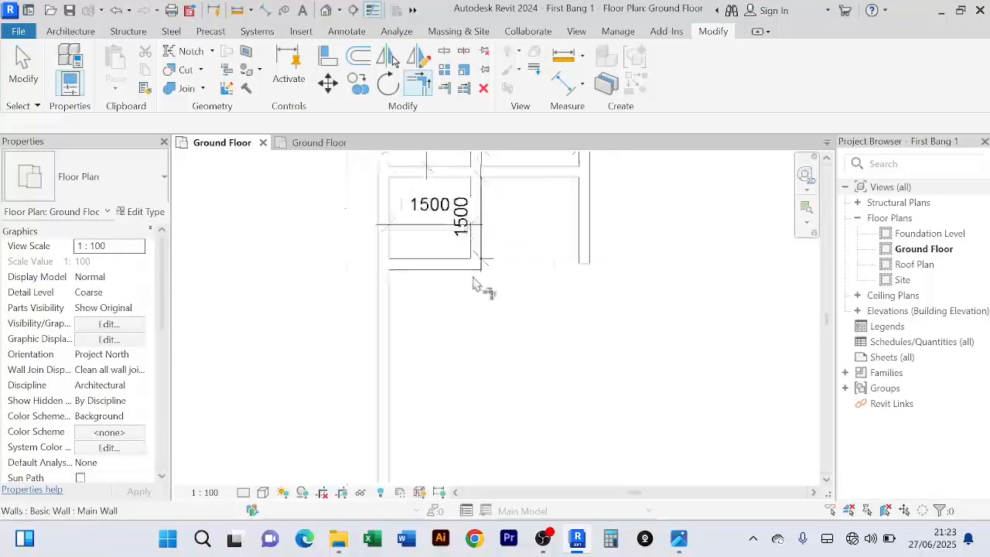
scroll(473, 318, down, 2)
right_click(261, 250)
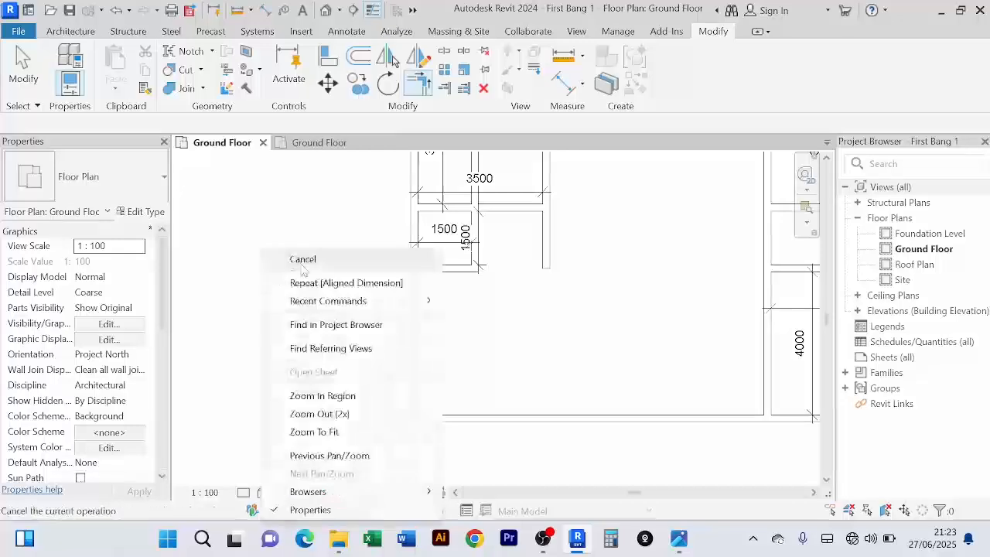
right_click(277, 215)
click(287, 236)
scroll(279, 263, down, 3)
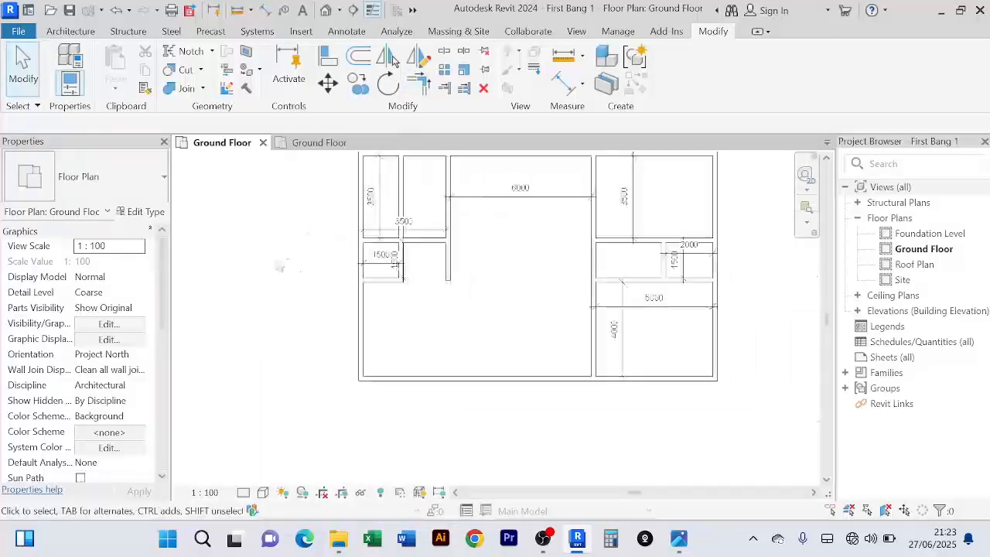
scroll(400, 315, up, 4)
scroll(402, 316, down, 3)
middle_drag(410, 326, 405, 320)
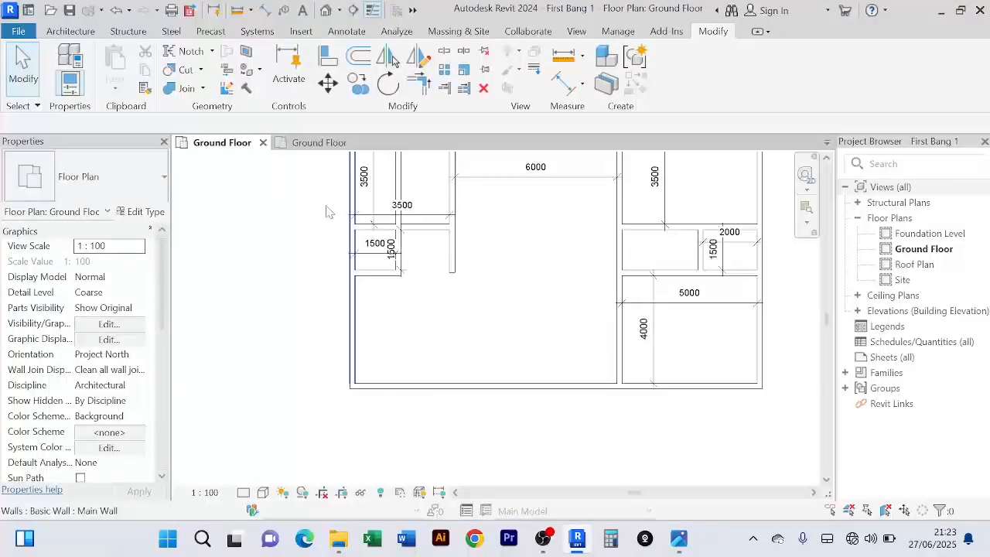
Switch to the reference Ground Floor plan and dimension the clear distance between the wall below the 1500 room and the hall's lower wall
click(320, 144)
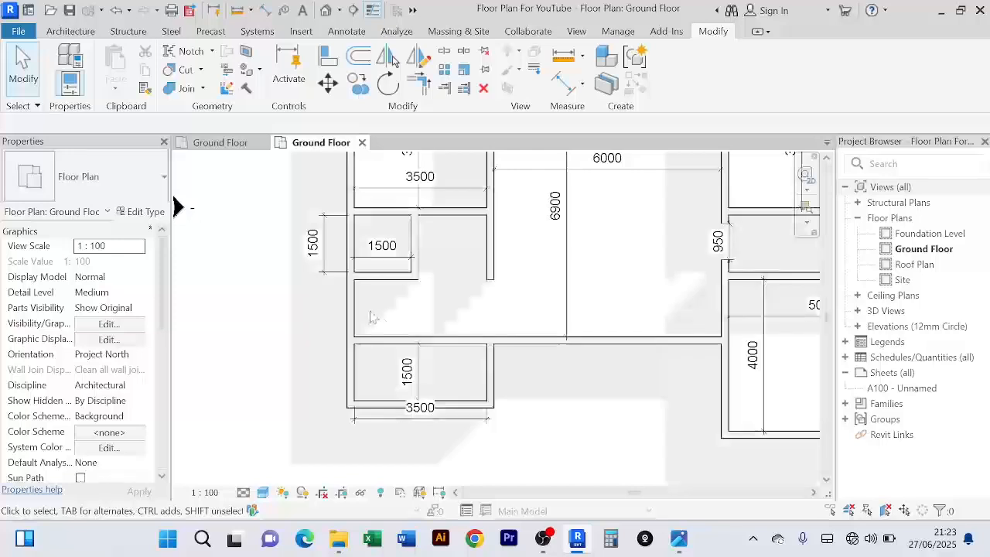
click(564, 83)
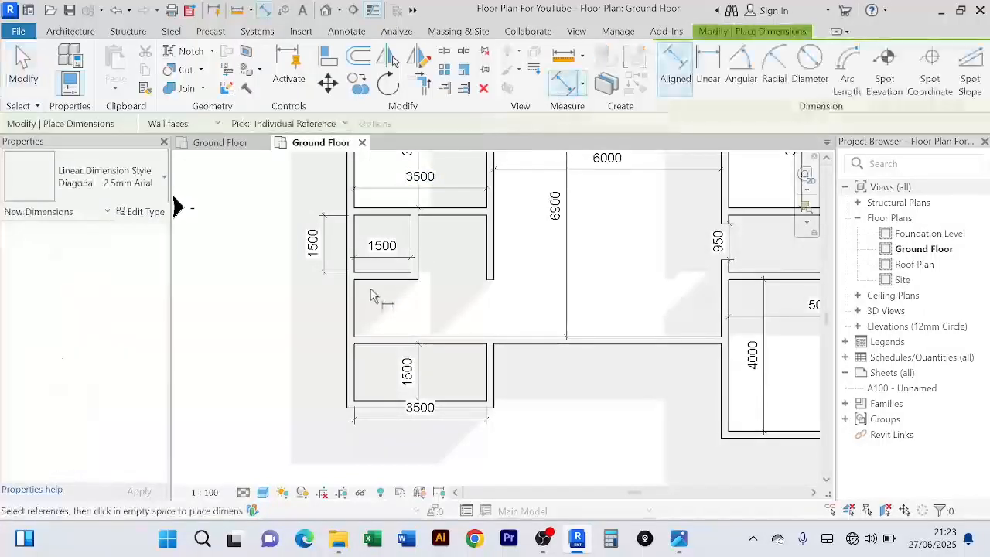
click(385, 339)
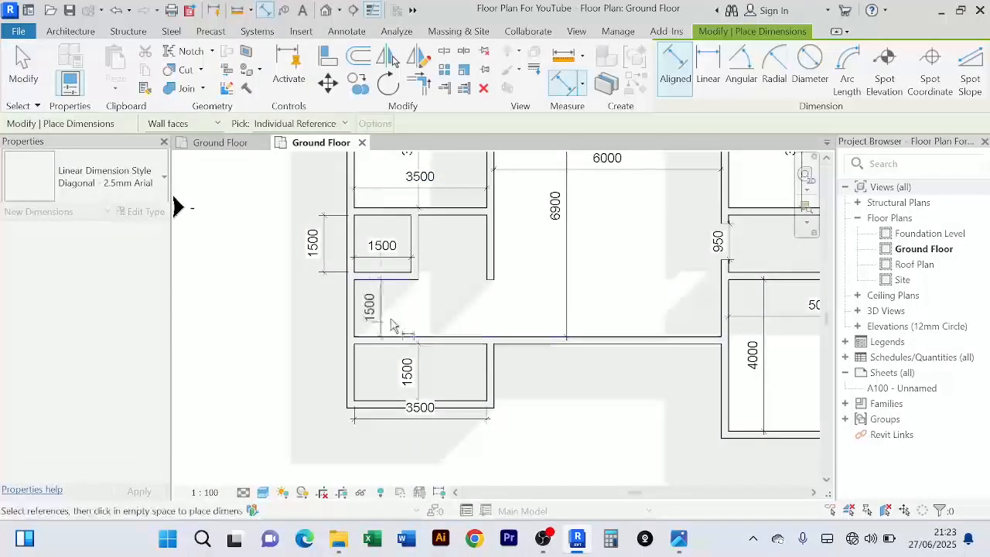
click(422, 313)
scroll(453, 335, down, 2)
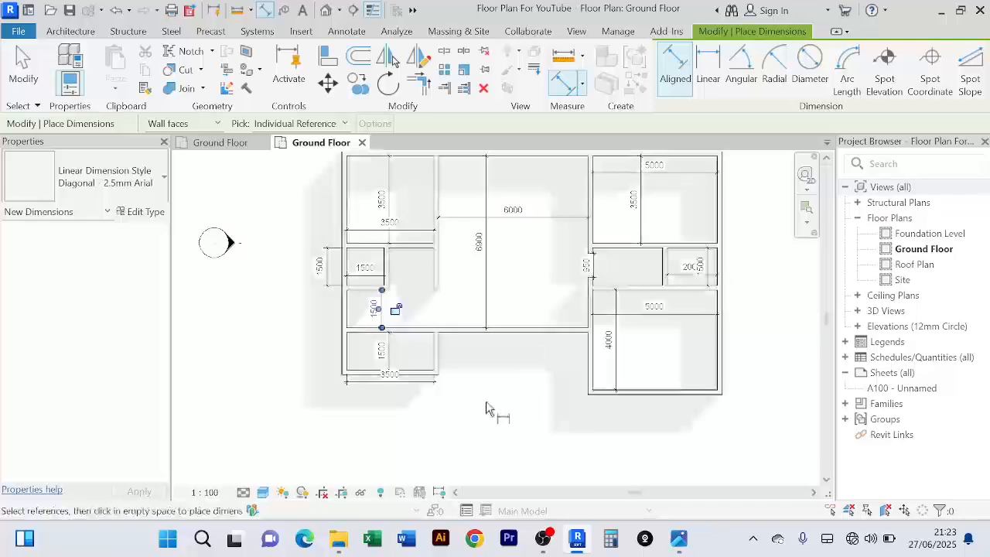
right_click(487, 398)
click(526, 140)
right_click(516, 403)
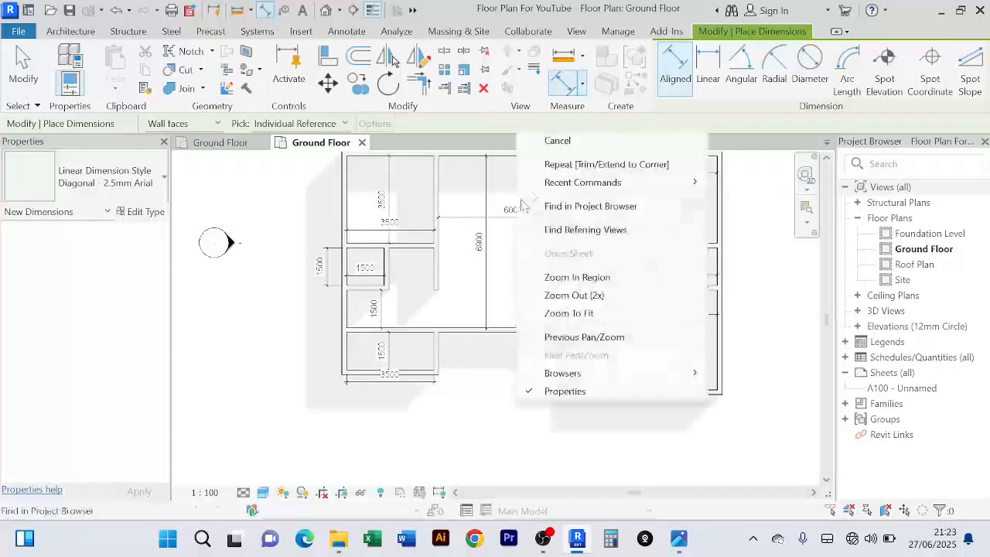
click(545, 139)
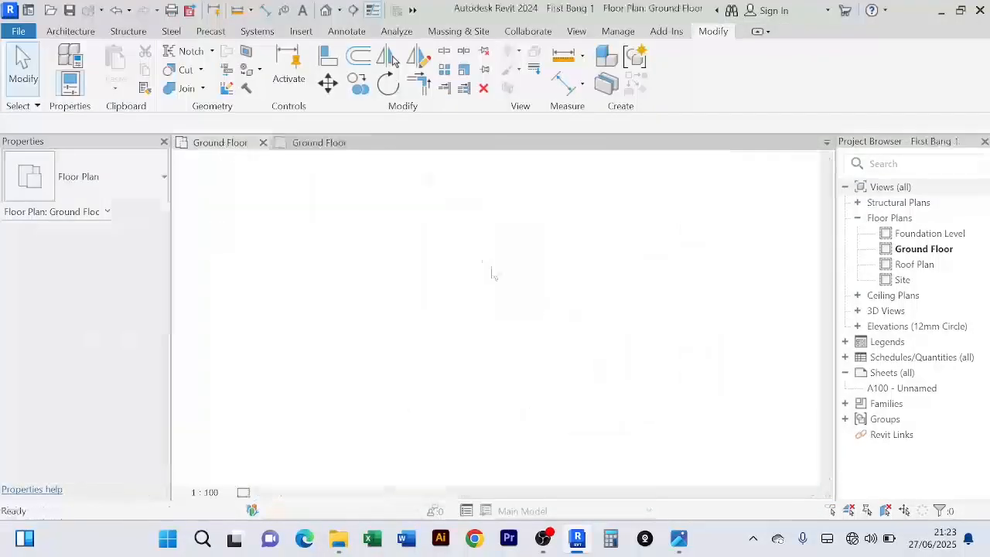
Return to the First Bang 1 plan and offset a copy of the short wall below the 1500 room downward by 1500
scroll(540, 346, up, 2)
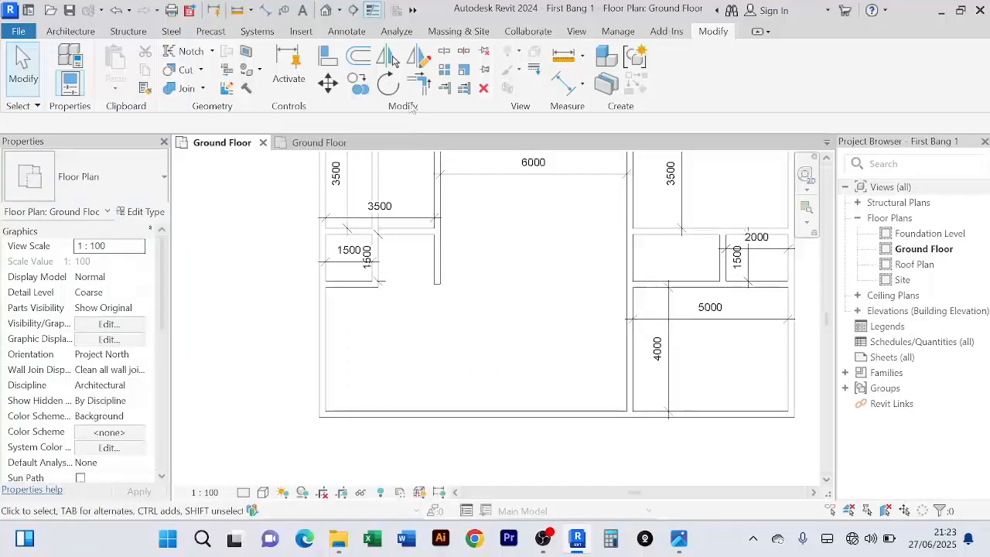
click(359, 59)
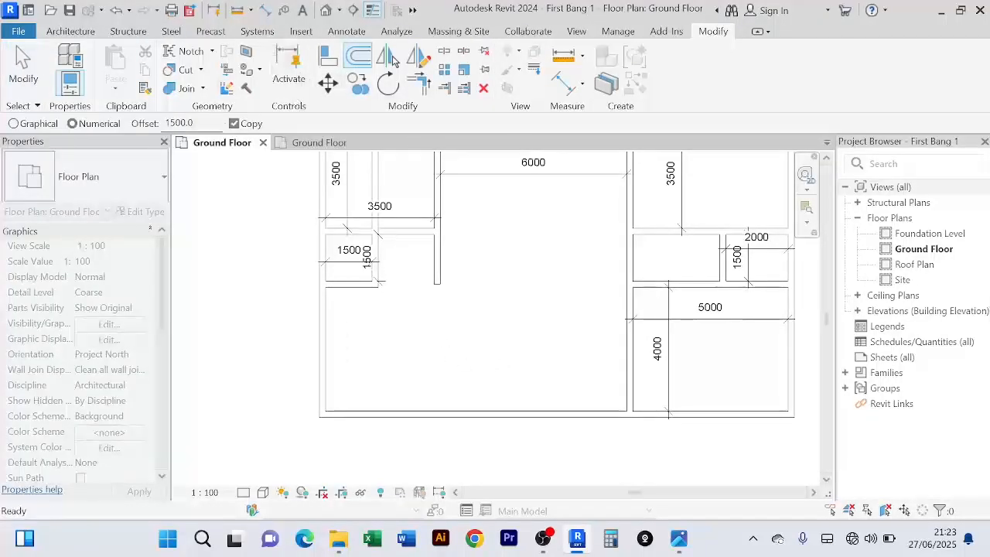
scroll(315, 257, up, 2)
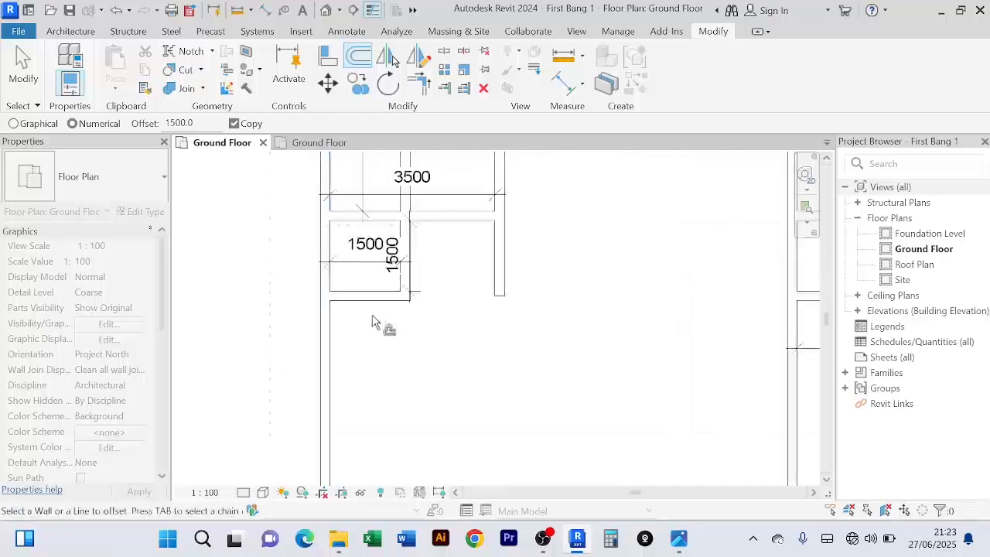
right_click(231, 245)
click(270, 248)
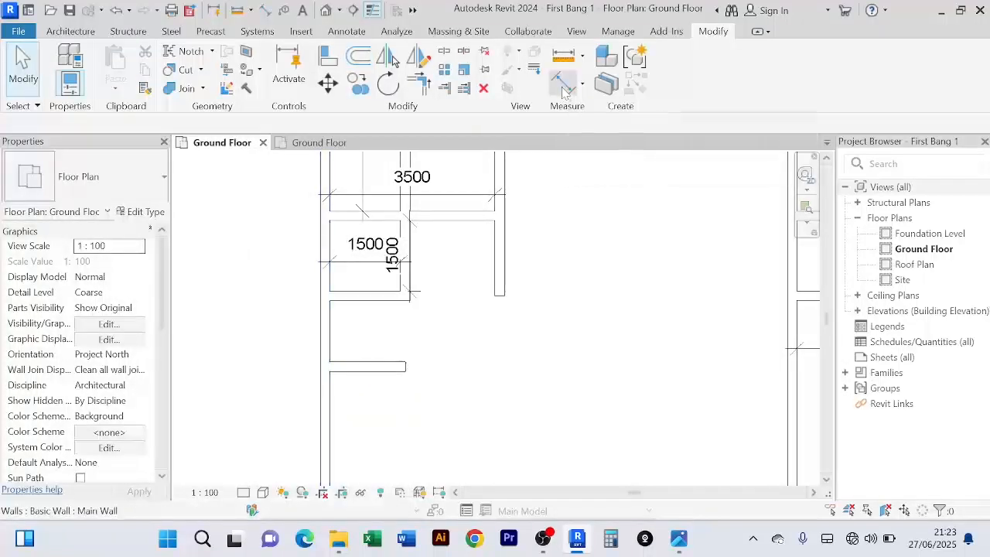
Dimension the clear distance between the wall below the 1500 room and its new copy, face to face
click(564, 87)
click(386, 304)
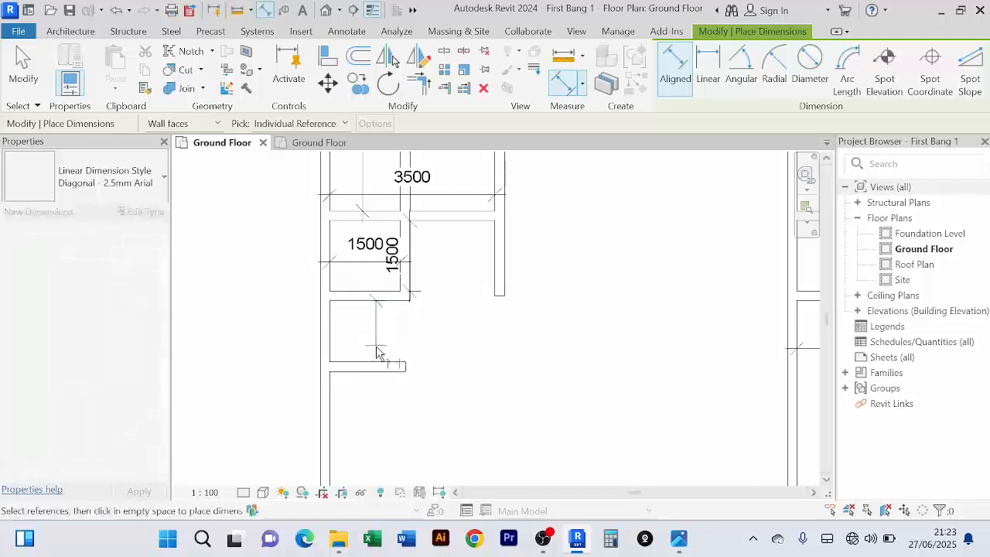
scroll(375, 362, up, 2)
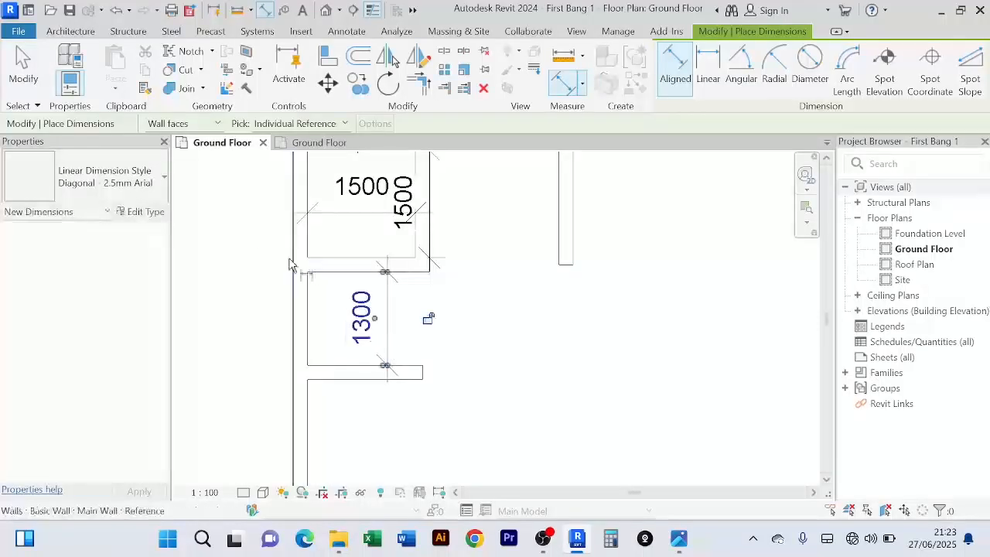
right_click(257, 229)
click(293, 242)
right_click(229, 215)
click(257, 219)
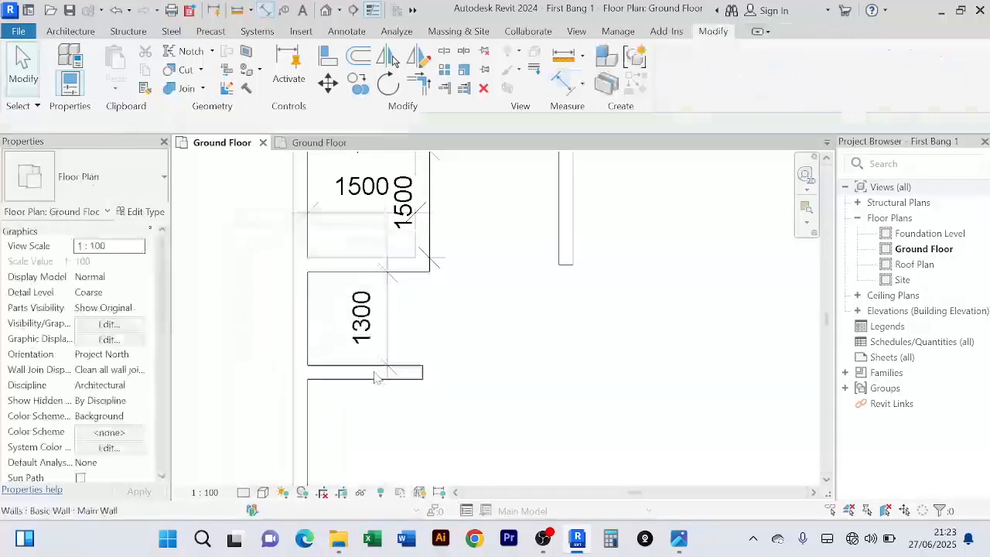
Set the clear distance between the wall below the 1500 room and its copy to 1500
click(379, 372)
scroll(368, 333, up, 3)
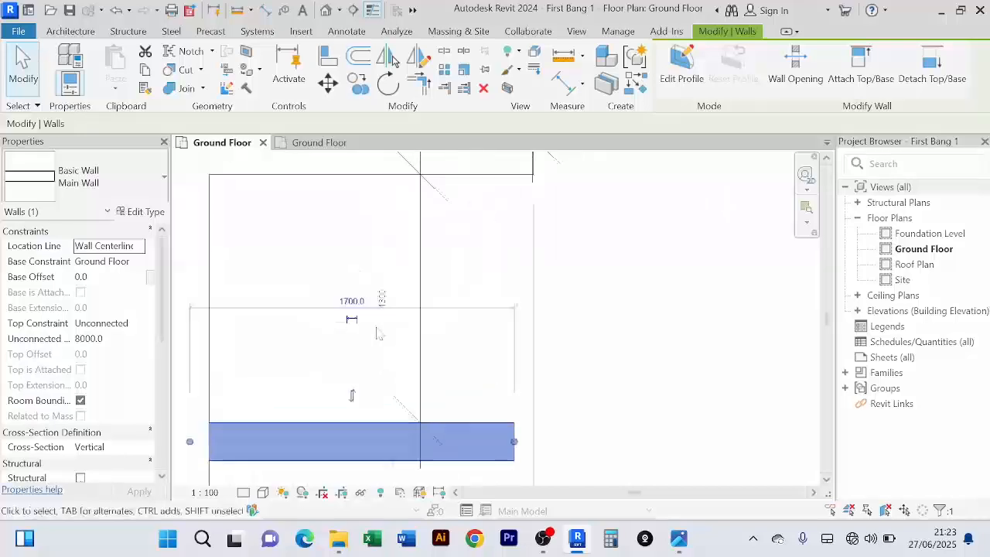
click(360, 283)
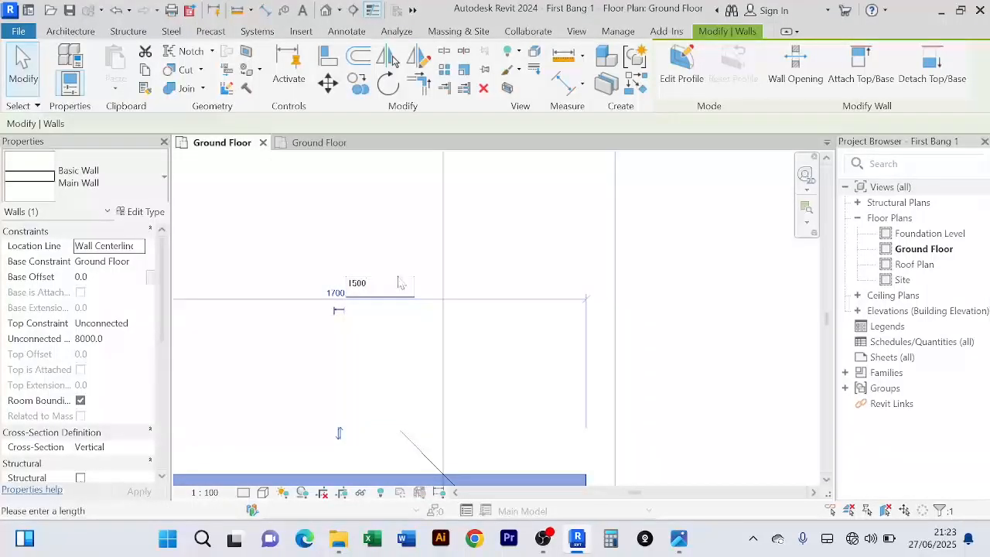
key(Return)
scroll(464, 290, down, 5)
click(585, 316)
scroll(586, 316, down, 3)
middle_drag(588, 317, 555, 314)
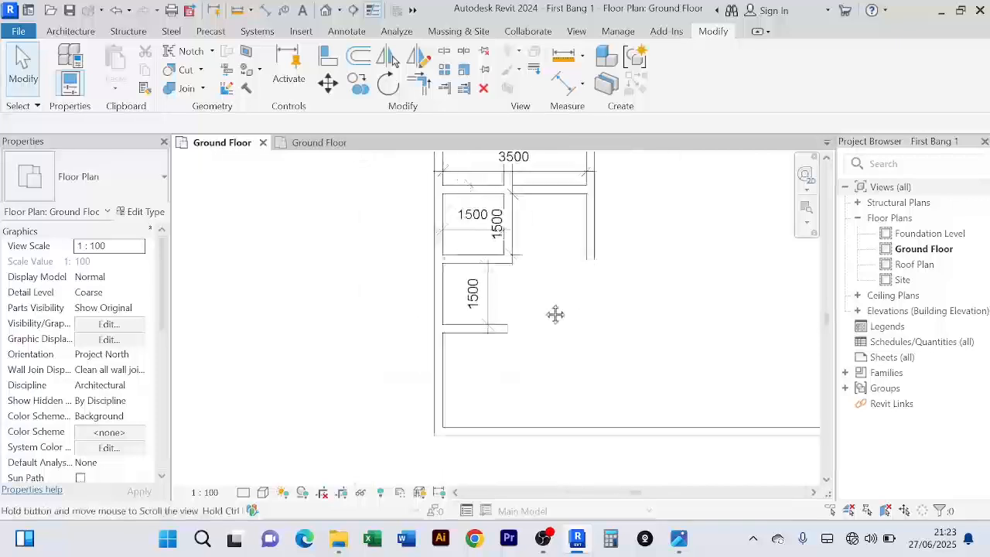
Check the lowest projecting room in the reference plan, return to First Bang 1 and offset a copy of the newest short wall 1500 downward
click(321, 143)
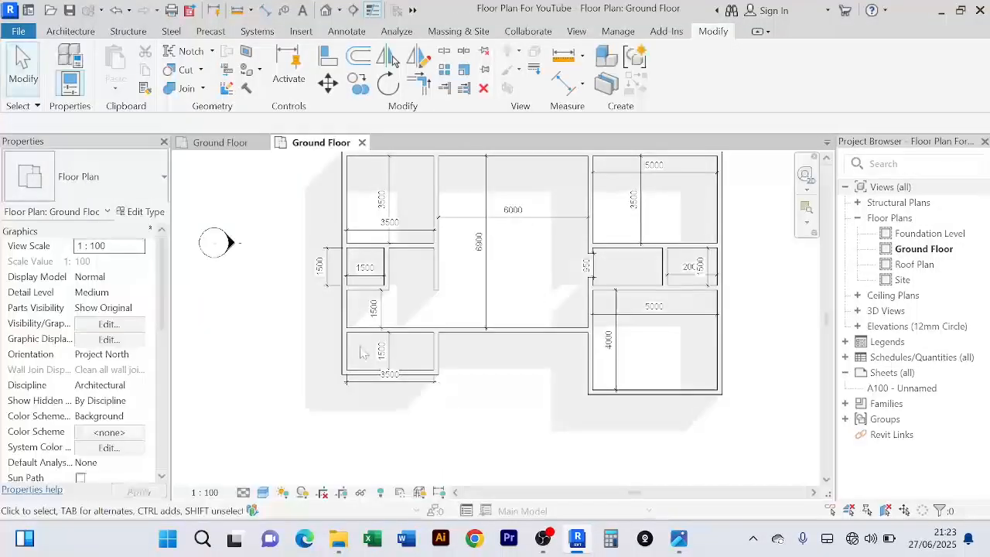
scroll(364, 353, up, 3)
click(220, 142)
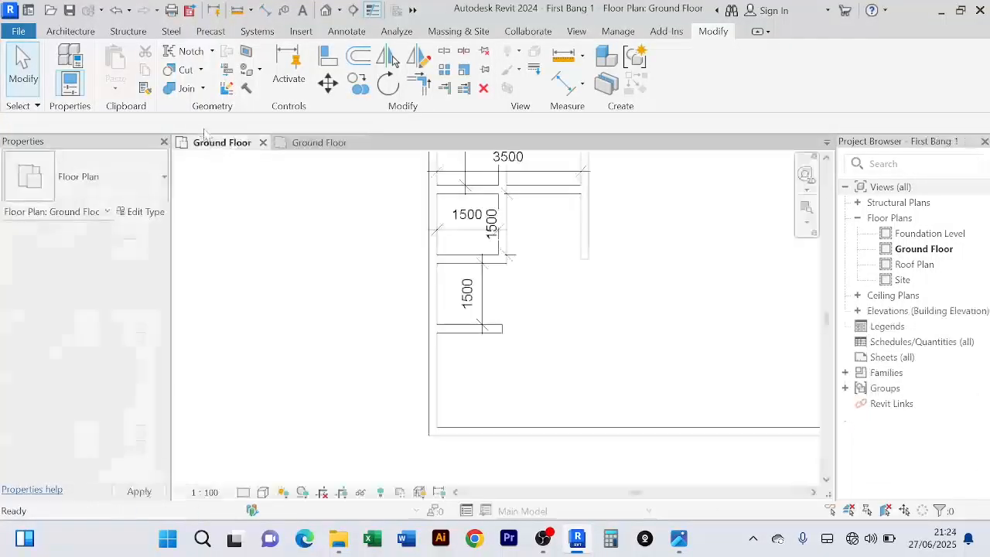
scroll(283, 218, down, 2)
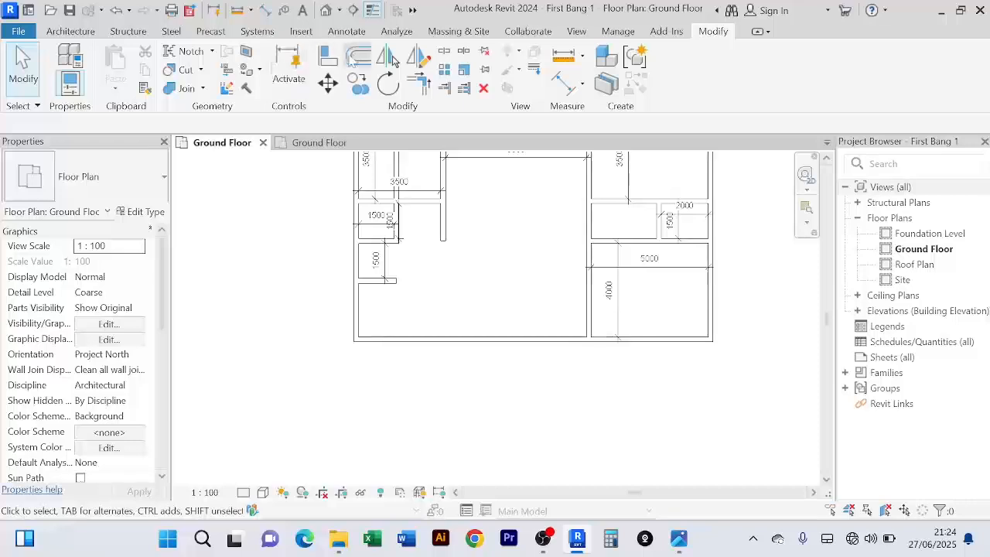
key(o)
key(f)
scroll(409, 285, up, 4)
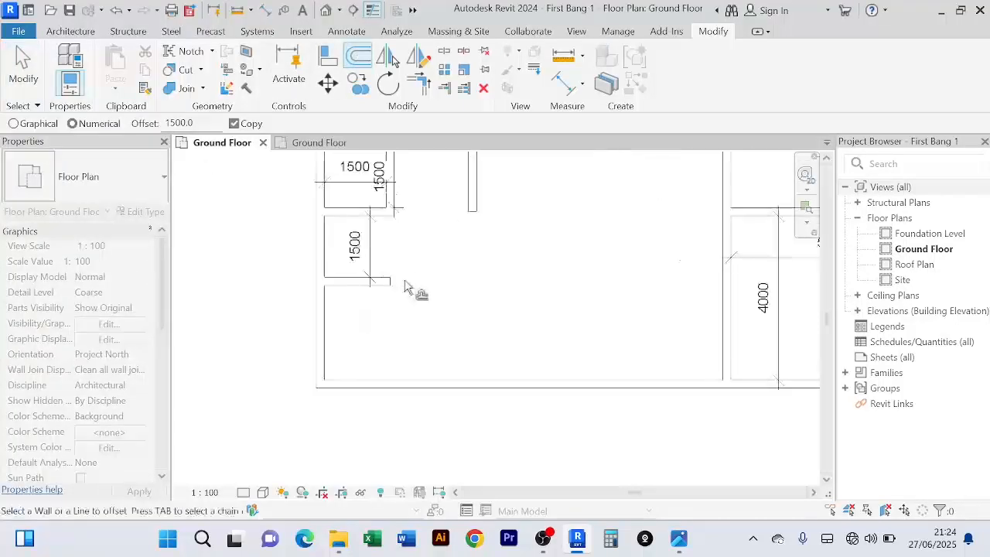
right_click(195, 218)
click(223, 223)
right_click(220, 192)
click(226, 203)
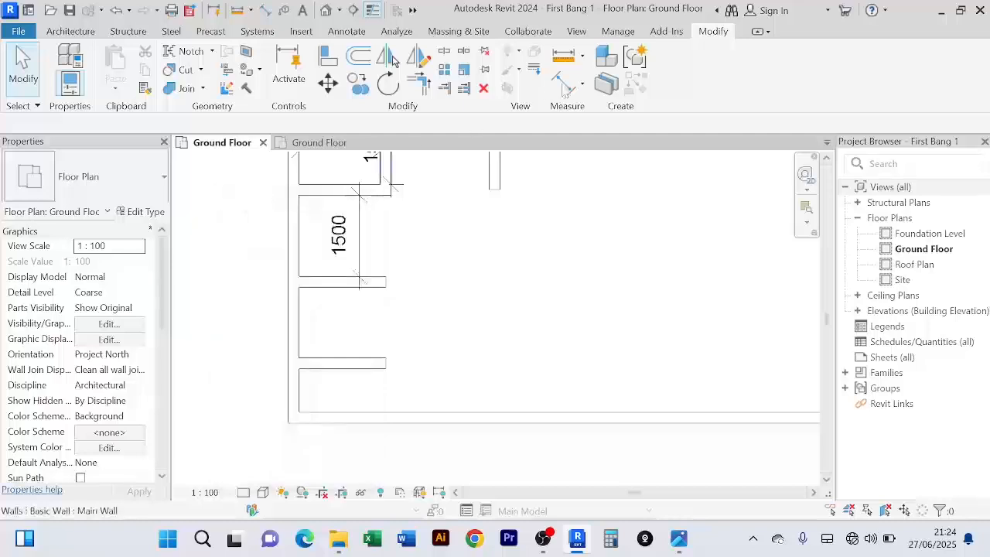
Dimension the clear distance between the two lowest short horizontal walls, face to face
click(564, 83)
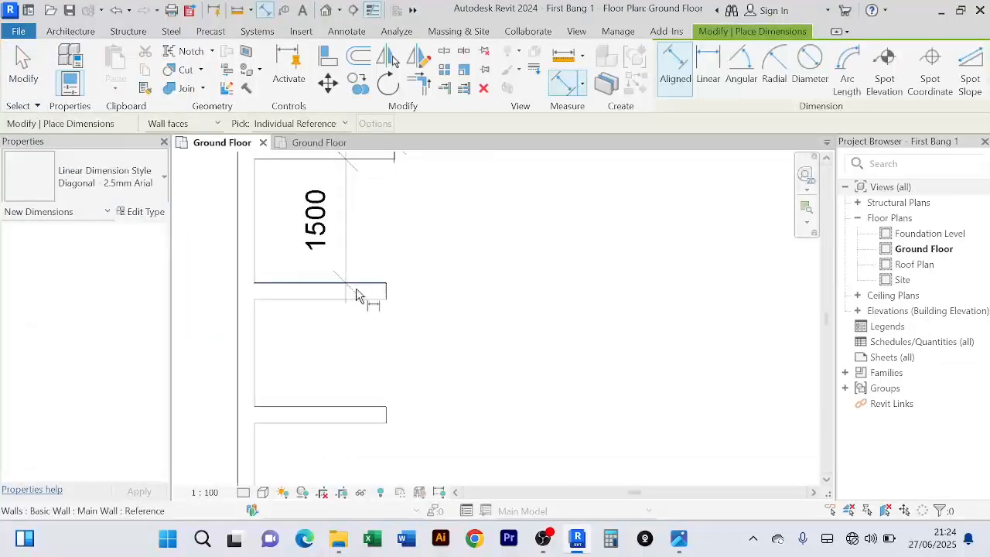
click(315, 306)
click(328, 414)
click(334, 411)
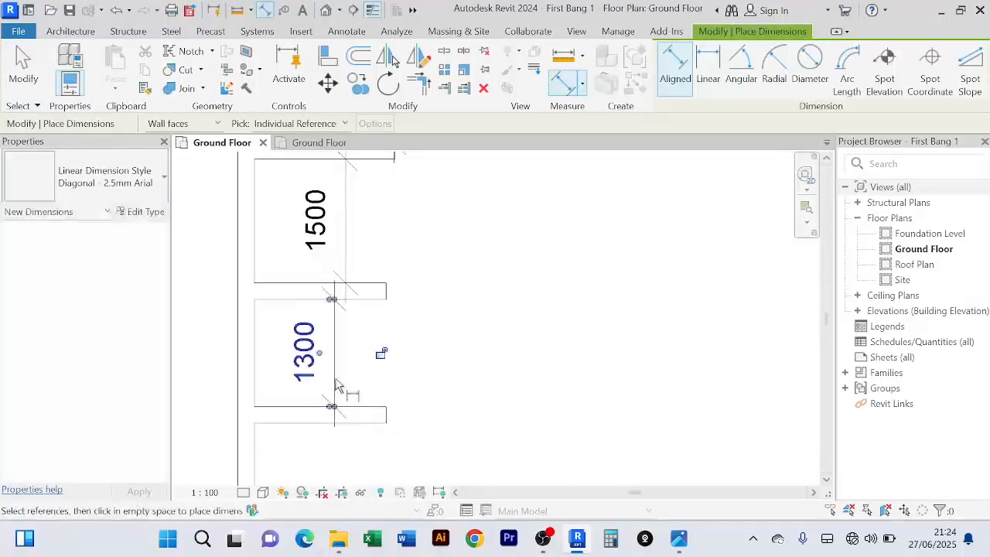
right_click(450, 214)
click(469, 218)
scroll(483, 225, down, 2)
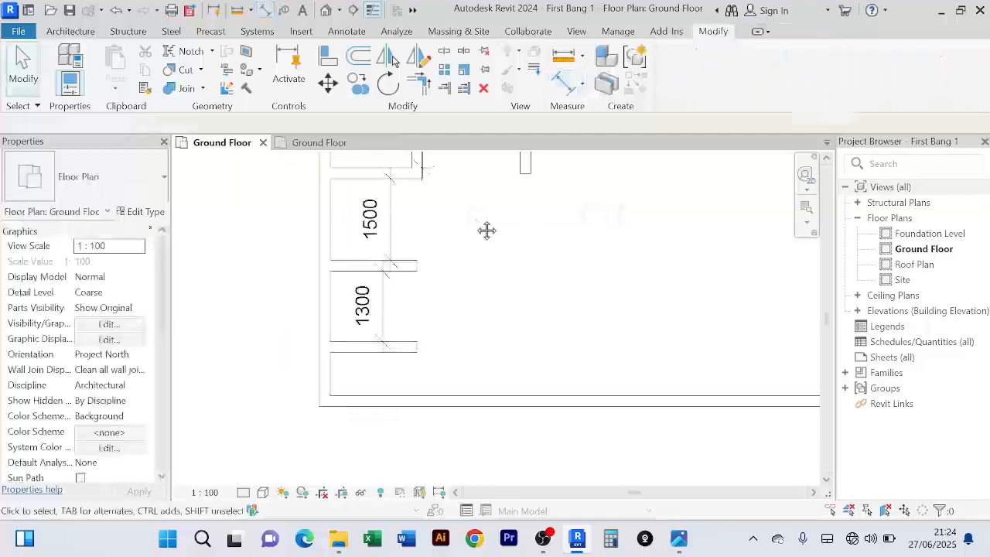
Set the clear distance between the two lowest short horizontal walls to 1500 by moving the lower one
click(418, 347)
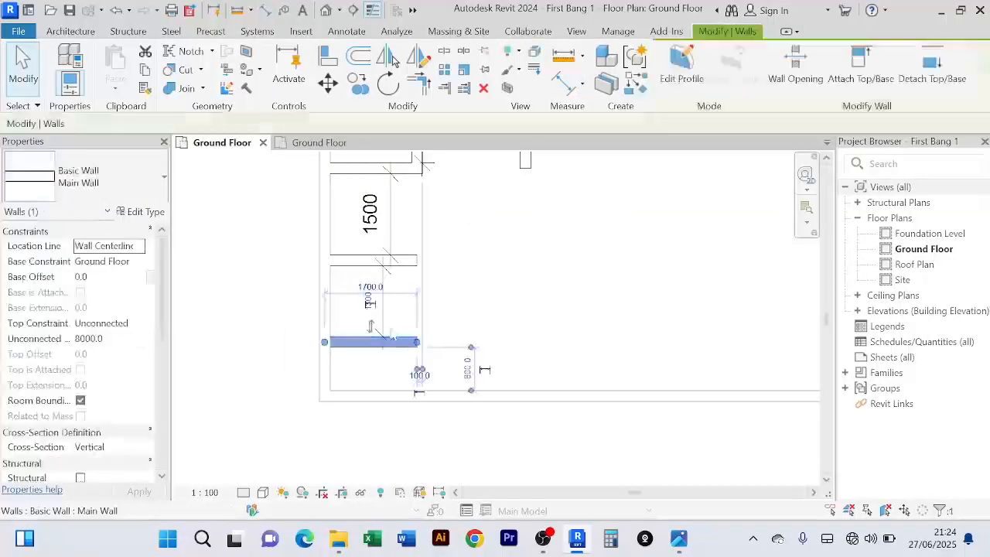
scroll(418, 363, up, 5)
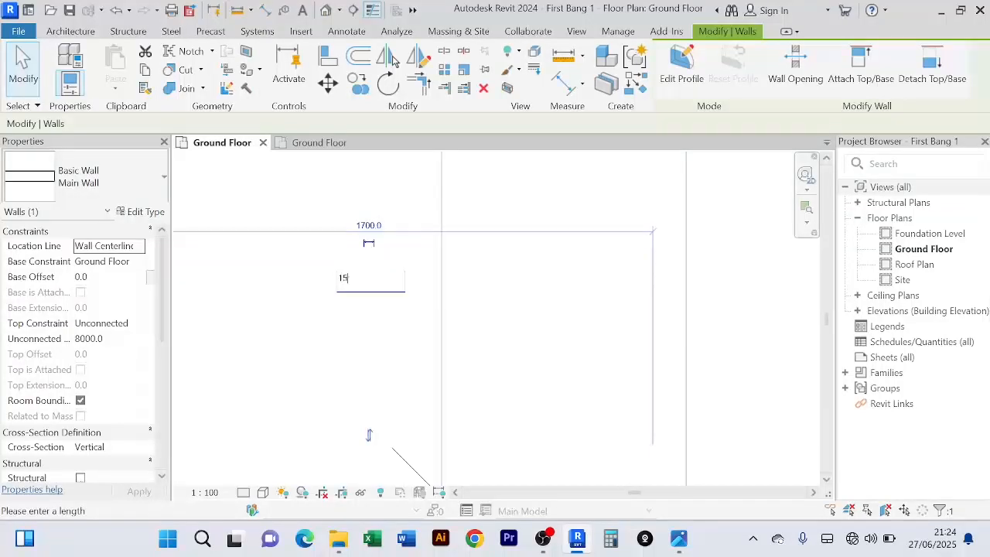
key(Return)
scroll(388, 277, down, 4)
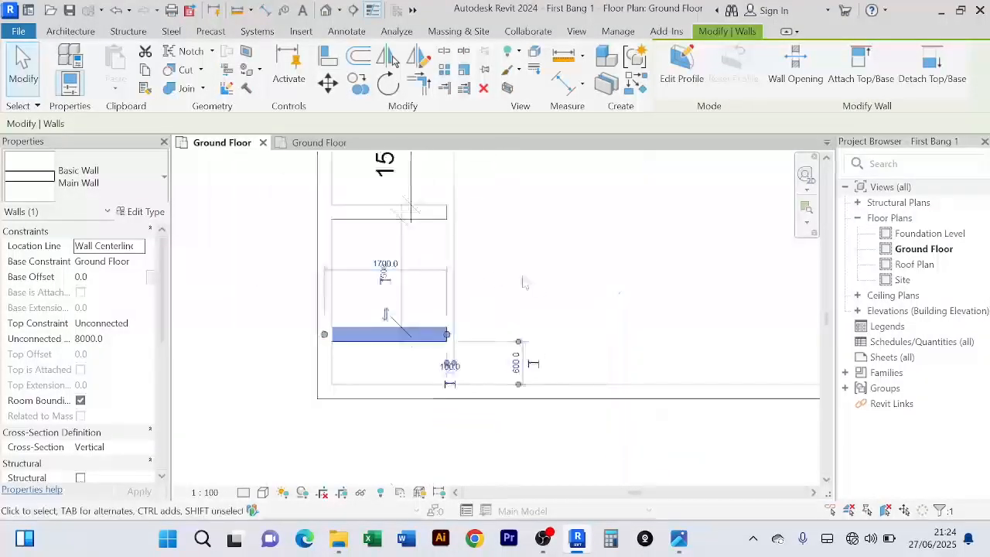
click(544, 284)
scroll(556, 285, down, 1)
middle_drag(557, 286, 501, 306)
scroll(526, 262, down, 3)
scroll(532, 264, down, 1)
scroll(503, 276, up, 3)
scroll(503, 283, down, 2)
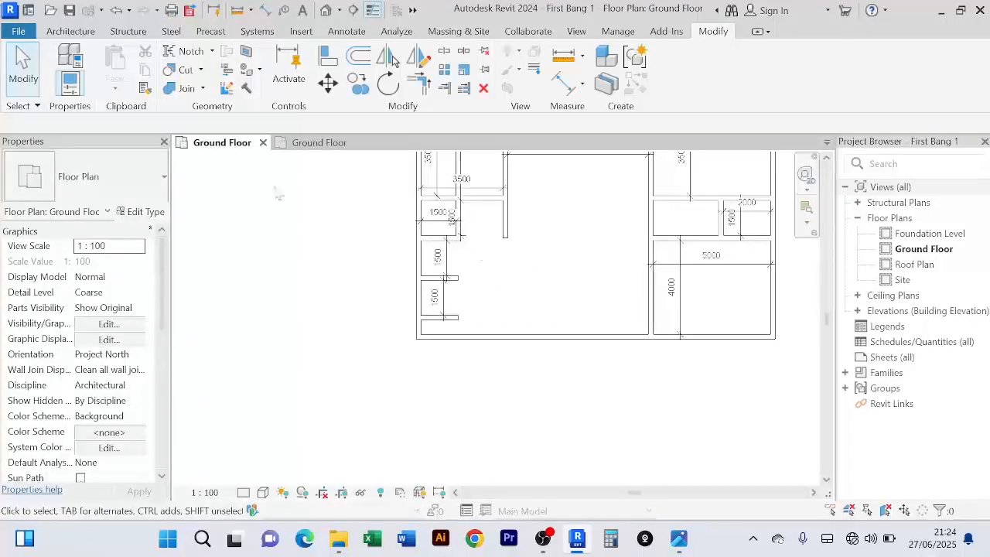
Check the lowest projecting room in the reference plan and return to the First Bang 1 ground floor plan
click(319, 143)
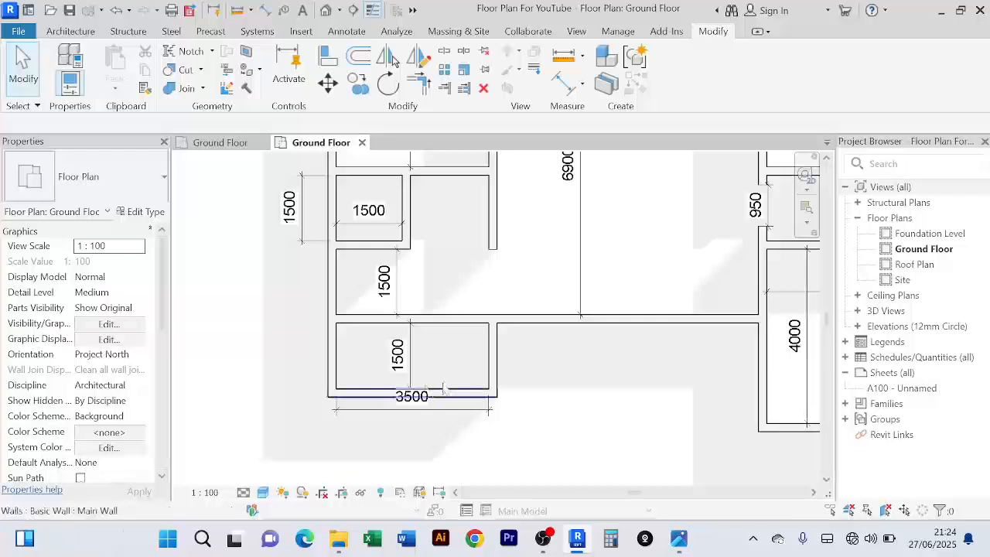
scroll(448, 383, up, 2)
click(220, 142)
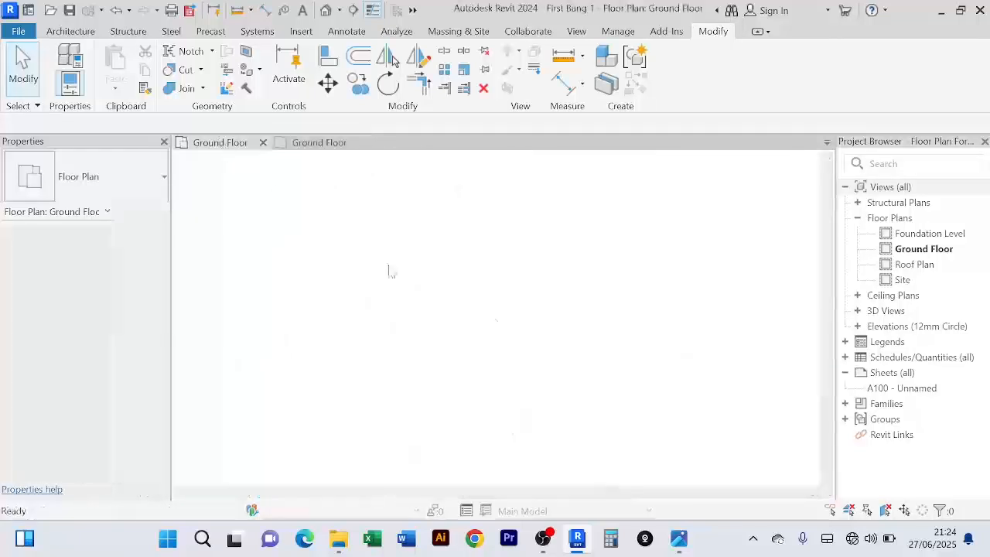
scroll(526, 309, up, 2)
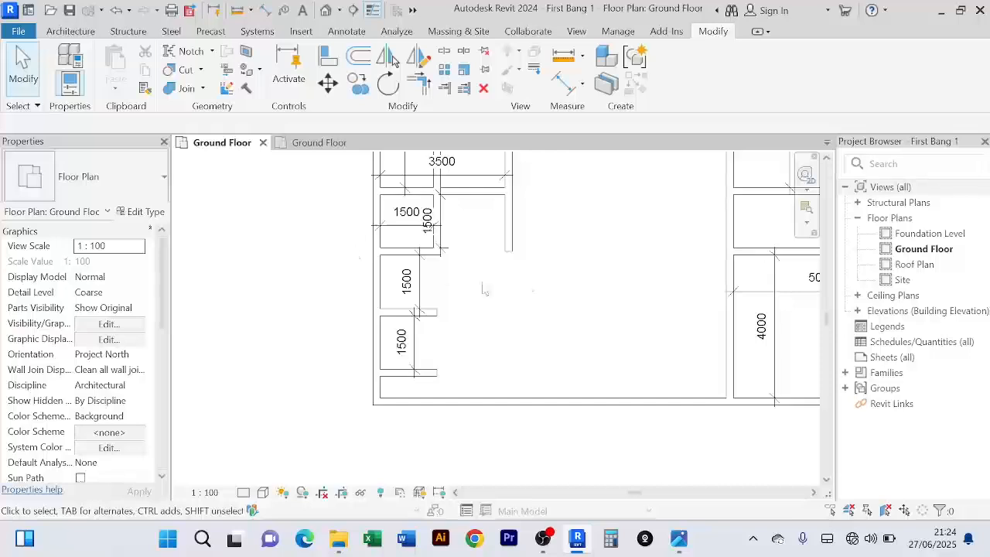
scroll(464, 290, down, 2)
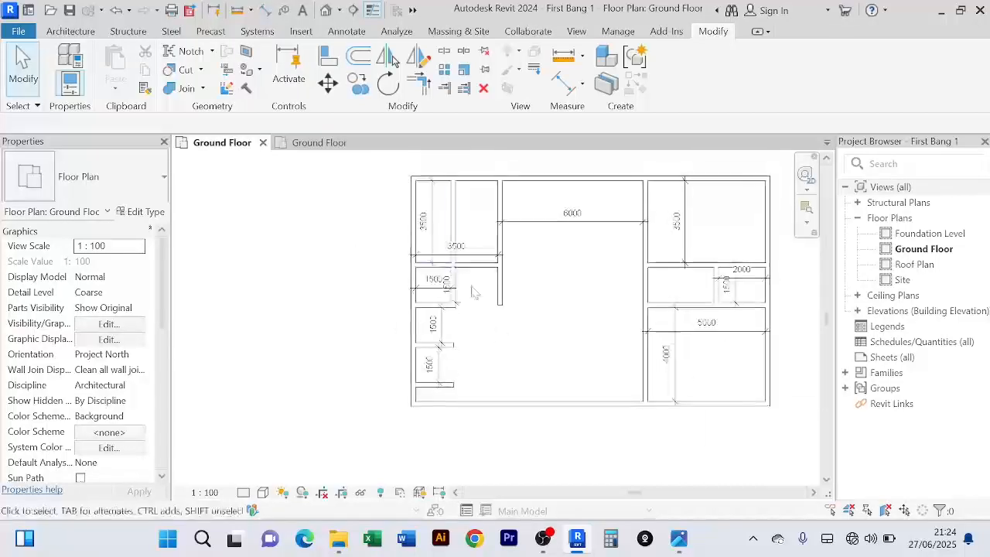
Join the right wall of the 3500 wide room and the lowest short wall into a corner with Trim/Extend to Corner
scroll(447, 297, up, 4)
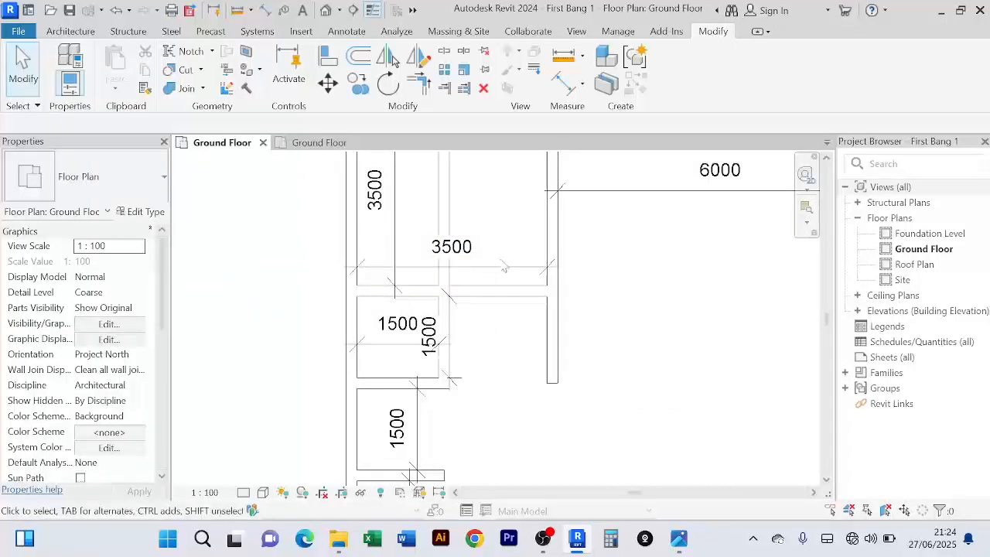
scroll(591, 298, down, 1)
middle_drag(600, 307, 586, 274)
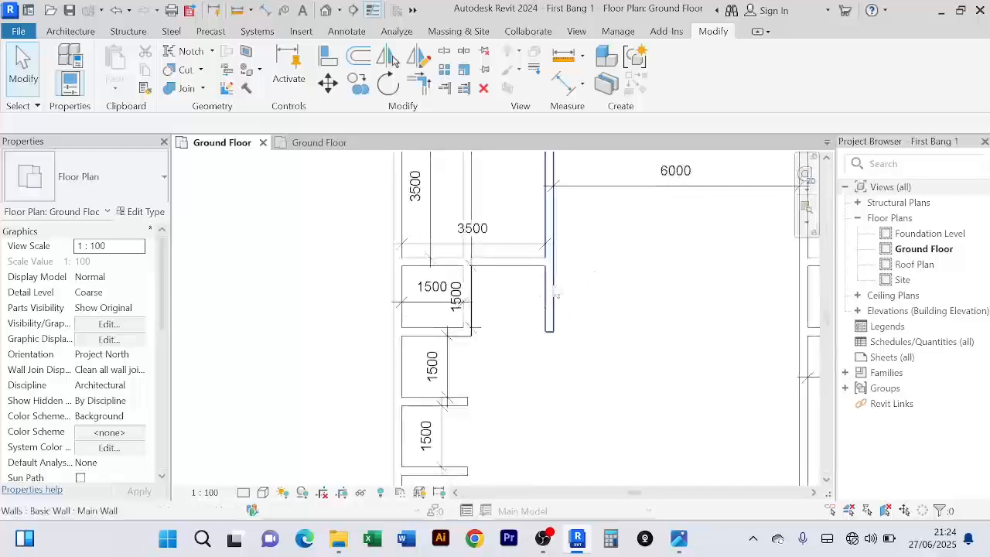
middle_drag(558, 442, 540, 396)
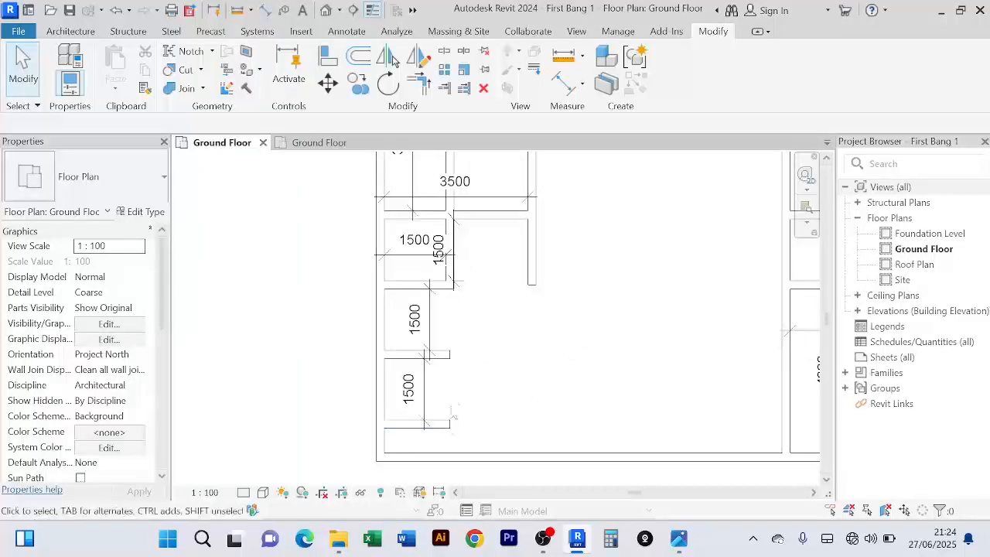
click(423, 86)
click(539, 277)
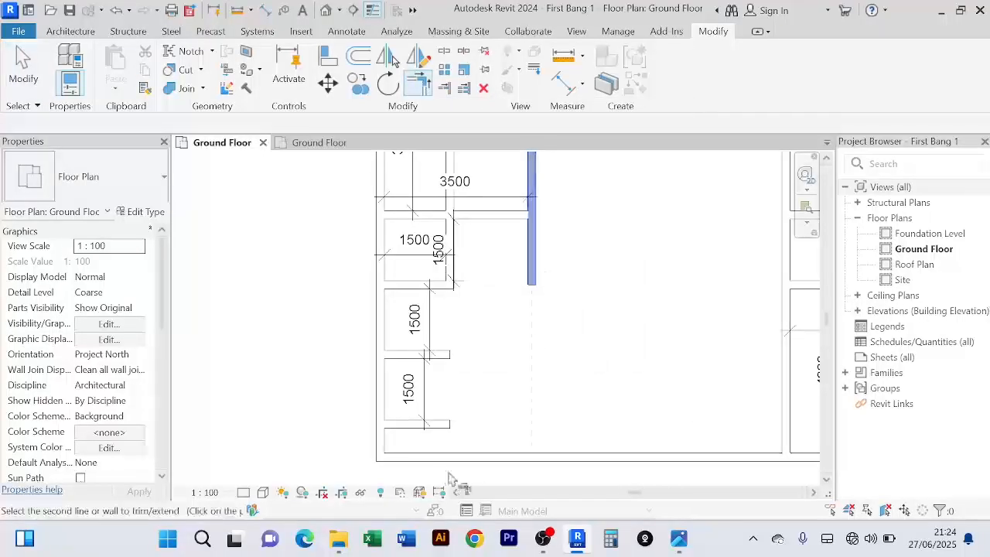
click(407, 425)
right_click(286, 322)
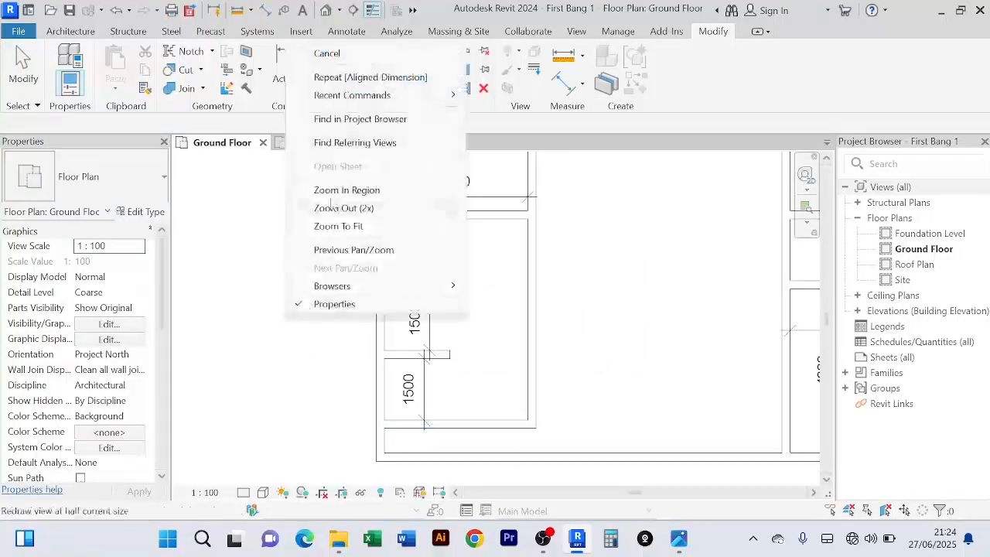
click(323, 49)
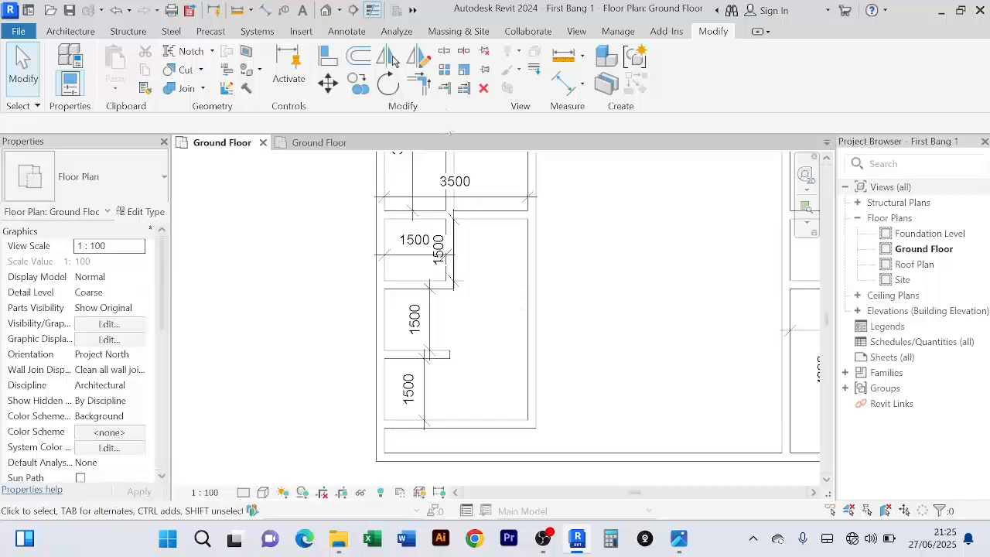
Split the extended vertical wall just below the level of the 1500 x 1500 room
click(445, 54)
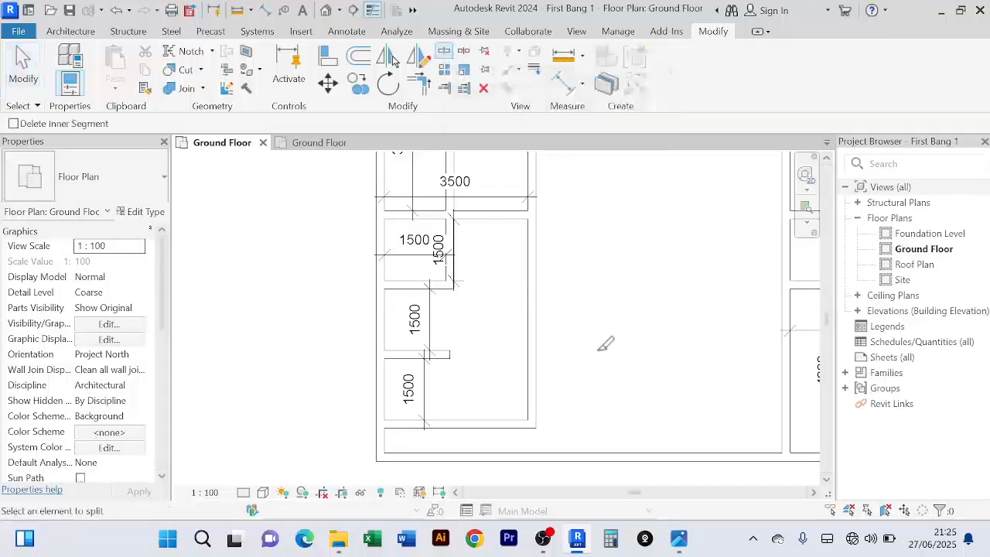
middle_drag(606, 343, 561, 311)
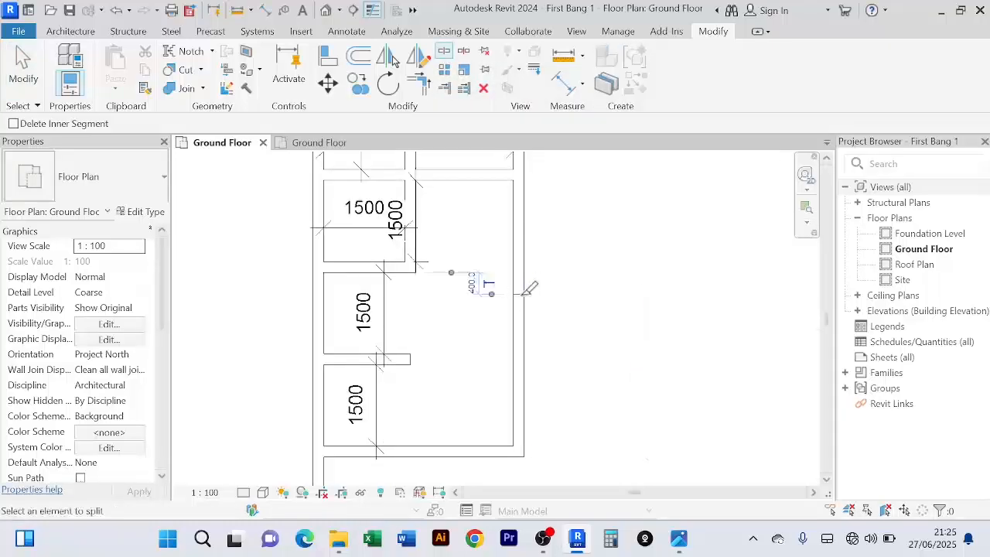
right_click(255, 235)
click(264, 245)
right_click(253, 236)
click(259, 244)
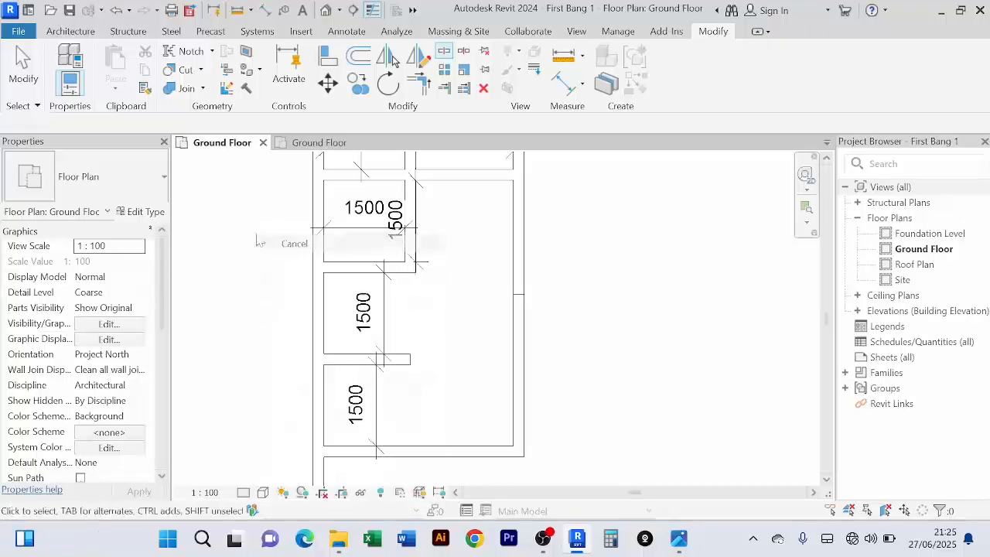
Trim the lower split segment and the short wall above the lowest room into a corner, closing that room
click(419, 83)
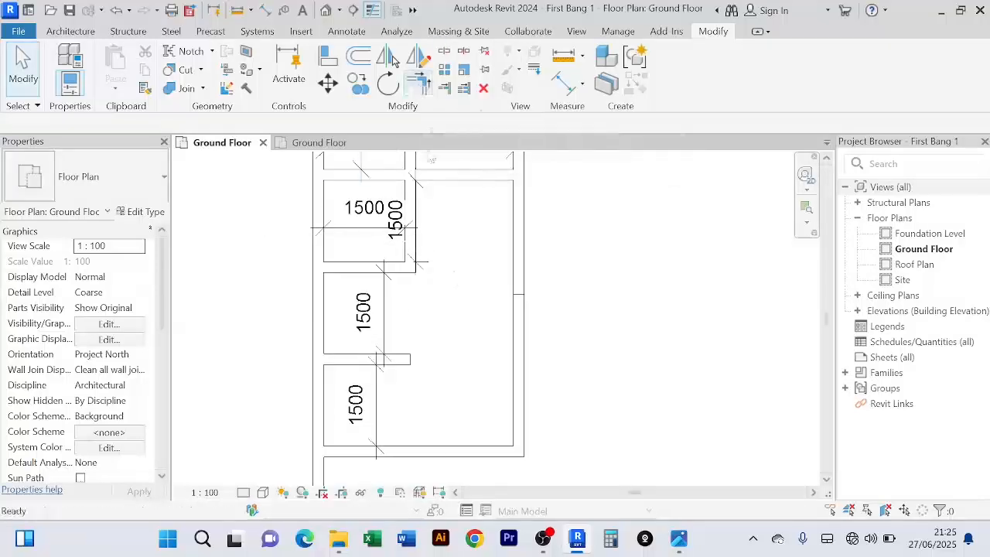
click(512, 409)
scroll(542, 379, down, 3)
scroll(518, 360, up, 2)
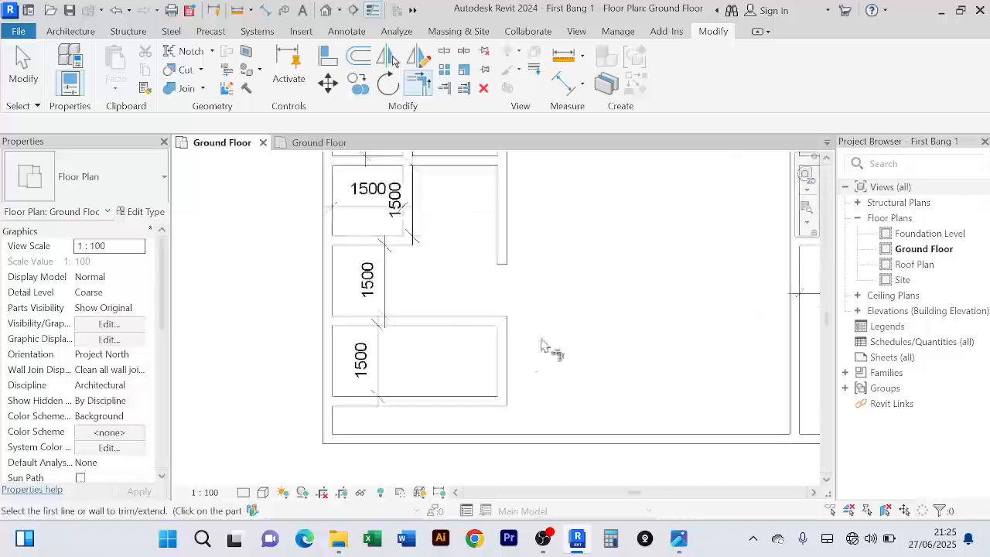
middle_drag(554, 342, 567, 354)
right_click(271, 276)
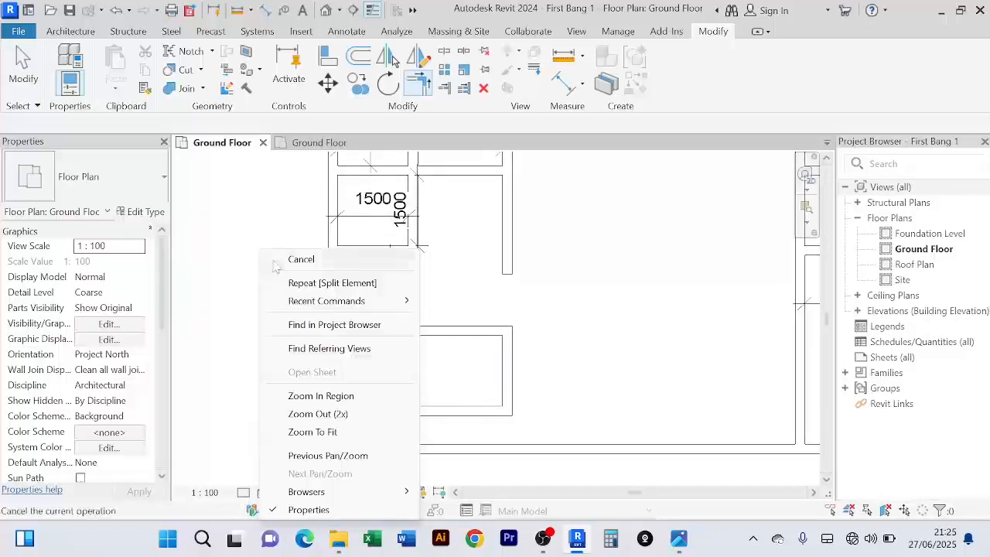
click(276, 261)
right_click(263, 225)
click(272, 237)
Examine the stacked 1500 rooms, the open passage and the bottom exterior wall of the new plan
scroll(545, 346, down, 1)
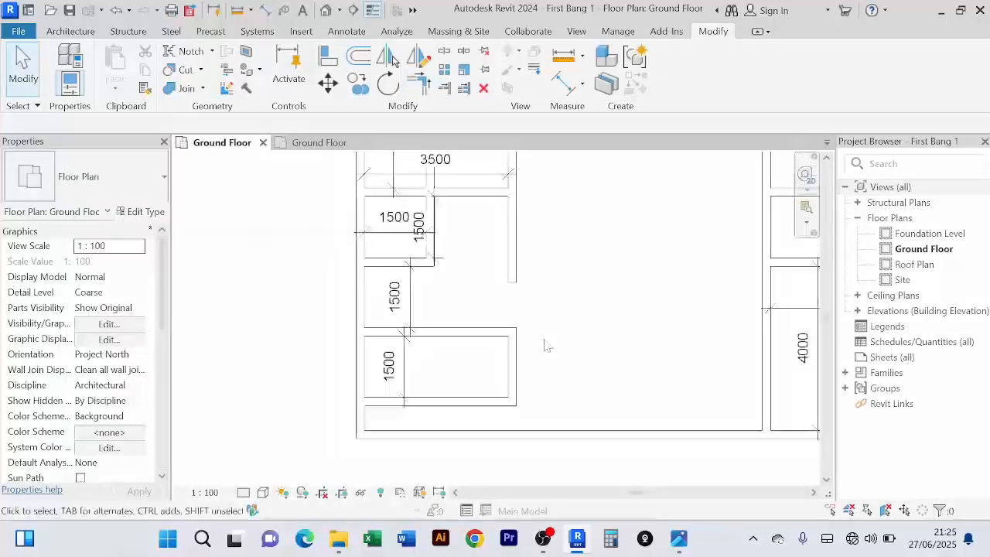
scroll(545, 346, down, 1)
middle_drag(580, 333, 578, 405)
scroll(530, 387, up, 1)
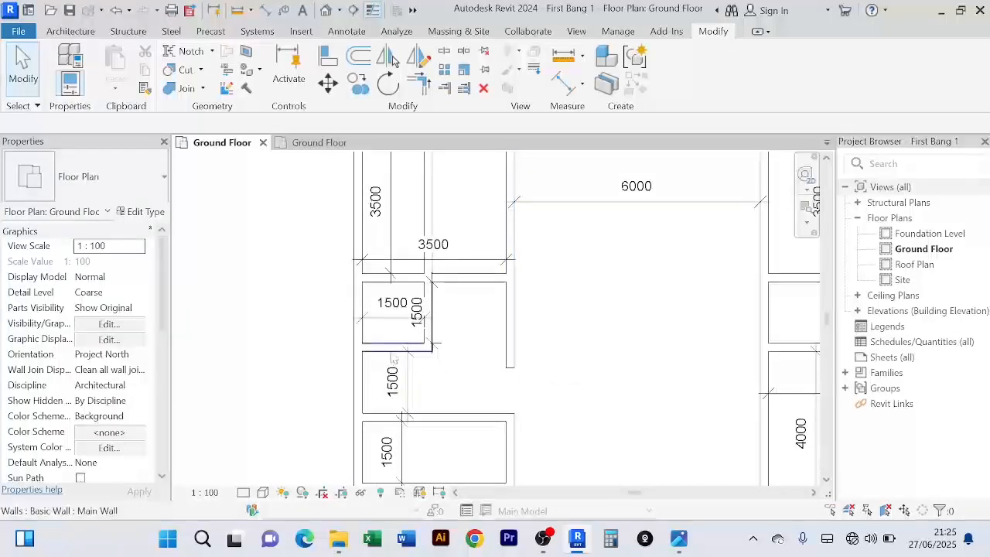
scroll(562, 407, down, 3)
middle_drag(560, 404, 520, 362)
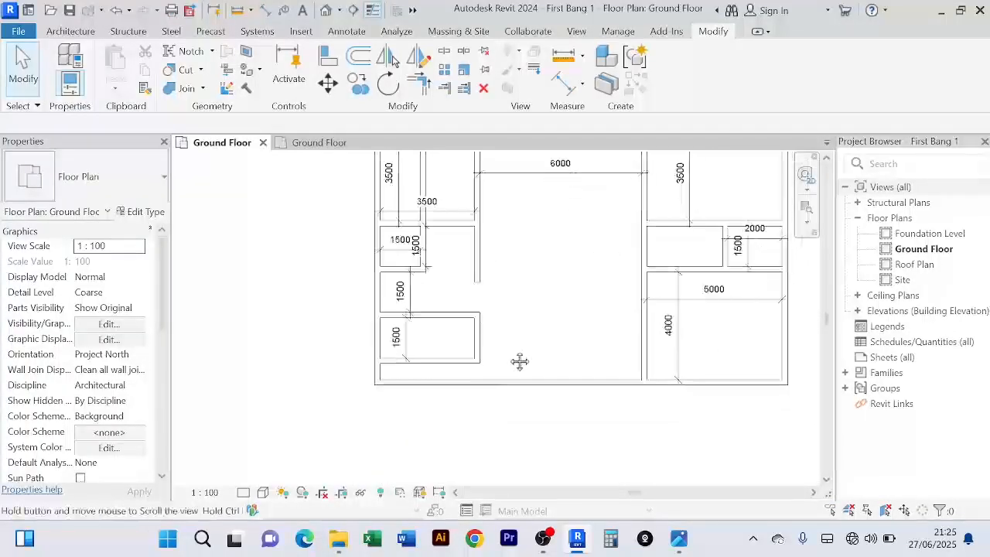
scroll(506, 371, down, 2)
scroll(473, 372, up, 3)
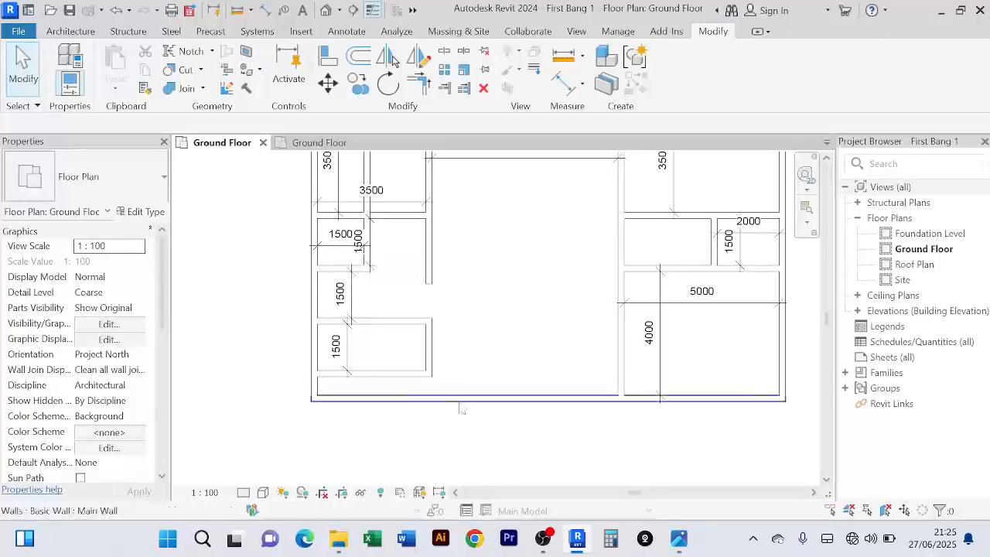
scroll(546, 399, down, 1)
middle_drag(540, 394, 482, 413)
scroll(482, 400, up, 2)
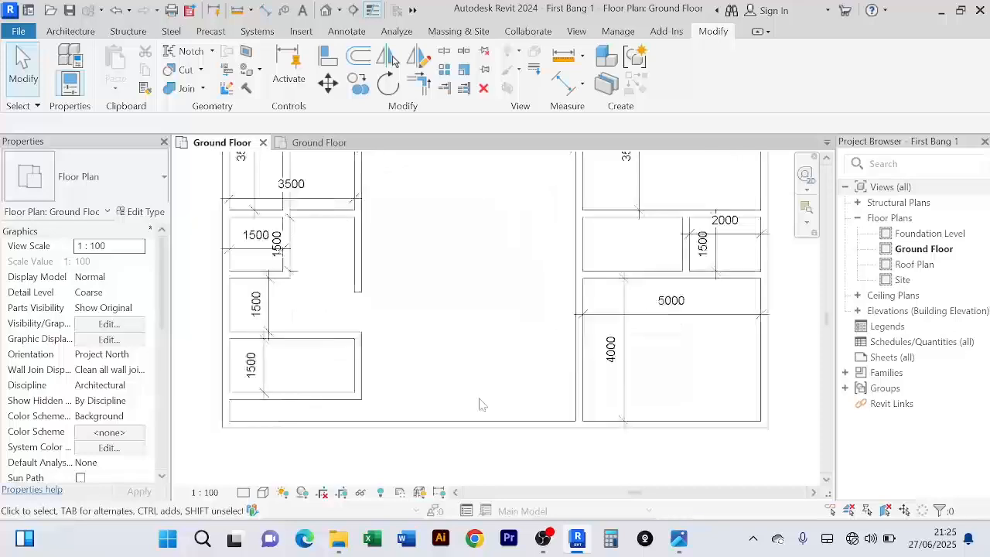
Check the reference plan, then in First Bang 1 extend the lowest small room's upper wall to the left wall of the 5000 x 4000 room
click(336, 345)
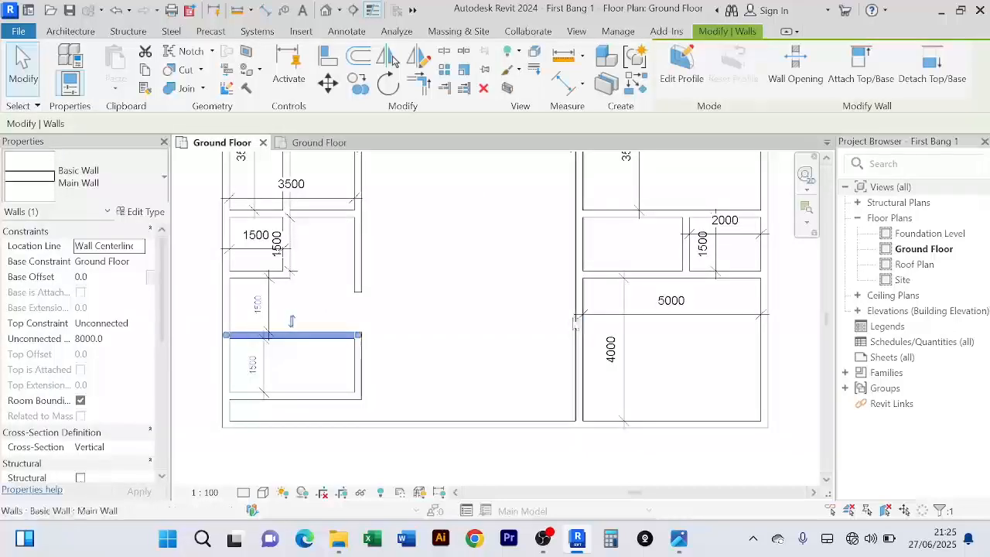
click(317, 142)
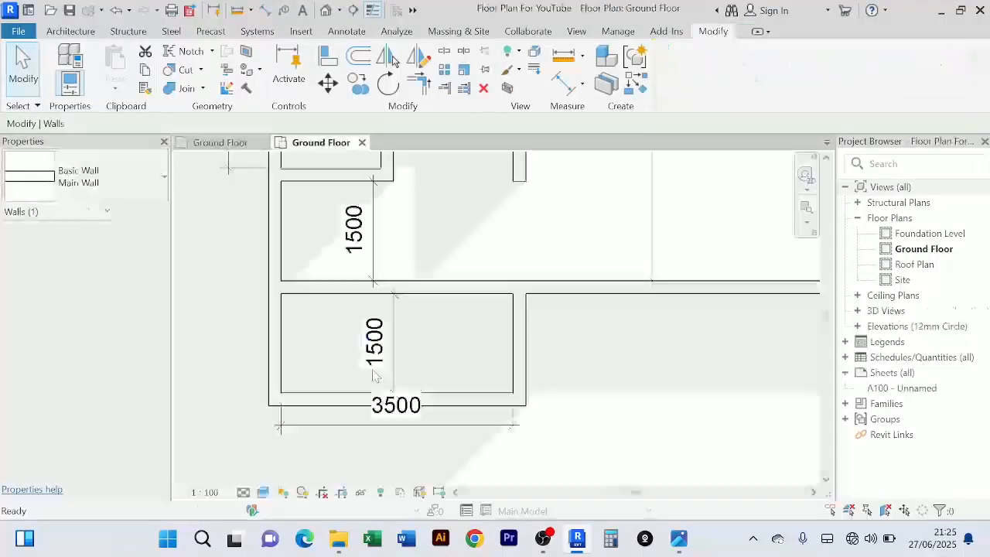
scroll(585, 339, down, 2)
middle_drag(590, 347, 544, 378)
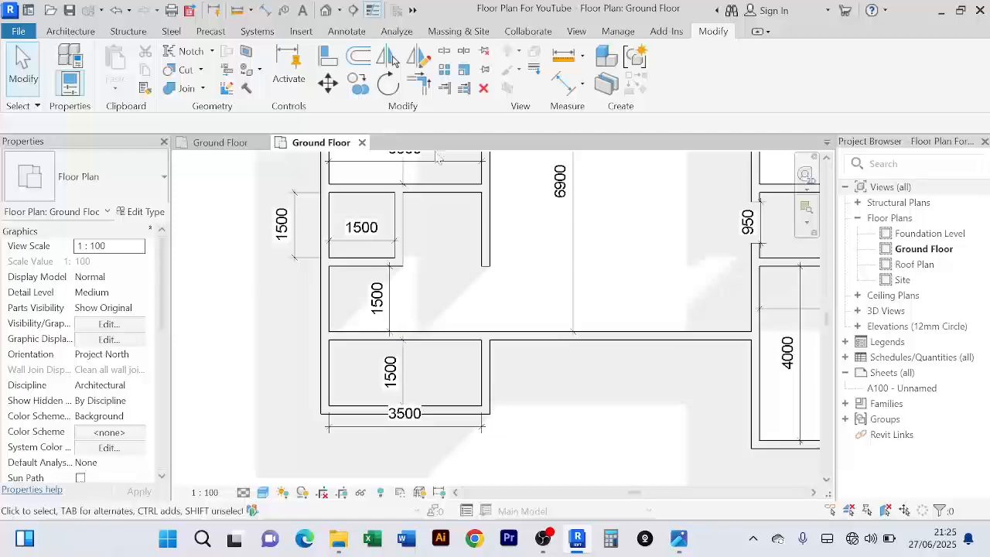
click(236, 143)
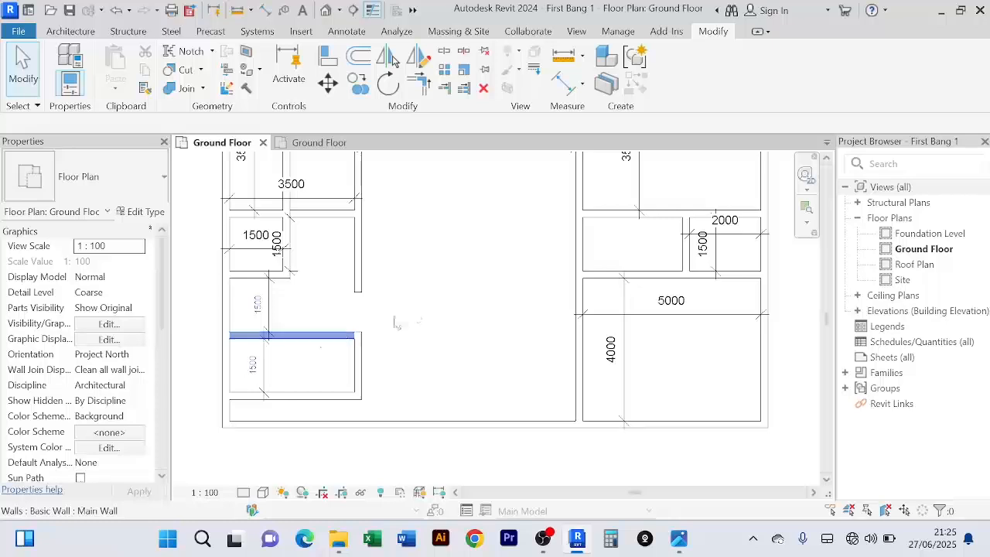
scroll(371, 329, down, 3)
scroll(380, 328, up, 2)
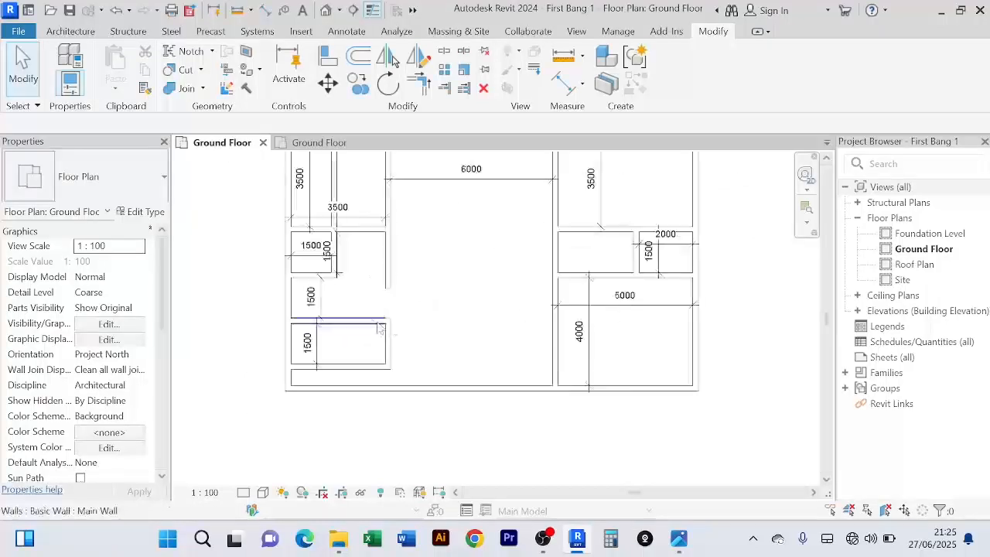
click(362, 326)
drag(389, 320, 555, 320)
scroll(459, 403, up, 3)
click(449, 423)
scroll(473, 335, down, 2)
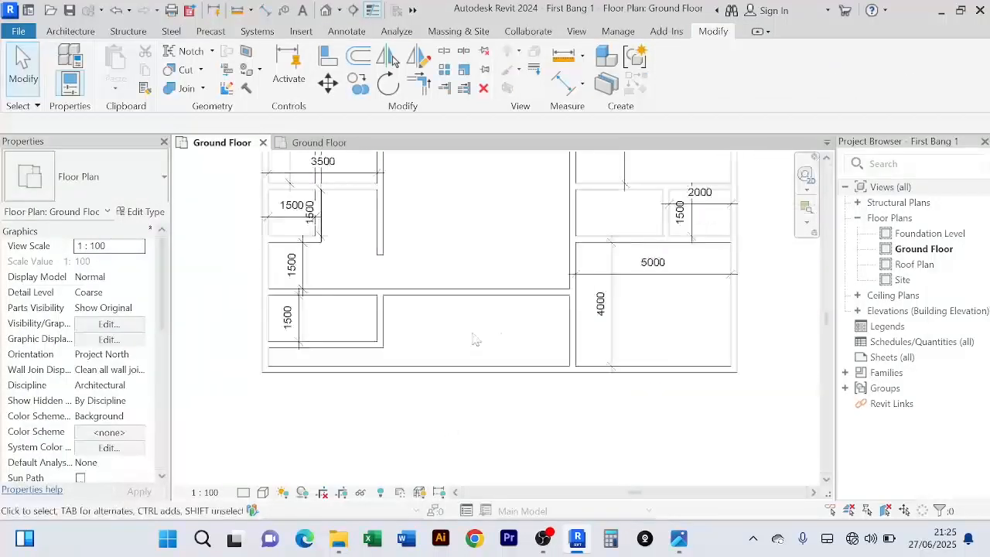
Trim the bottom exterior wall to the 5000 x 4000 room's left wall, and the left exterior wall to the lowest small room's bottom wall
middle_drag(472, 334, 477, 333)
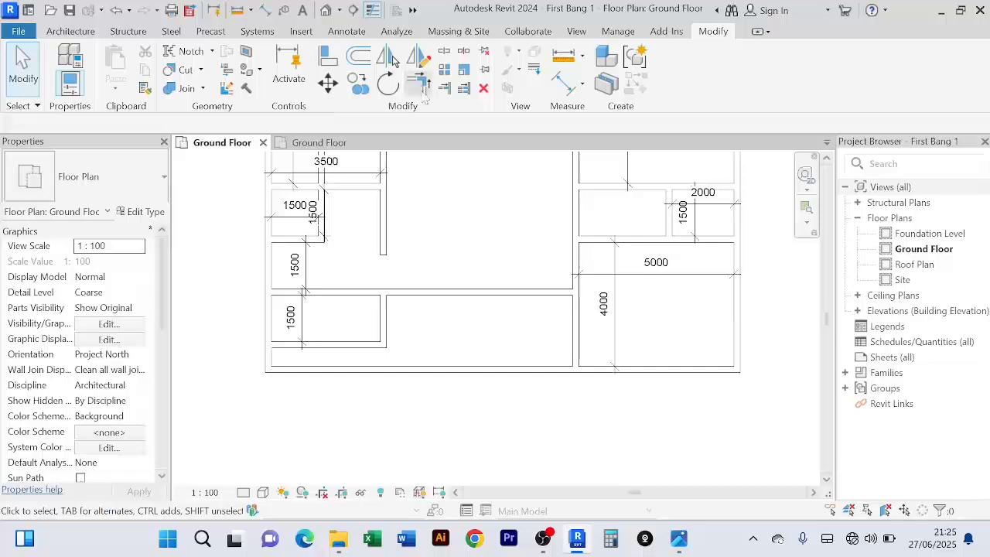
click(419, 83)
click(659, 370)
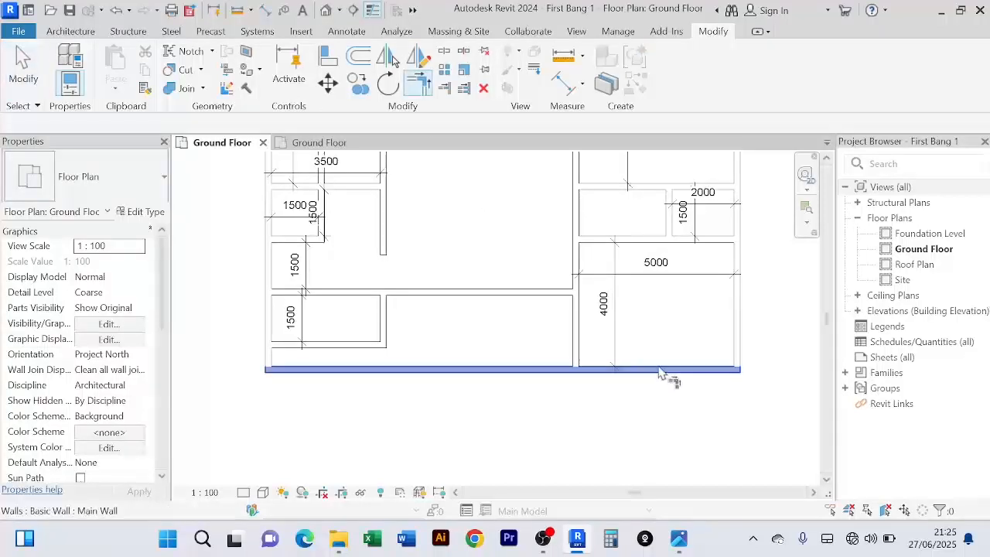
click(583, 340)
middle_drag(522, 379, 544, 398)
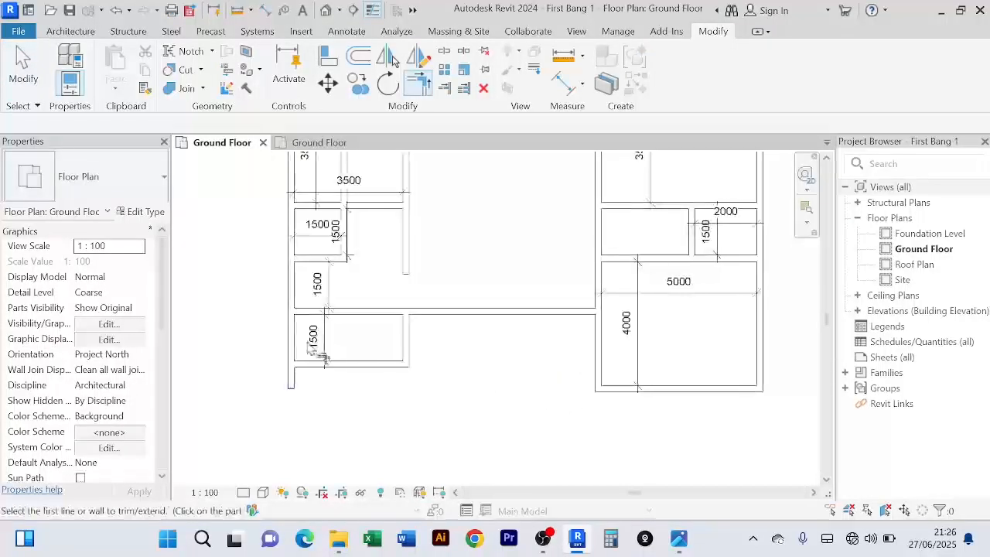
click(289, 336)
click(353, 364)
scroll(454, 387, down, 2)
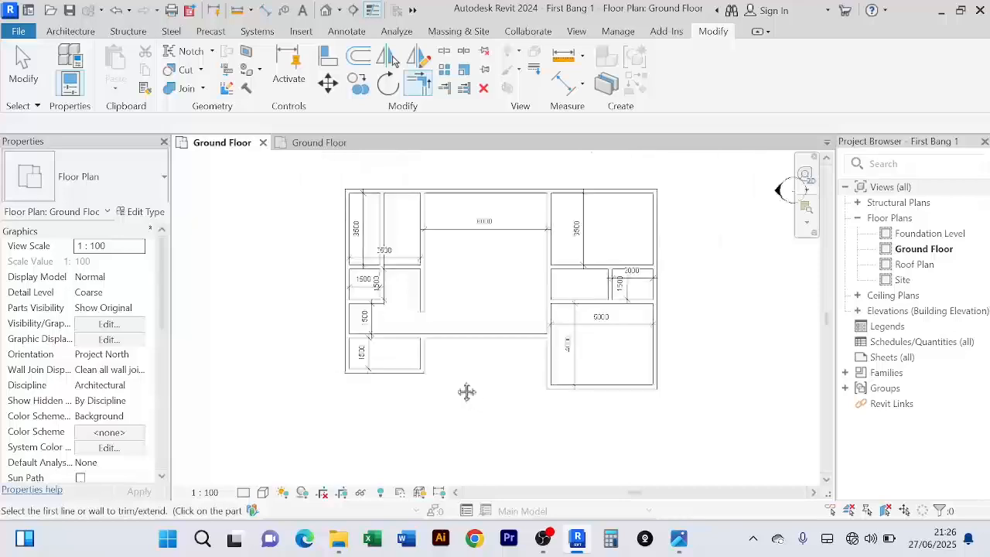
Compare the trimmed lower outline and the passage opening with the reference plan, returning to First Bang 1
middle_drag(466, 393, 417, 420)
click(314, 142)
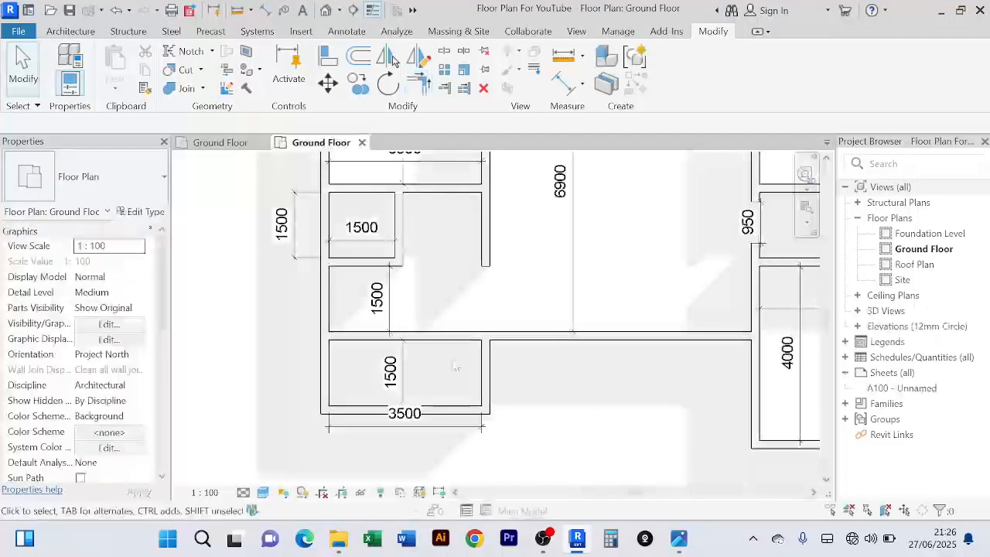
scroll(594, 371, down, 2)
middle_drag(596, 379, 493, 389)
scroll(509, 391, up, 3)
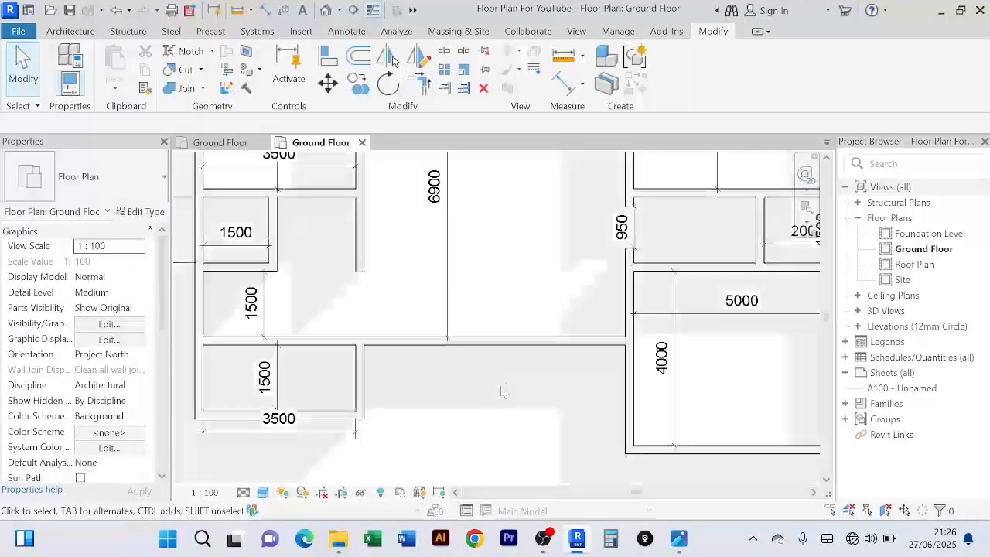
click(221, 142)
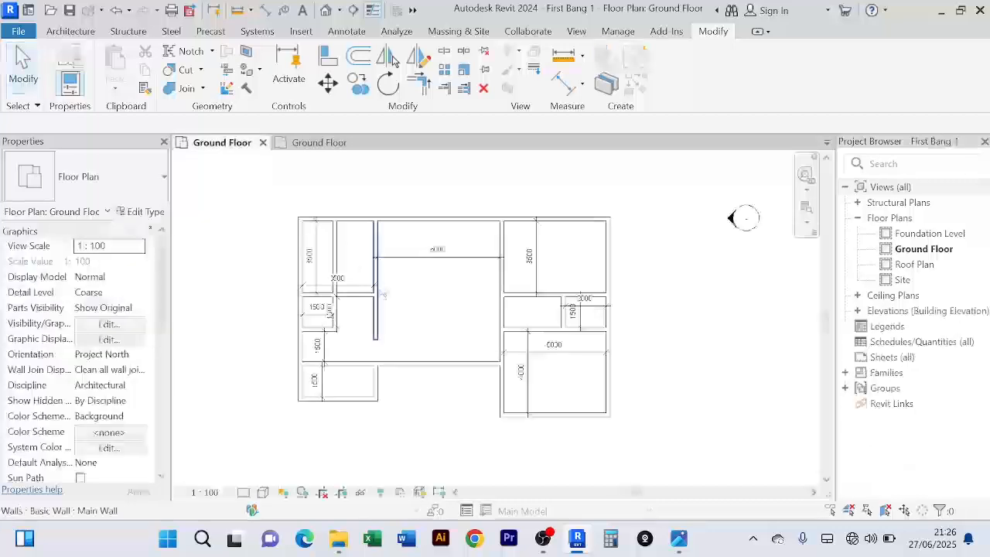
scroll(344, 341, up, 3)
middle_drag(393, 334, 408, 291)
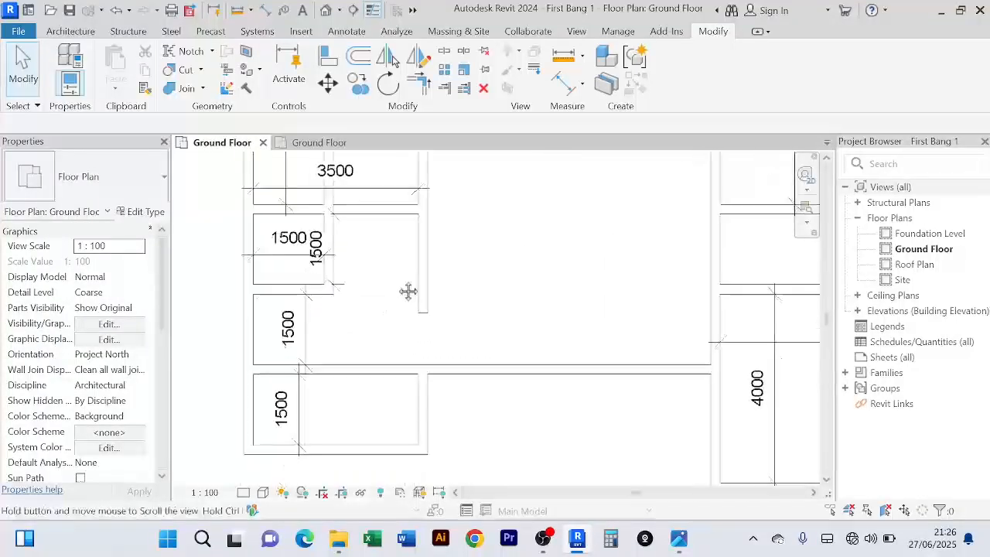
Align the free lower end of the passage wall with the lower face of the 1500 x 1500 room's bottom wall
scroll(403, 286, down, 2)
scroll(385, 314, up, 3)
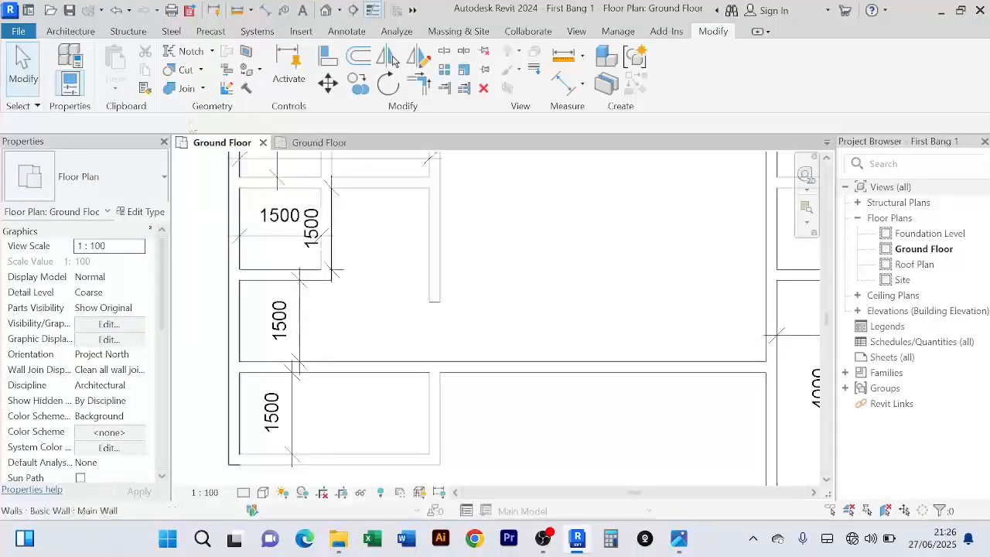
scroll(484, 250, down, 2)
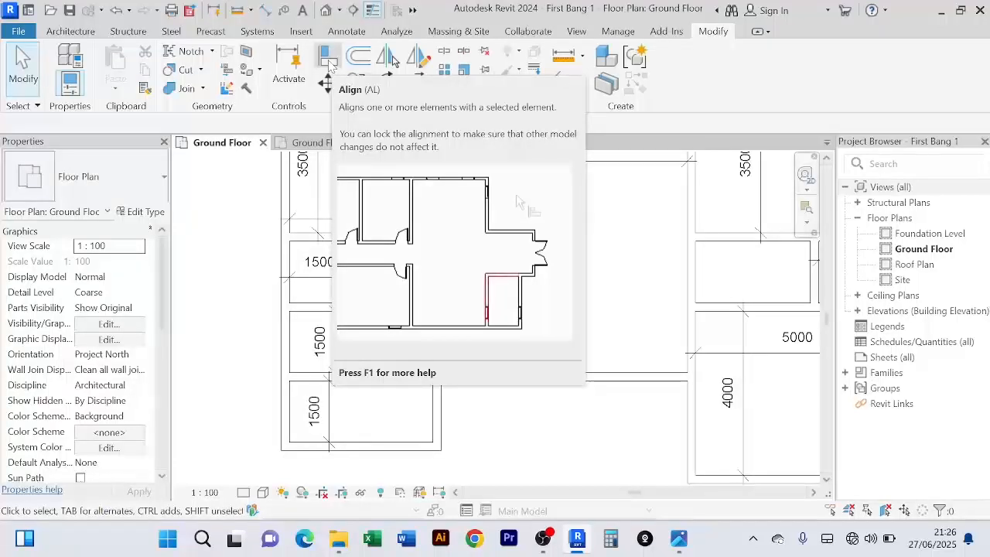
click(325, 66)
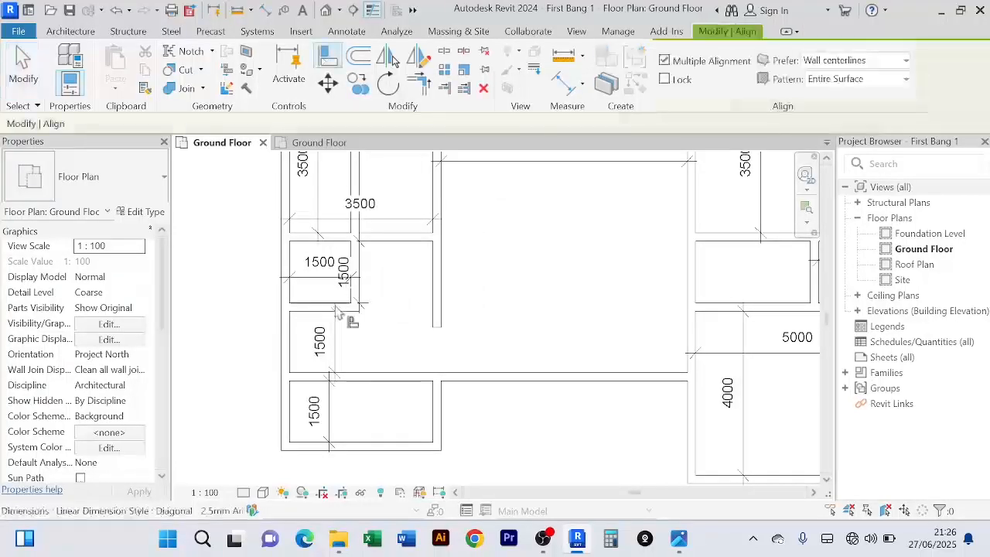
scroll(307, 317, up, 1)
click(308, 318)
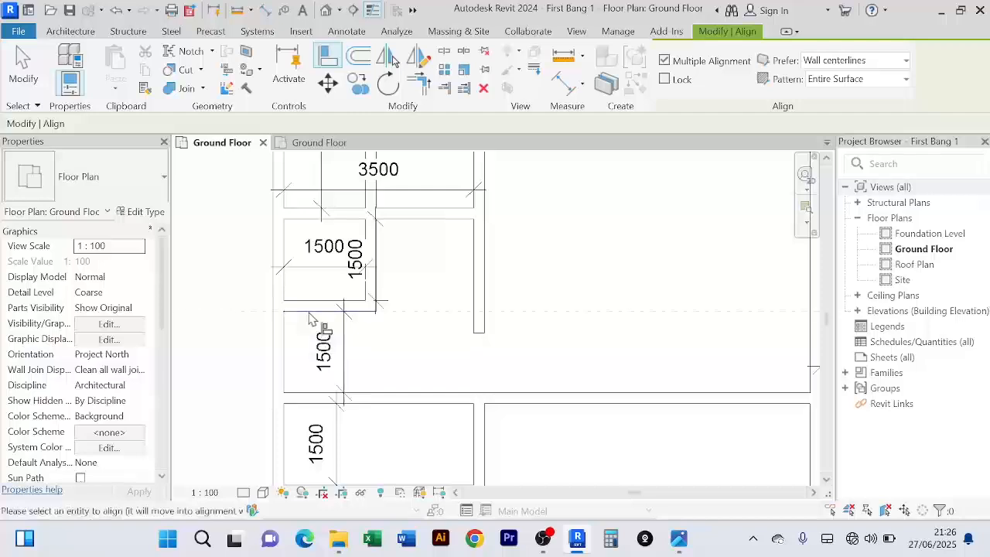
scroll(448, 347, up, 1)
click(491, 338)
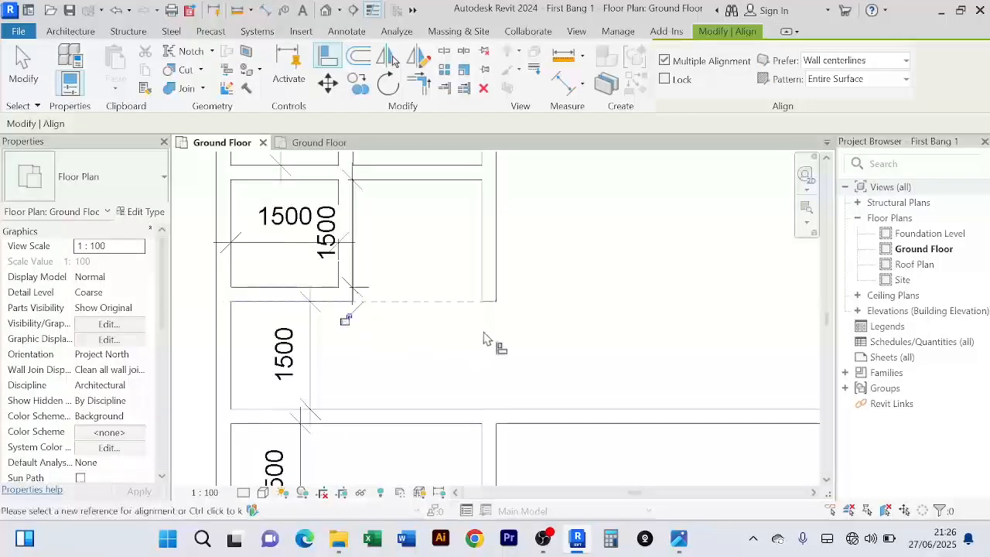
scroll(484, 337, down, 2)
right_click(246, 223)
click(263, 226)
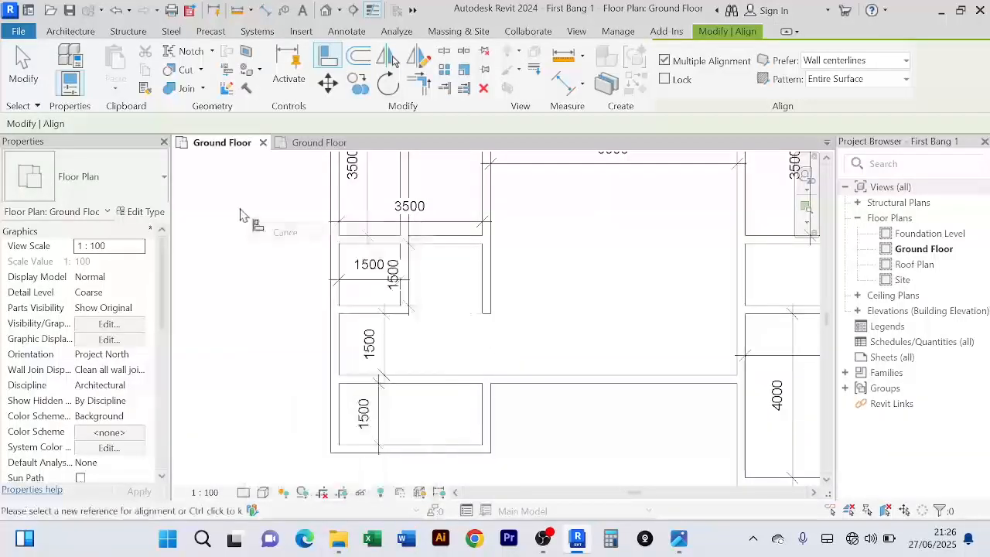
right_click(248, 220)
click(263, 226)
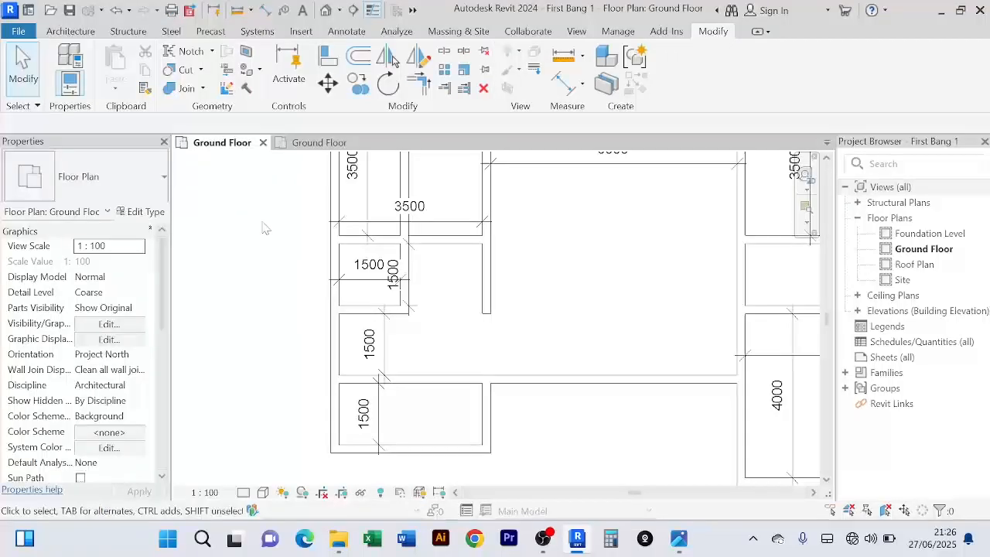
Add an aligned dimension between the upper and lower walls of the large 6000 wide central room
scroll(617, 296, down, 3)
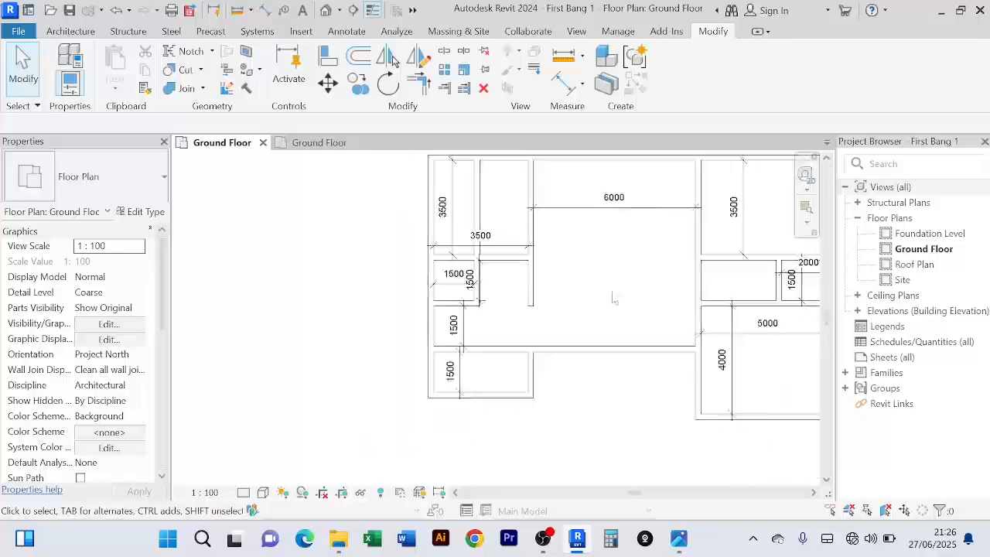
middle_drag(614, 296, 515, 350)
scroll(511, 348, down, 2)
scroll(464, 305, up, 3)
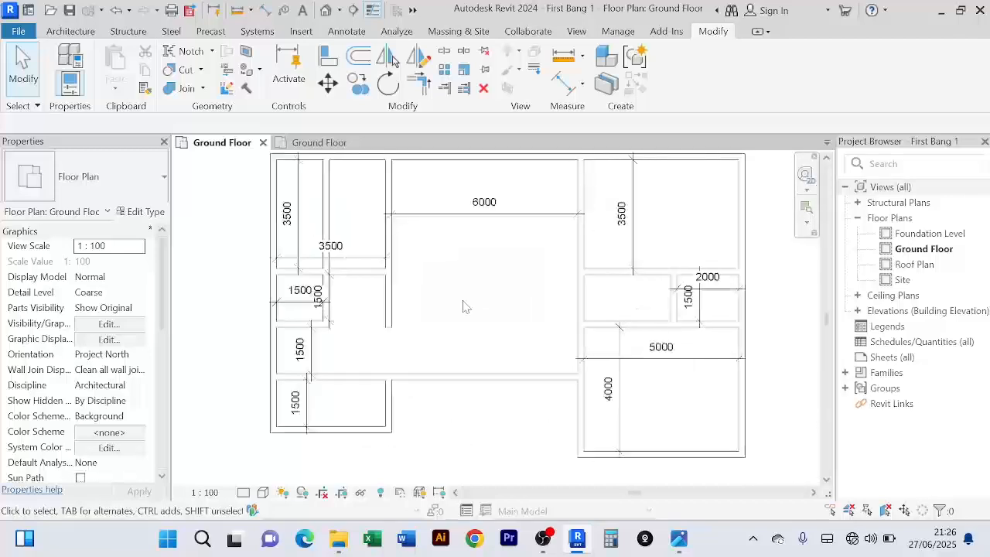
click(559, 88)
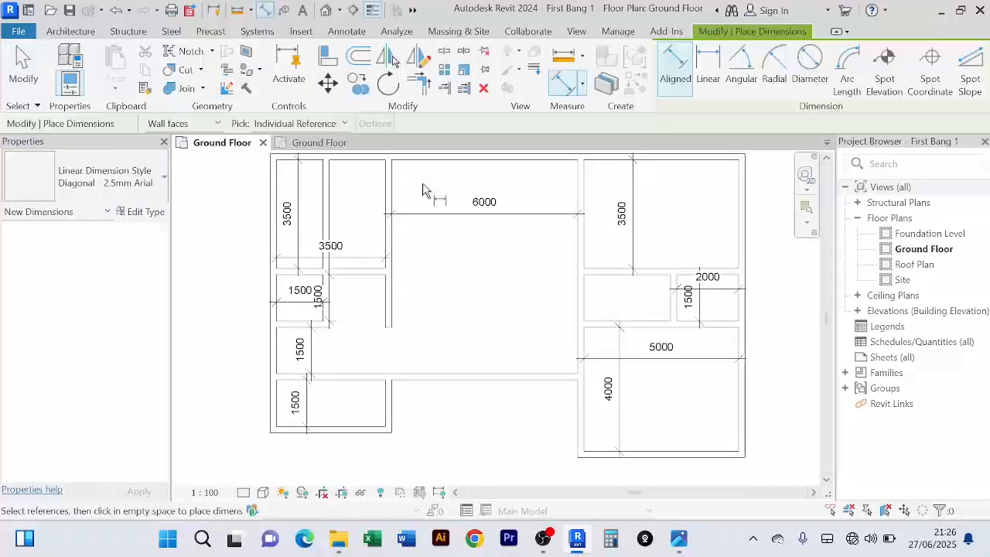
click(438, 378)
click(438, 334)
scroll(439, 332, down, 2)
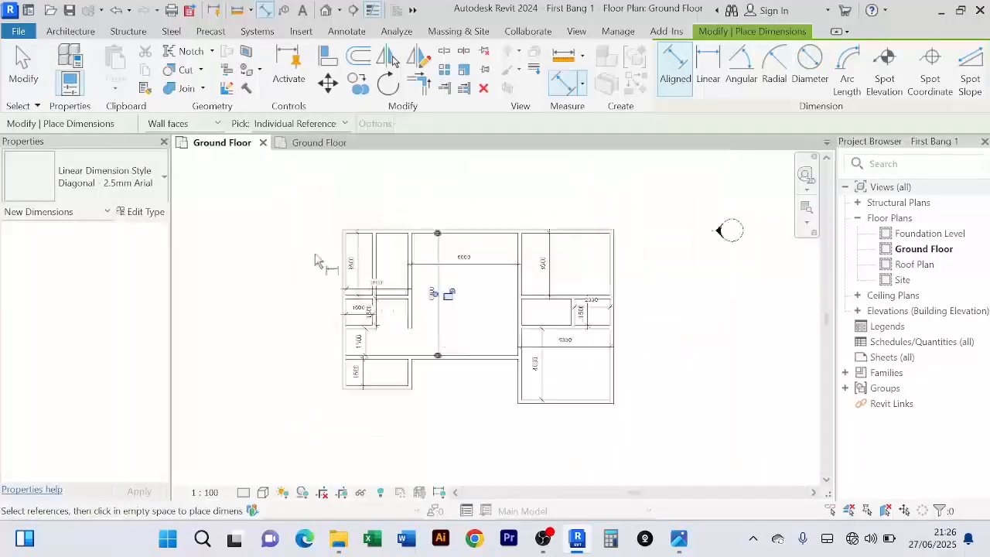
right_click(302, 222)
click(325, 227)
right_click(297, 196)
click(320, 203)
scroll(371, 298, up, 2)
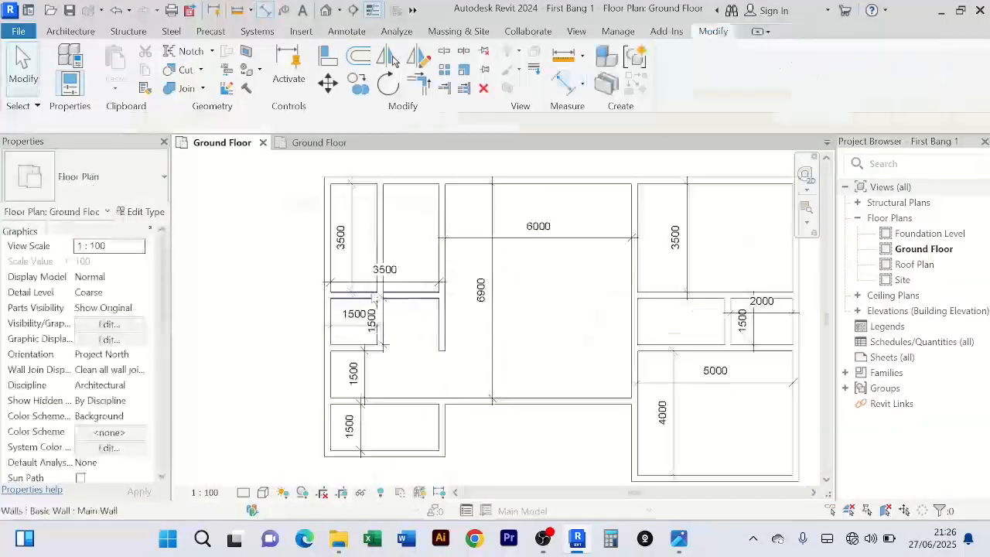
Split the 1500 x 1500 room's right wall where it meets the 3500 x 3500 room's bottom wall, and delete the segment crossing that larger room
scroll(404, 209, up, 3)
click(387, 262)
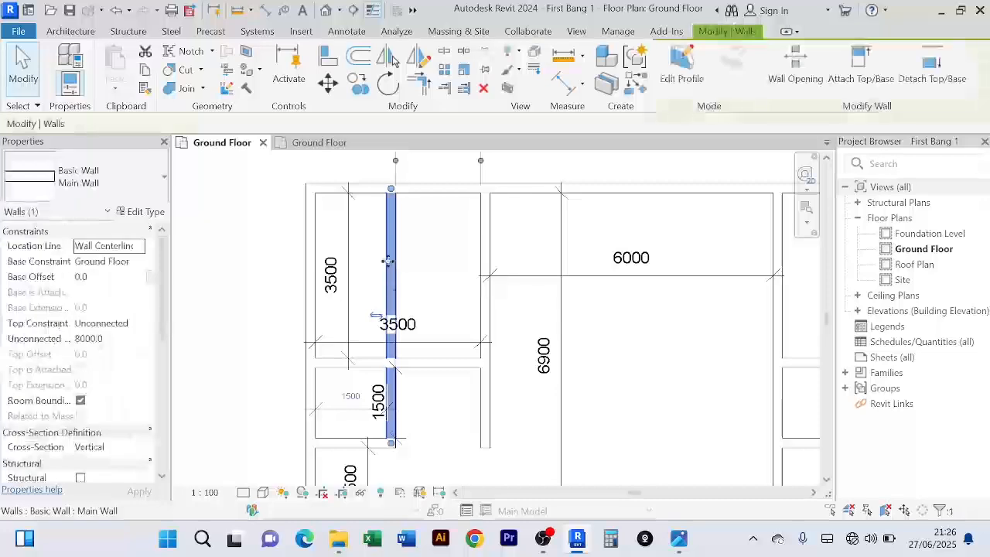
scroll(388, 261, up, 2)
scroll(399, 223, down, 2)
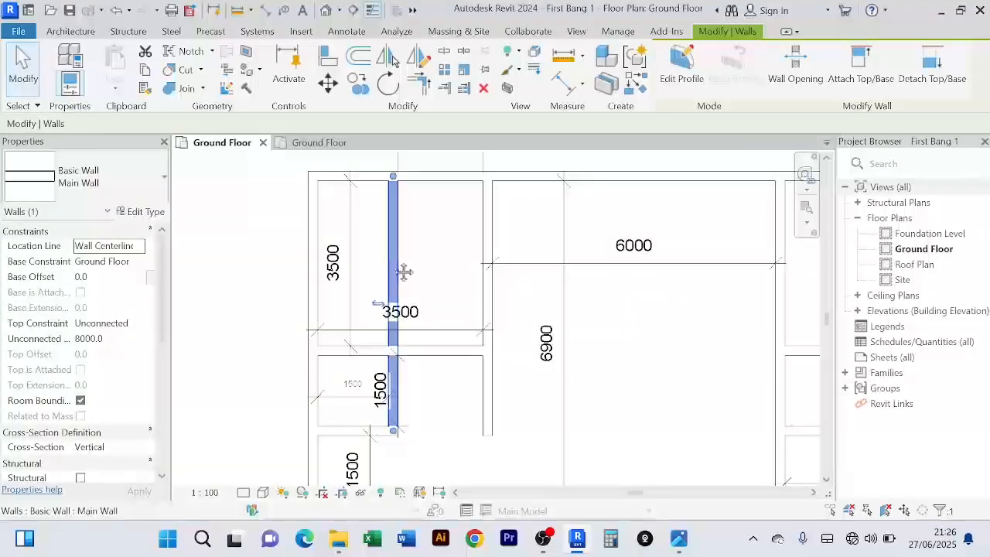
middle_drag(402, 271, 391, 231)
click(444, 51)
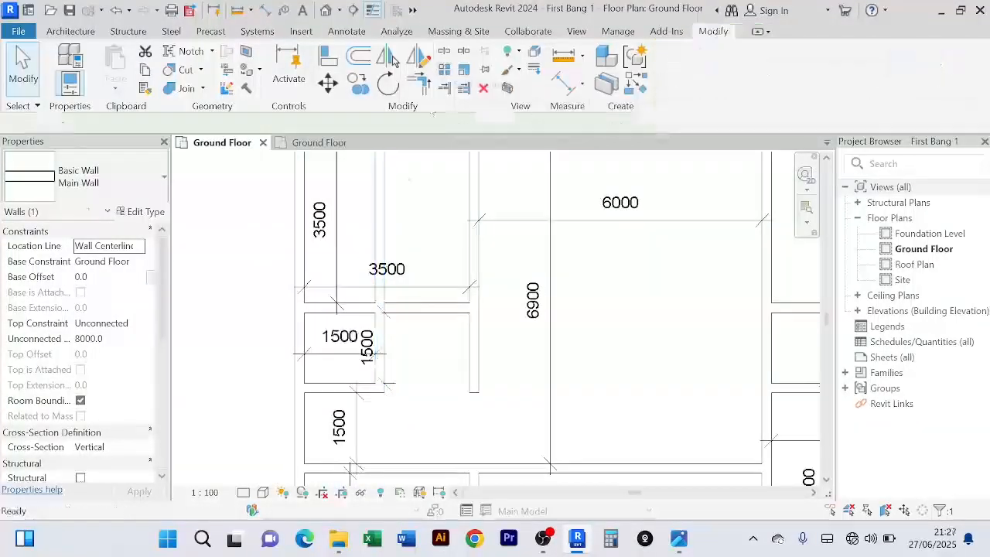
scroll(385, 296, up, 4)
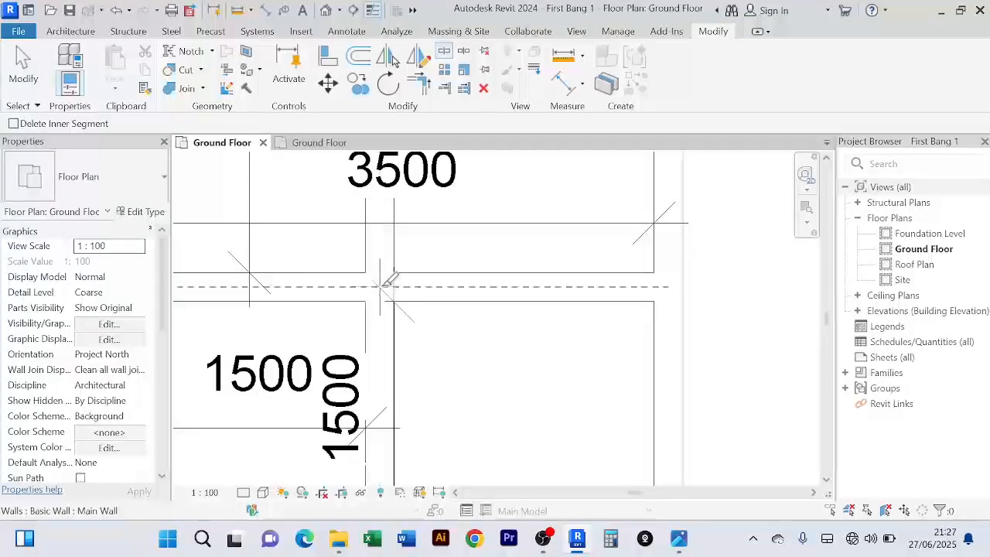
scroll(385, 297, down, 5)
right_click(277, 237)
click(284, 246)
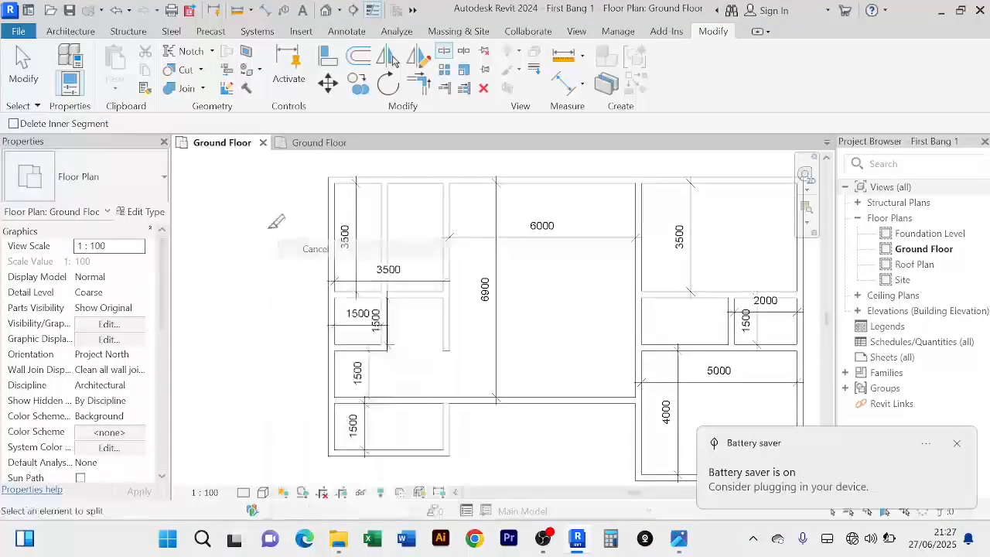
right_click(267, 229)
click(284, 238)
click(384, 228)
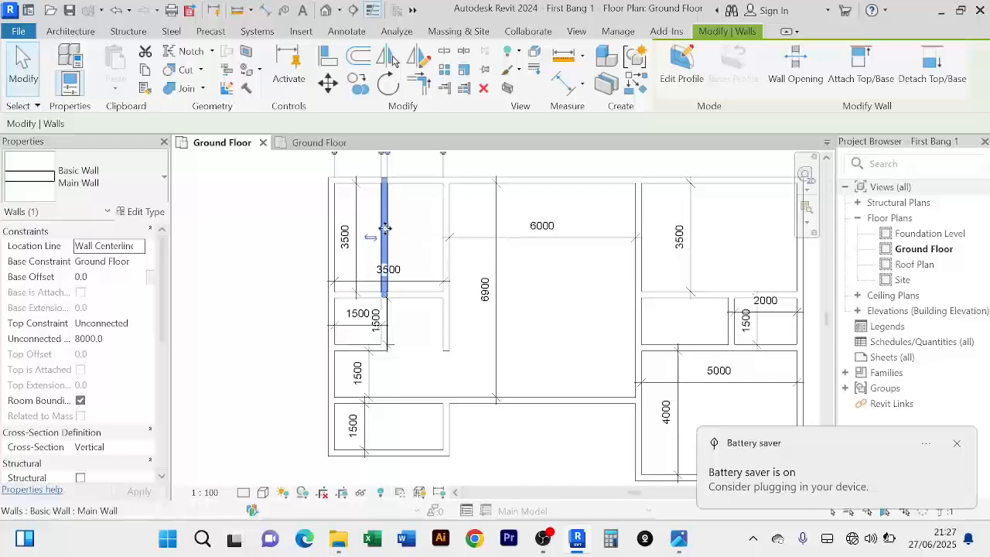
click(389, 232)
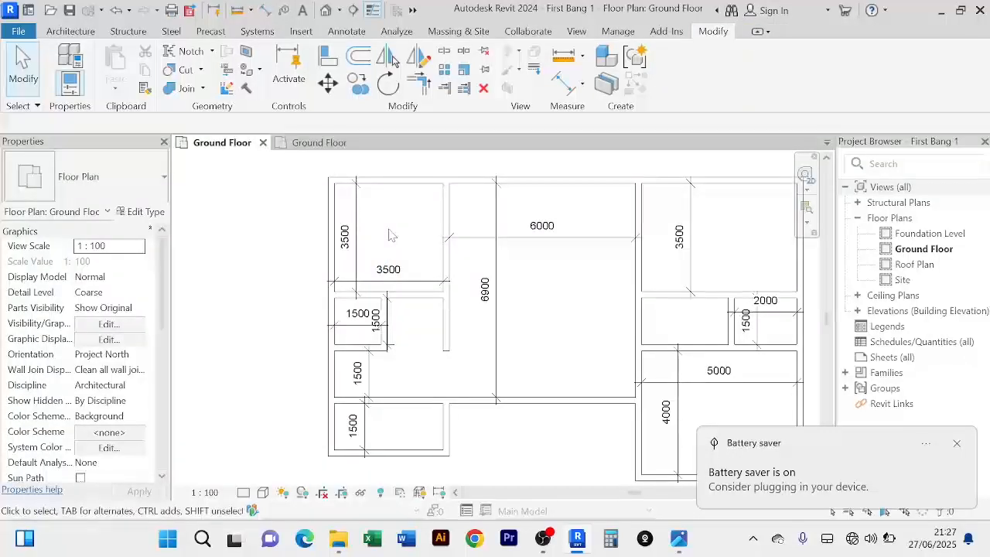
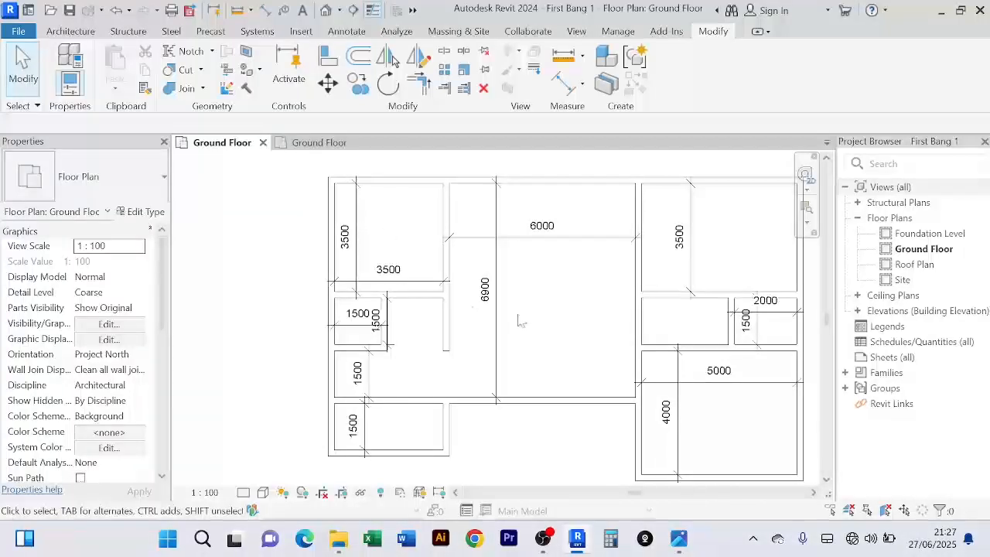
Check the reference plan for the opening between the central room and the small room beside it, then return to First Bang 1
scroll(510, 311, down, 2)
scroll(495, 301, up, 4)
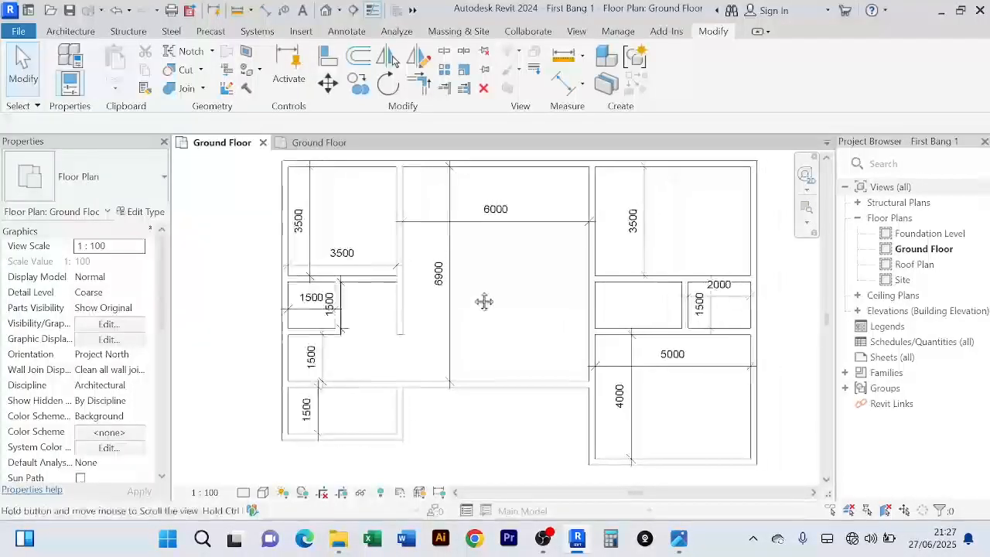
middle_drag(474, 286, 464, 280)
click(304, 147)
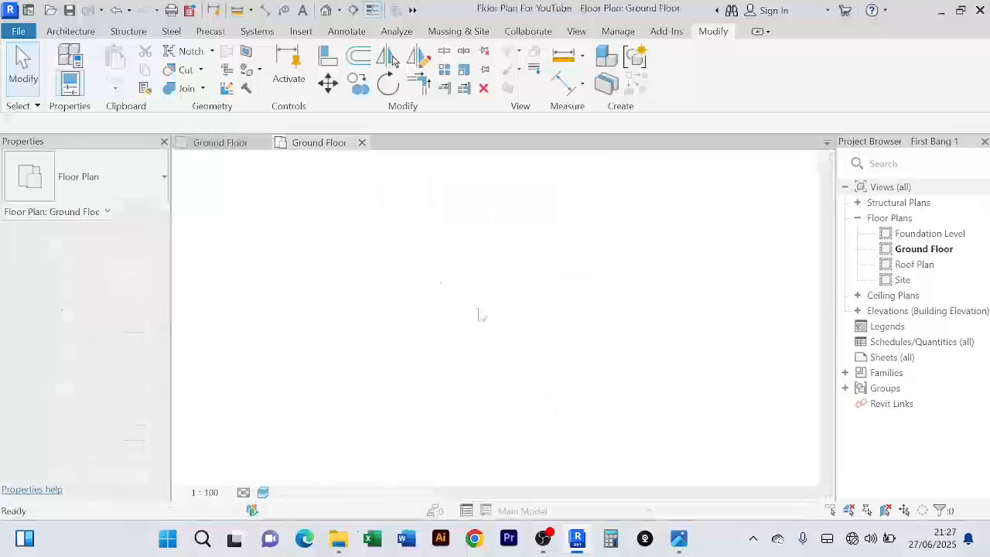
middle_drag(674, 246, 625, 283)
scroll(592, 276, up, 2)
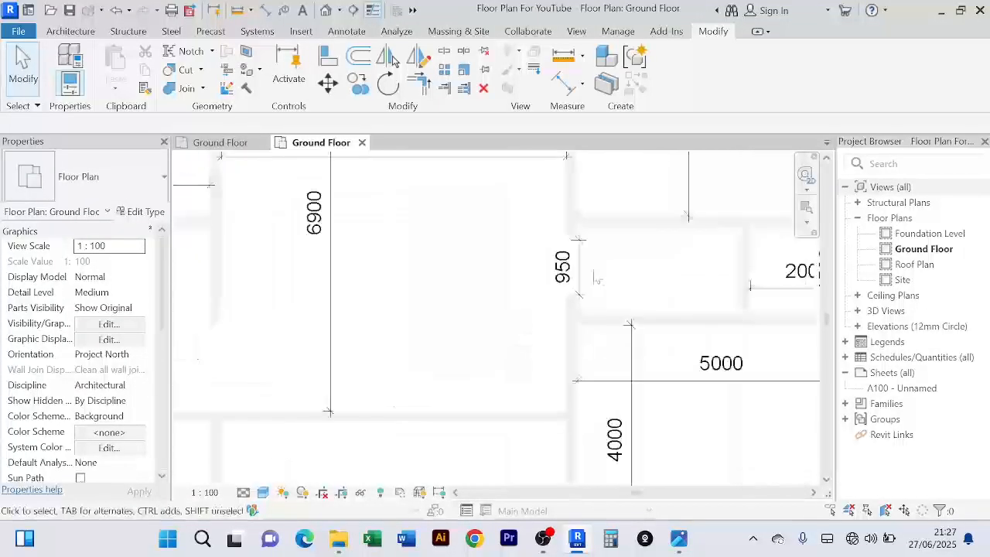
scroll(616, 264, down, 3)
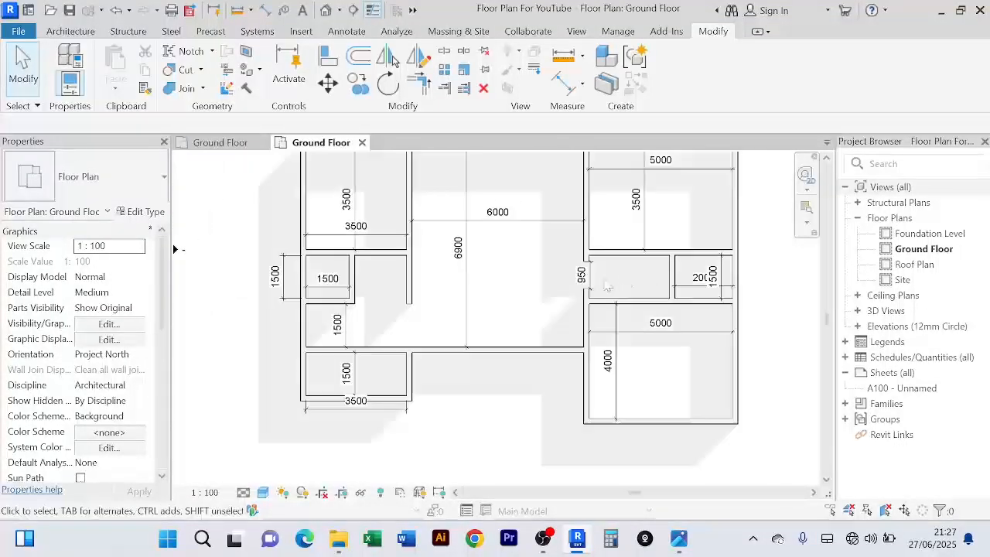
click(223, 144)
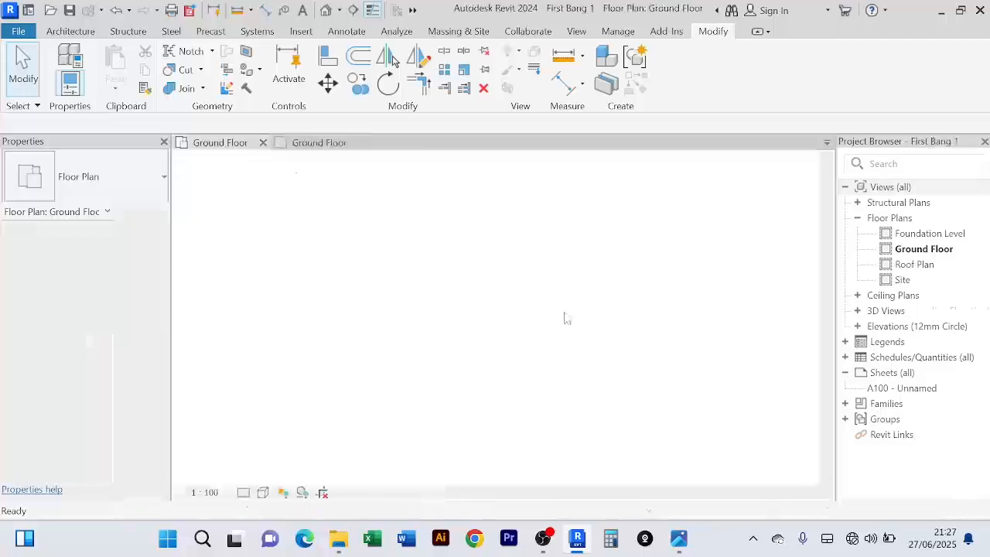
Split the central room's right wall about 800 mm below the upper wall of the small room above the 5000 x 4000 room
scroll(574, 311, up, 2)
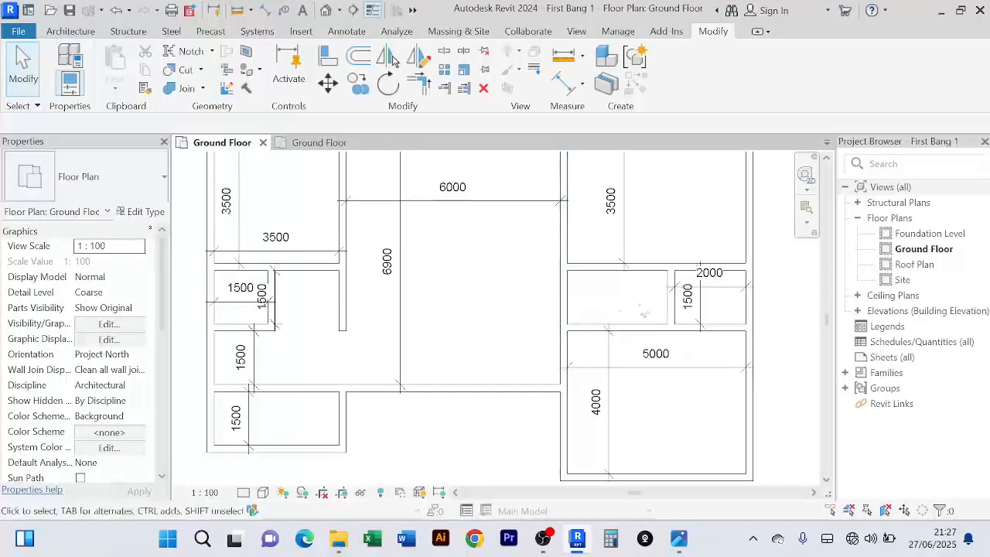
middle_drag(587, 298, 556, 291)
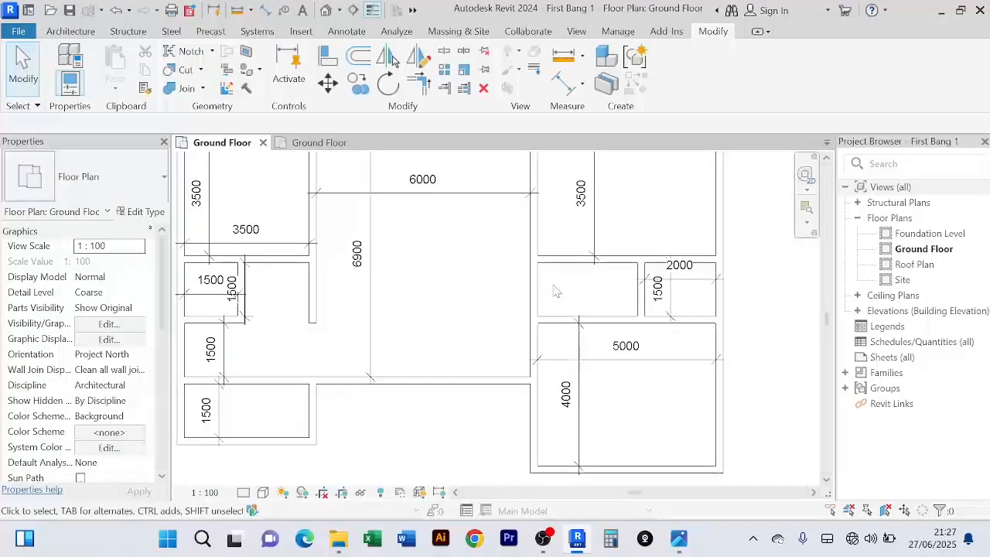
scroll(559, 292, up, 2)
scroll(566, 294, down, 2)
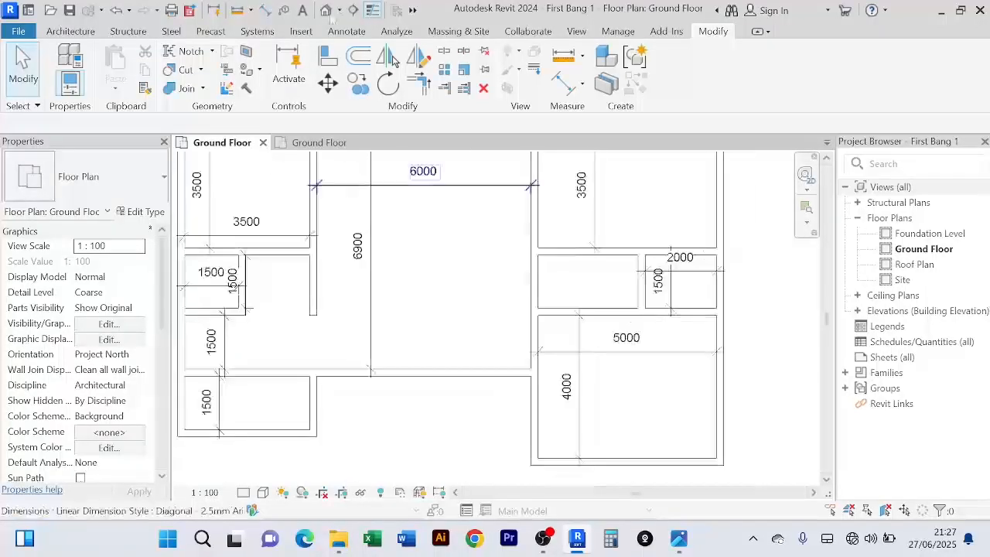
click(445, 52)
scroll(538, 270, up, 2)
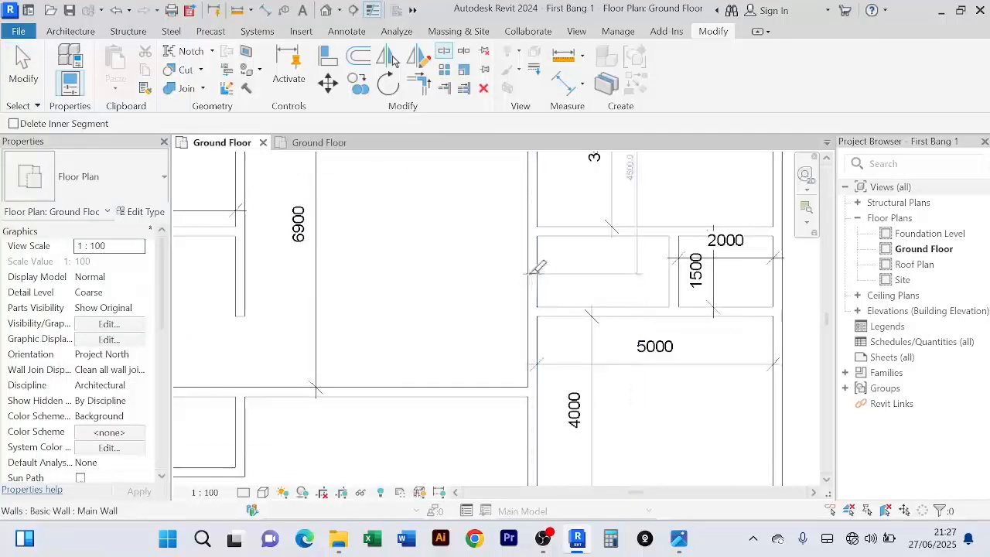
click(538, 271)
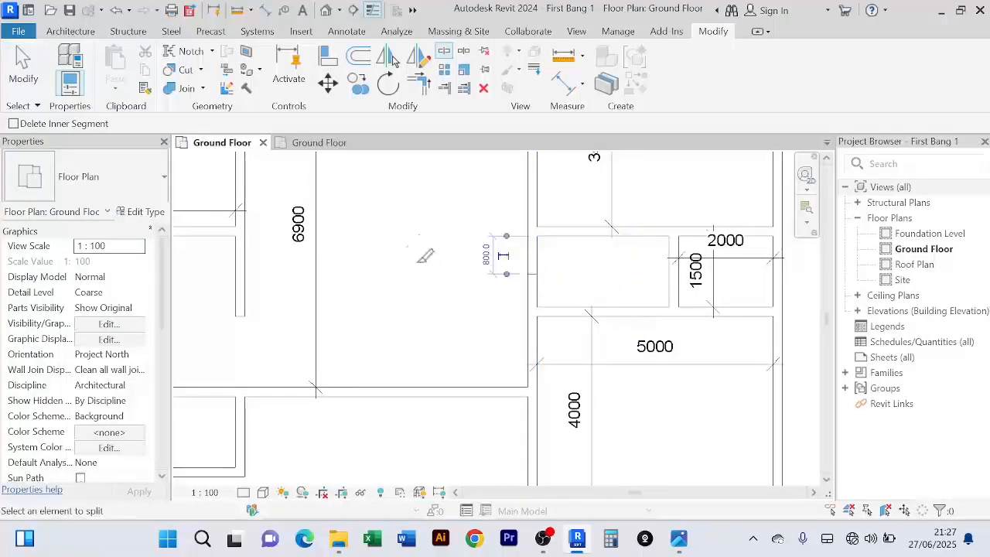
right_click(399, 242)
click(410, 252)
right_click(391, 231)
click(404, 241)
Open a gap in the split wall by shortening the lower segment to start about 1000 mm below the small room's upper wall
scroll(517, 306, up, 2)
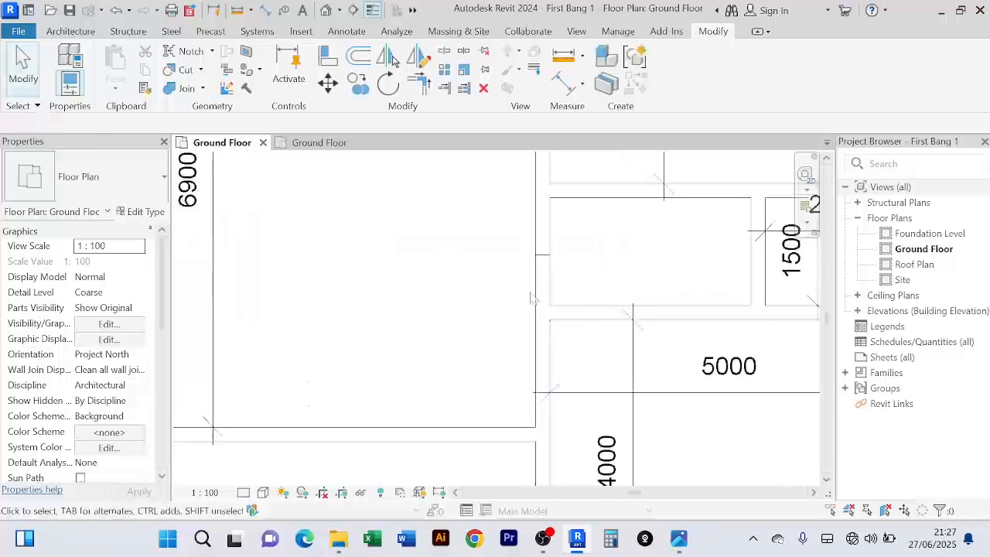
click(541, 274)
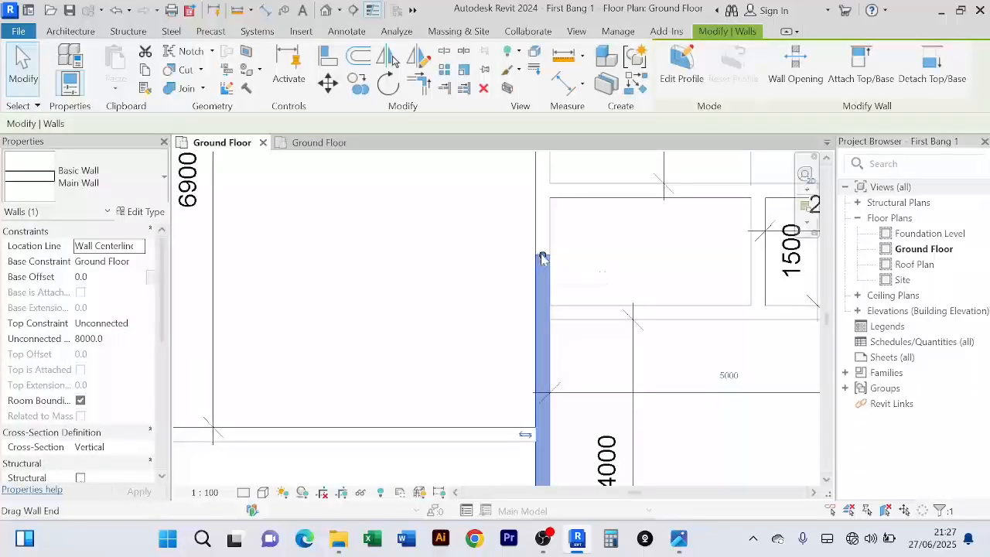
drag(541, 258, 542, 269)
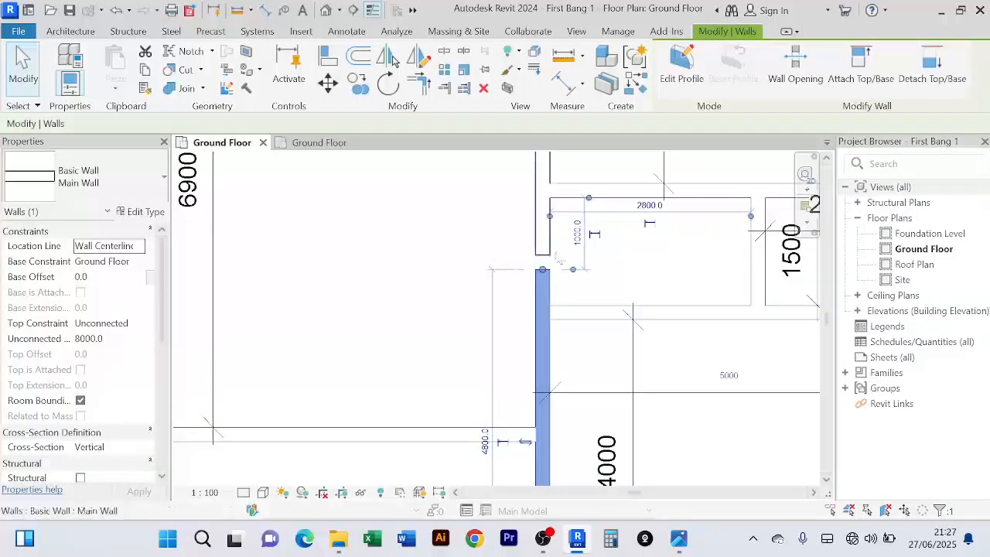
click(475, 248)
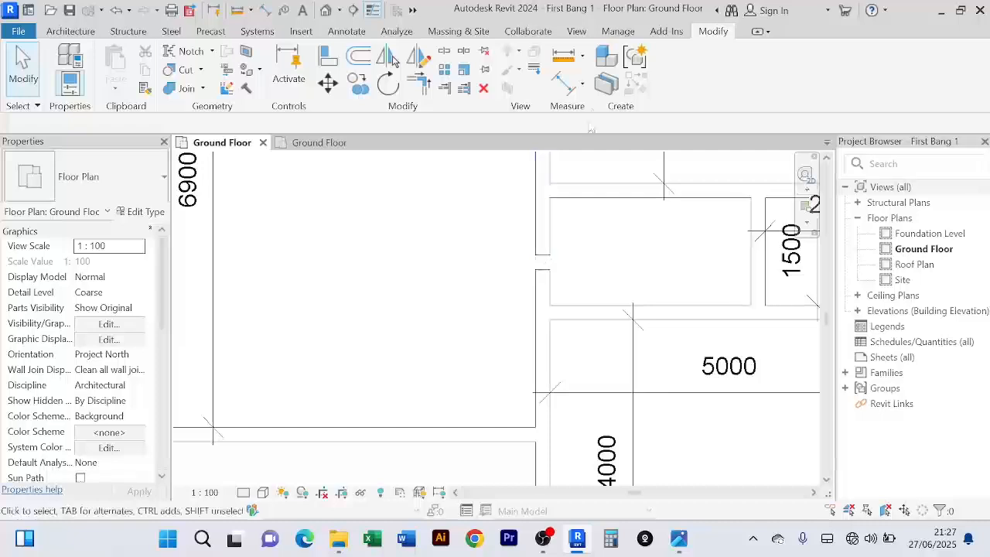
Place an aligned dimension across the opening between the two segments of the central room's right wall, and end the dimension command
click(563, 83)
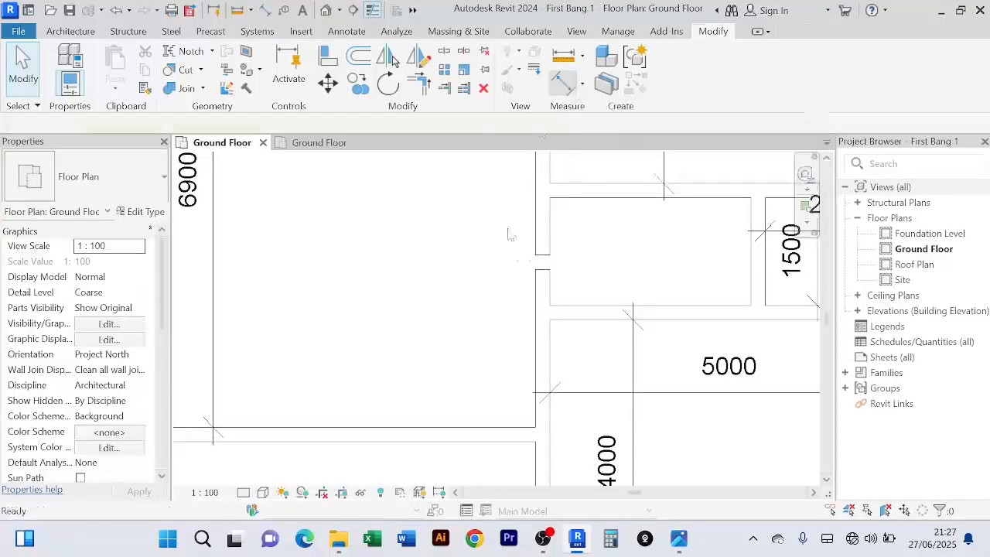
scroll(526, 249, up, 4)
click(565, 268)
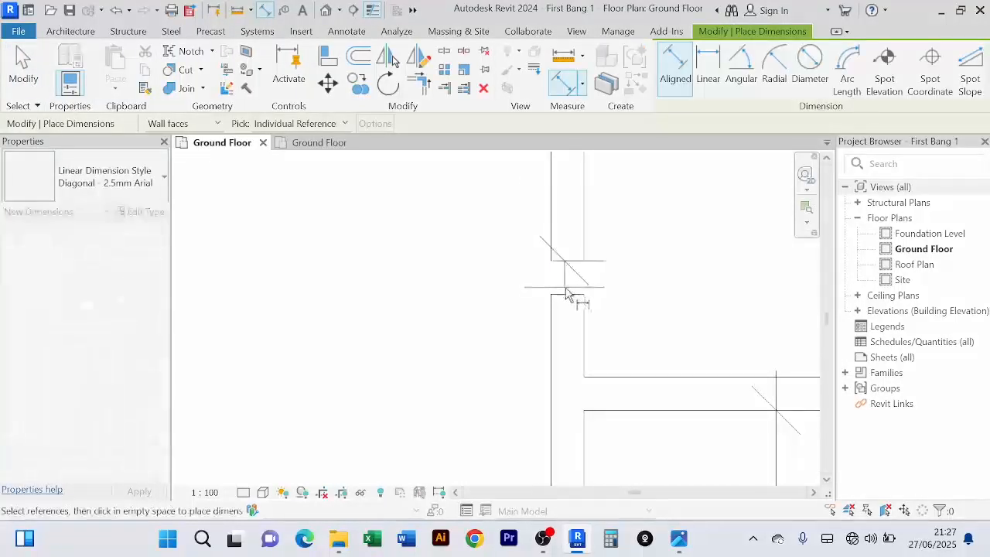
click(579, 297)
click(529, 286)
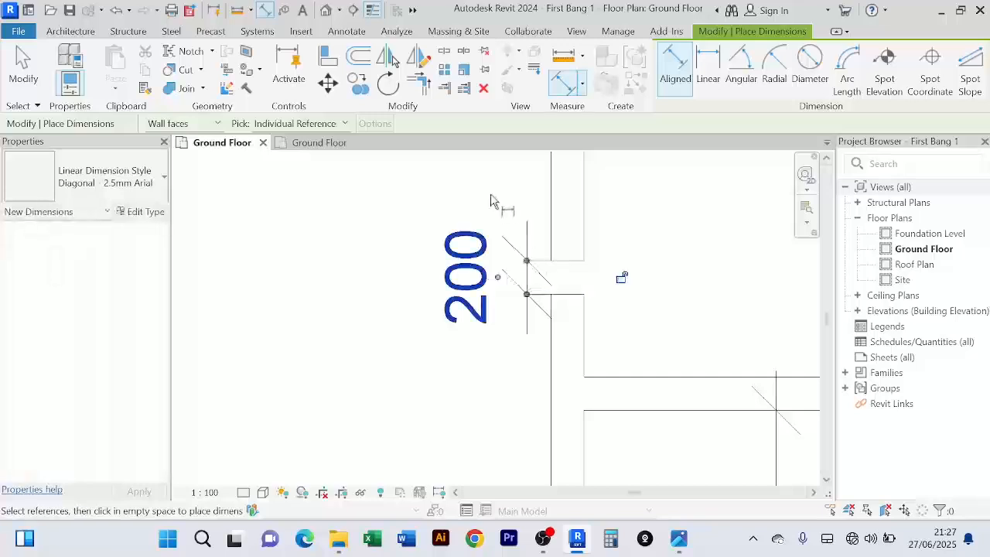
right_click(498, 194)
click(561, 205)
scroll(564, 209, down, 1)
scroll(619, 232, down, 1)
middle_drag(665, 252, 634, 321)
scroll(634, 321, up, 1)
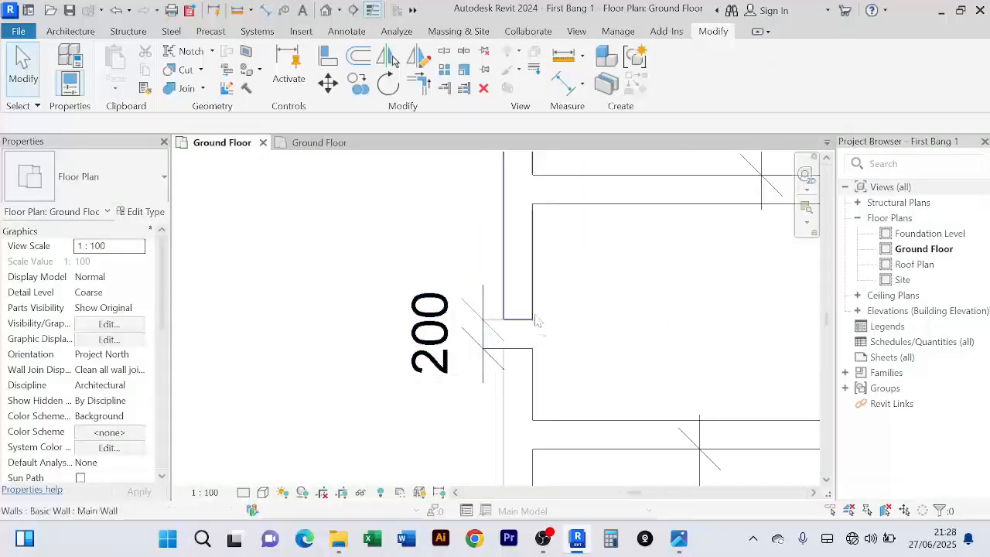
Set the opening dimension to 800 mm by moving the end of the upper wall segment
click(536, 316)
scroll(503, 325, up, 3)
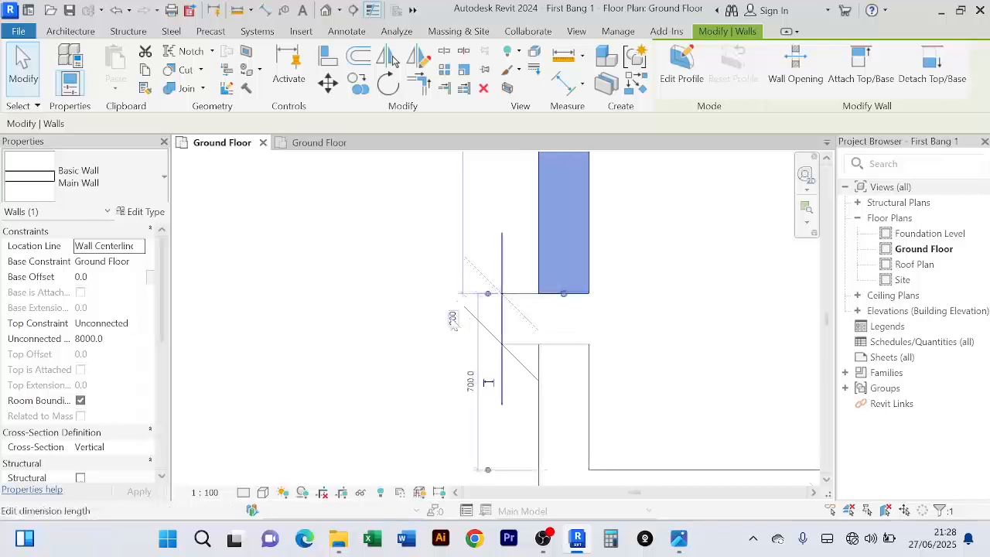
click(456, 320)
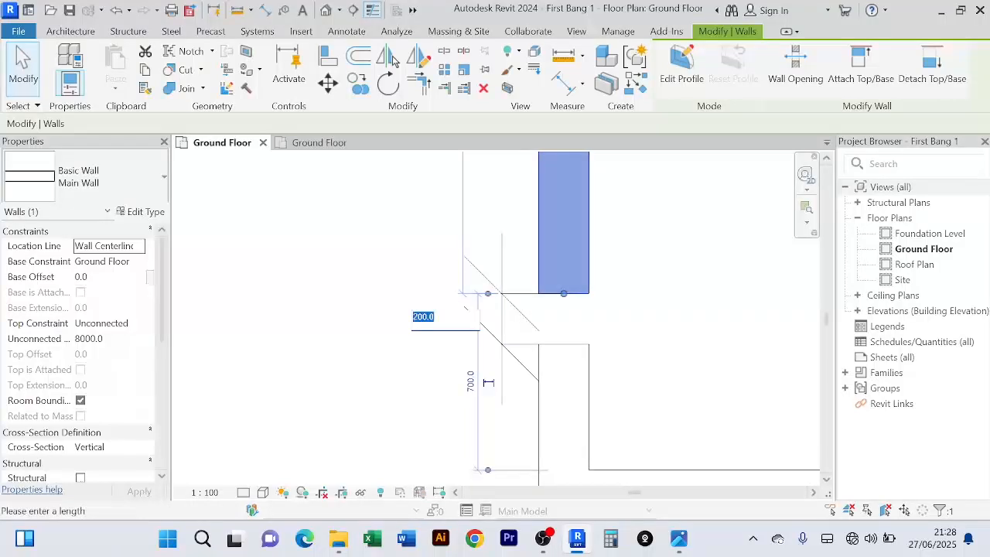
text(800)
key(Return)
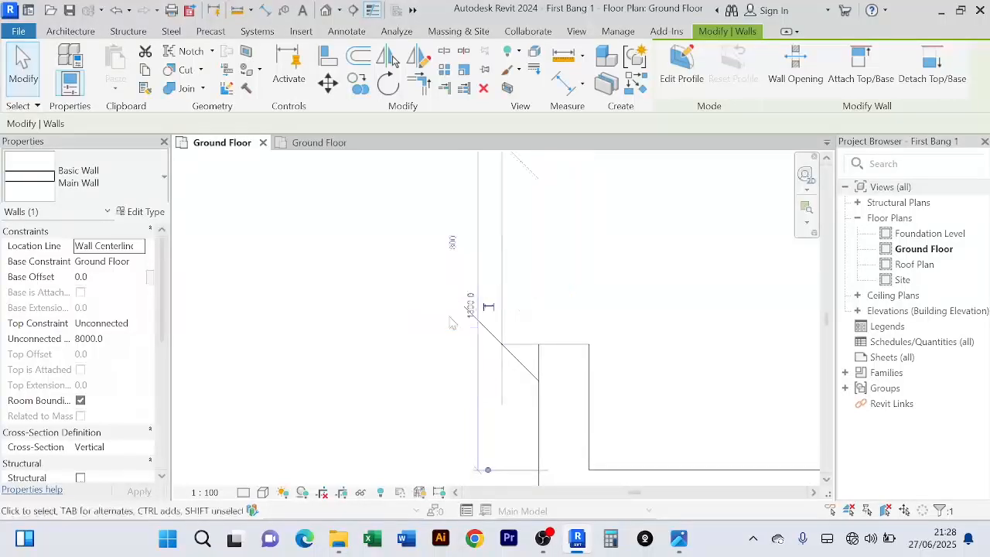
scroll(667, 351, up, 4)
click(670, 357)
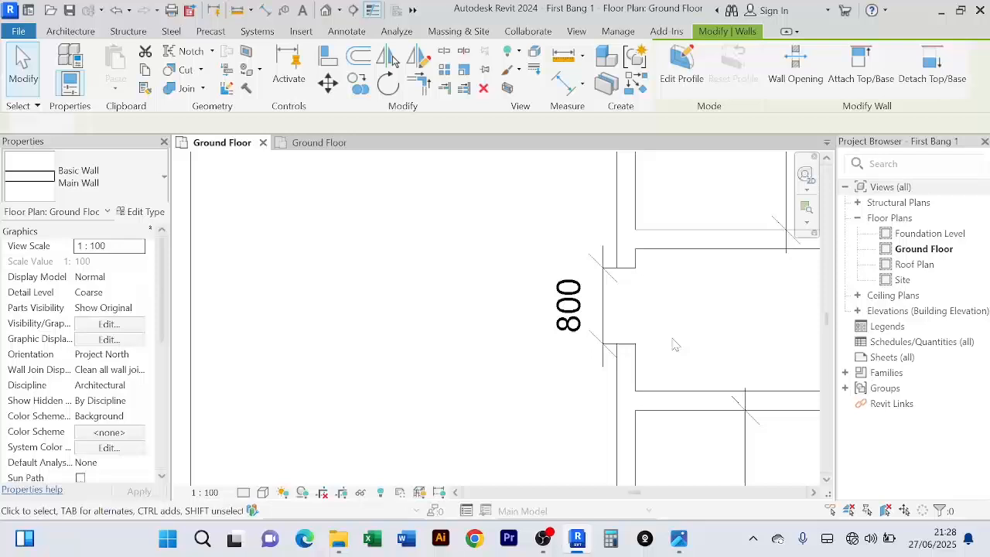
Try to resize the opening through its dimension with the lower wall segment selected, then undo the change
click(639, 362)
click(554, 299)
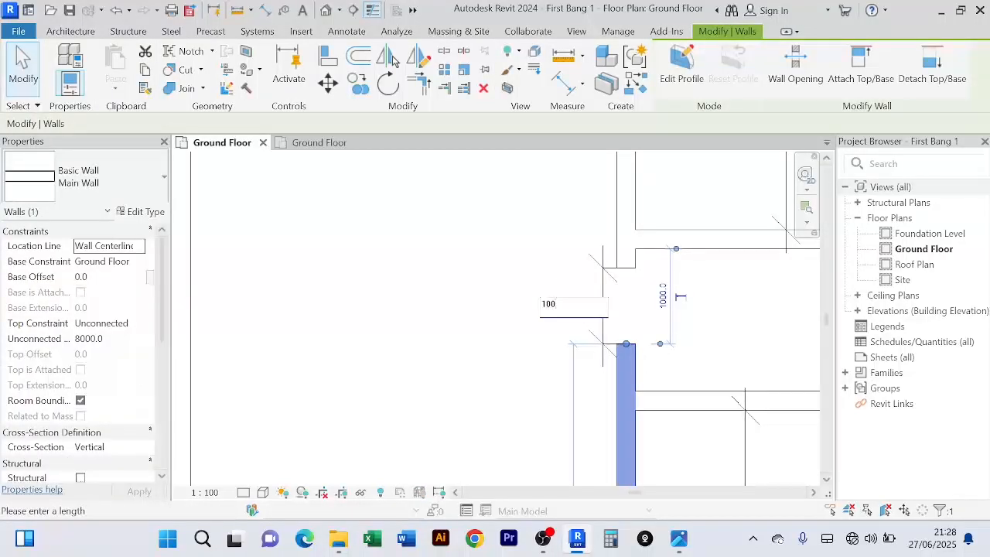
key(Return)
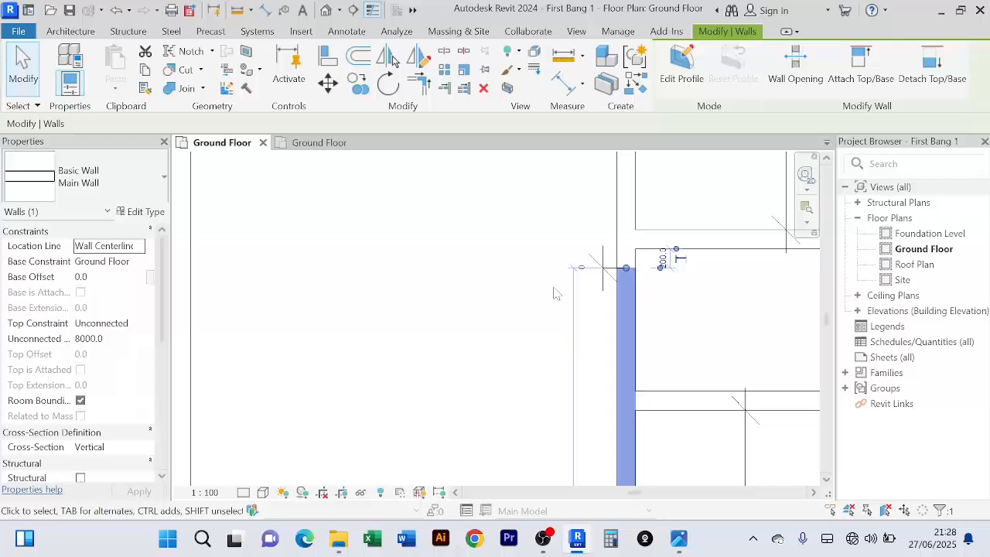
click(554, 292)
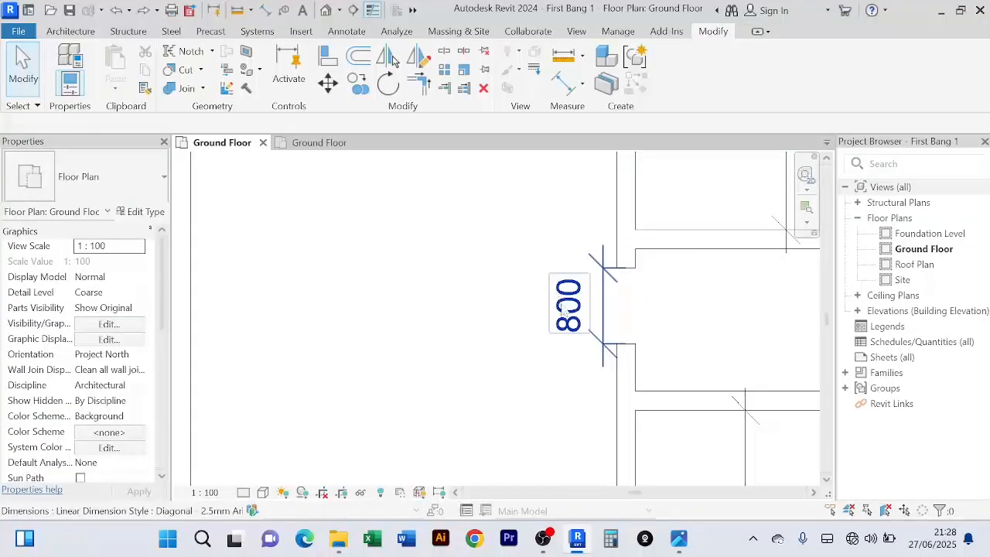
Set the opening dimension to 900 mm by moving the end of the lower wall segment
click(628, 357)
click(552, 303)
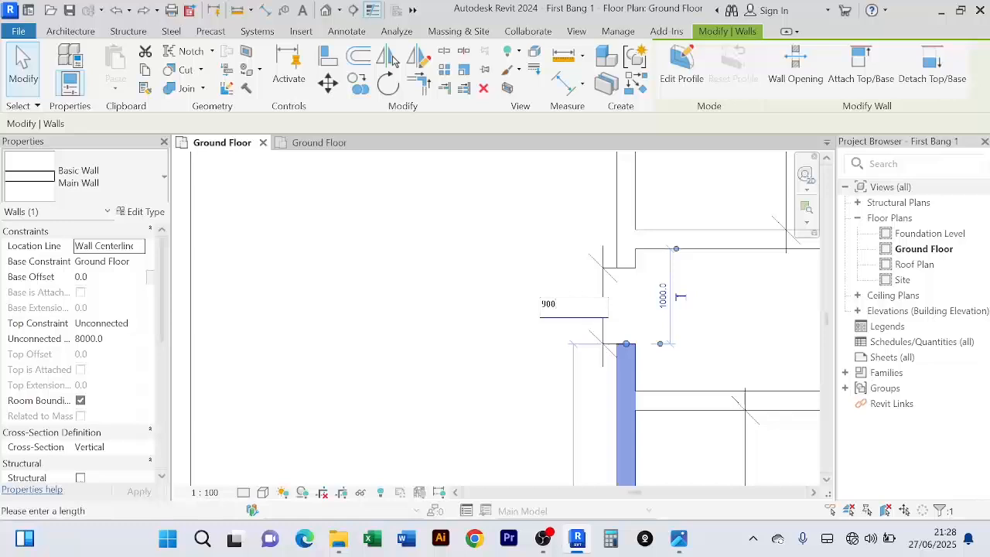
key(Return)
click(471, 294)
scroll(471, 294, down, 3)
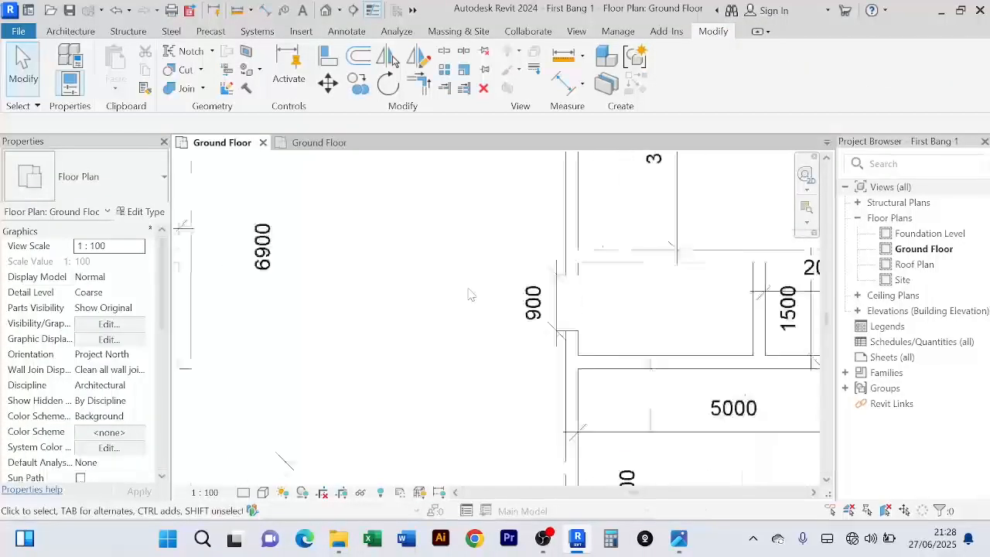
Check the opening's size in the reference plan, then set it to 950 mm in First Bang 1 by moving the lower wall segment's end
click(344, 146)
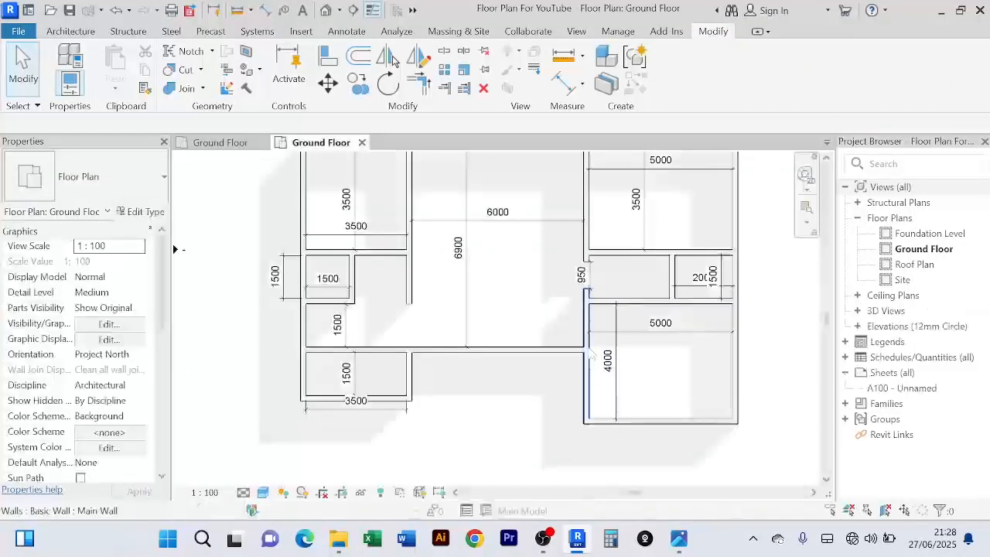
click(221, 143)
scroll(565, 352, up, 4)
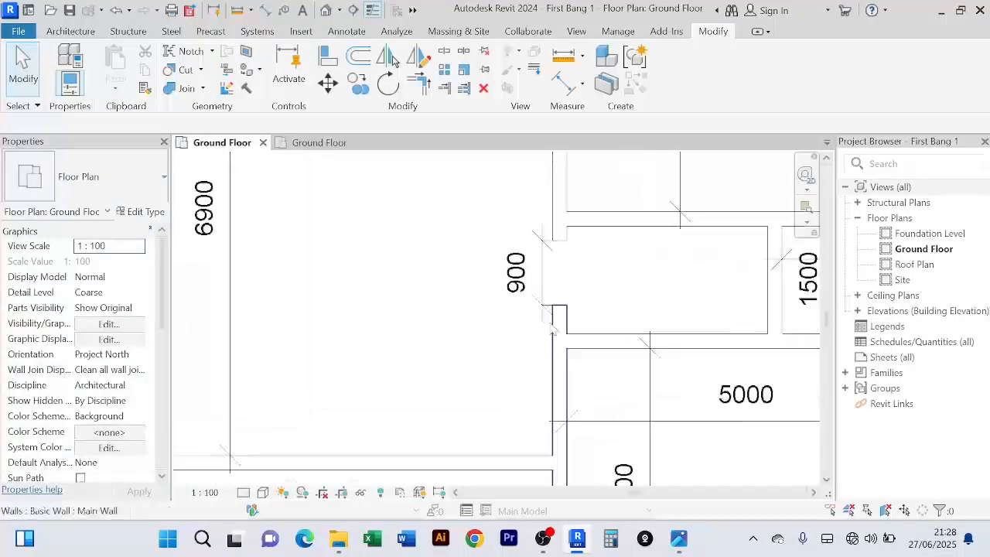
click(561, 313)
click(522, 265)
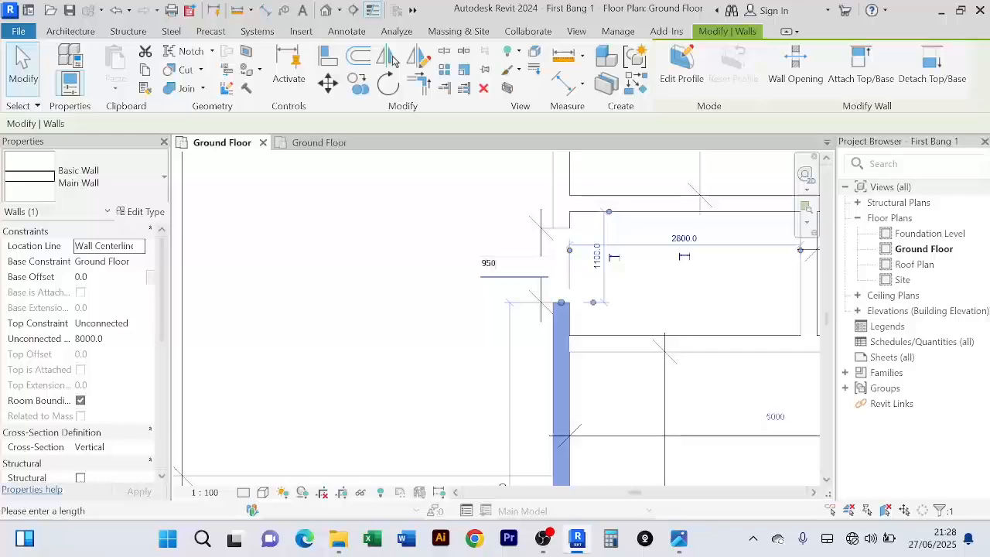
key(Return)
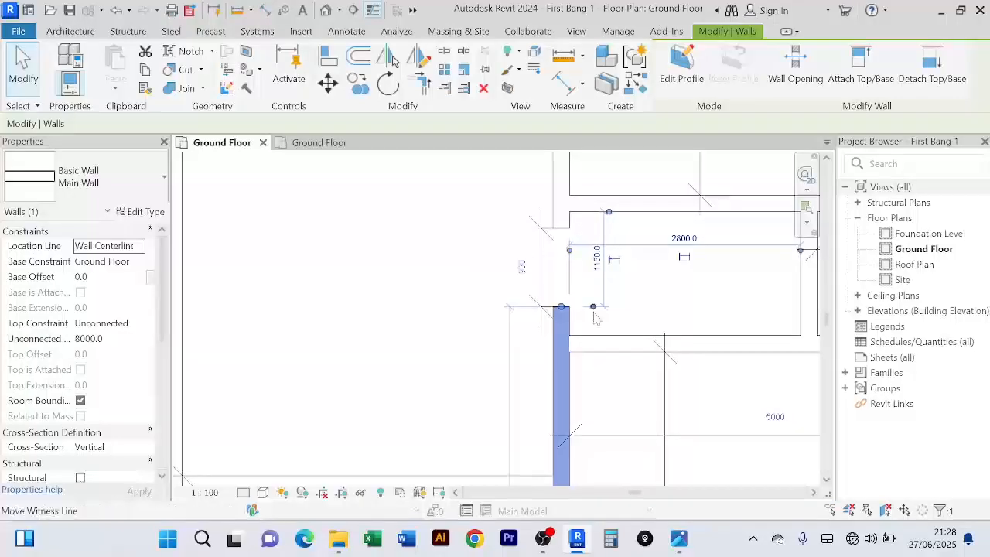
key(Escape)
Set the opening dimension to 900 mm by extending the upper wall segment's end downward
scroll(440, 263, down, 3)
scroll(499, 240, up, 3)
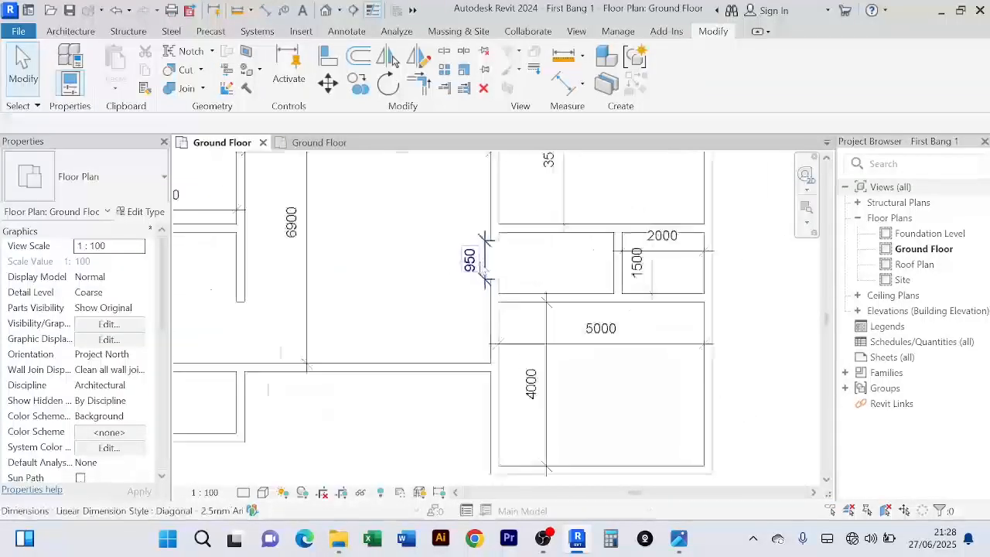
scroll(523, 230, up, 2)
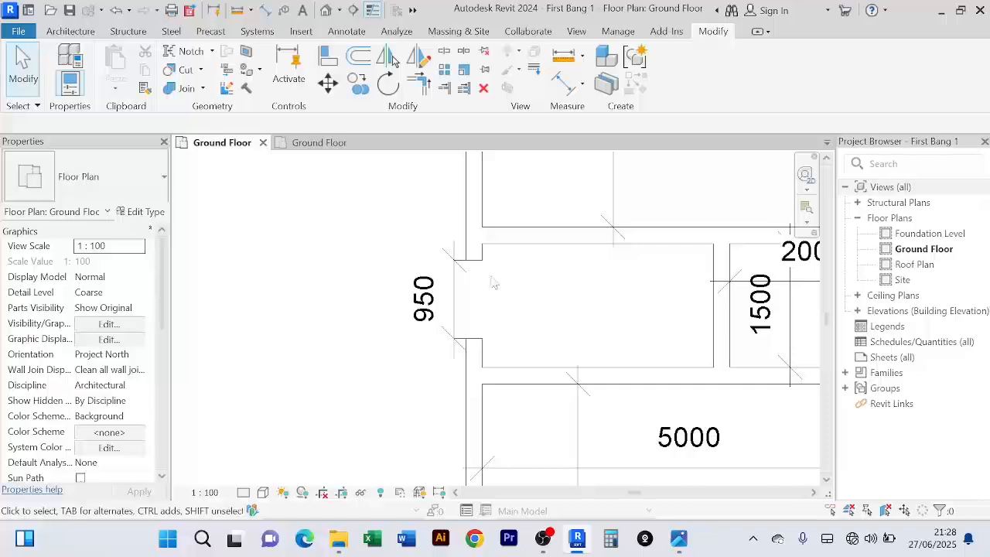
scroll(491, 280, up, 2)
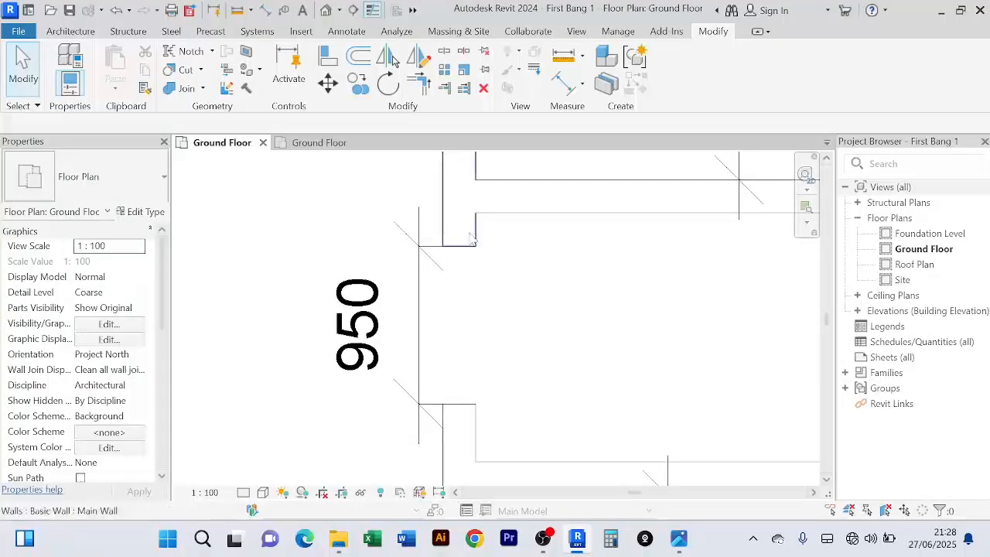
click(471, 240)
scroll(380, 345, up, 2)
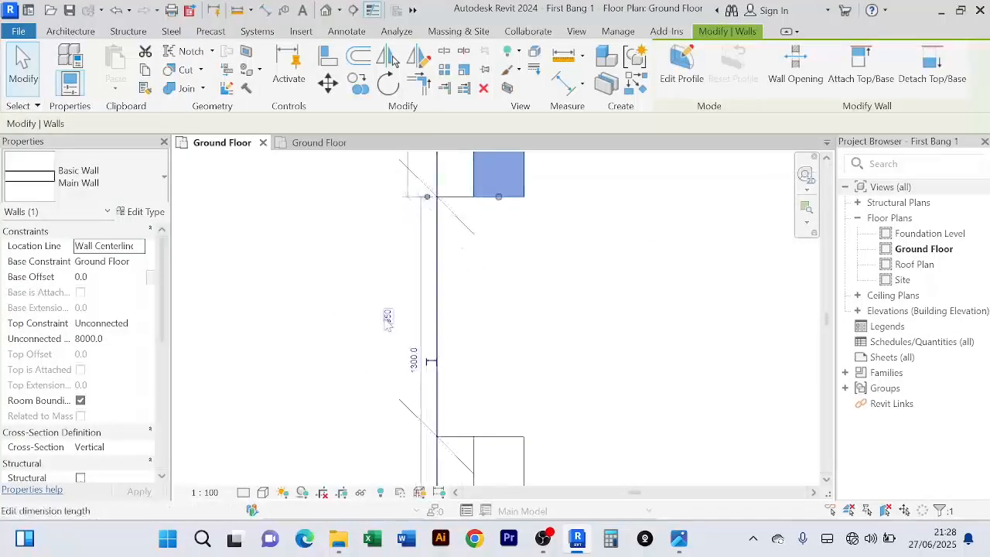
click(414, 333)
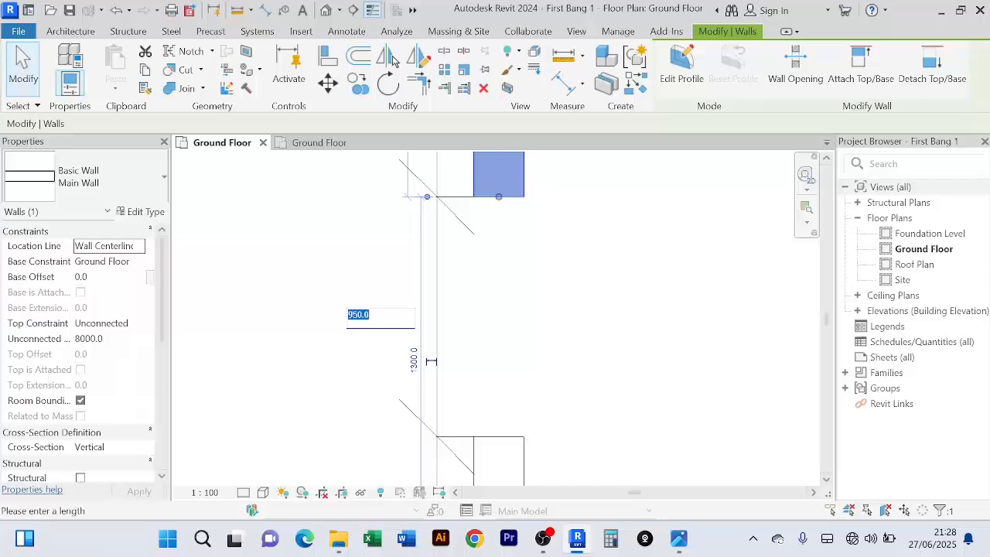
text(900)
key(Return)
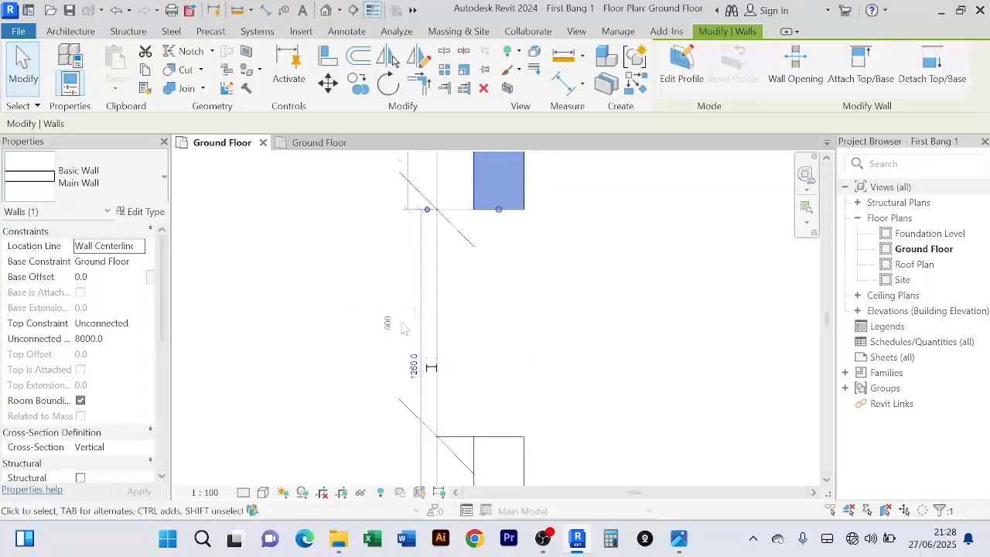
key(Escape)
Set the opening dimension to 950 mm by shortening the lower wall segment beside the small room
scroll(534, 325, up, 4)
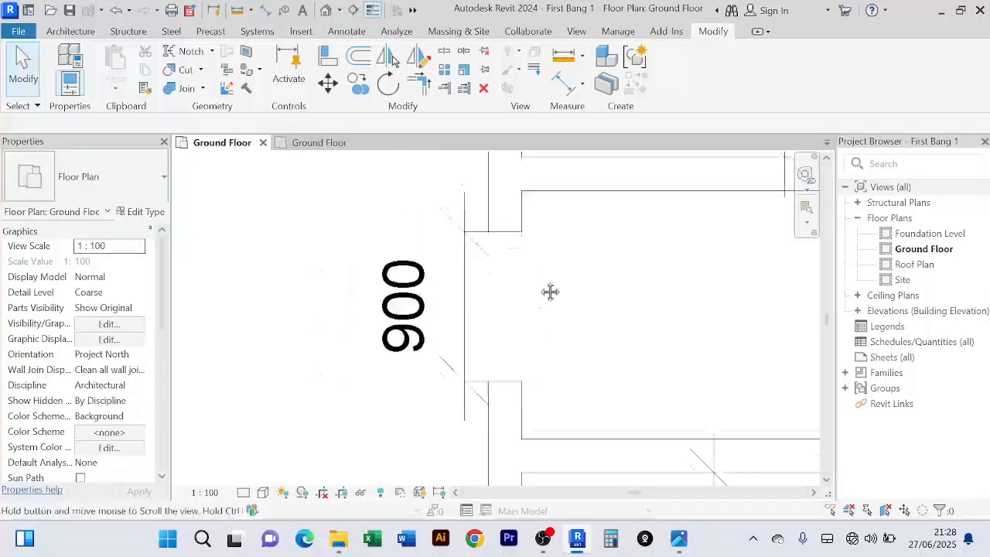
click(502, 379)
click(396, 281)
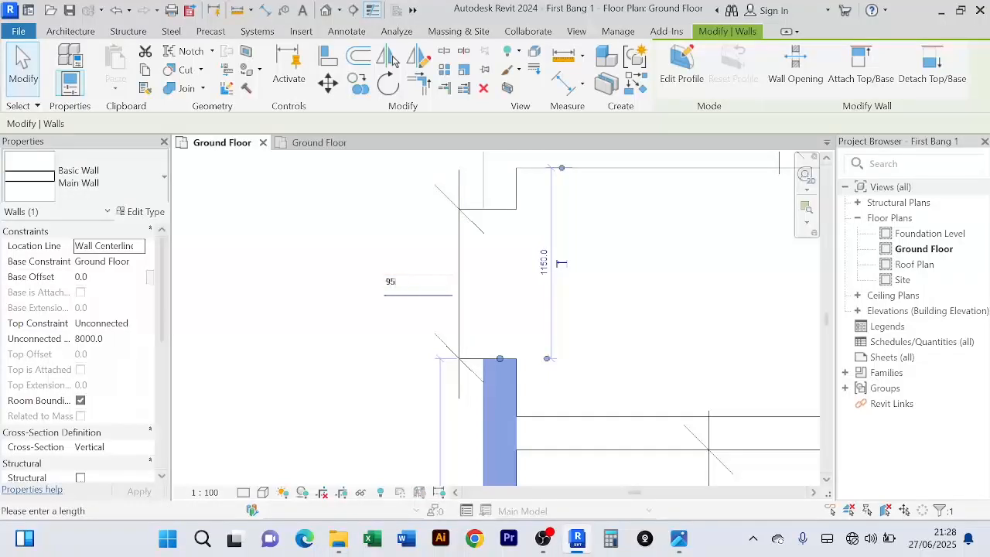
key(Return)
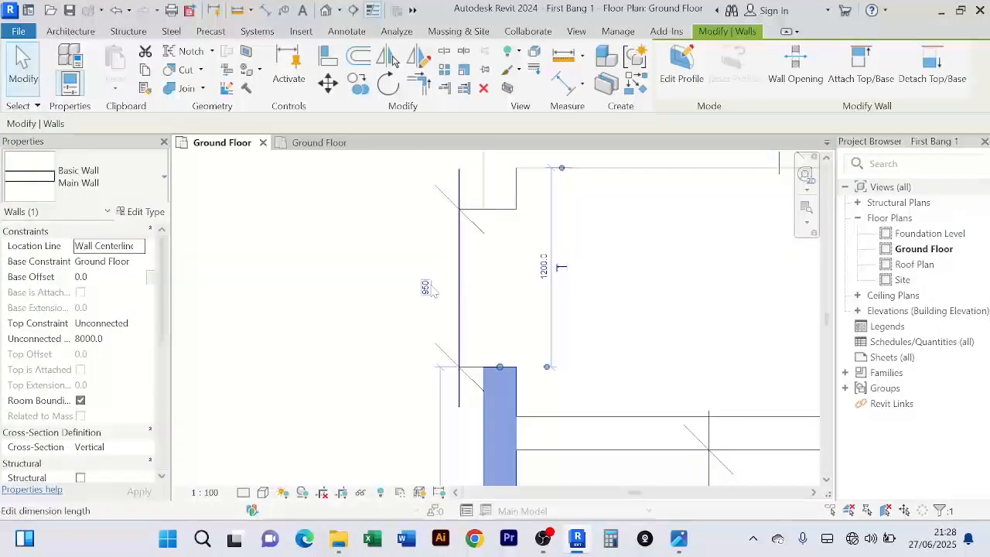
key(Escape)
Compare the whole First Bang 1 ground floor layout with the reference plan, then return to its small rooms above the 5000 x 4000 room
scroll(448, 286, down, 5)
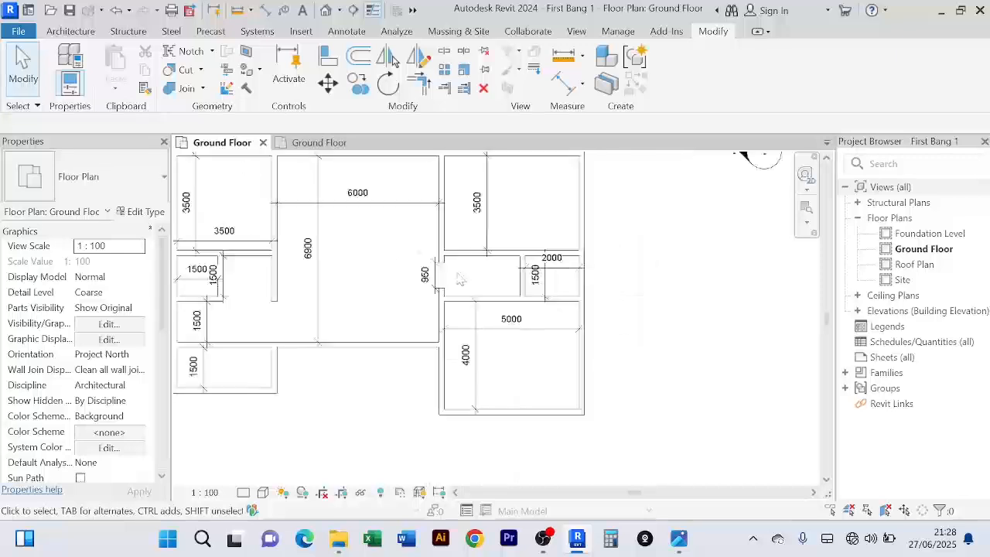
middle_drag(467, 282, 566, 276)
scroll(453, 286, down, 1)
middle_drag(453, 286, 494, 333)
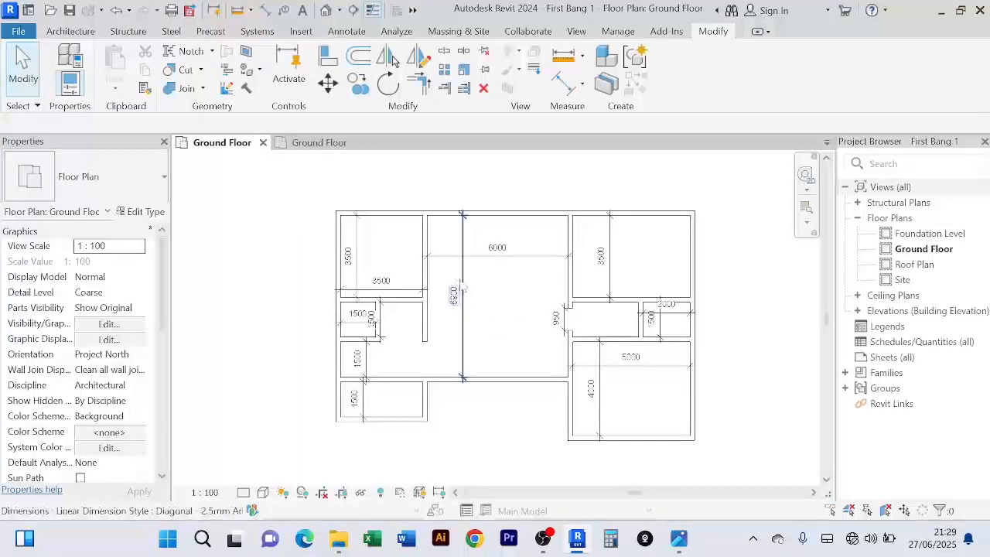
scroll(507, 333, up, 1)
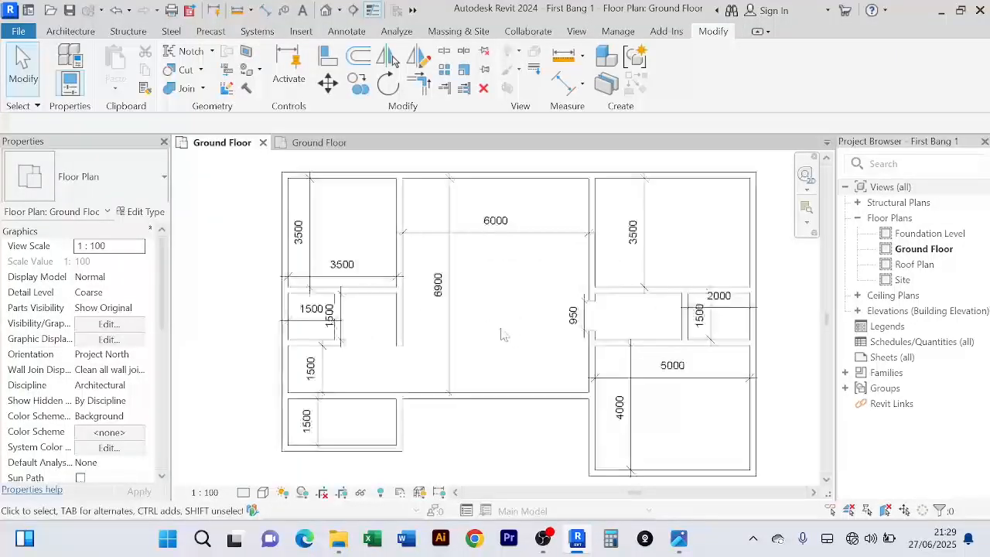
click(318, 143)
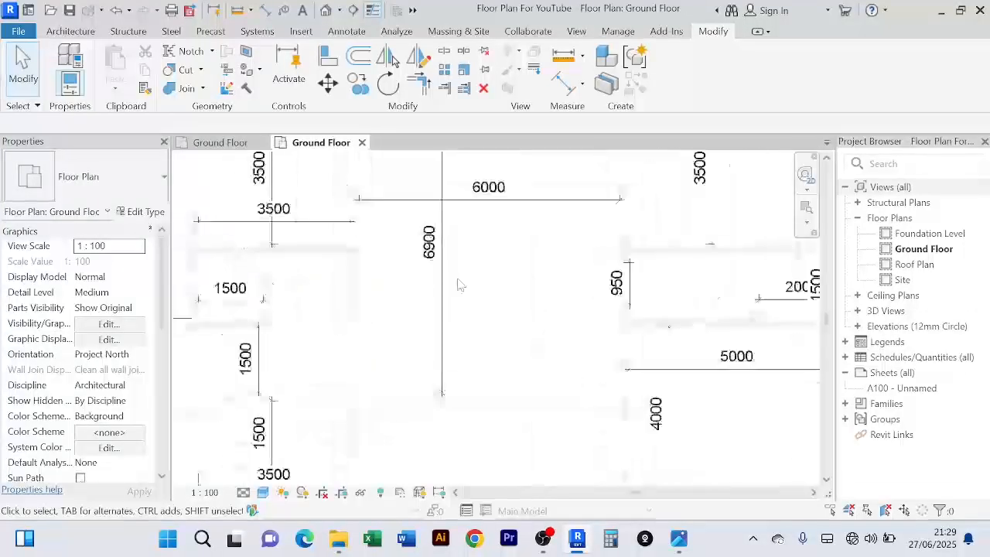
scroll(462, 289, down, 1)
scroll(478, 322, up, 2)
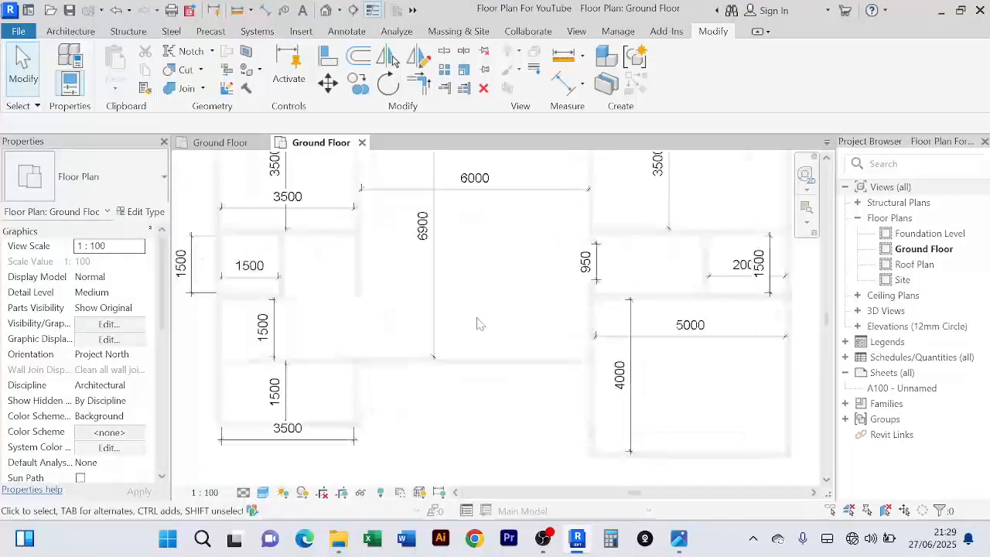
scroll(477, 319, down, 2)
middle_drag(494, 303, 494, 337)
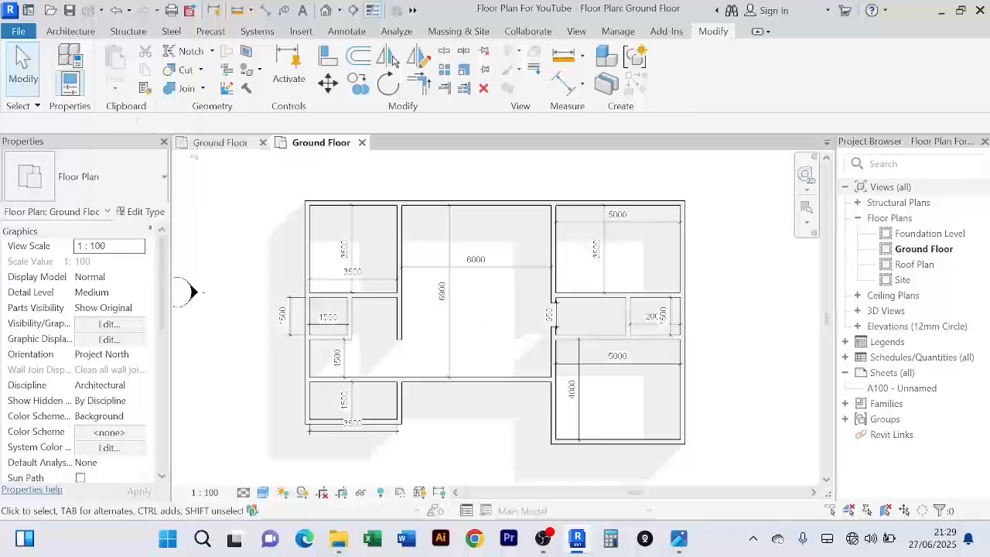
click(220, 142)
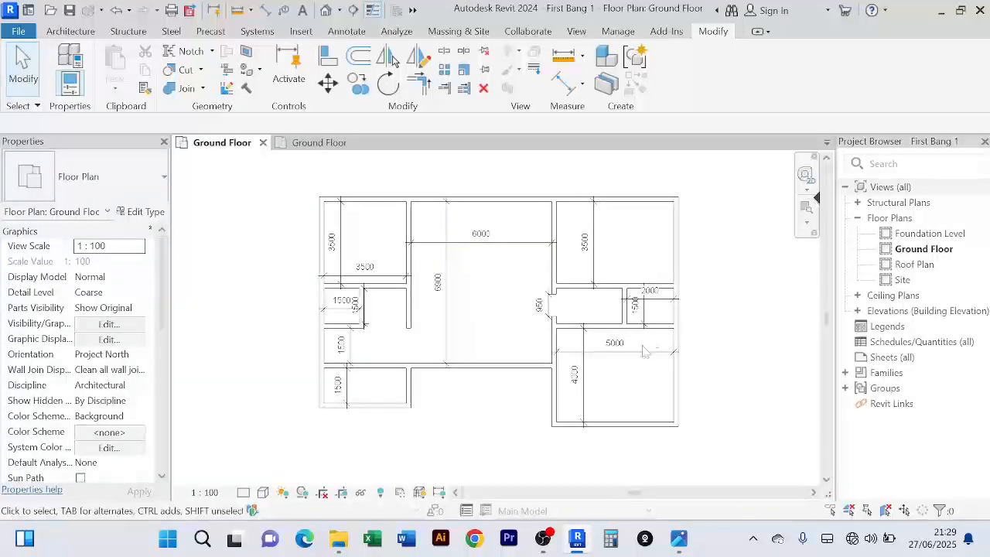
scroll(643, 351, up, 2)
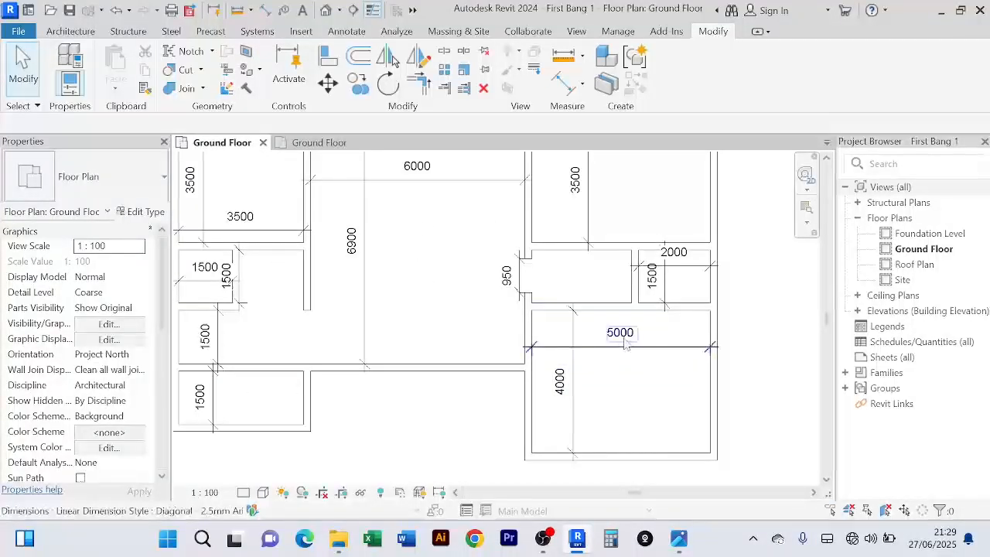
scroll(665, 286, up, 1)
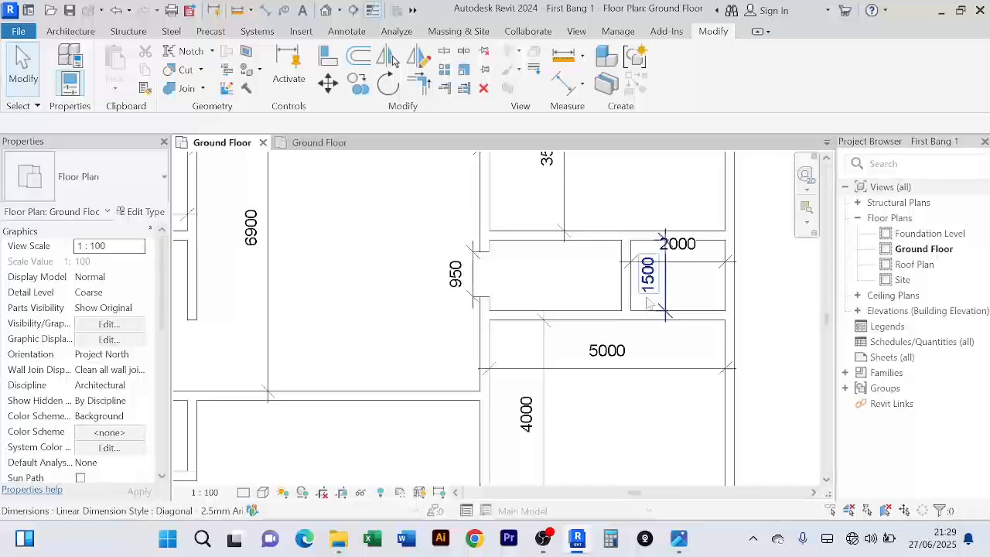
Add an aligned dimension across the inside width of the upper-right room on the ground floor plan
scroll(572, 280, down, 1)
middle_drag(574, 285, 574, 310)
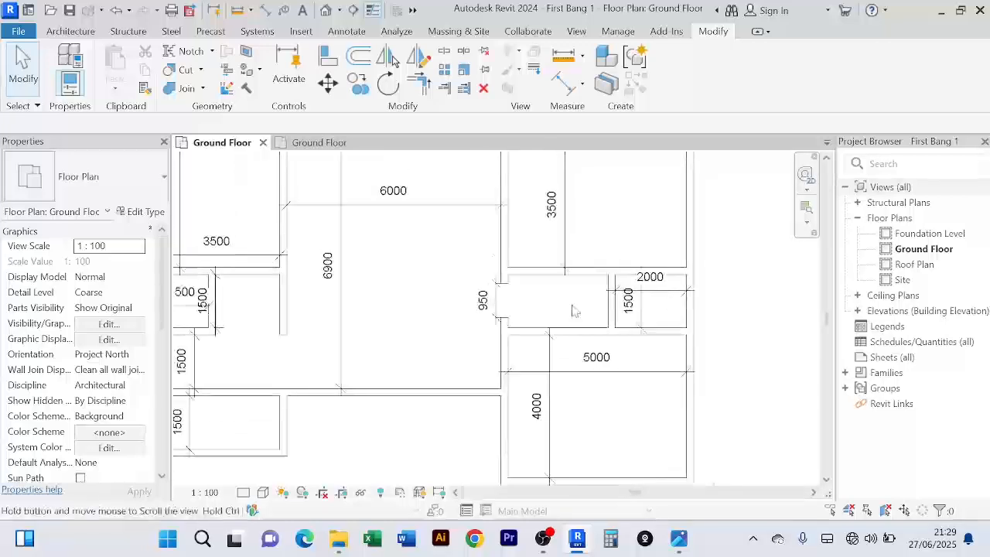
scroll(666, 292, up, 3)
scroll(495, 308, down, 2)
middle_drag(504, 317, 526, 377)
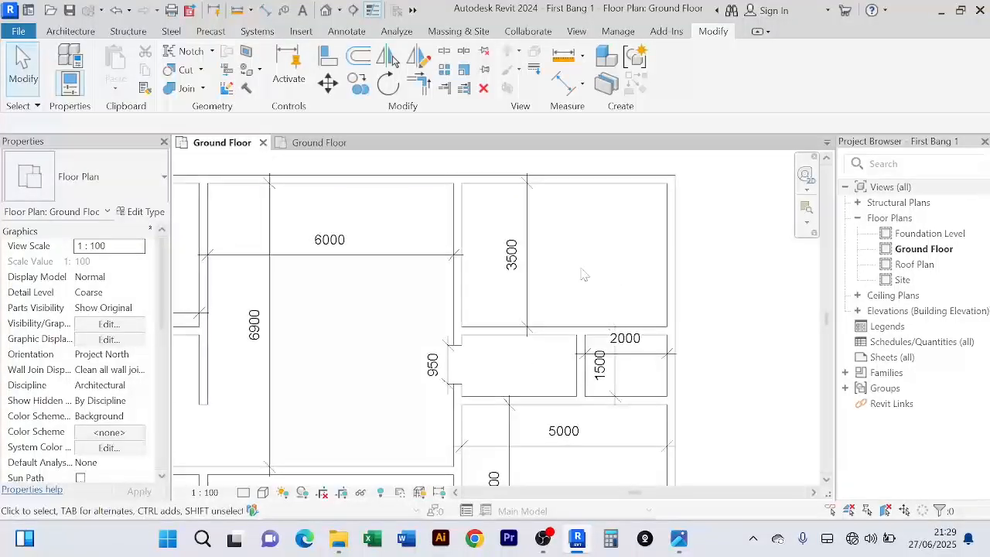
click(564, 85)
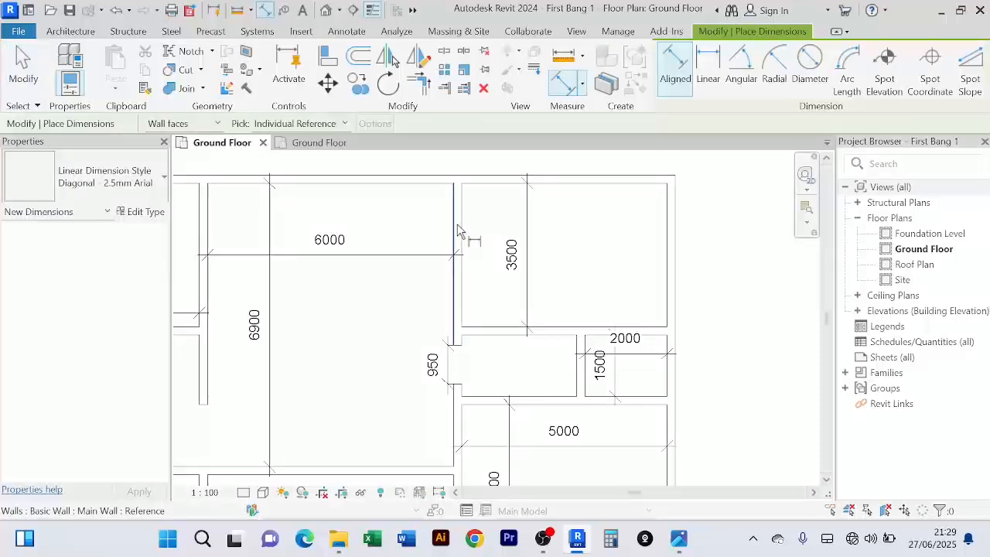
click(667, 226)
click(629, 223)
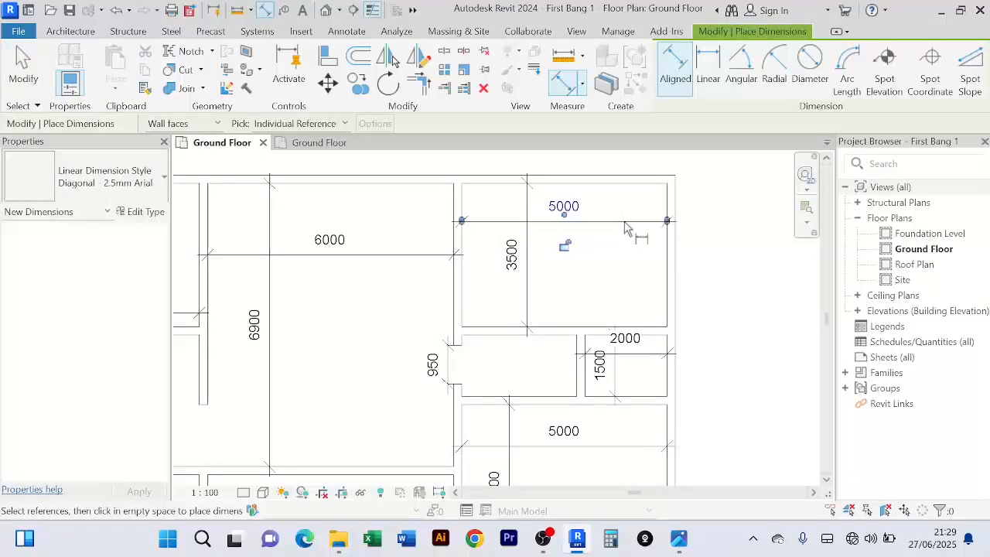
right_click(692, 188)
click(723, 192)
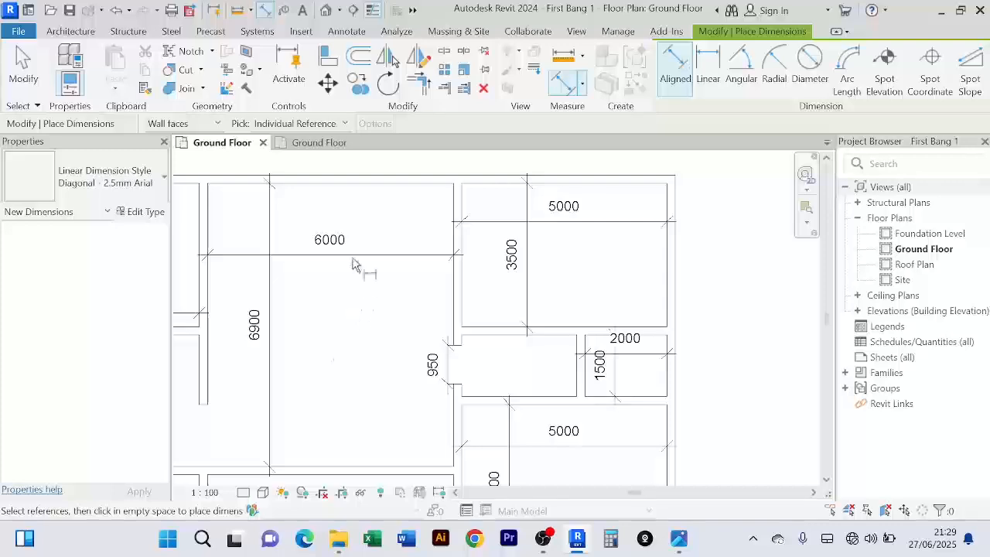
right_click(362, 229)
click(380, 238)
Add an aligned dimension across the inside width of the lower-left room, close to its bottom wall
scroll(313, 341, down, 1)
middle_drag(316, 342, 572, 285)
scroll(393, 251, up, 2)
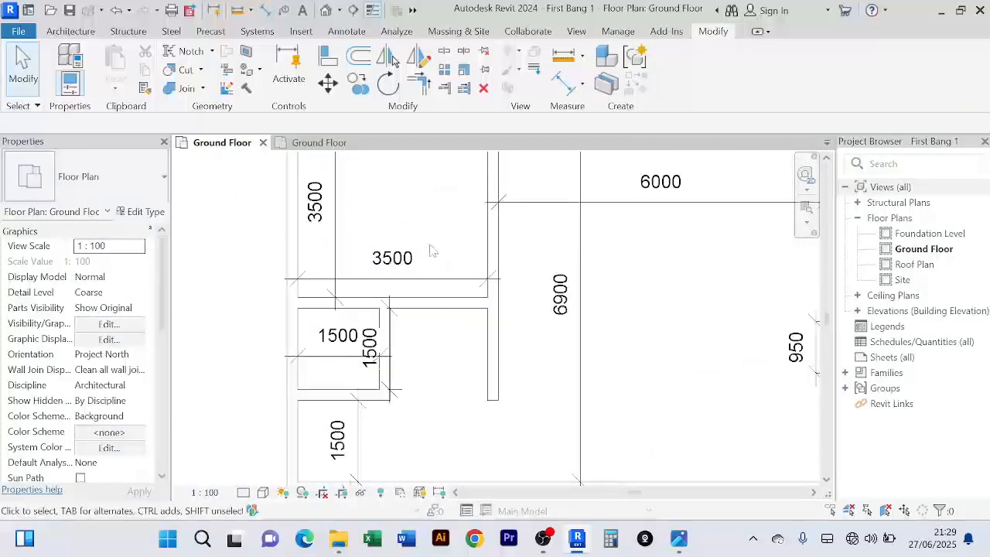
scroll(389, 204, down, 2)
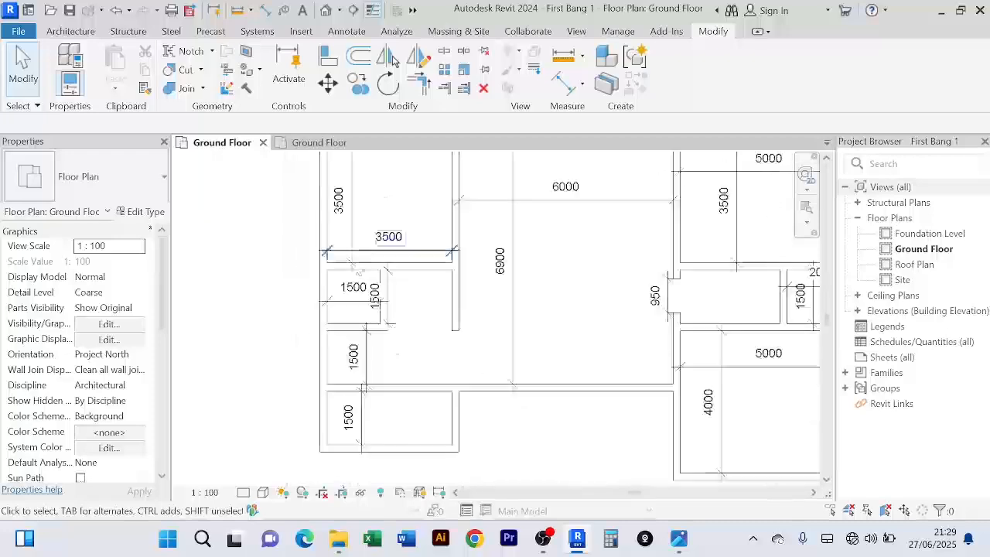
scroll(391, 320, up, 1)
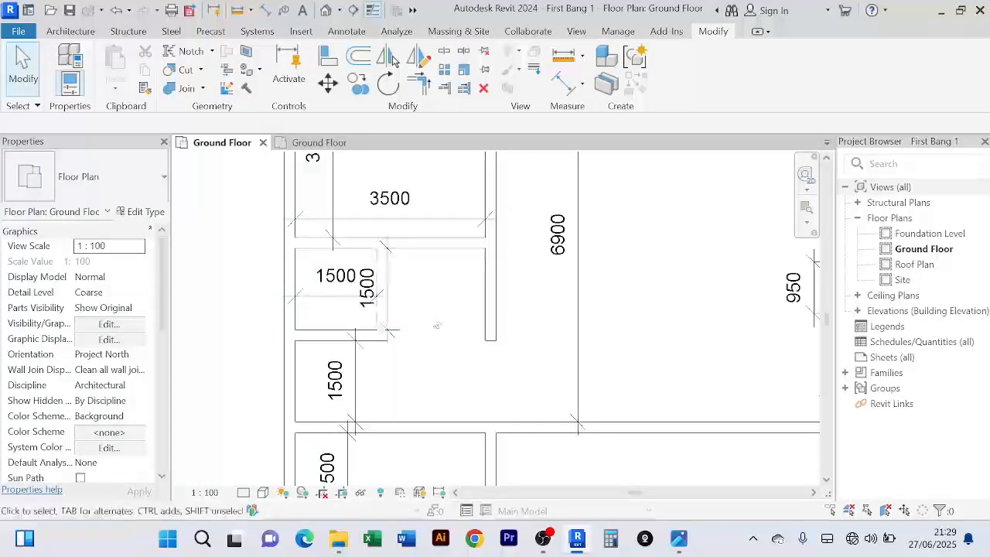
scroll(415, 328, up, 1)
scroll(416, 328, down, 3)
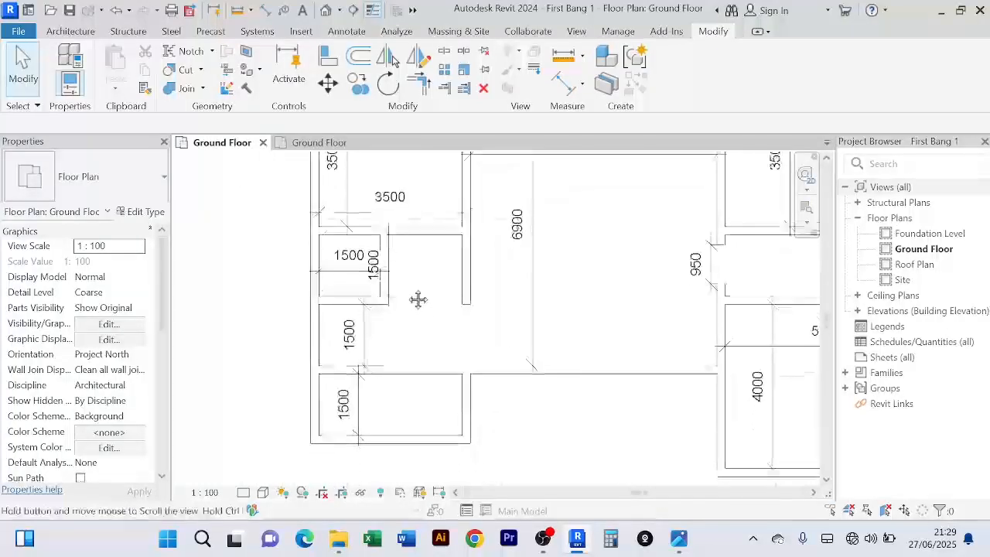
scroll(355, 317, up, 2)
scroll(409, 321, down, 1)
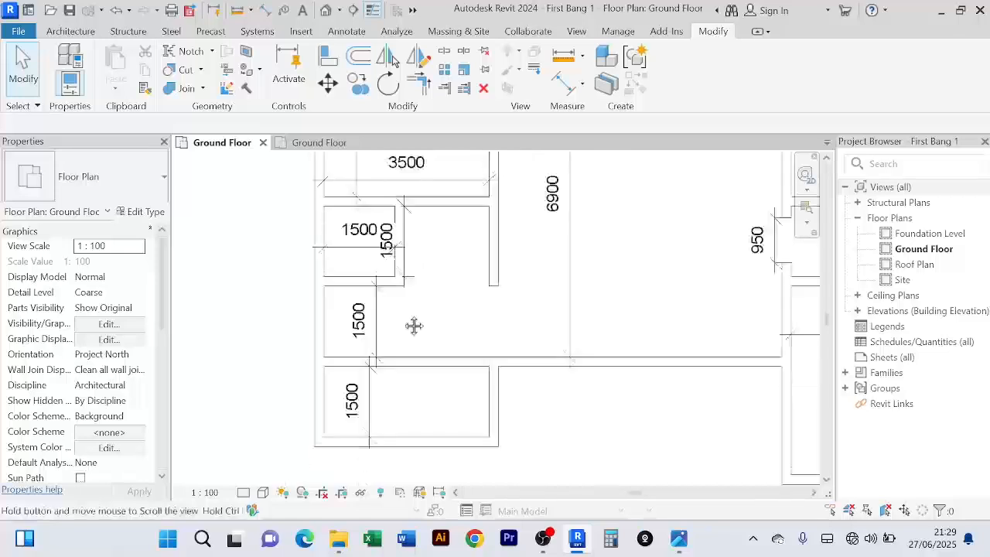
middle_drag(413, 325, 421, 287)
click(381, 352)
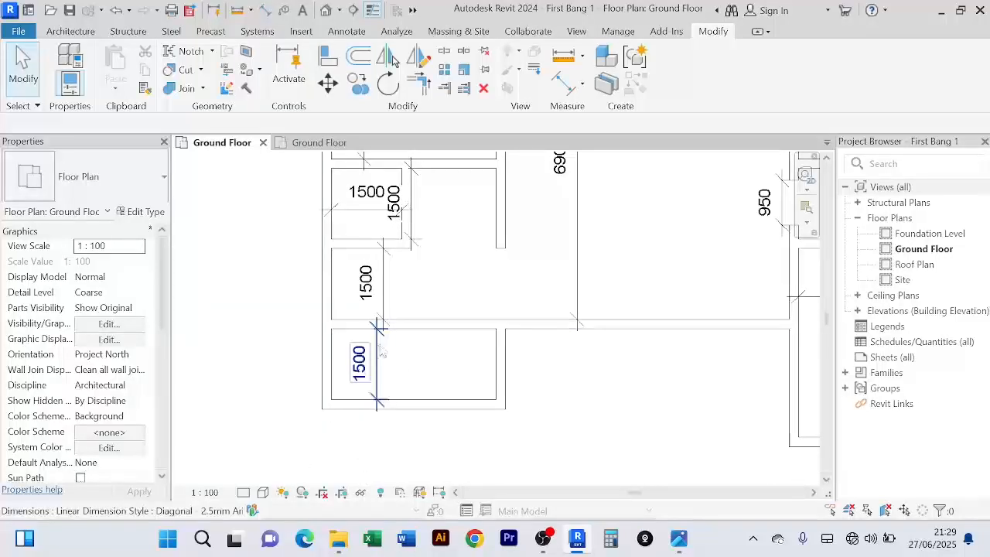
click(565, 82)
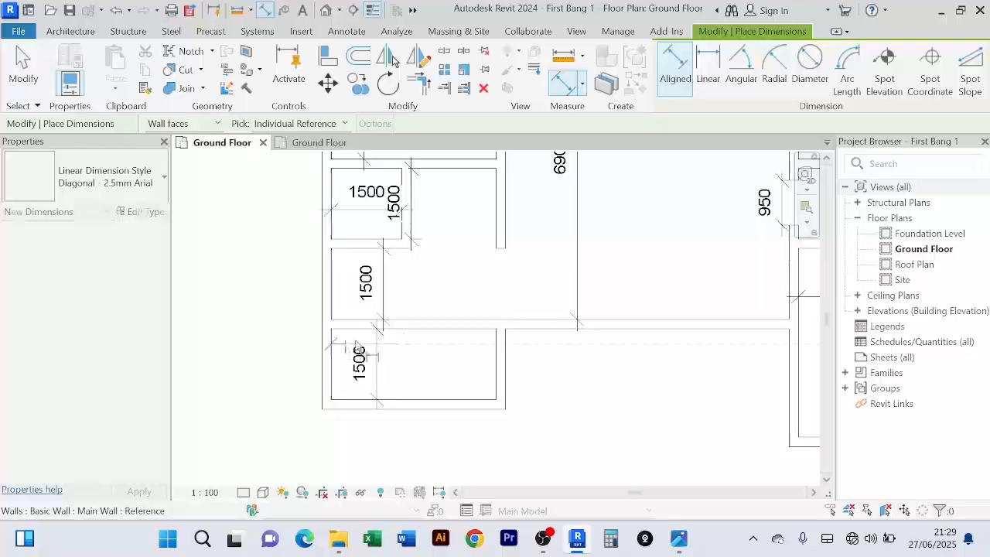
click(356, 345)
click(502, 380)
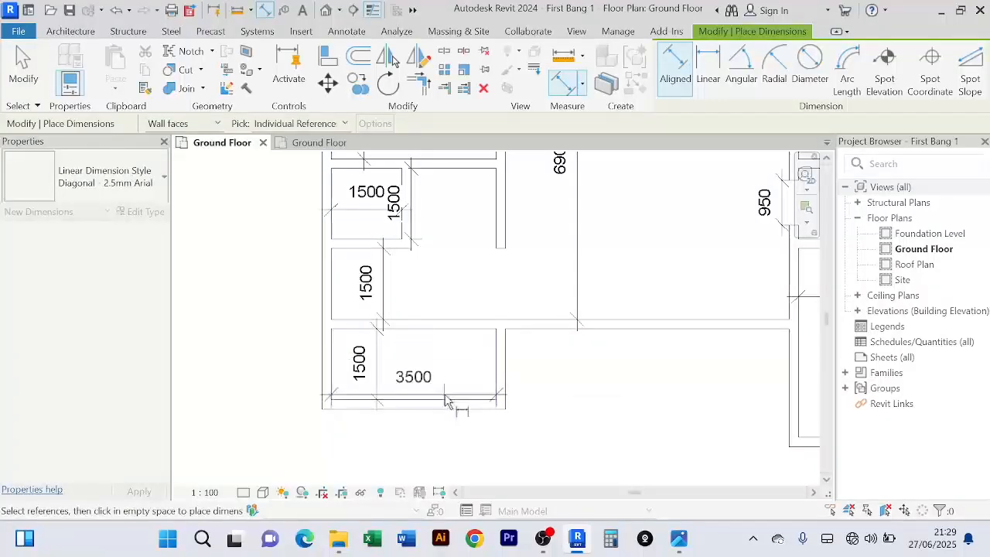
click(445, 400)
right_click(570, 396)
click(614, 129)
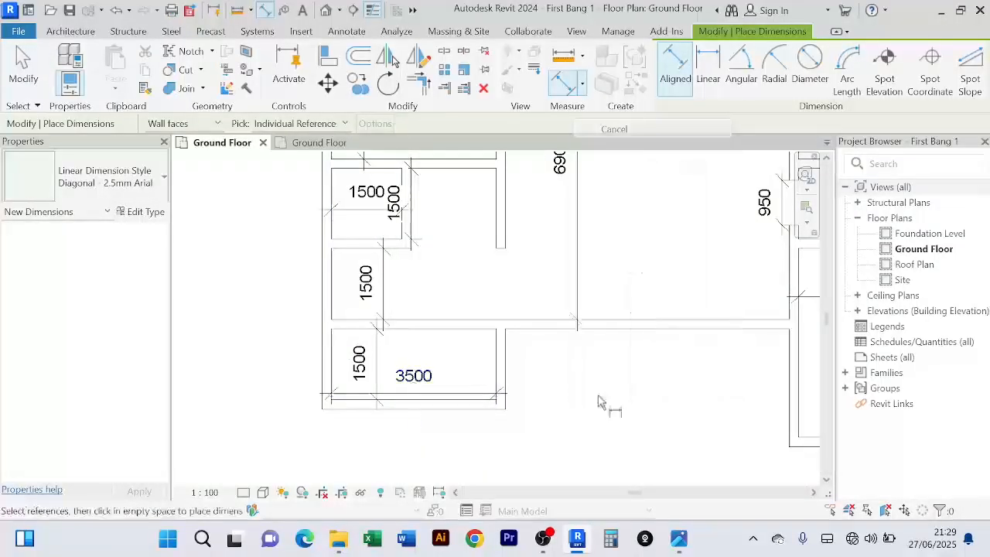
right_click(600, 399)
click(671, 134)
Compare the dimensioned layout with the Floor Plan For YouTube reference plan, then close the reference without saving and return to First Bang 1
scroll(579, 371, down, 4)
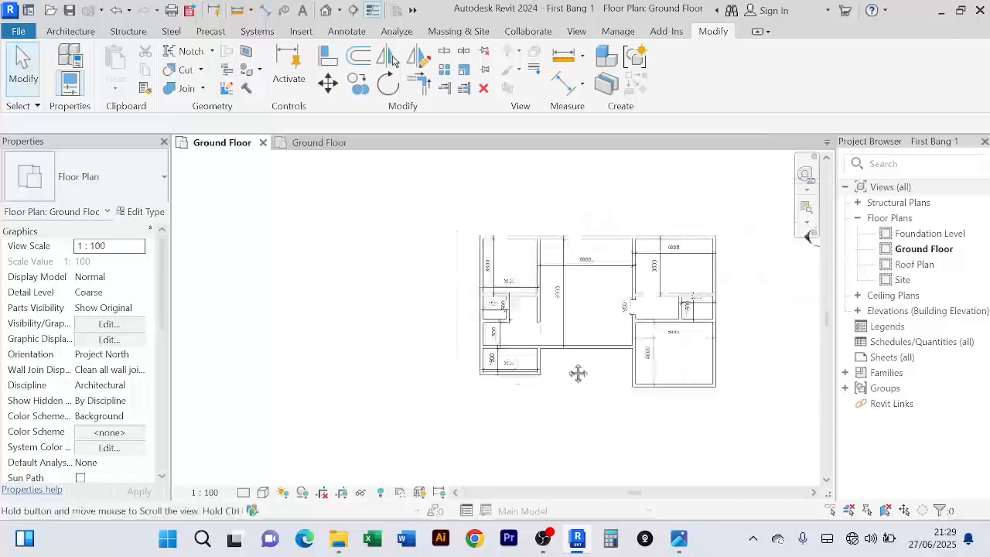
click(319, 142)
scroll(493, 302, up, 2)
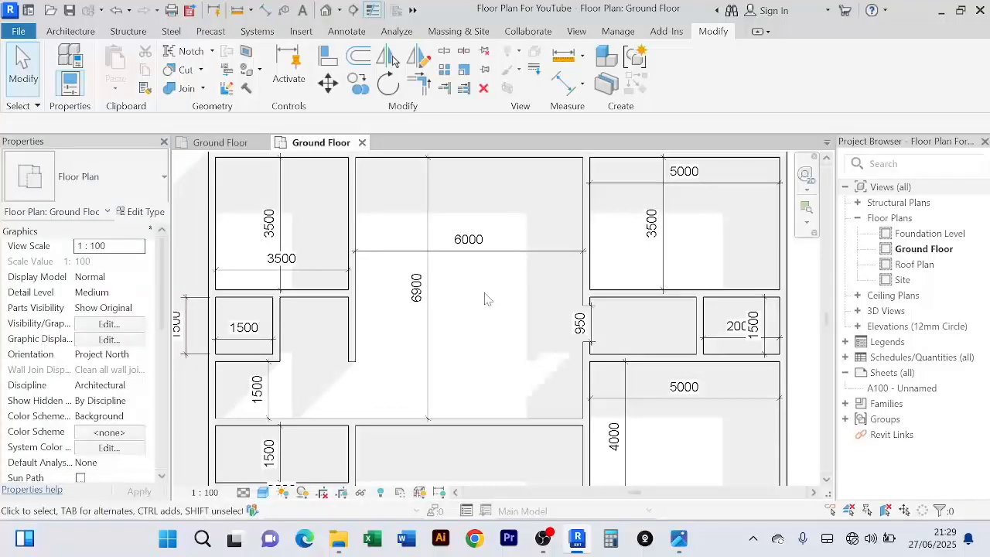
scroll(486, 299, down, 1)
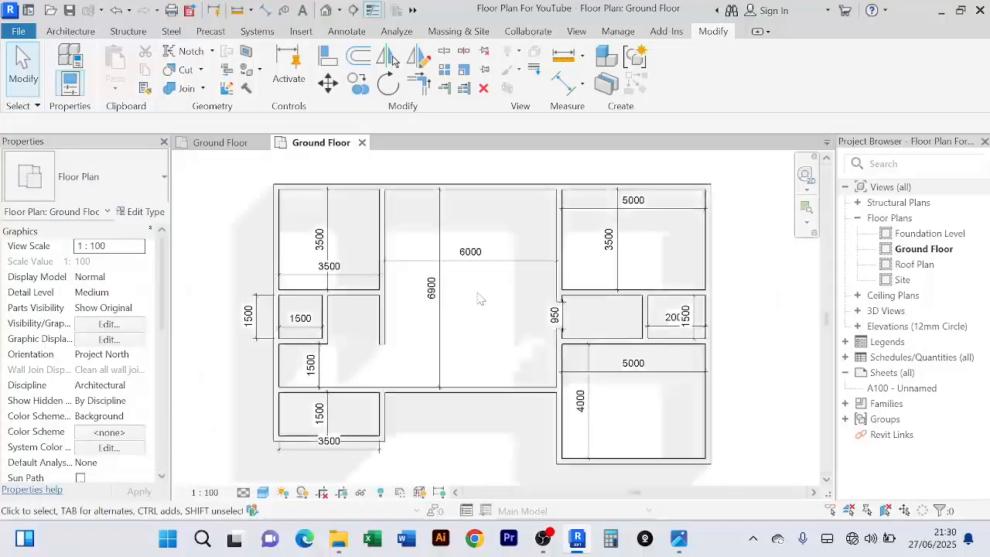
click(362, 143)
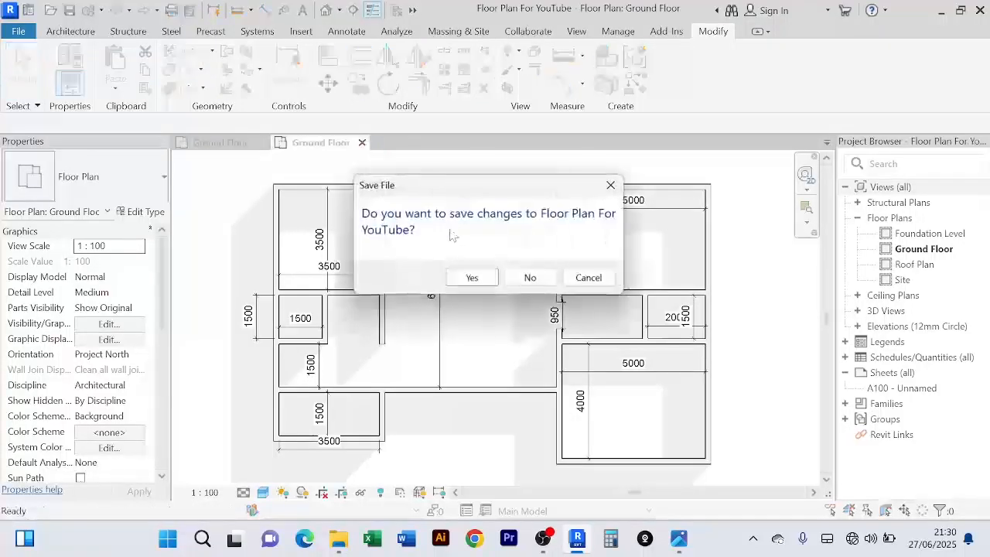
click(532, 280)
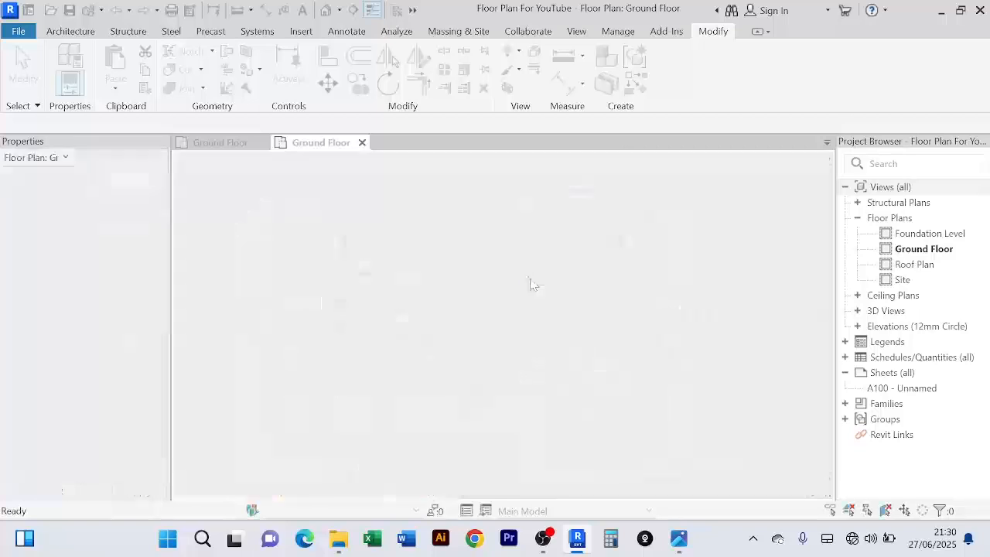
scroll(502, 276, up, 4)
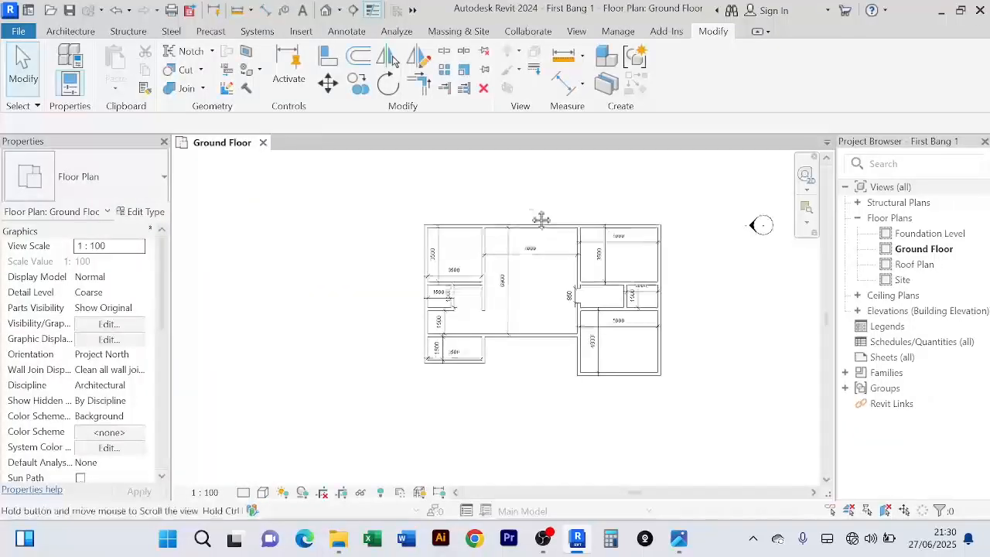
middle_drag(496, 307, 482, 305)
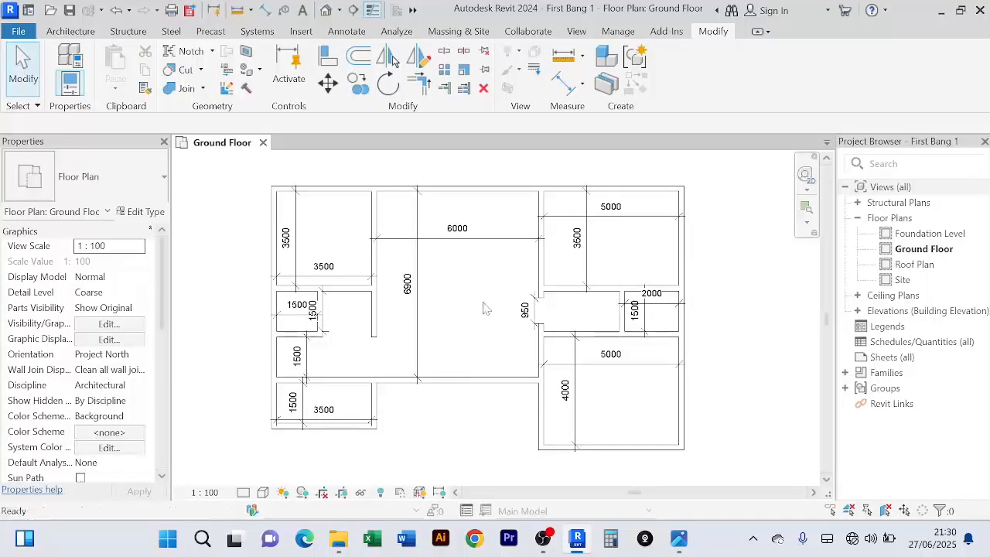
key(Escape)
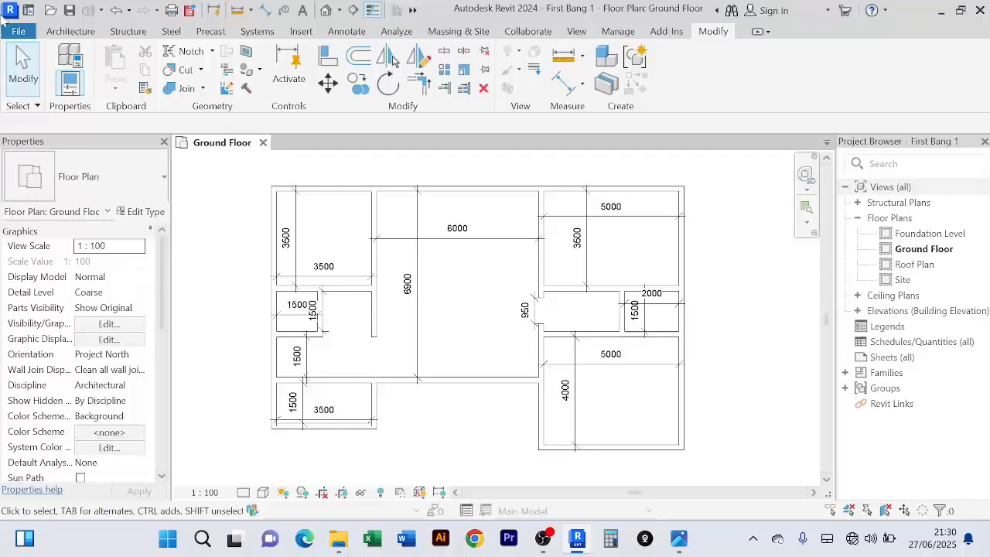
Open the default 3D view of the house and set its visual style to Shaded
click(325, 11)
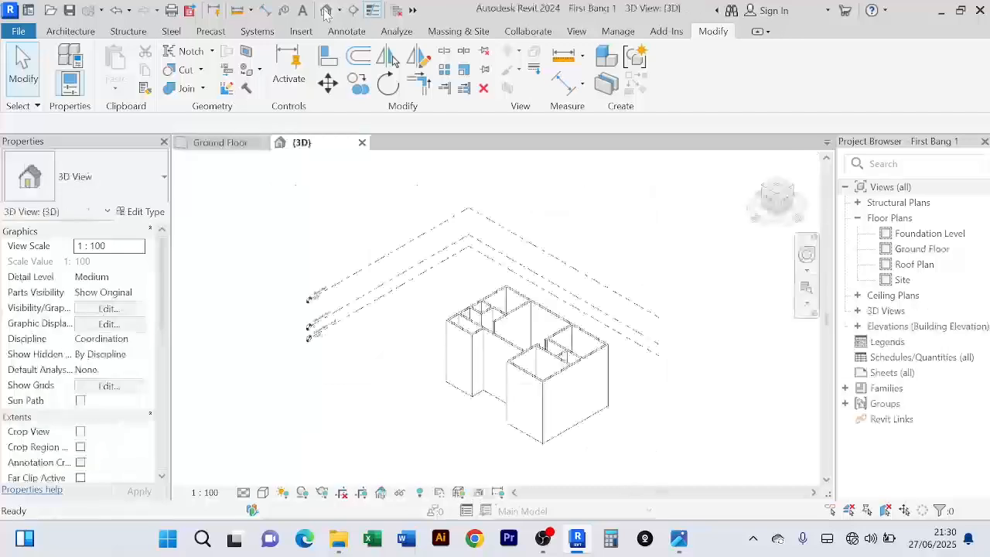
scroll(565, 415, up, 5)
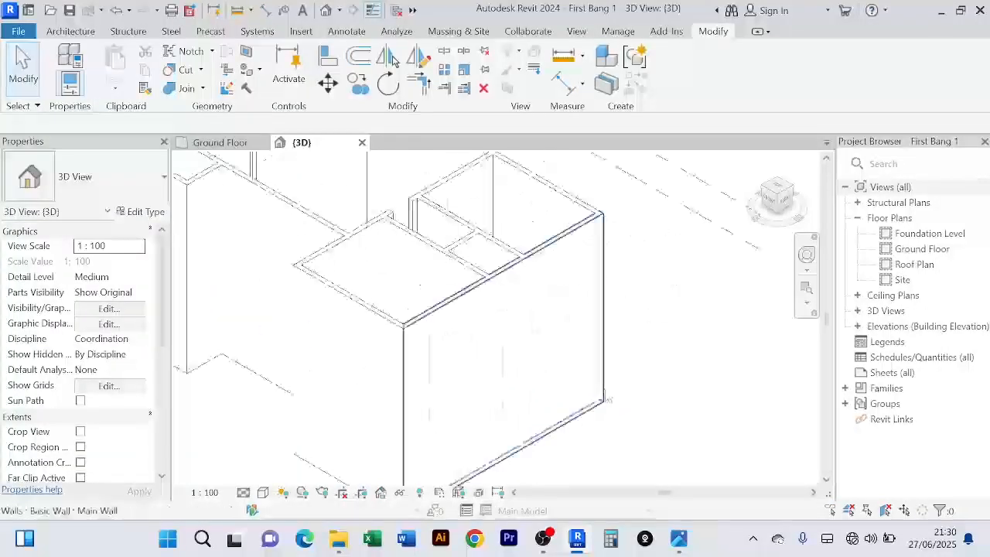
scroll(630, 385, down, 3)
shift+middle_drag(380, 451, 289, 429)
scroll(322, 395, up, 3)
scroll(322, 396, down, 2)
scroll(294, 395, up, 3)
middle_drag(303, 393, 270, 422)
scroll(279, 407, down, 4)
scroll(319, 389, up, 3)
scroll(305, 379, down, 2)
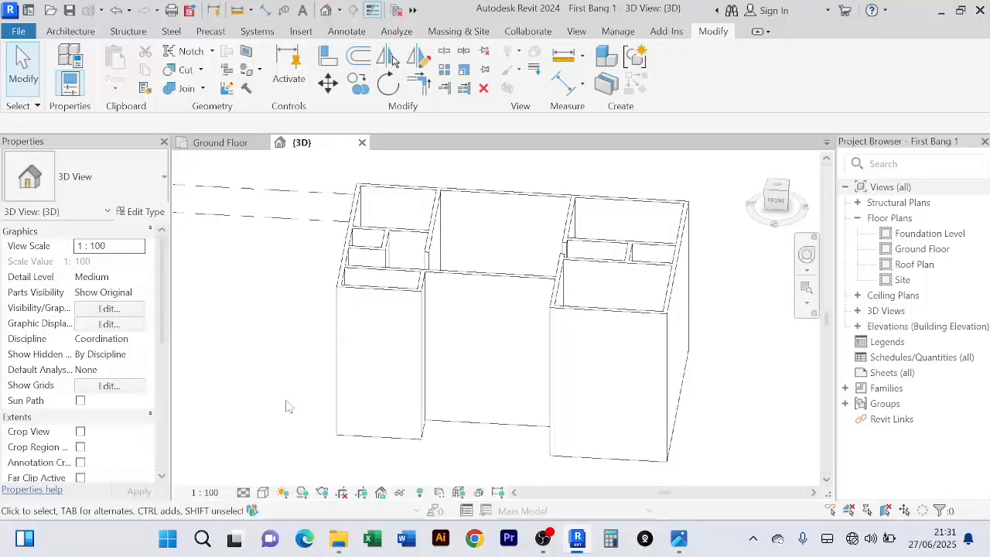
click(263, 493)
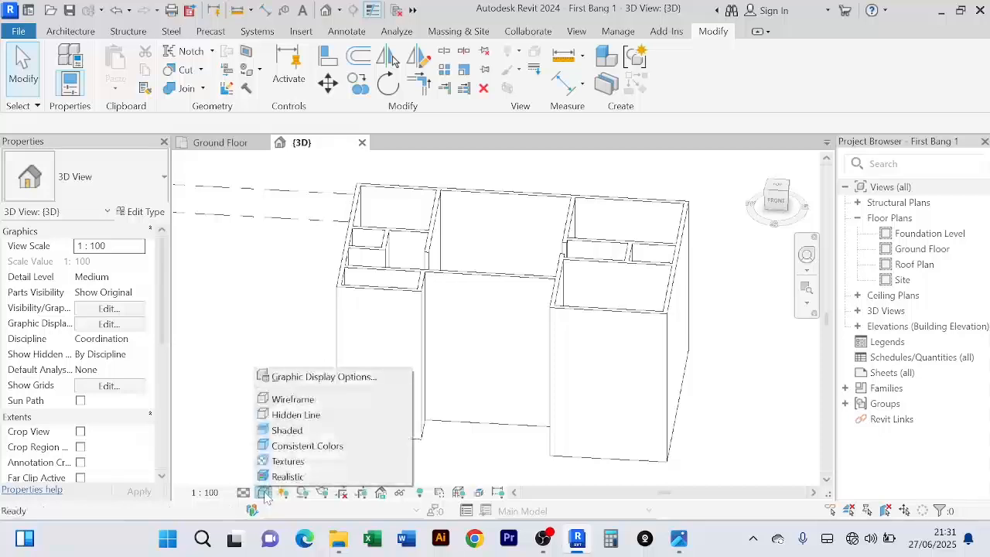
click(287, 431)
Examine the shaded 3D walls from several sides, checking the room layout and wall height against the levels
scroll(295, 394, up, 3)
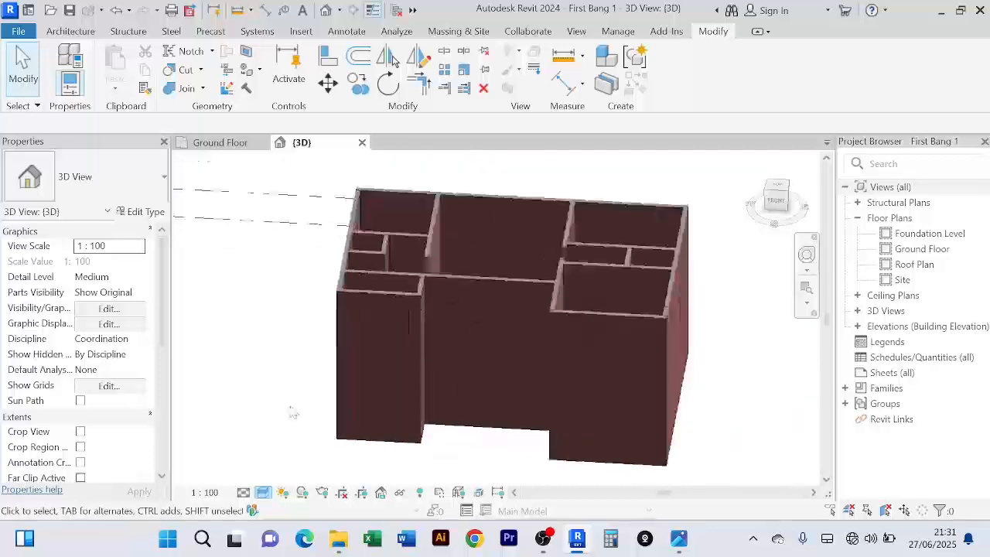
scroll(295, 389, down, 3)
shift+middle_drag(283, 380, 334, 386)
scroll(425, 363, up, 1)
scroll(417, 399, down, 4)
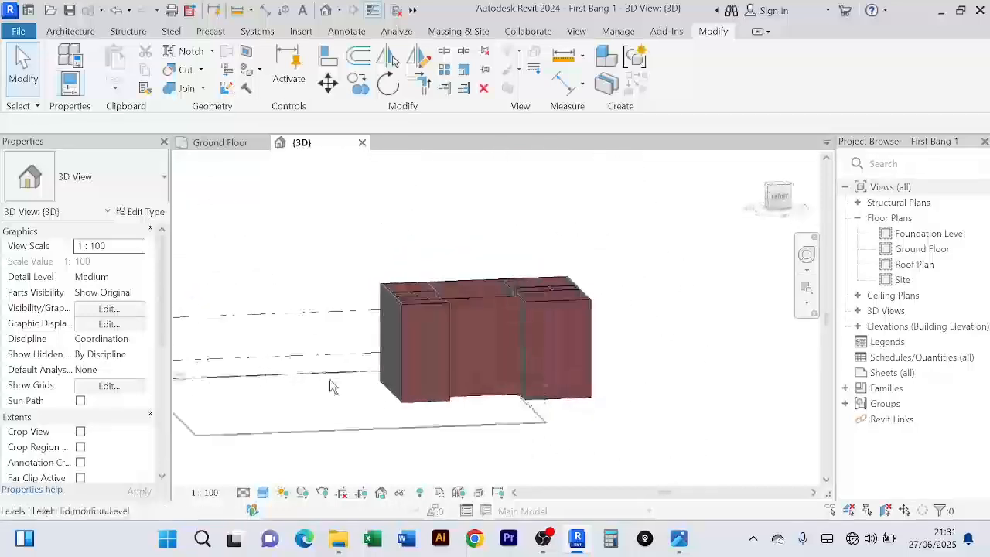
scroll(451, 381, up, 3)
scroll(444, 369, down, 2)
scroll(564, 343, down, 2)
shift+middle_drag(564, 342, 610, 359)
scroll(544, 373, up, 2)
scroll(541, 372, down, 2)
shift+middle_drag(542, 372, 562, 367)
scroll(534, 339, up, 4)
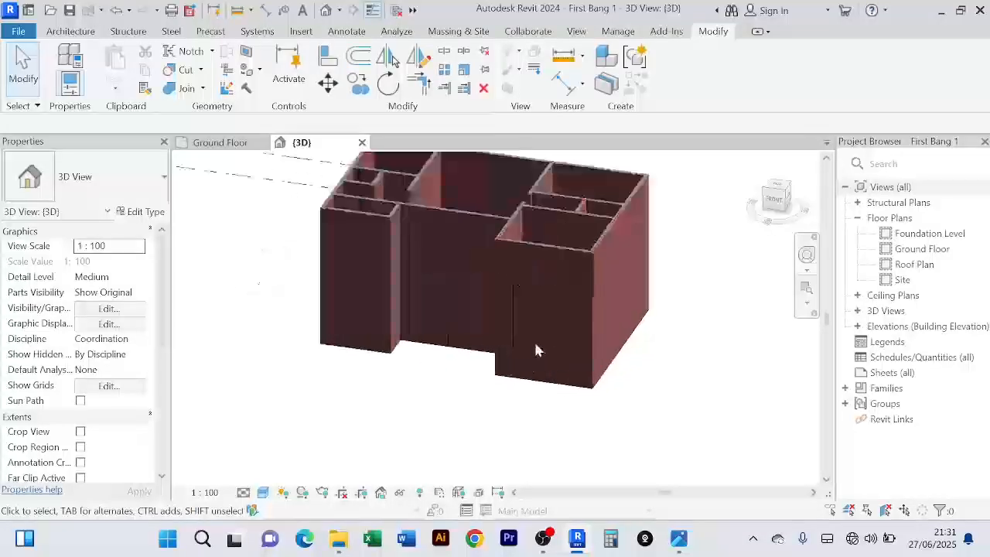
scroll(520, 349, down, 2)
scroll(520, 355, down, 2)
shift+middle_drag(513, 394, 614, 411)
scroll(586, 392, up, 4)
scroll(584, 391, down, 5)
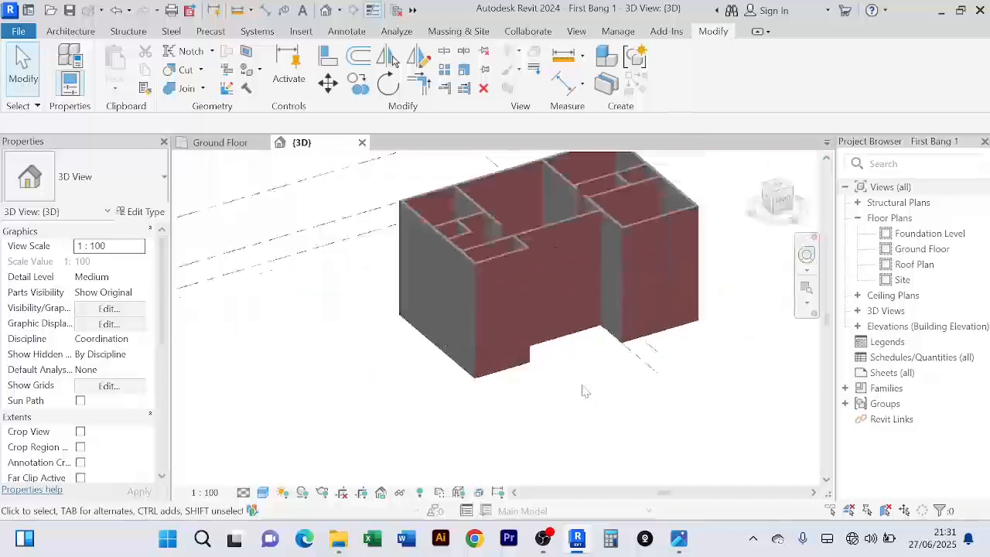
scroll(574, 389, up, 1)
scroll(572, 389, up, 2)
scroll(569, 382, down, 4)
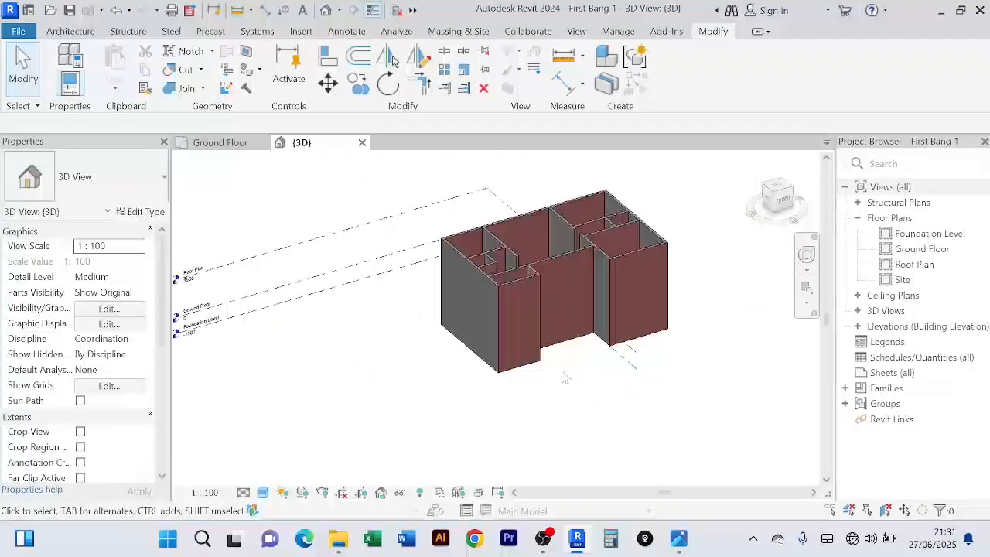
shift+middle_drag(565, 377, 543, 390)
scroll(543, 390, up, 3)
scroll(534, 383, down, 3)
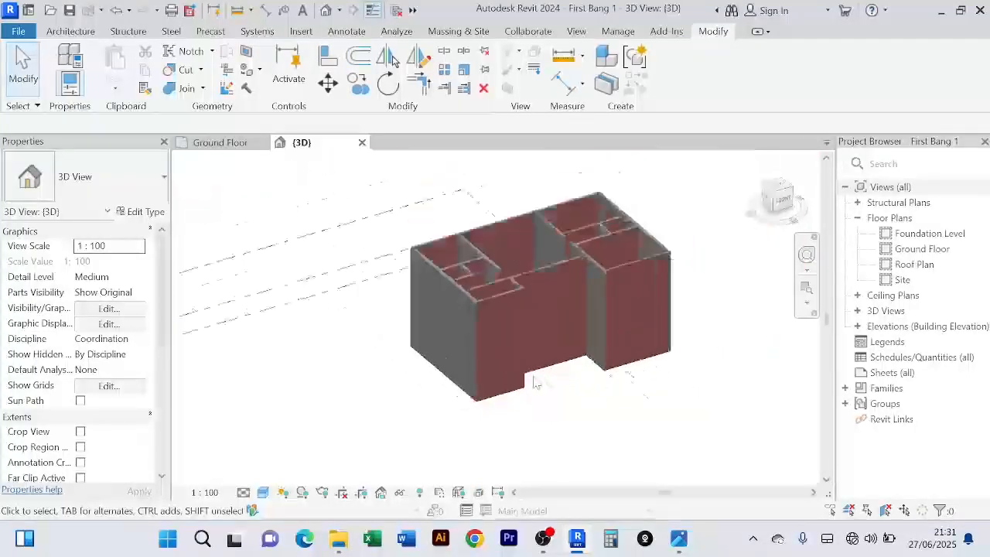
scroll(533, 382, up, 2)
scroll(534, 382, down, 3)
scroll(533, 382, up, 2)
scroll(534, 382, down, 2)
scroll(534, 382, up, 2)
scroll(534, 382, down, 2)
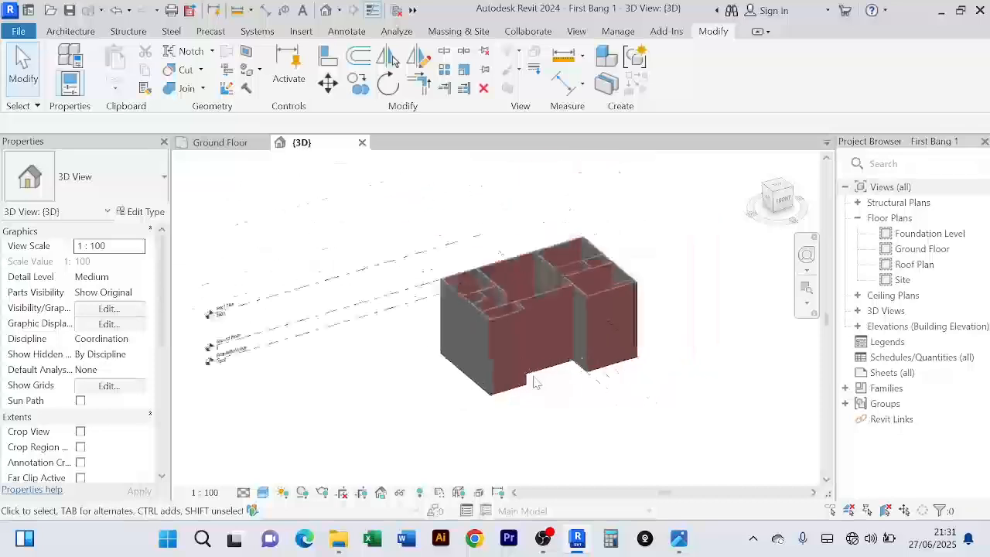
shift+middle_drag(534, 382, 548, 389)
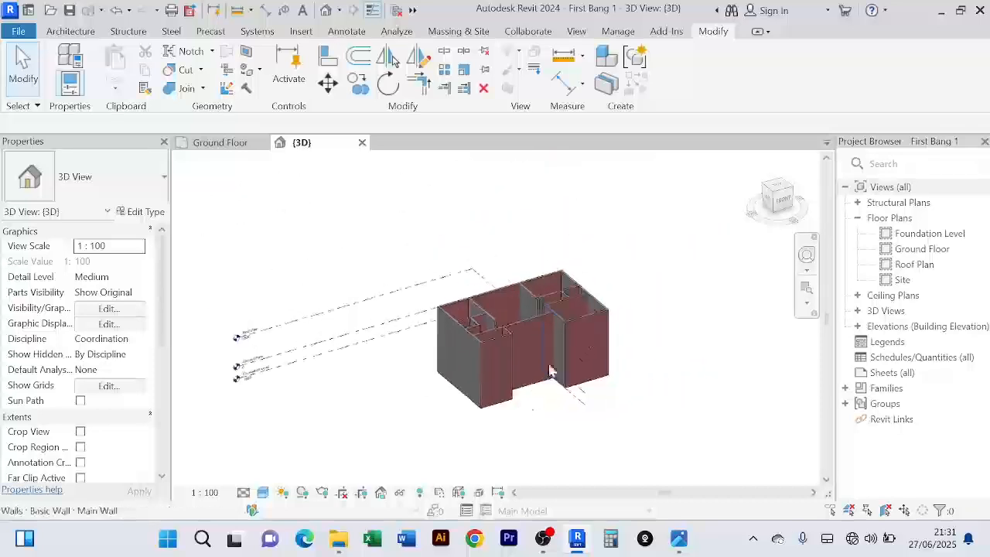
Orient the 3D view to the front face of the house to compare the wall height with the levels
mouse_move(785, 186)
mouse_down()
mouse_move(758, 212)
mouse_move(798, 180)
mouse_move(779, 210)
mouse_up()
click(778, 205)
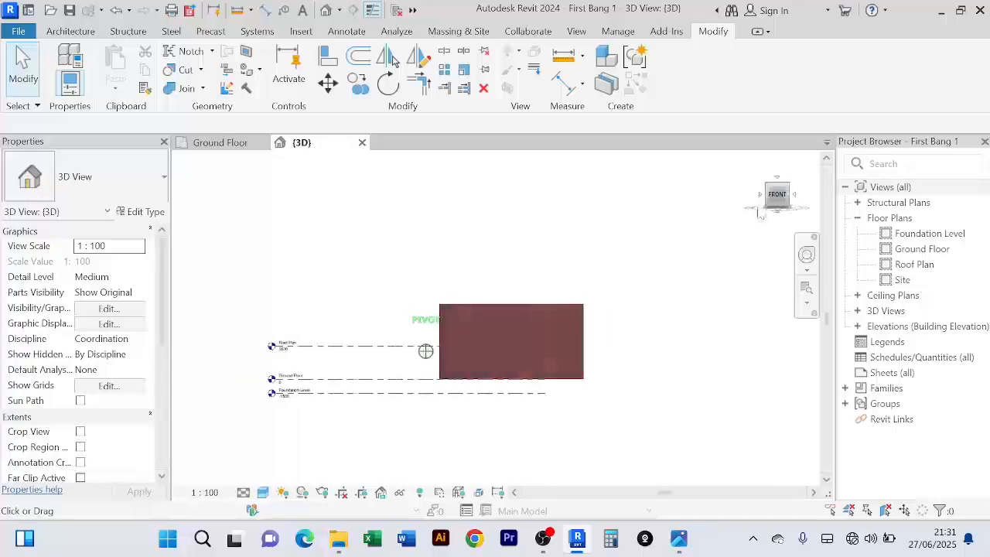
Examine the walls in 3D from the front and above, orbiting with the full navigation wheel
scroll(805, 263, up, 2)
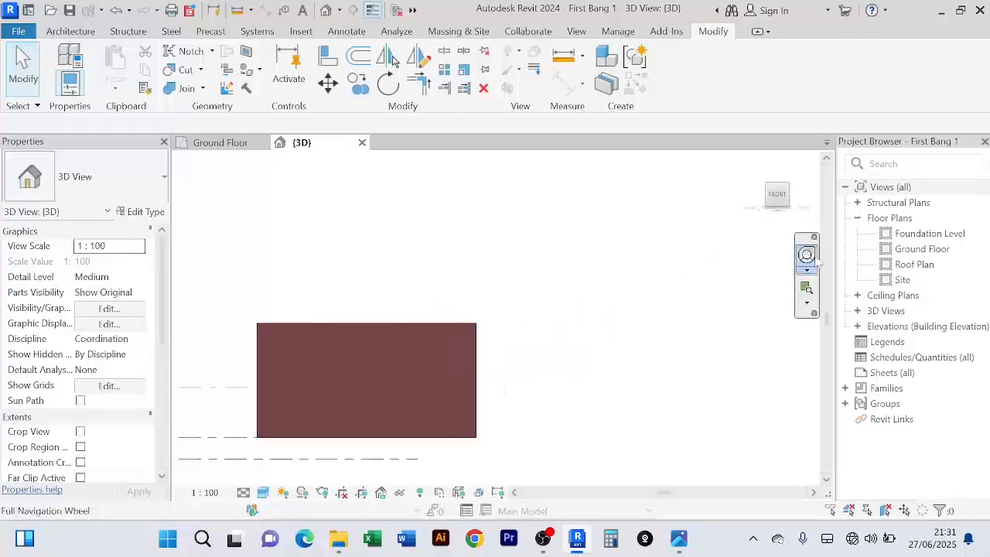
click(809, 258)
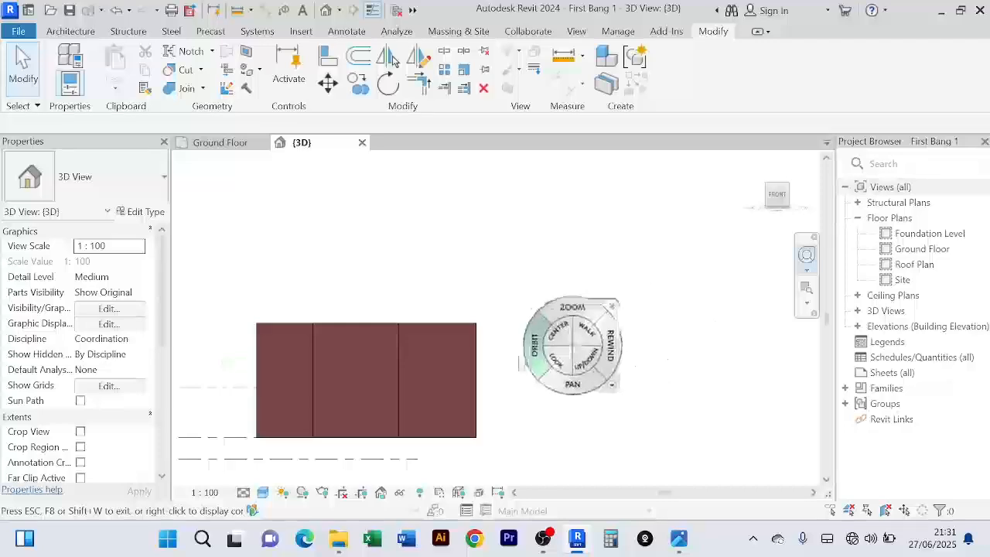
drag(458, 354, 550, 340)
scroll(545, 325, up, 2)
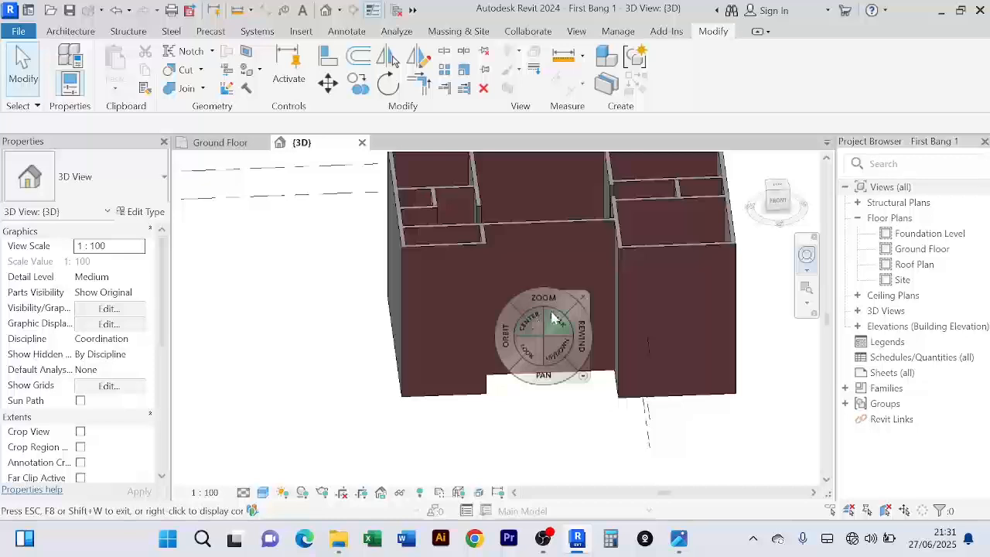
scroll(554, 318, down, 2)
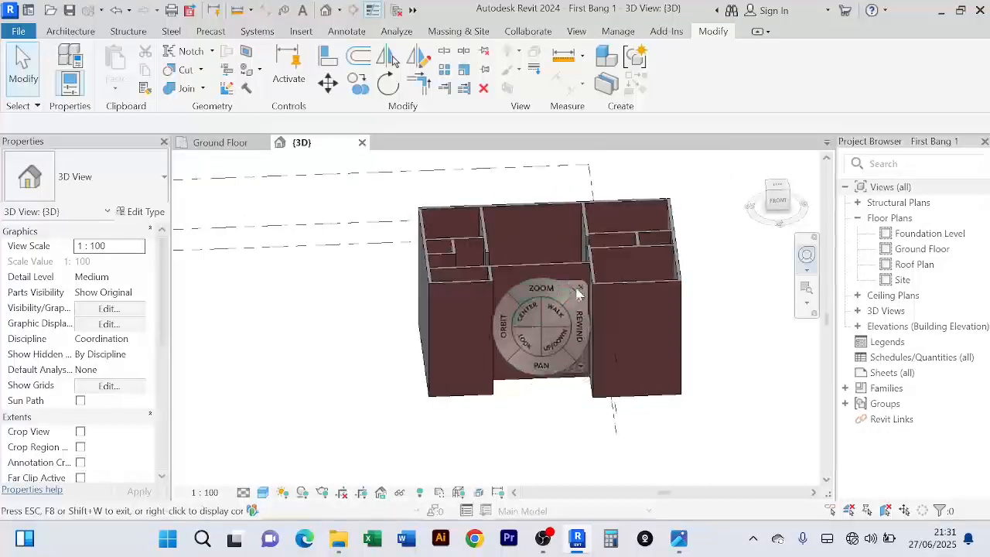
click(811, 261)
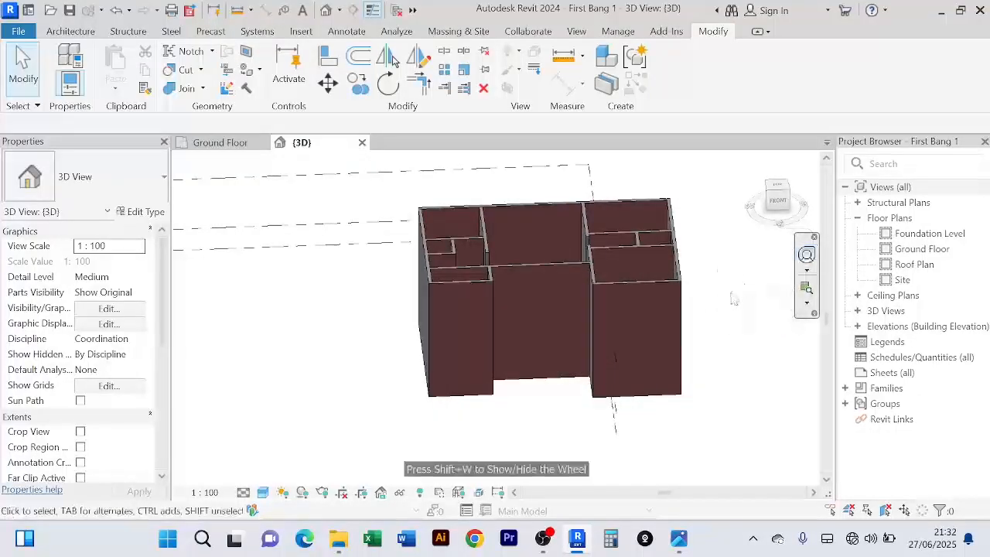
scroll(732, 295, down, 3)
middle_drag(732, 294, 638, 336)
scroll(629, 348, up, 5)
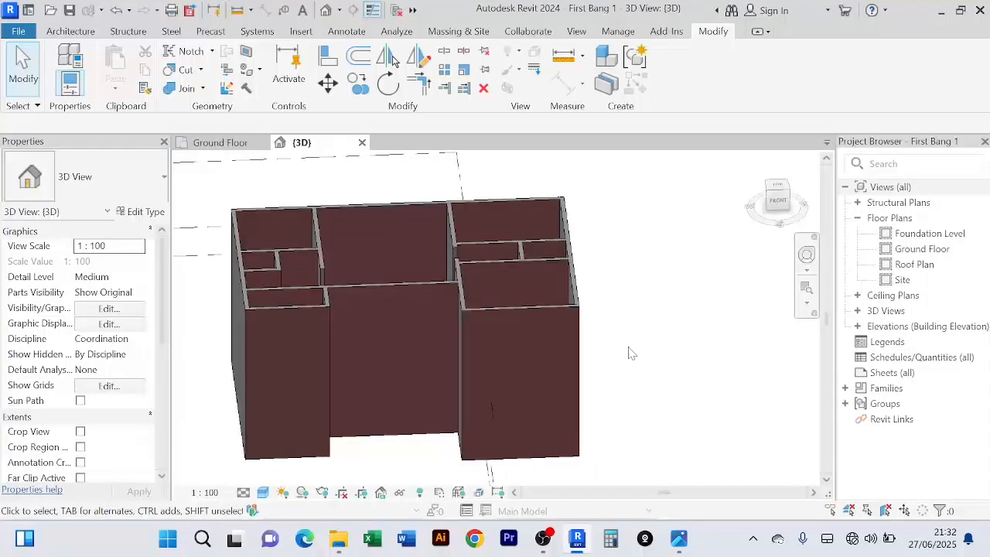
scroll(629, 347, down, 2)
middle_drag(636, 348, 642, 321)
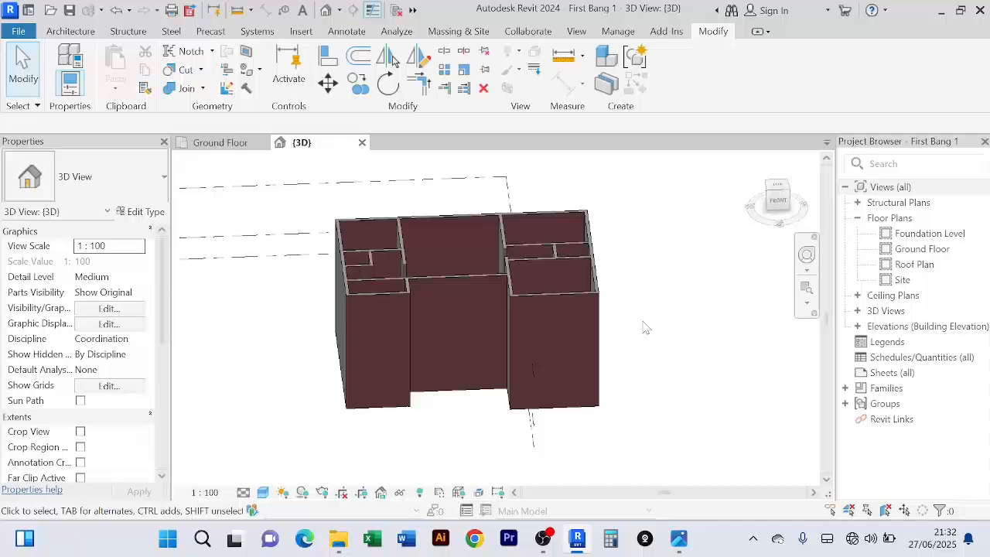
Open the East elevation and select the outer wall to compare its height with the Roof Plan level
click(857, 327)
double_click(903, 343)
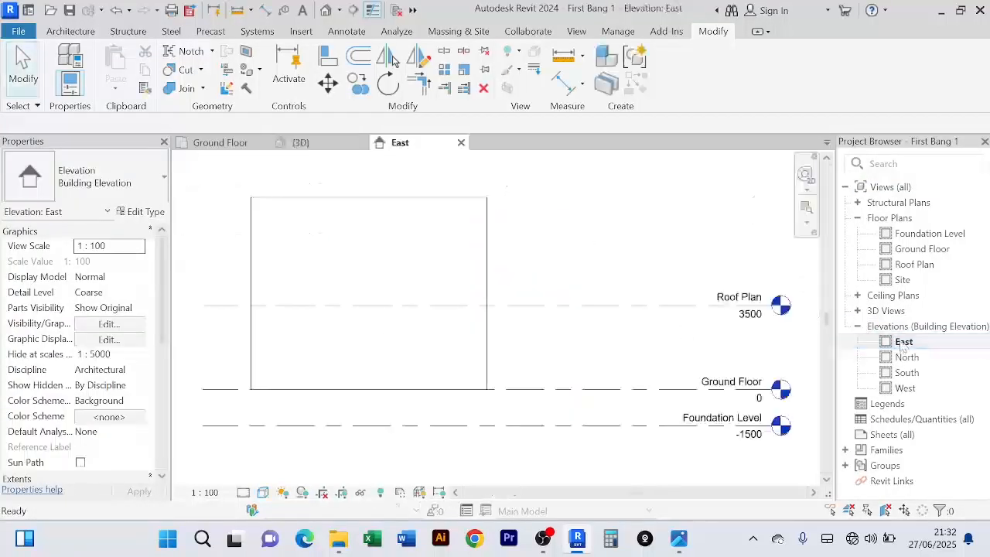
scroll(634, 356, down, 2)
middle_drag(638, 353, 605, 306)
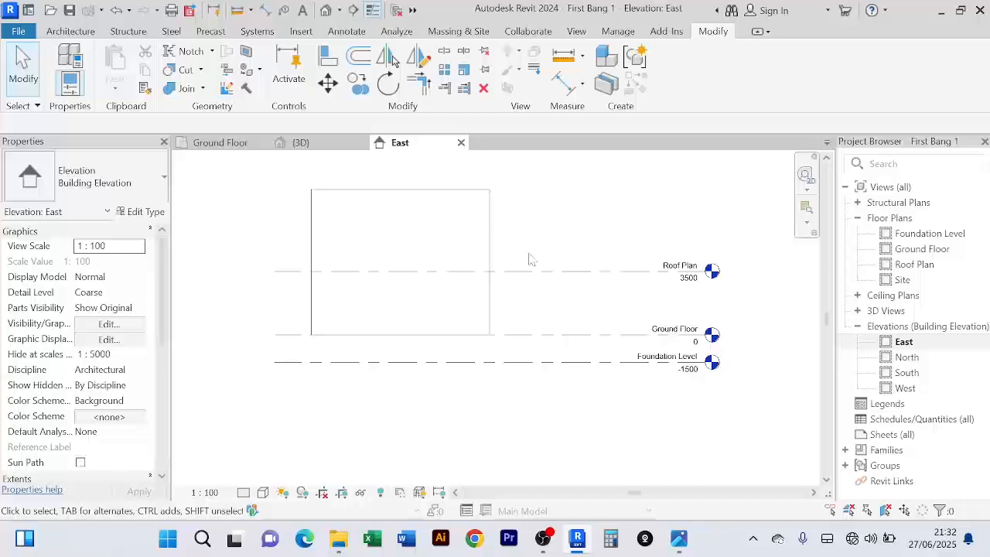
click(487, 226)
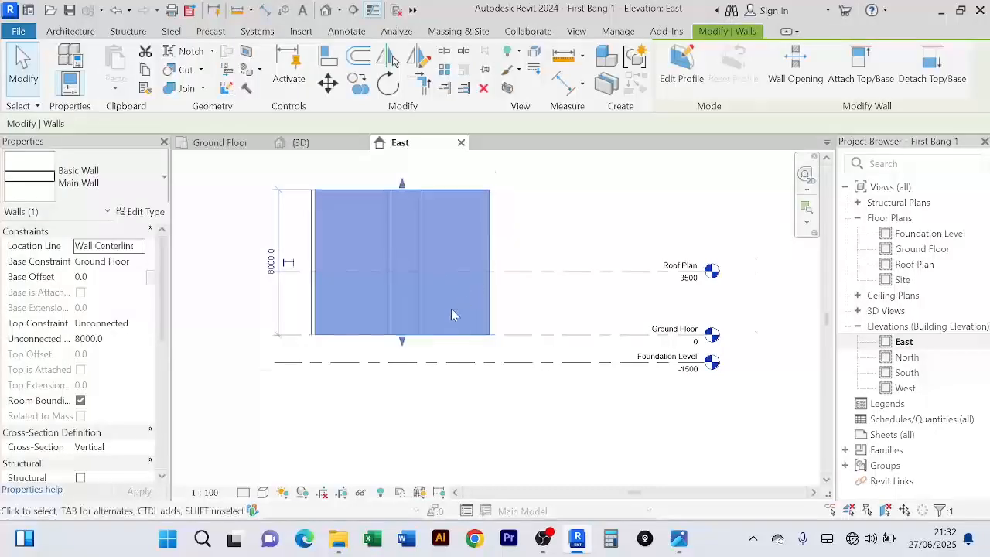
scroll(454, 317, up, 1)
middle_drag(491, 305, 469, 356)
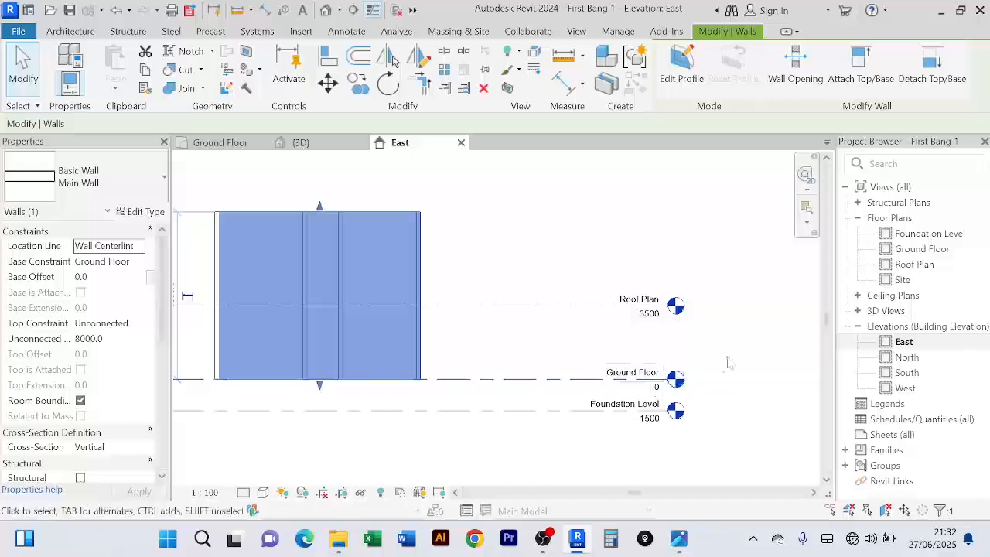
scroll(569, 361, down, 1)
scroll(619, 340, up, 2)
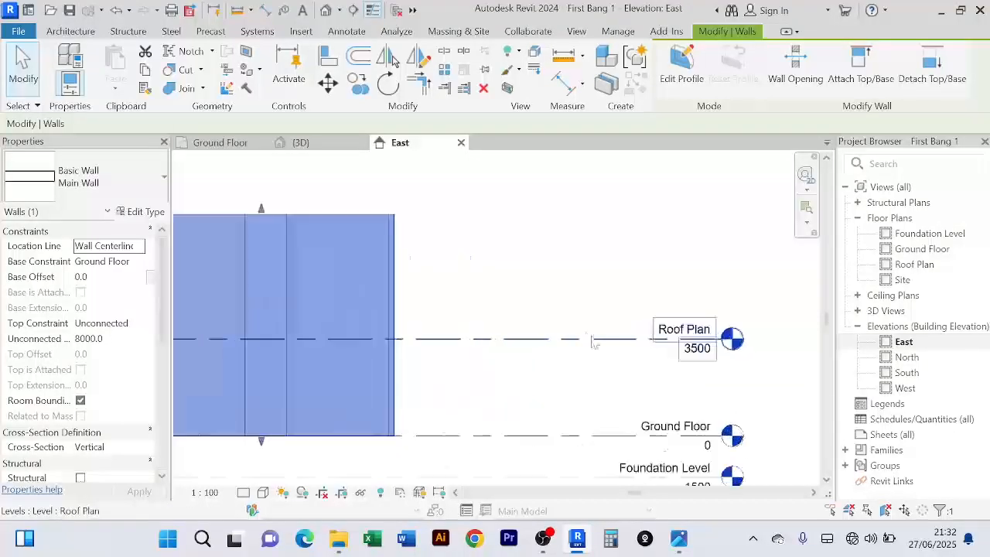
middle_drag(507, 296, 574, 337)
scroll(564, 329, down, 1)
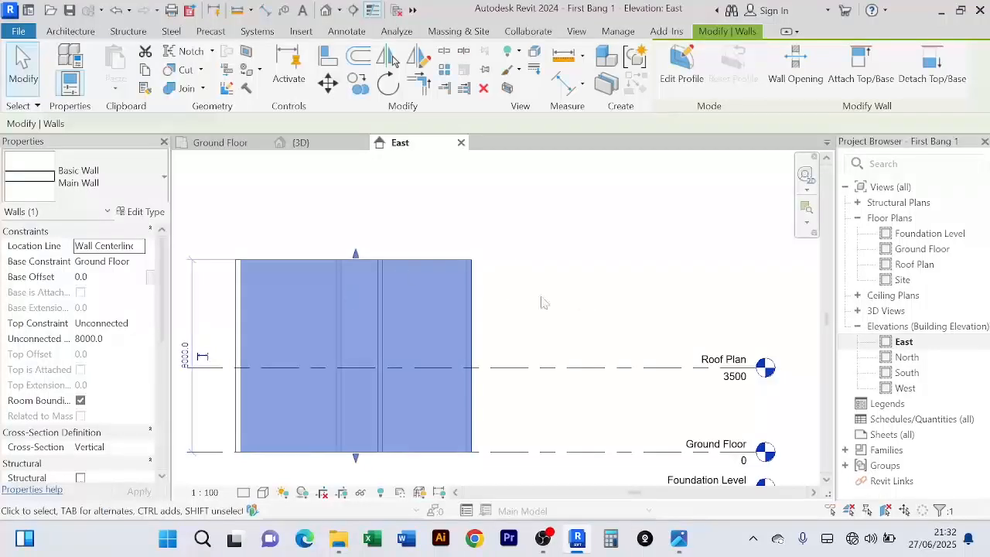
middle_drag(601, 348, 621, 305)
click(615, 296)
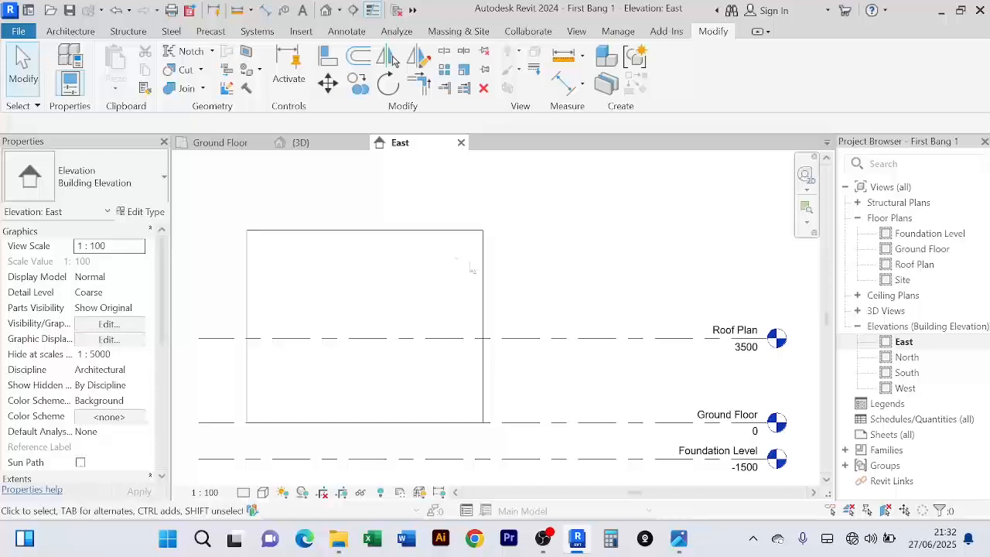
click(476, 269)
Return to the 3D view and select all instances of the Main Wall type visible in the view
click(315, 144)
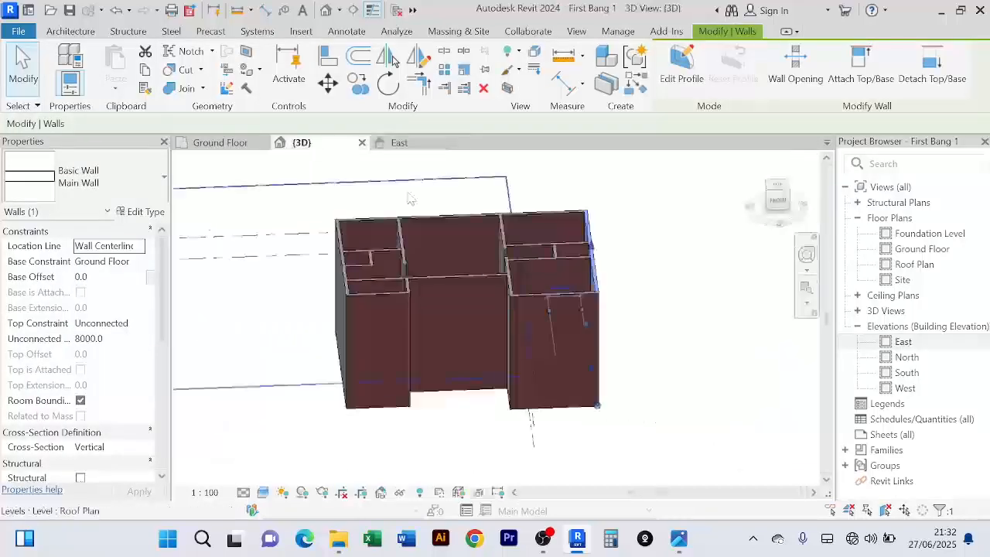
click(388, 303)
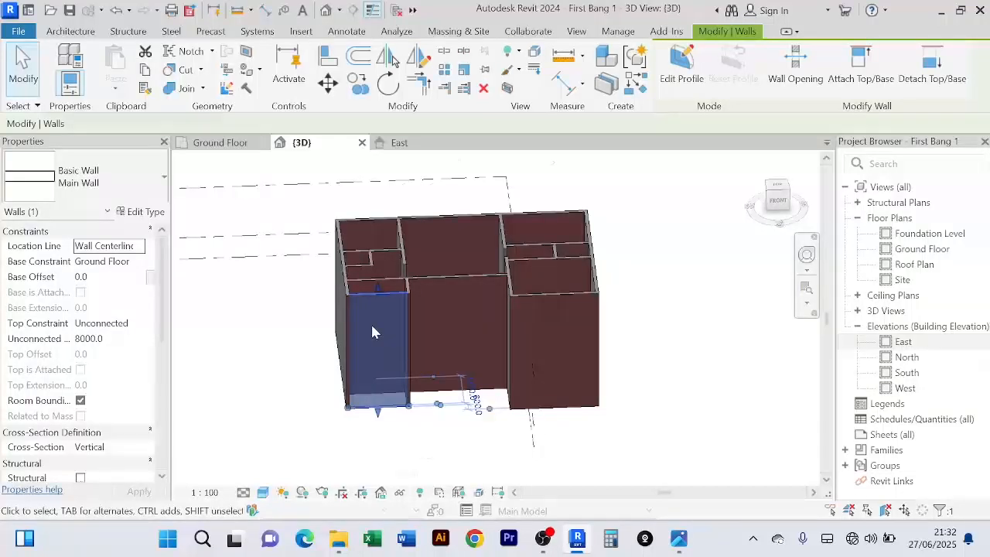
right_click(372, 332)
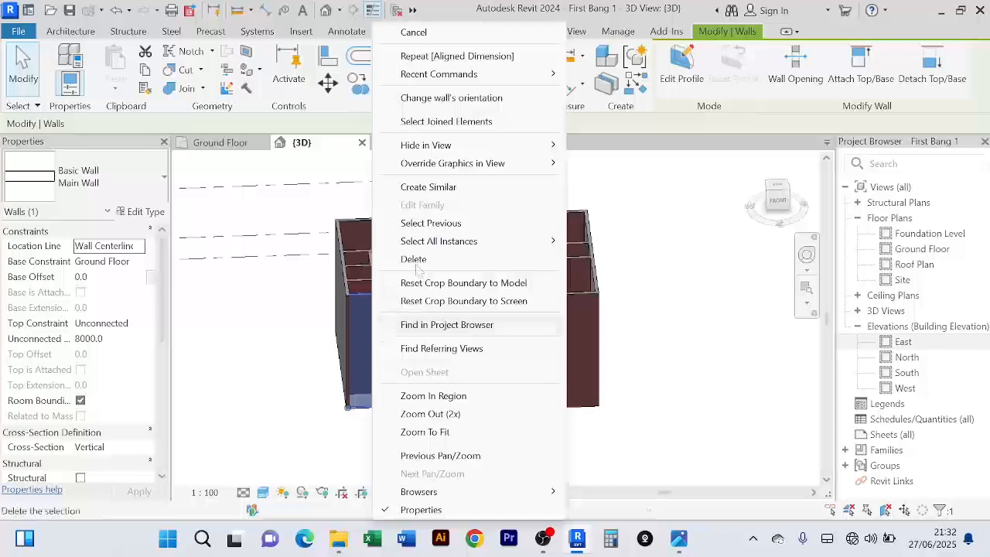
mouse_move(427, 246)
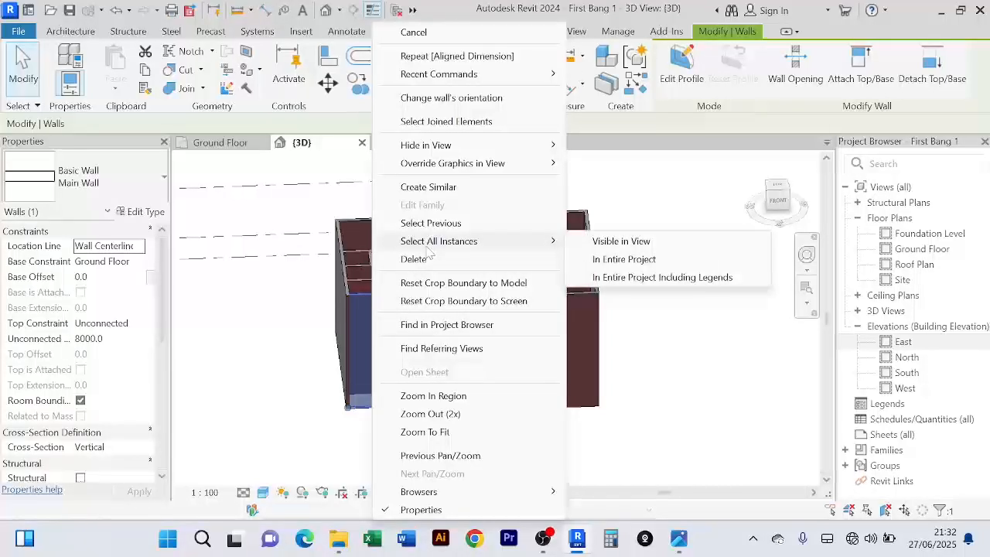
click(671, 246)
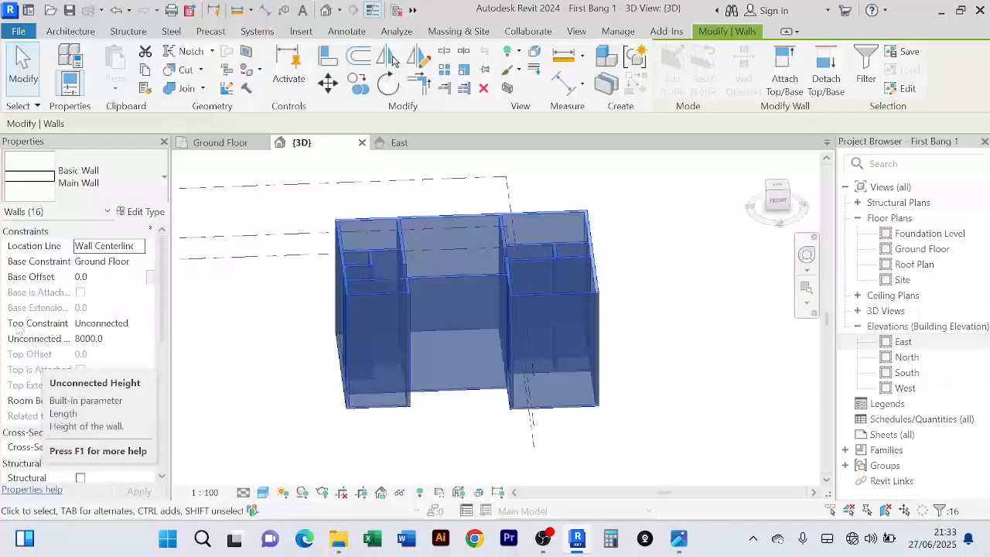
Set the unconnected height of all the selected walls to 3500 and clear the selection
click(116, 338)
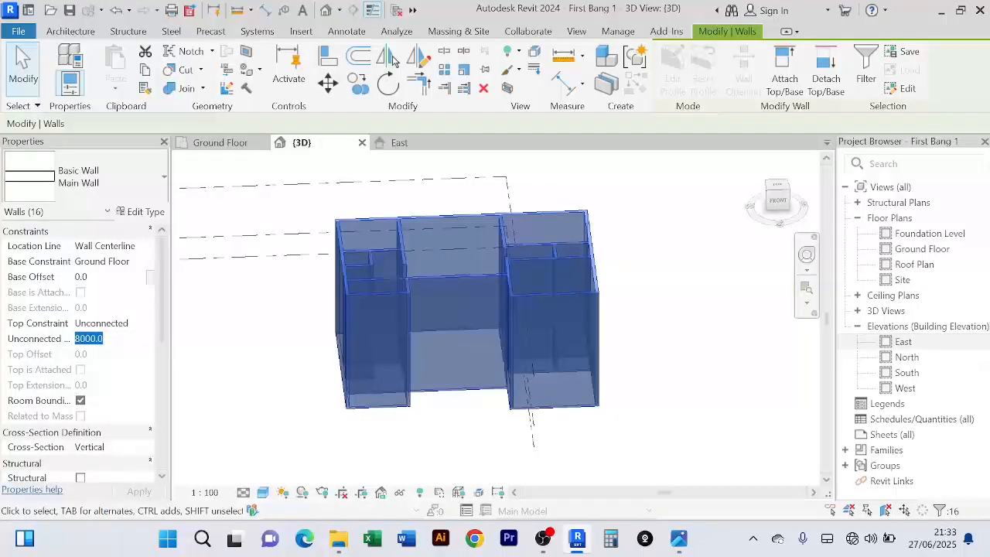
text(35)
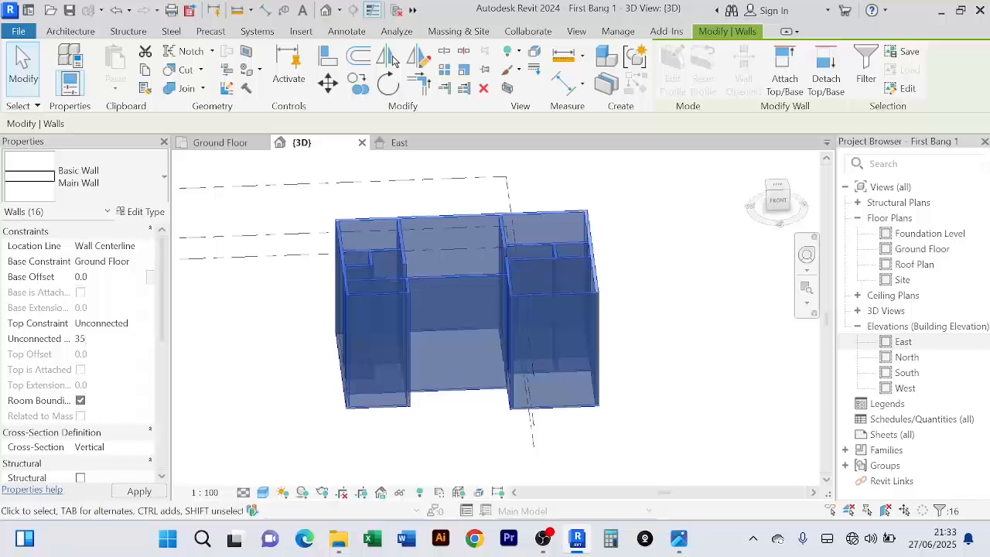
text(00)
key(Return)
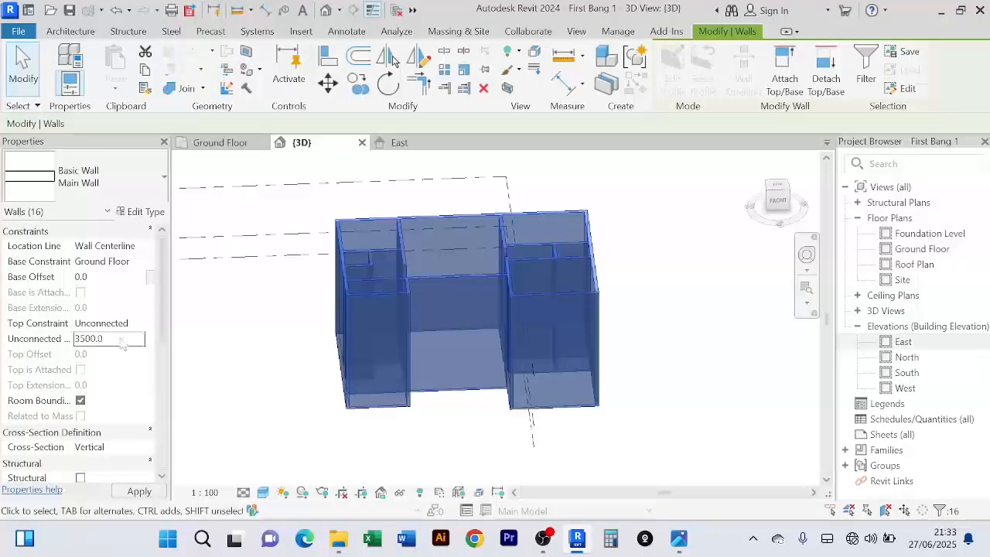
shift+middle_drag(619, 377, 673, 383)
click(596, 409)
scroll(612, 393, up, 4)
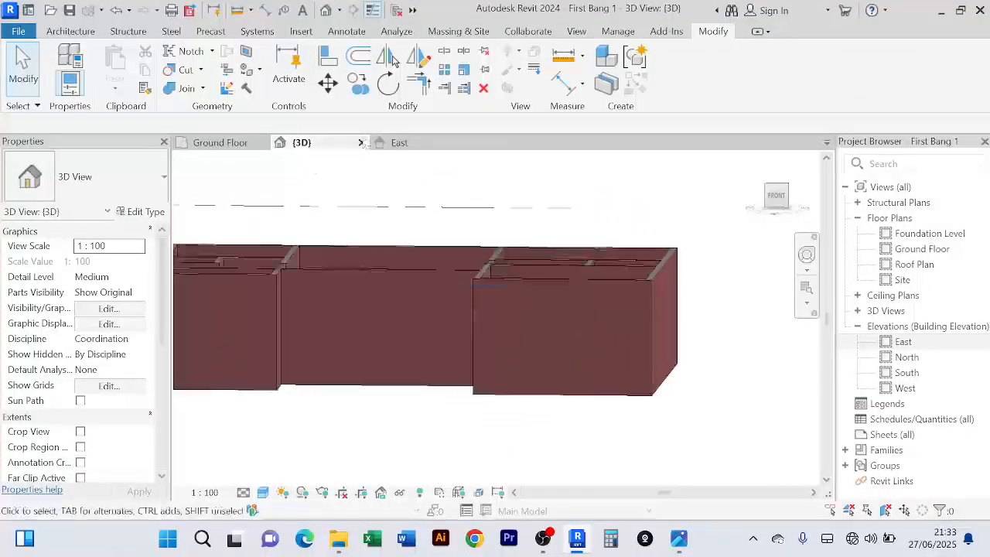
Check in the East elevation how the wall tops line up with the Roof Plan level, selecting the outer wall
click(407, 143)
middle_drag(495, 311, 551, 241)
click(539, 316)
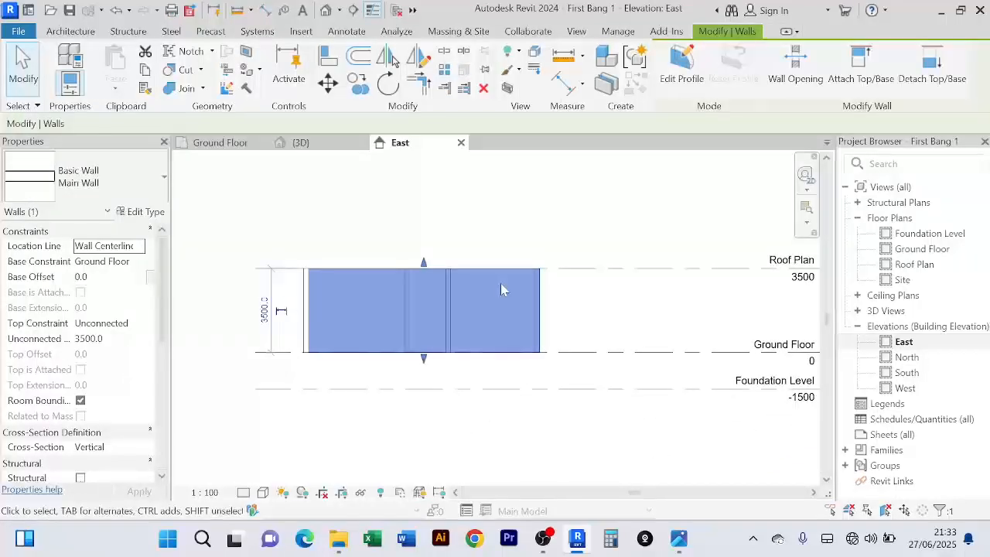
middle_drag(696, 303, 581, 347)
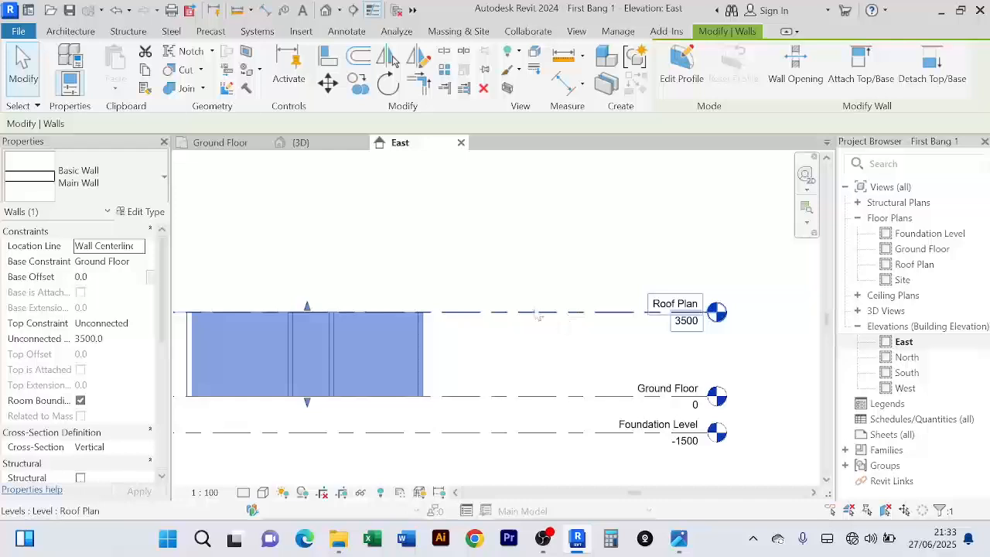
middle_drag(503, 348, 572, 341)
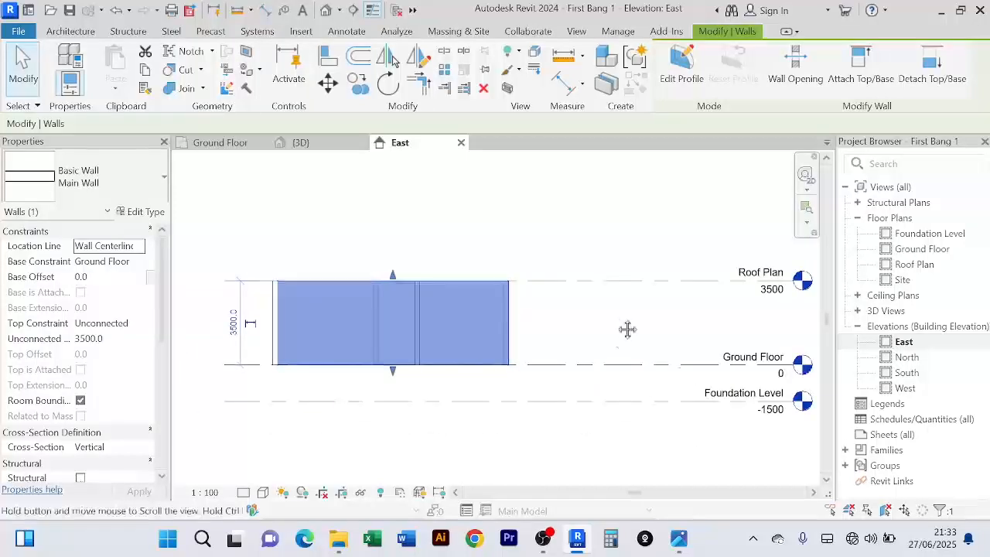
click(616, 254)
click(494, 334)
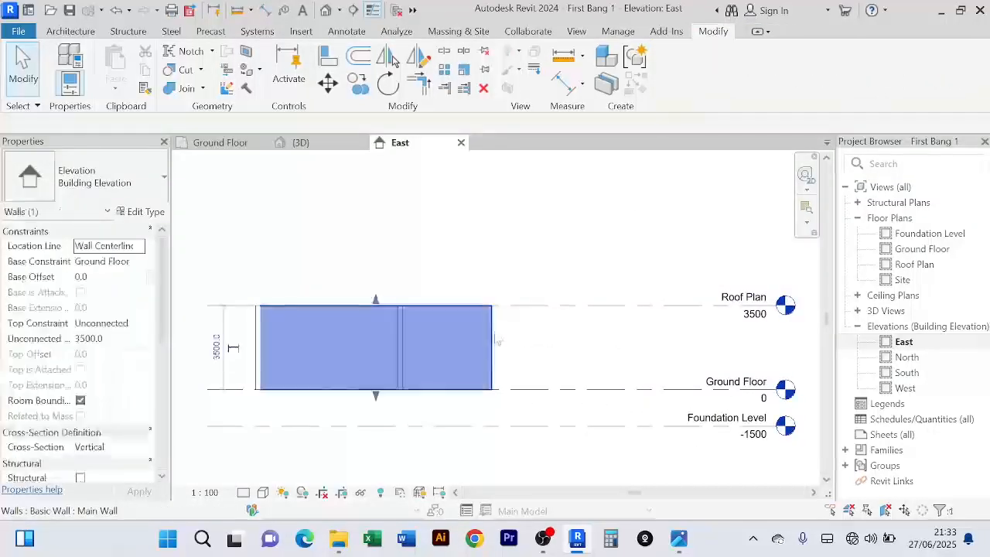
middle_drag(619, 350, 619, 322)
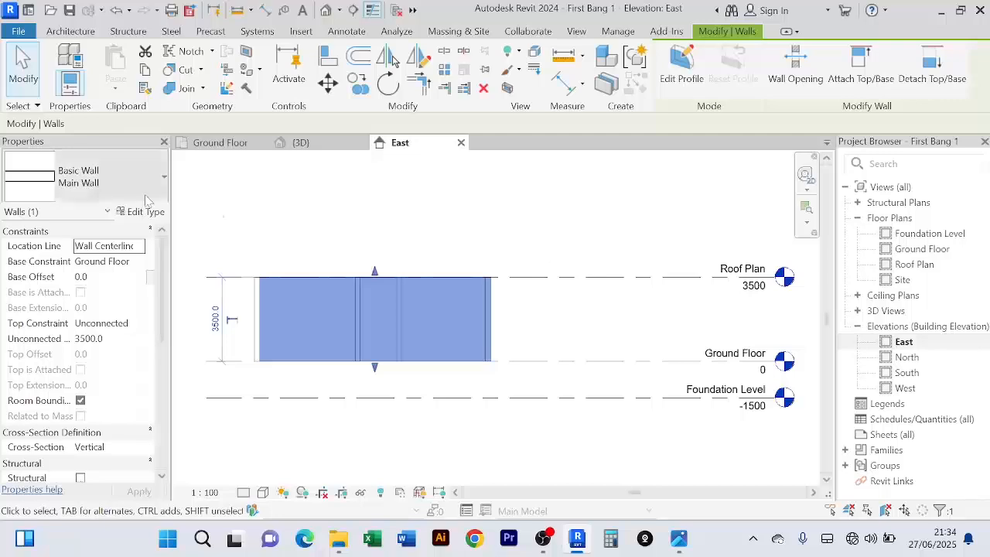
Examine the lowered walls and room layout in the 3D view from several sides and close up
click(314, 148)
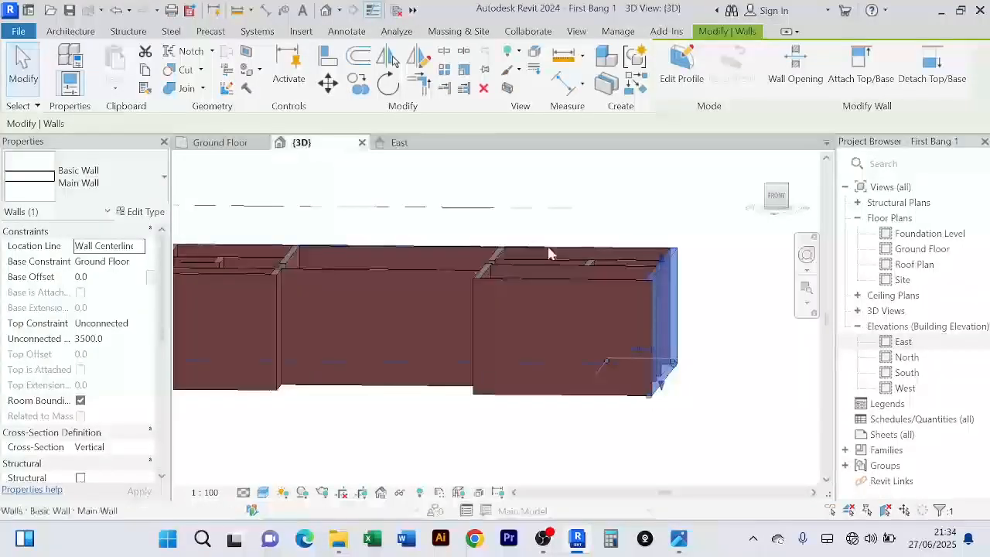
shift+middle_drag(636, 222, 685, 360)
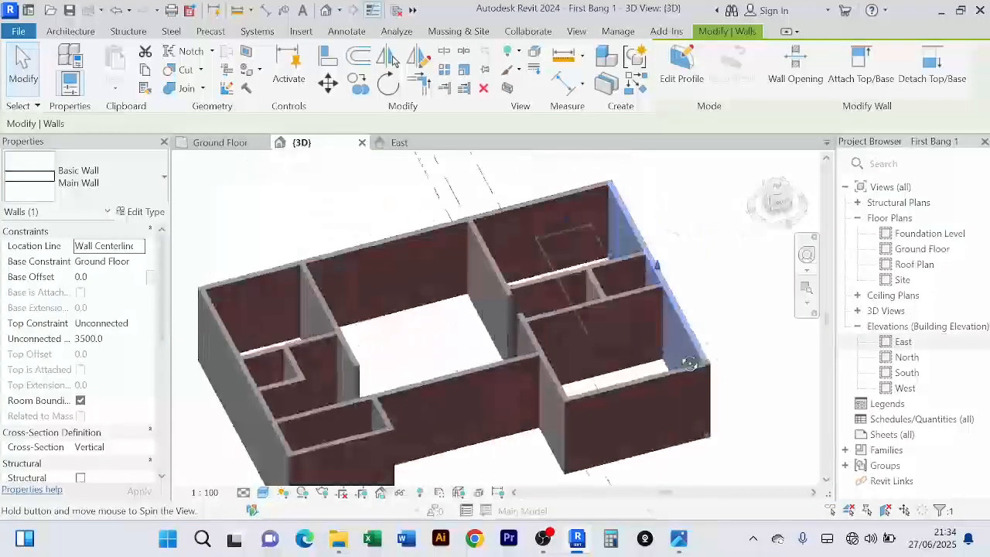
click(722, 307)
scroll(723, 307, down, 3)
middle_drag(722, 307, 705, 301)
shift+middle_drag(535, 416, 481, 323)
scroll(479, 299, up, 3)
scroll(478, 287, up, 2)
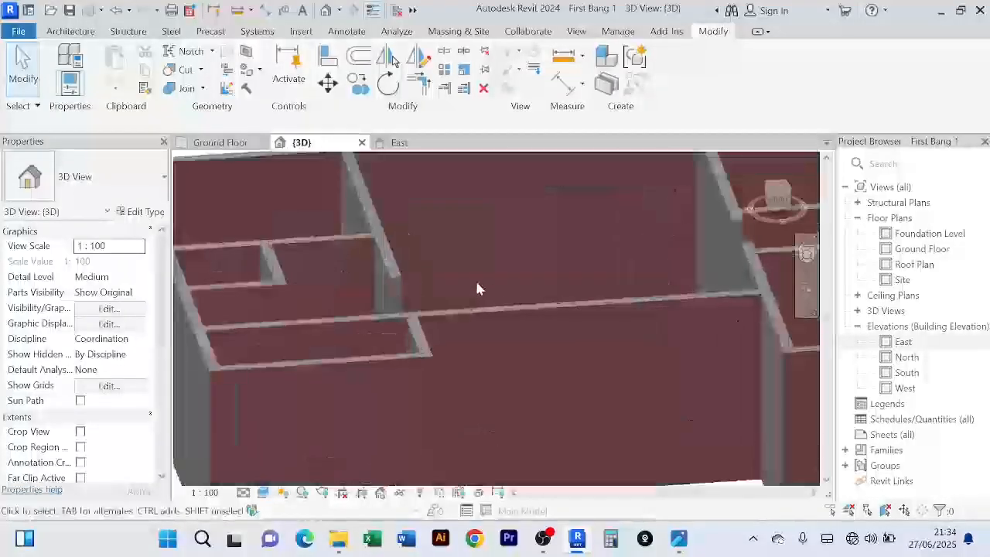
scroll(478, 290, down, 5)
shift+middle_drag(478, 289, 426, 253)
scroll(447, 249, up, 5)
scroll(449, 248, down, 4)
scroll(426, 294, down, 4)
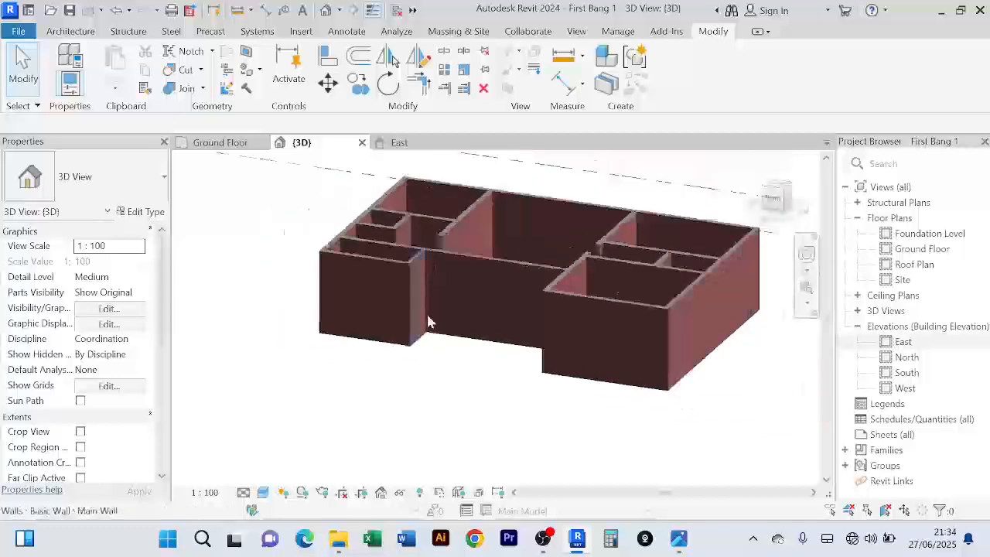
scroll(455, 359, up, 5)
scroll(453, 349, down, 4)
shift+middle_drag(453, 348, 478, 274)
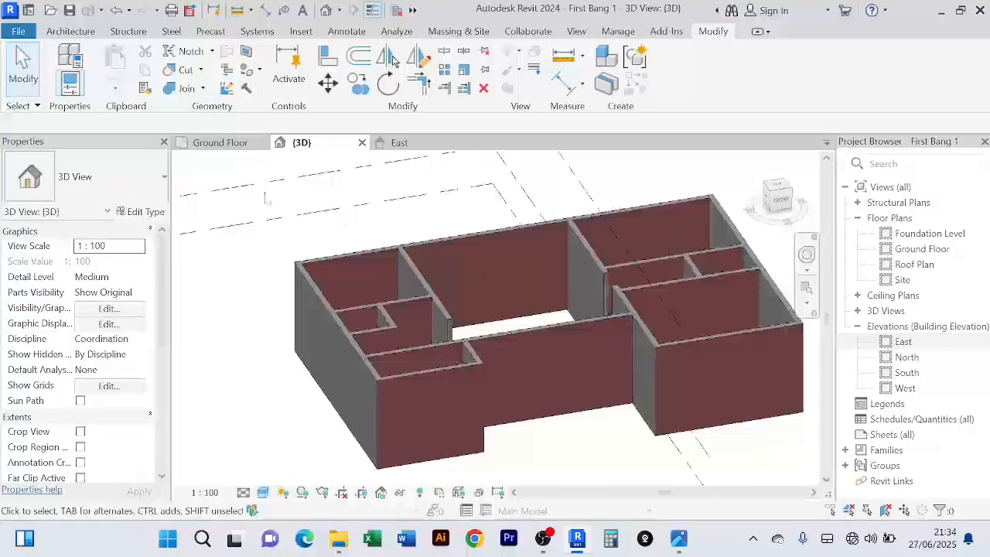
Return to the Ground Floor plan and bring the whole dimensioned layout into view
click(221, 143)
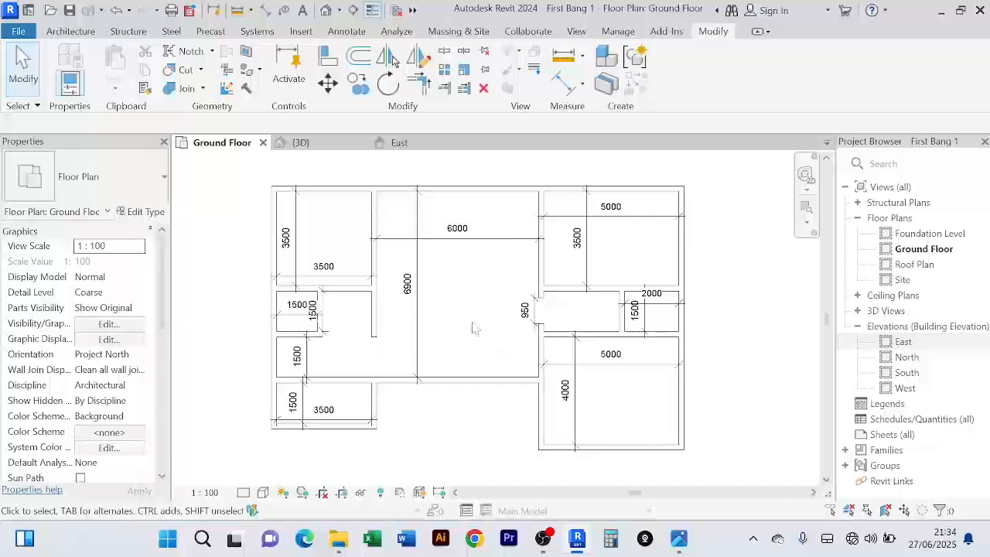
scroll(479, 327, down, 1)
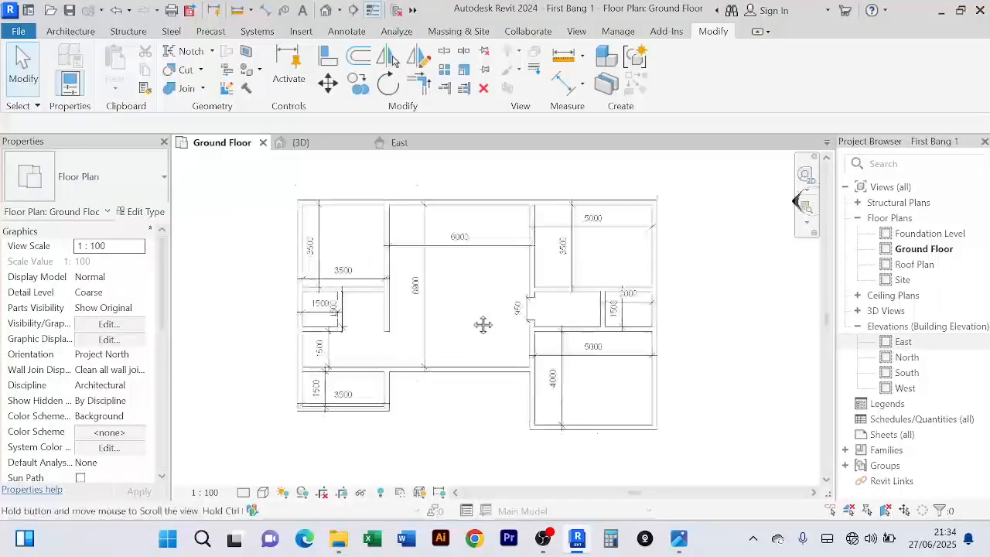
Examine the dimensioned Ground Floor plan as a whole and close up around the small rooms, central hall and wall openings
middle_drag(483, 325, 485, 318)
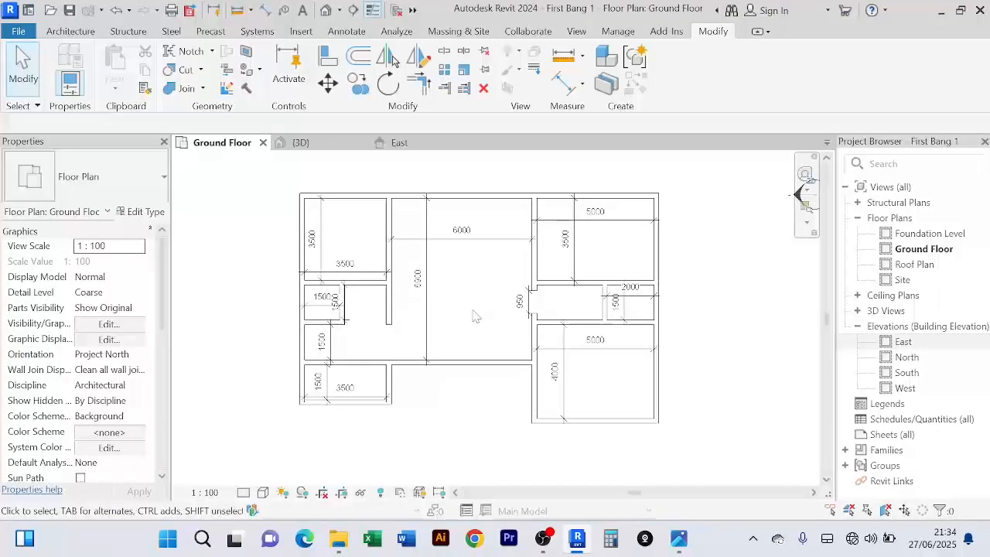
scroll(475, 315, up, 2)
scroll(495, 276, down, 2)
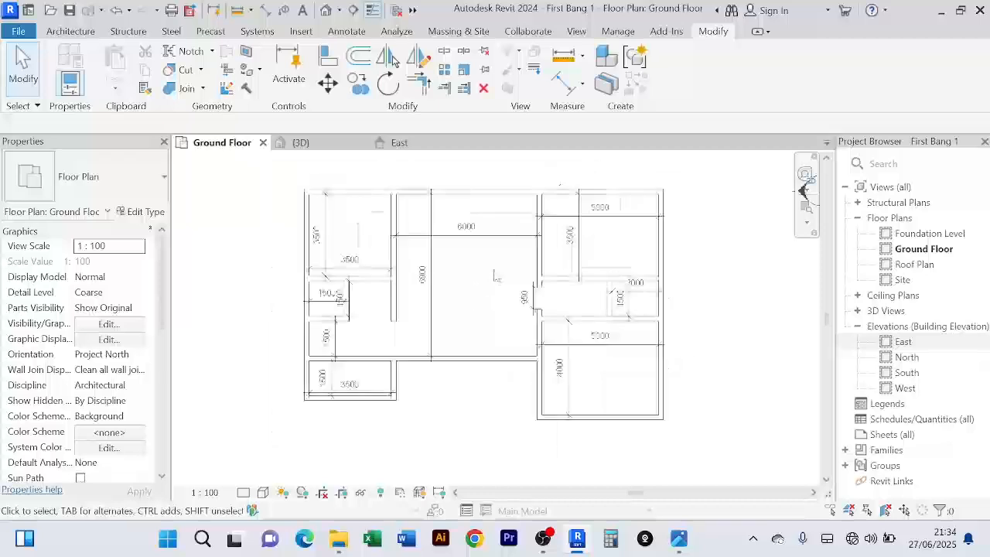
scroll(402, 276, up, 3)
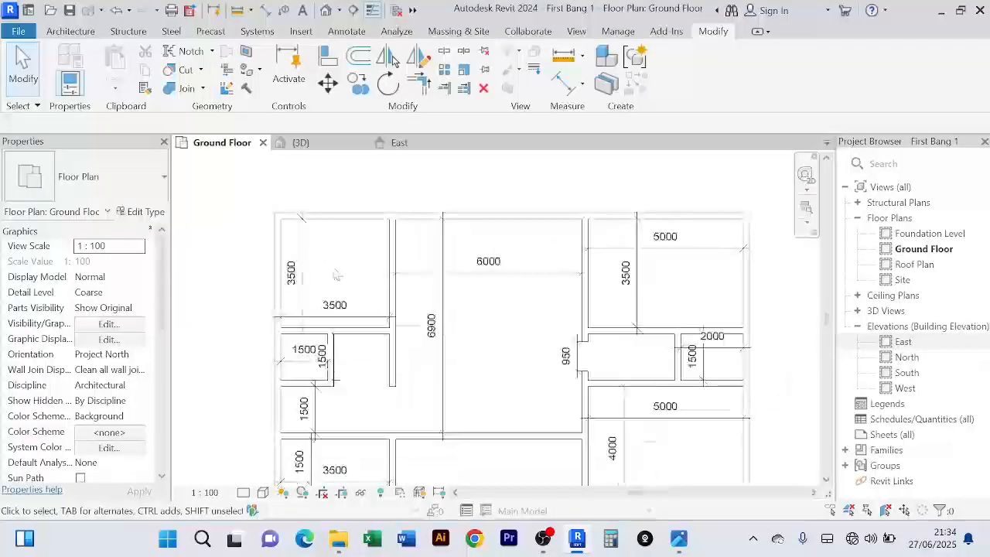
scroll(335, 272, up, 1)
scroll(466, 336, down, 3)
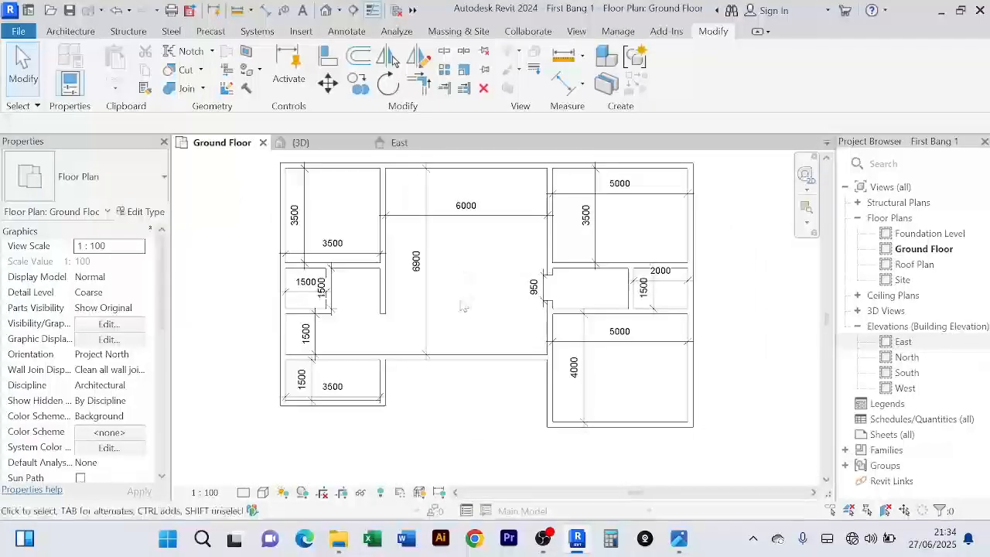
scroll(623, 237, up, 2)
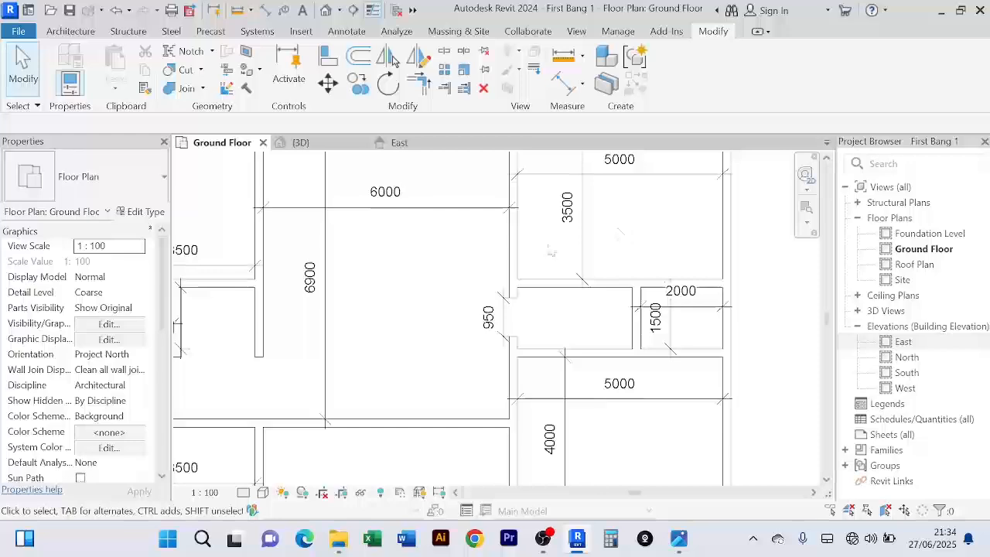
scroll(642, 229, down, 2)
scroll(466, 309, up, 3)
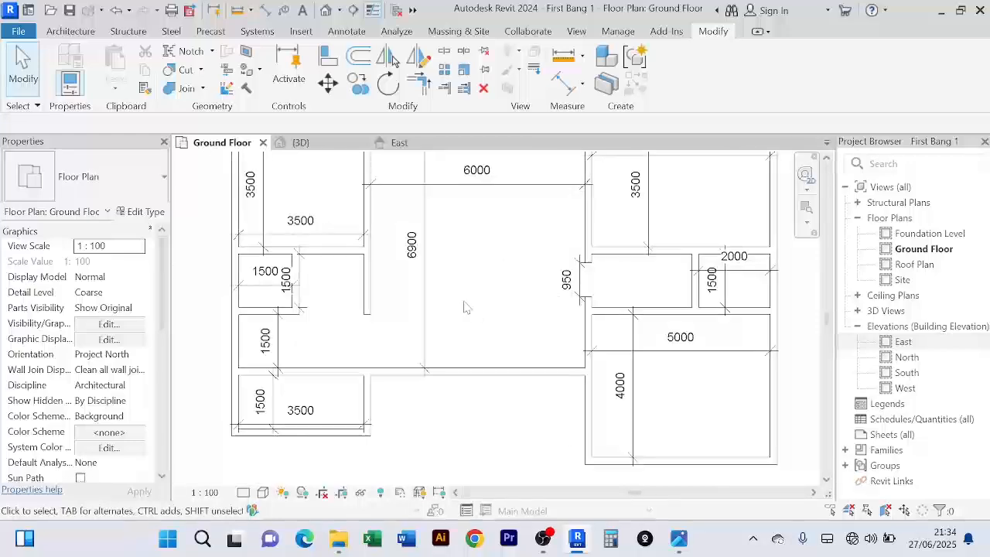
scroll(466, 311, down, 4)
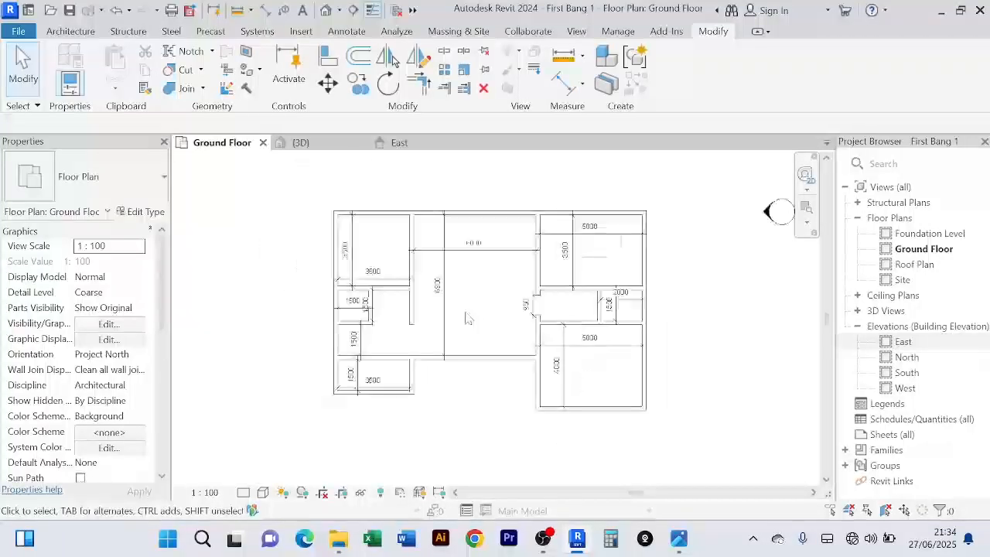
scroll(466, 318, up, 5)
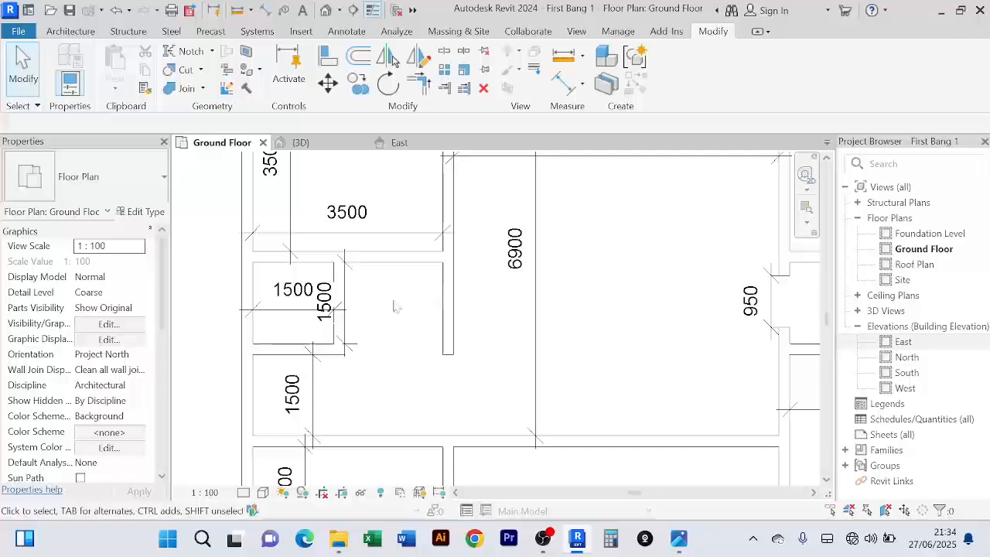
scroll(395, 307, up, 2)
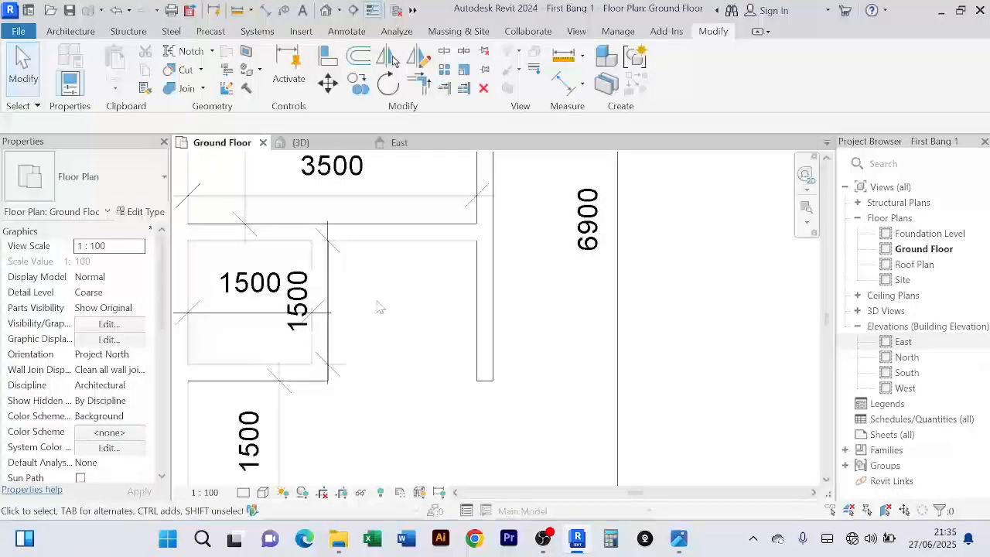
scroll(379, 308, down, 6)
scroll(531, 313, up, 3)
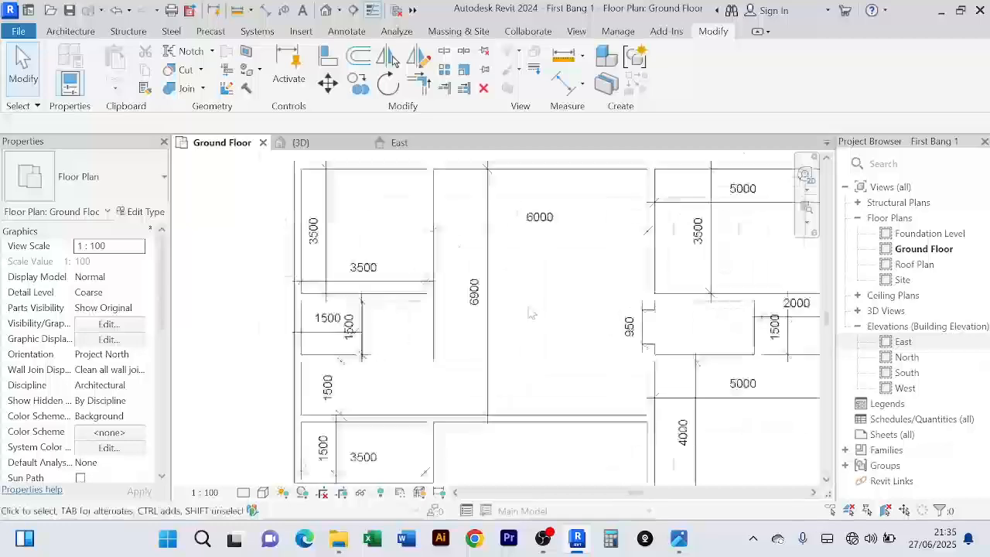
scroll(526, 302, down, 3)
scroll(518, 289, up, 4)
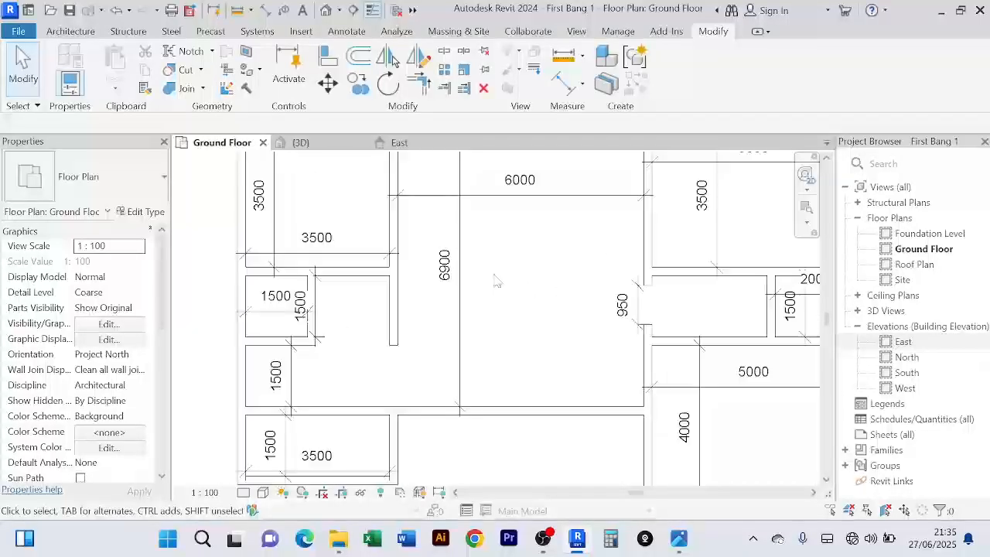
scroll(503, 312, down, 3)
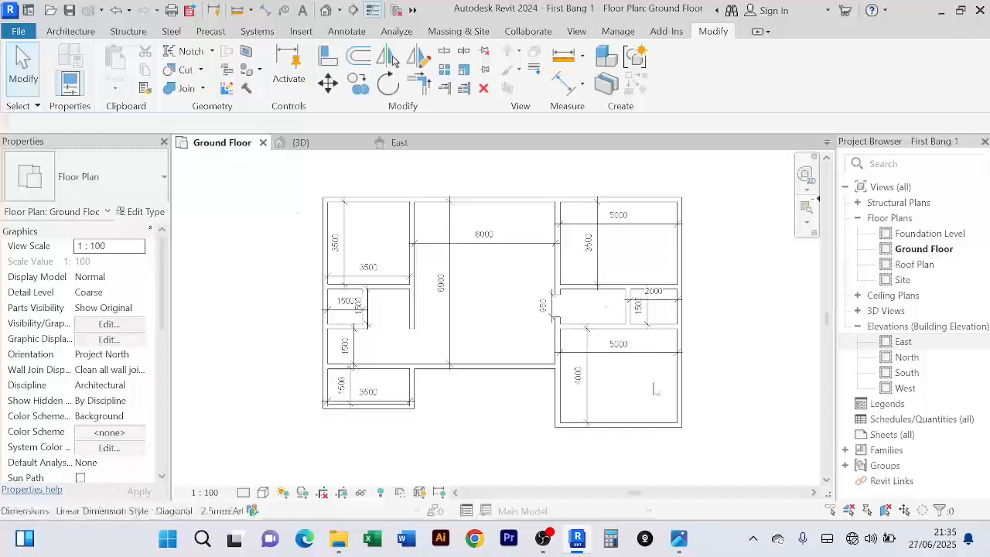
scroll(707, 373, up, 2)
scroll(704, 369, down, 3)
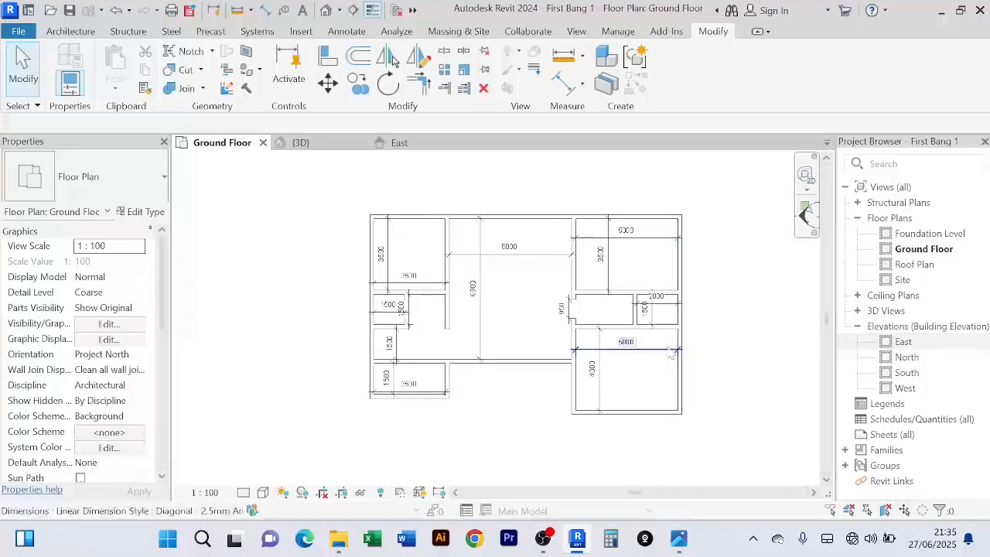
scroll(721, 374, up, 1)
scroll(721, 373, down, 2)
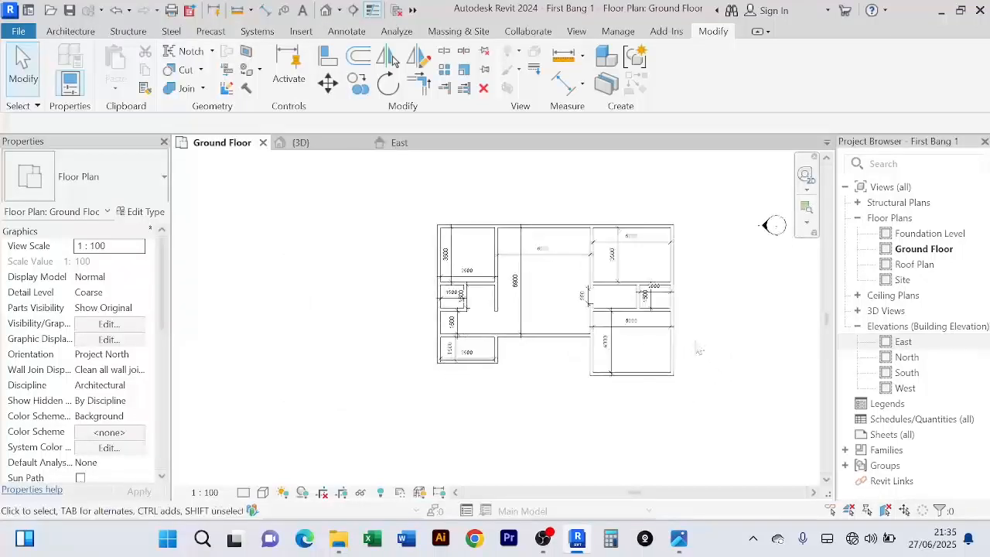